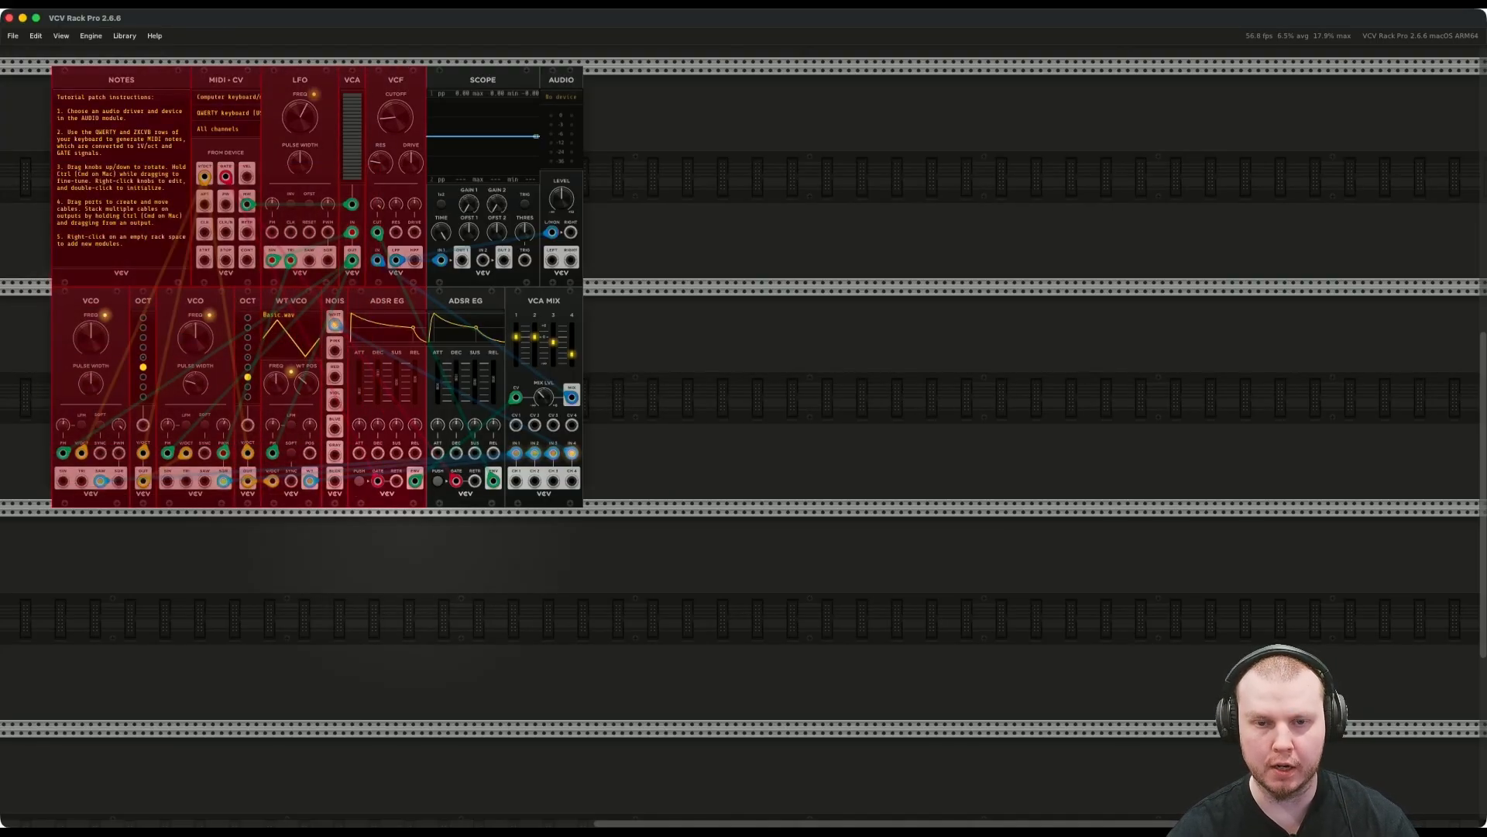
Delete every module except Scope and Audio, and set the Audio module's device to Traktor Kontrol S4 MK3 (1-2 in, 1-2 out).
key("BackSpace")
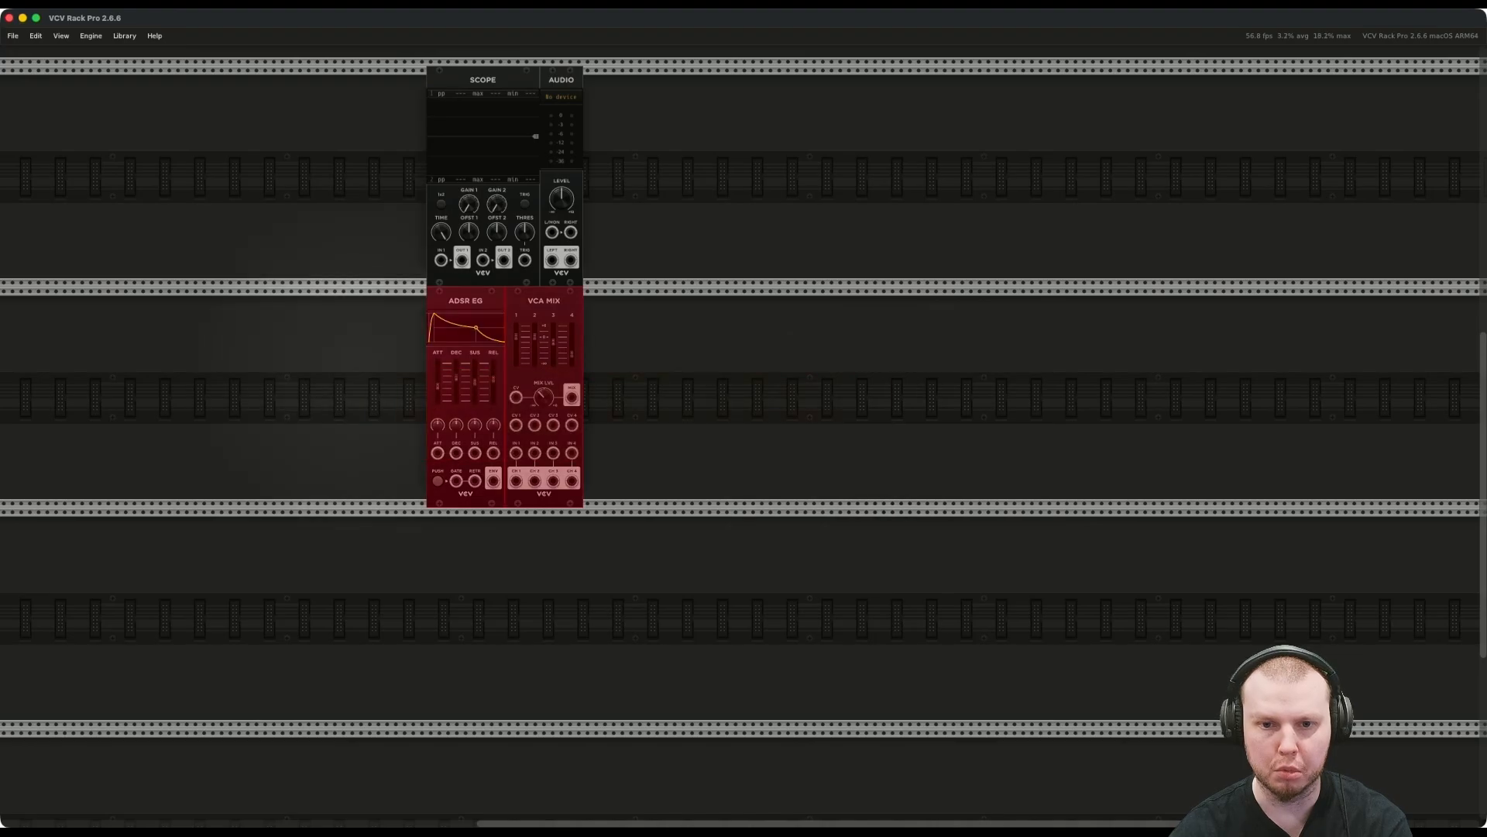
key("BackSpace")
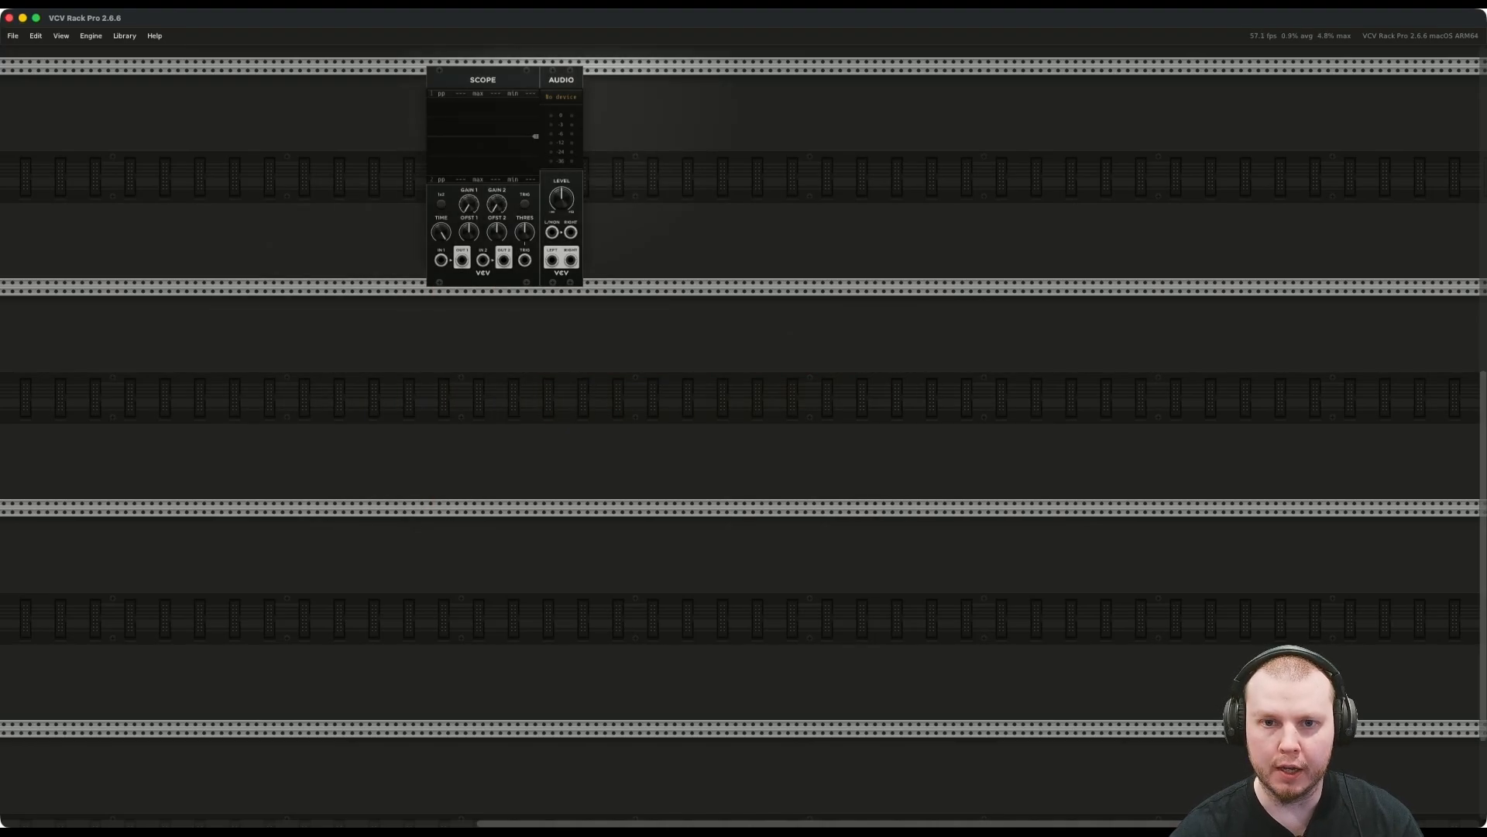
left_click(571, 98)
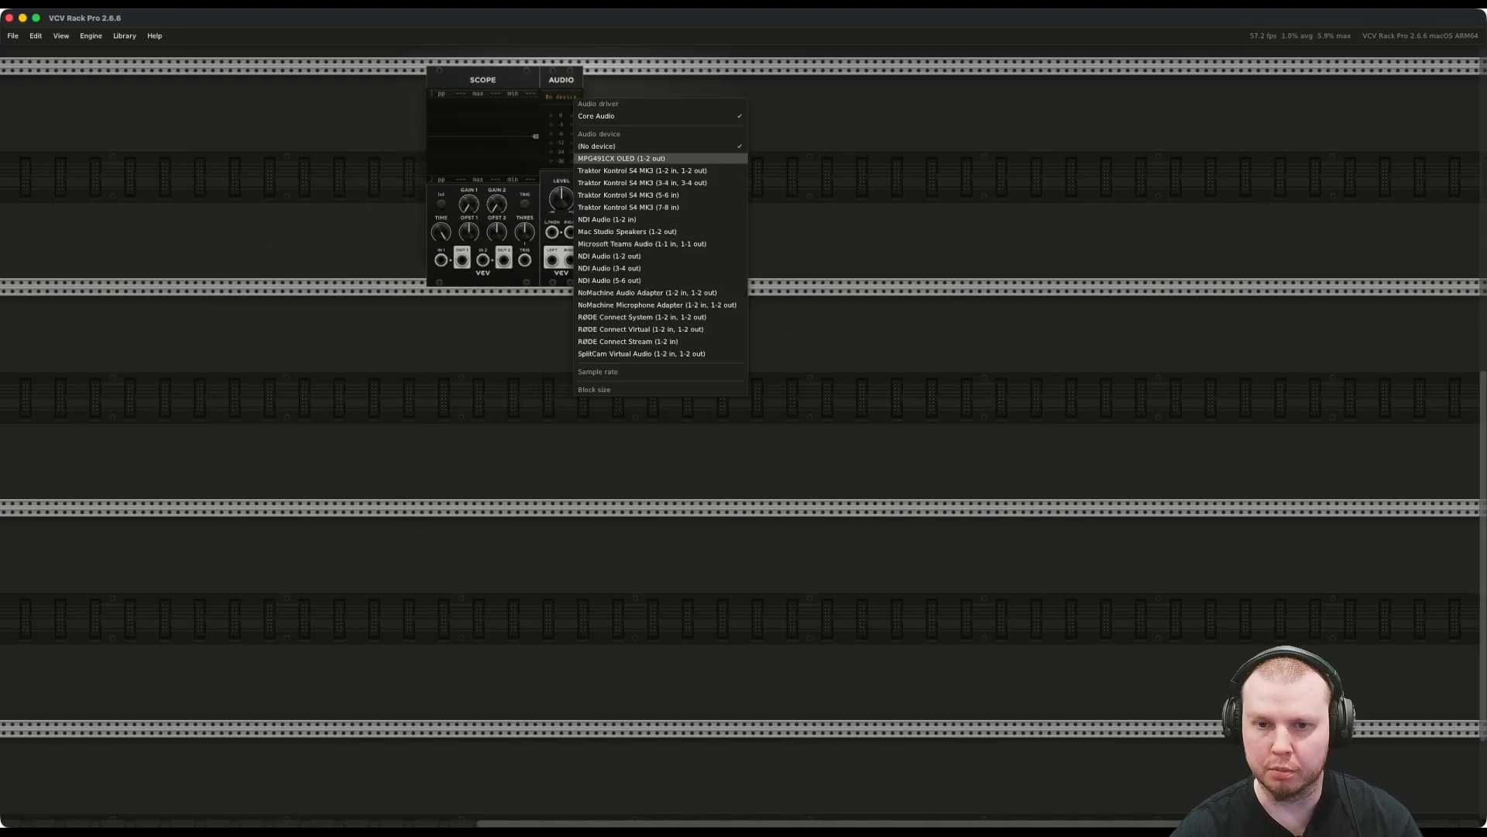
left_click(643, 171)
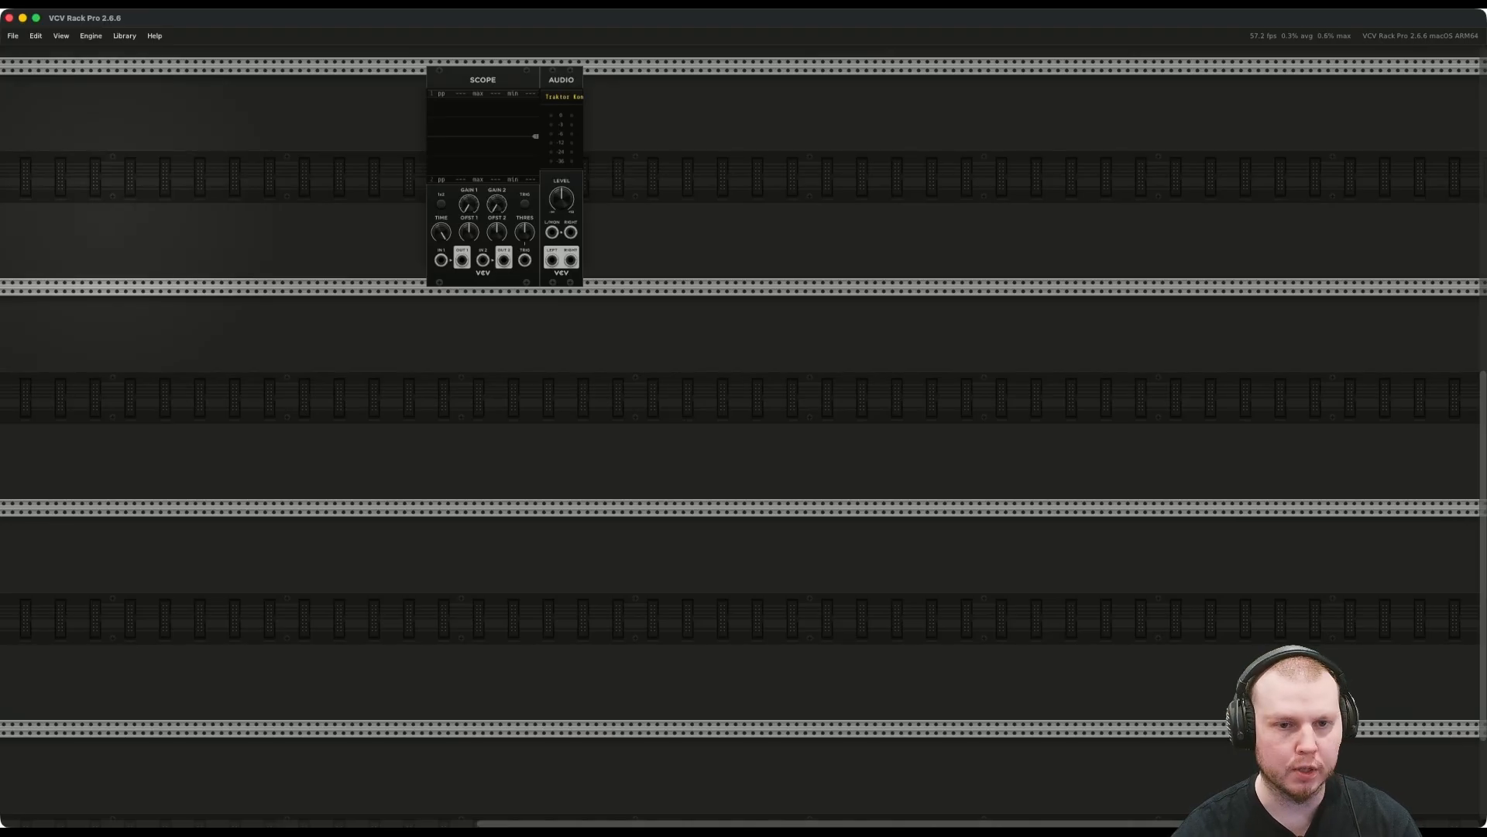
Add a MindMeld MixMaster mixer to the top row and place it directly left of the Scope module.
key("Return")
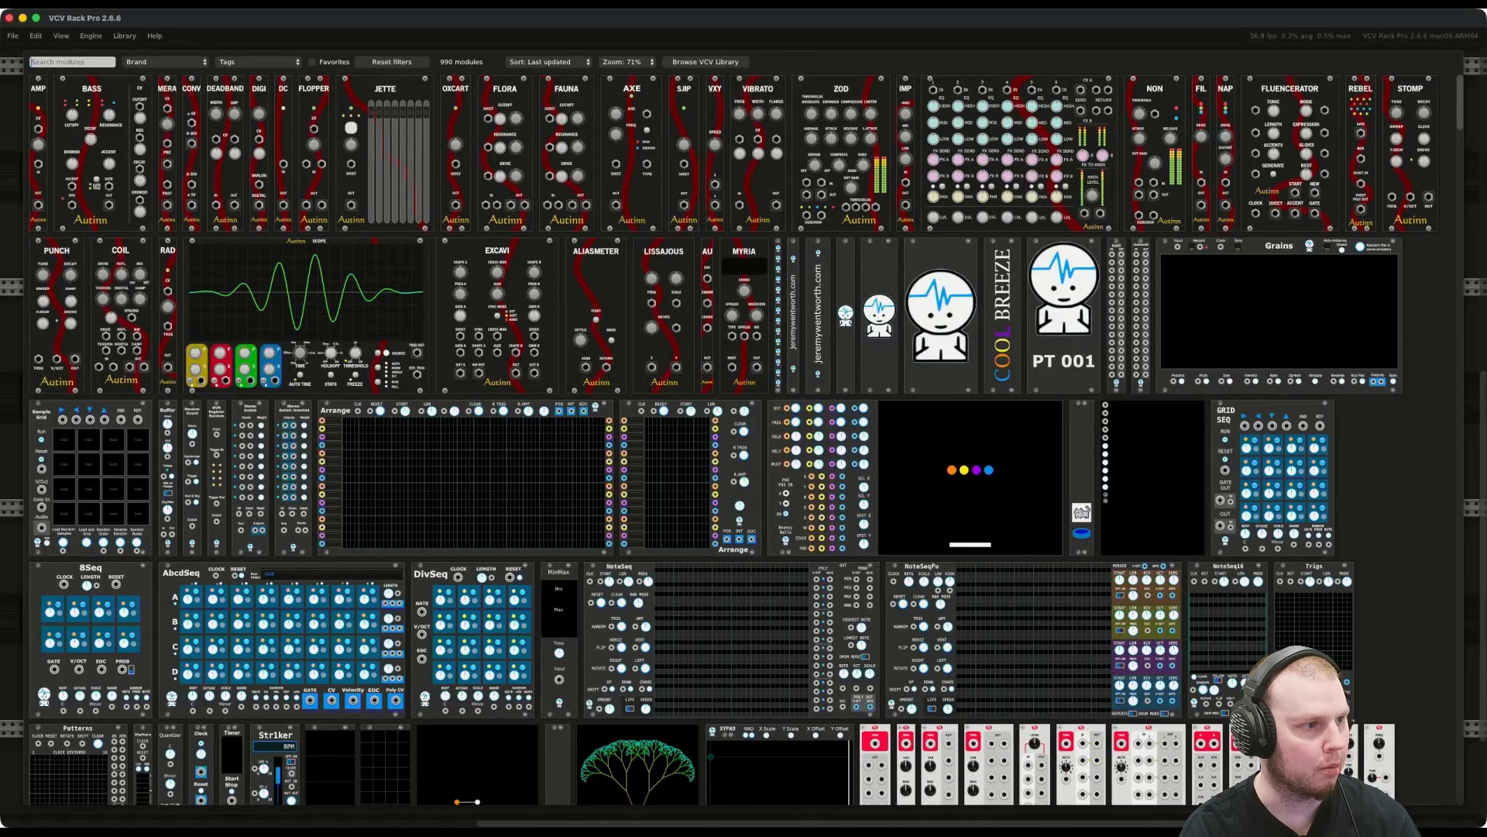
type("mixma")
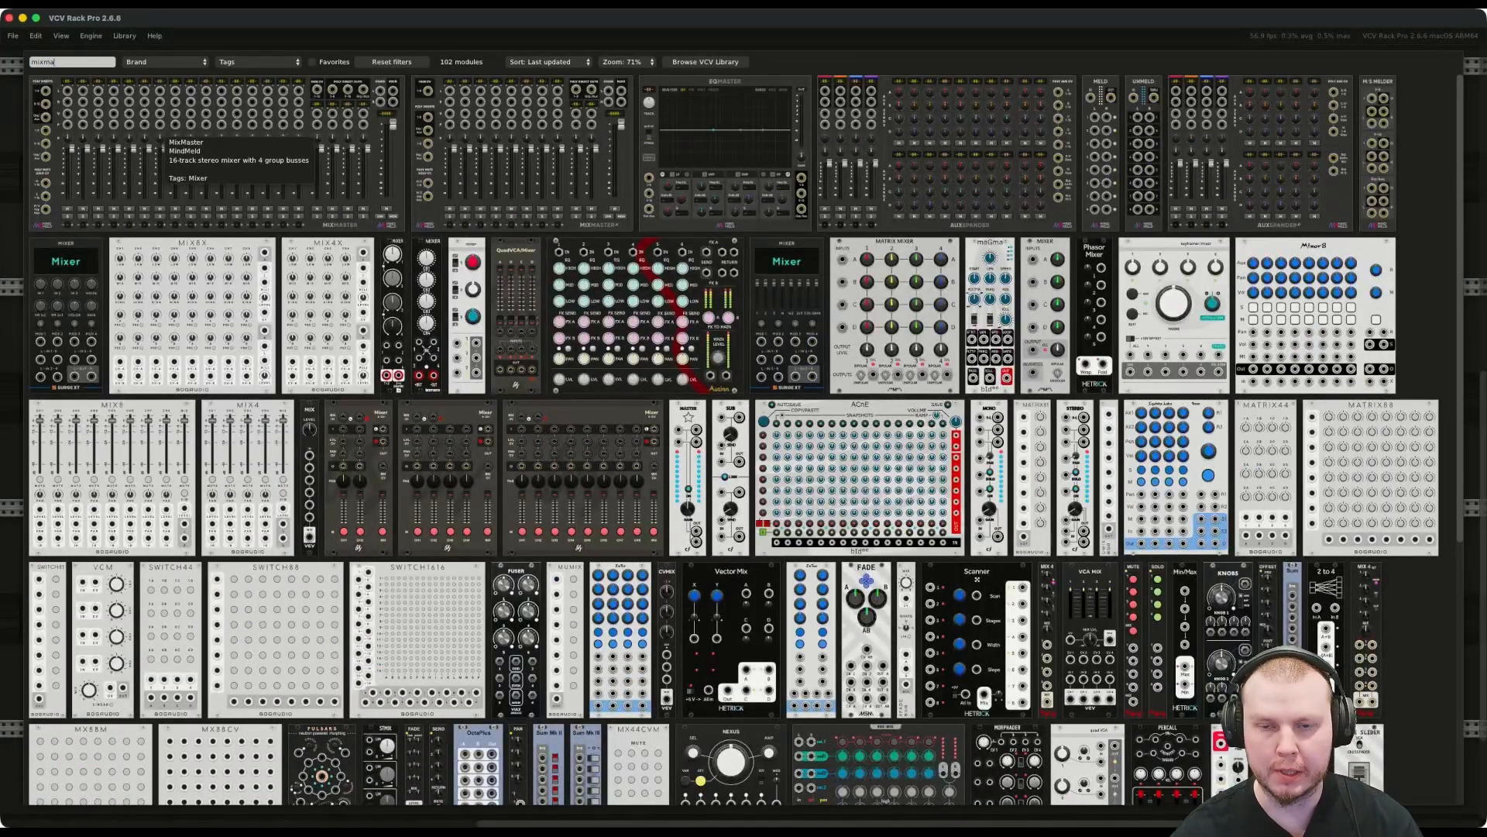
left_click(155, 144)
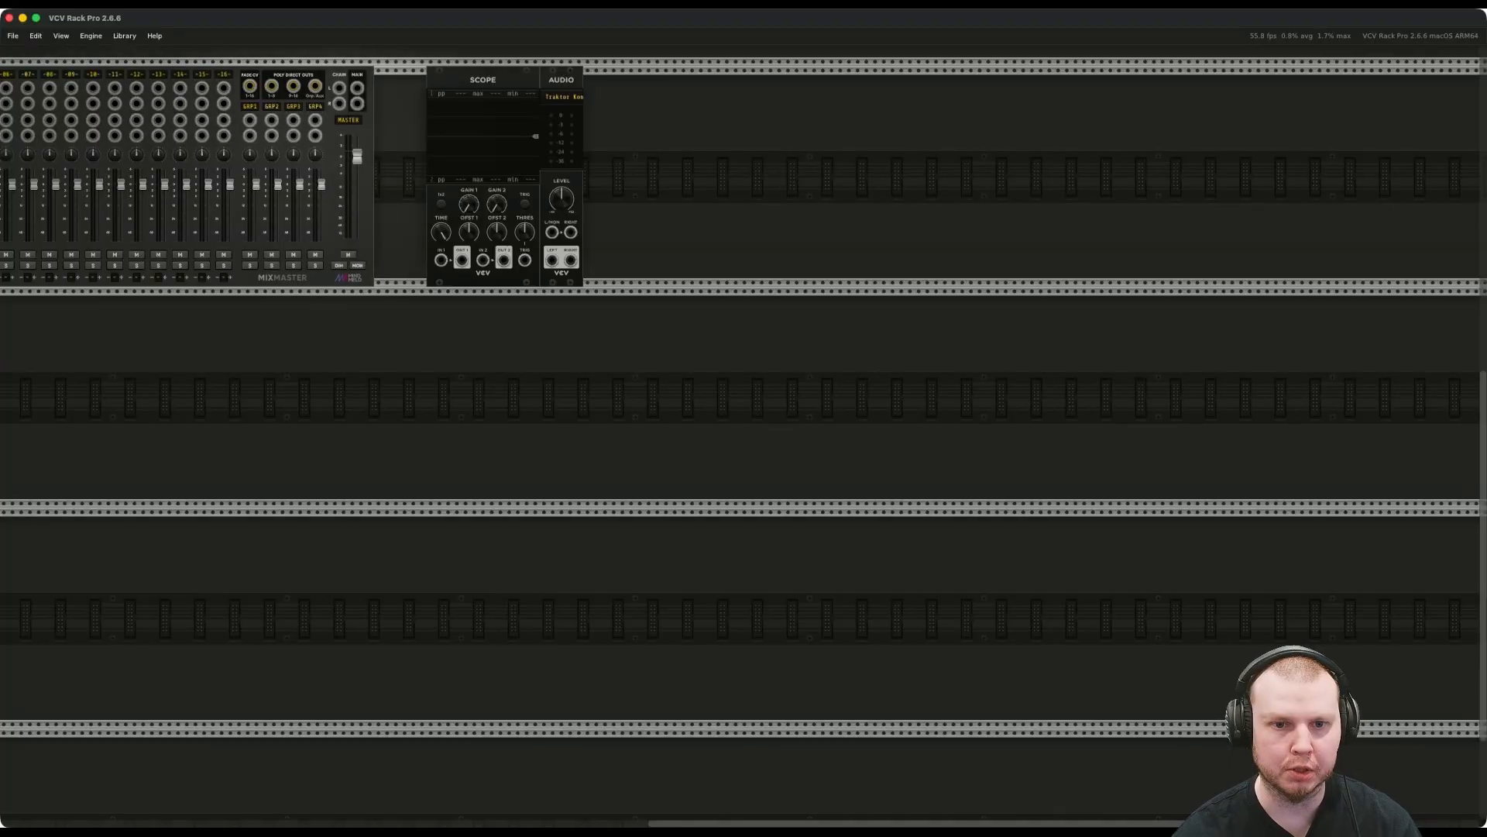
left_click_drag(361, 245, 415, 247)
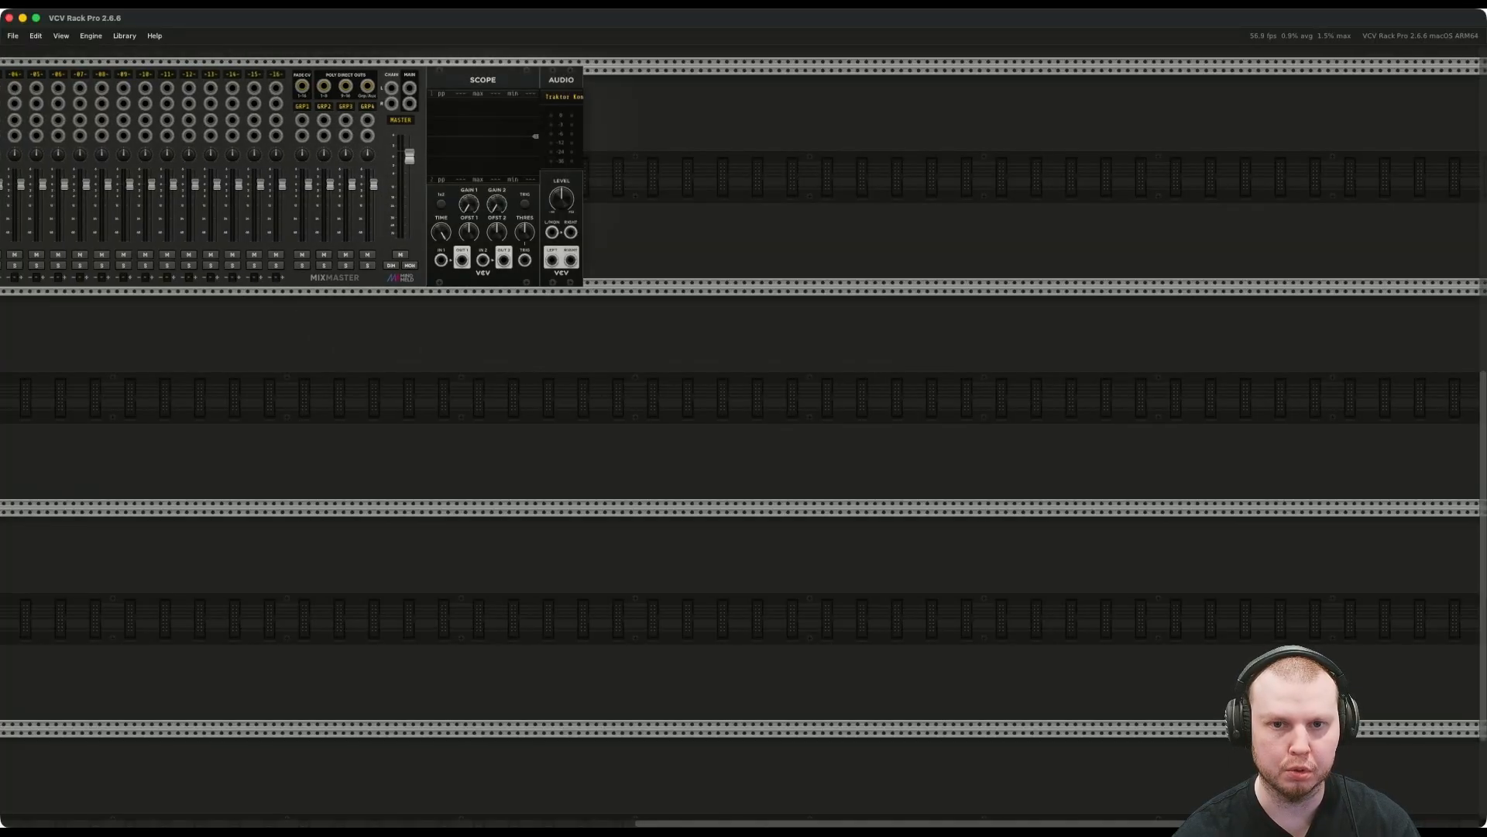
Move the Scope and Audio modules together farther right along the top row, and shift MixMaster right until it is fully in view.
left_click_drag(685, 310, 531, 186)
left_click_drag(455, 83, 952, 83)
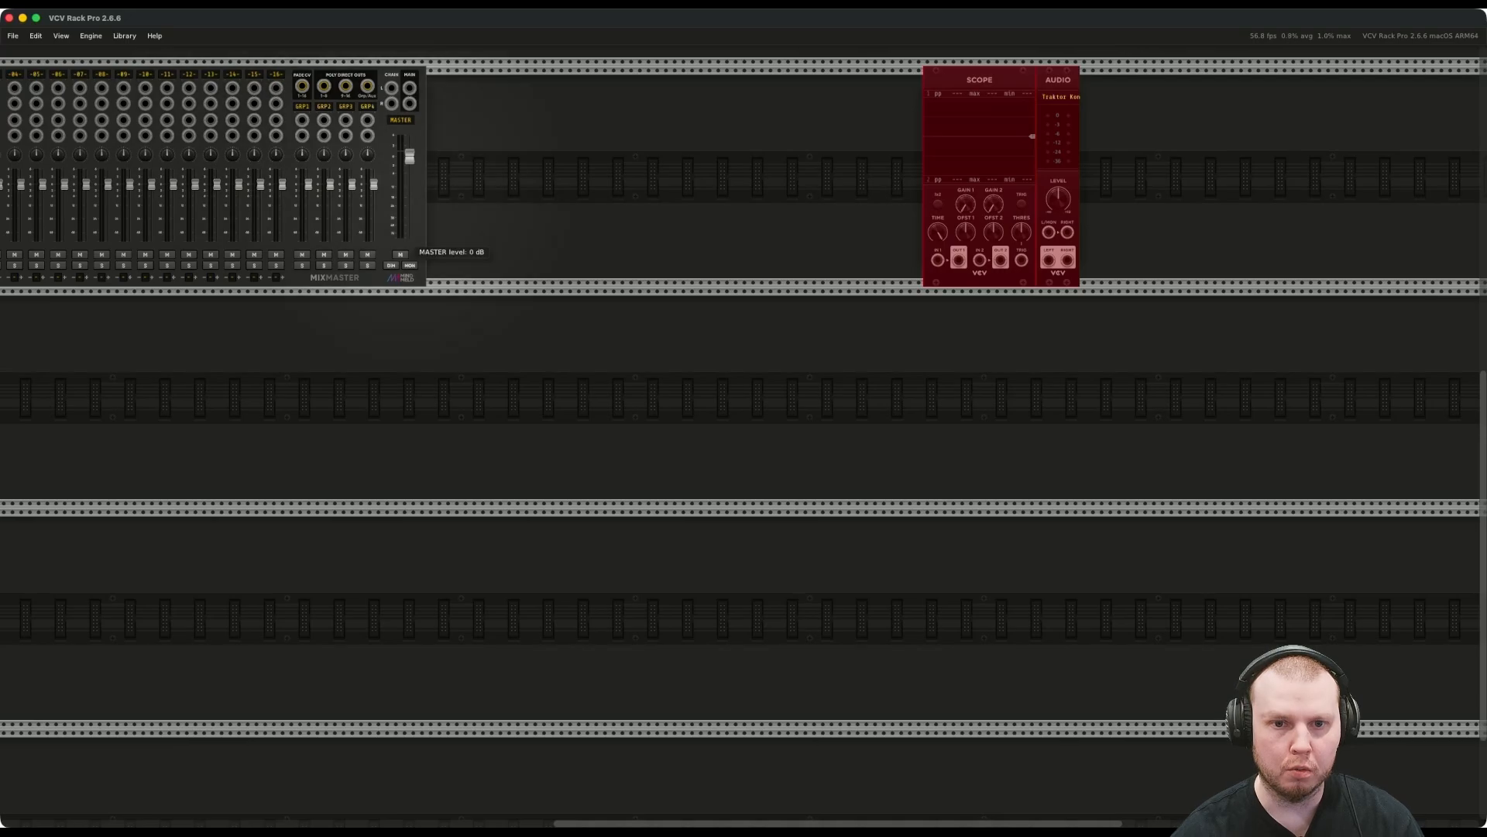
left_click_drag(384, 225, 497, 225)
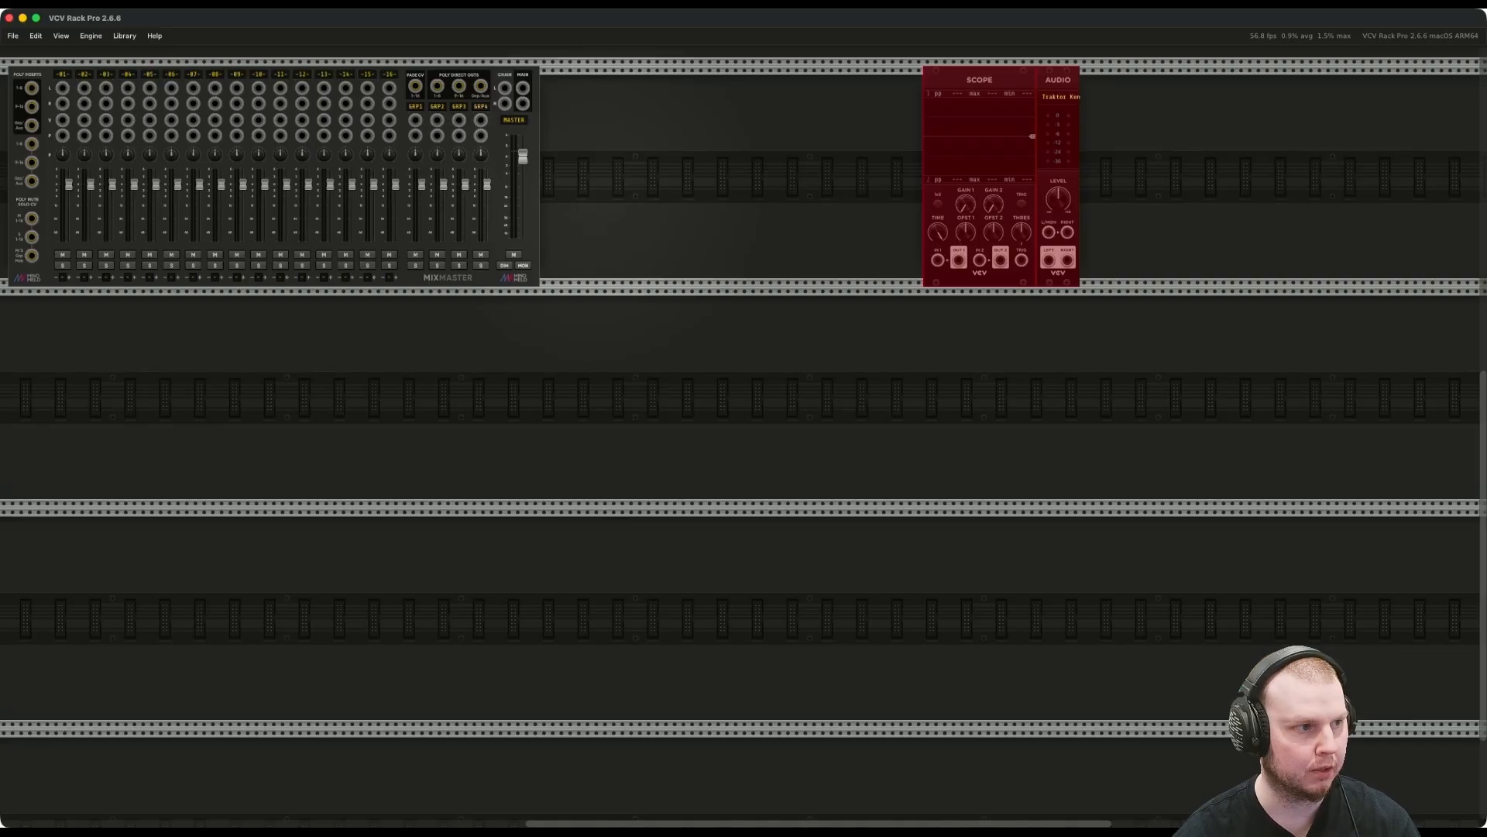
Add the MindMeld EqMaster and AuxSpander modules to the top row, with AuxSpander directly after MixMaster and EqMaster following it.
key("Return")
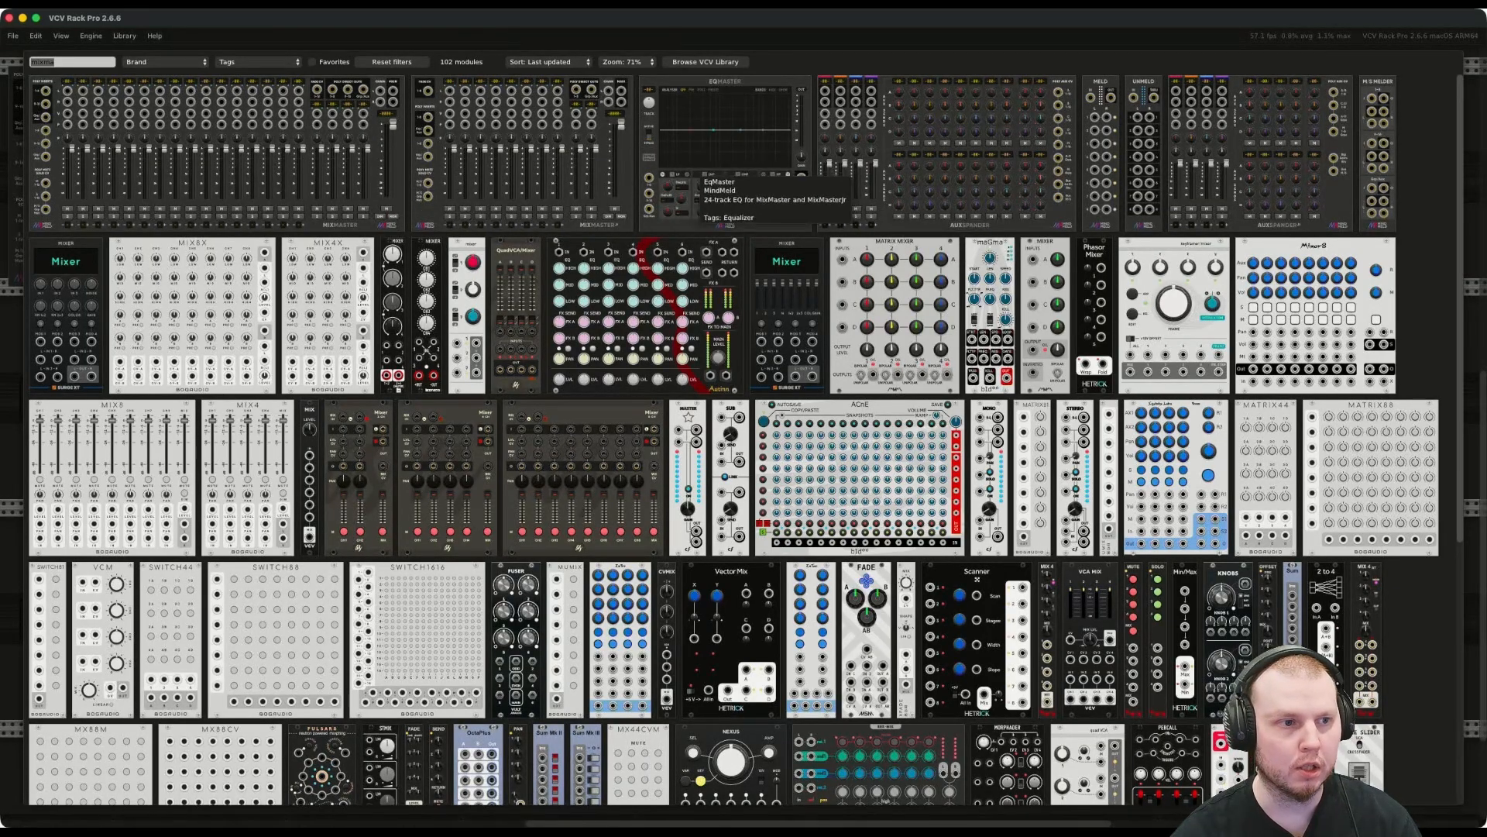
left_click(694, 180)
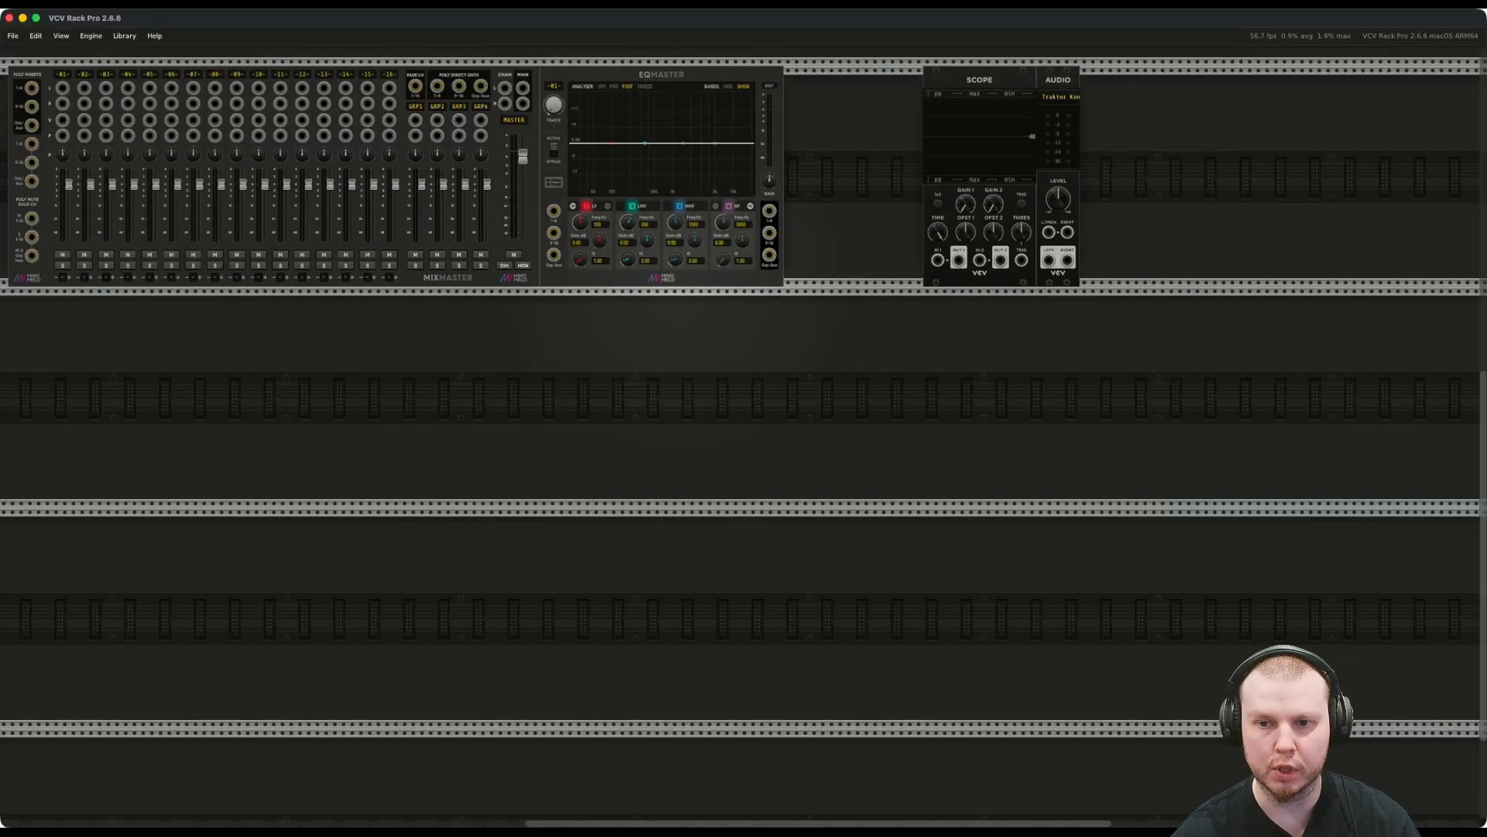
left_click_drag(620, 277, 733, 277)
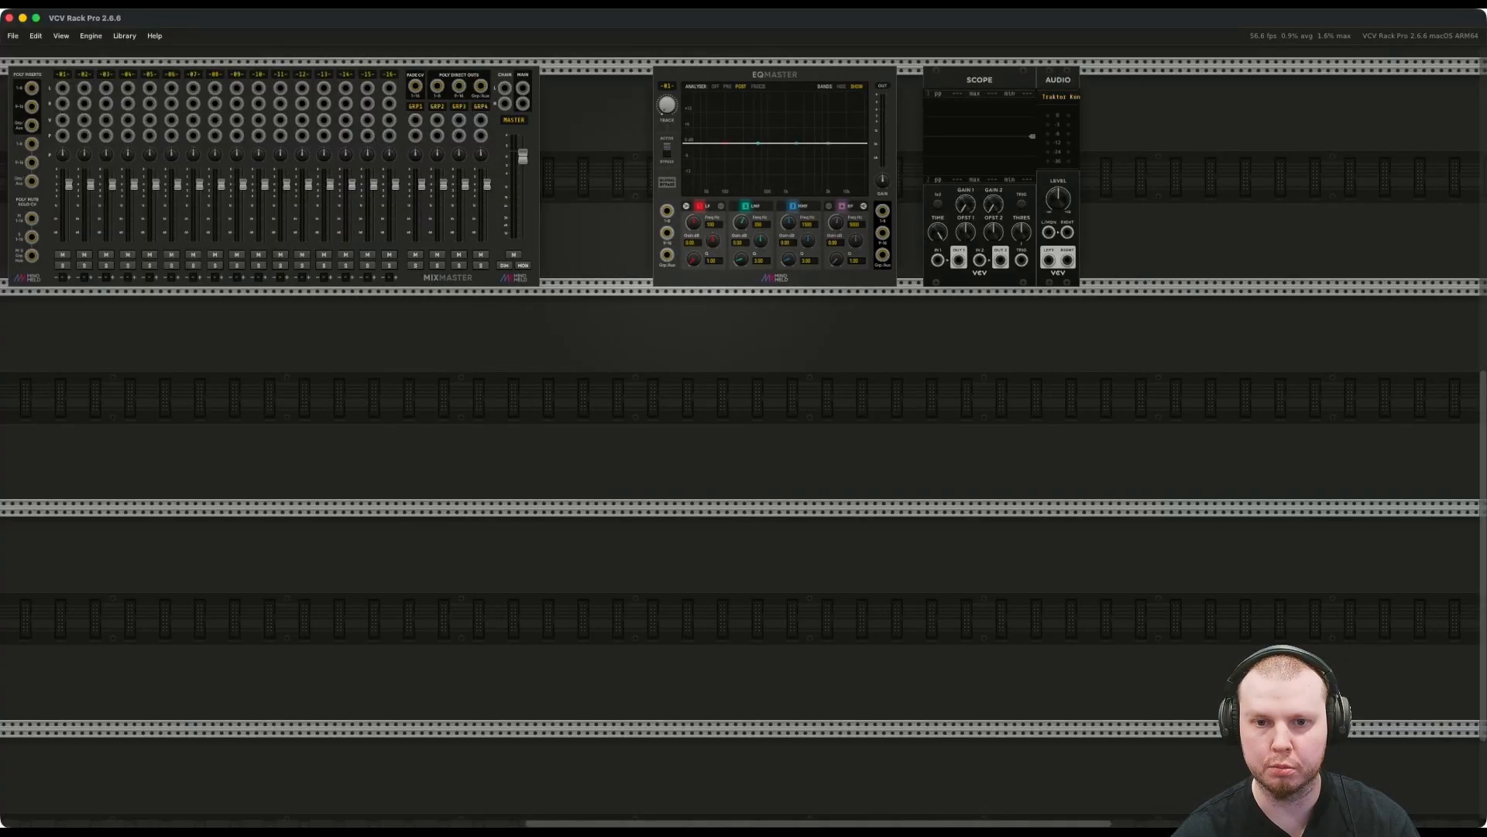
right_click(586, 227)
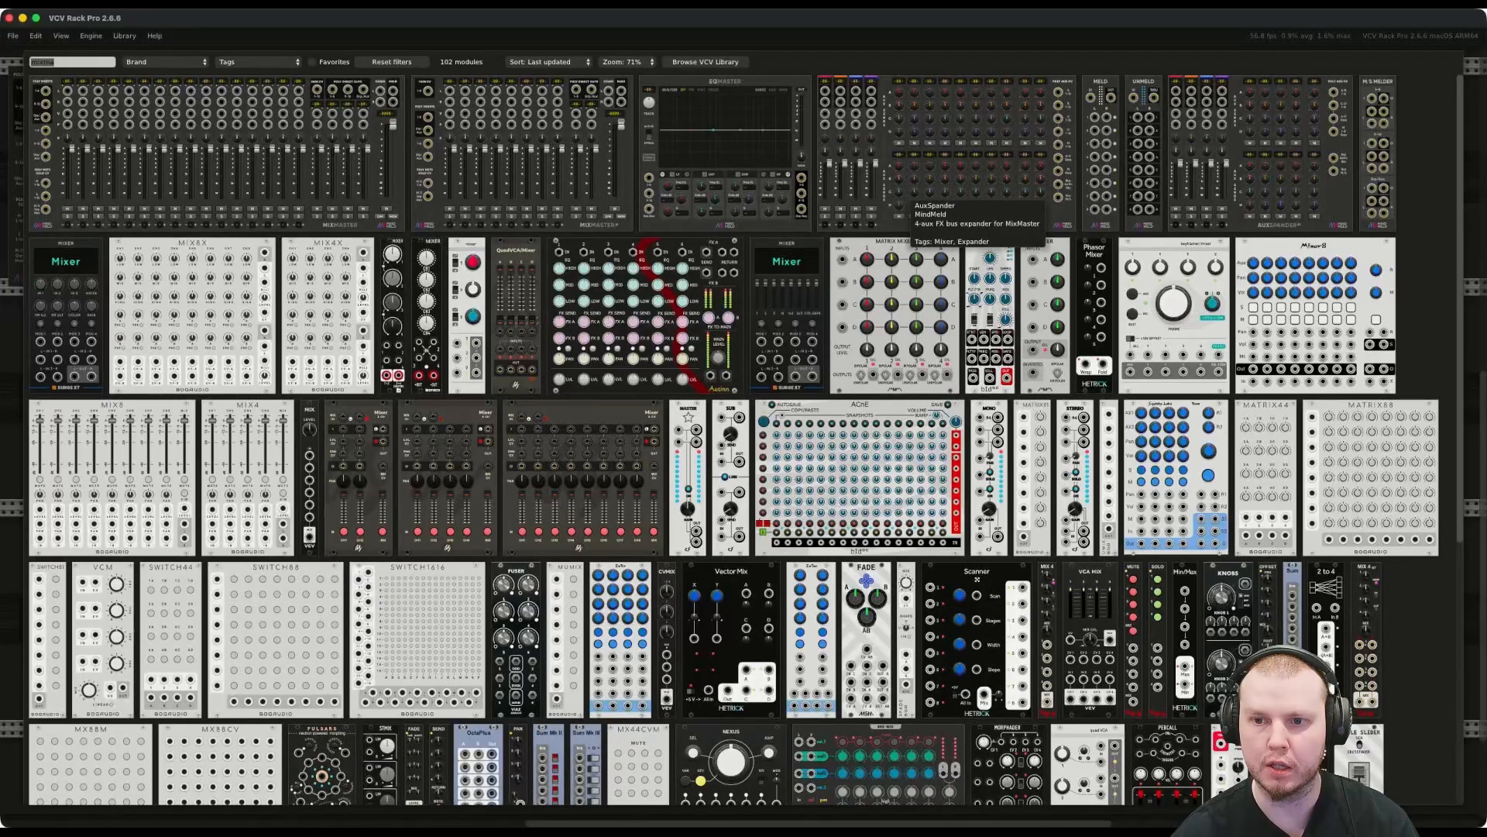
left_click(906, 200)
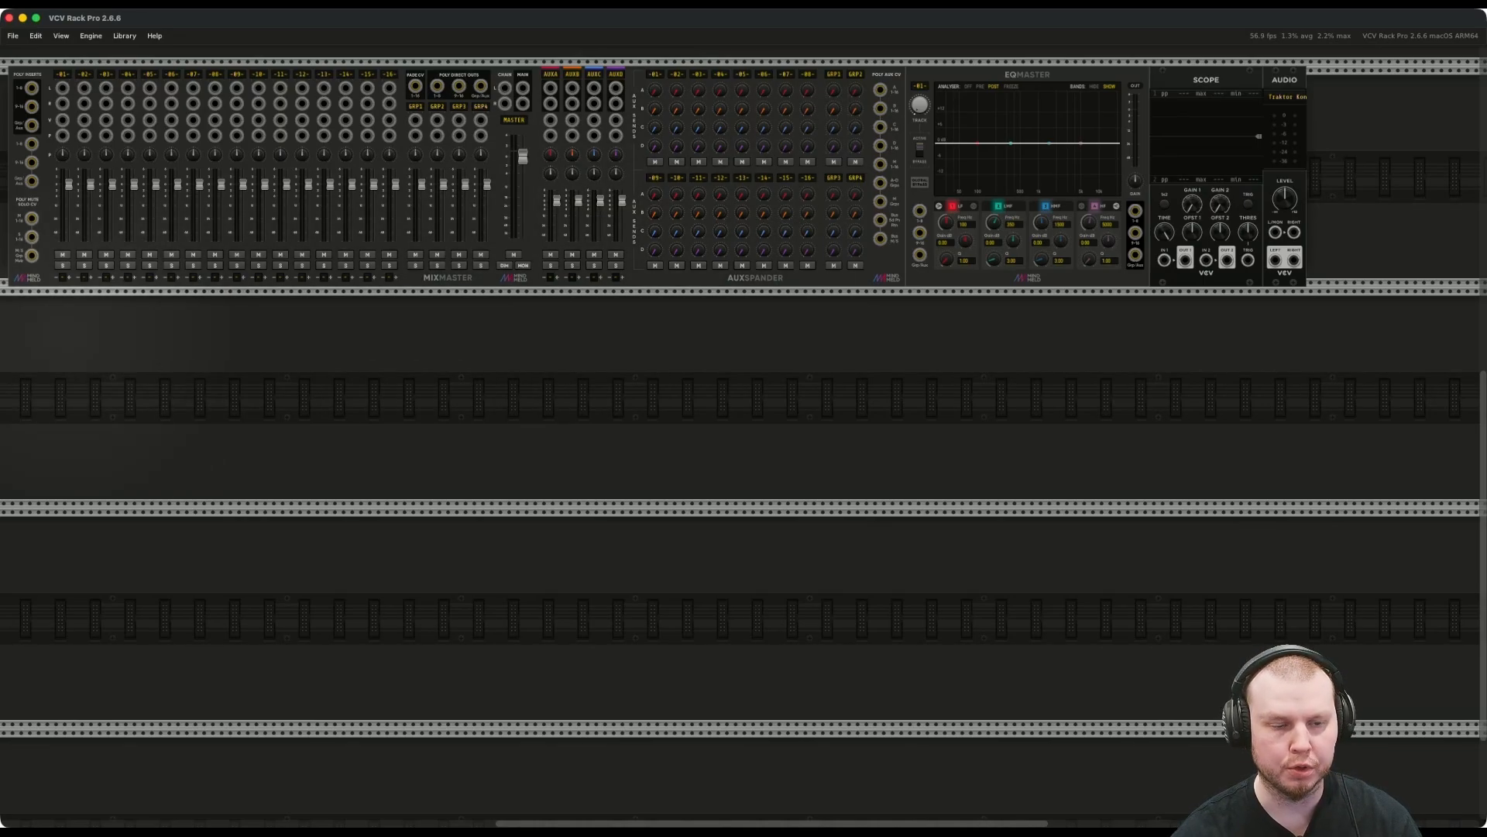
Add an Audible Instruments Macro Oscillator at the start of the second row, below MixMaster.
right_click(70, 342)
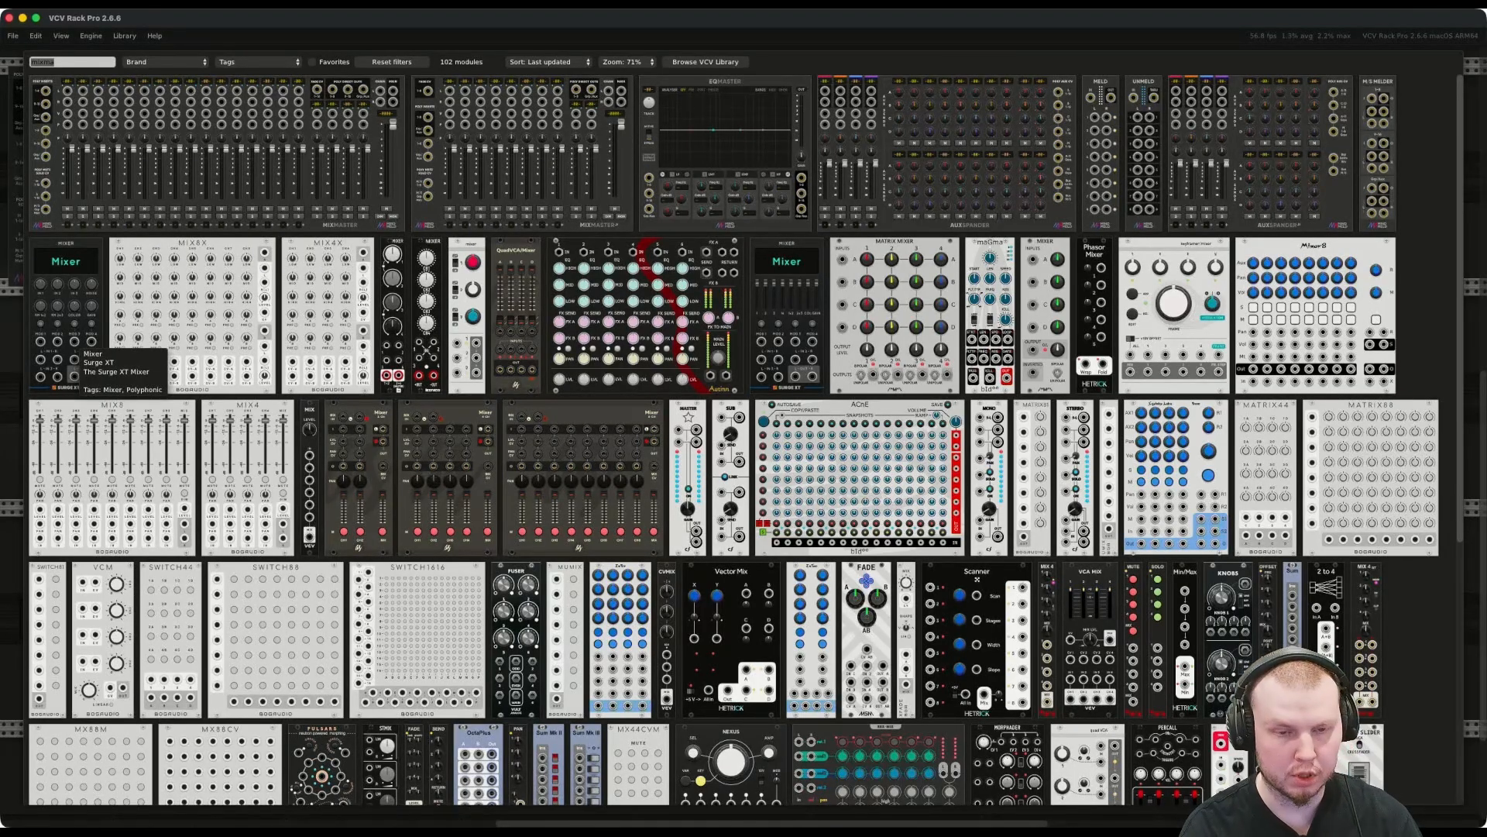
type("mac")
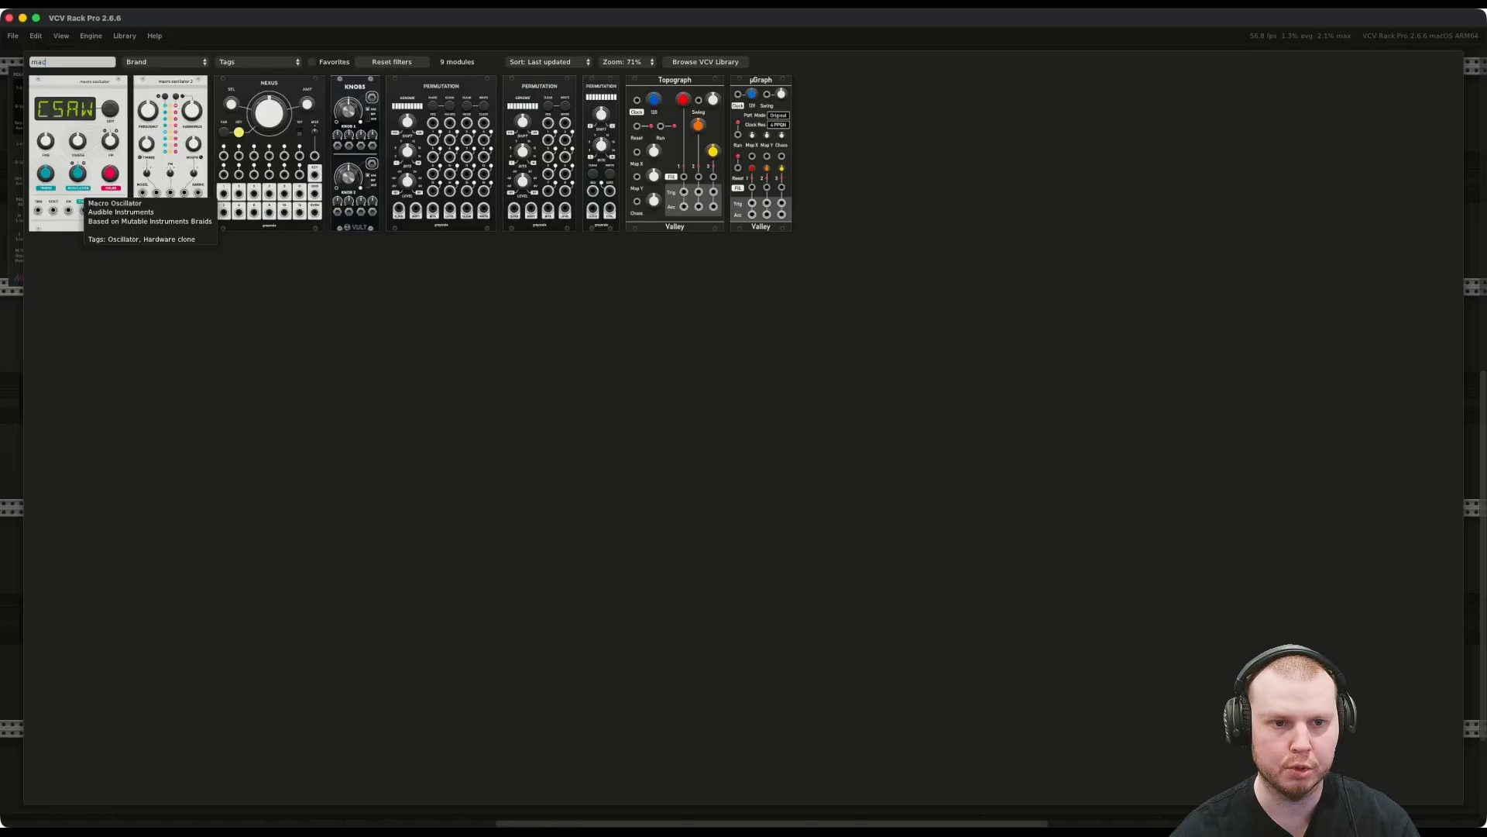
left_click(77, 190)
left_click_drag(70, 303, 78, 304)
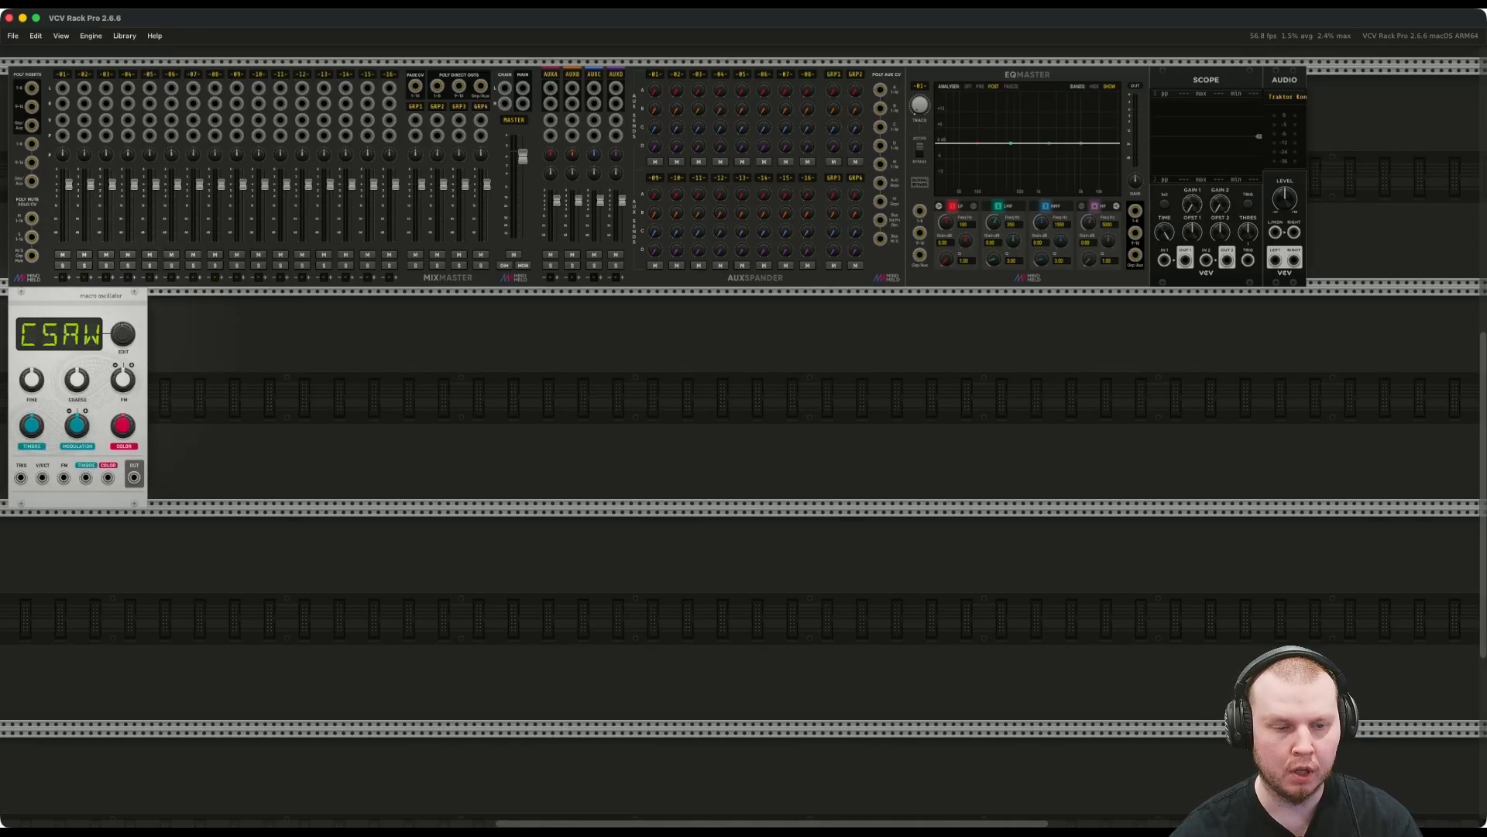
Set the Macro Oscillator's model to ZBPF: Band-pass filtered waveform.
right_click(119, 319)
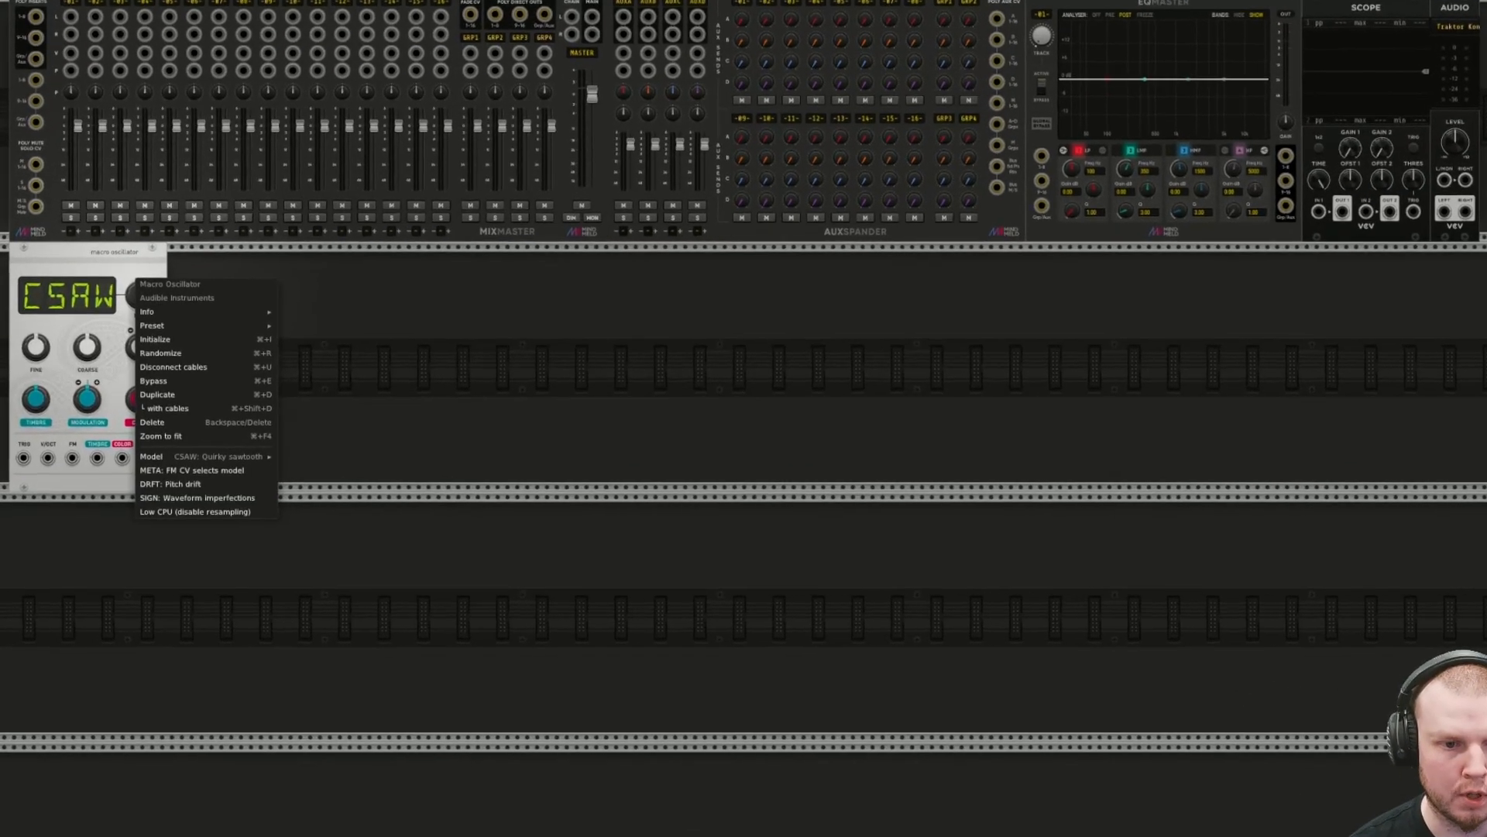
mouse_move(178, 442)
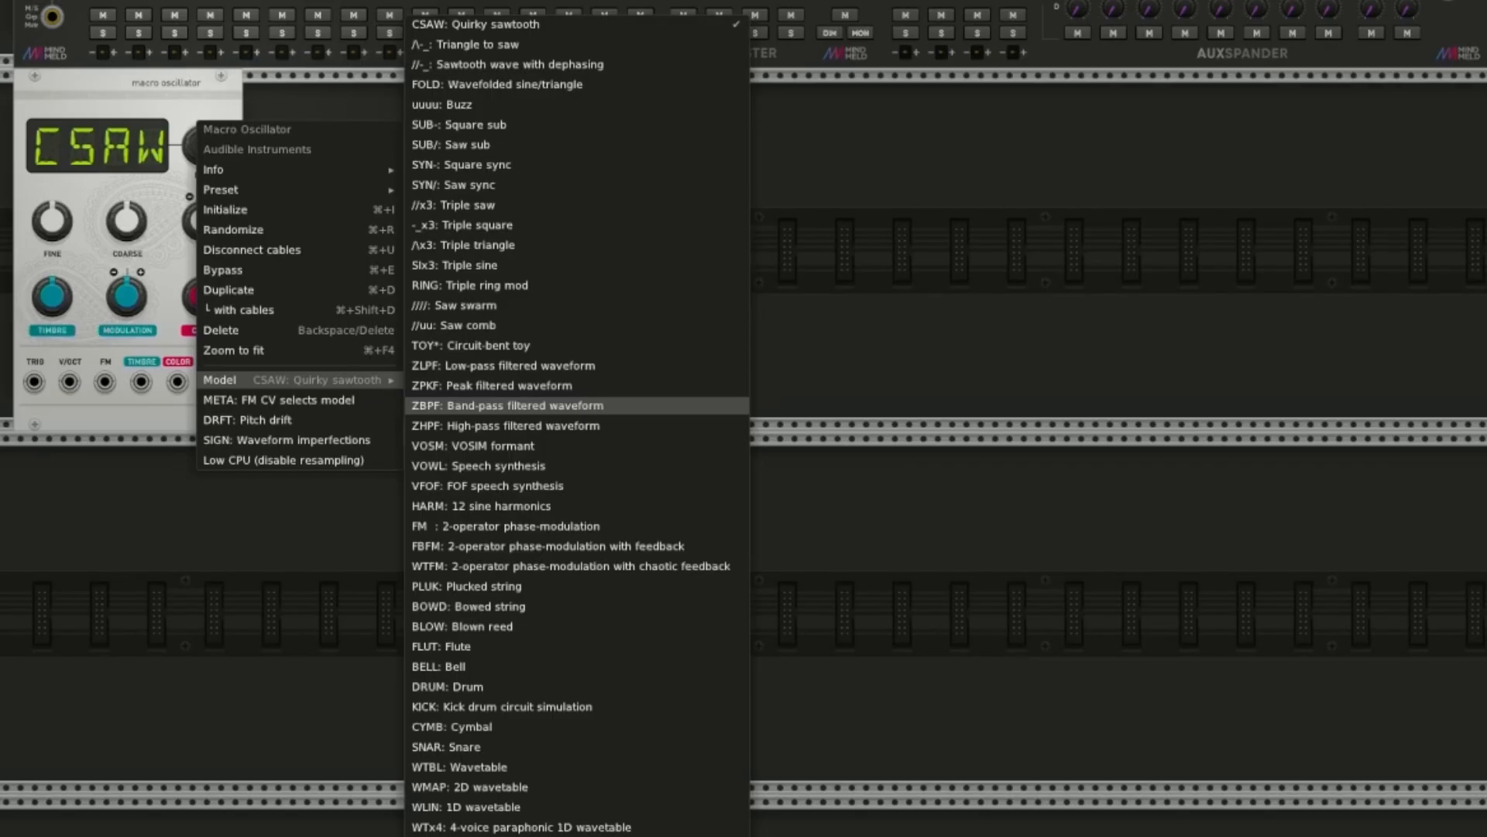
left_click(507, 405)
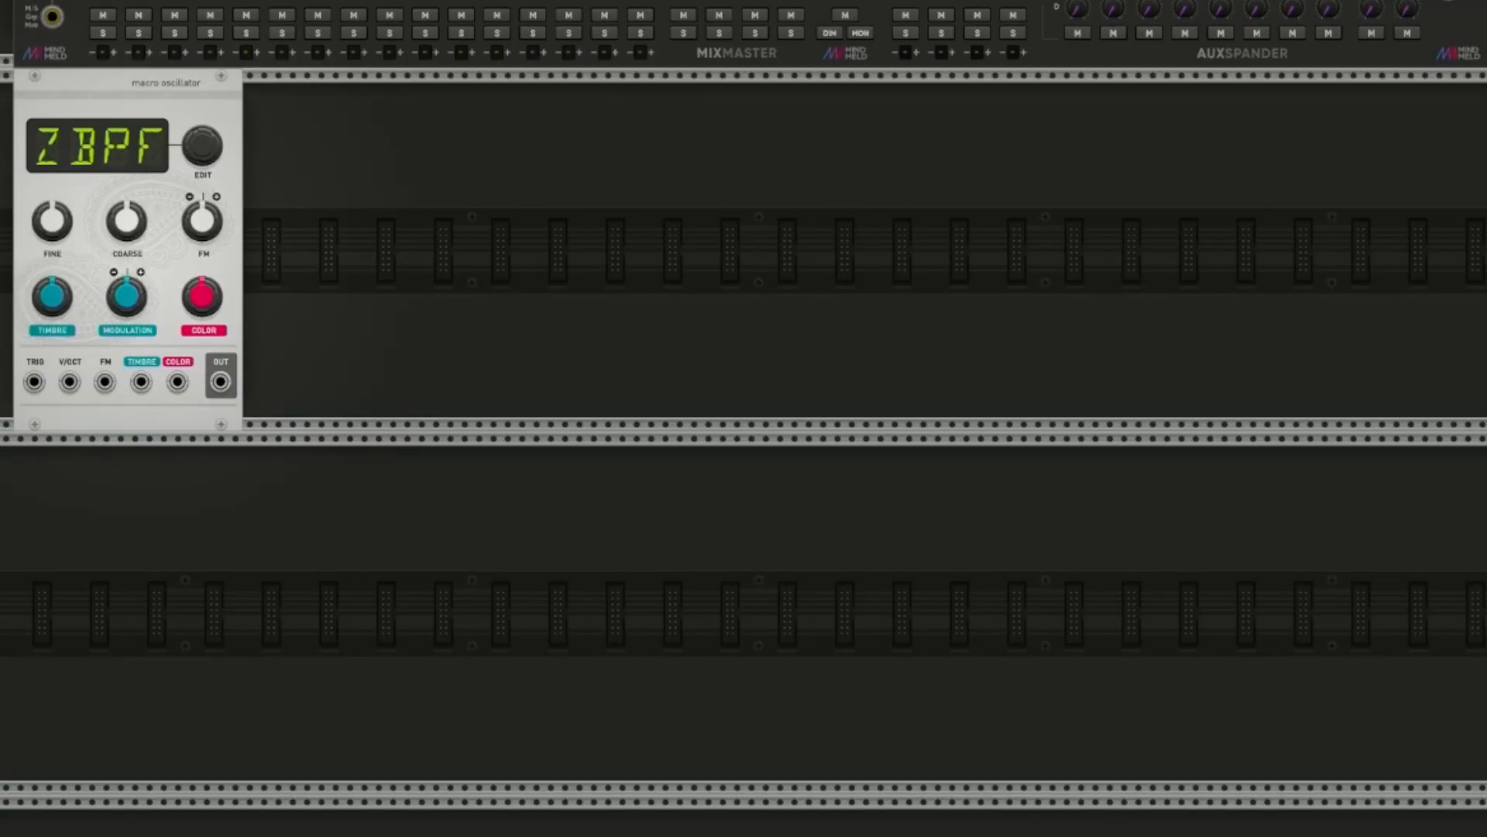
Set the Macro Oscillator's coarse frequency to -19 semitones.
mouse_move(135, 229)
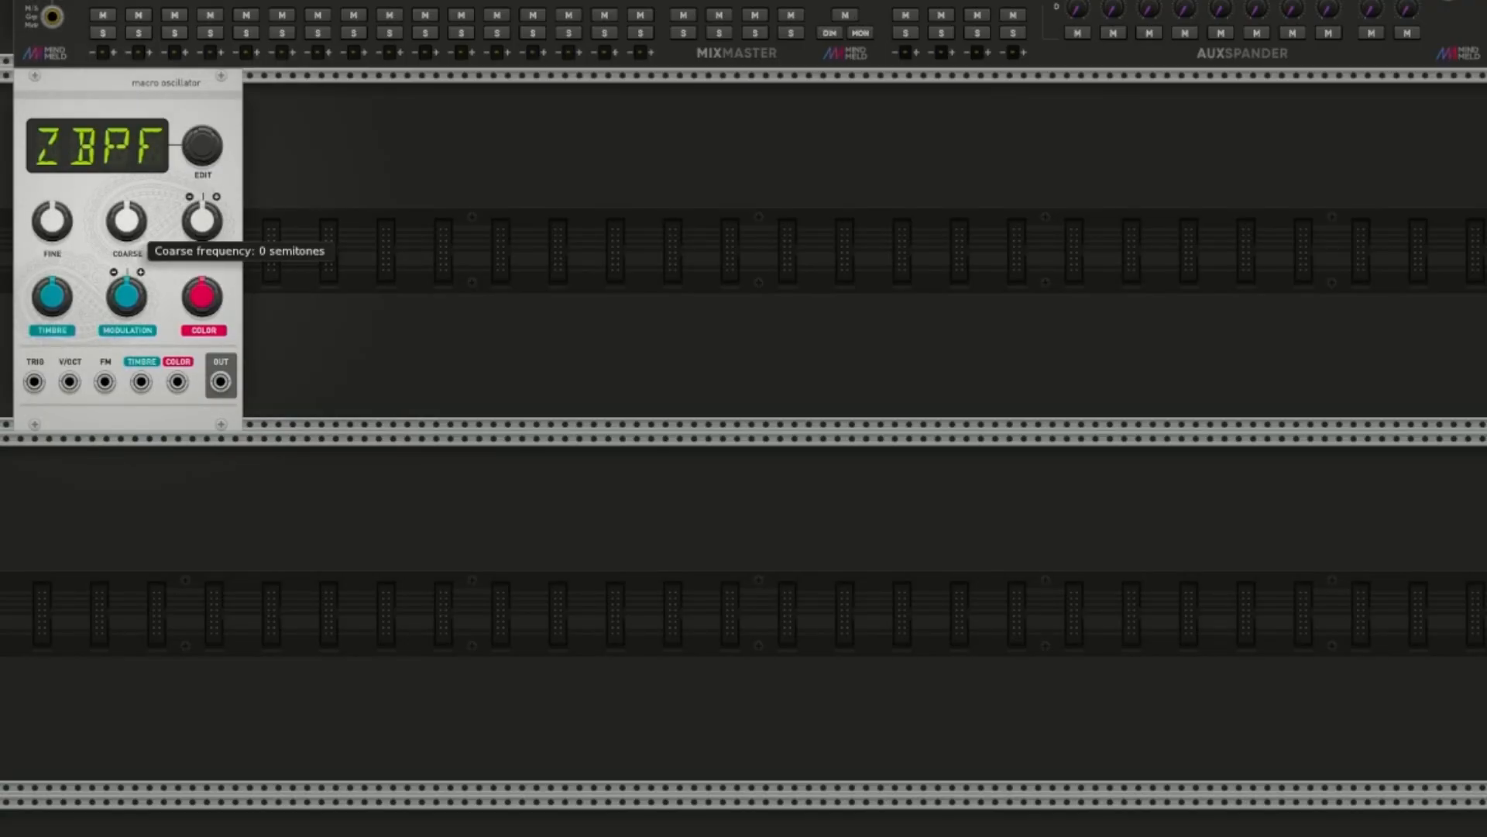
left_click_drag(135, 228, 135, 285)
right_click(124, 213)
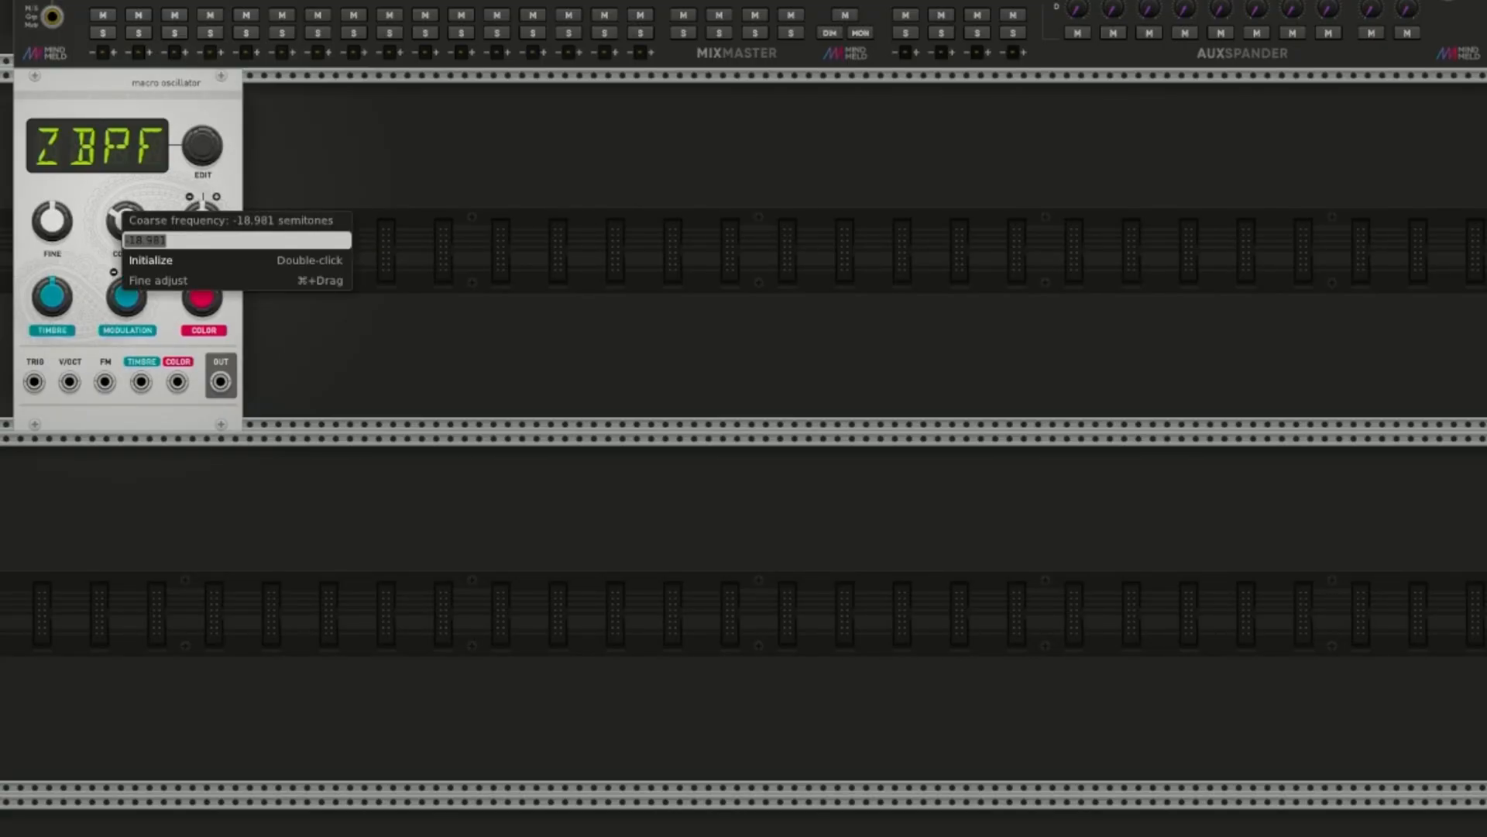
type("-19")
key("Return")
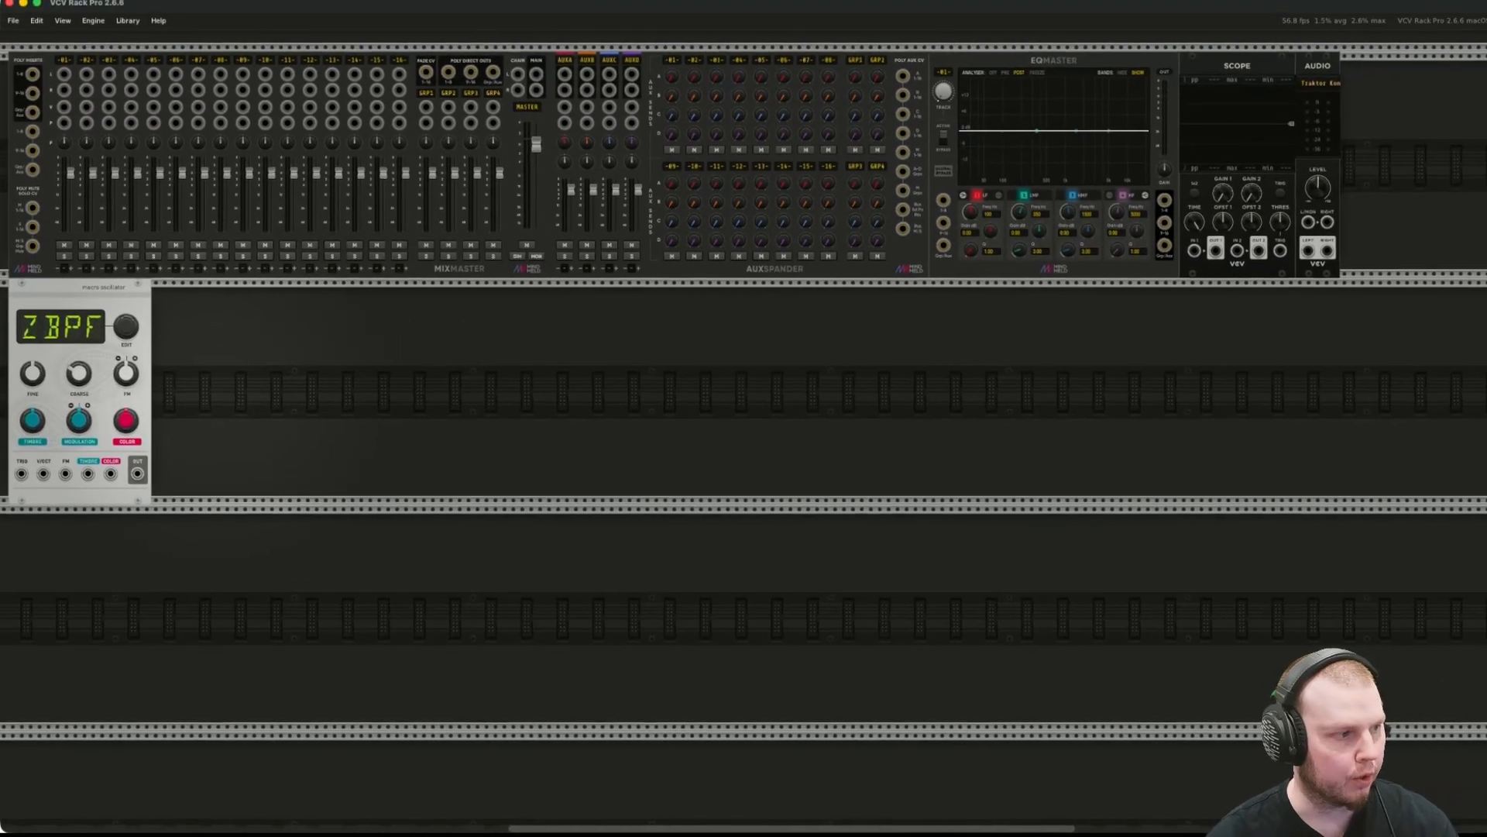
Add the FLAG Thorns saturation module beside the Macro Oscillator and patch the oscillator's audio output into its input.
key("Return")
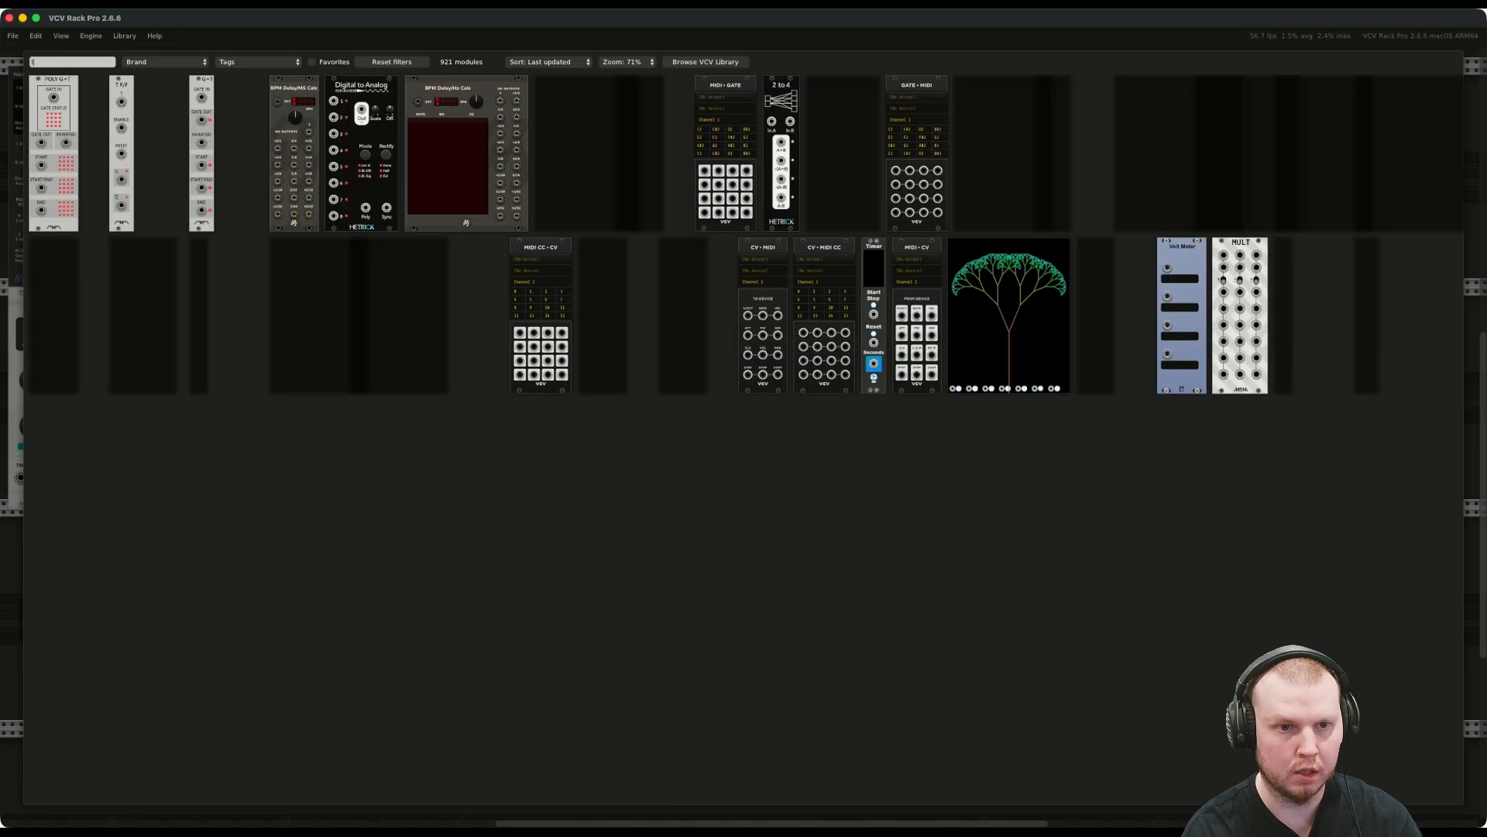
type("thor")
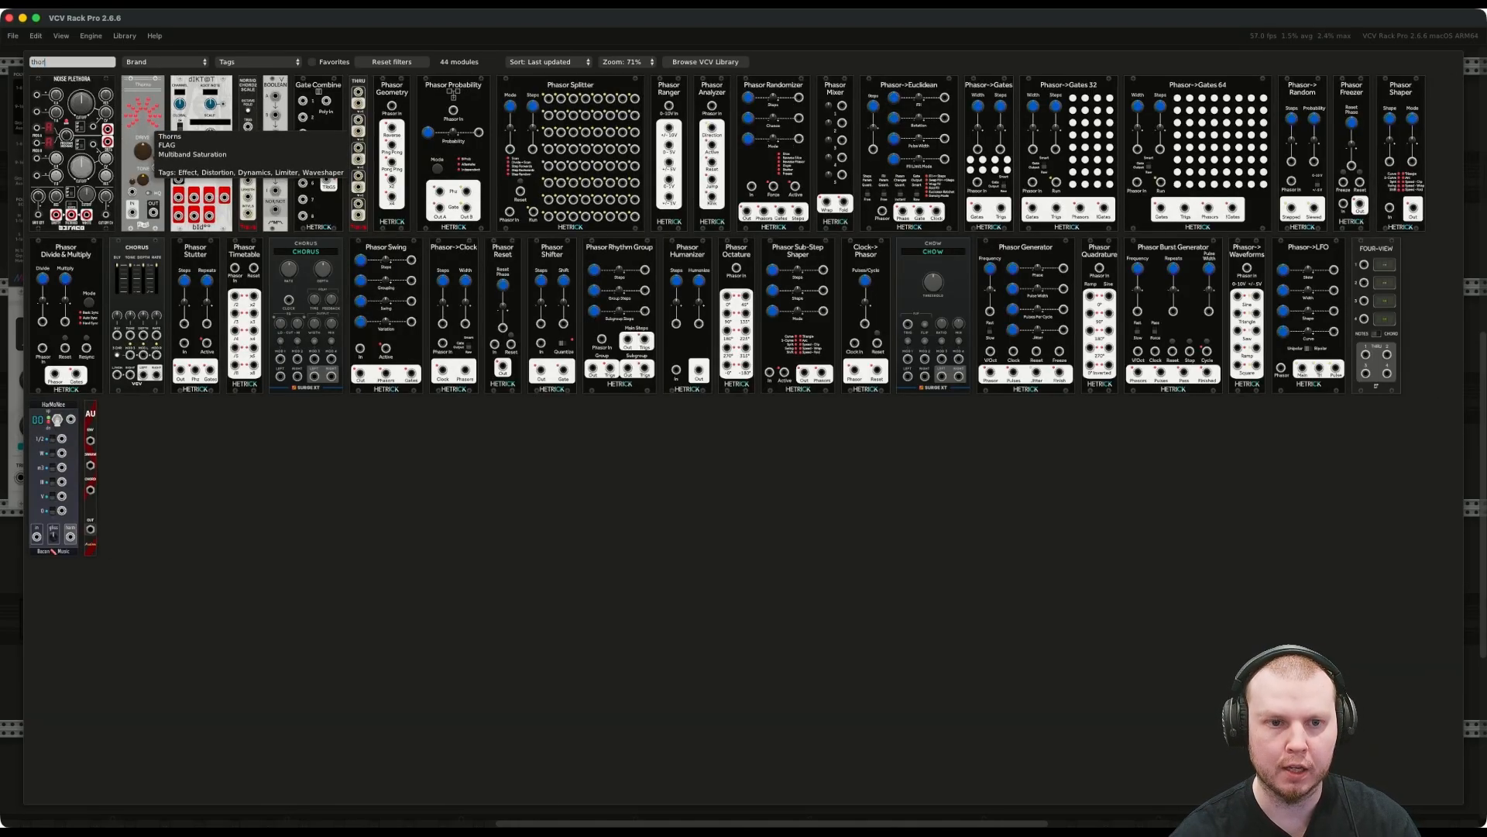
left_click(147, 128)
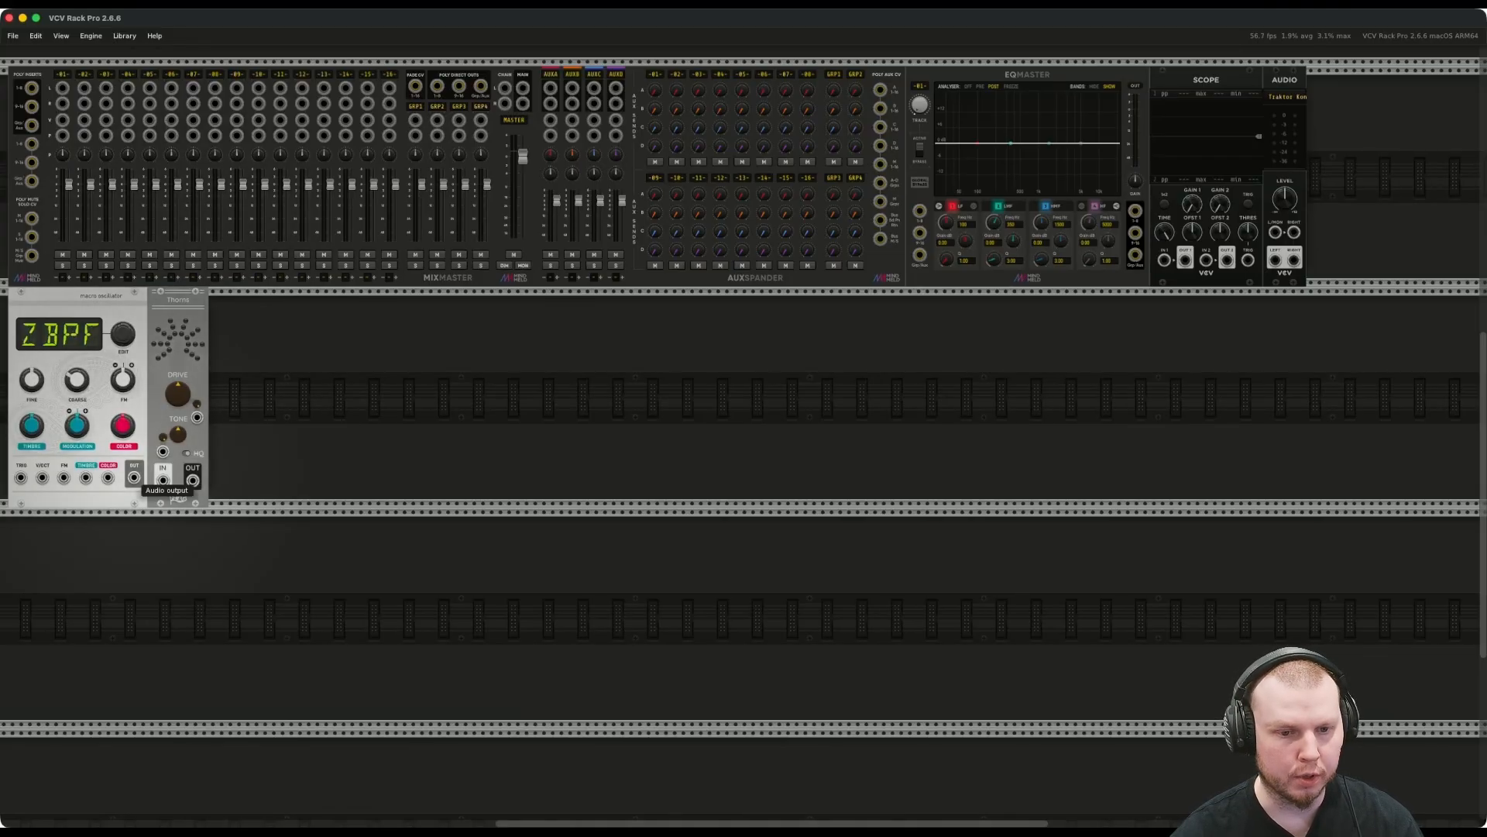
left_click_drag(135, 476, 163, 480)
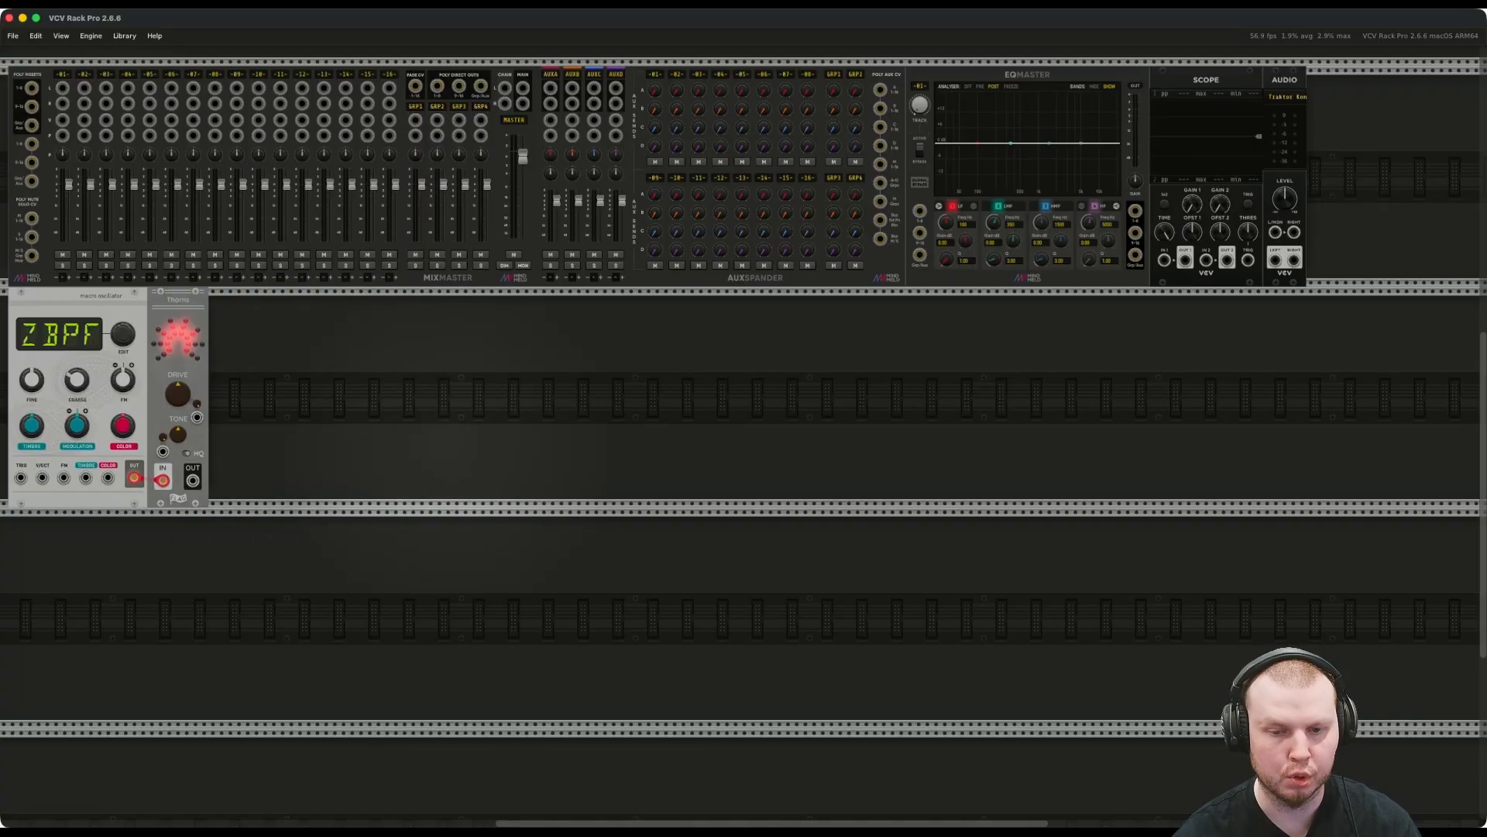
Add a dual VCA module to the second row, leaving a gap to the right of Thorns.
key("Return")
type("vca")
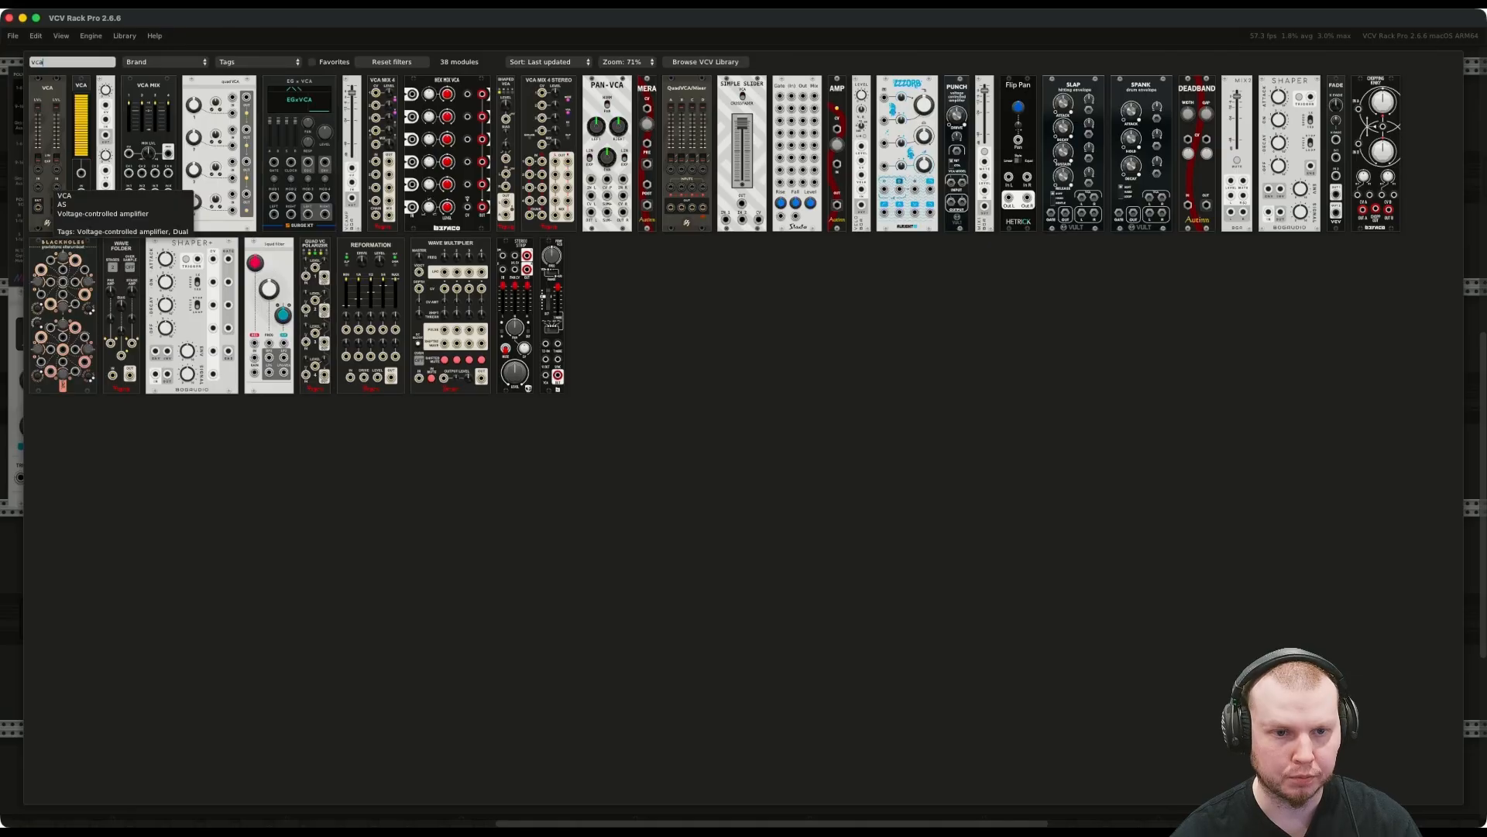
left_click(47, 188)
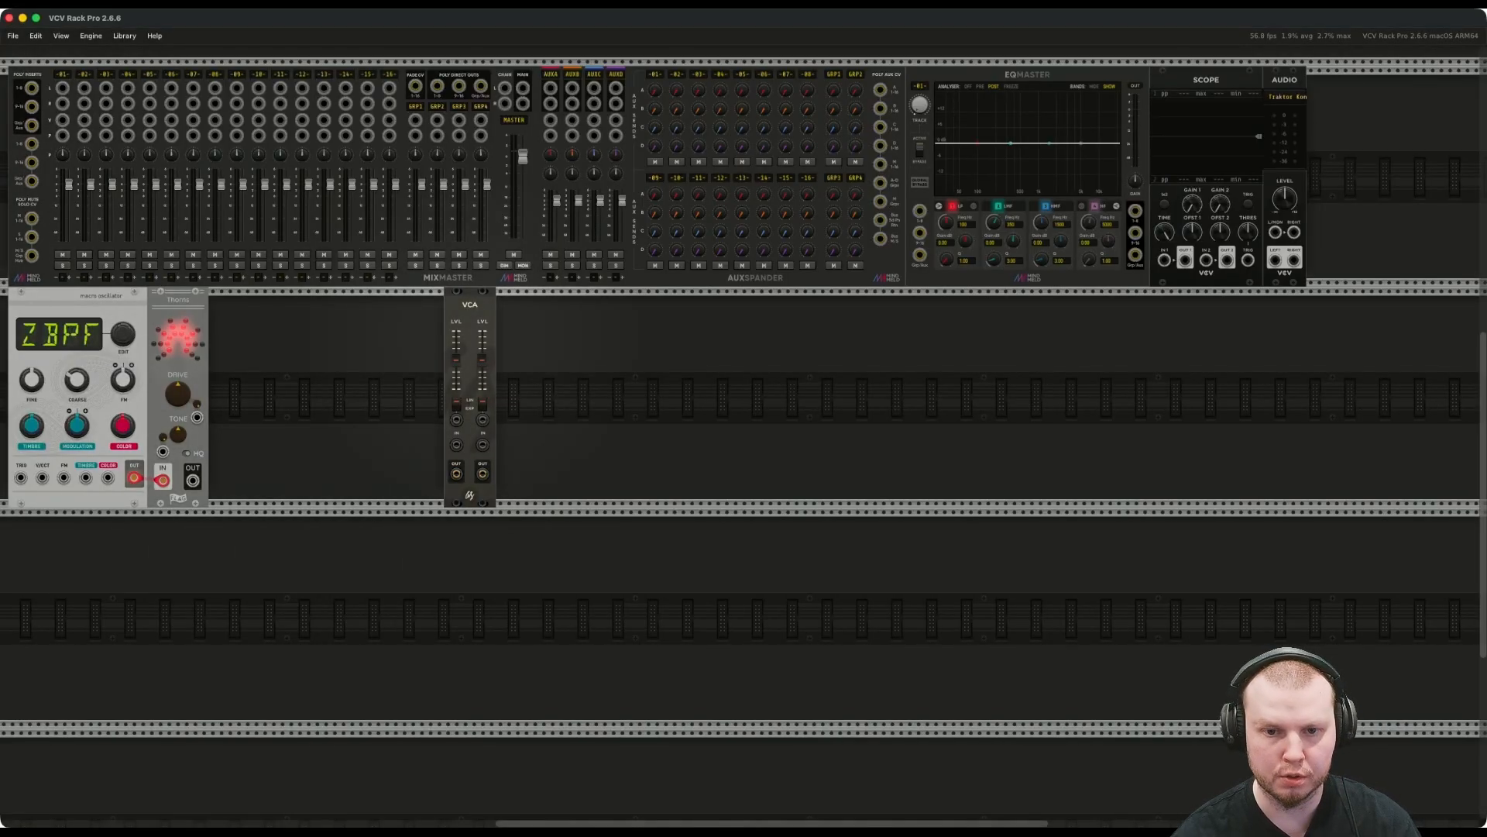
left_click_drag(470, 319, 480, 319)
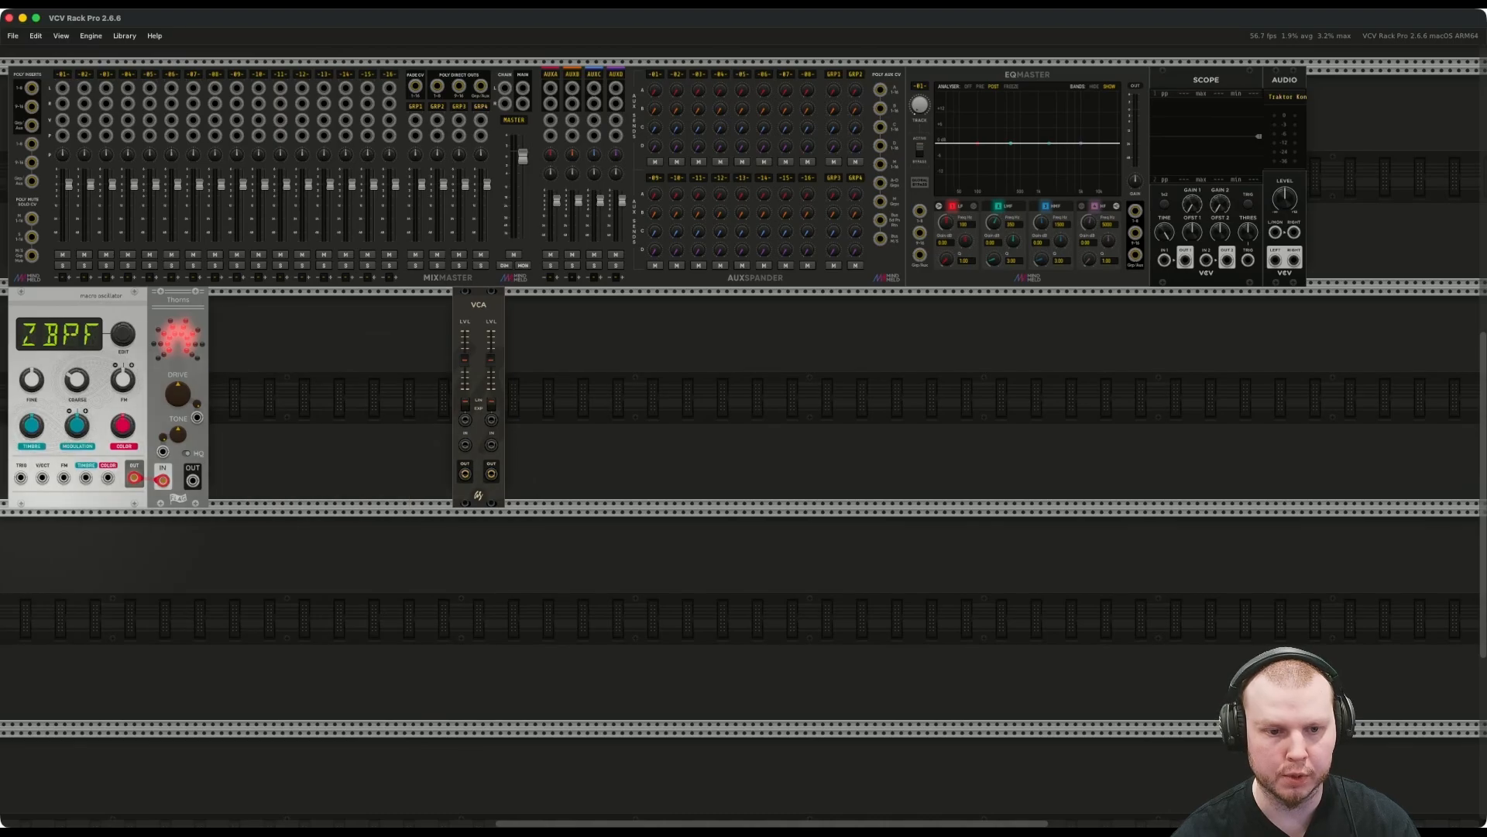
Connect the Thorns audio output to the VCA's channel 1 input with an Audio cable.
right_click(193, 480)
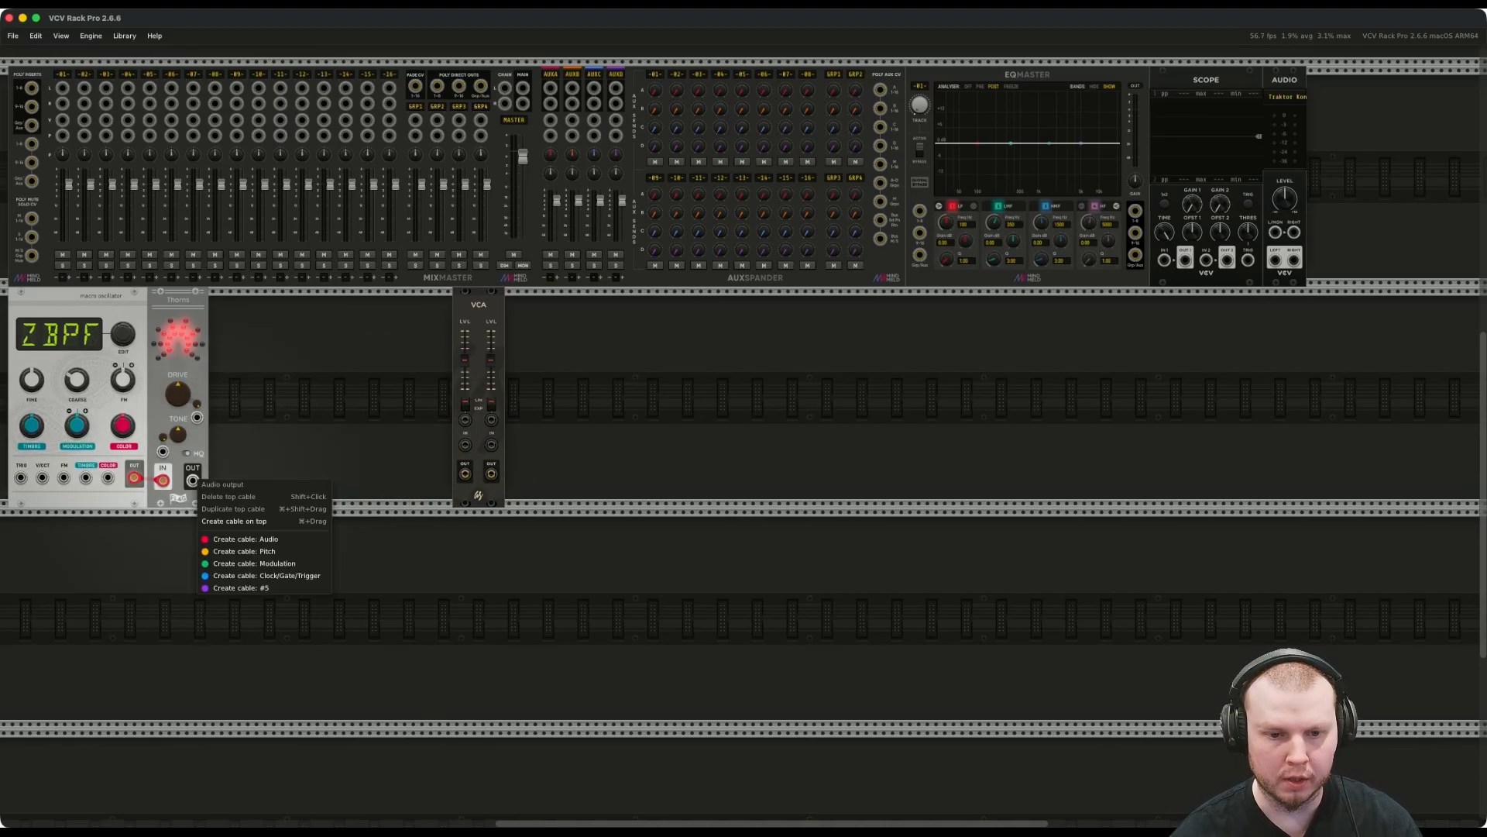
left_click(245, 538)
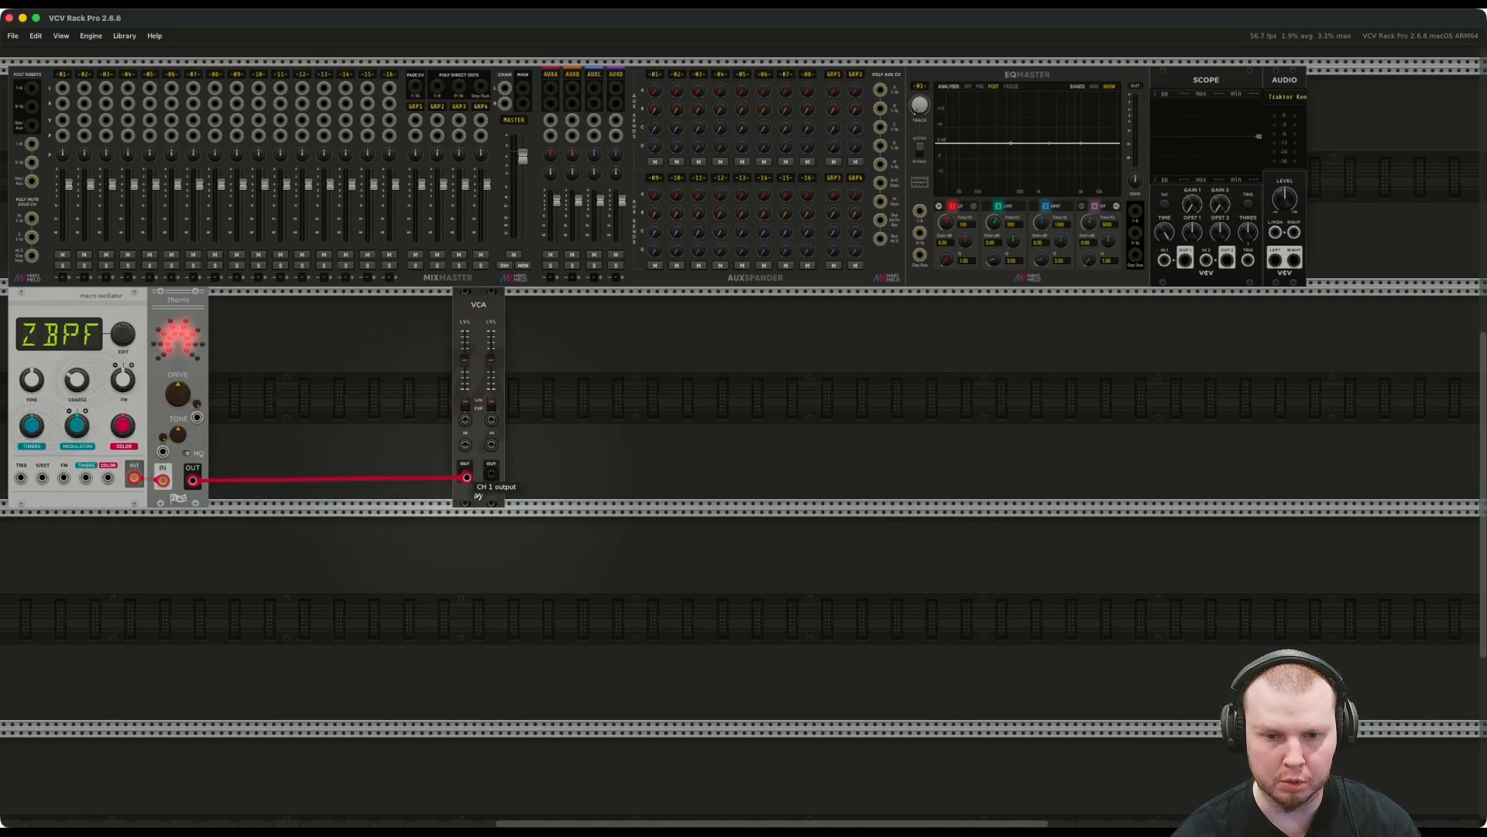
left_click(464, 445)
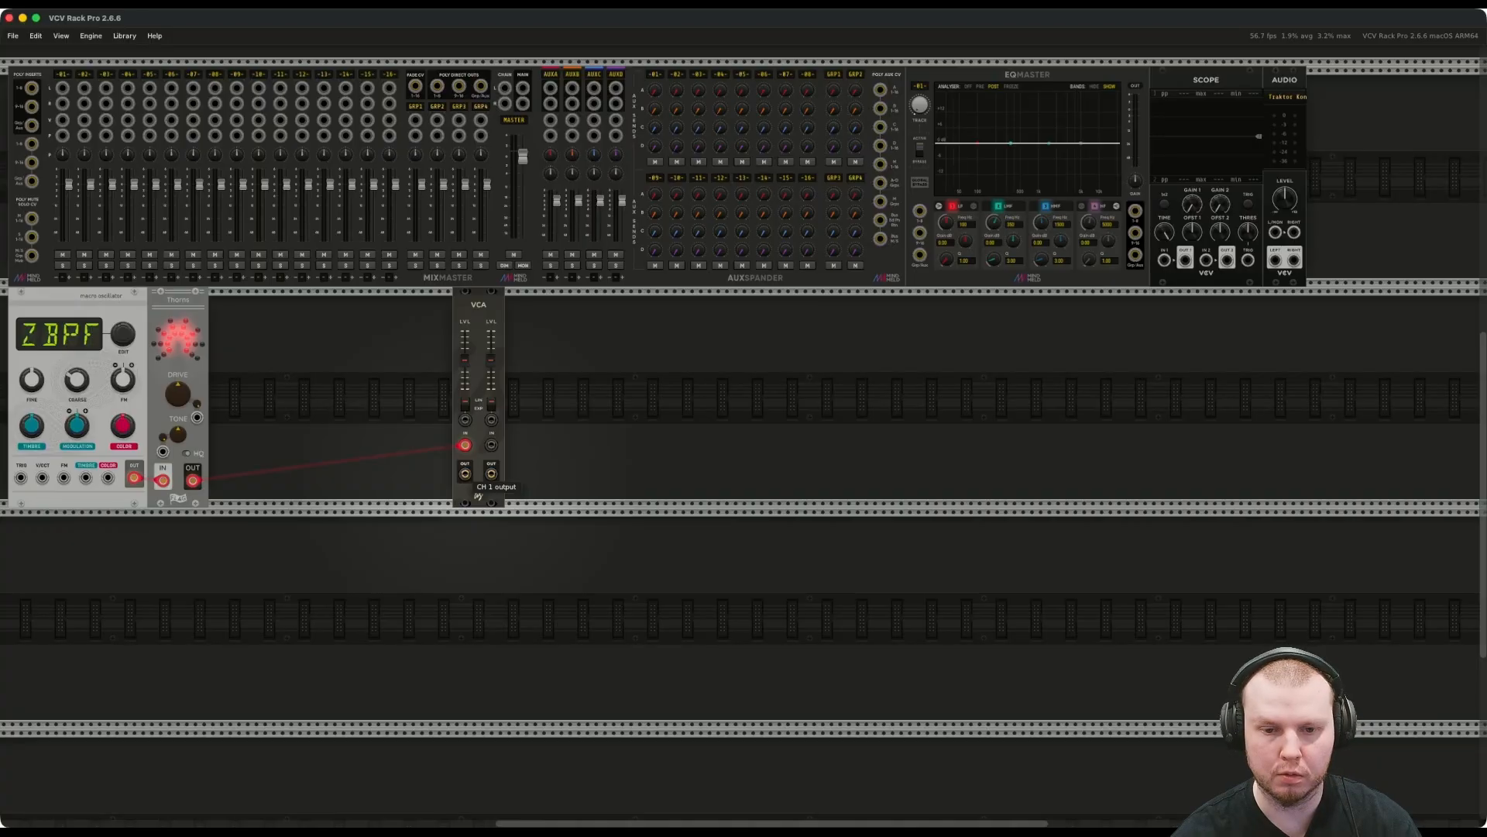
Connect the VCA's channel 1 output to MixMaster's track 1 left input with an Audio cable.
right_click(464, 473)
left_click(503, 533)
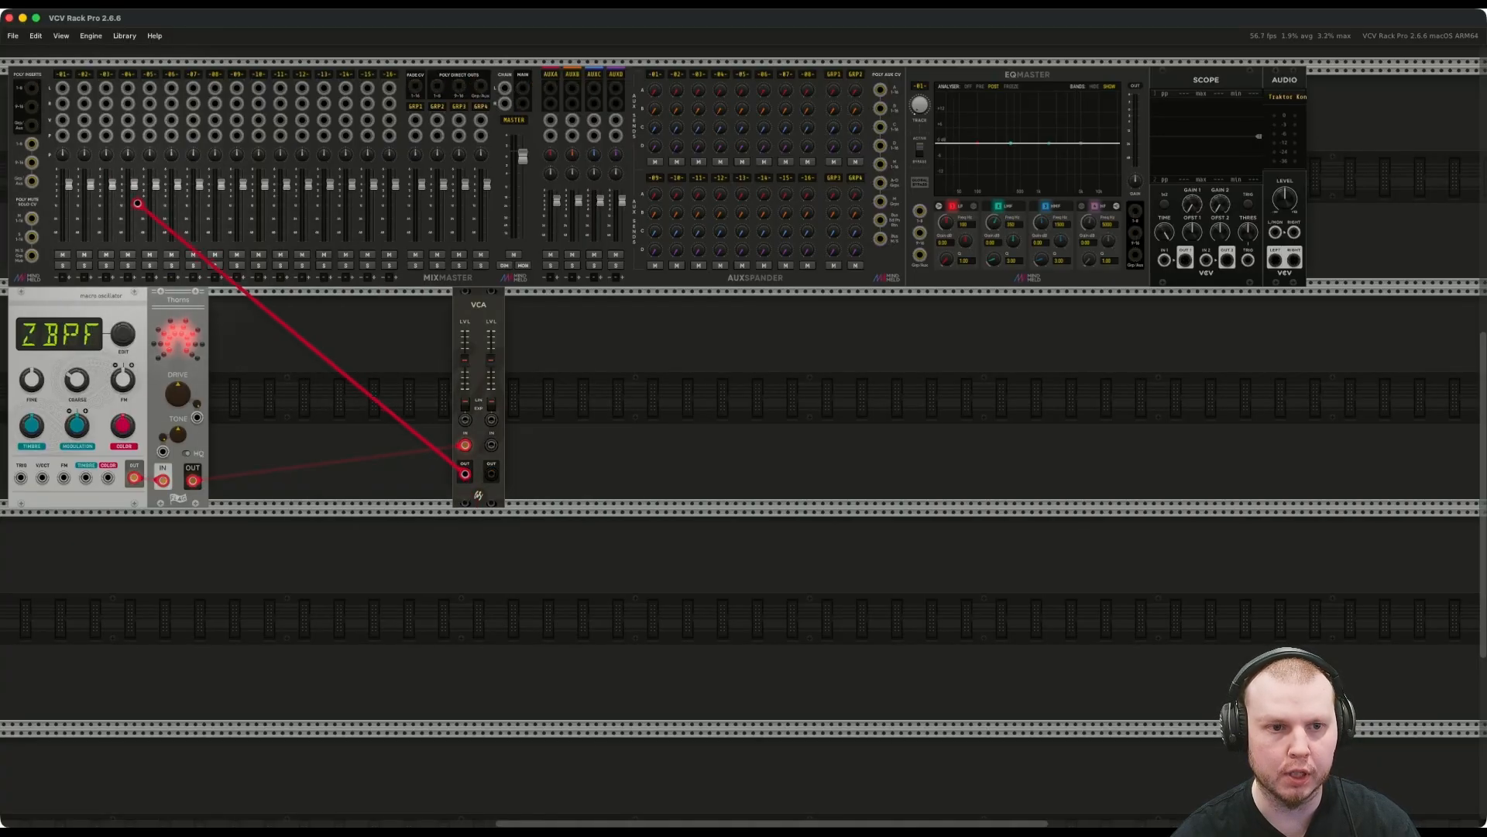
left_click(61, 87)
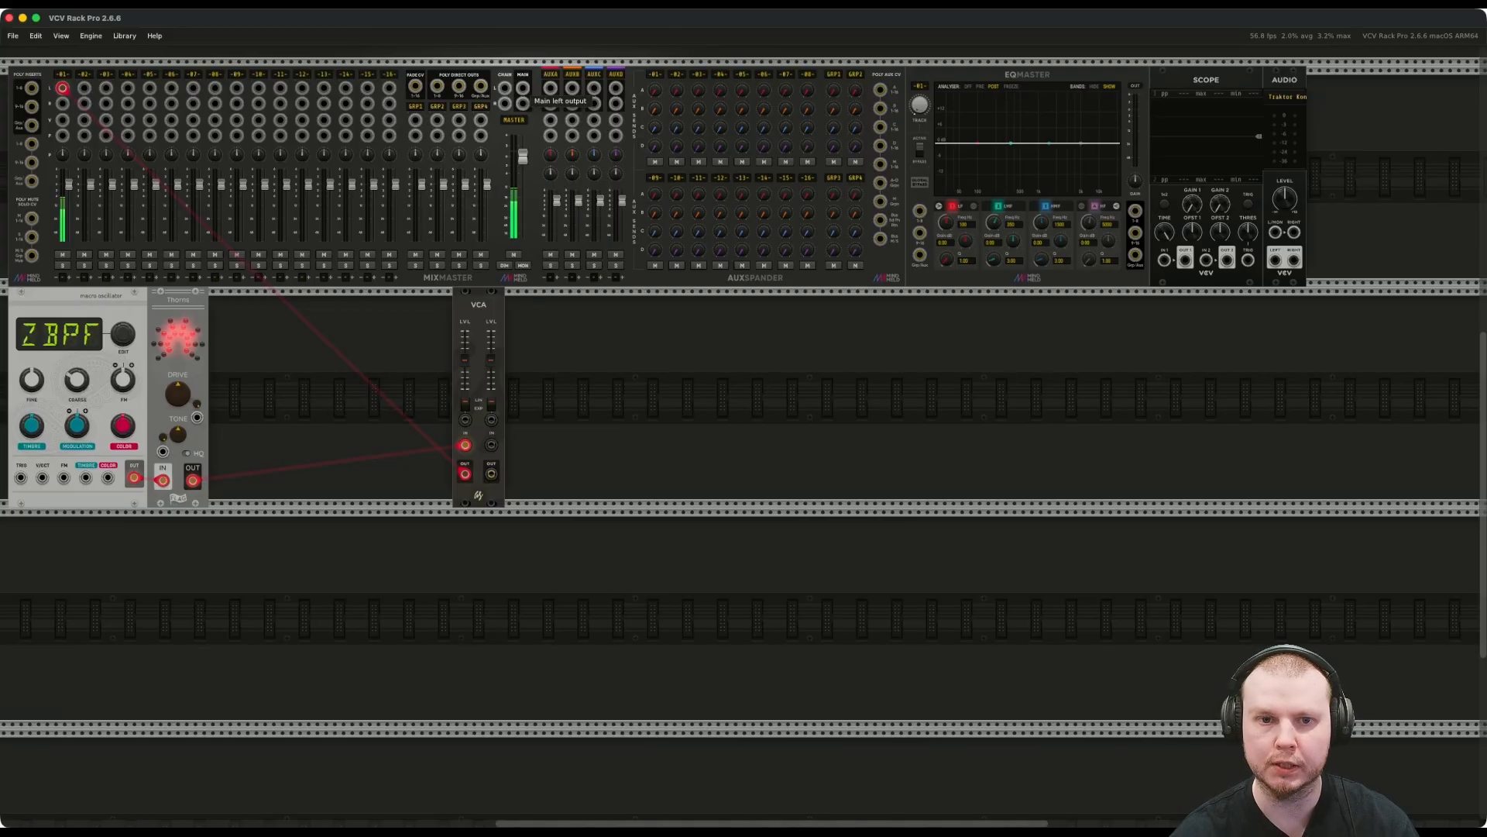
Connect MixMaster's main left and right outputs to the Audio module's device output 1 and 2 inputs with Audio cables.
right_click(524, 89)
left_click(574, 147)
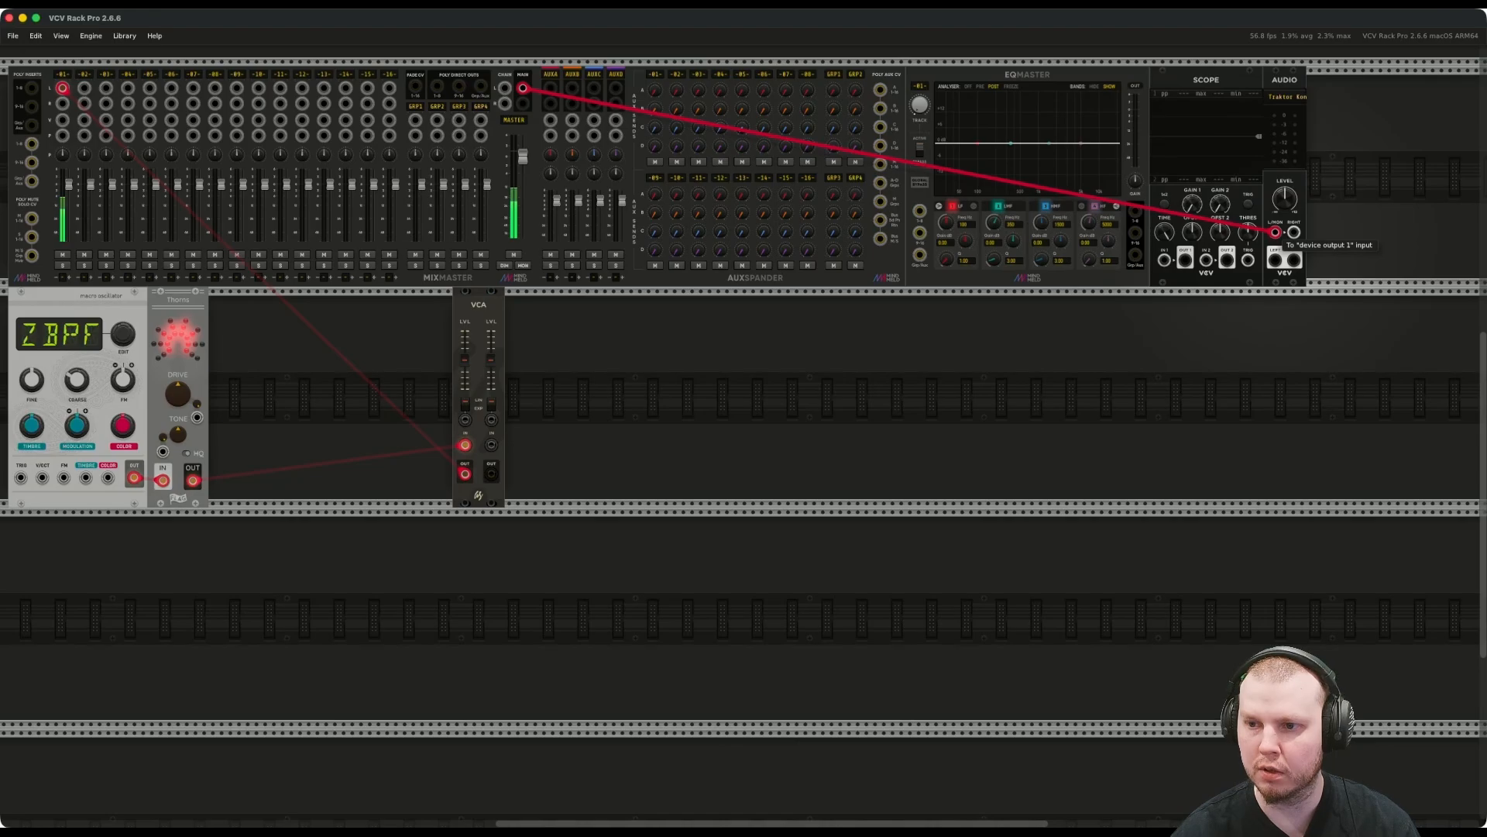
left_click(1276, 232)
right_click(524, 104)
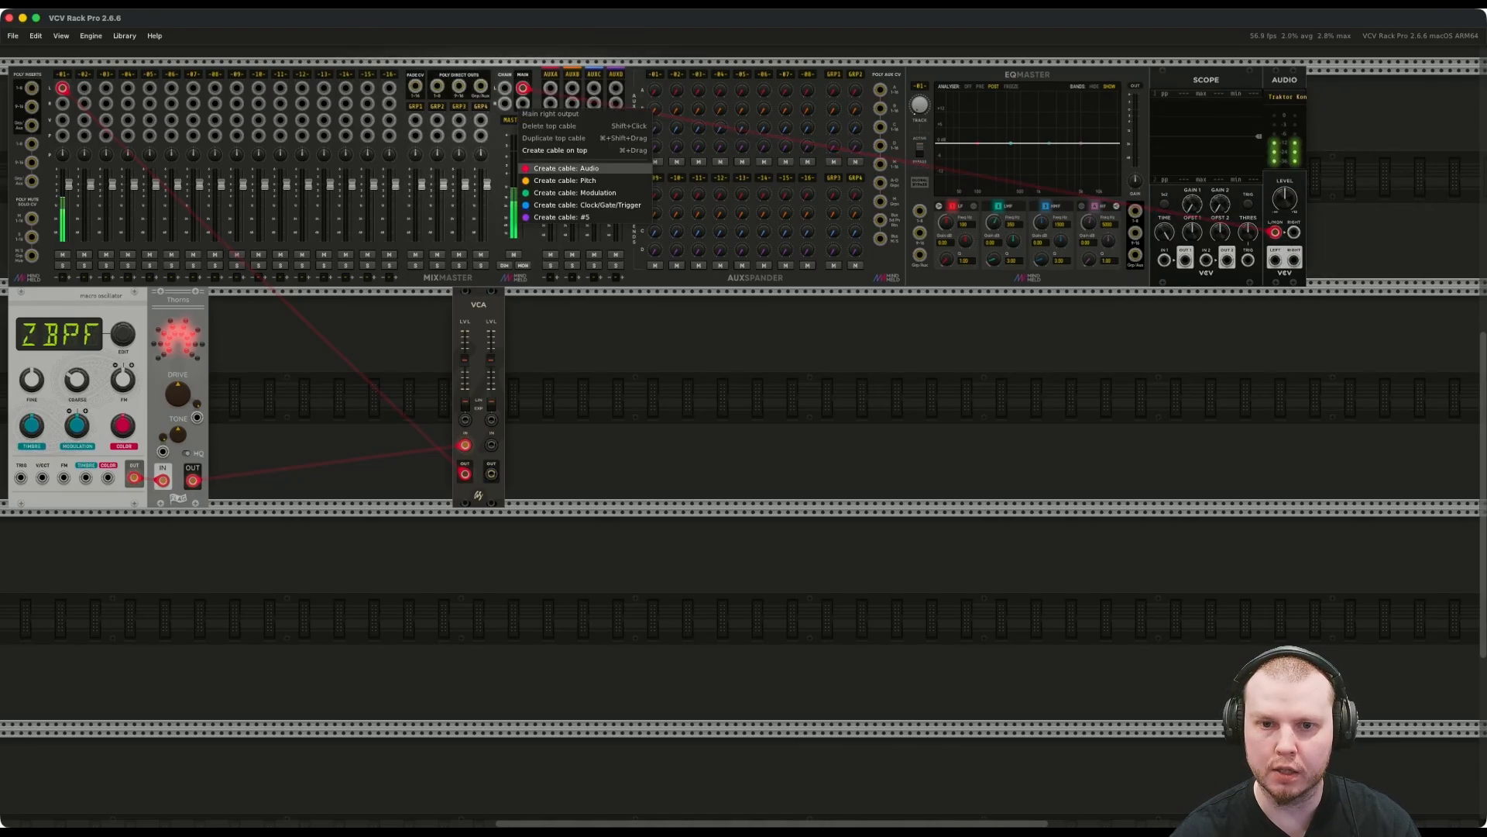
left_click(570, 168)
right_click(527, 102)
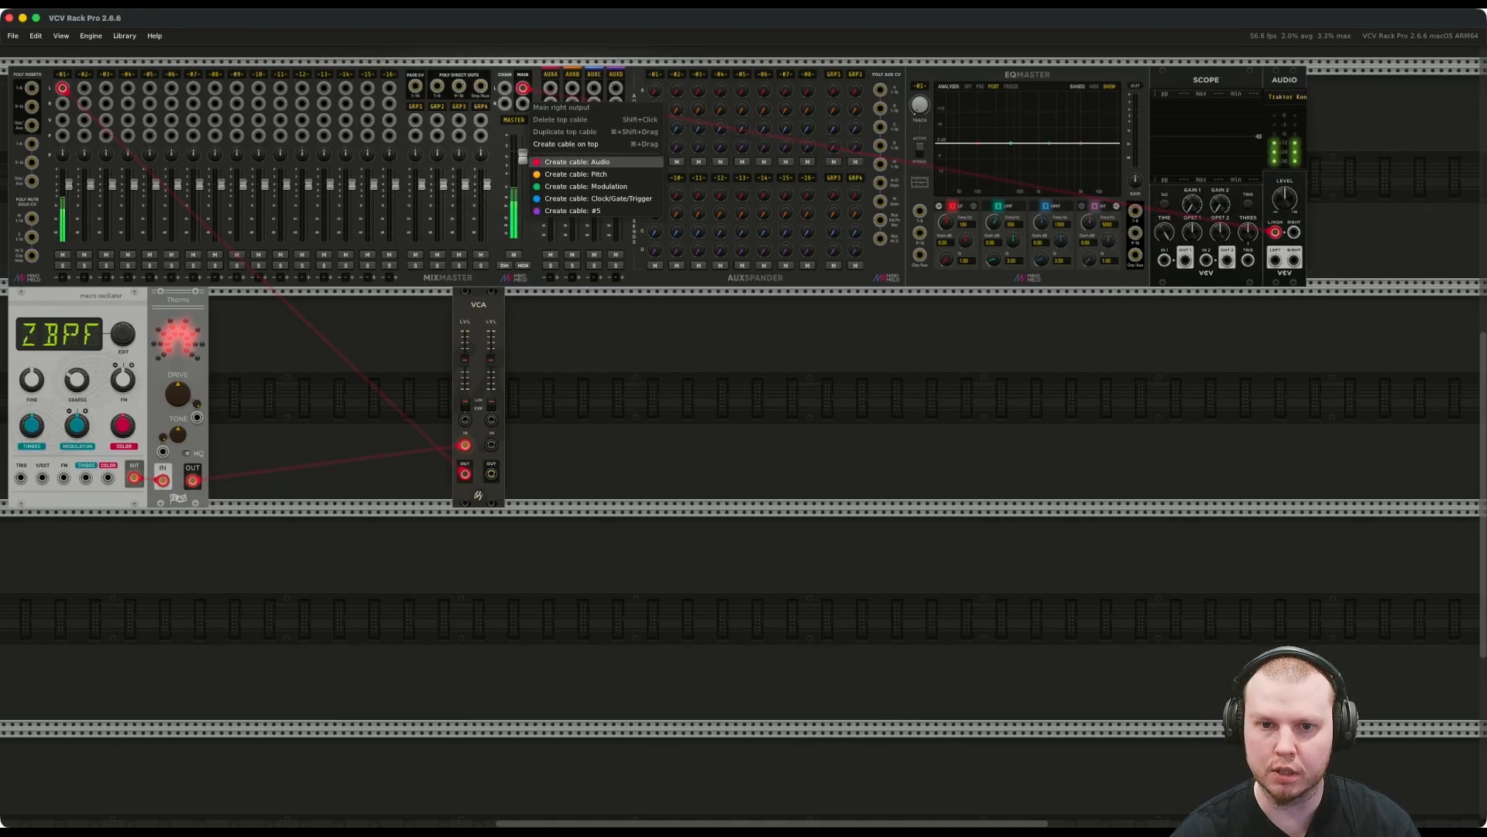
left_click(574, 162)
left_click(1293, 231)
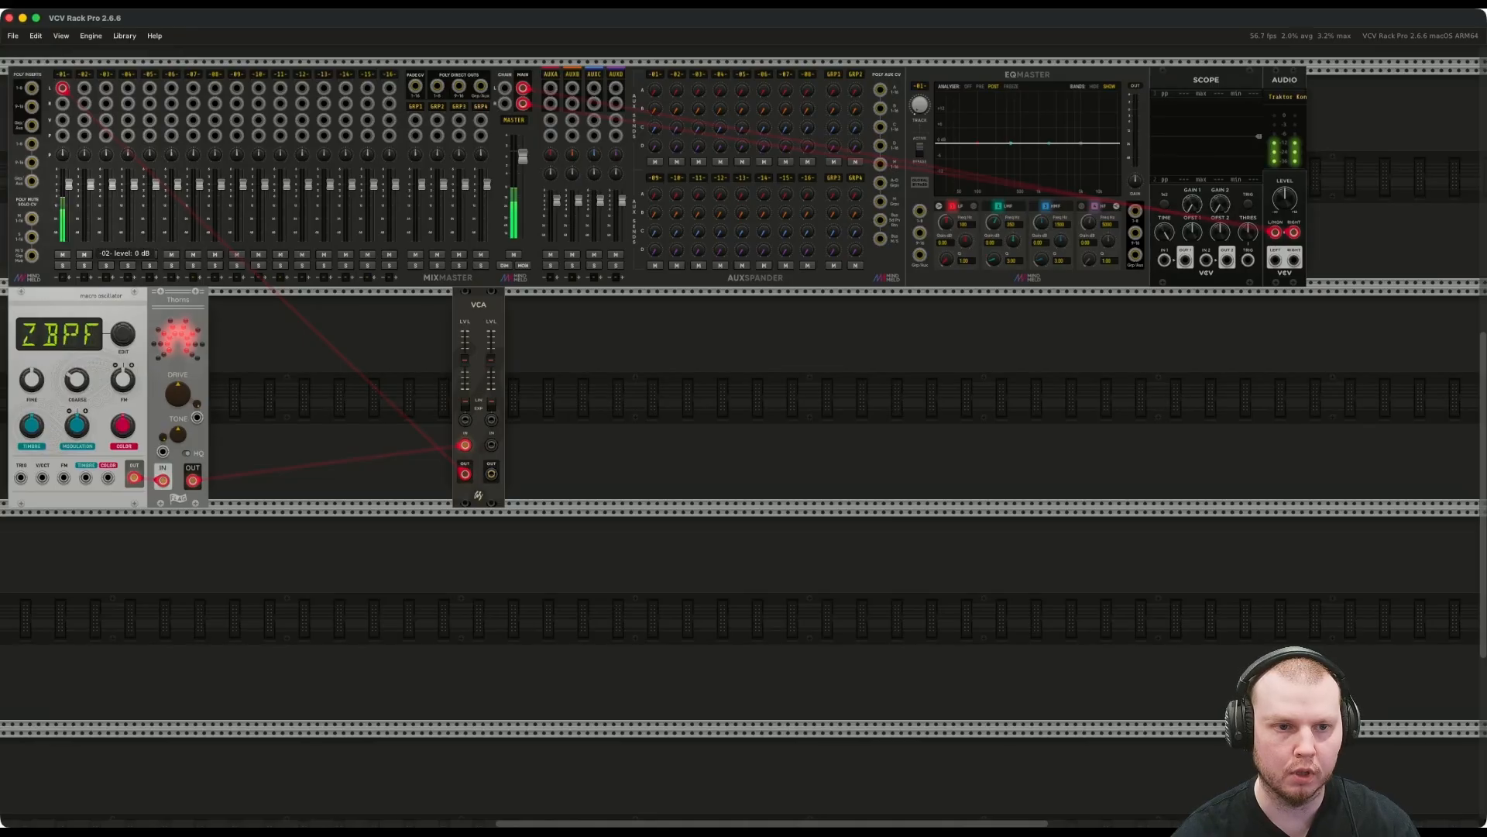
Lower mixer track 1's level fader and turn down the Macro Oscillator's Modulation knob.
left_click_drag(68, 184, 68, 200)
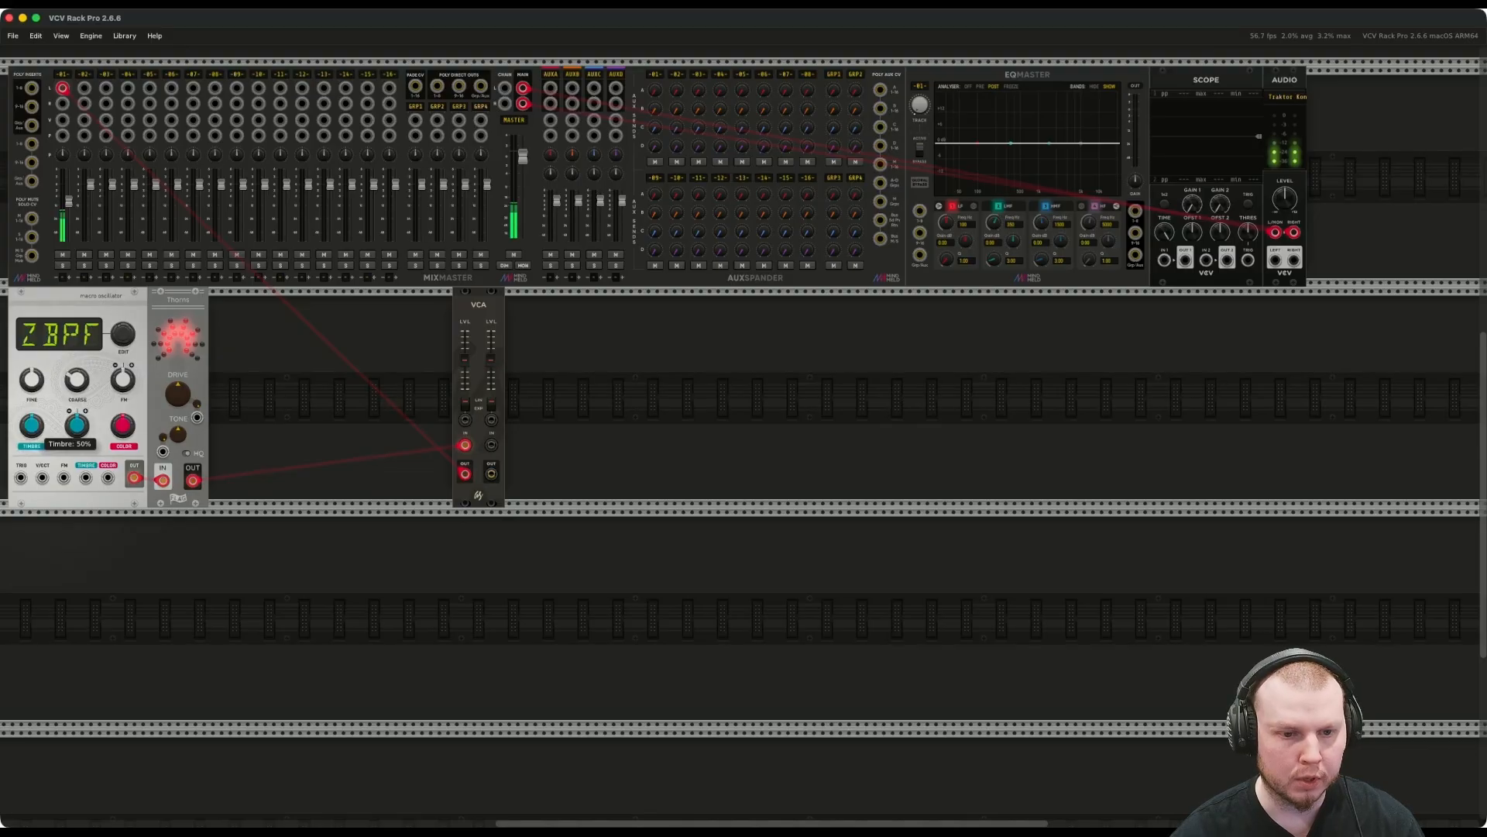
left_click_drag(76, 424, 76, 461)
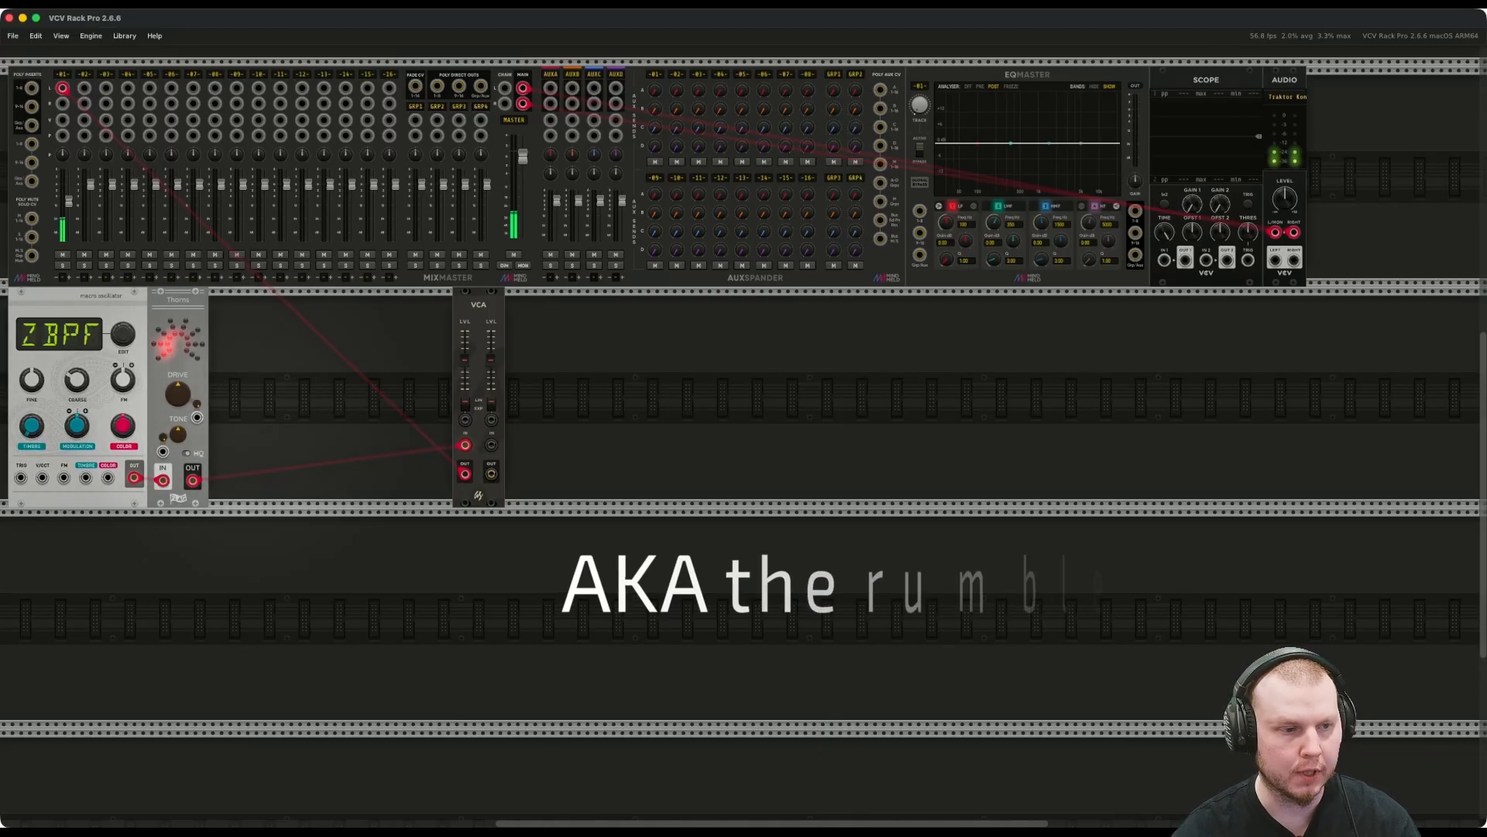
Duplicate the Macro Oscillator, place the copy directly right of Thorns, and set its coarse frequency to -7 semitones.
right_click(101, 362)
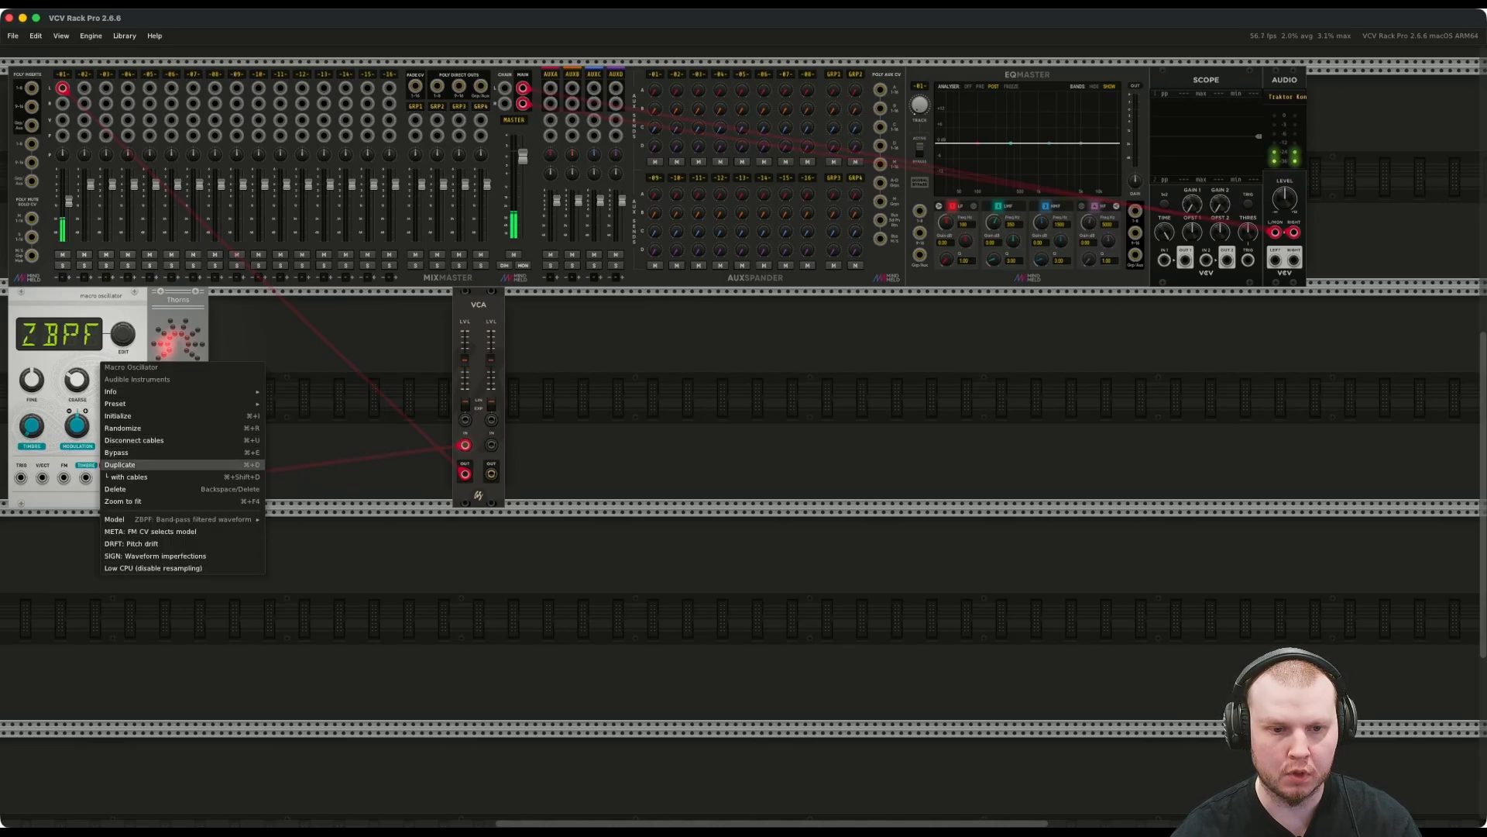
left_click(122, 465)
left_click_drag(209, 457, 271, 457)
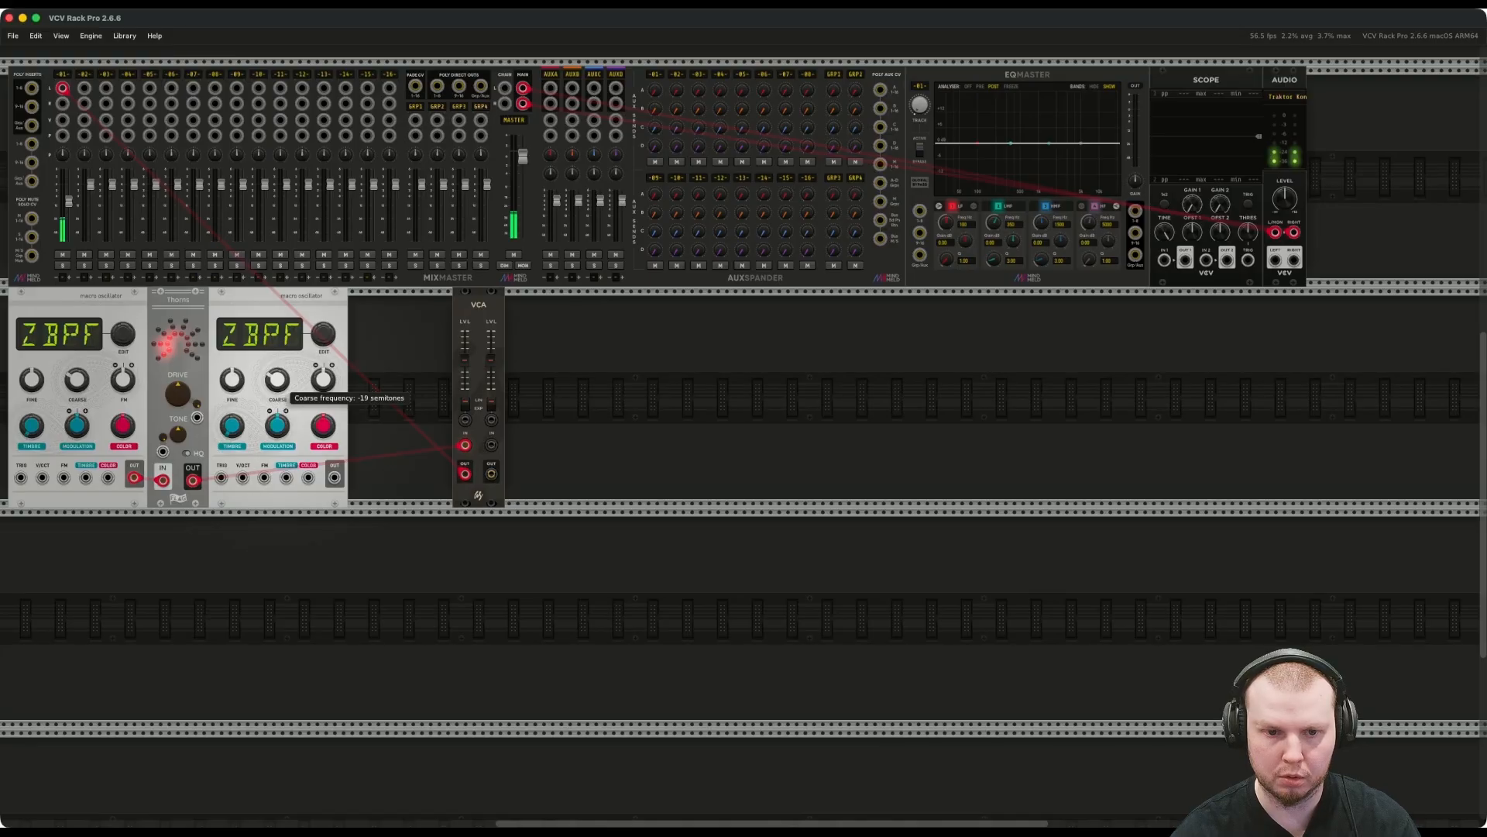
right_click(276, 382)
type("-7")
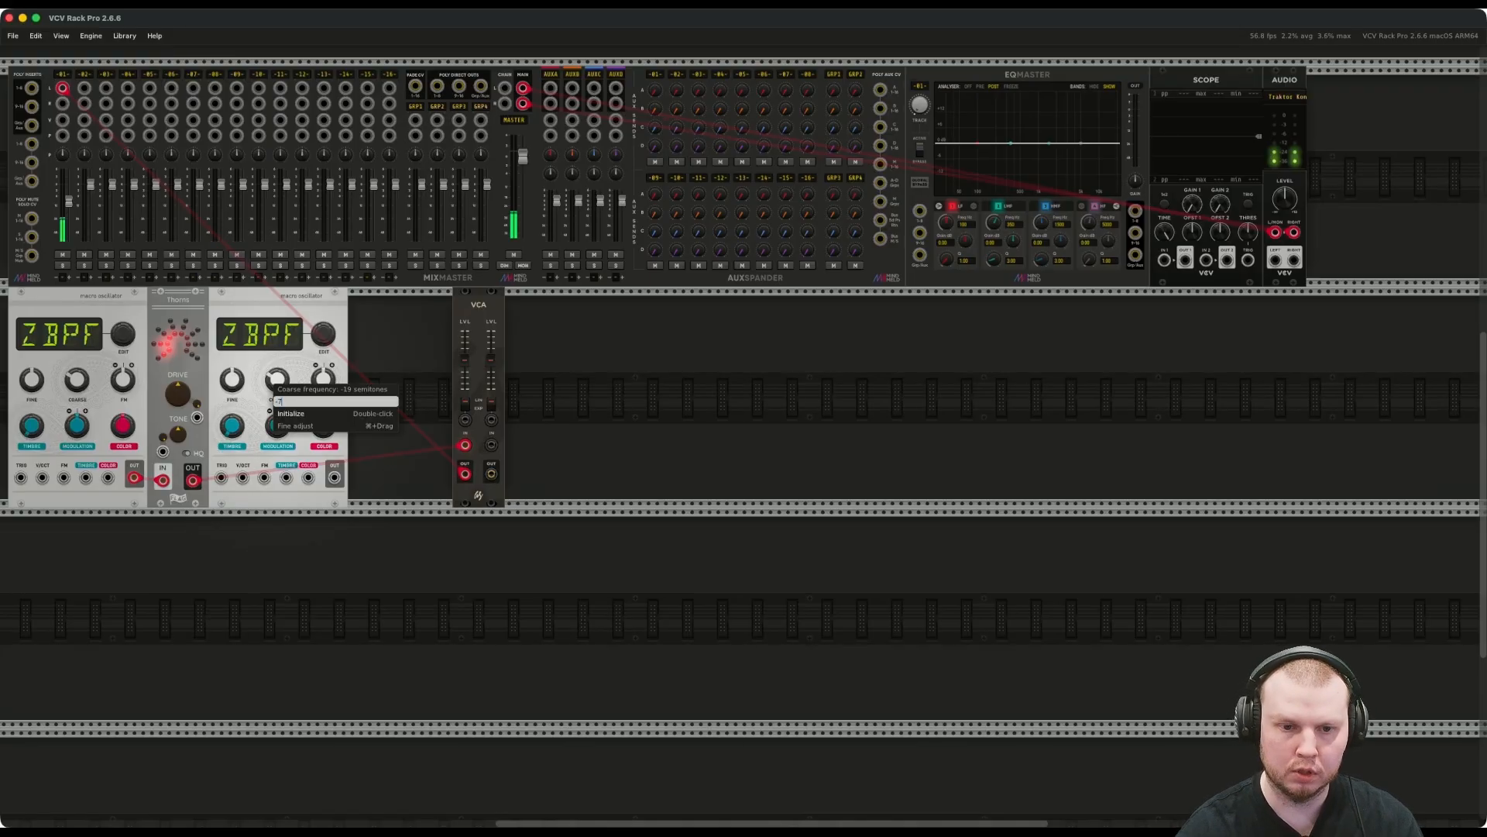
key("Return")
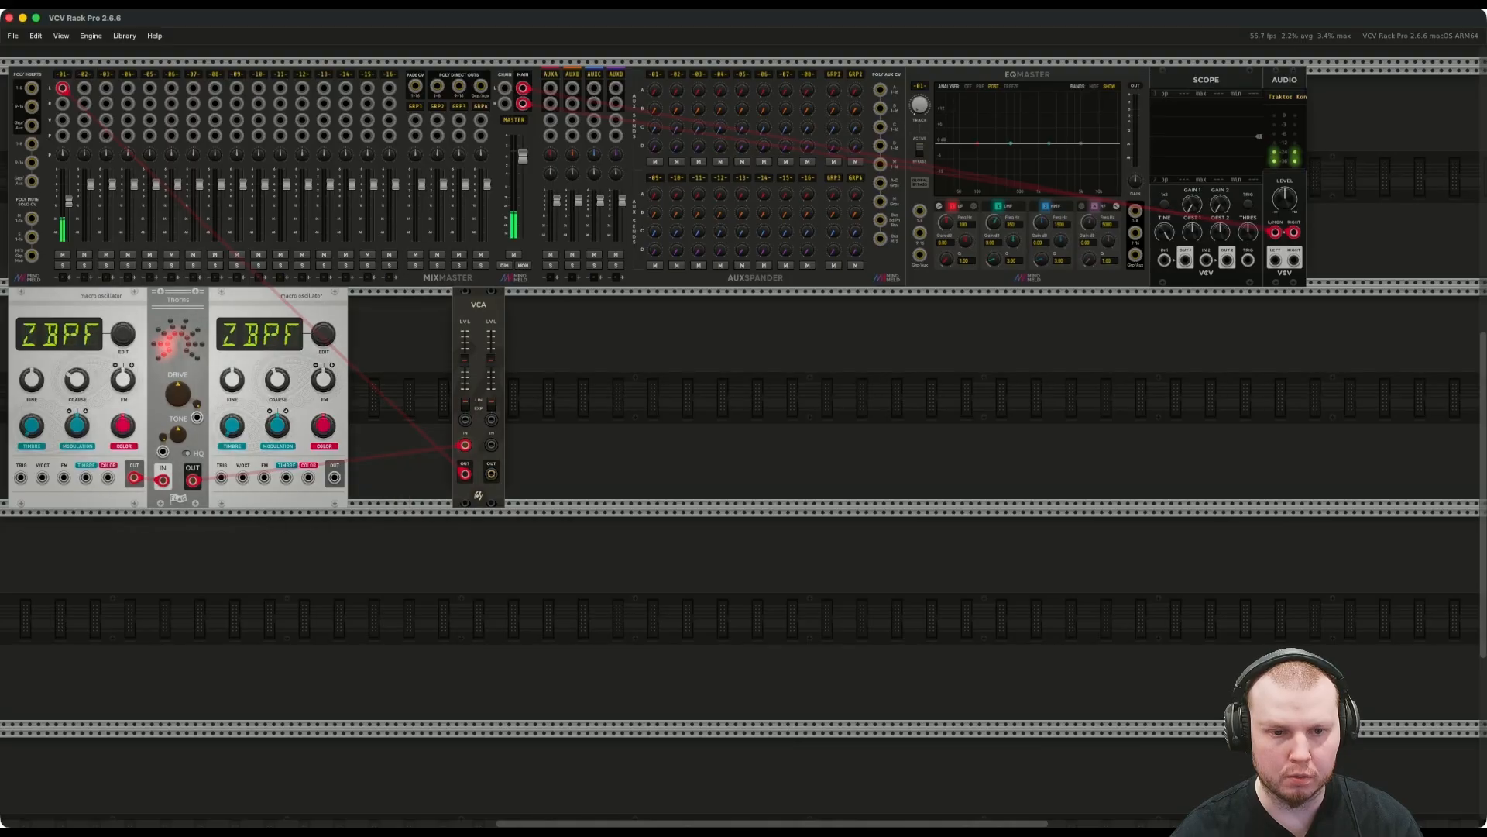
Duplicate Thorns, place the copy directly right of the second Macro Oscillator, and adjust the first Thorns' drive.
right_click(179, 366)
left_click(203, 469)
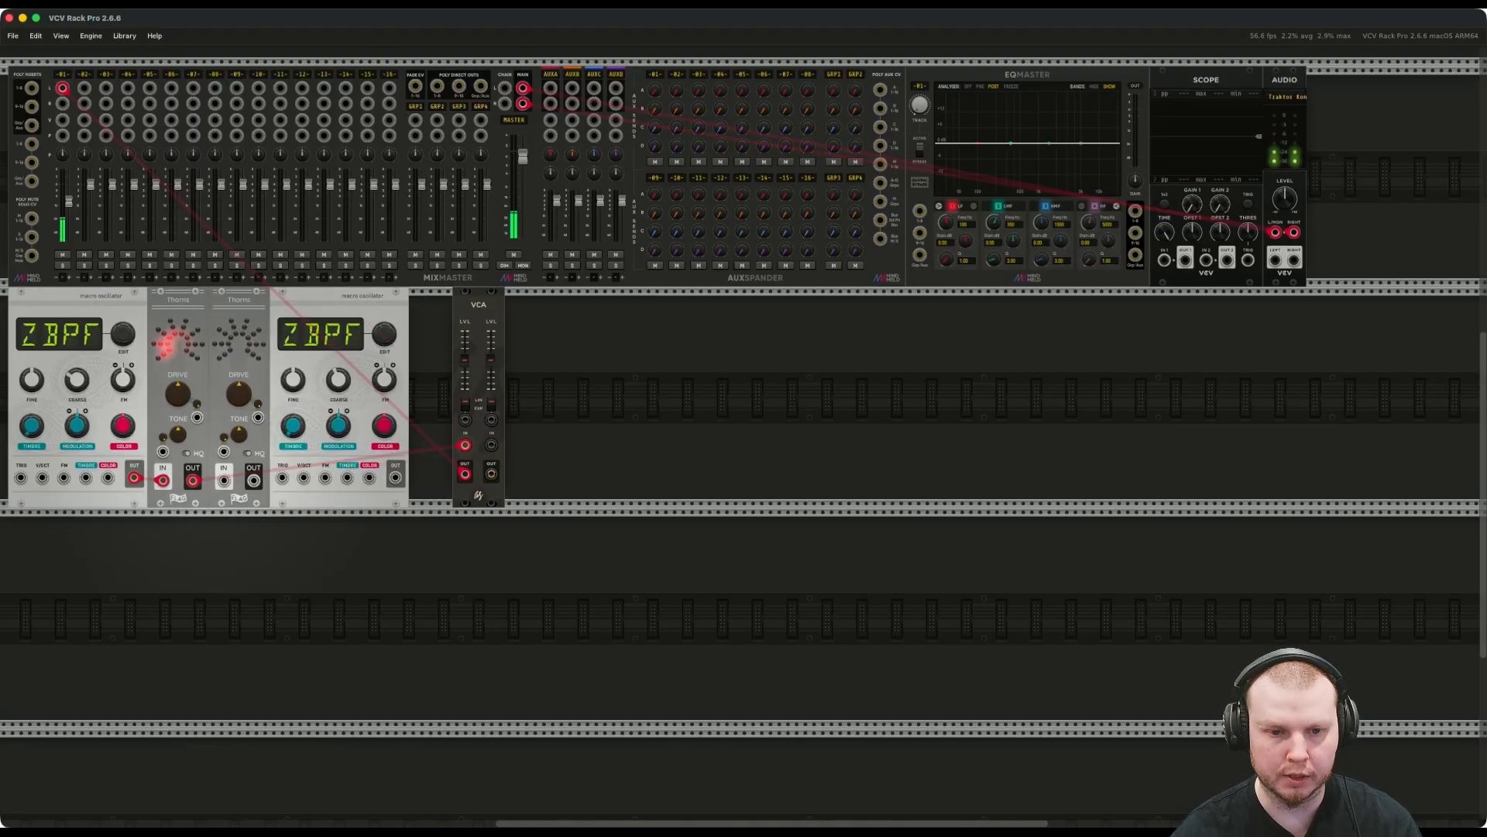
left_click_drag(238, 309, 374, 311)
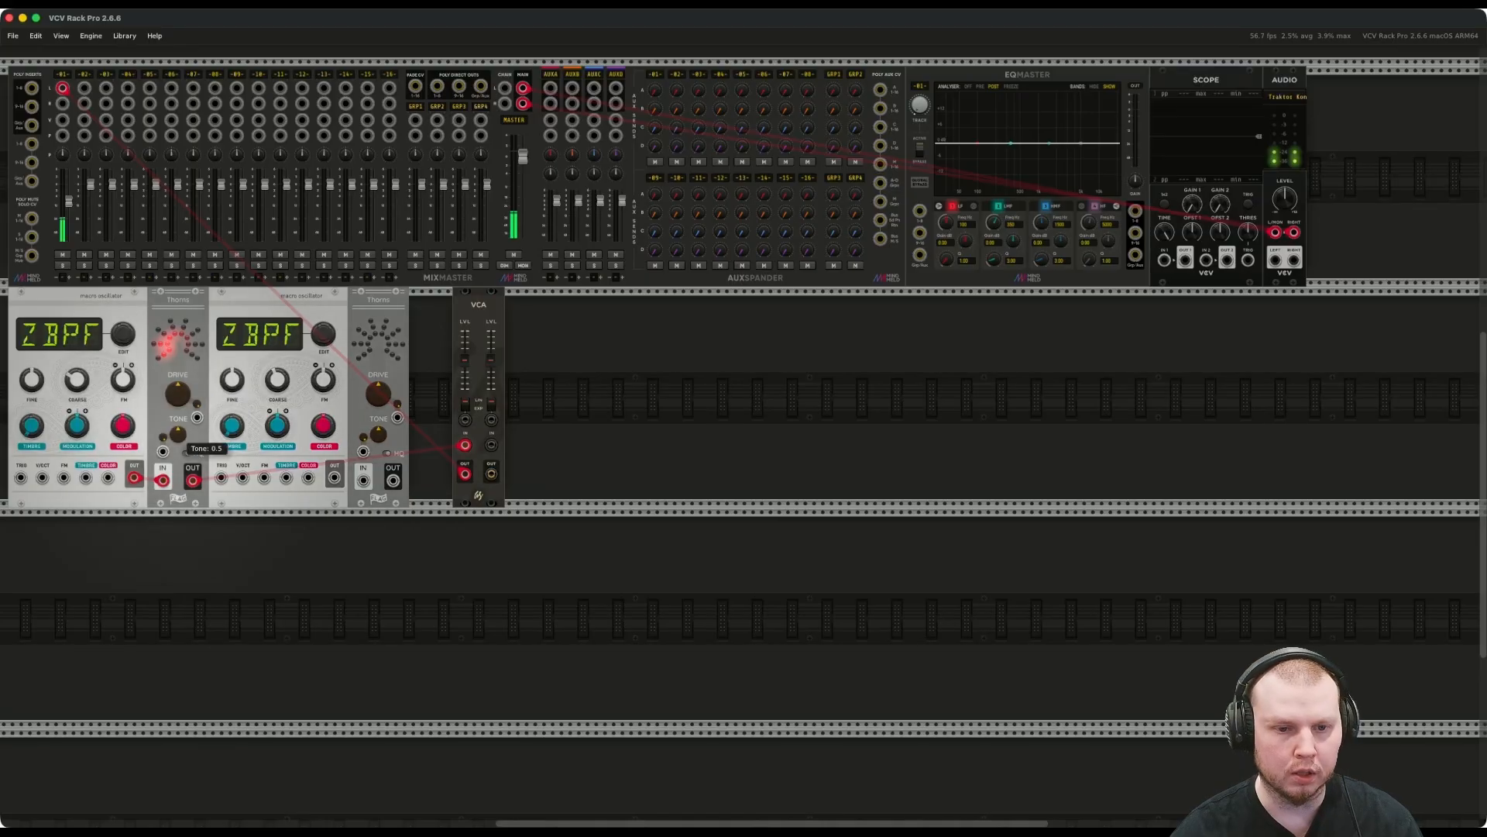
left_click_drag(178, 393, 178, 450)
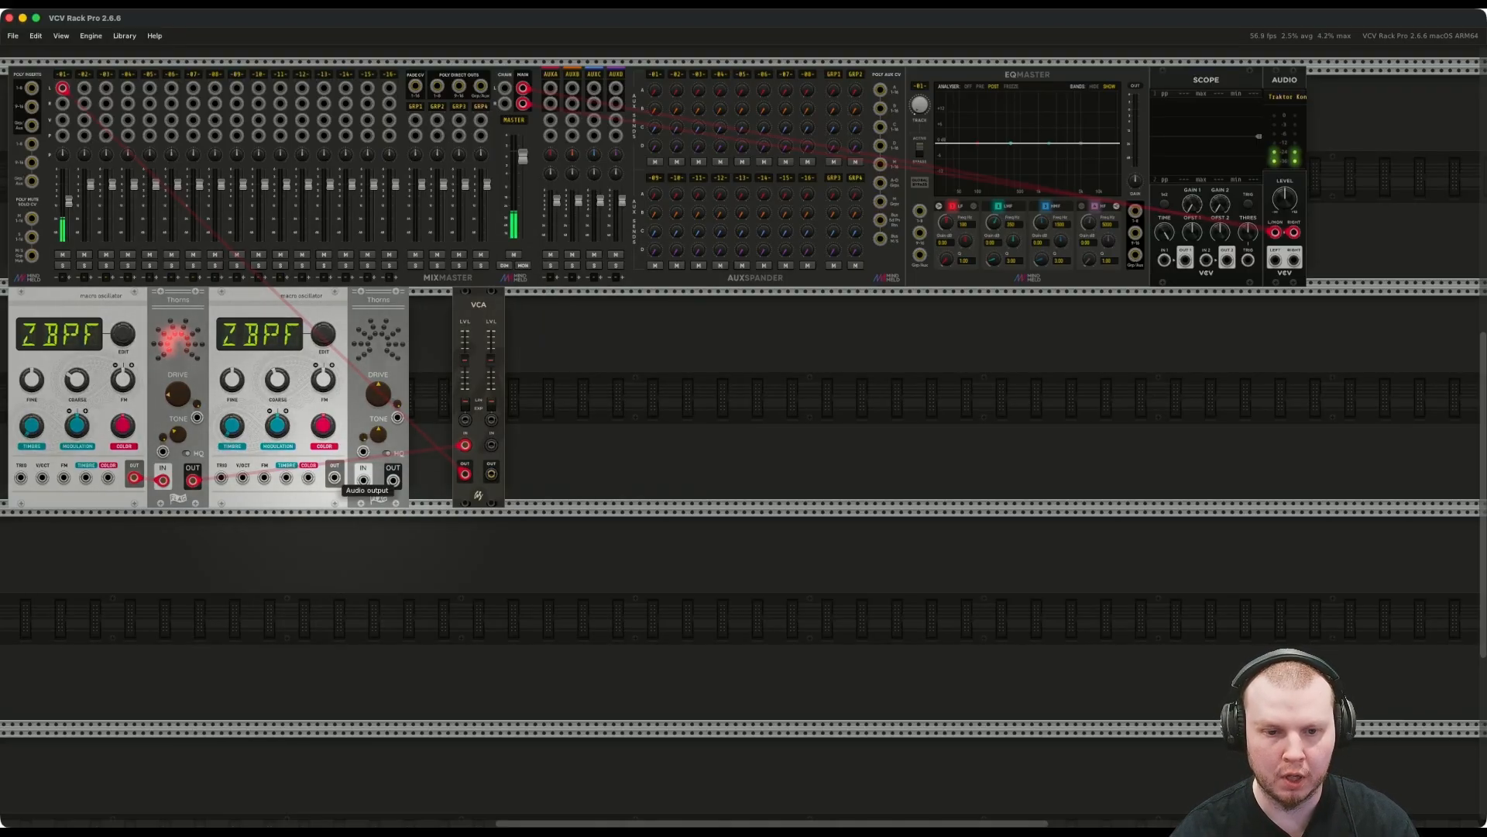
Patch the second Macro Oscillator's output into the second Thorns, and that Thorns' output into the VCA's channel 2 input, using Audio cables.
right_click(334, 477)
left_click(368, 537)
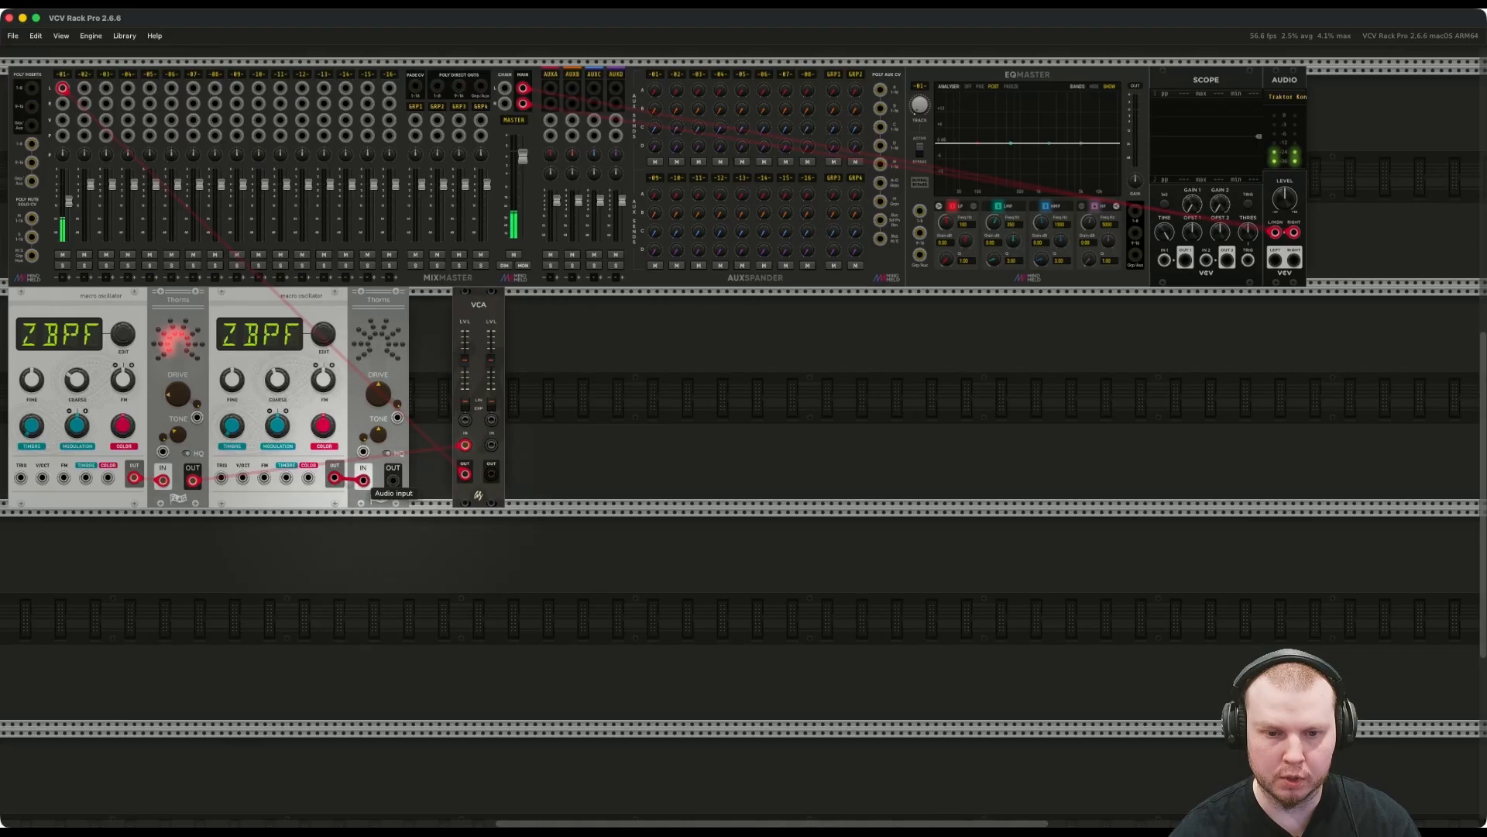
left_click(362, 480)
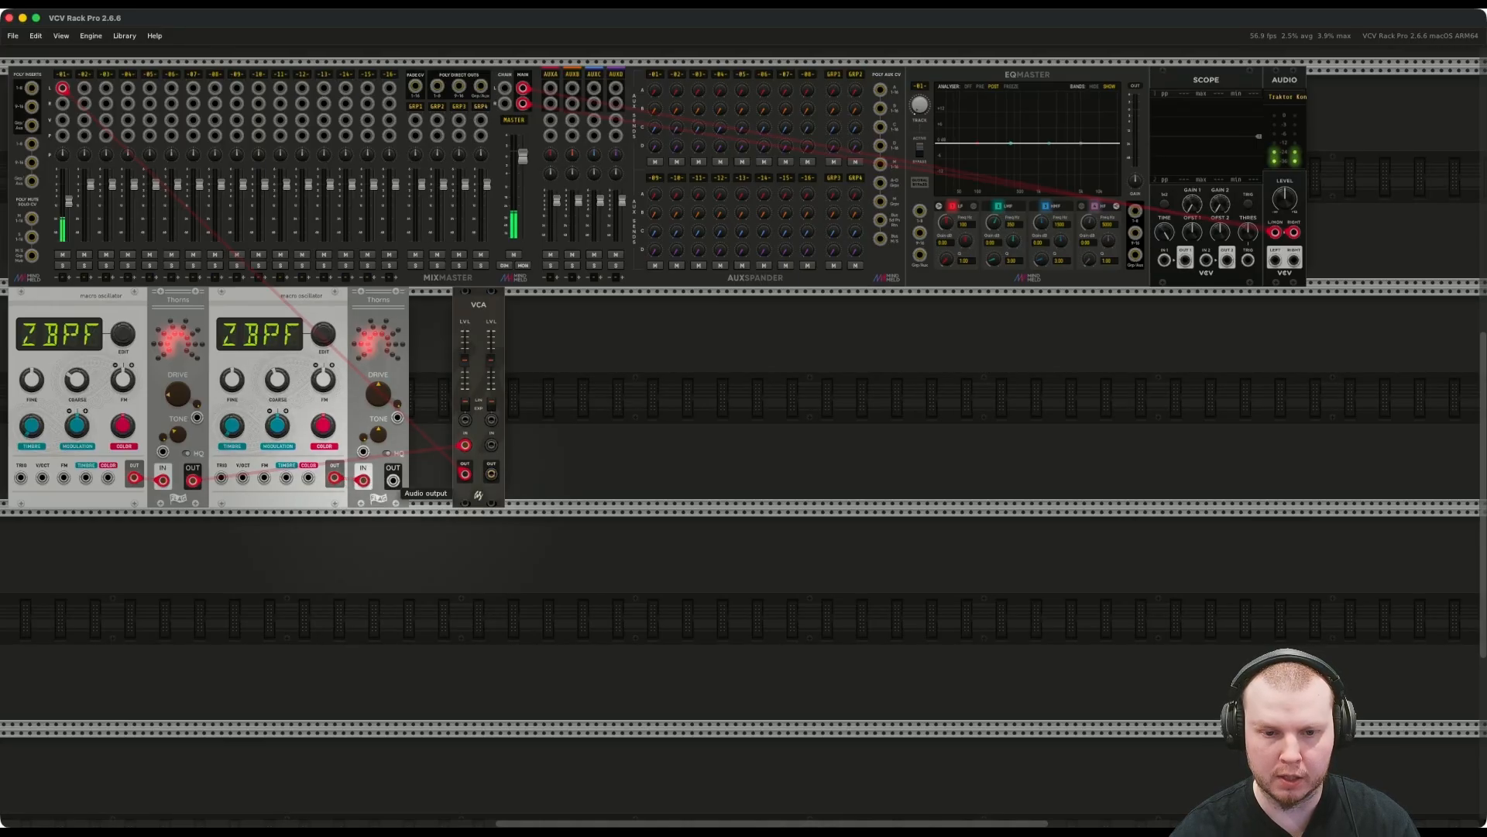
right_click(393, 481)
left_click(443, 543)
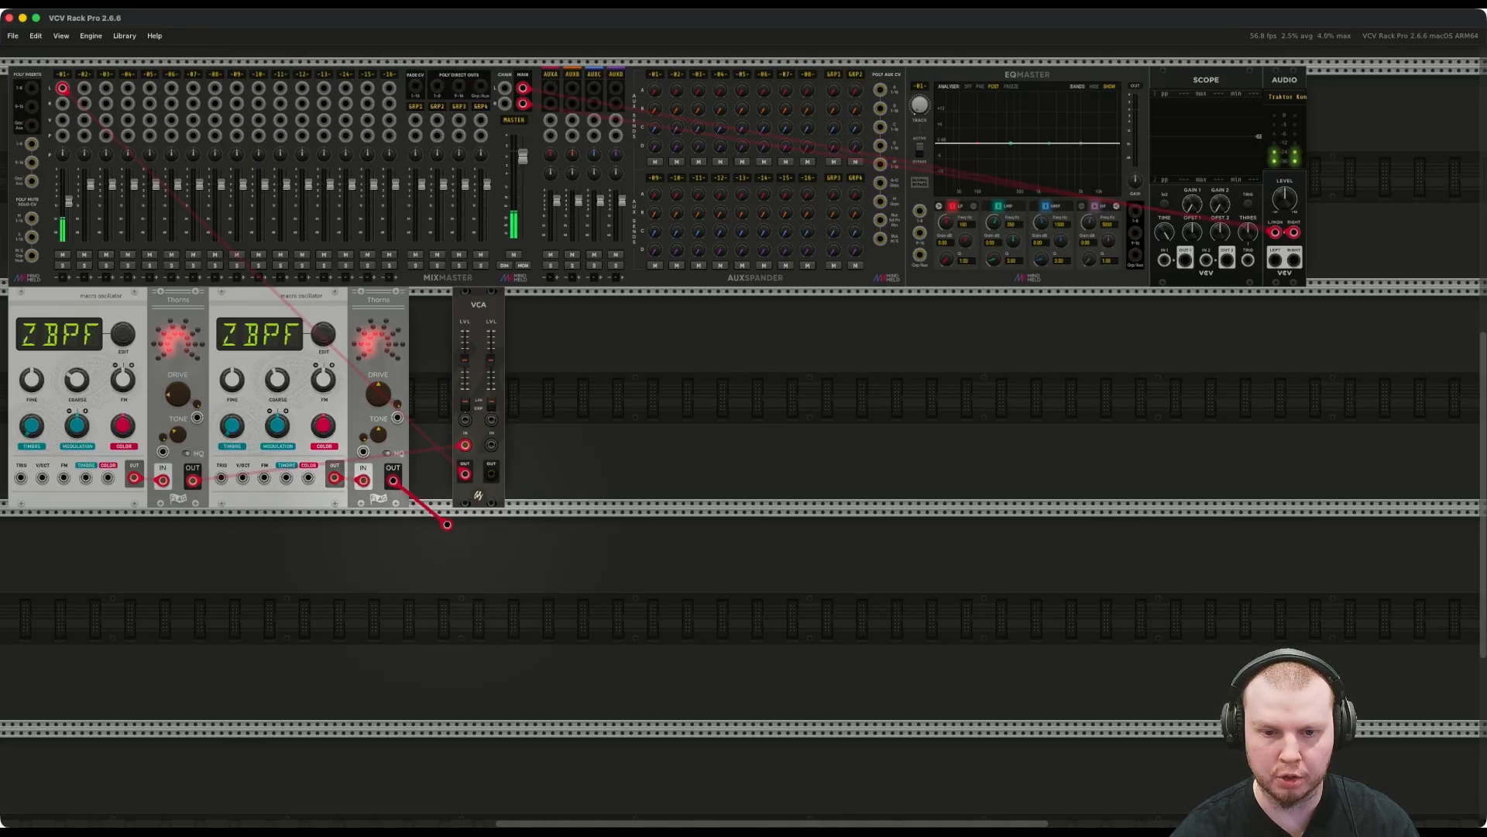
left_click(491, 445)
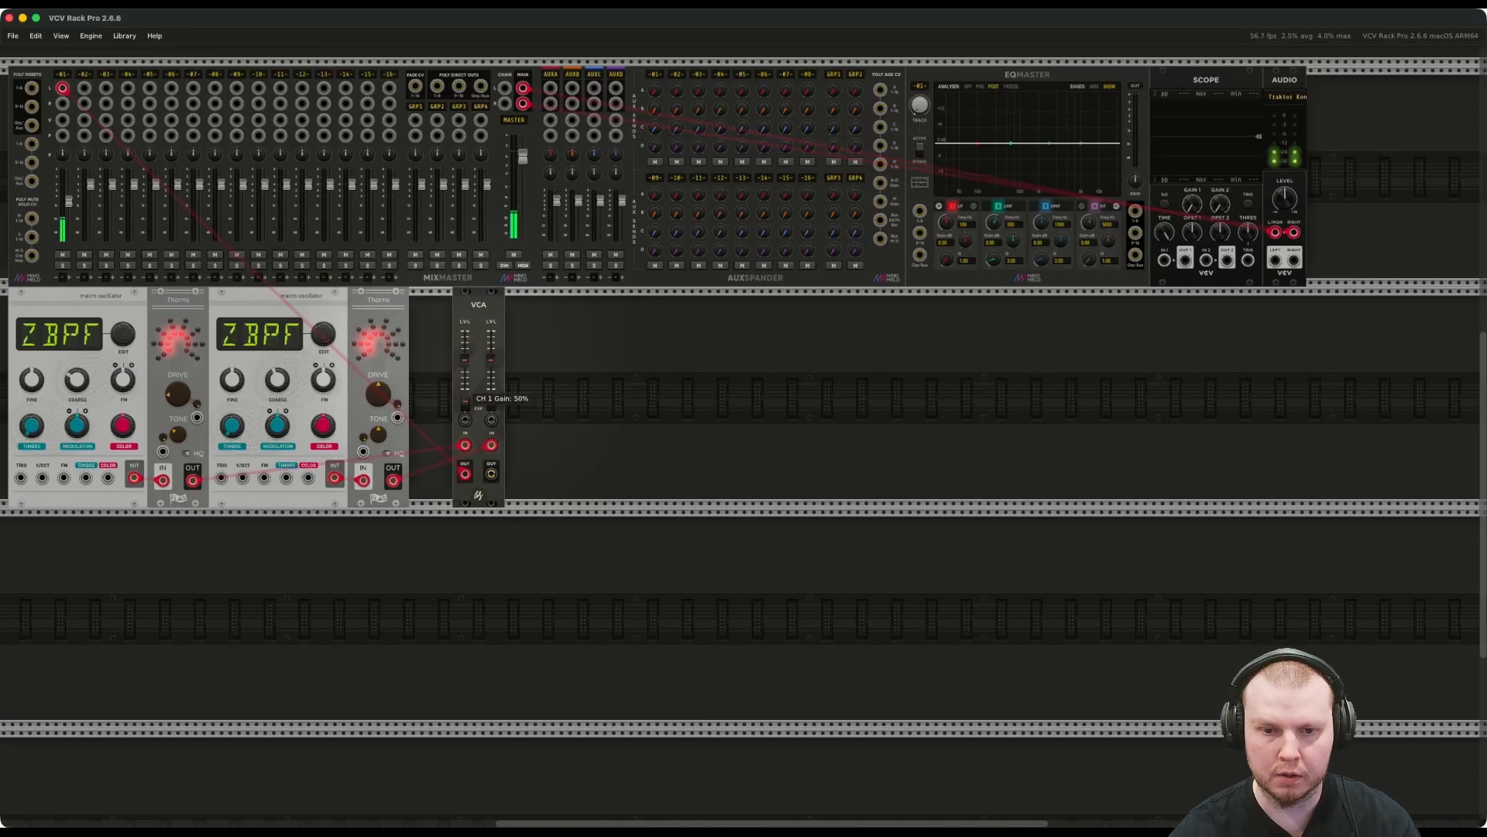
Move the VCA flush against the second Thorns and connect its channel 2 output to MixMaster's track 2 left input with an Audio cable.
left_click_drag(465, 393, 435, 352)
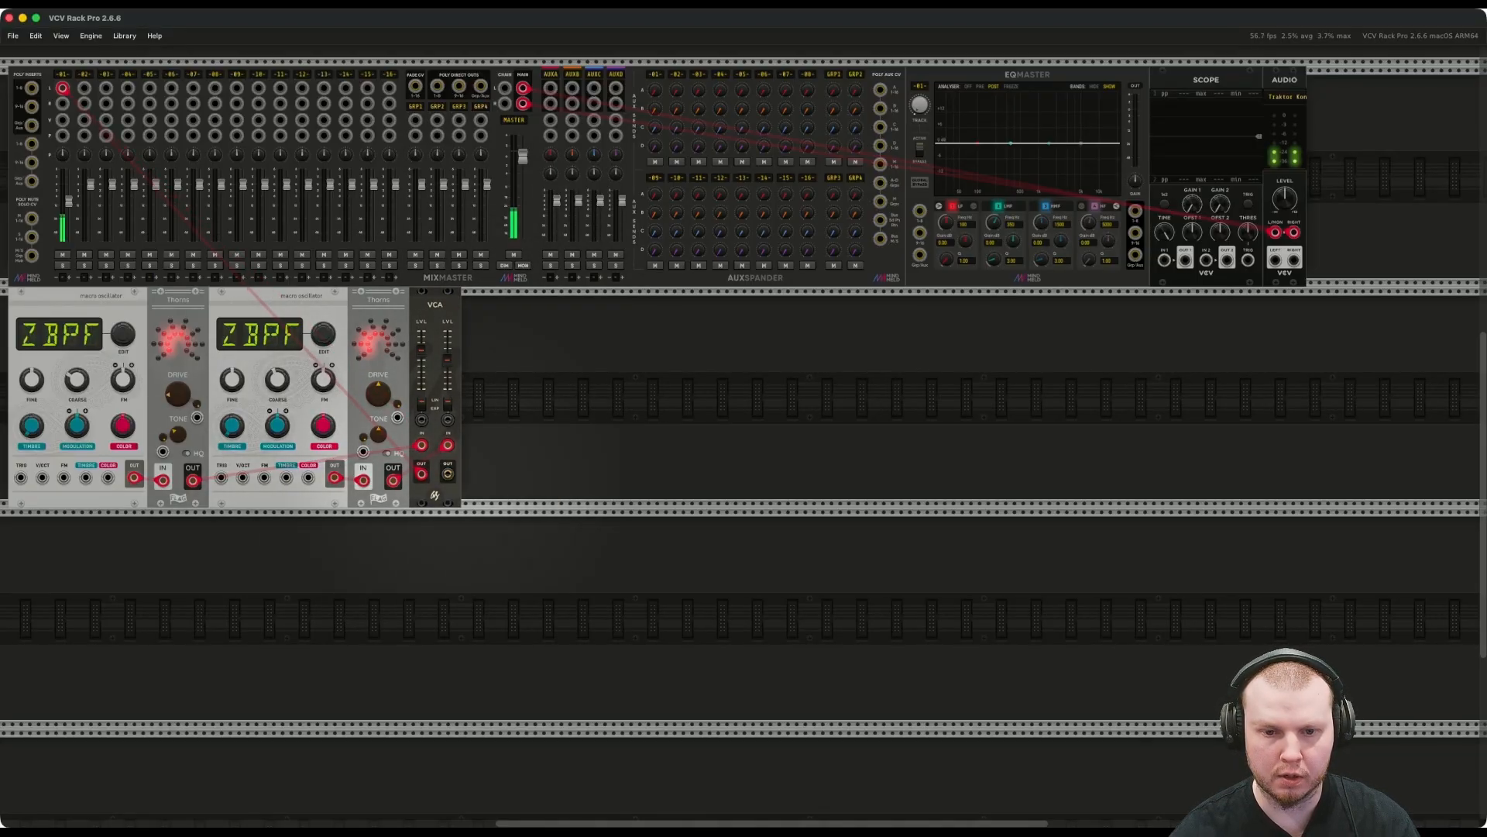
right_click(450, 475)
left_click(498, 538)
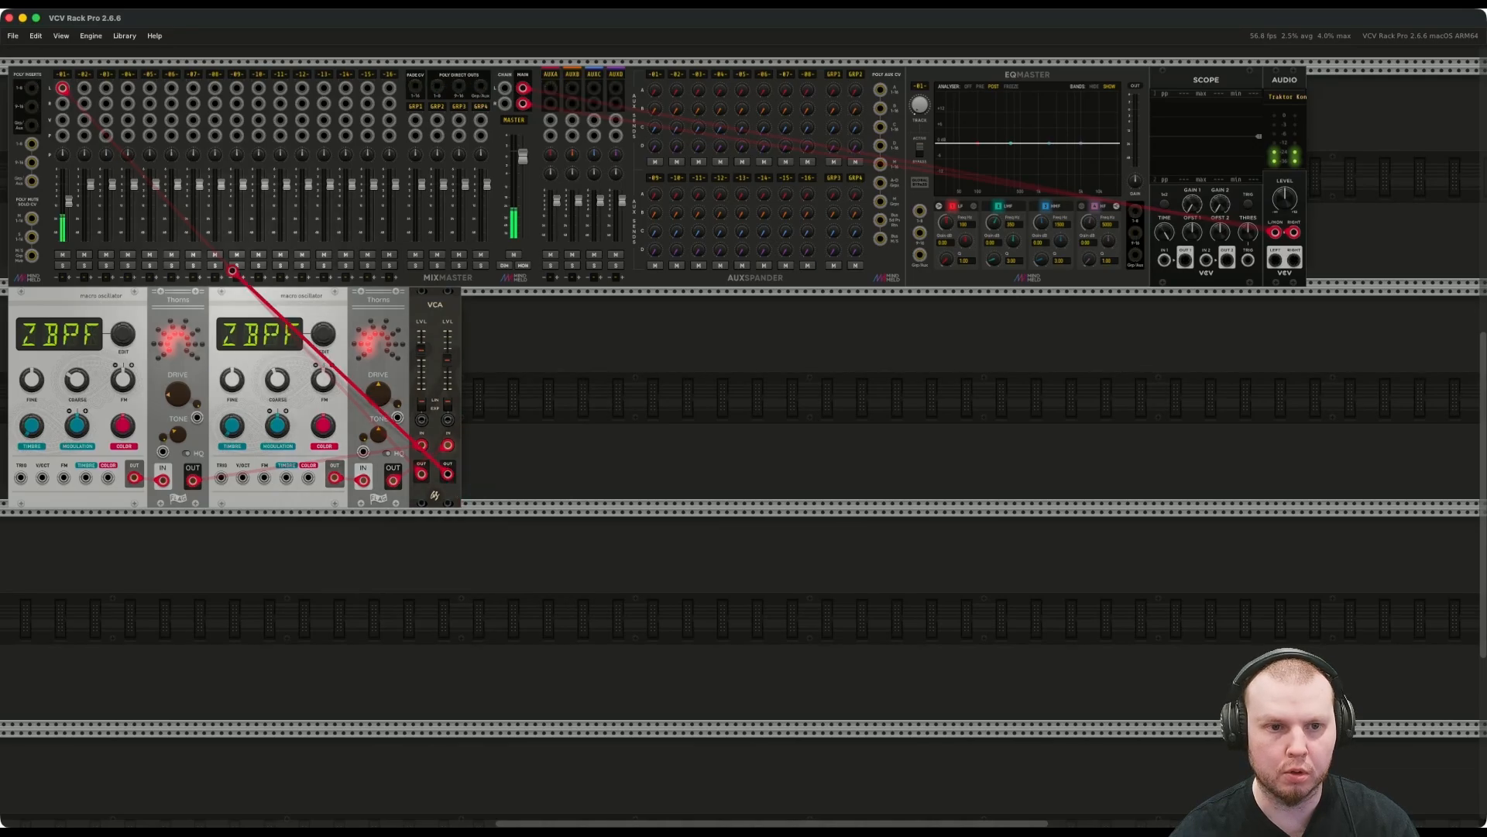
left_click(84, 87)
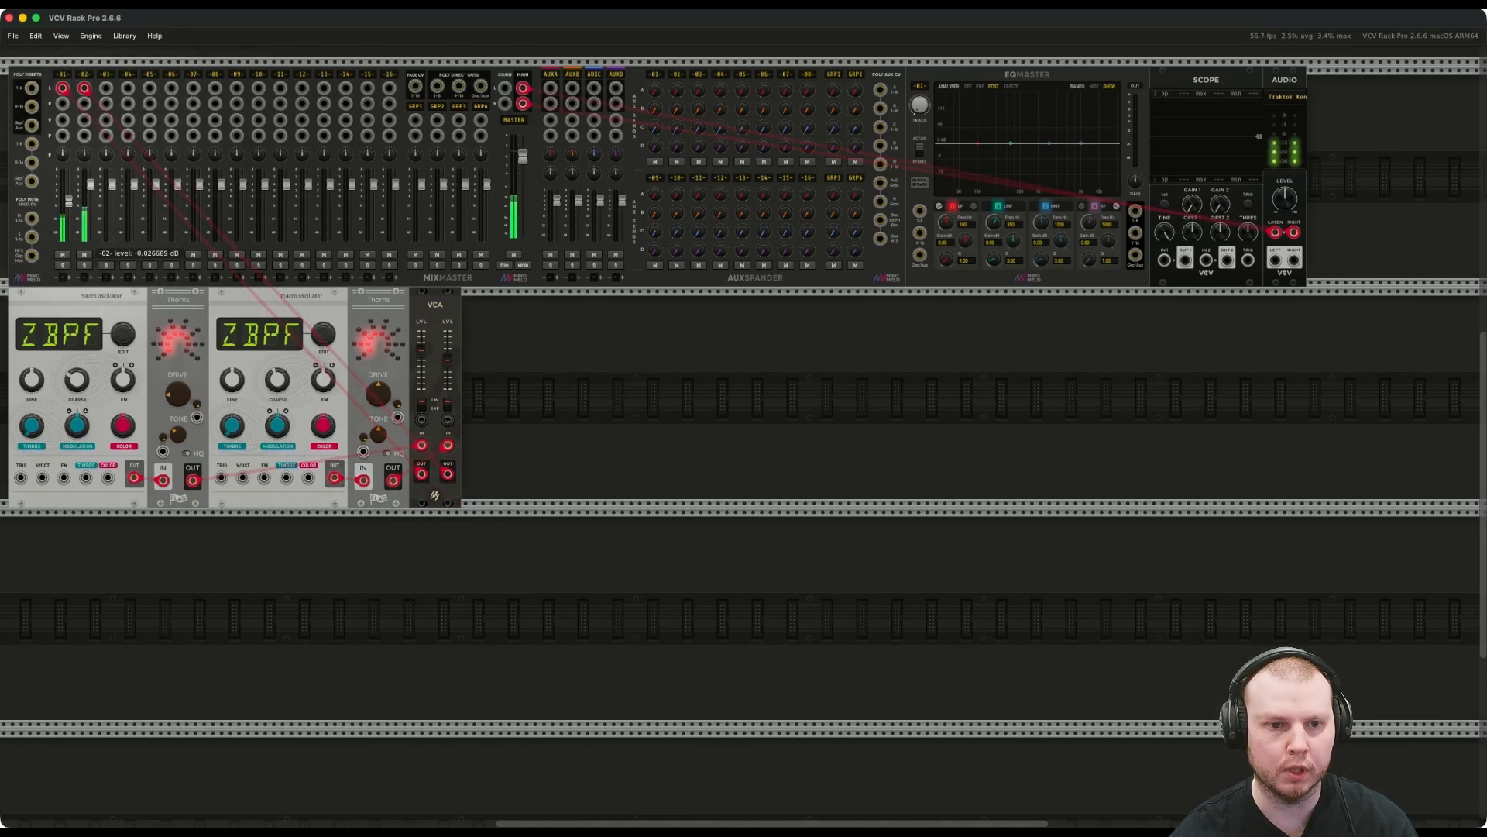
Balance mixer tracks 1 and 2, leaving track 2's level fader slightly lower than track 1's.
left_click_drag(90, 184, 90, 207)
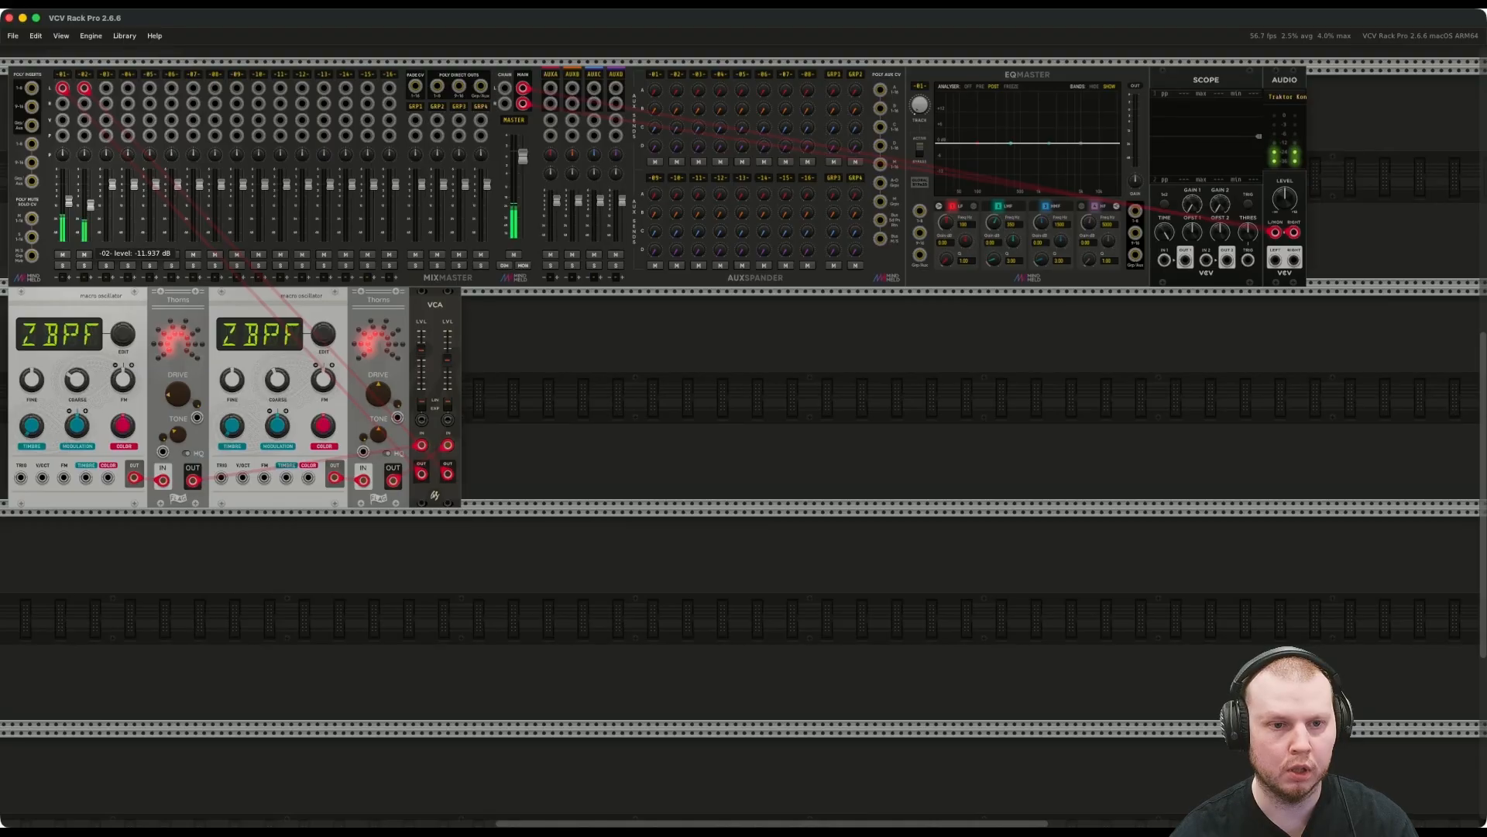
left_click_drag(68, 202, 90, 200)
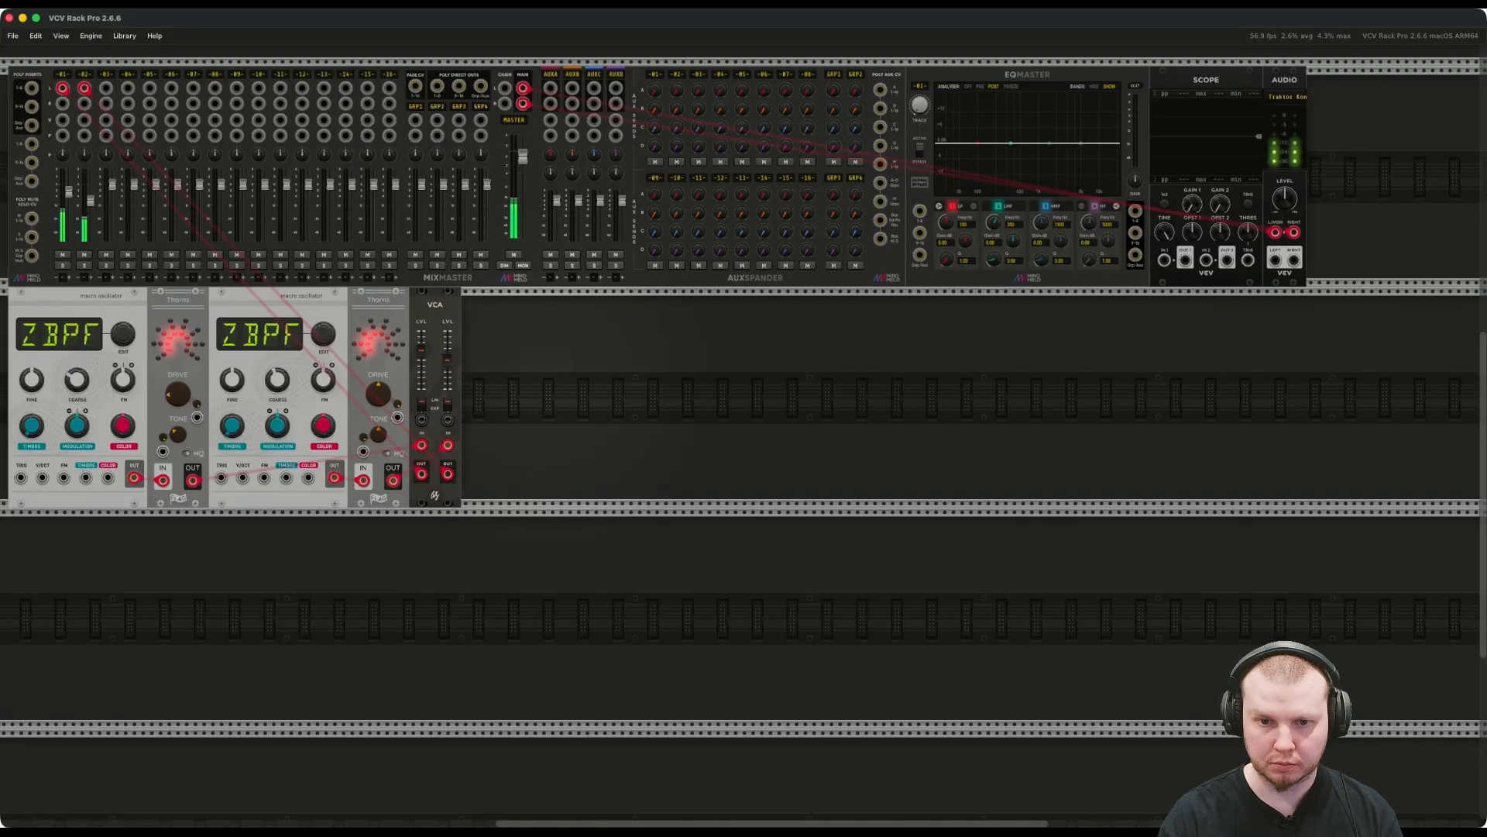
Add a Bogaudio LFO to the second row with a gap after the VCA, and reduce its Scale.
key("Return")
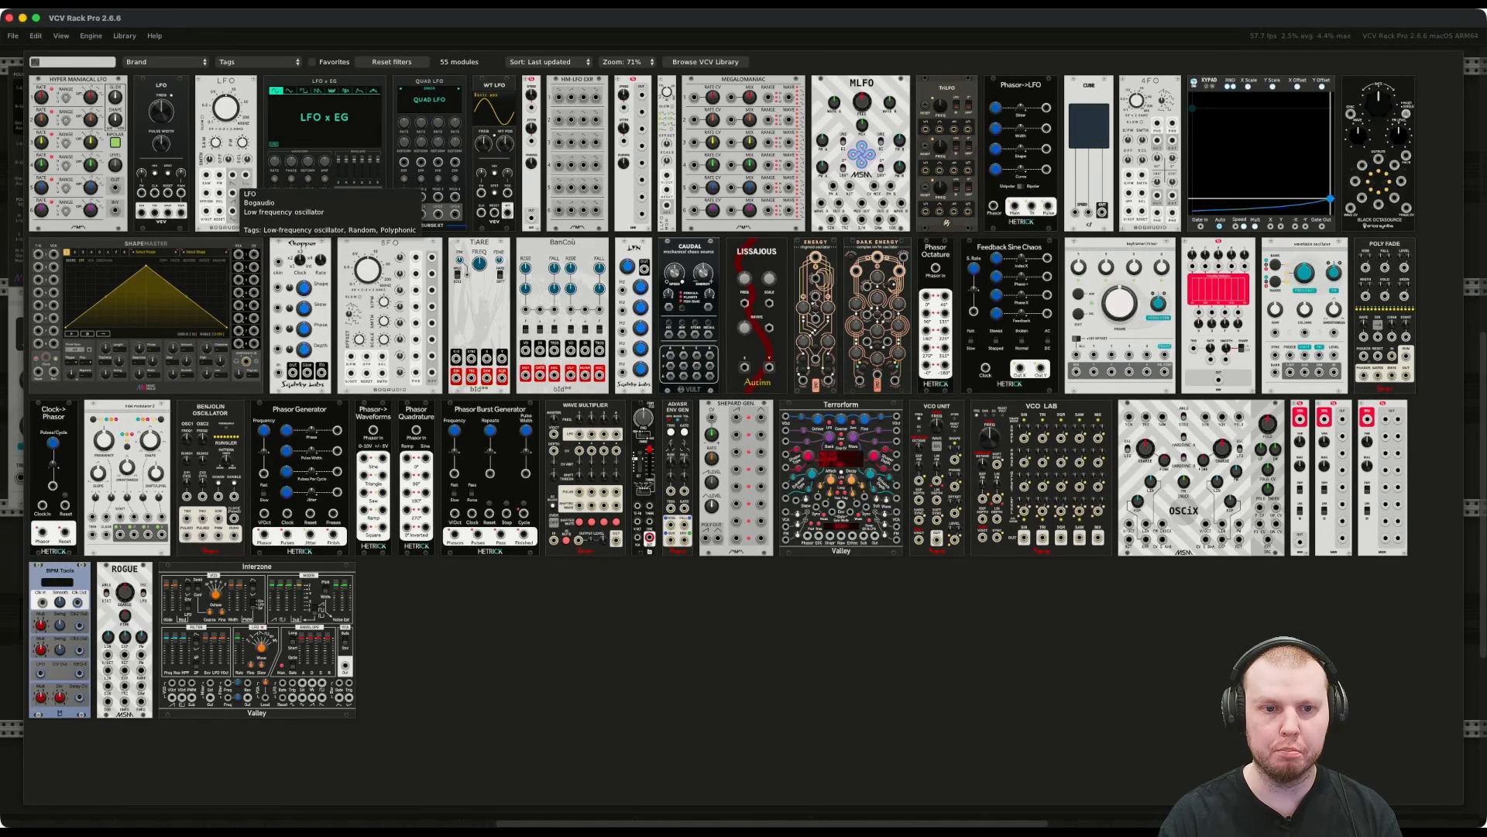
left_click(236, 186)
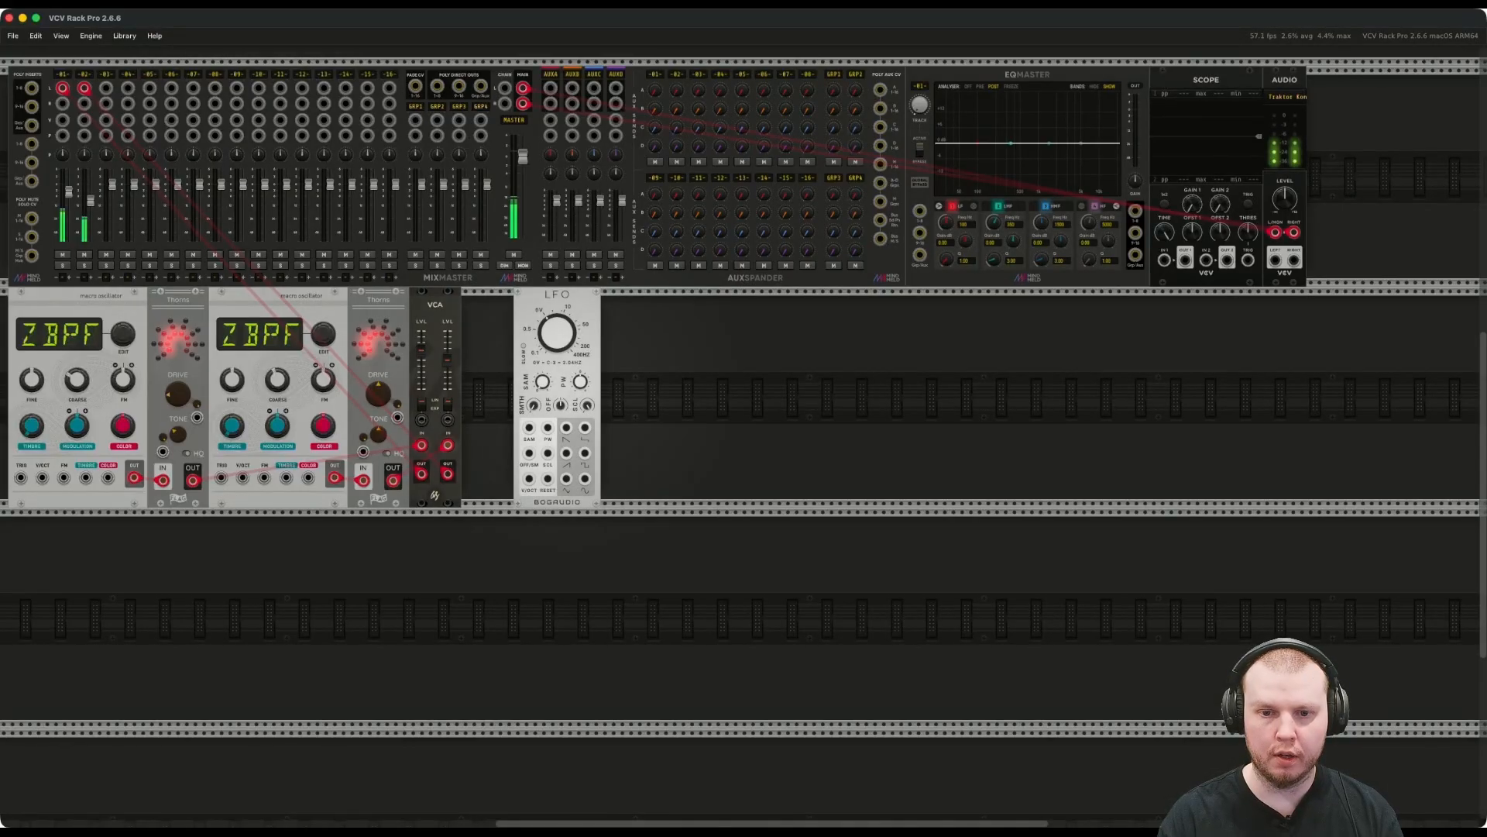
left_click_drag(586, 404, 586, 422)
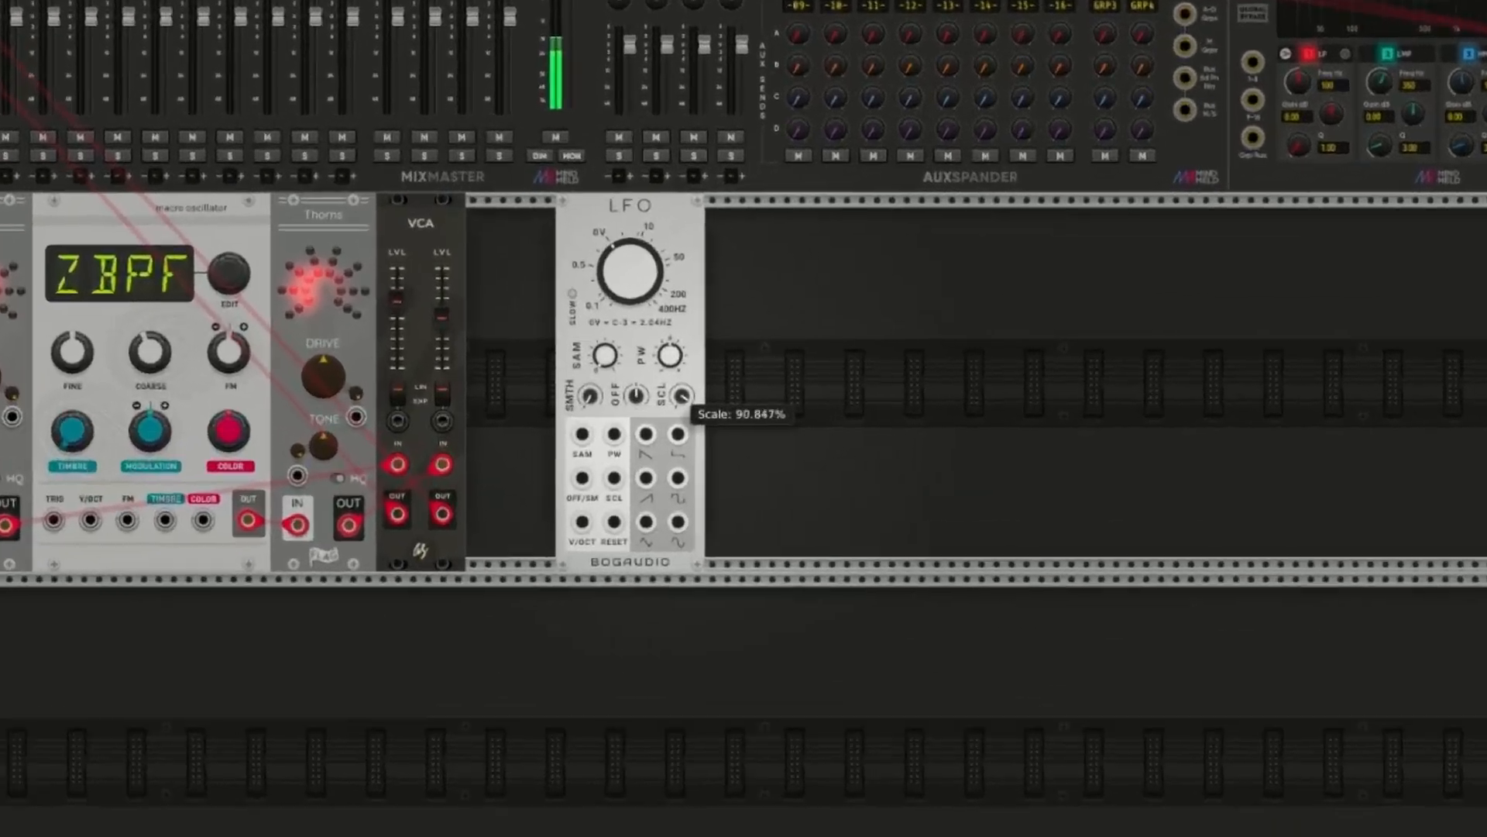
left_click_drag(776, 386, 776, 444)
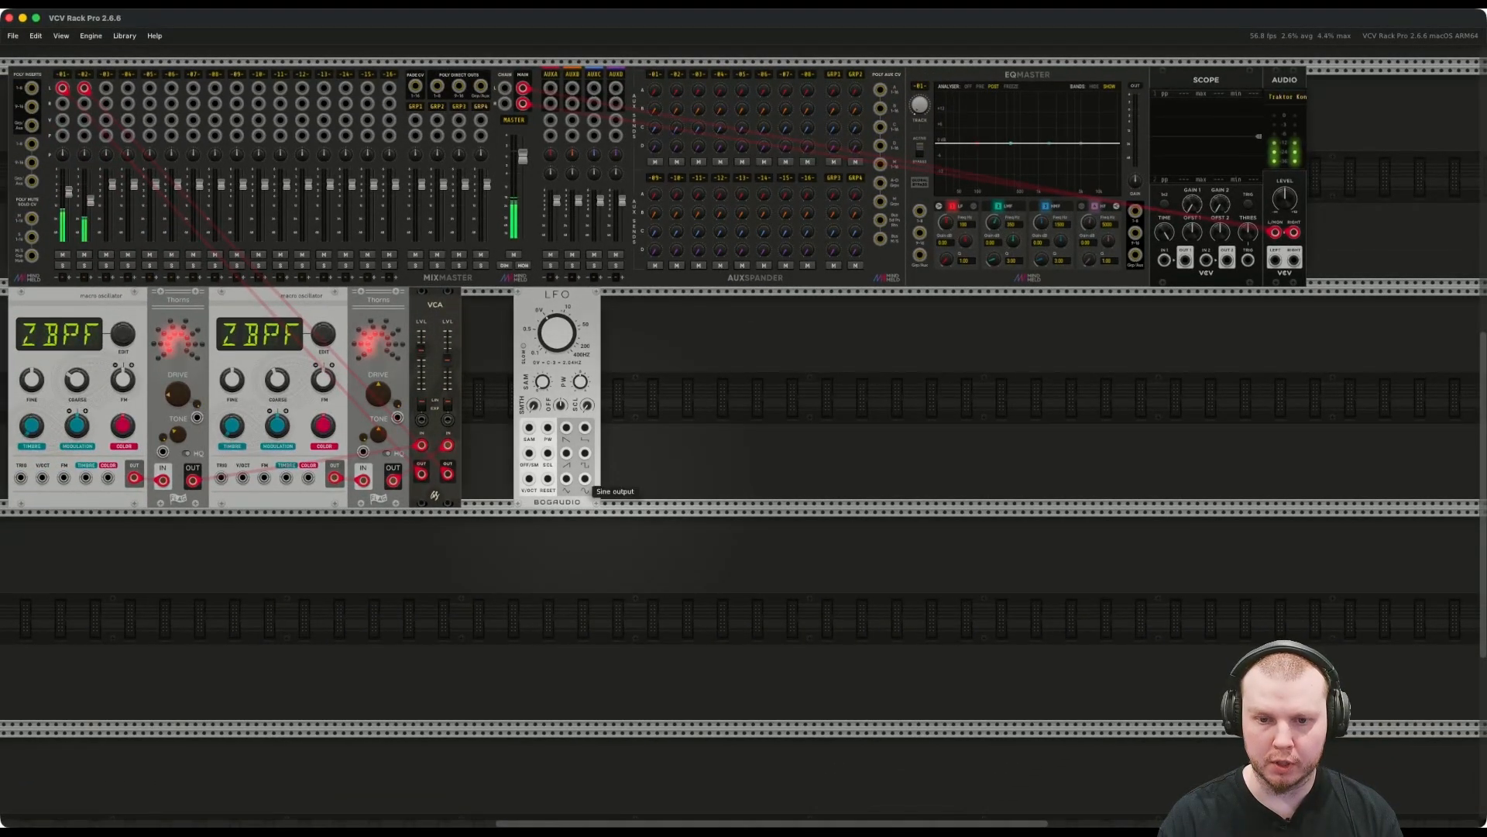
Connect the LFO's sine output to the first Macro Oscillator's V/Oct input with a Modulation cable.
right_click(585, 479)
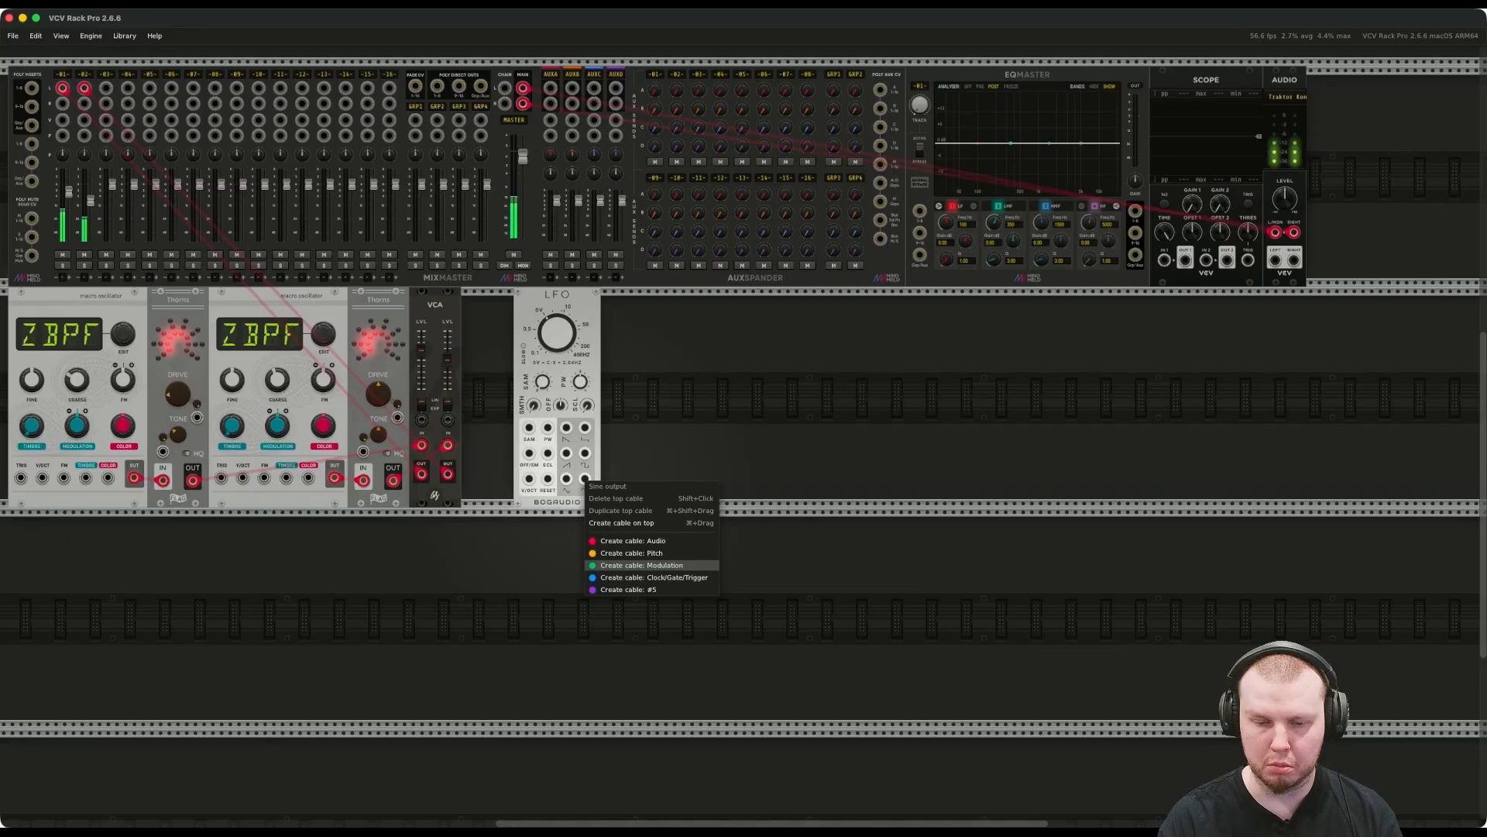
left_click(641, 565)
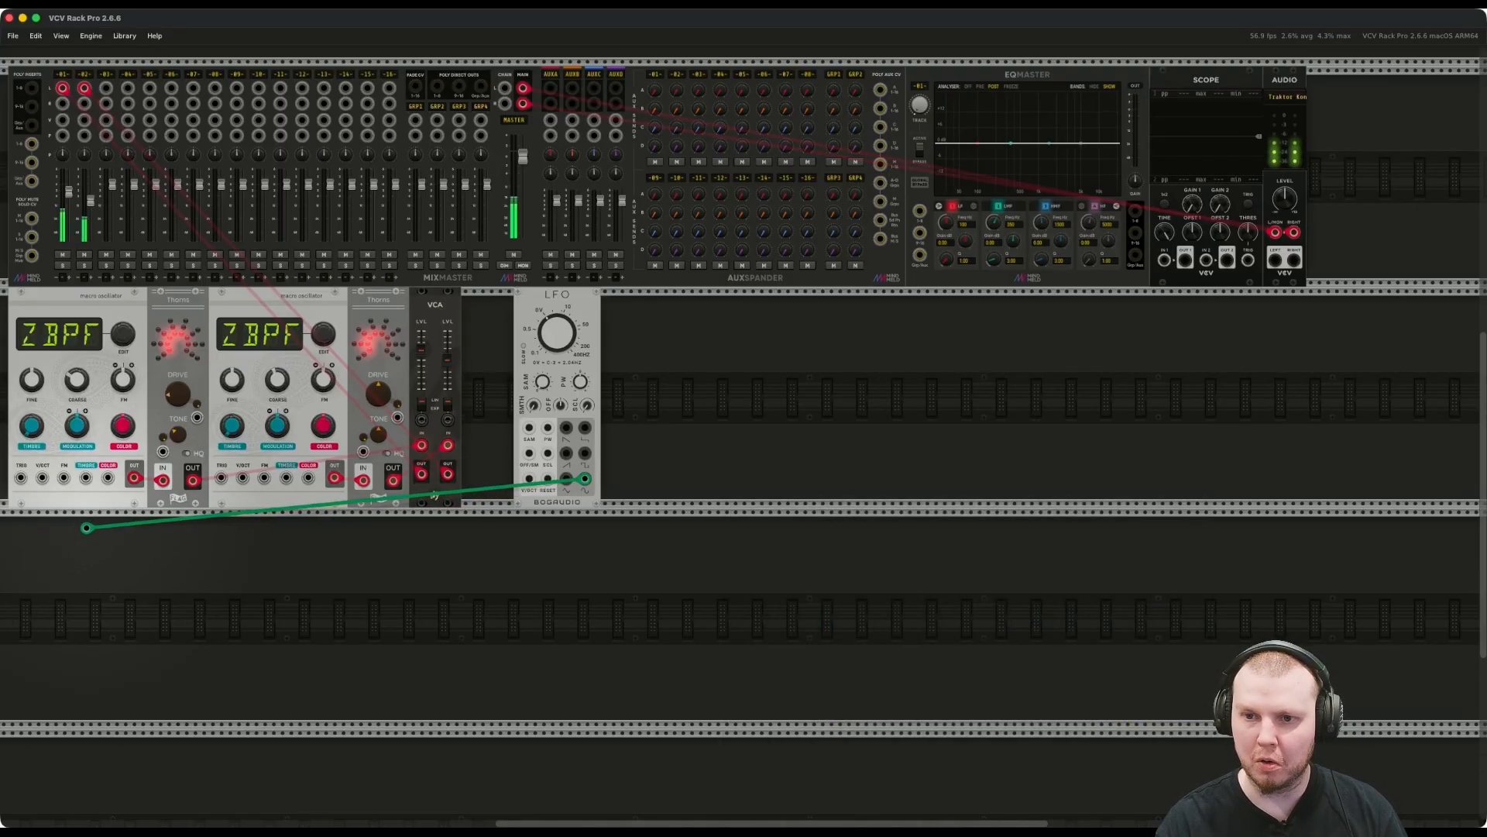
left_click_drag(87, 527, 42, 477)
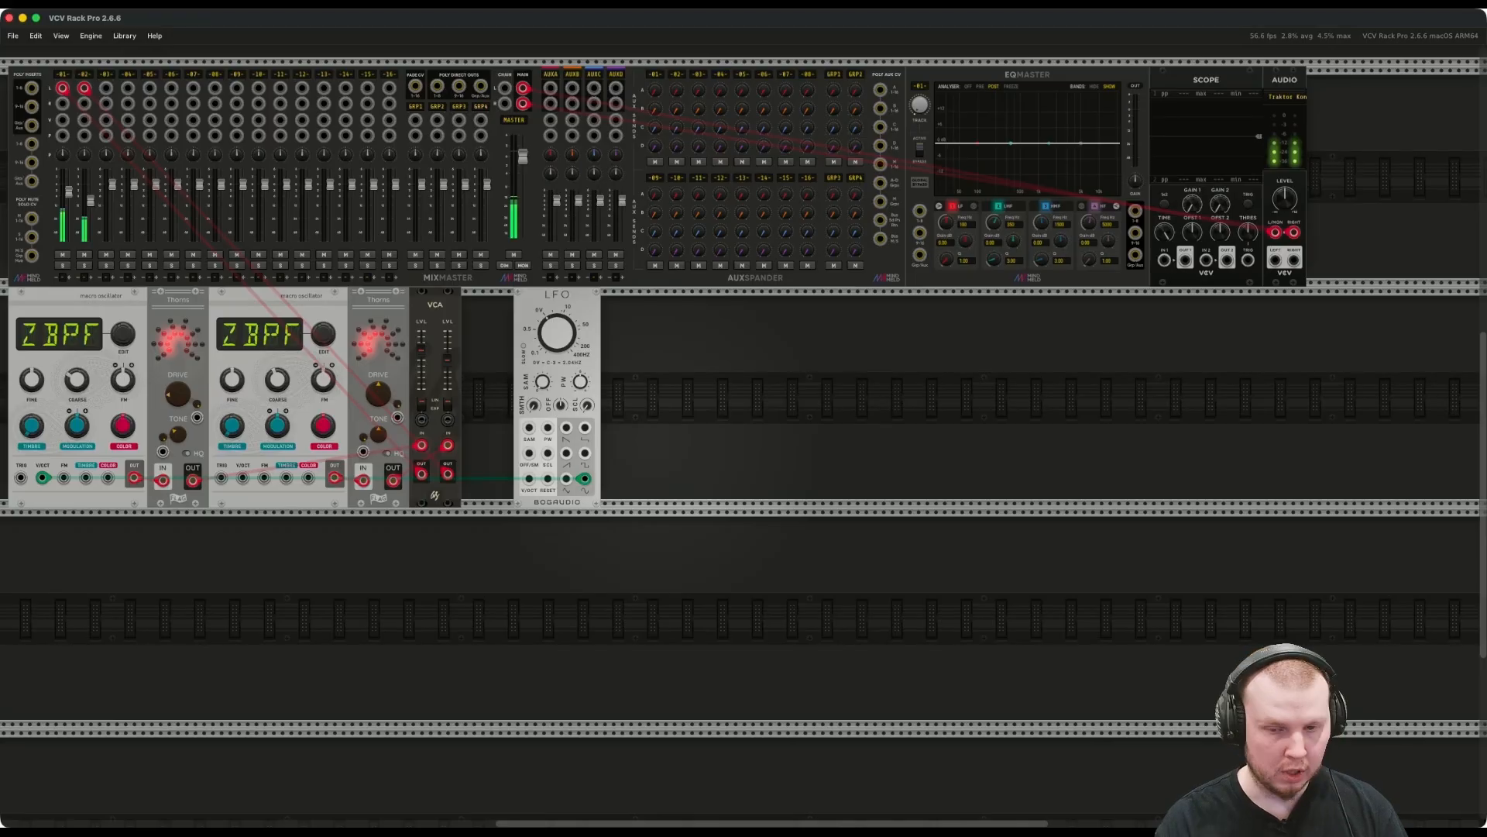
Turn on the LFO's slow mode and duplicate the module beside the original.
right_click(593, 366)
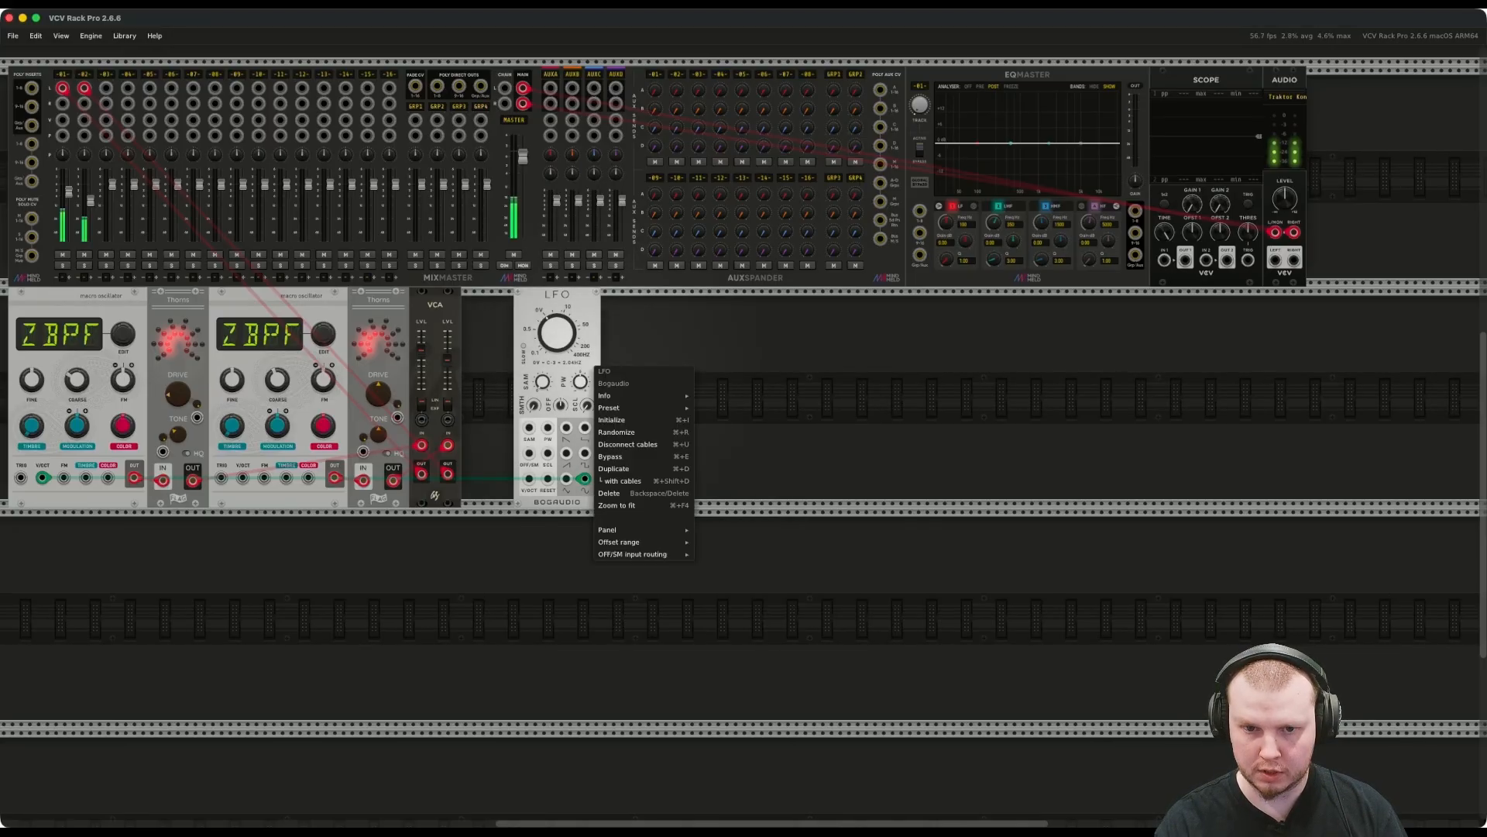
left_click(581, 361)
left_click(524, 347)
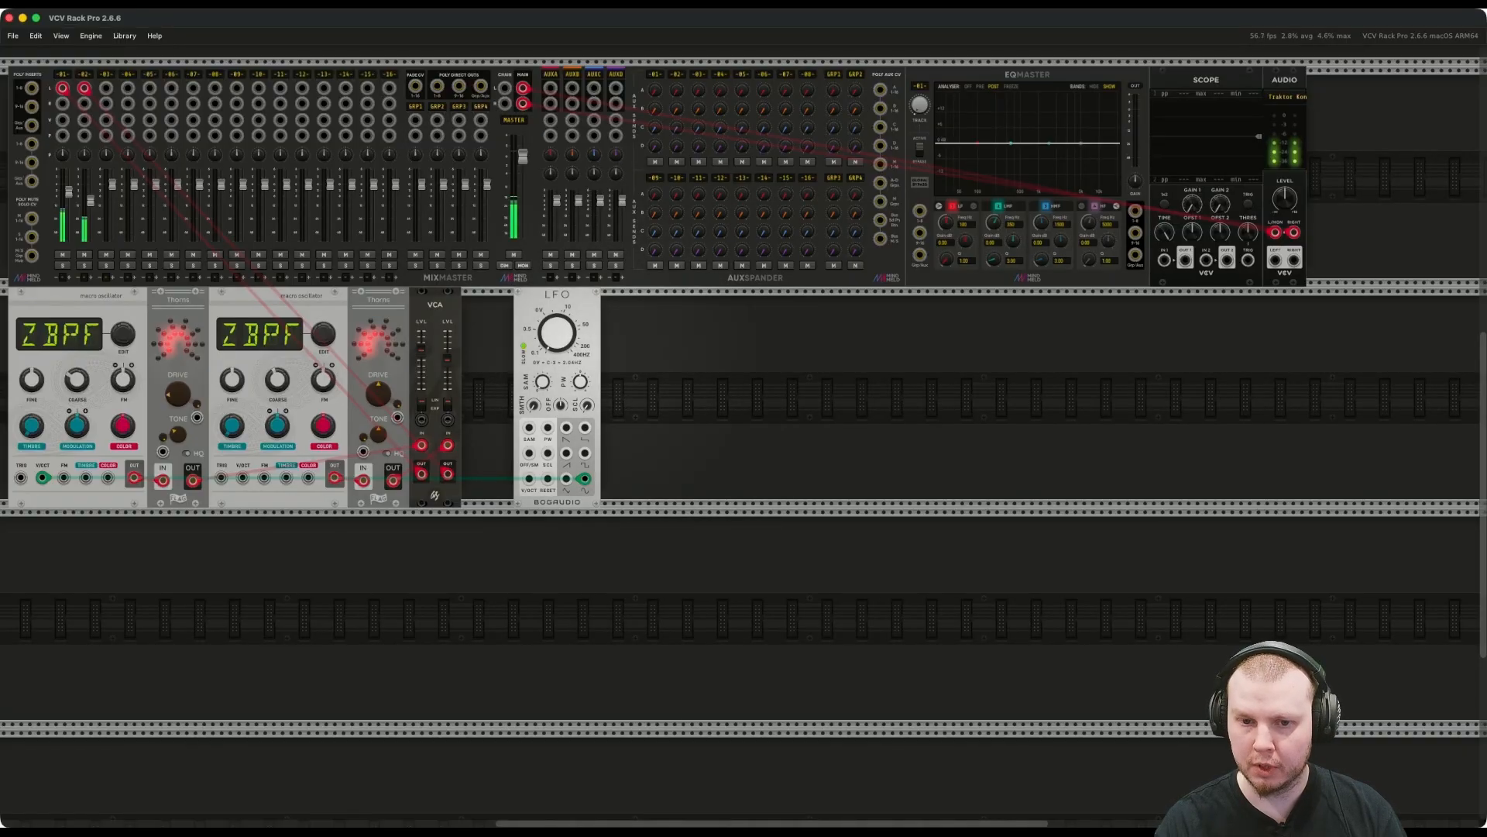
right_click(593, 352)
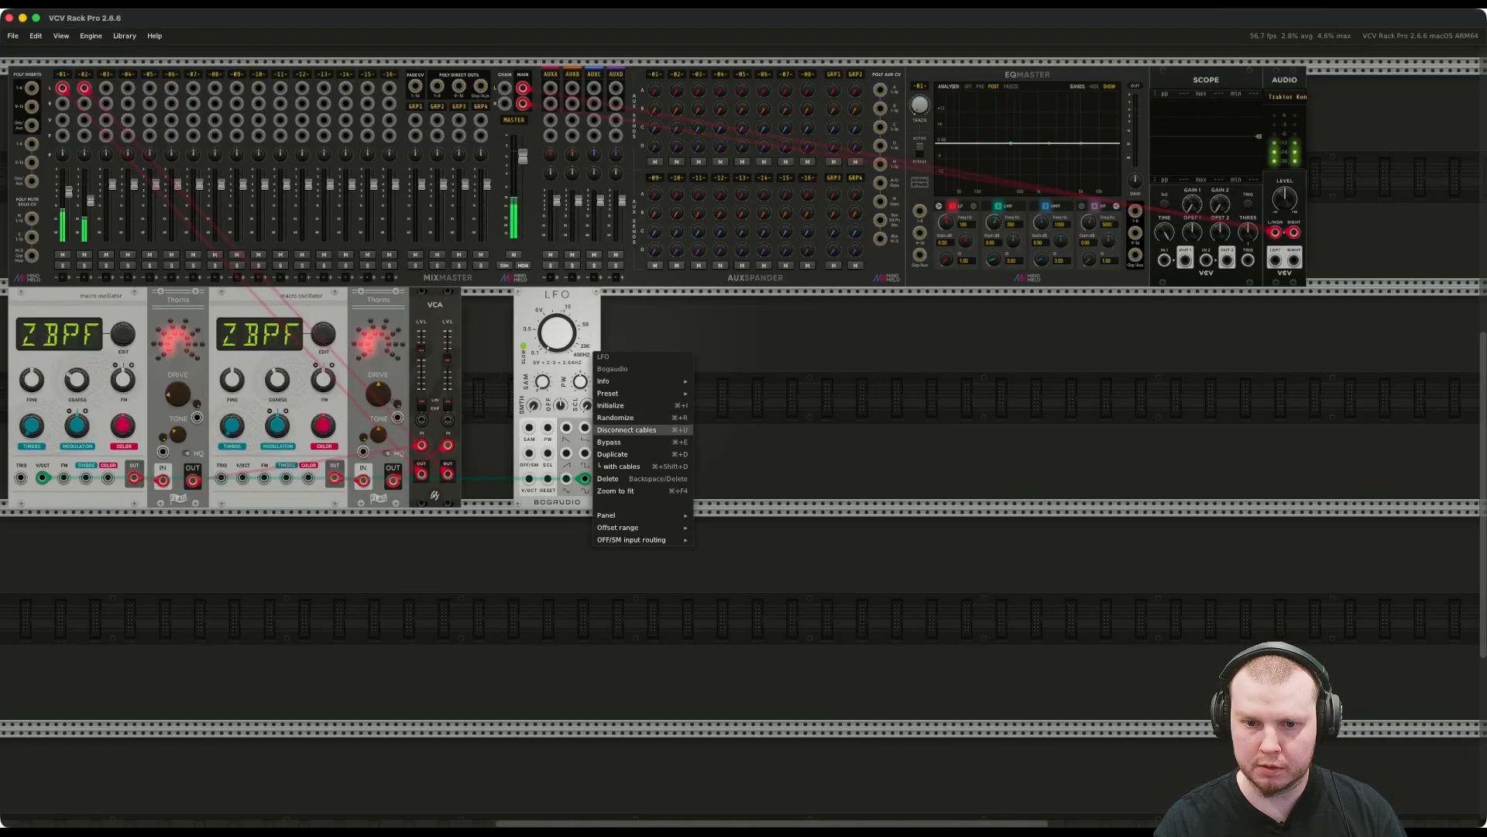
left_click(612, 454)
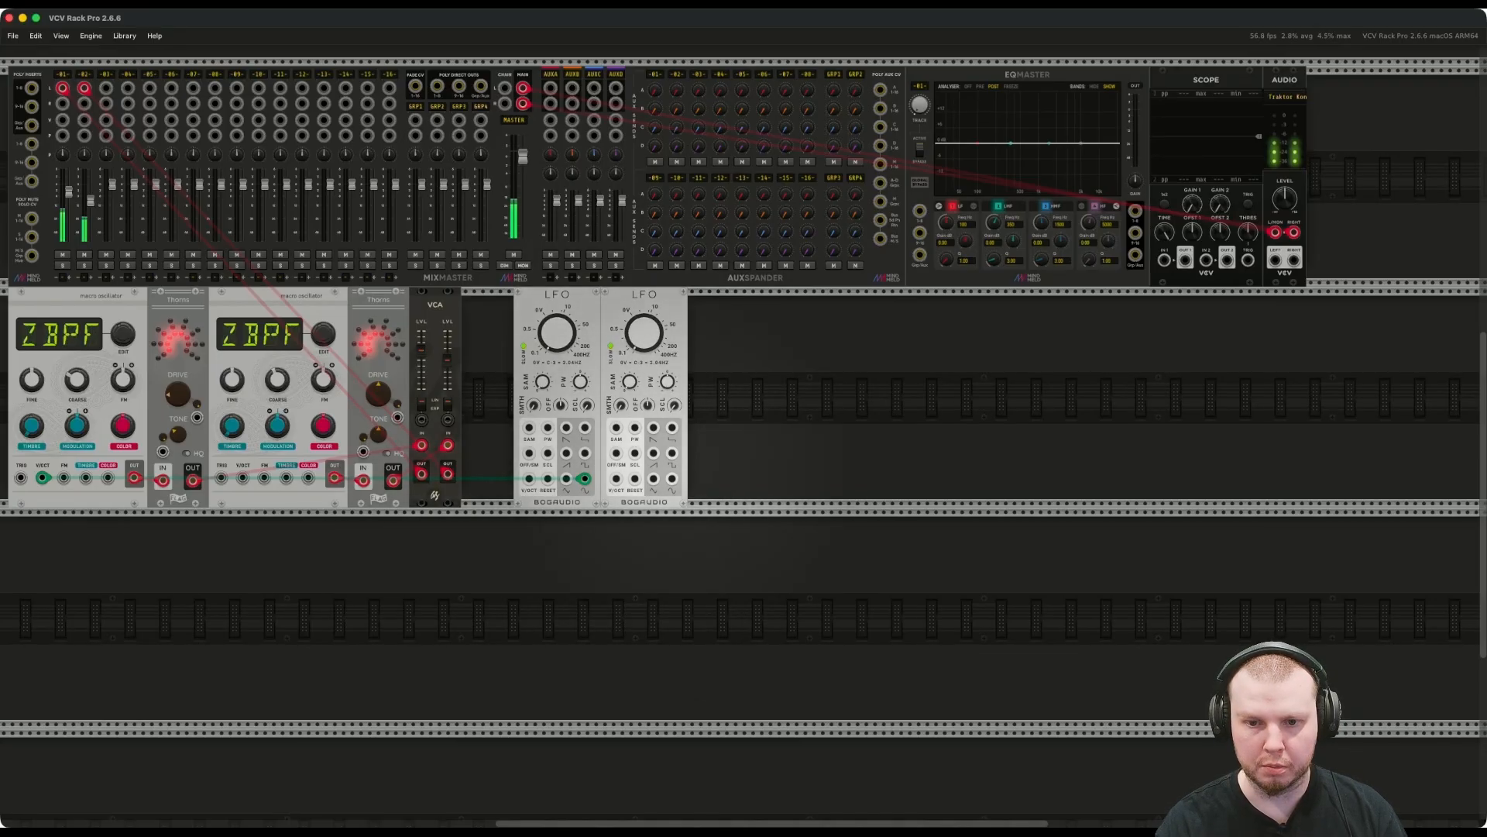
Connect the second LFO's sine output to mixer track 1's pan CV input with a Modulation cable.
right_click(671, 479)
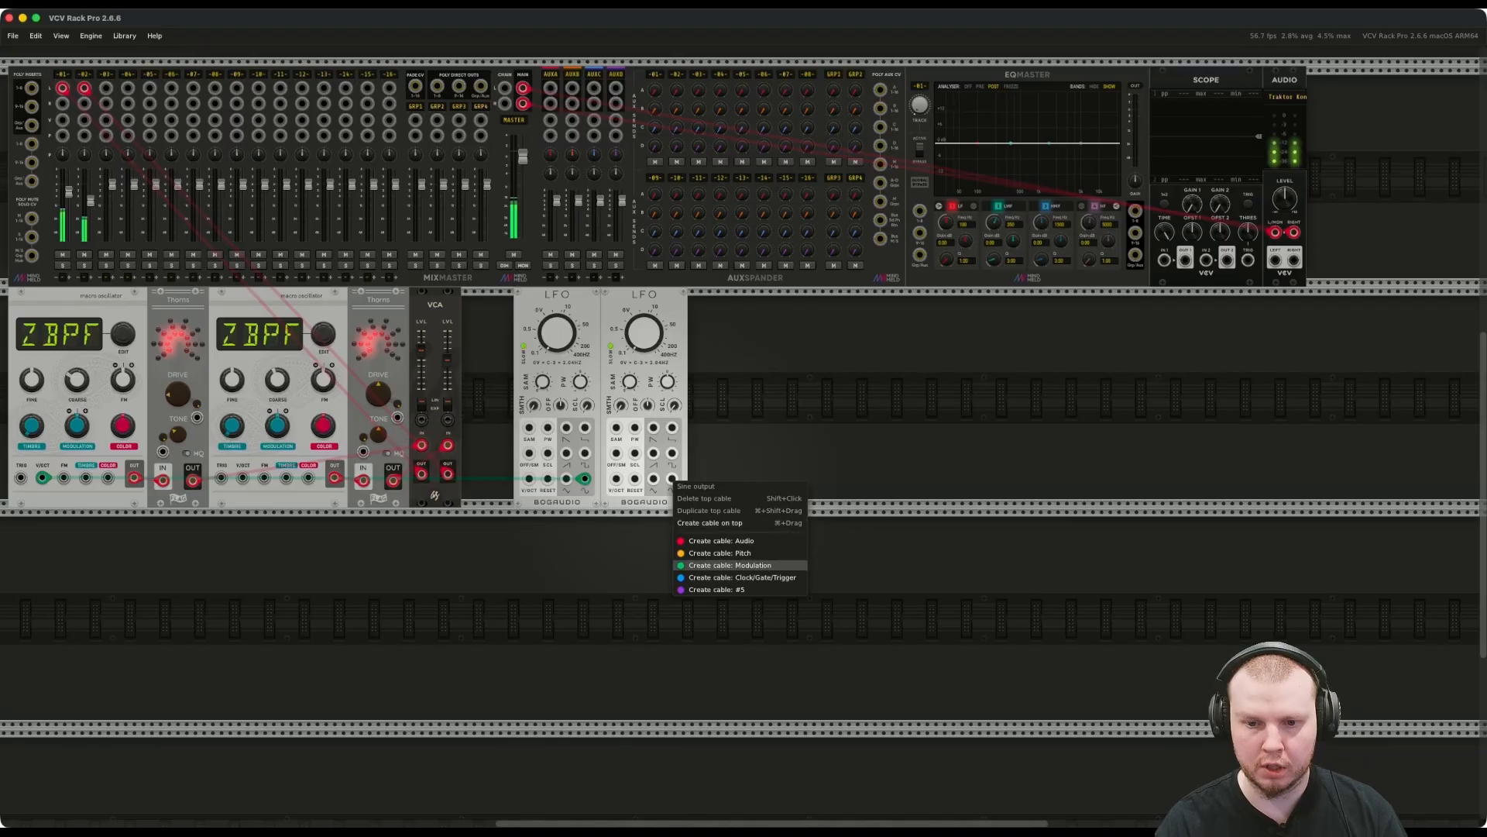
left_click(697, 565)
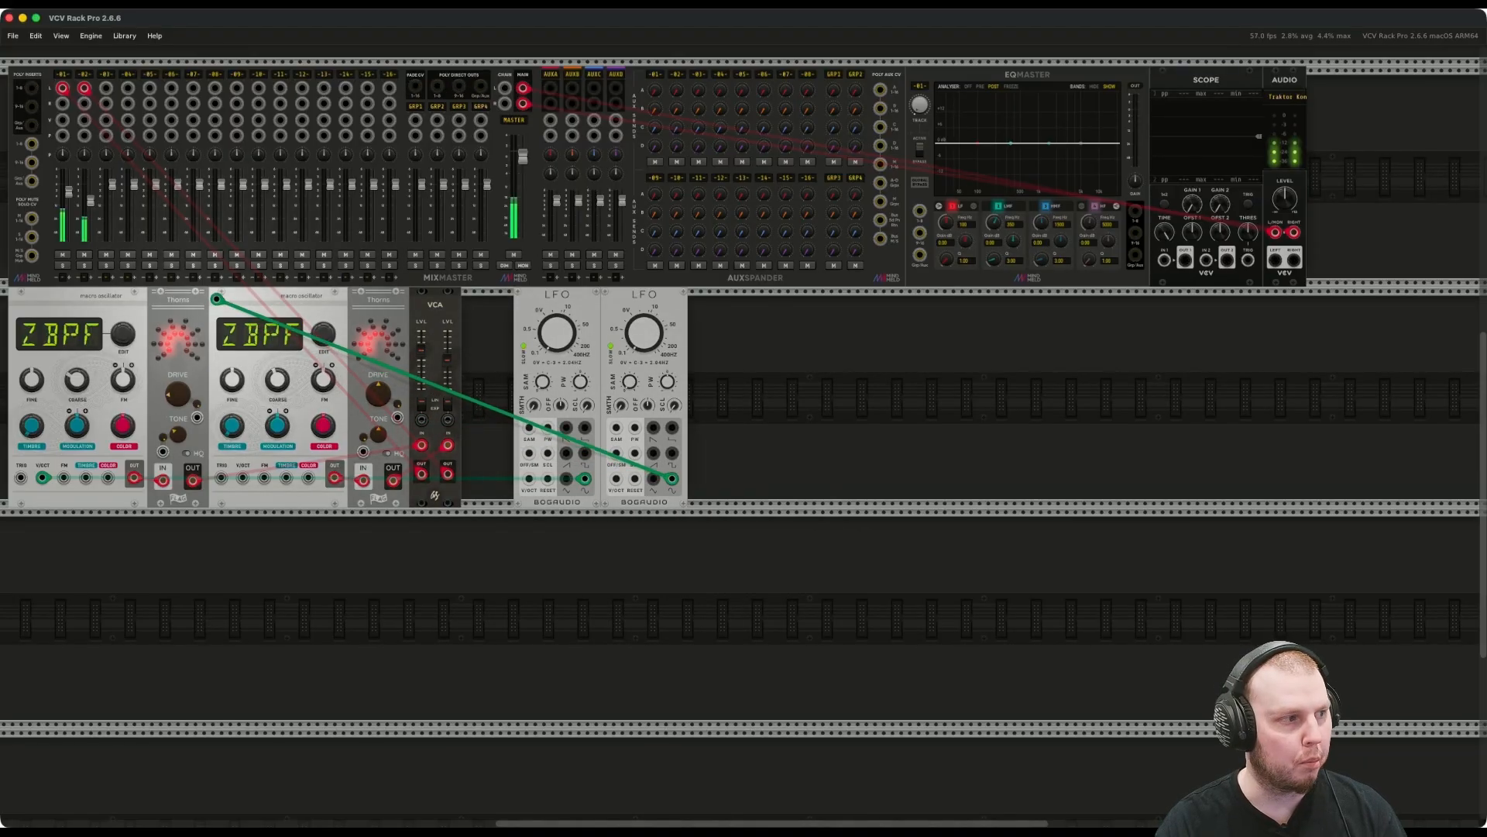
left_click(62, 135)
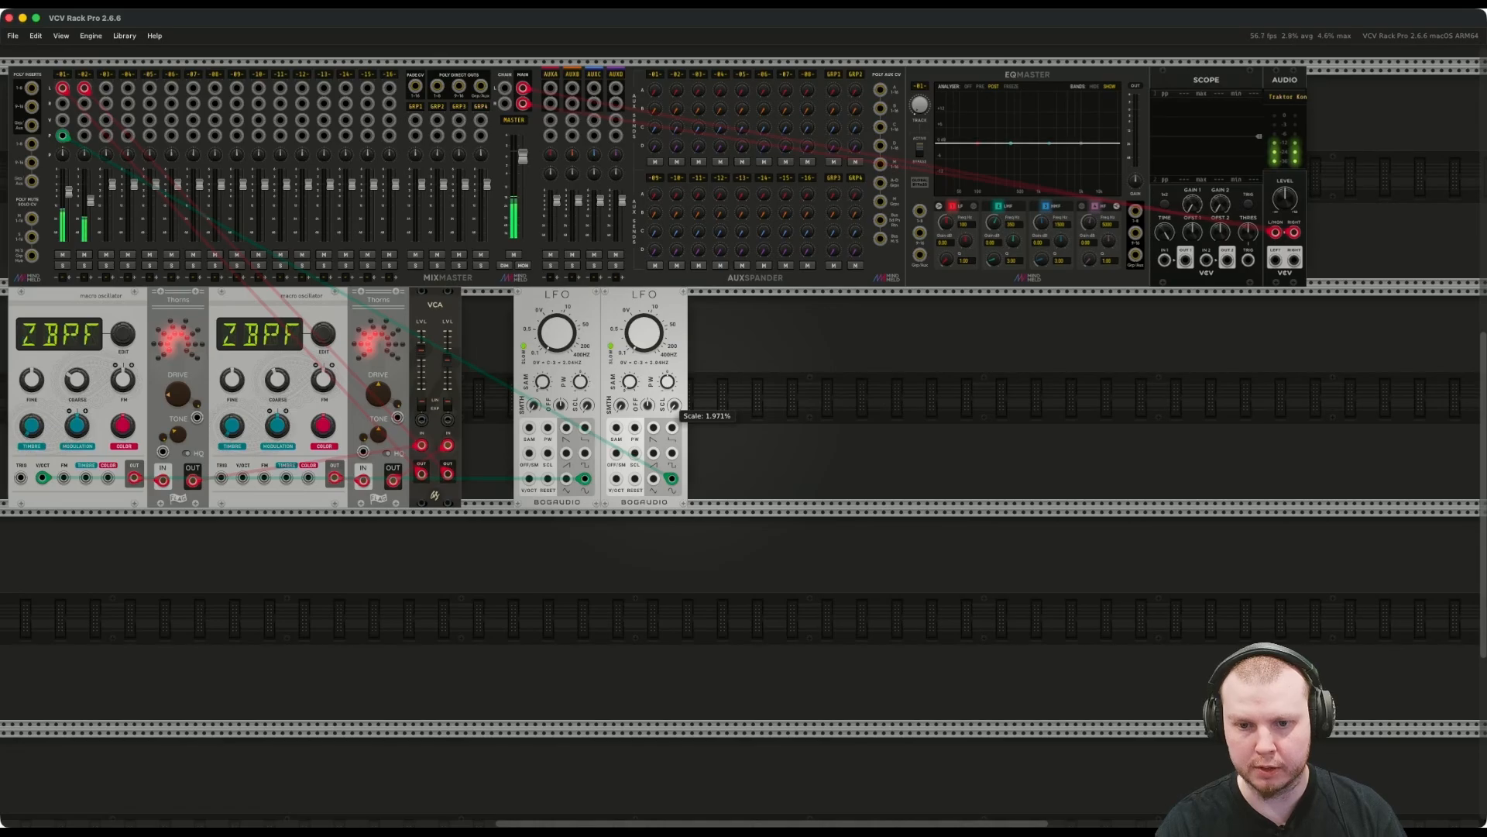
Raise the second LFO's Scale to about 23%.
left_click_drag(674, 405, 673, 385)
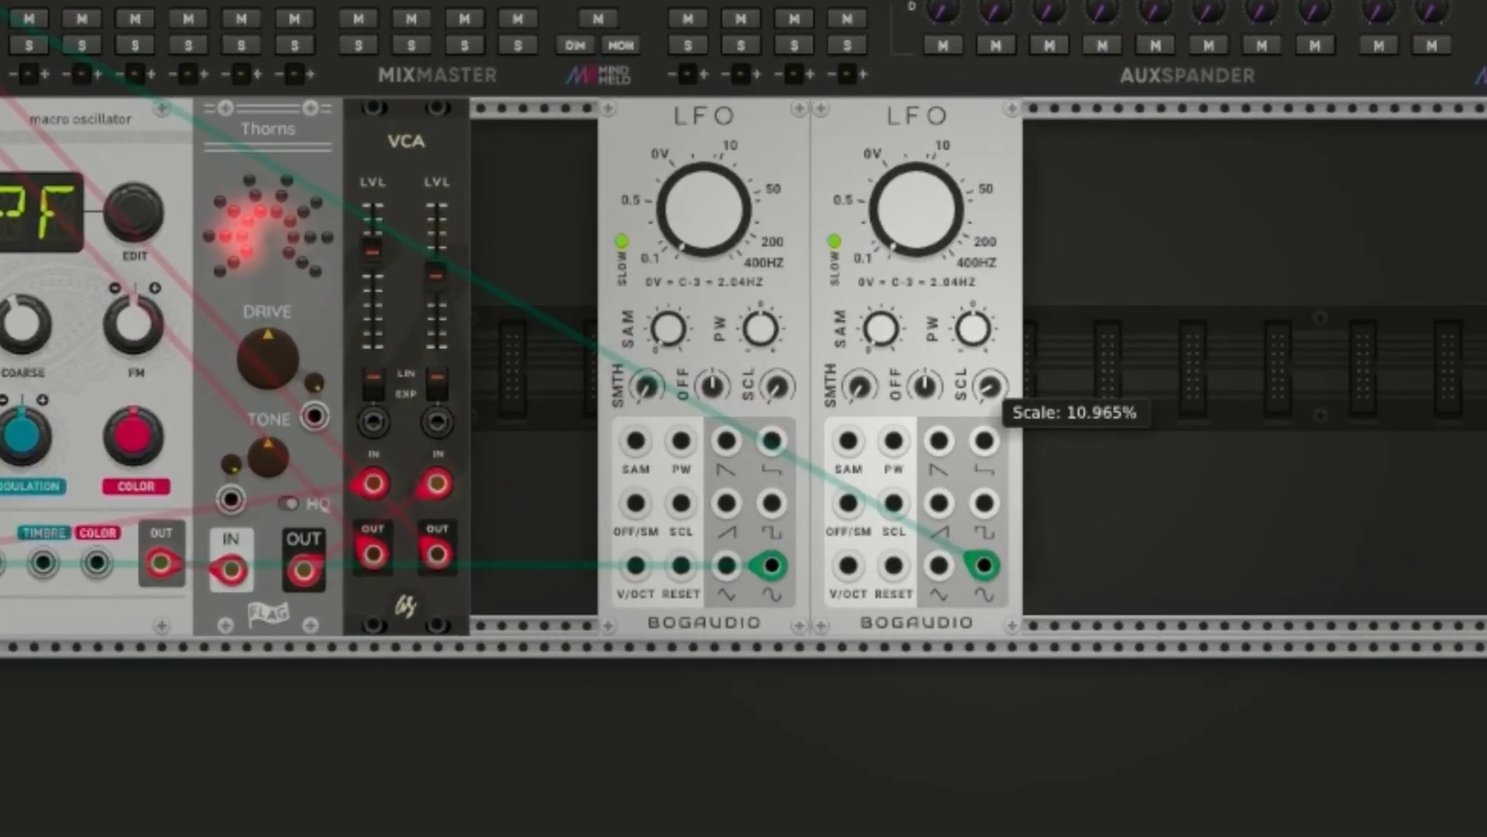
left_click_drag(990, 385, 990, 378)
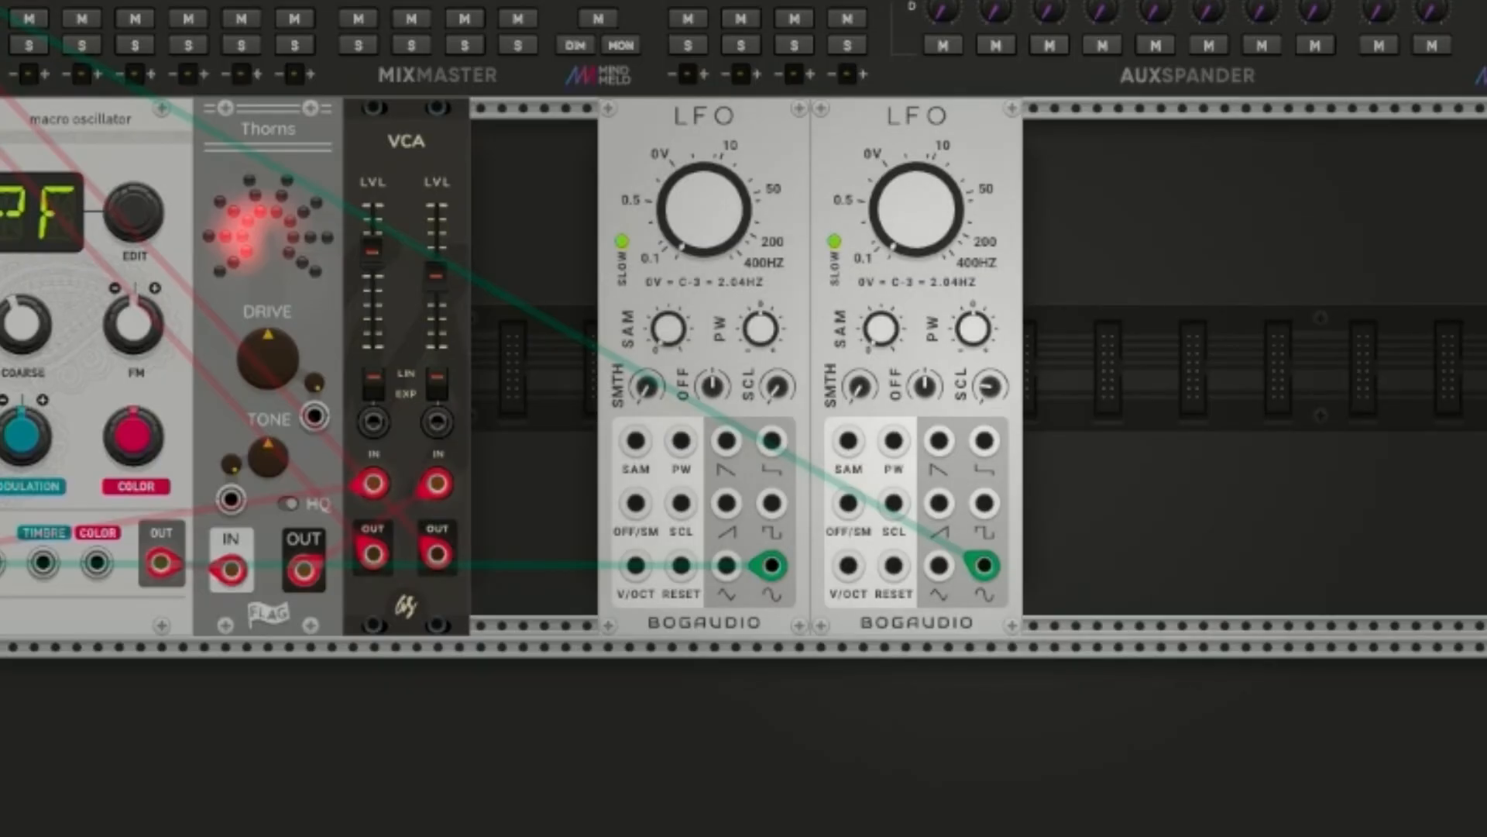
left_click_drag(925, 385, 925, 392)
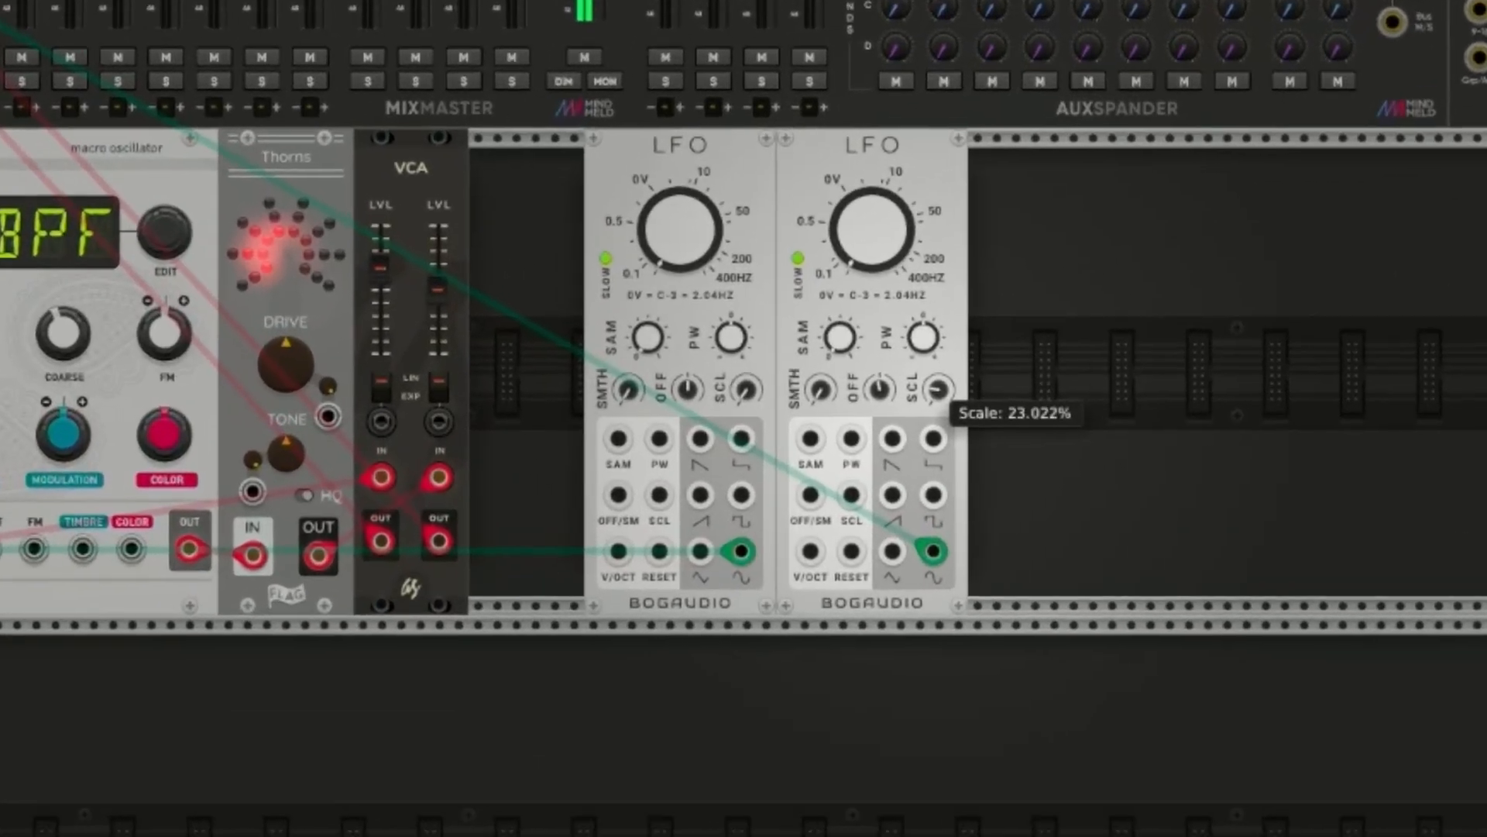
left_click_drag(674, 405, 673, 401)
left_click_drag(989, 385, 989, 384)
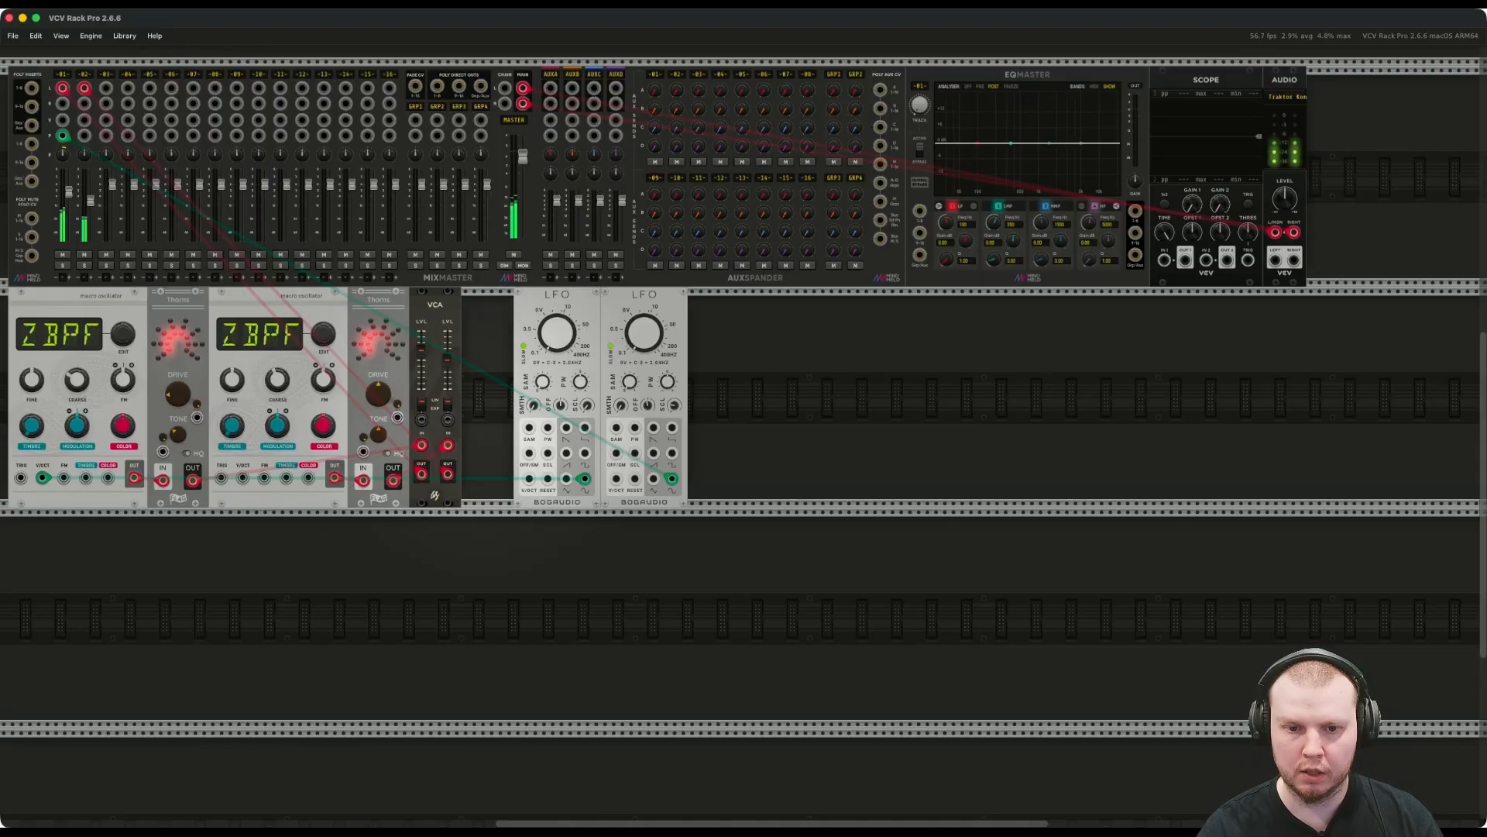
Add a VCV VCF between the VCA and the LFOs, and move both VCA output cables from the mixer to its audio input.
right_click(488, 418)
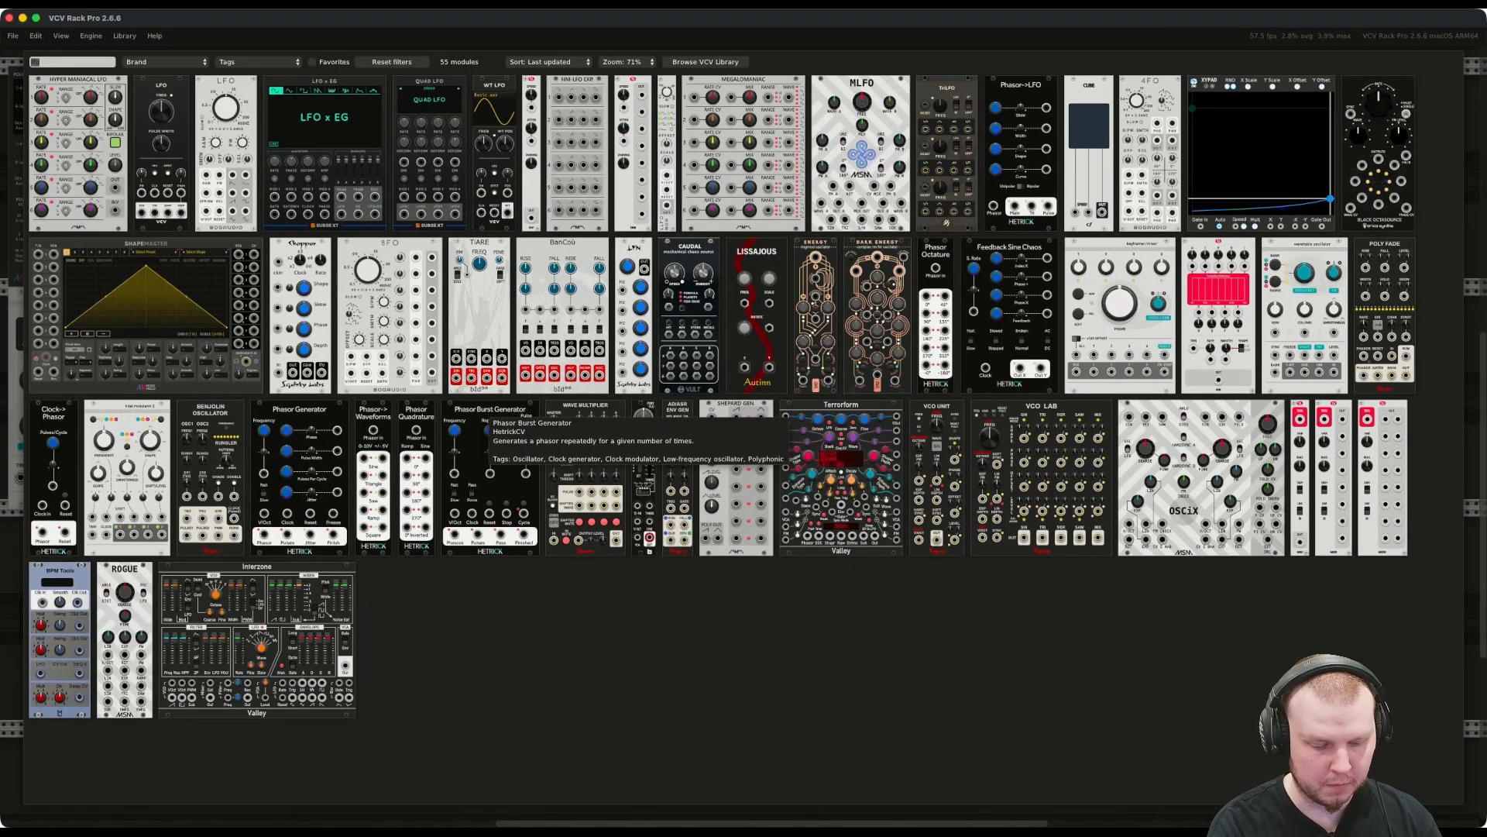
type("vcf")
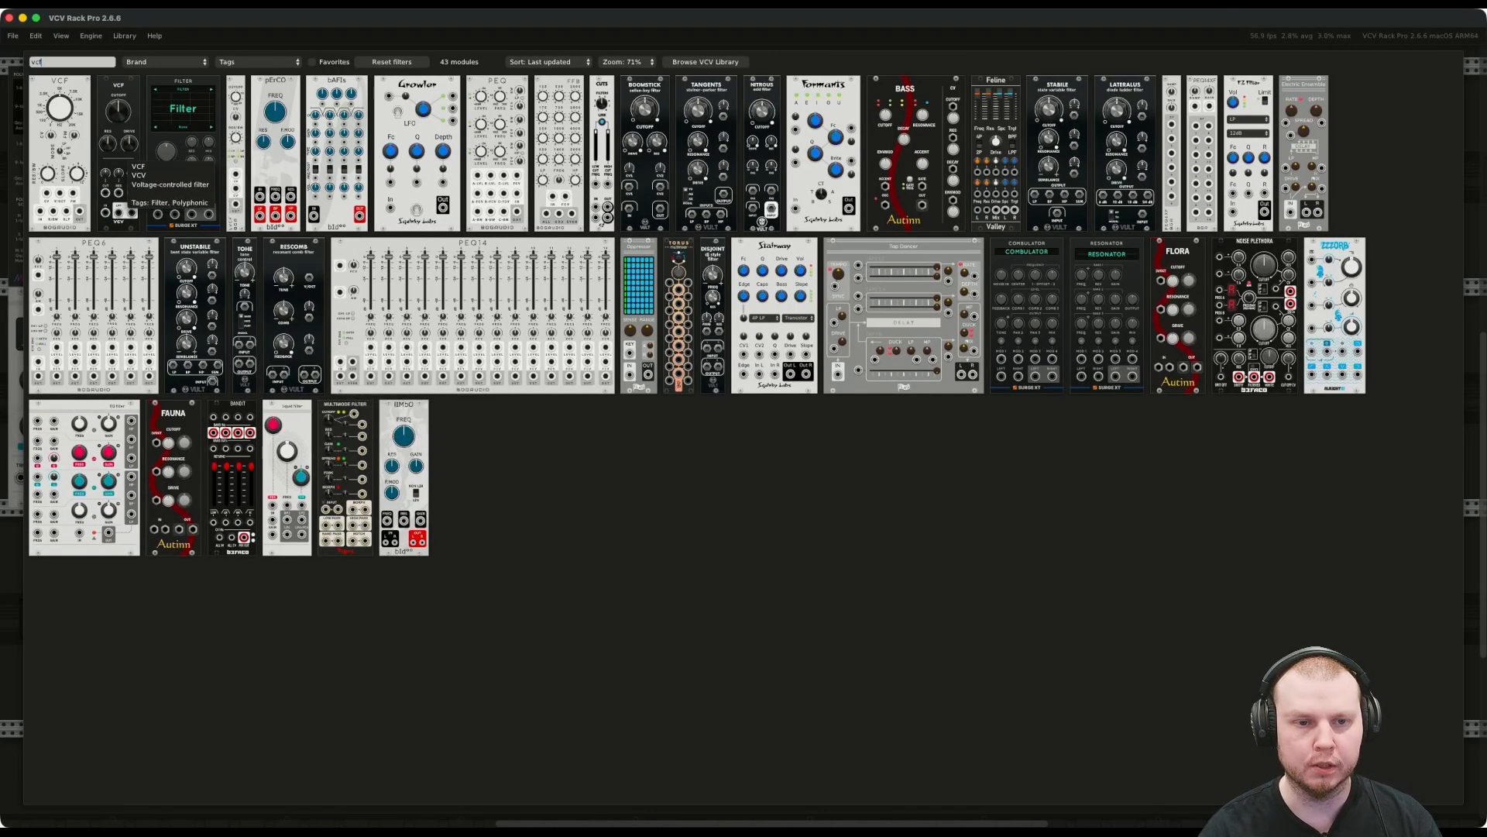
left_click(120, 159)
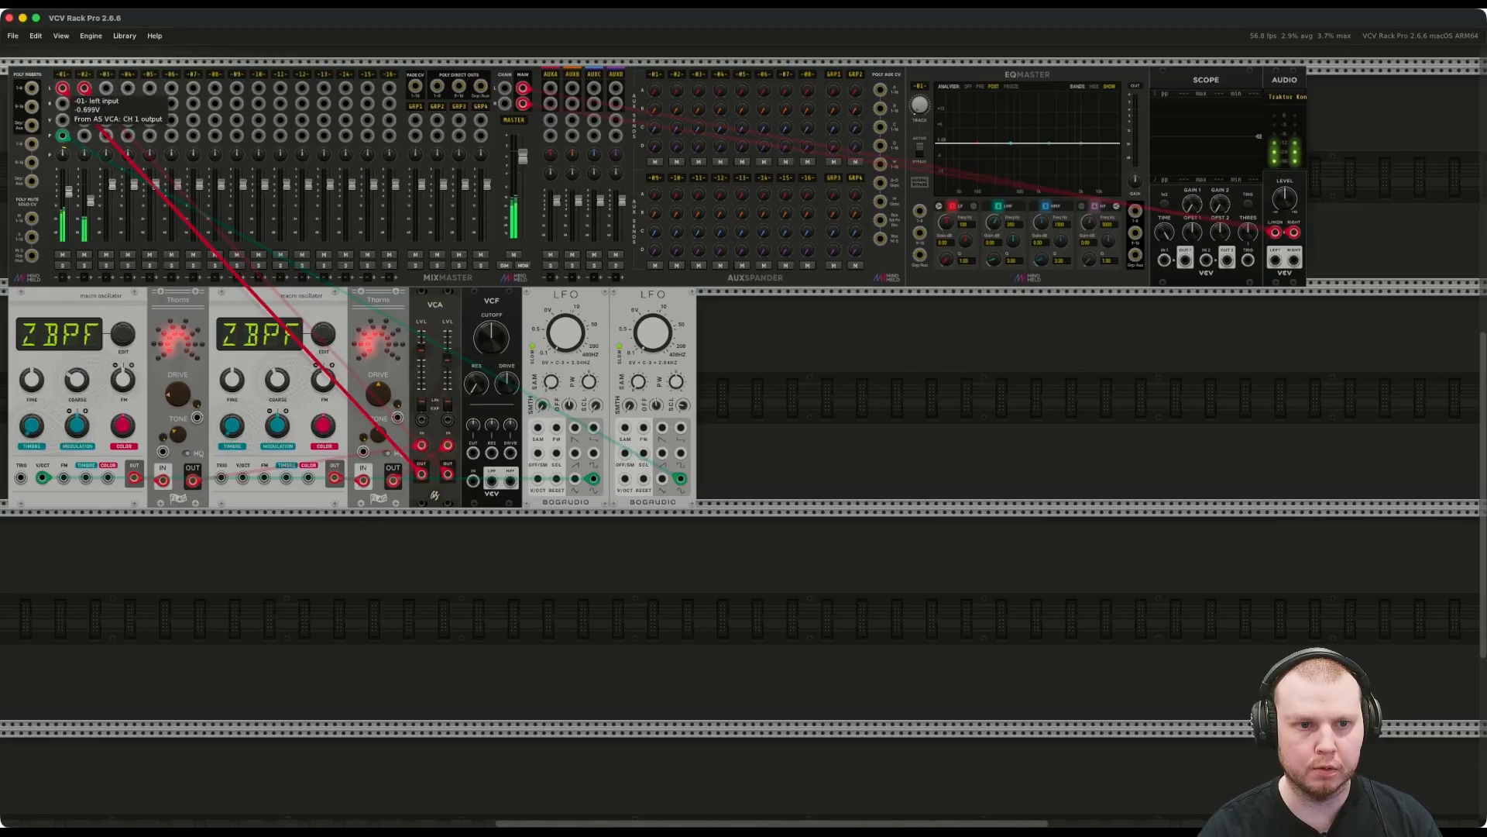
left_click_drag(63, 88, 474, 480)
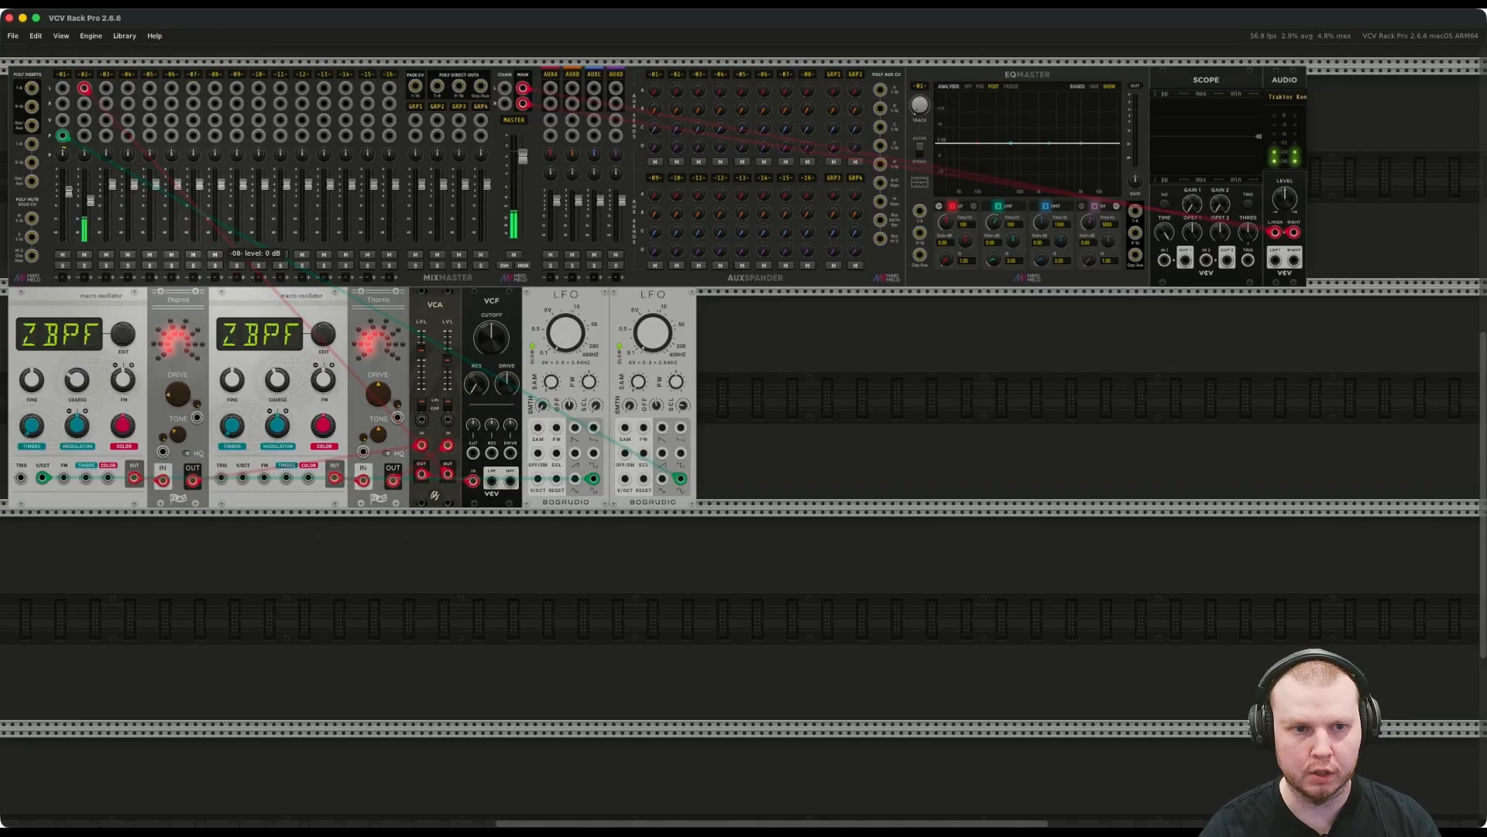
left_click_drag(85, 87, 491, 481)
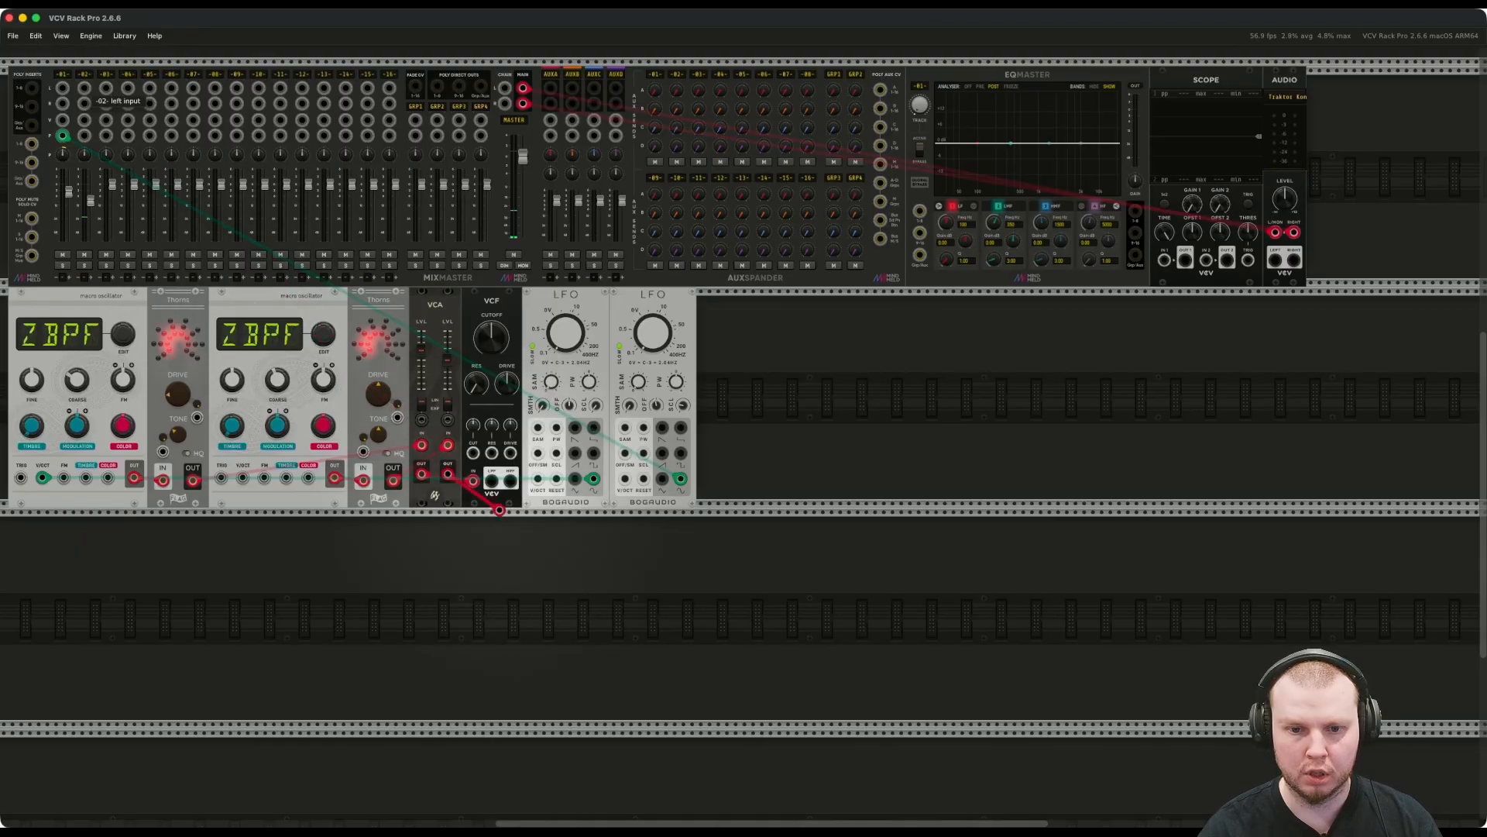
Connect the VCF's lowpass output to mixer track 1's left input with an Audio cable, and raise the cutoff frequency.
right_click(491, 480)
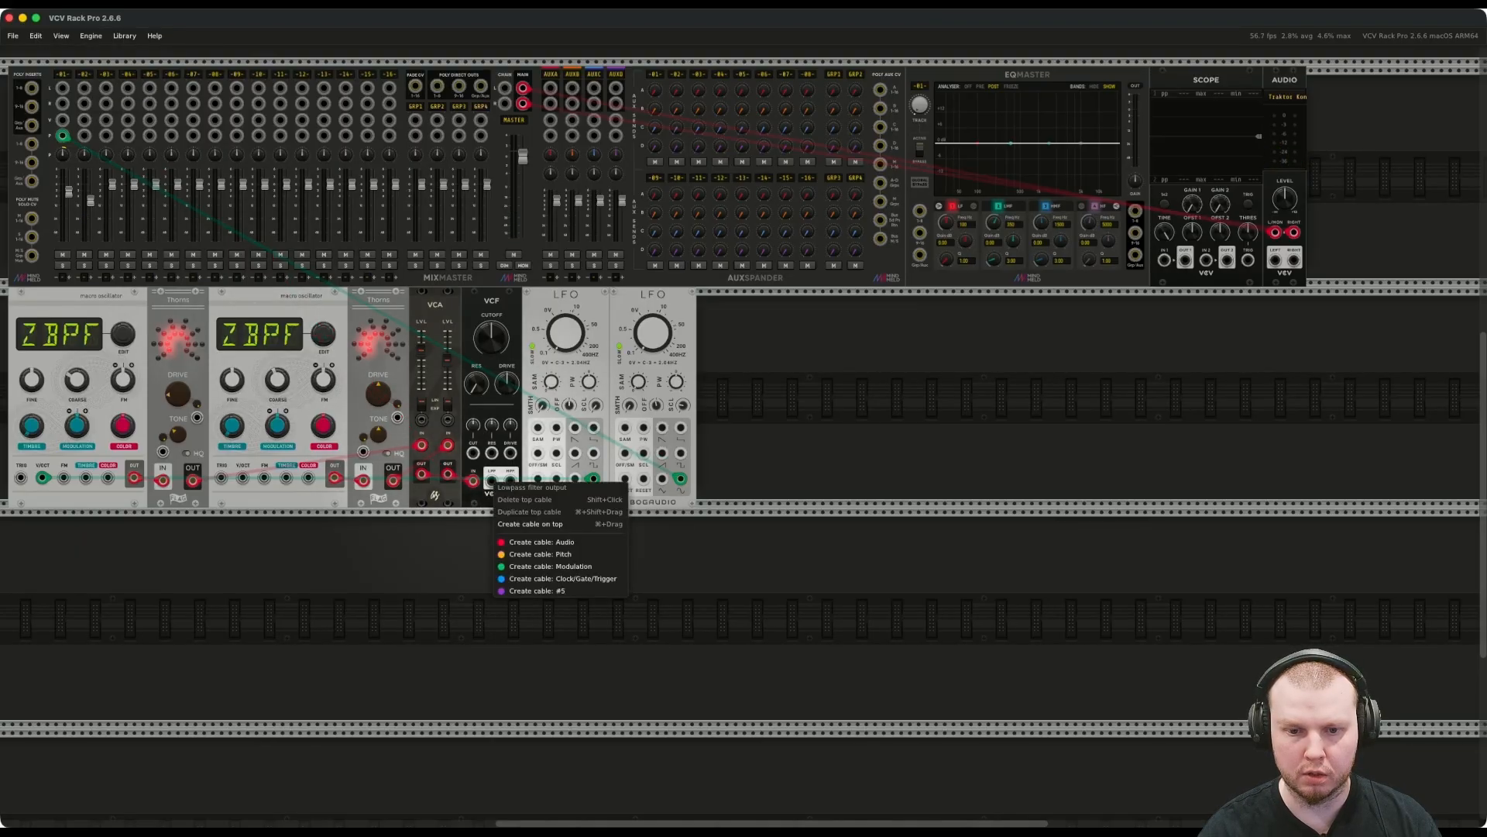
left_click(543, 541)
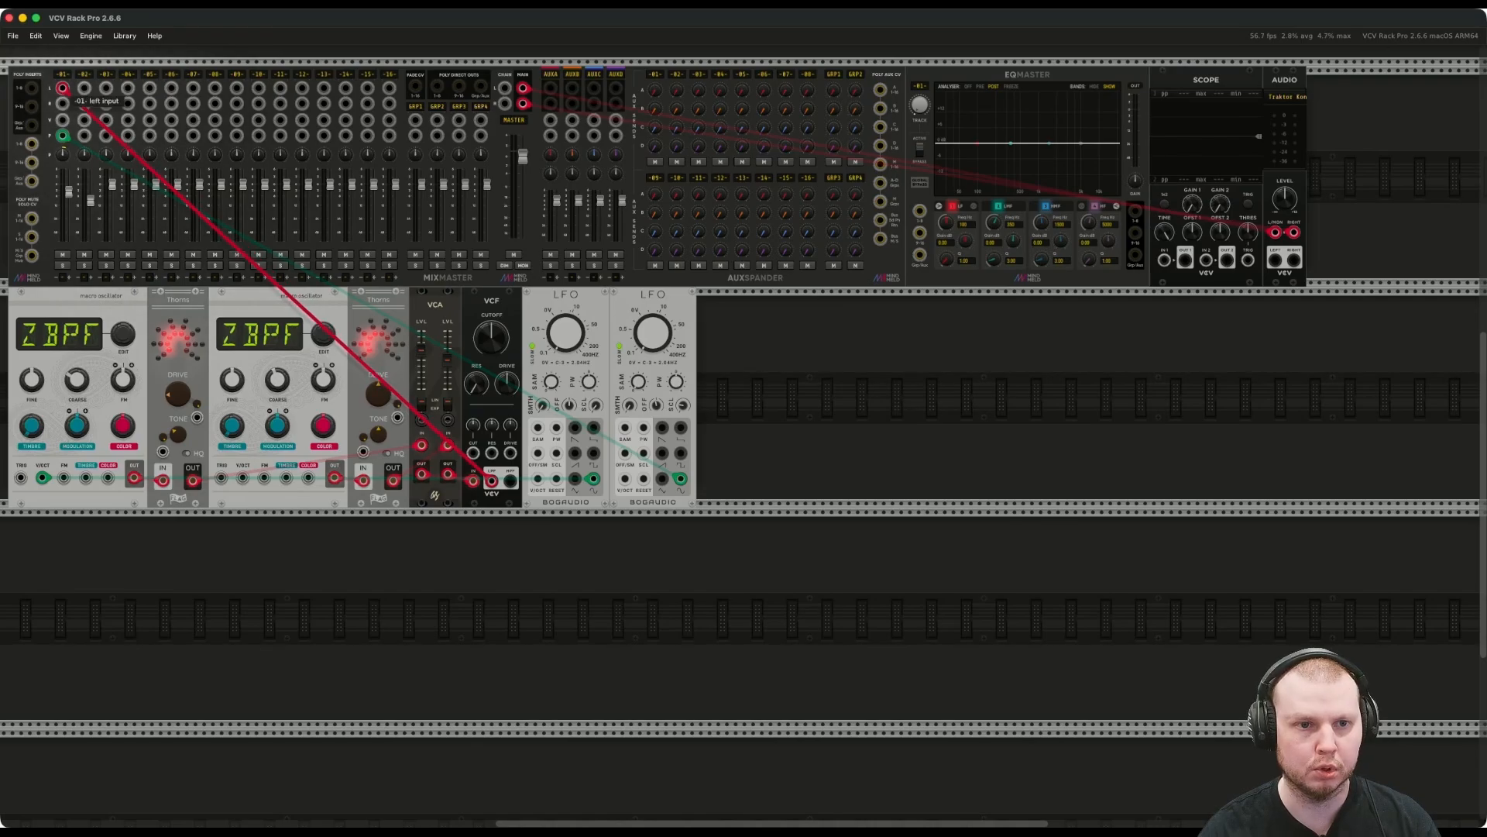
left_click(62, 88)
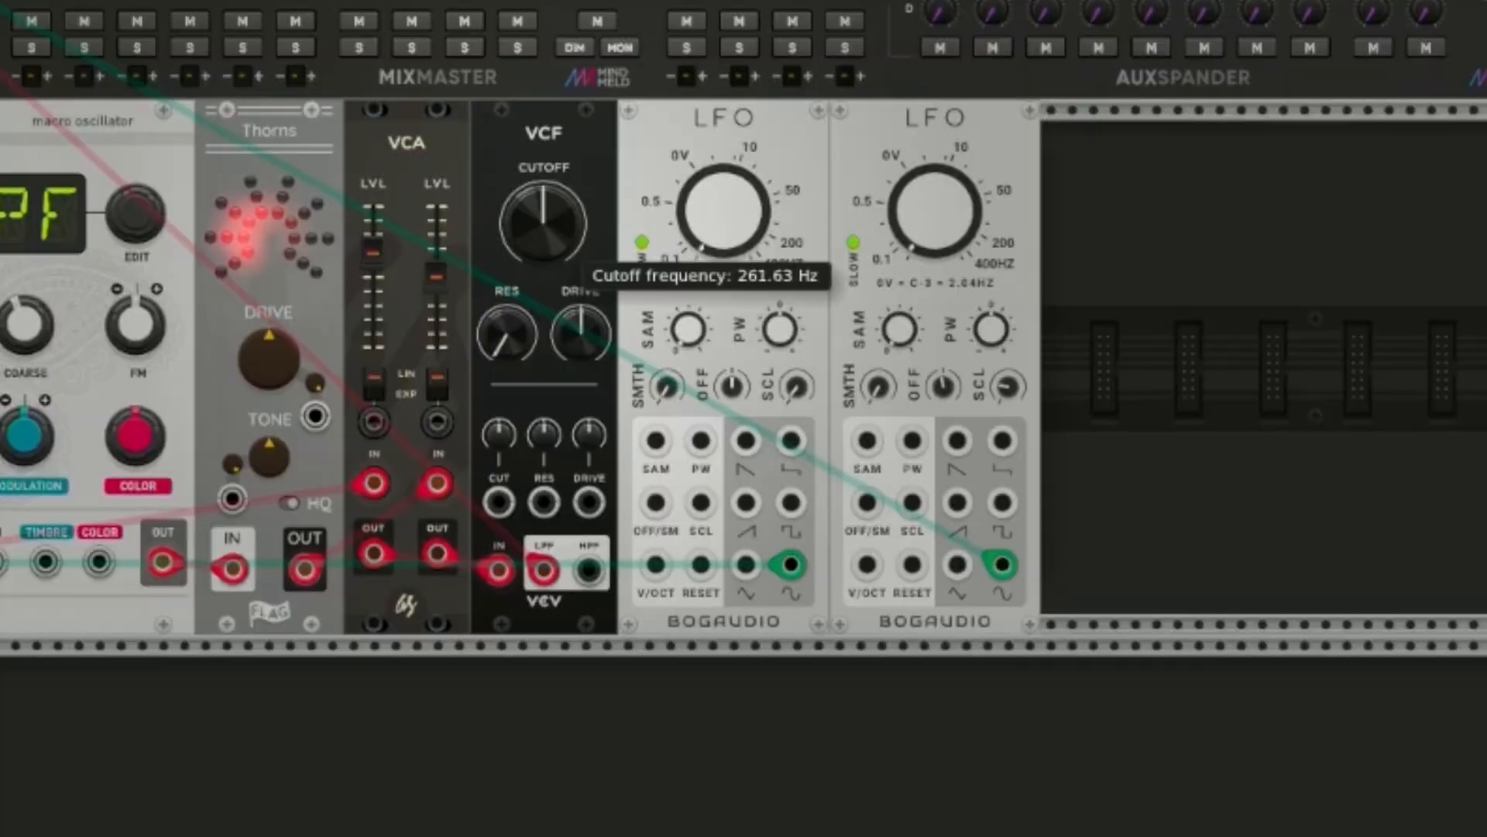
left_click_drag(499, 343, 499, 333)
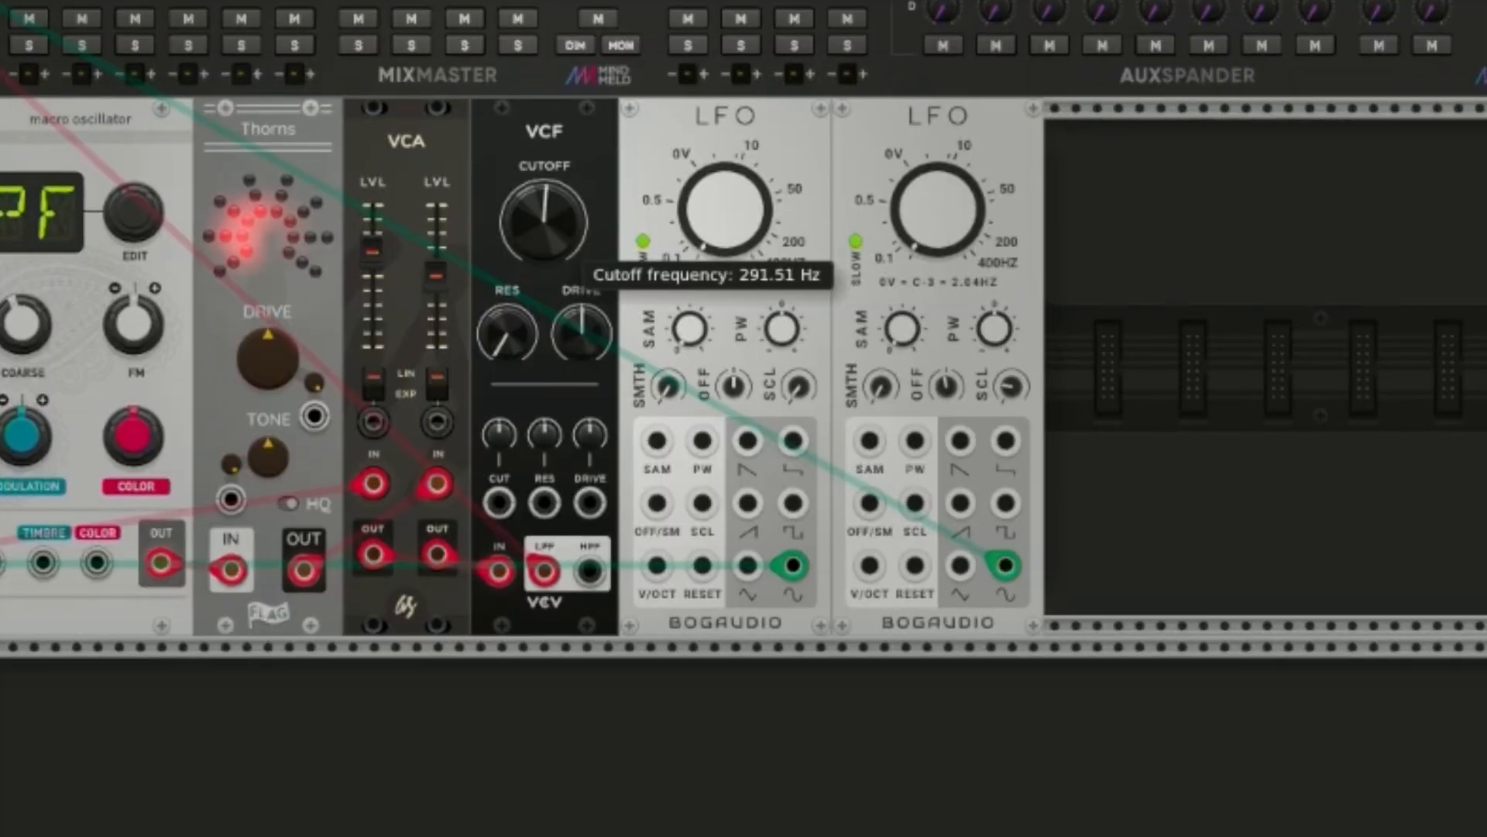
left_click_drag(544, 221, 544, 204)
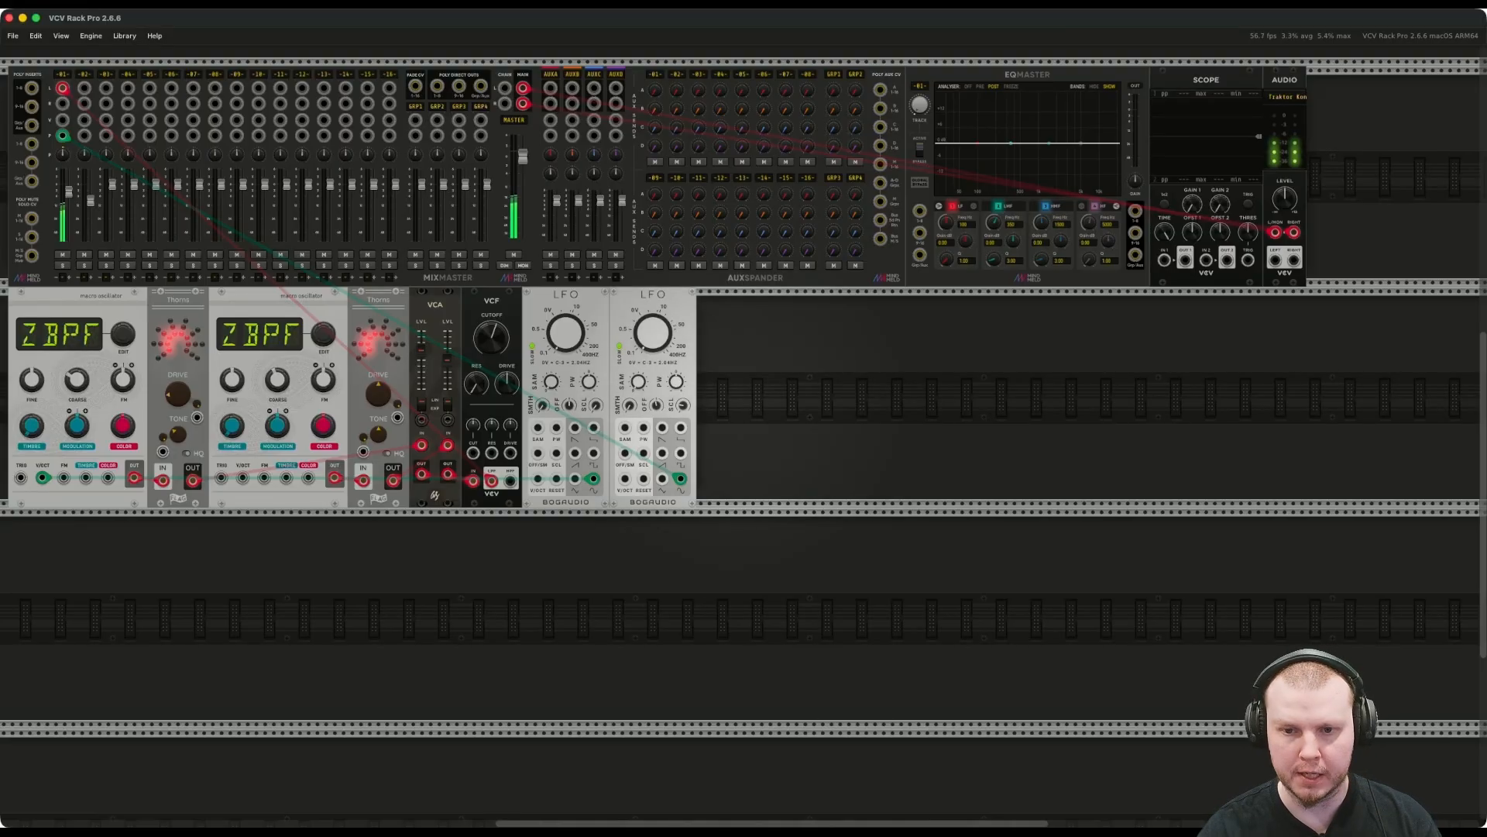
Search the module library for a phaser and add the Surge XT Phaser after the second LFO.
key("Return")
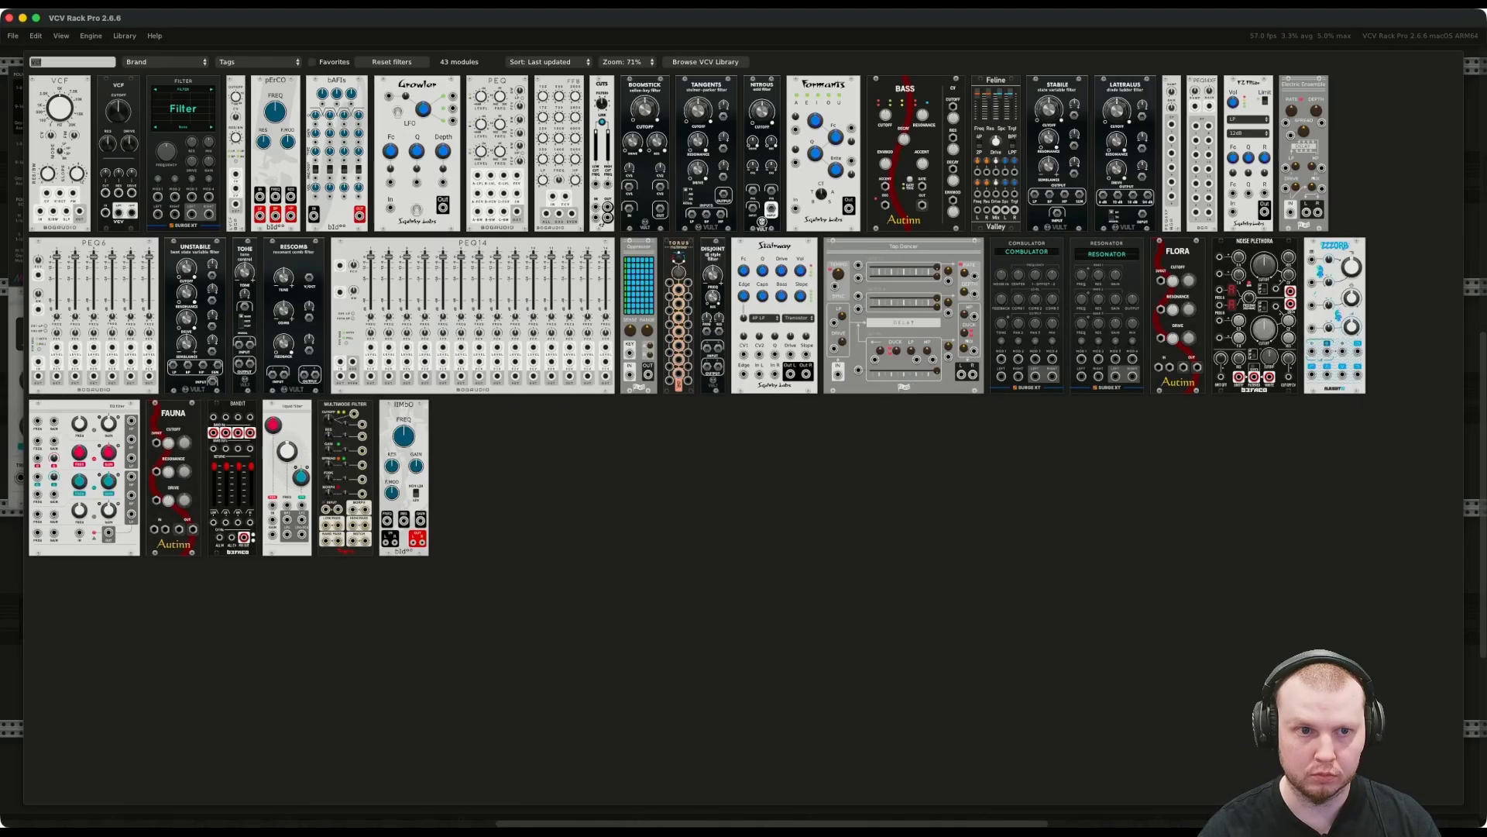
type("phas")
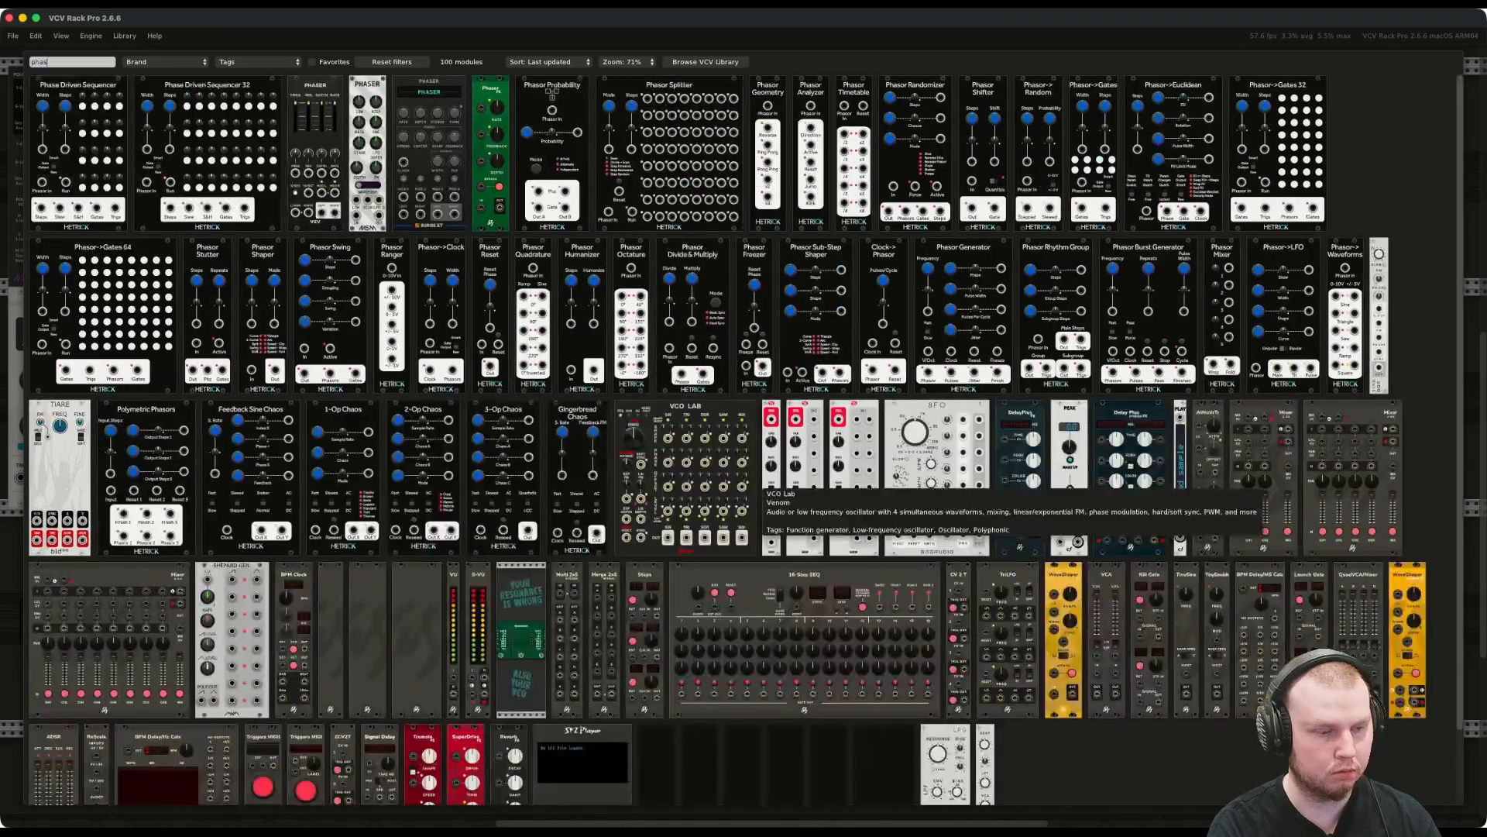
type("er")
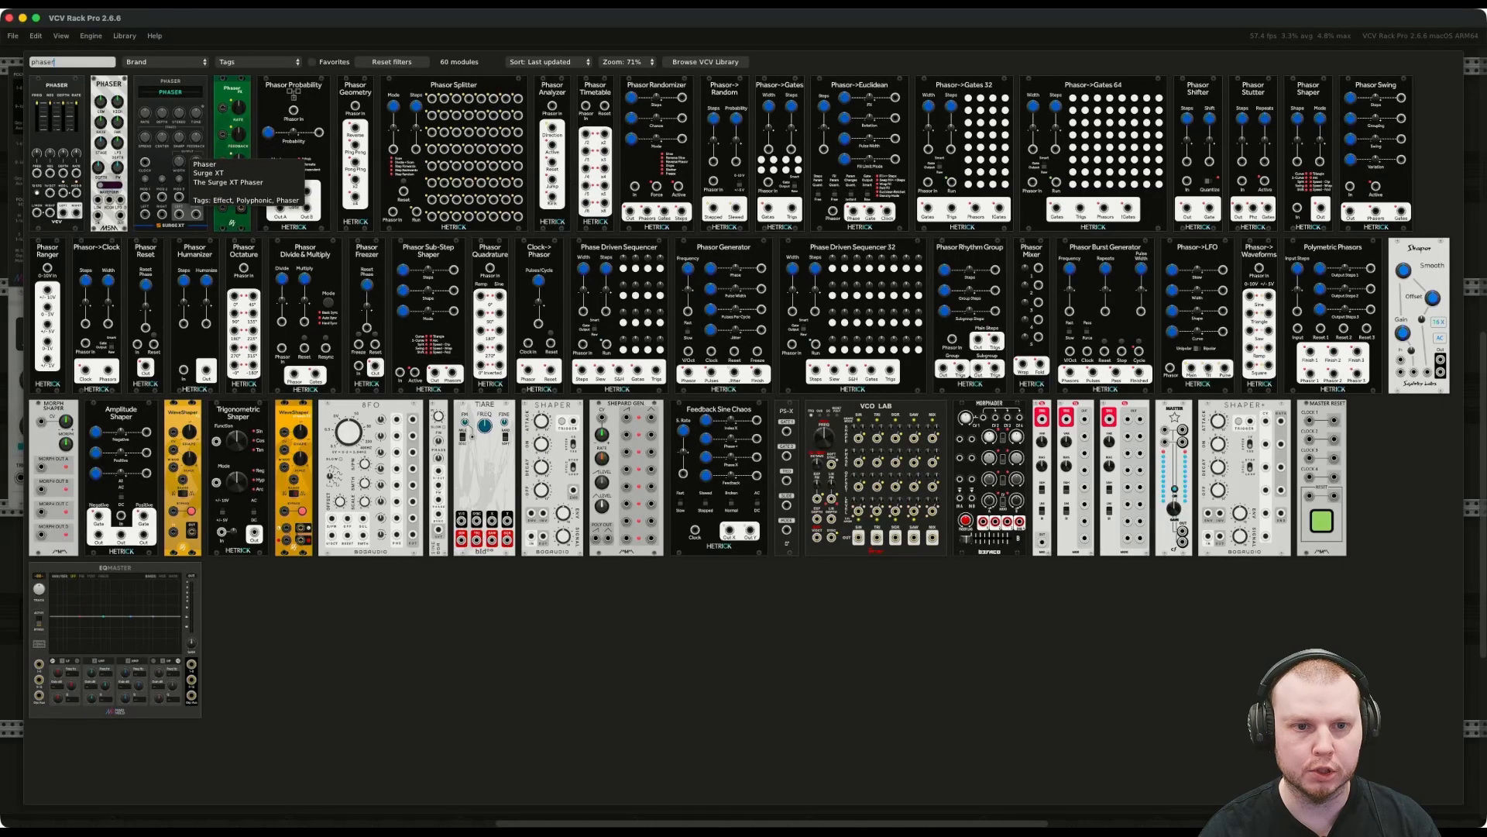
left_click(180, 141)
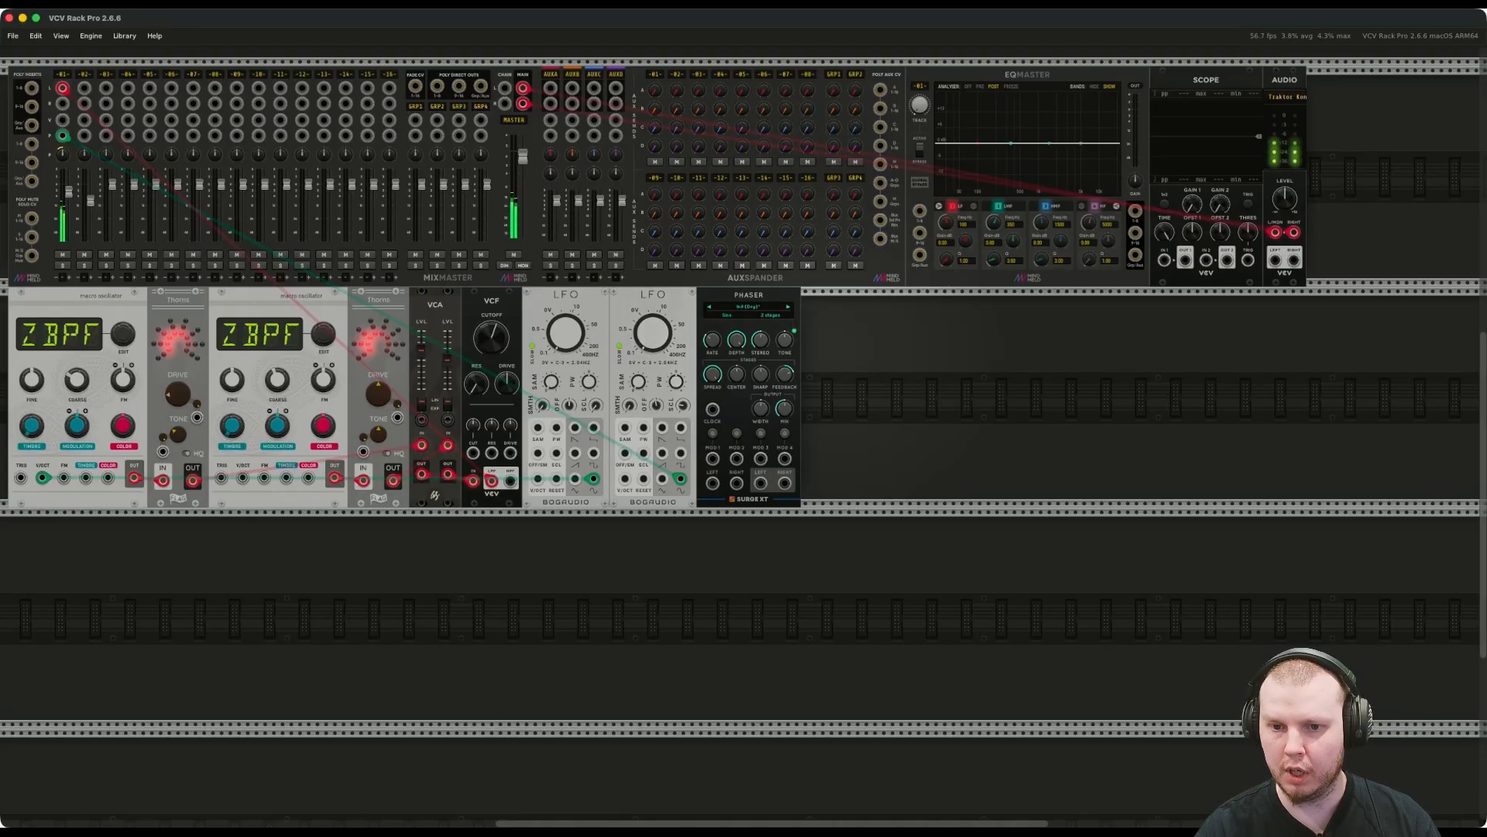
Add the MSM Noise module directly beside the Phaser and set its theme to Night Mode.
right_click(832, 371)
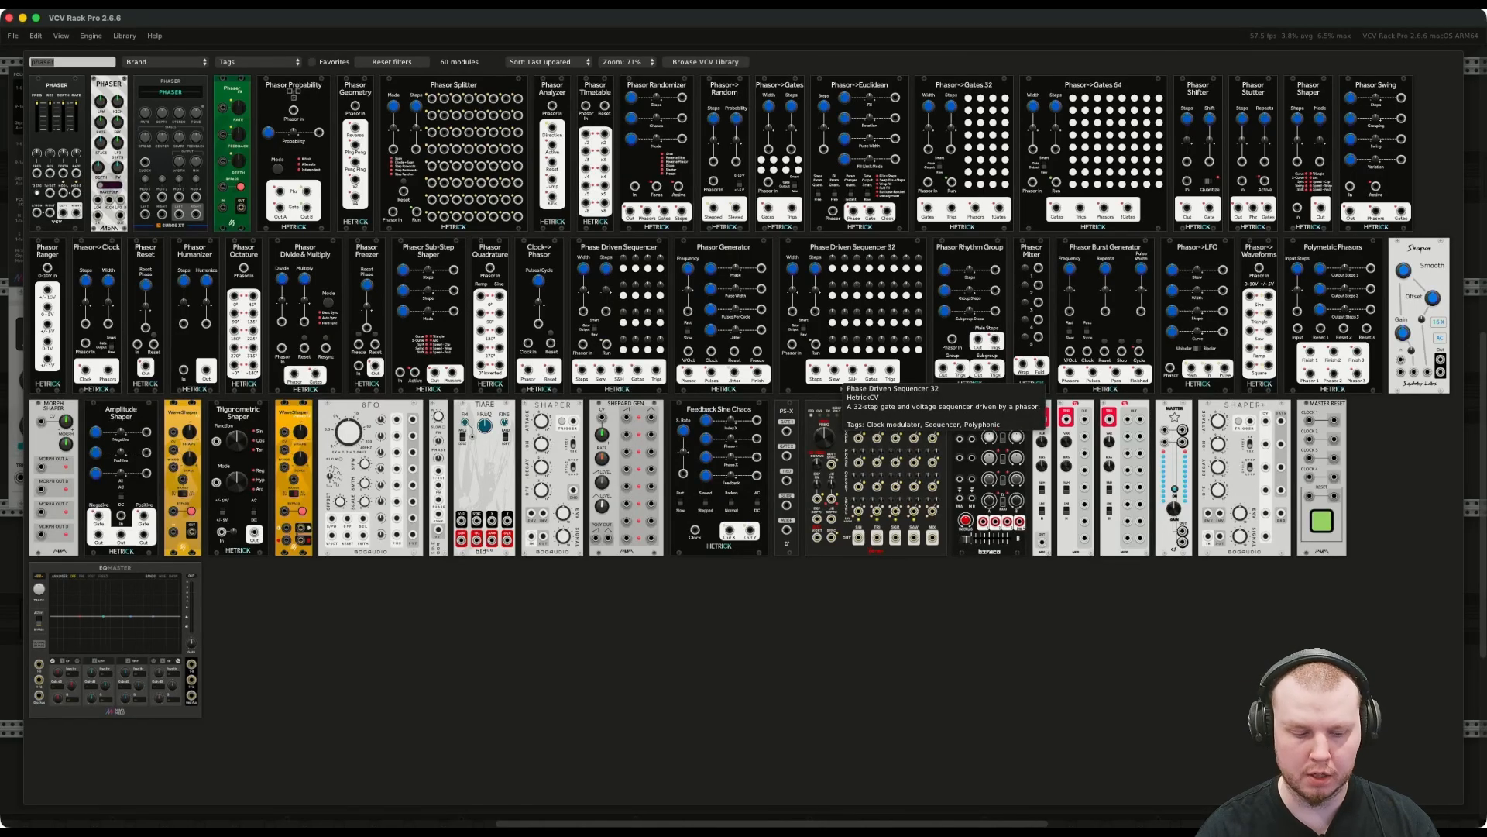
type("noise")
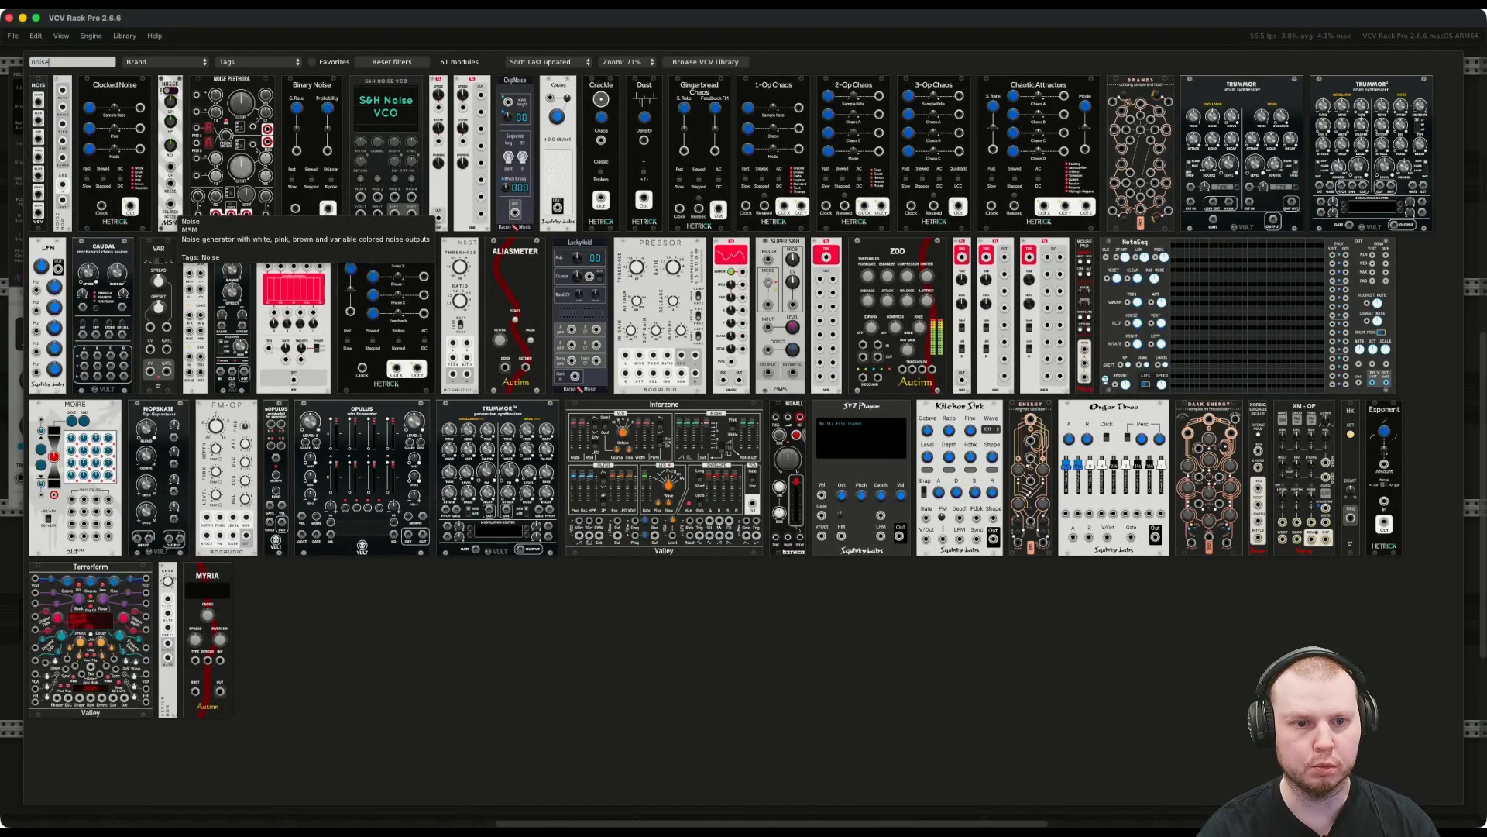
left_click(172, 210)
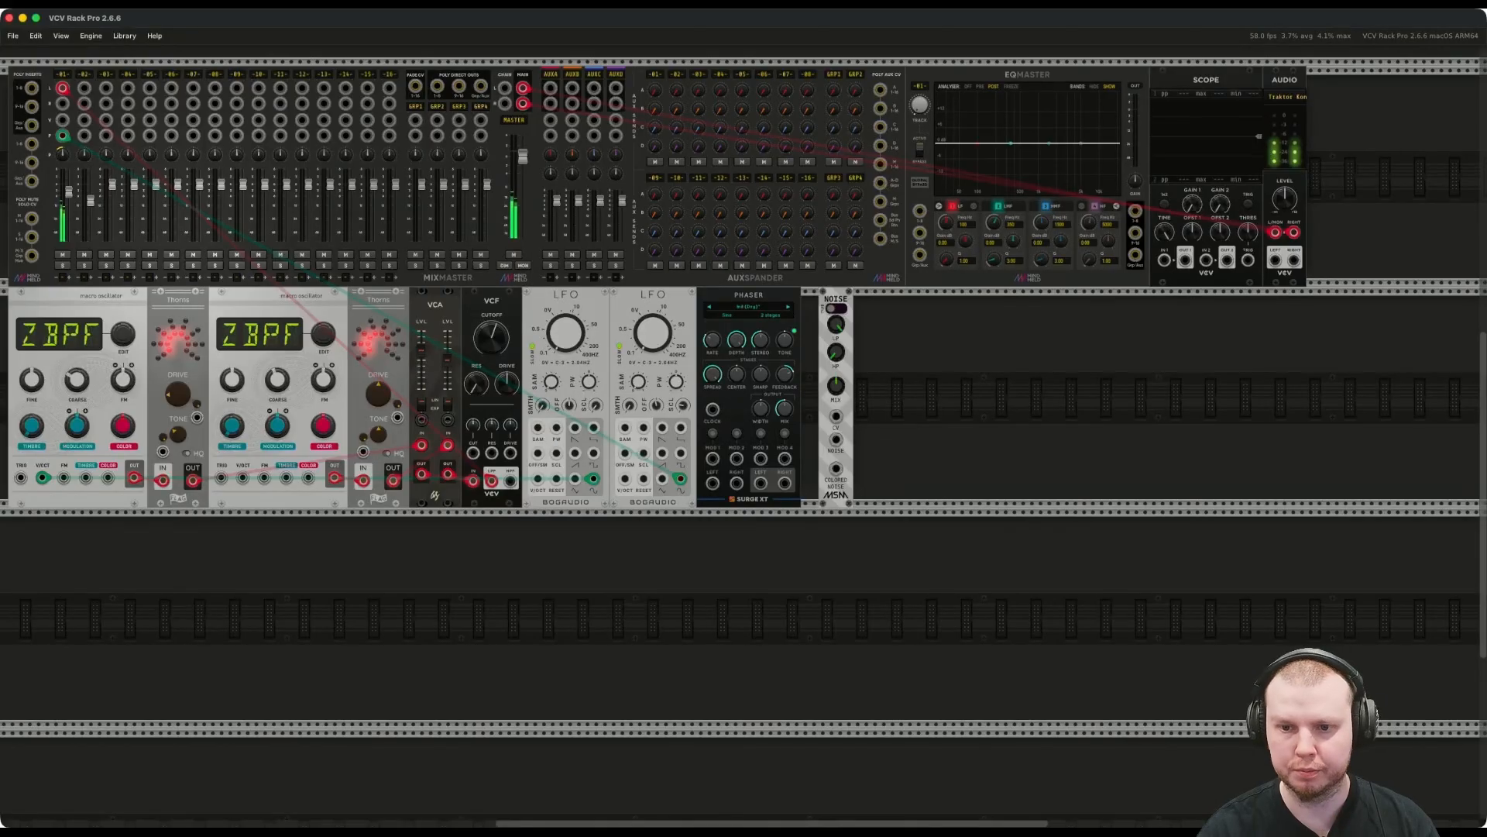
left_click_drag(836, 299, 819, 300)
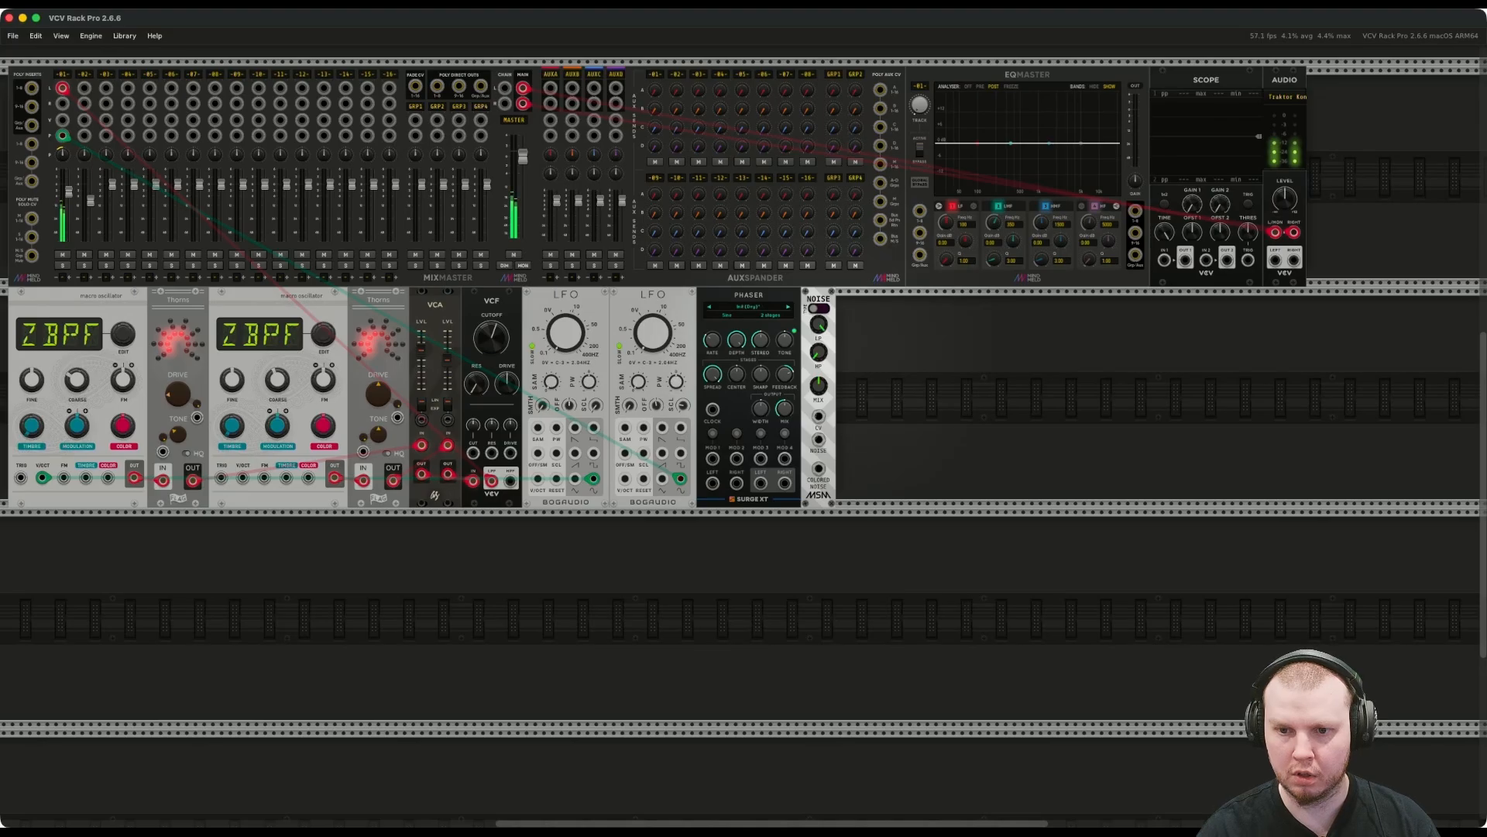
right_click(827, 342)
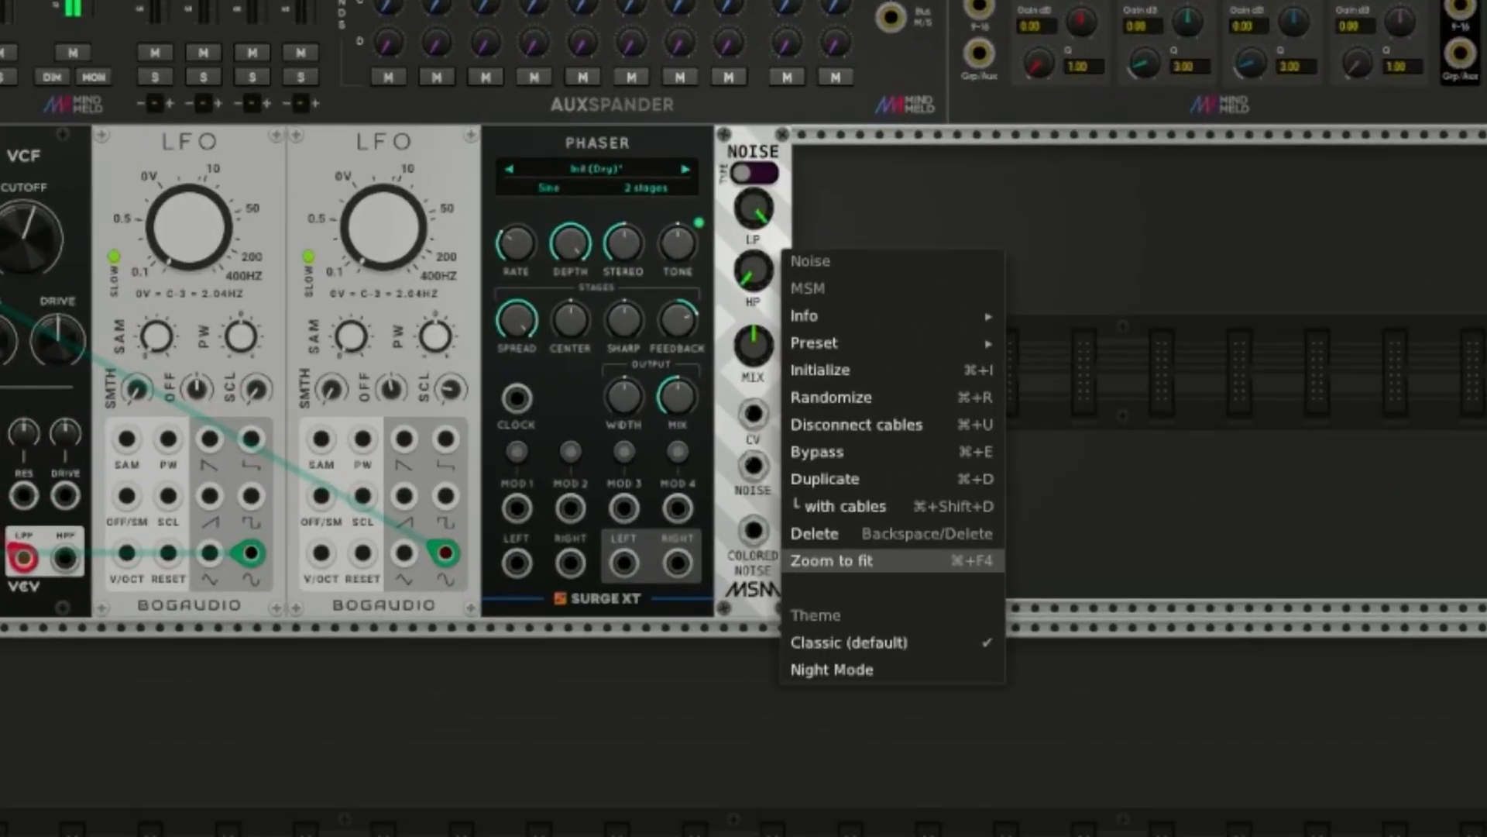
left_click(831, 669)
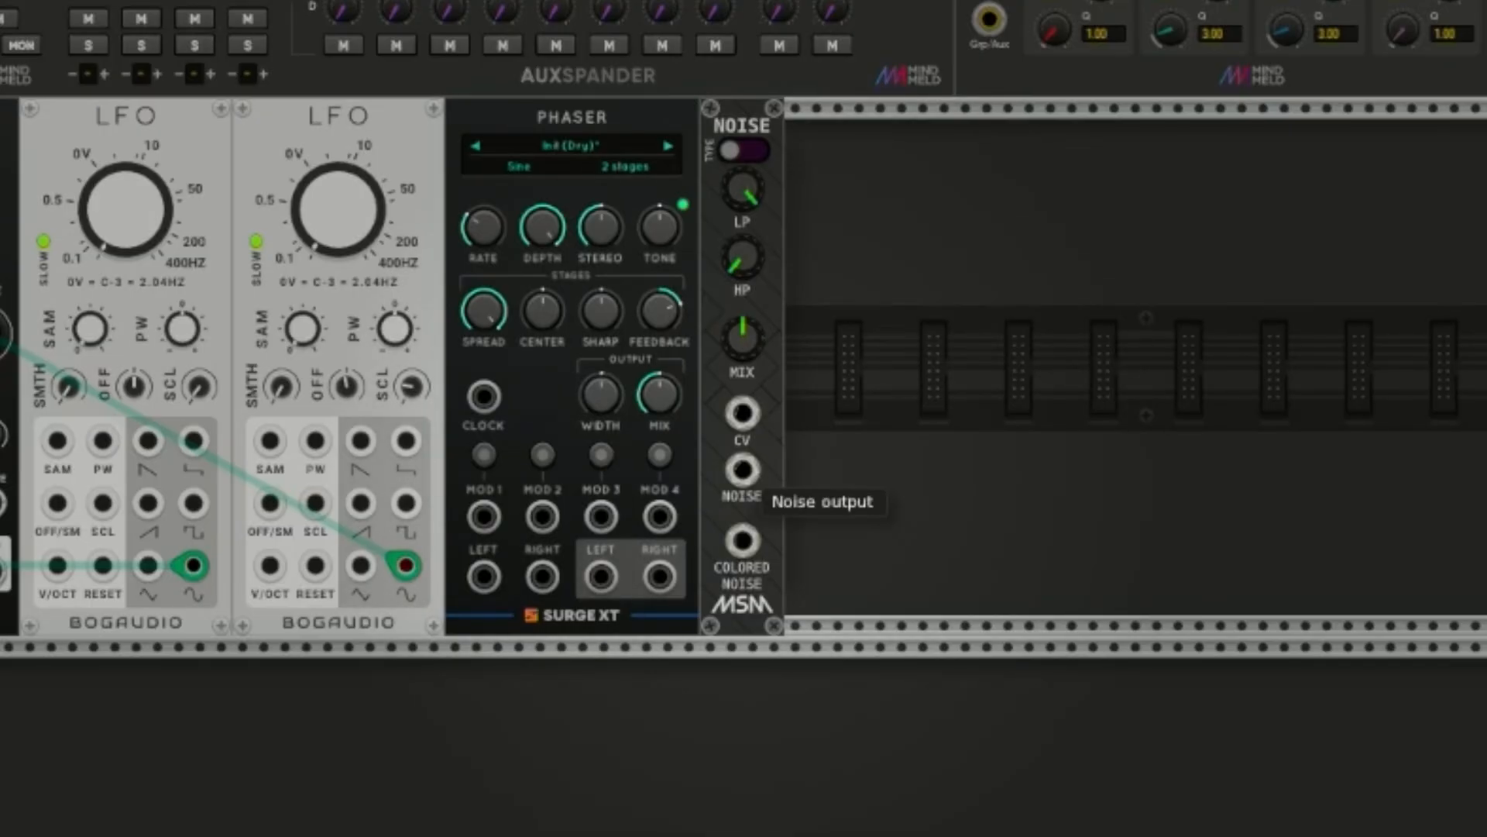
Connect the Noise module's noise output to the Phaser's left input with an Audio cable.
right_click(744, 473)
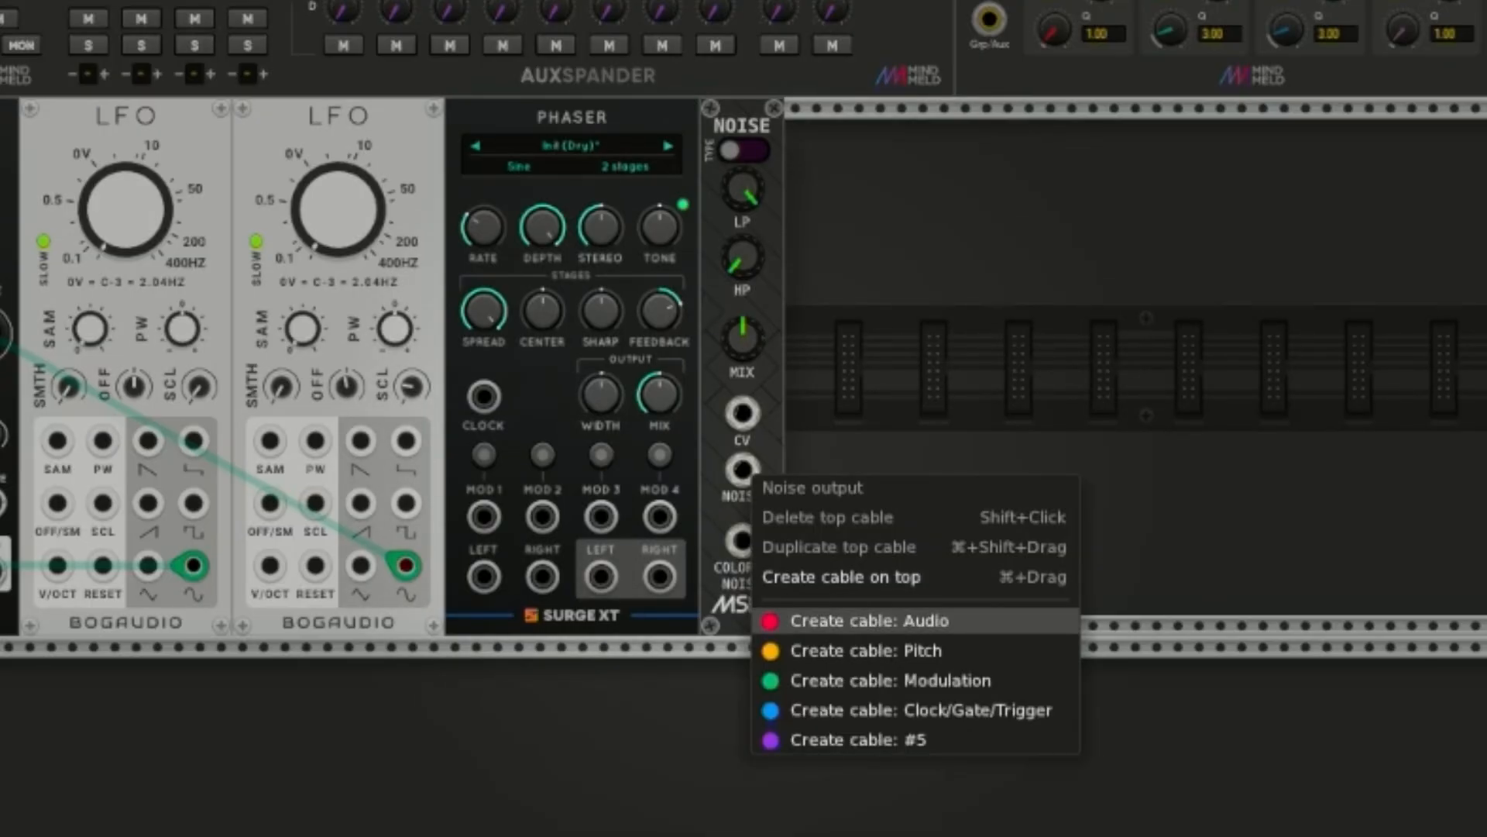
left_click(814, 618)
left_click(484, 576)
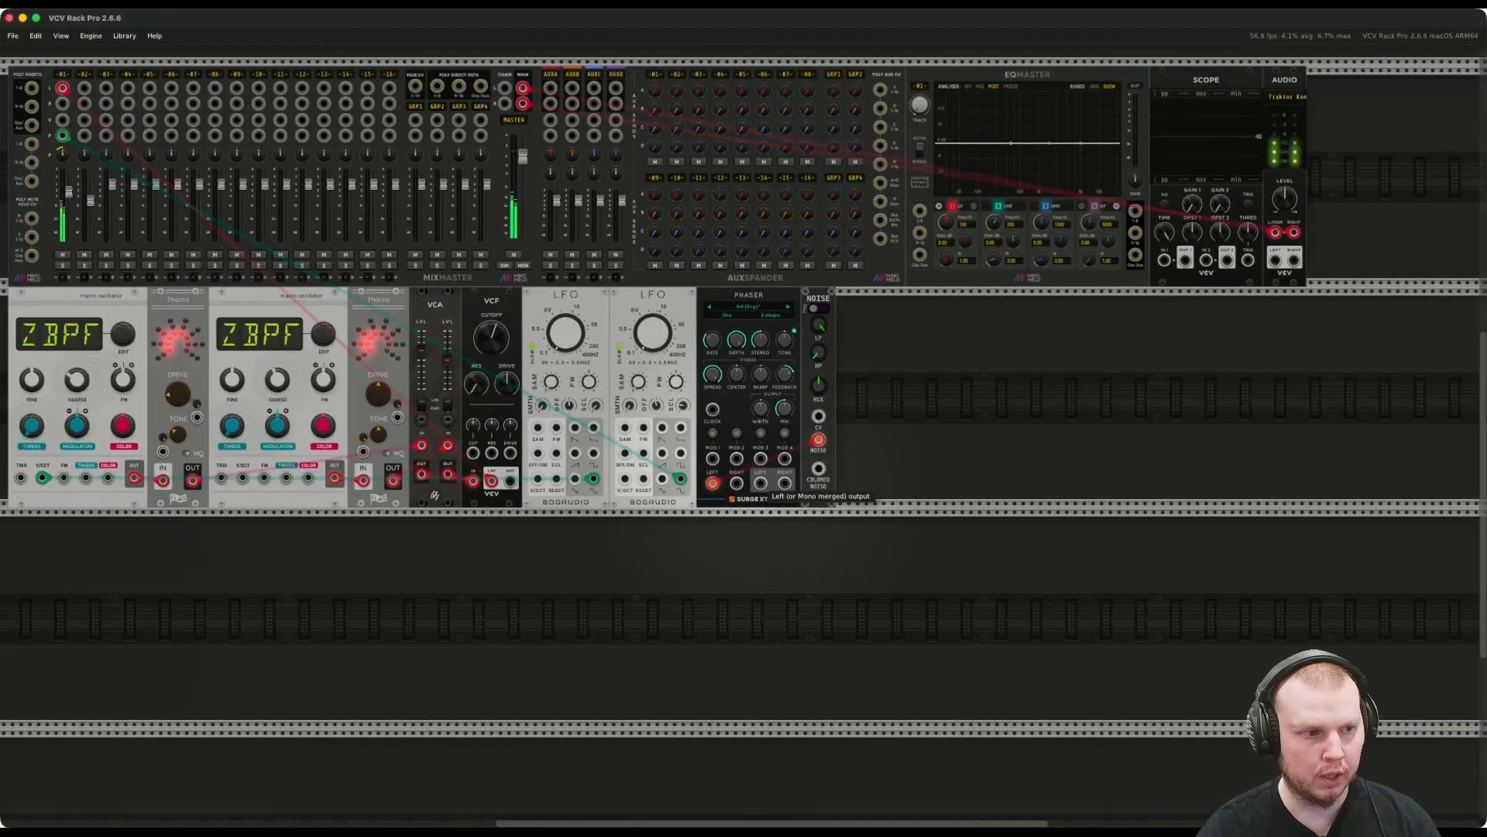
Add a second VCV VCF to the second row, directly after the Noise module.
right_click(874, 404)
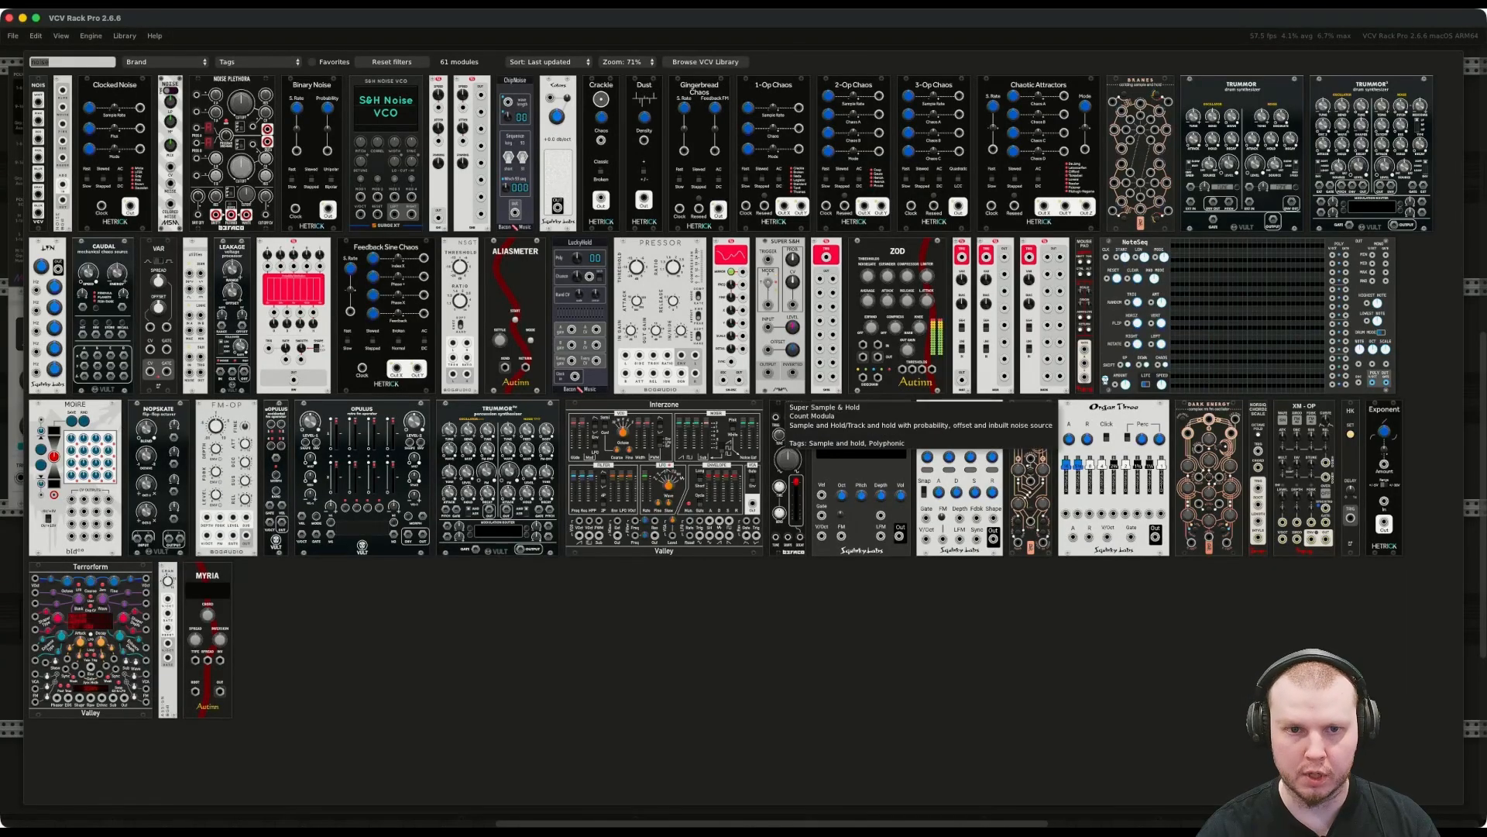
key("BackSpace")
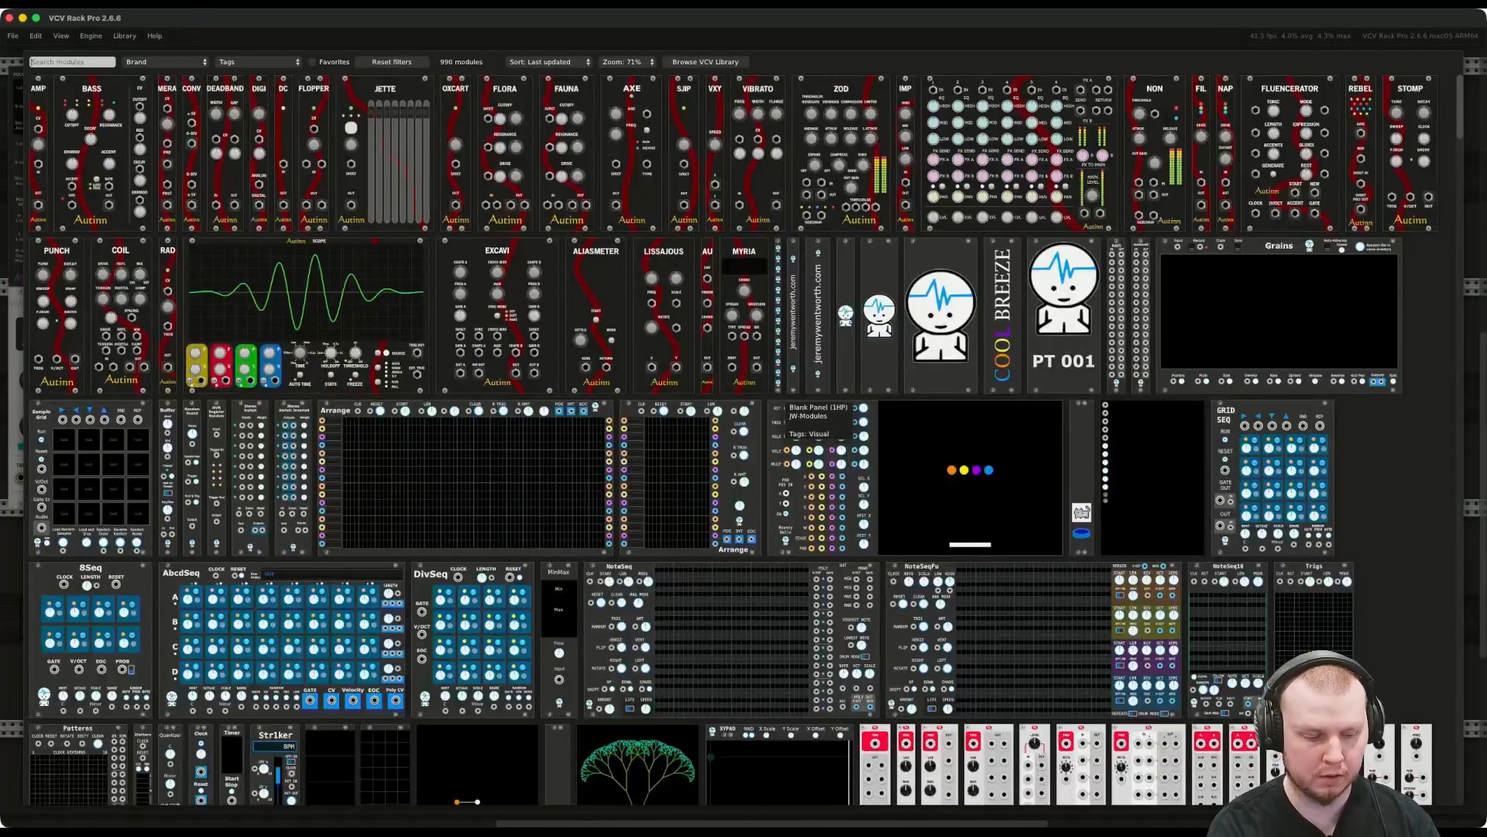
type("vcf")
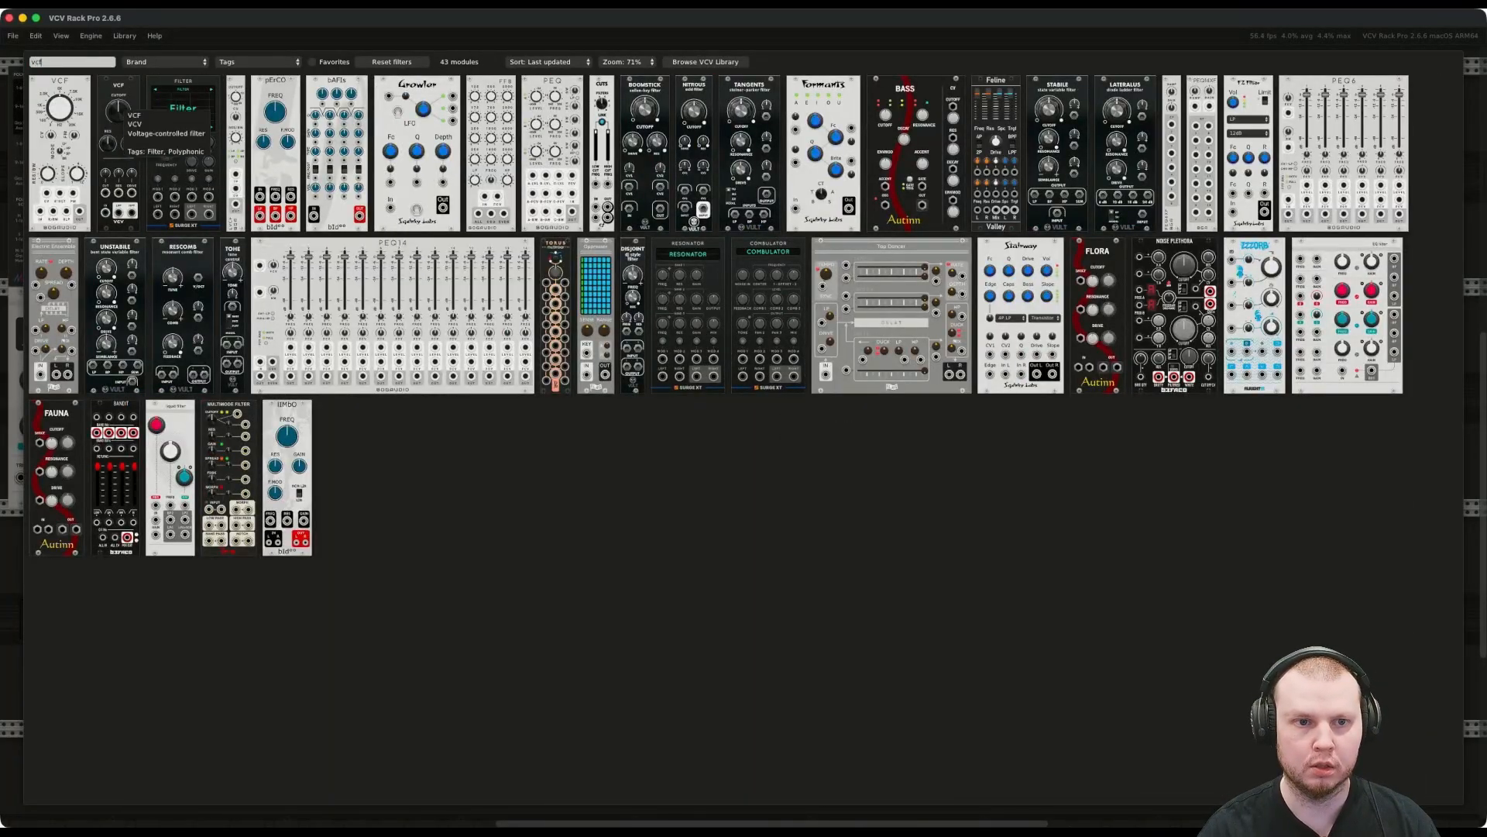
left_click(119, 116)
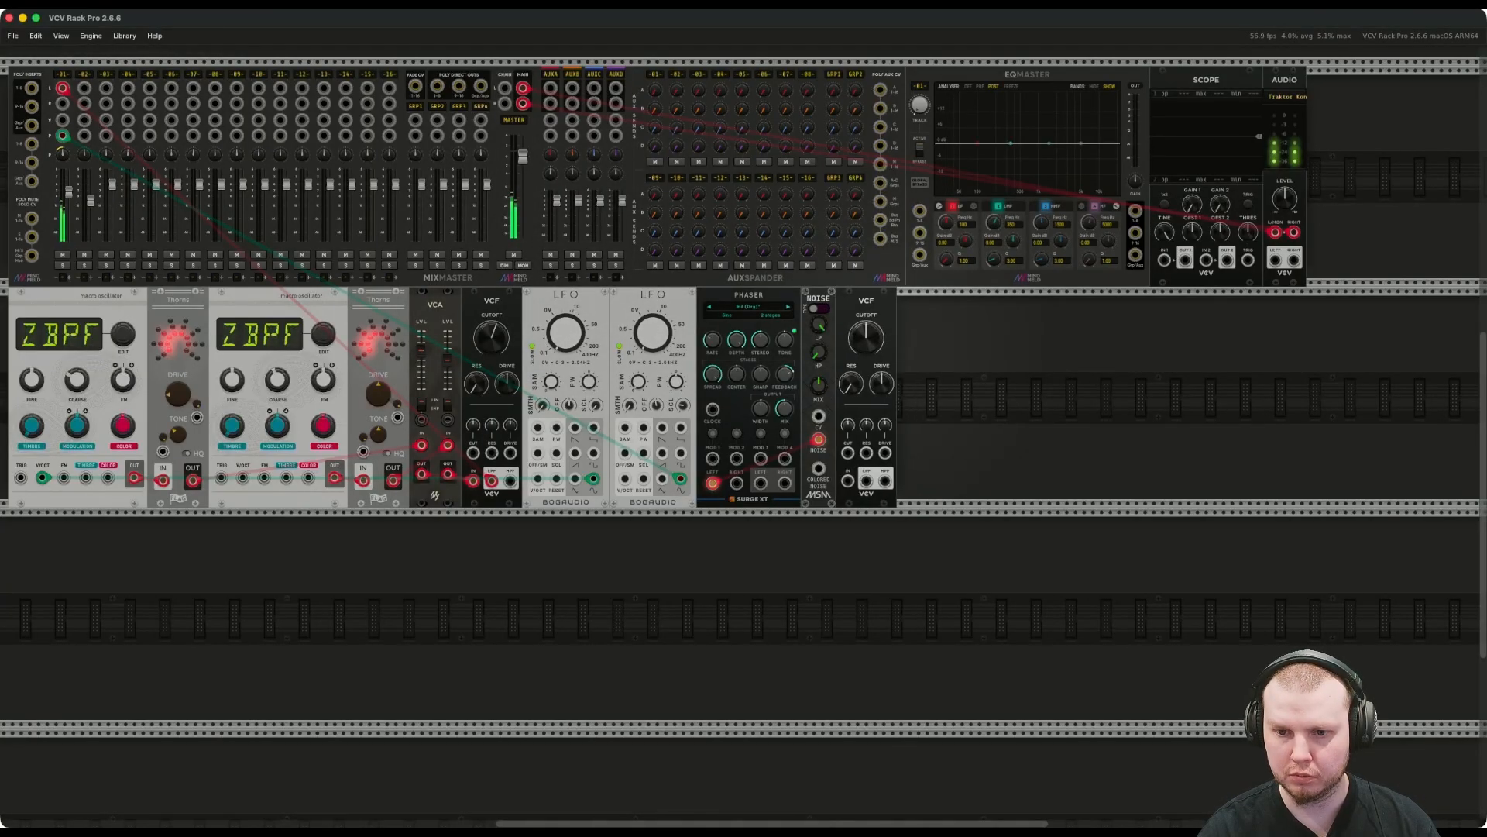
Connect the Phaser's left output to the second VCF's audio input with an Audio cable.
right_click(761, 482)
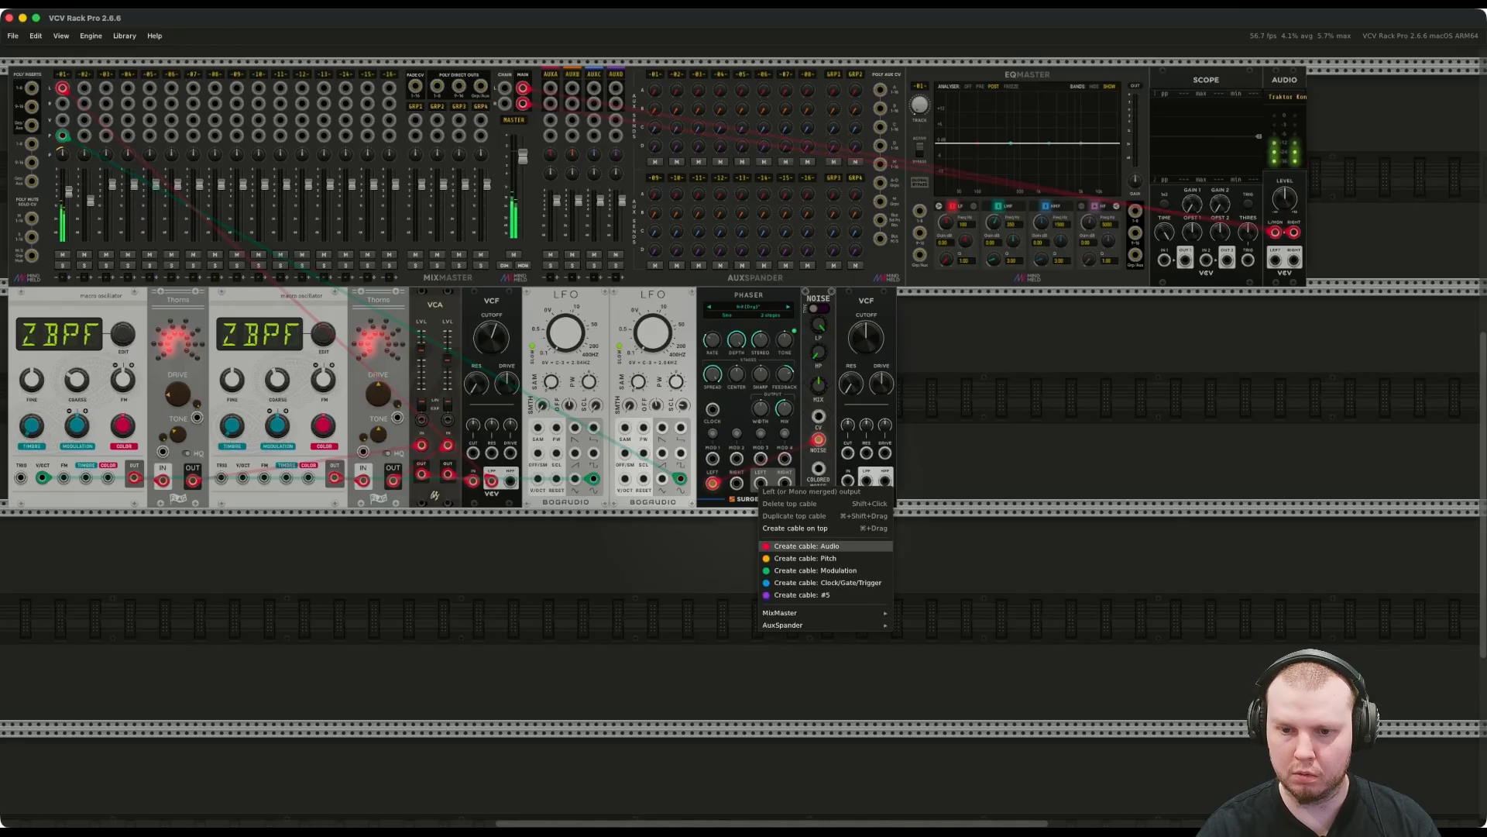
left_click(806, 545)
left_click(849, 481)
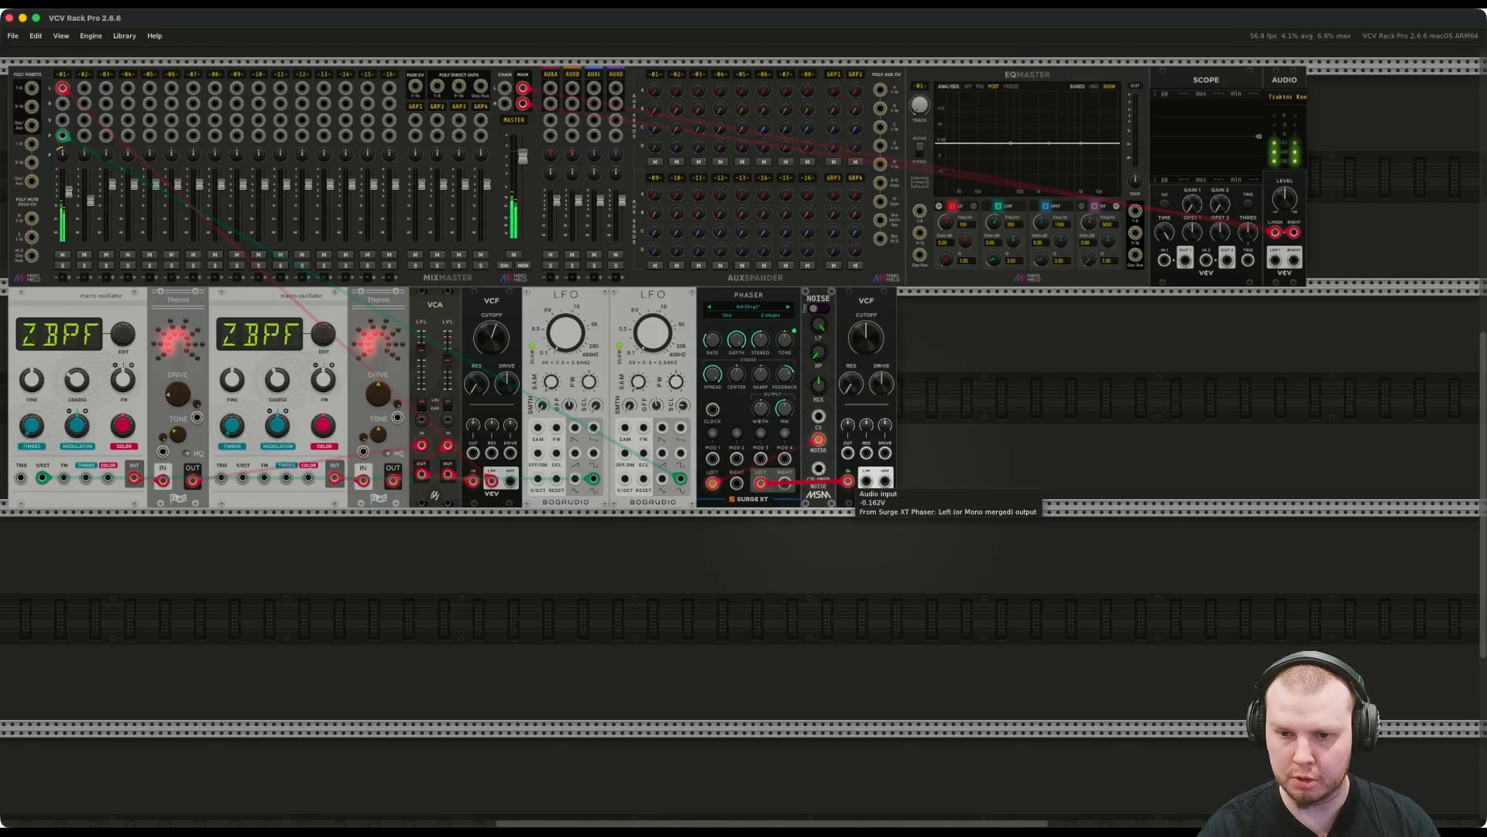
Raise the second VCF's cutoff and connect its lowpass output to MixMaster channel 2's left input with an Audio cable.
mouse_move(866, 338)
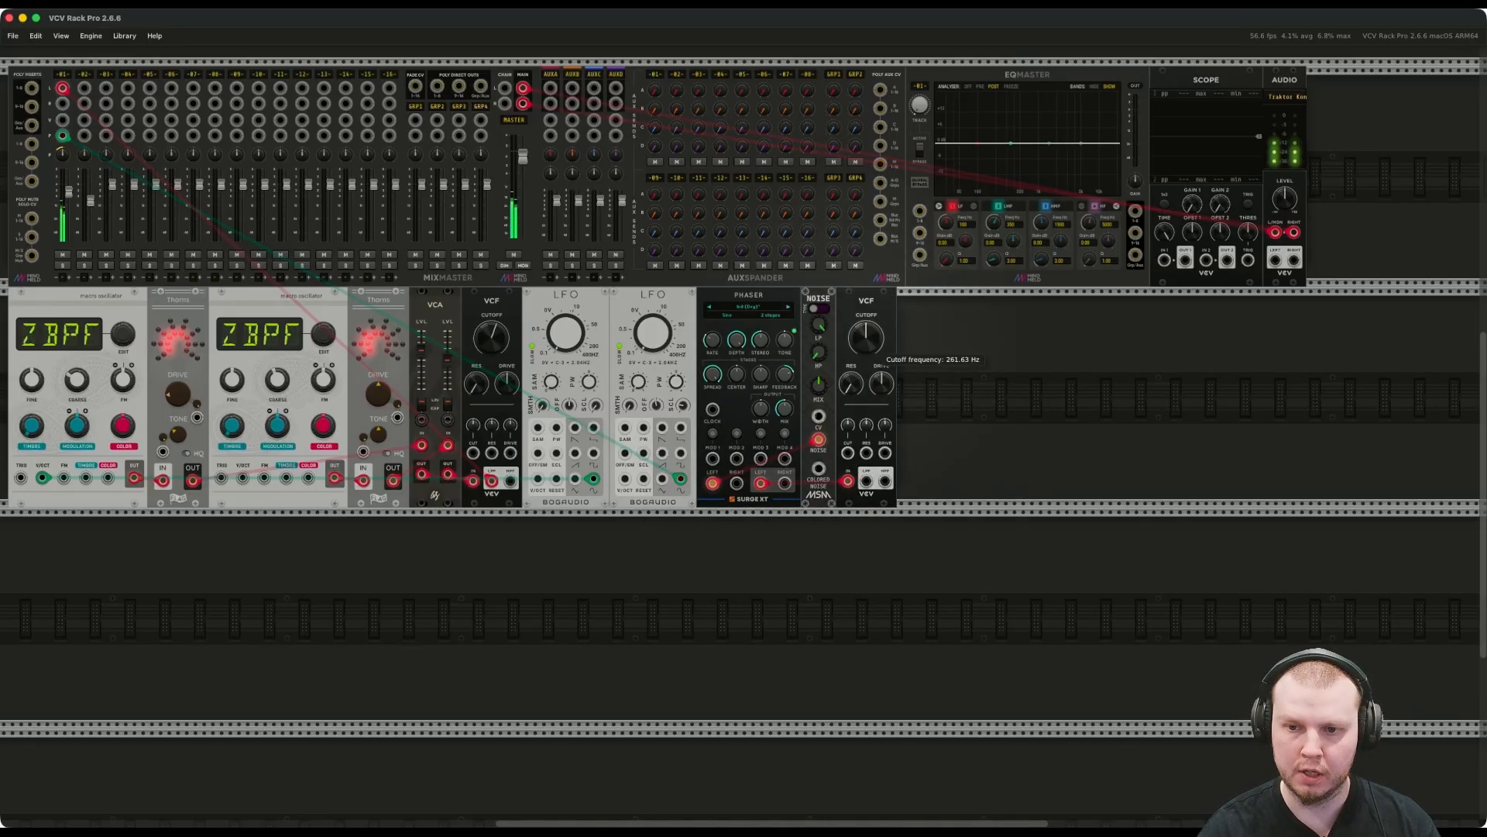
left_click_drag(866, 338, 866, 304)
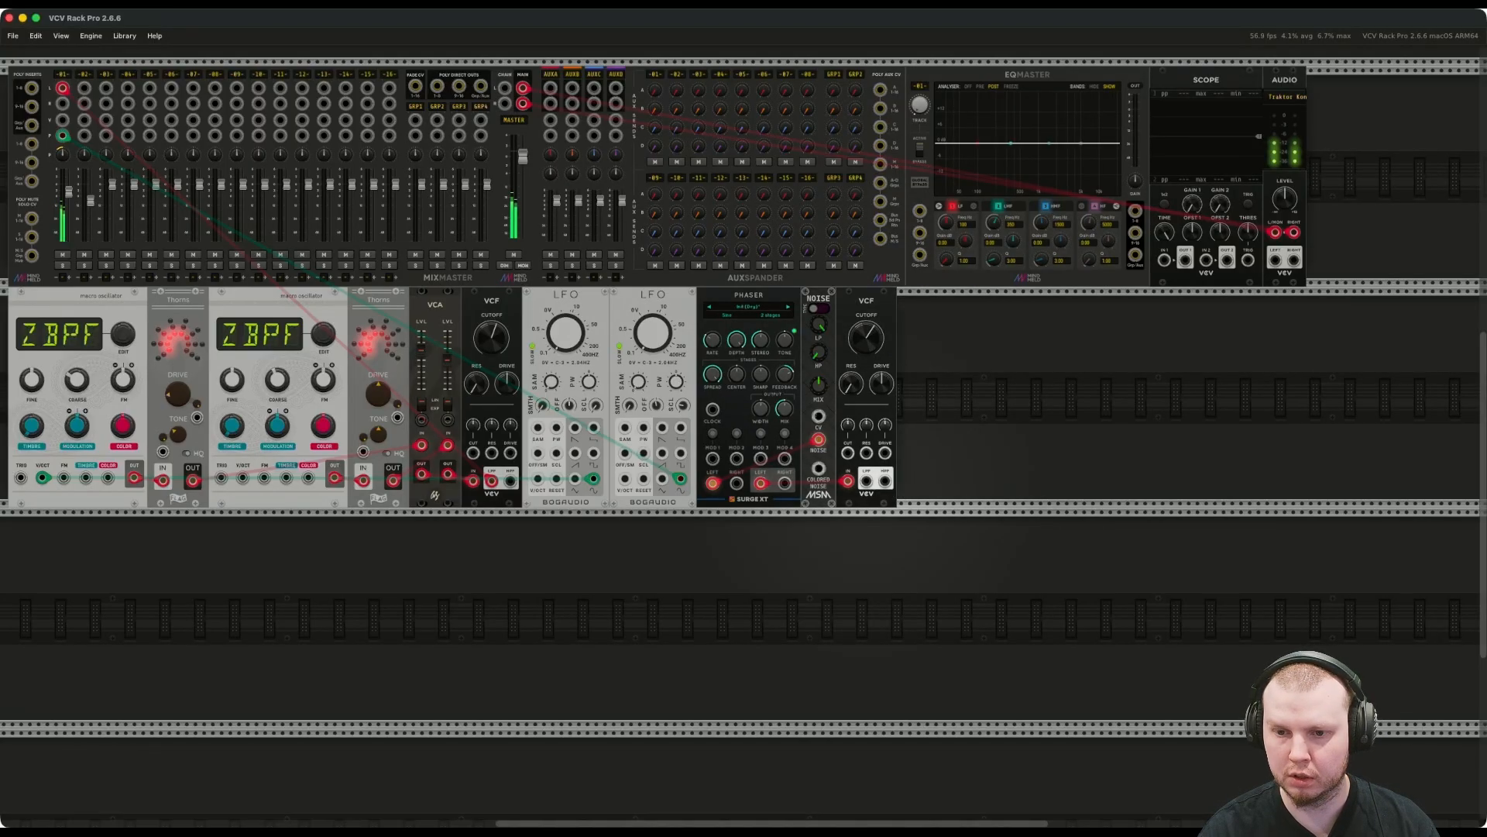
right_click(867, 480)
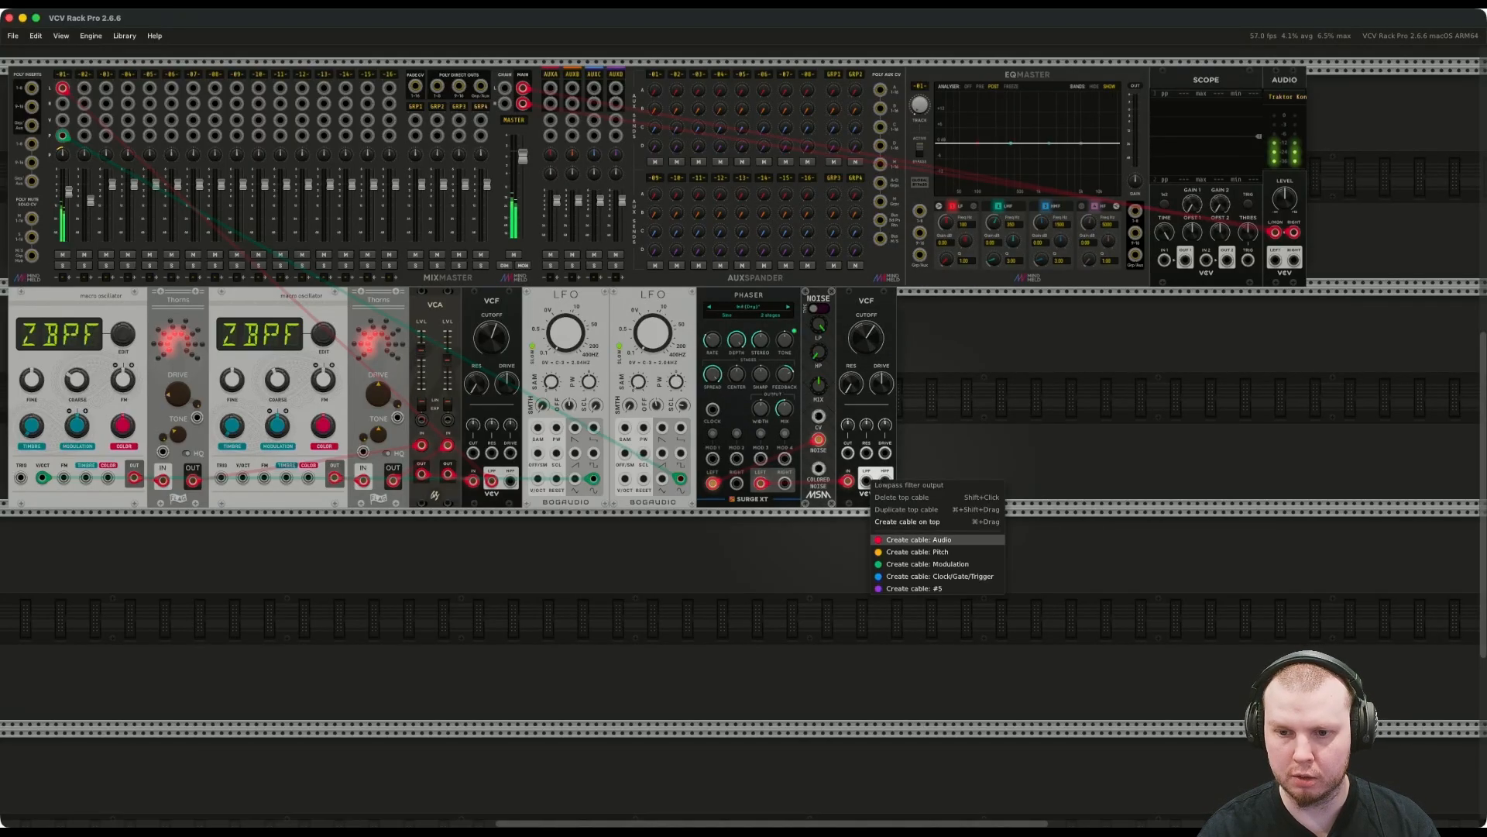
left_click(918, 540)
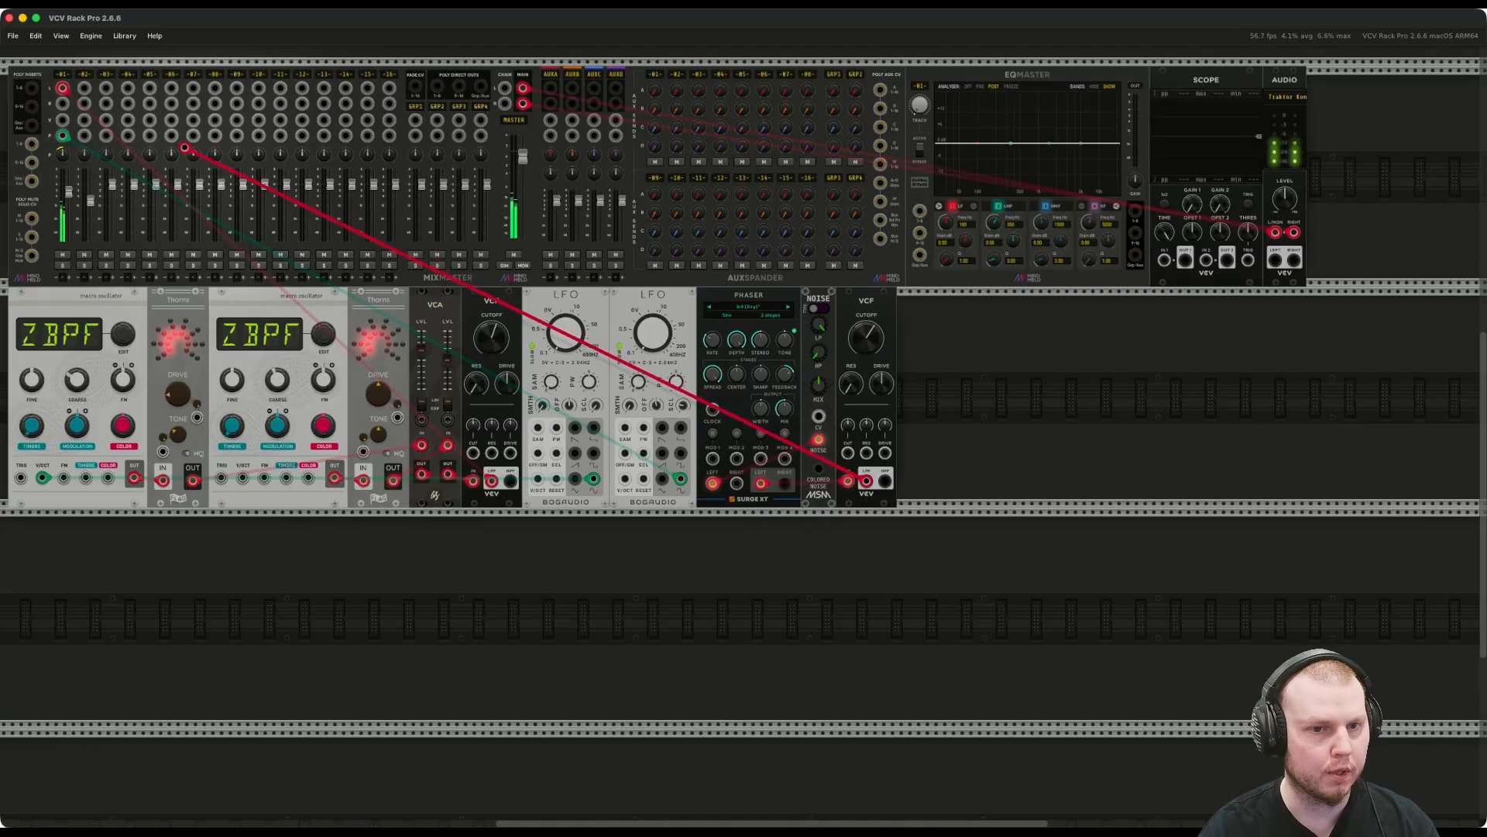
left_click(84, 88)
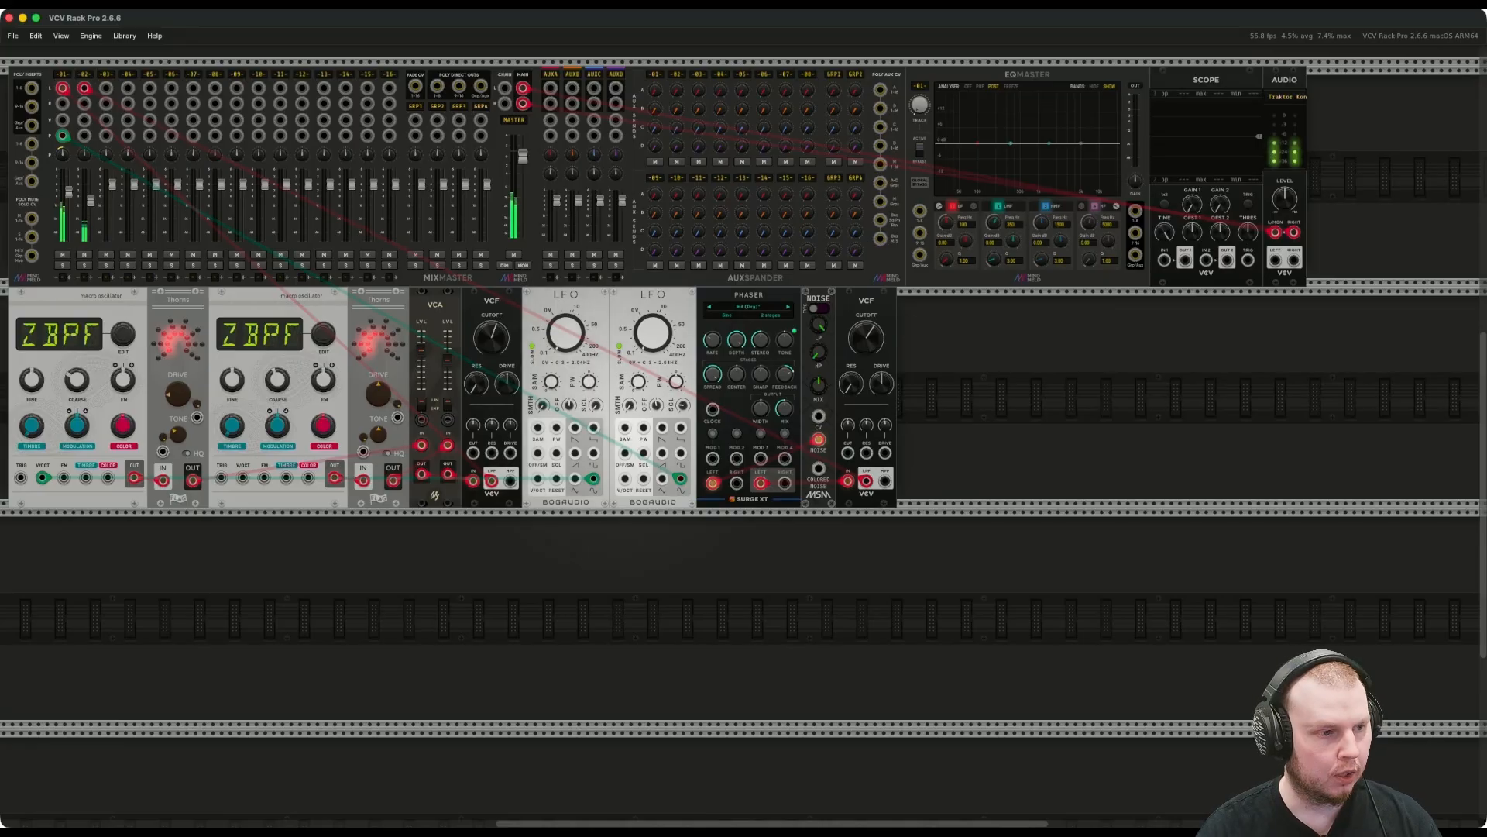
Reduce the Phaser's depth to about 64.8% and lower its rate.
mouse_move(738, 341)
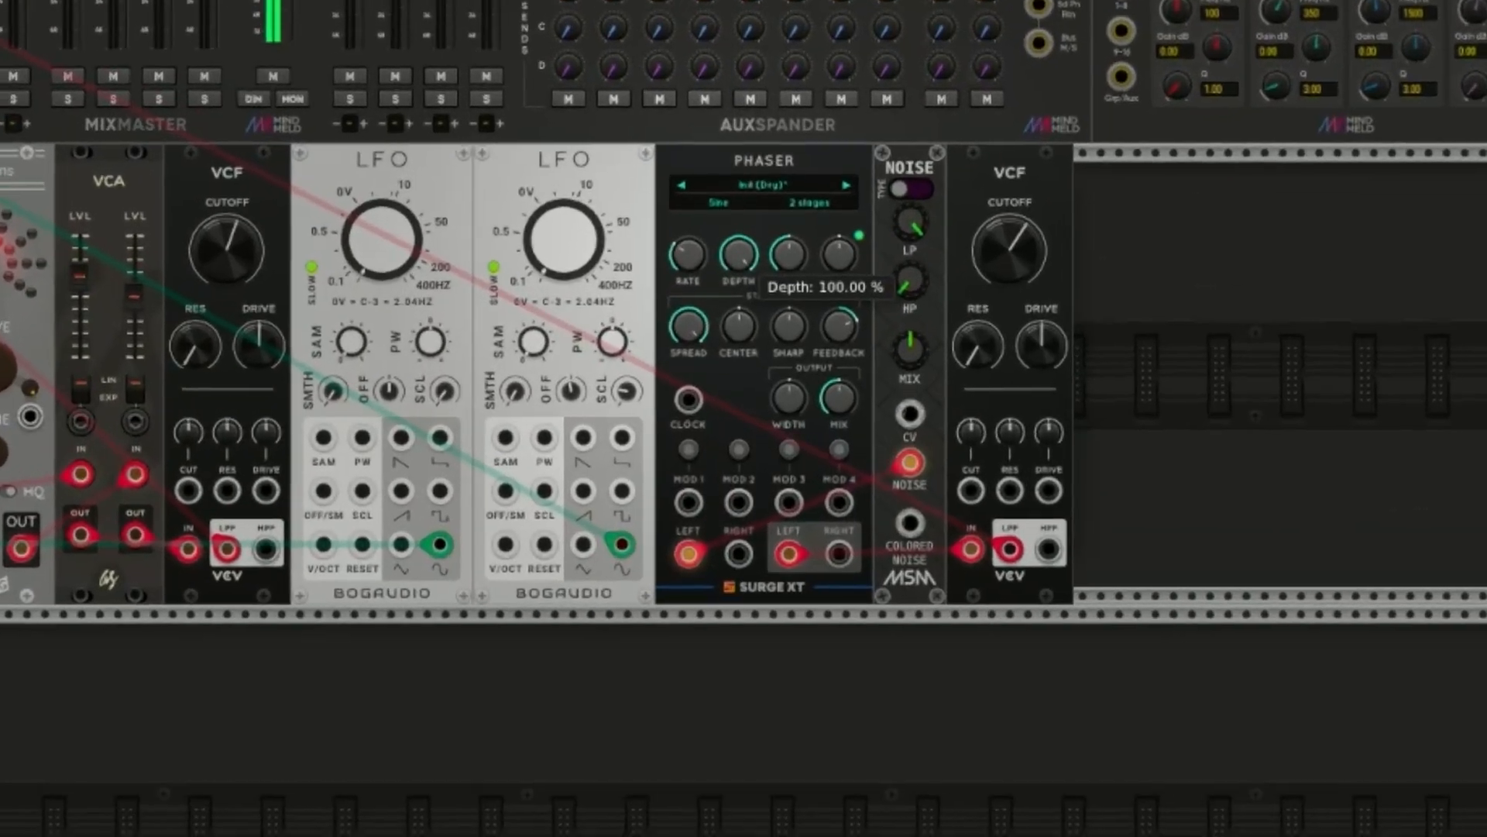
left_click_drag(738, 253, 738, 310)
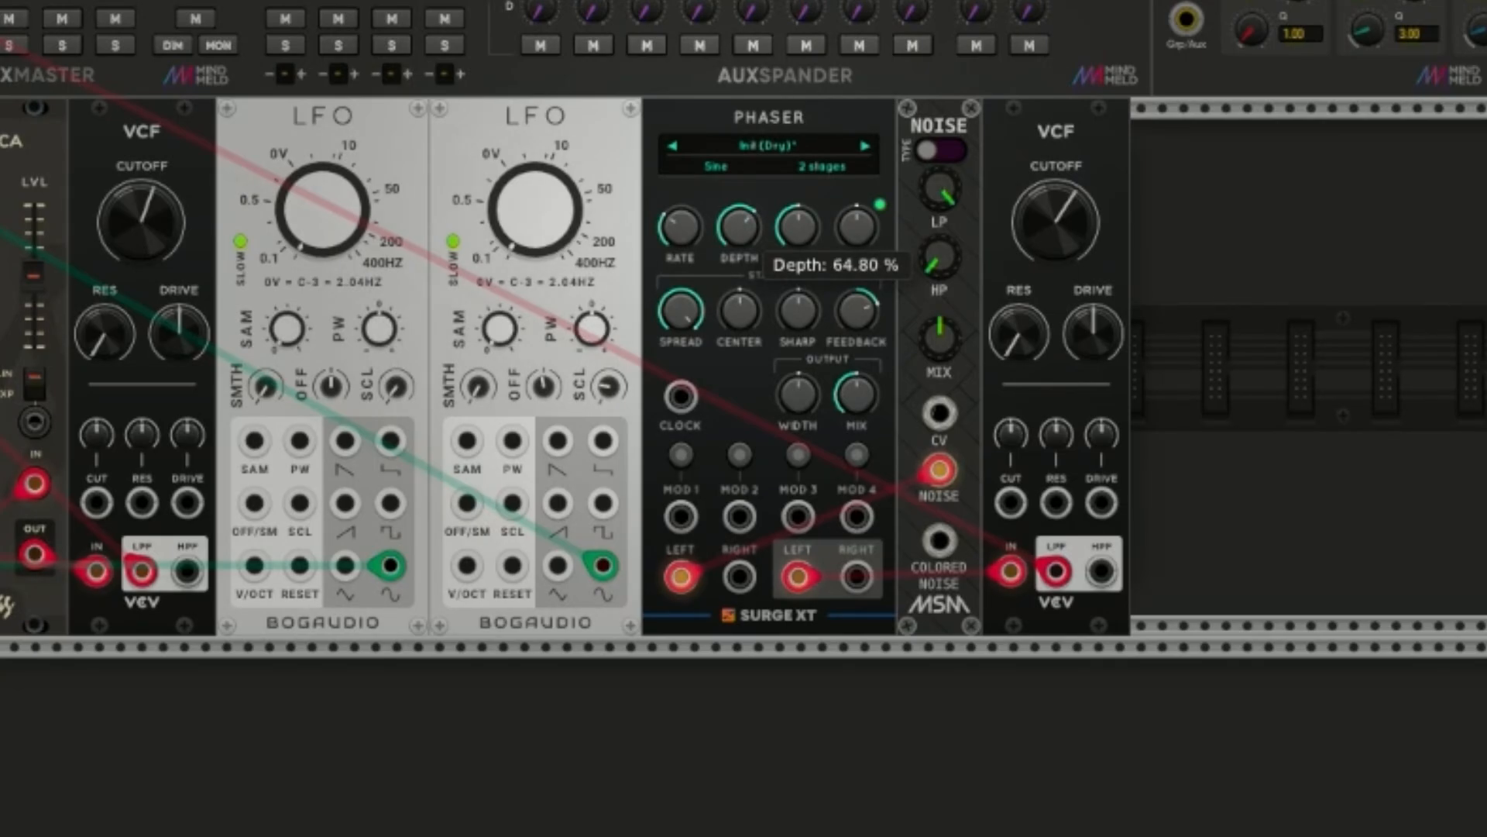
left_click_drag(680, 226, 680, 264)
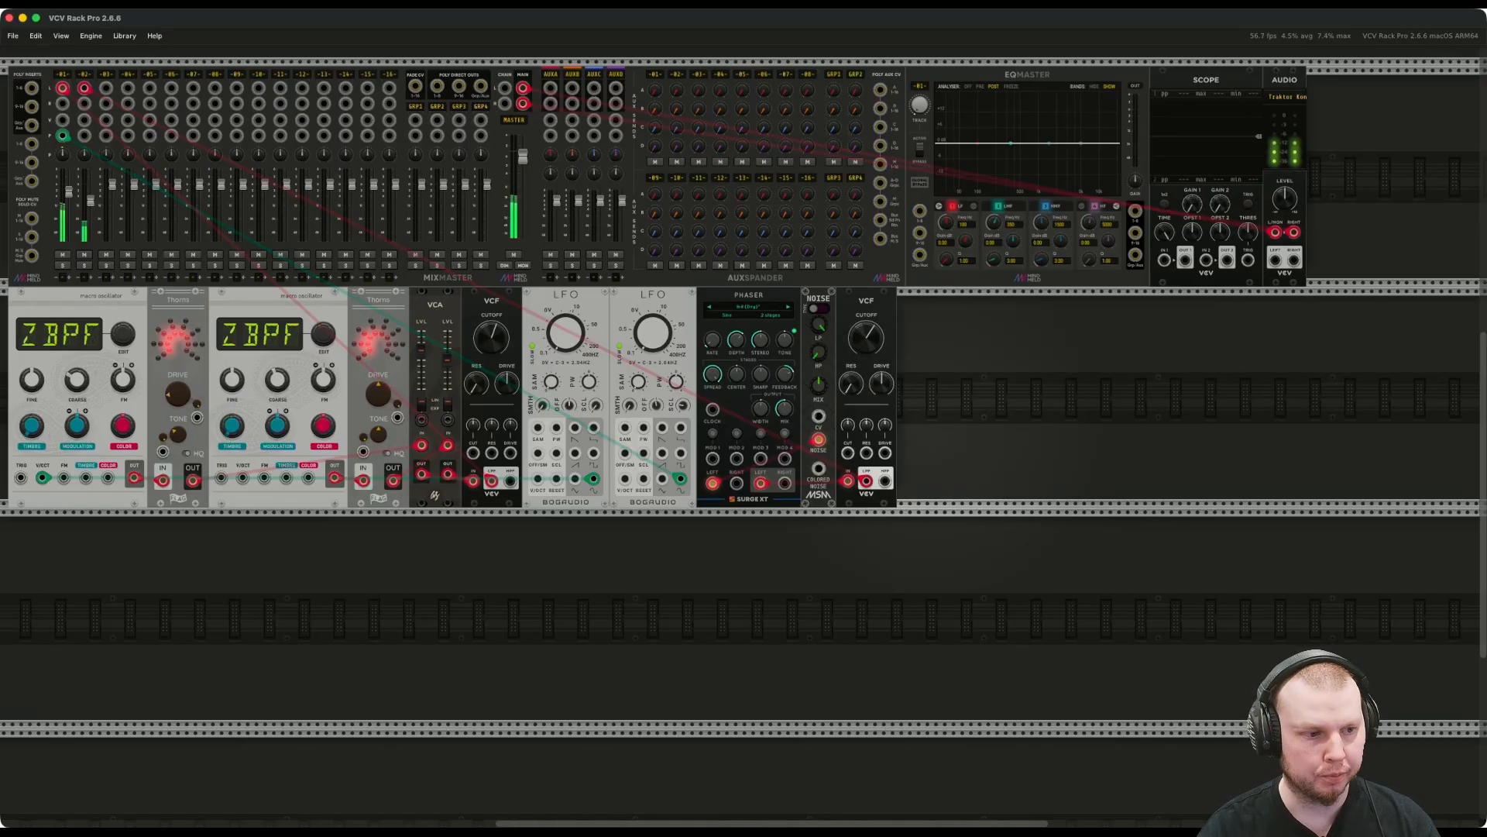
Add the Autinn SJIP module directly after the second VCF and lower its frequency.
key("Return")
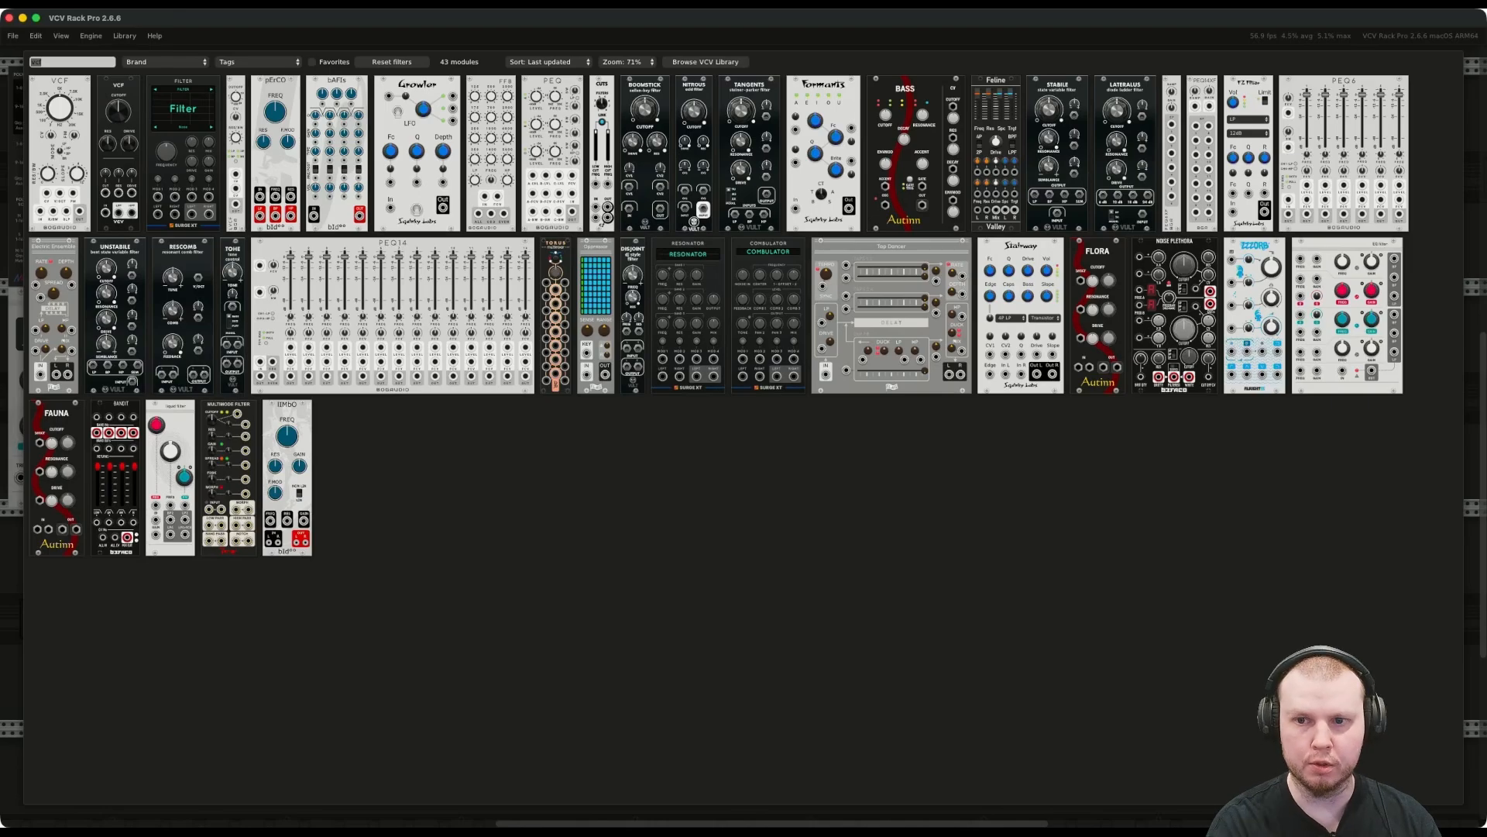
type("sj")
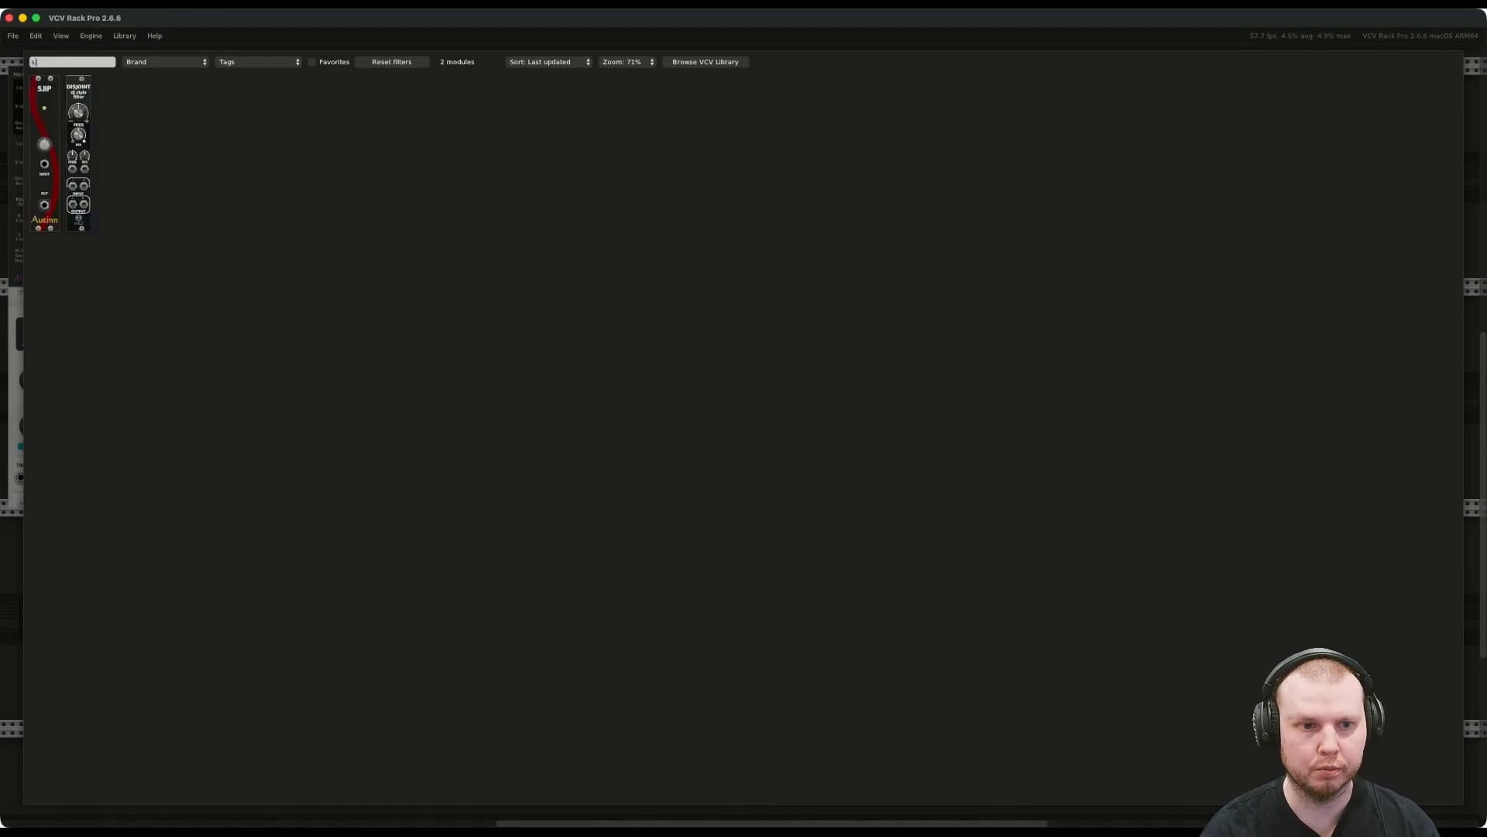
key("Return")
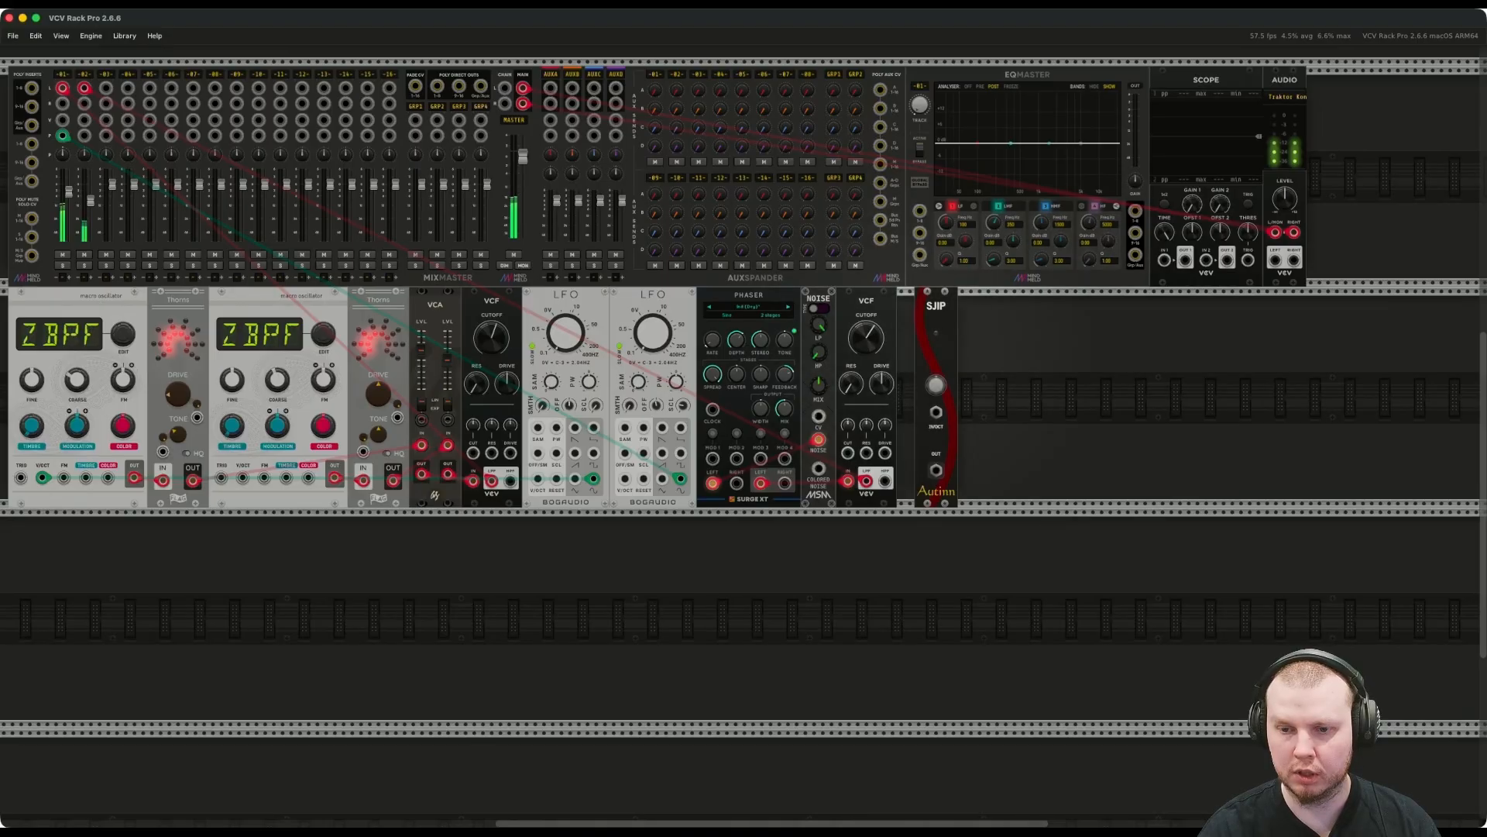
left_click_drag(936, 352, 919, 352)
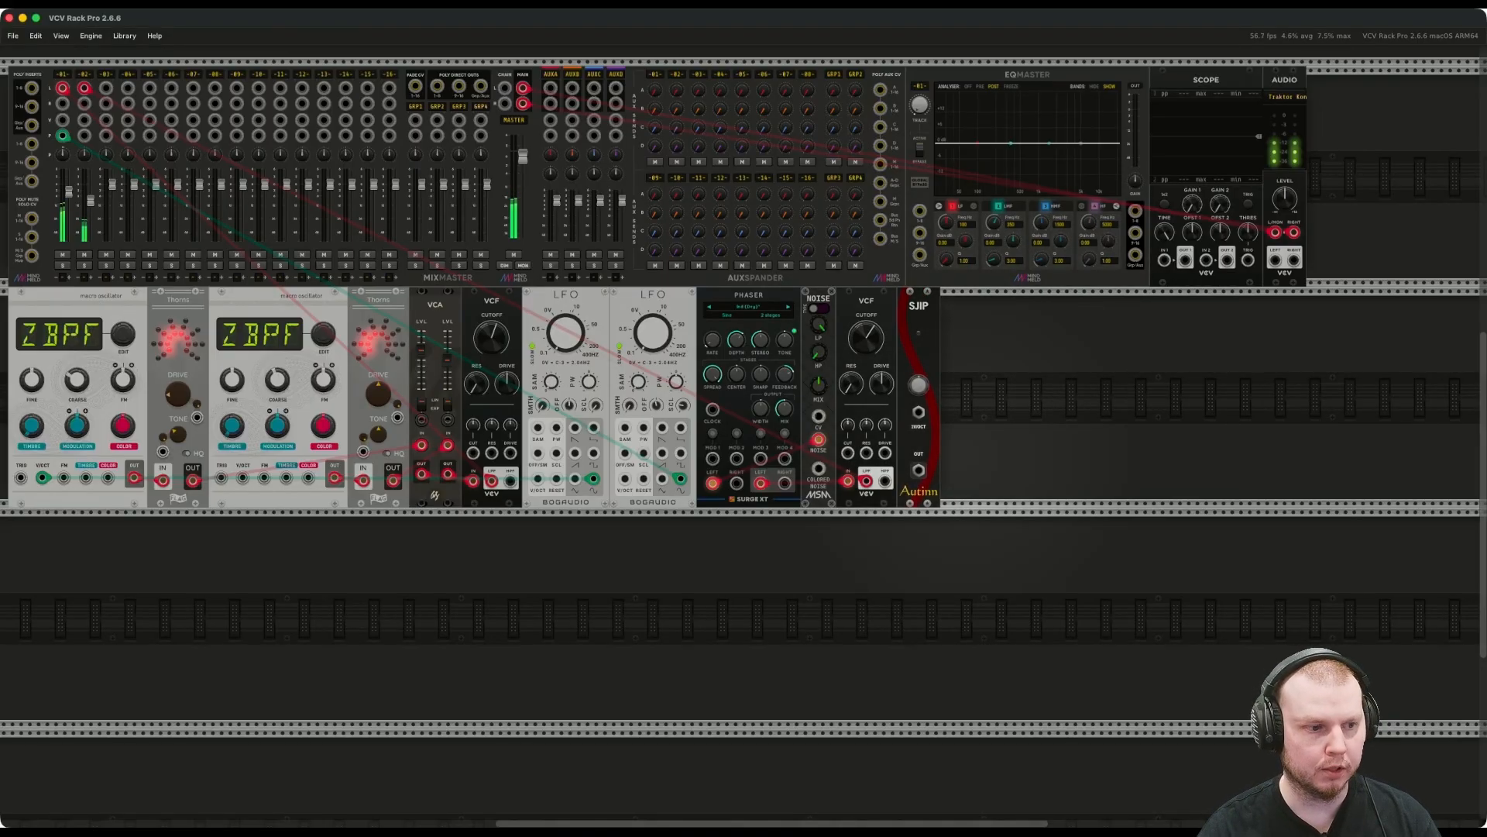
mouse_move(920, 386)
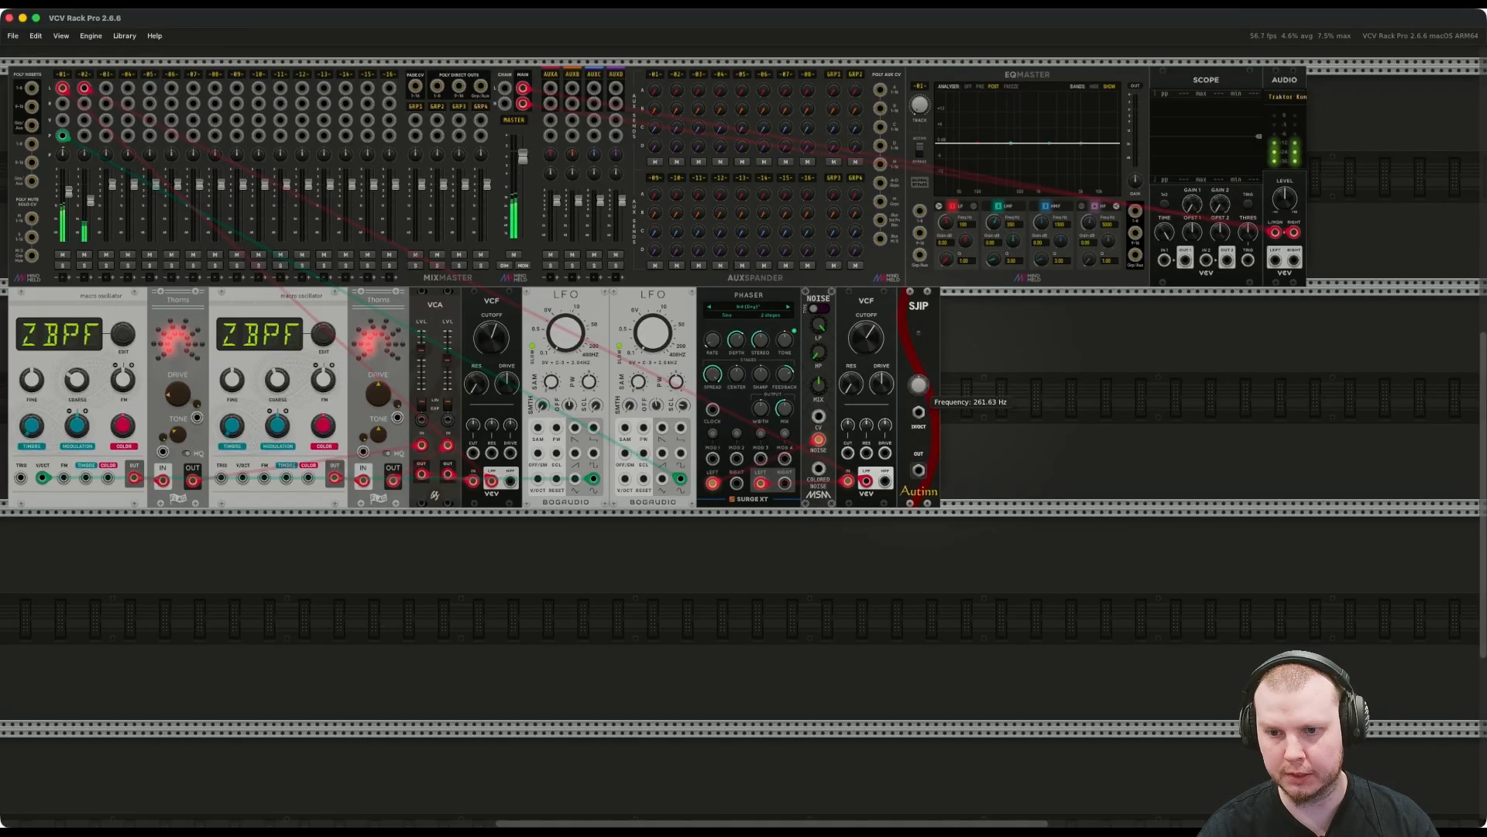
left_click_drag(918, 385, 918, 416)
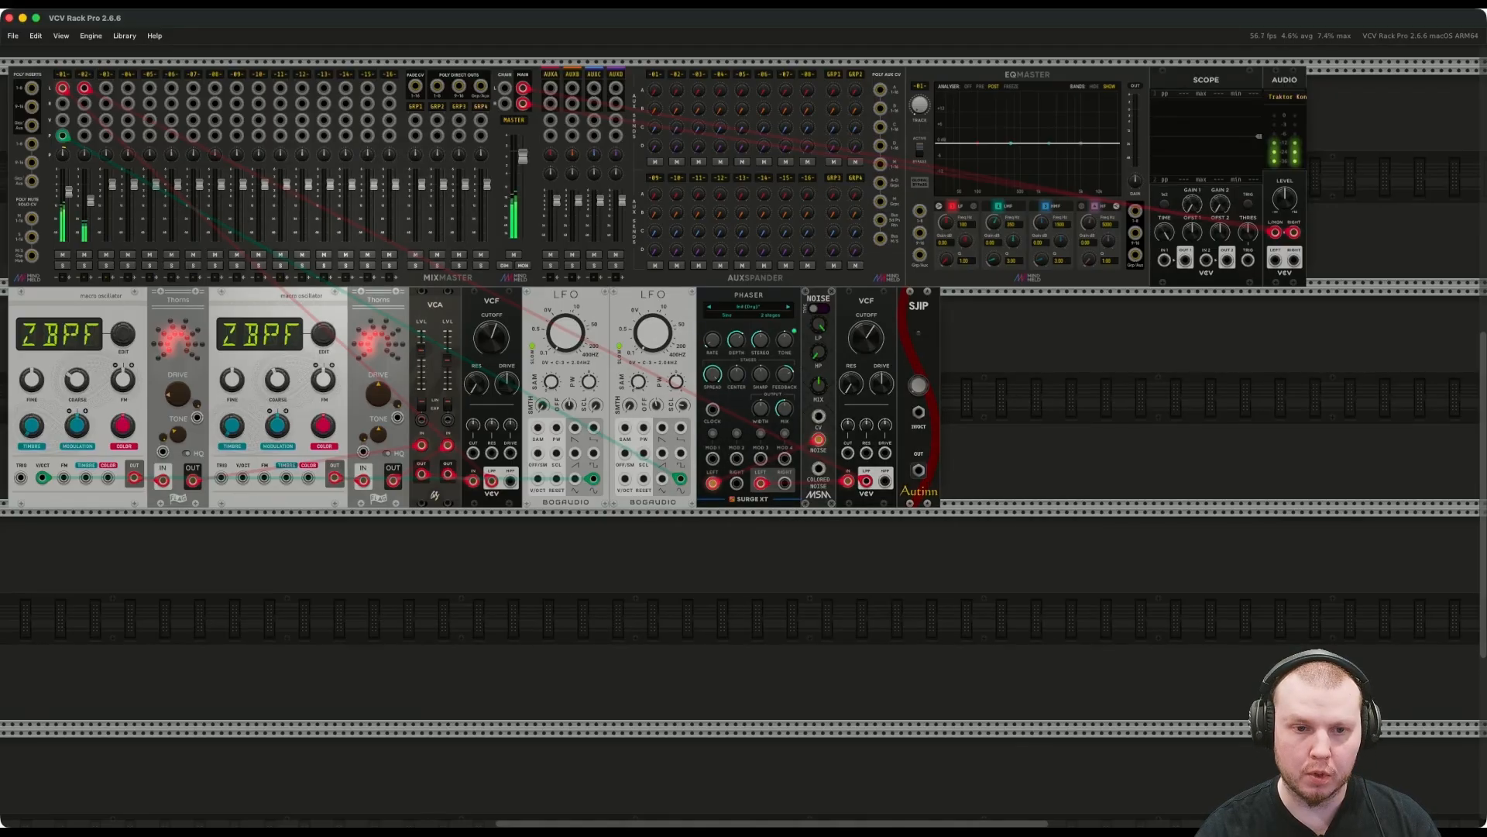
Lower MixMaster's channel 3 fader and connect SJIP's output to that channel's left input with an Audio cable.
left_click_drag(112, 188, 112, 213)
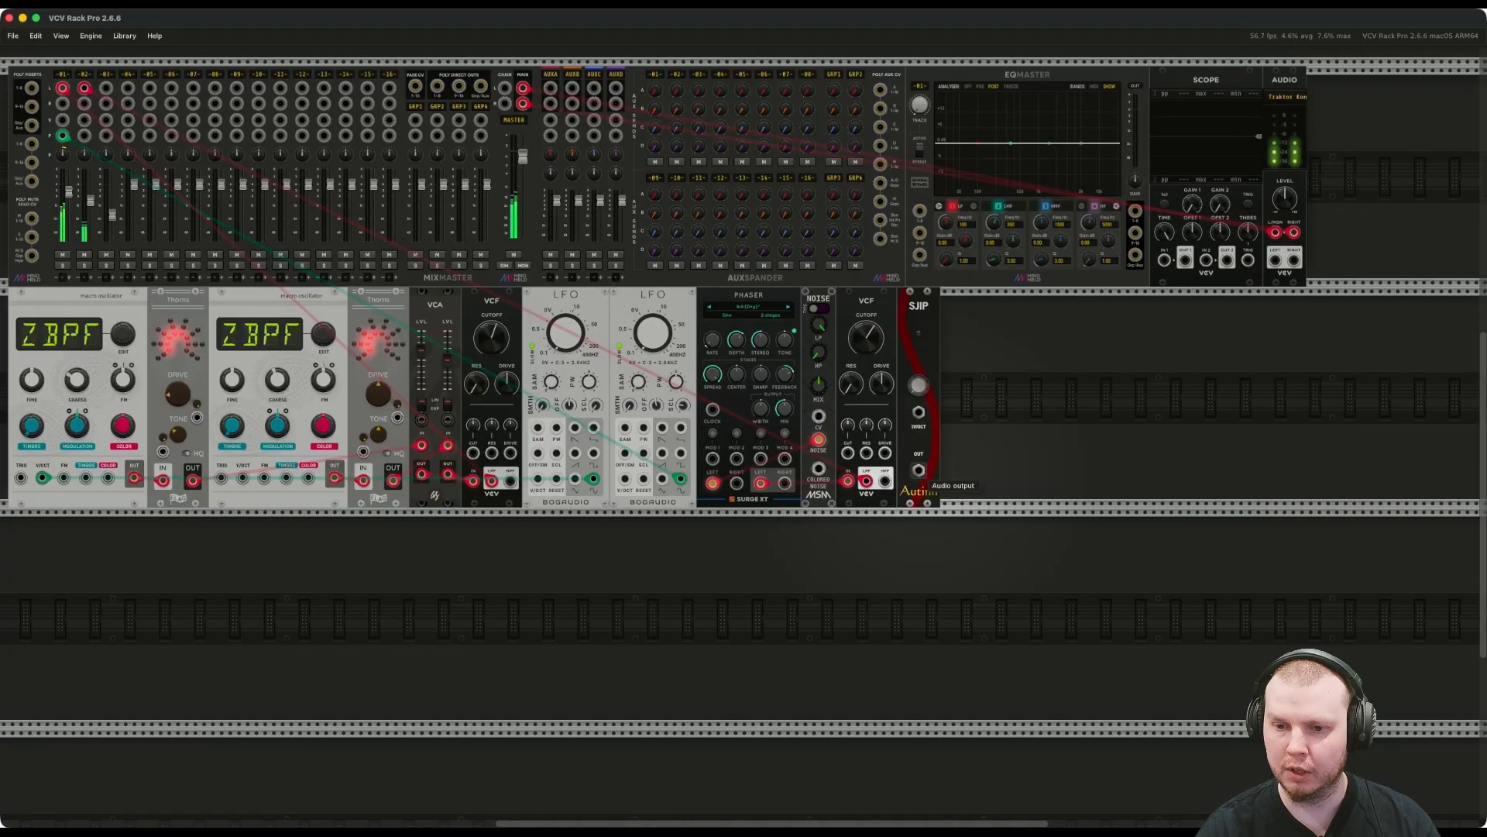
right_click(918, 471)
left_click(957, 534)
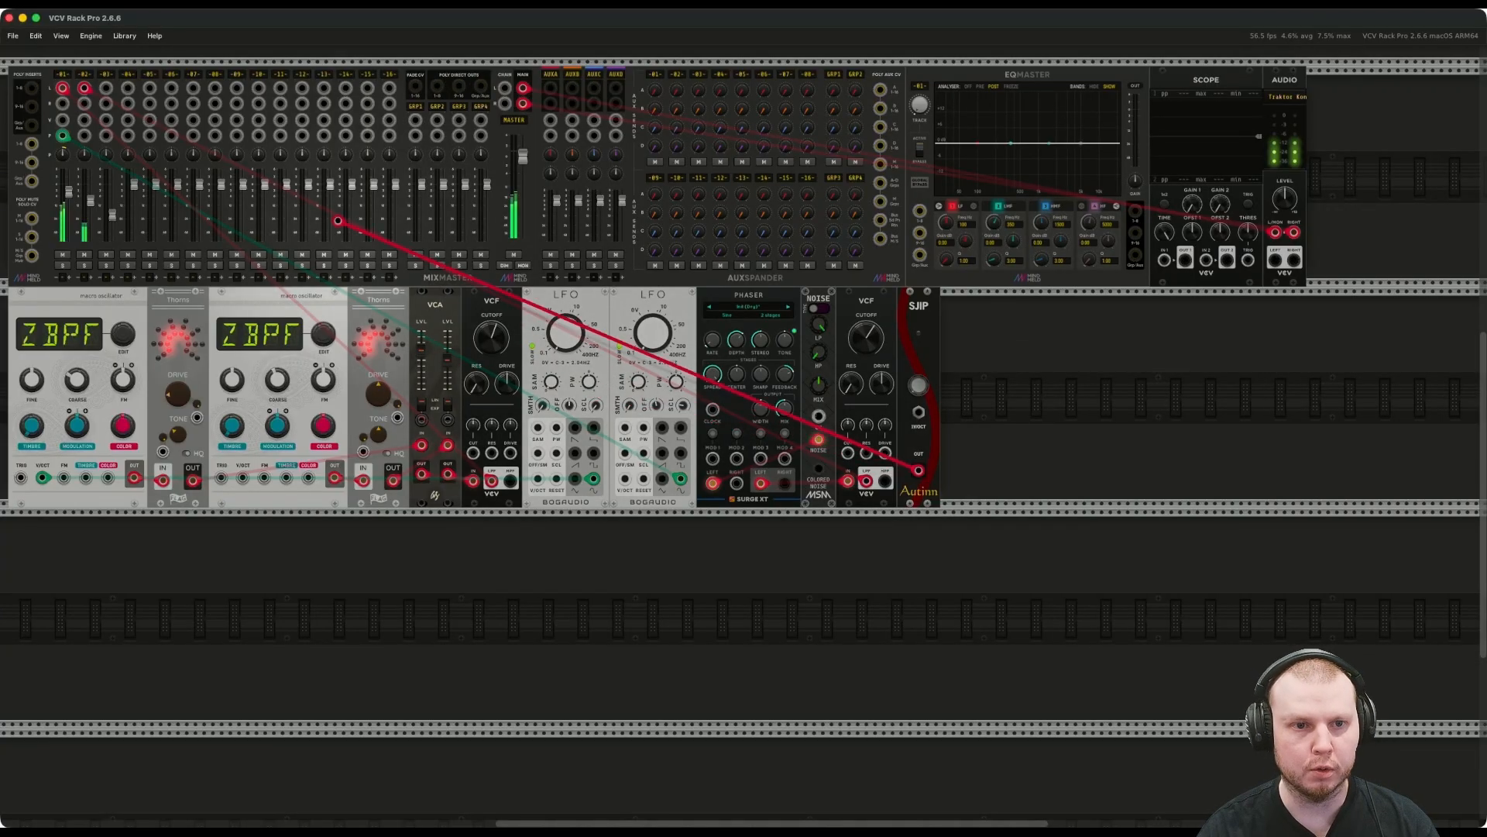
left_click(106, 88)
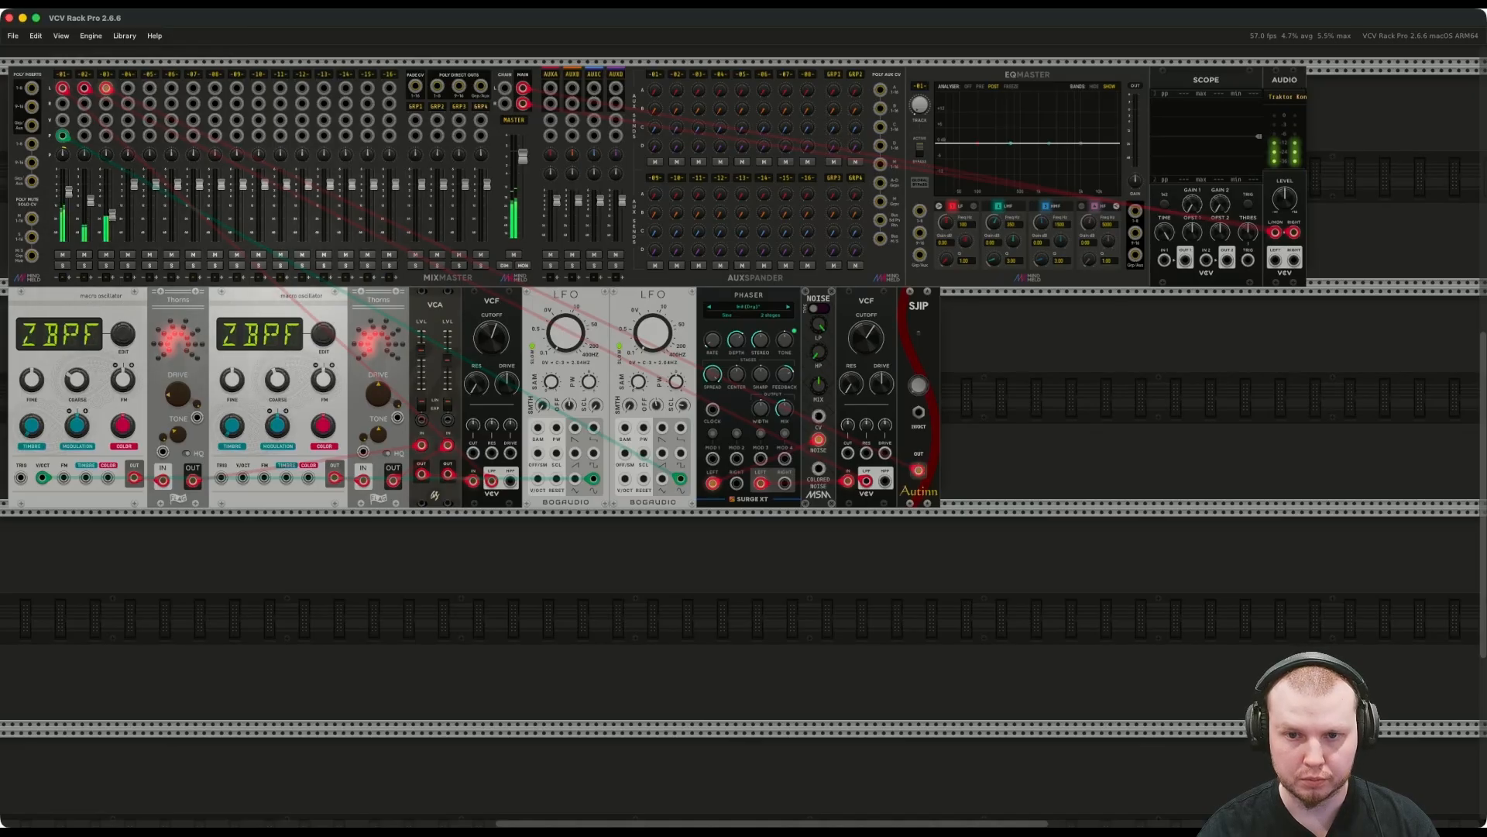
Try Cyan as the MixMaster's VU colour.
right_click(536, 215)
mouse_move(589, 244)
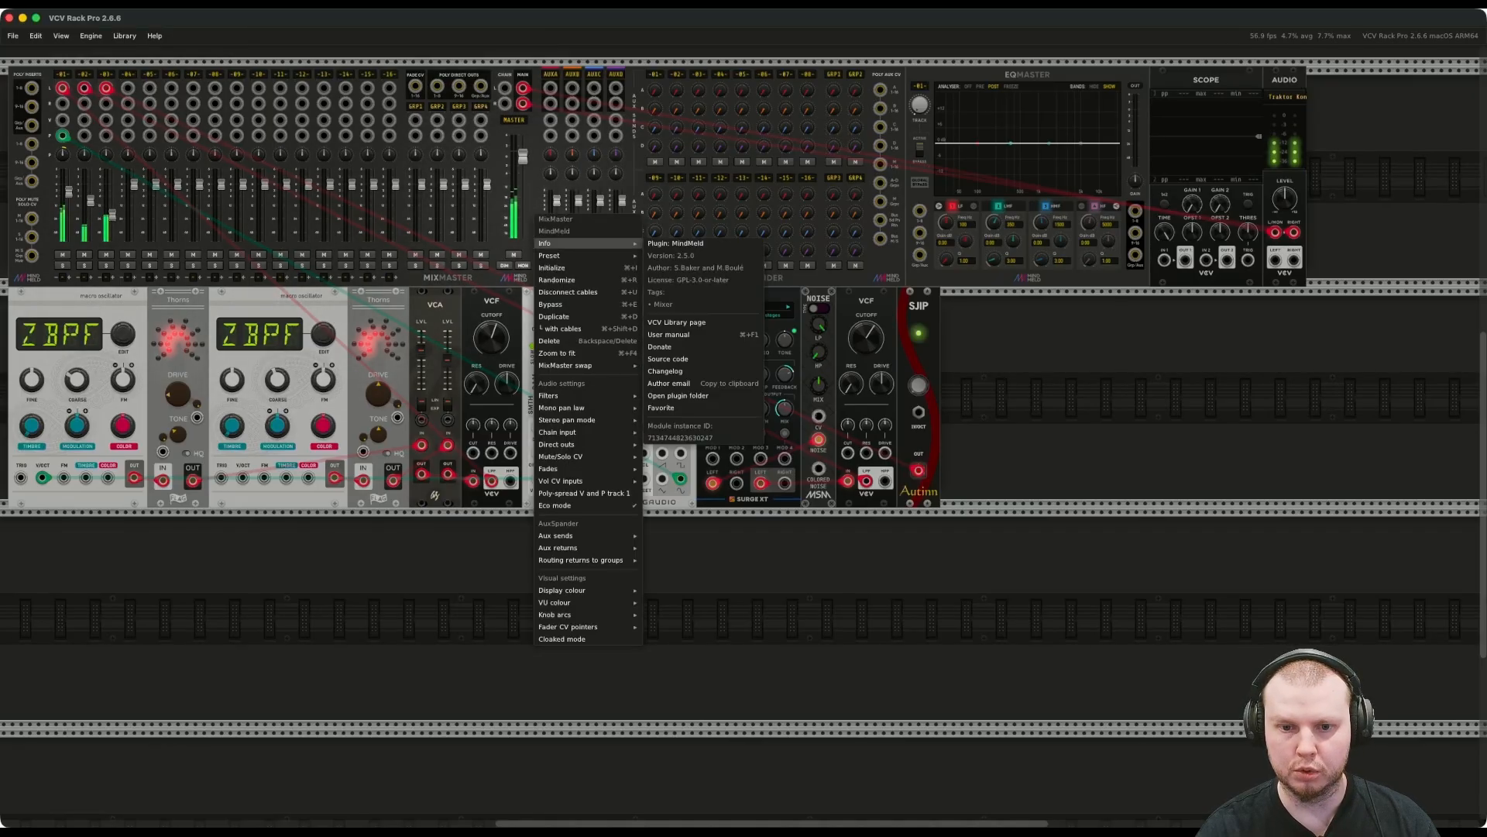
mouse_move(573, 602)
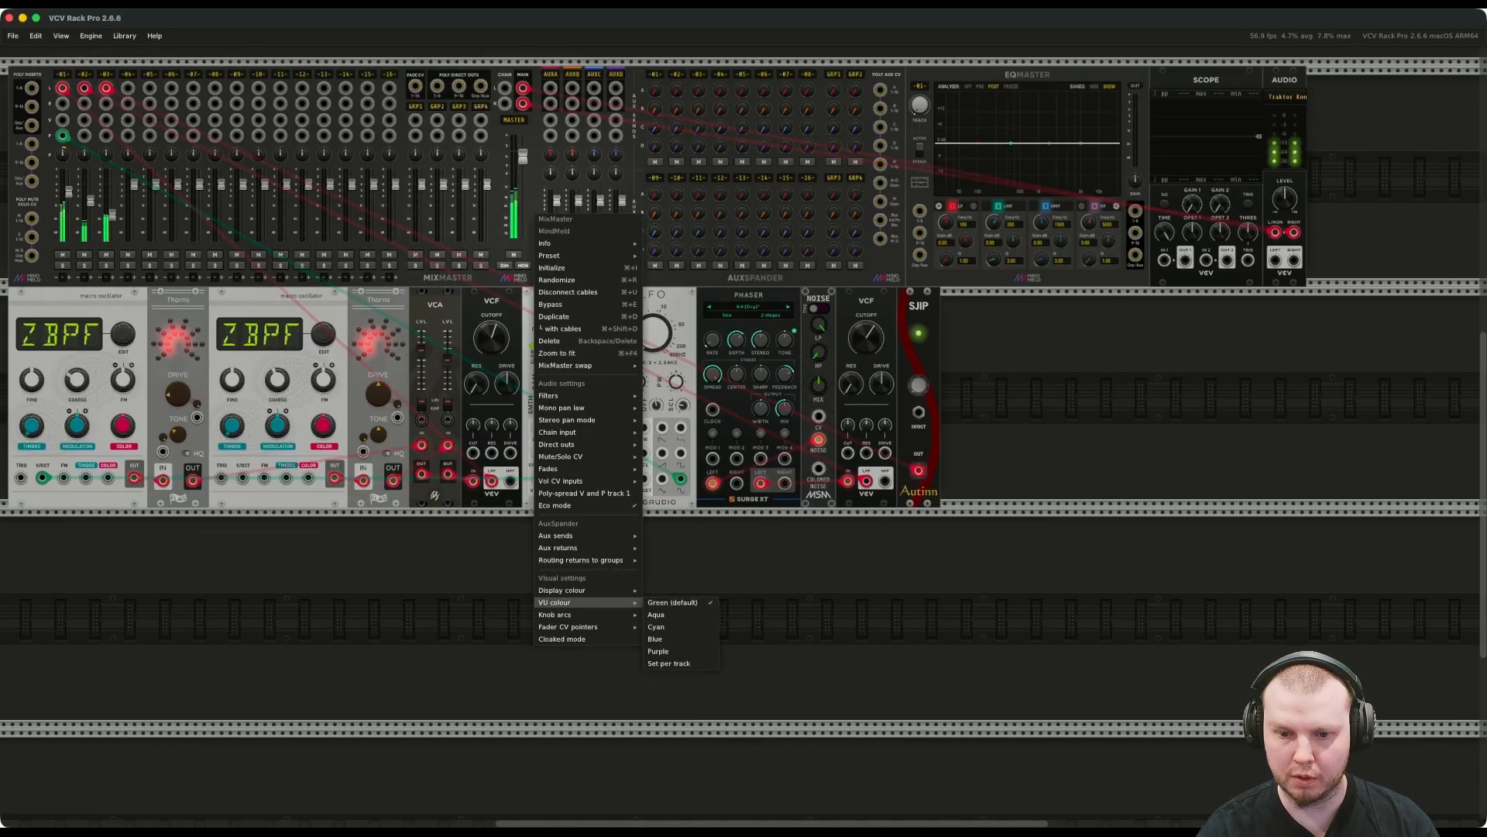
left_click(656, 626)
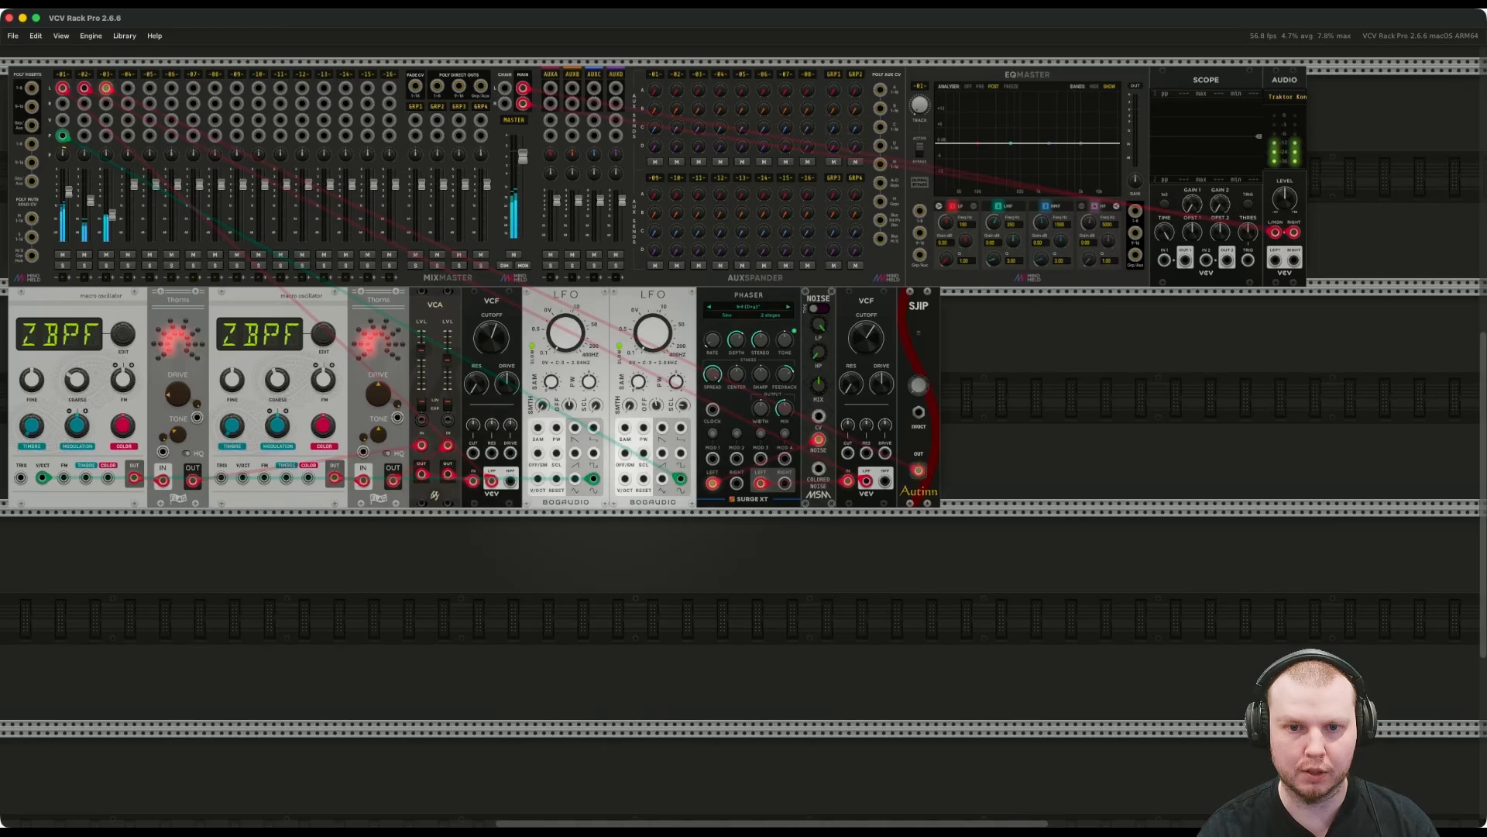
Set the MixMaster's VU colour to Aqua.
right_click(538, 240)
mouse_move(588, 494)
mouse_move(574, 626)
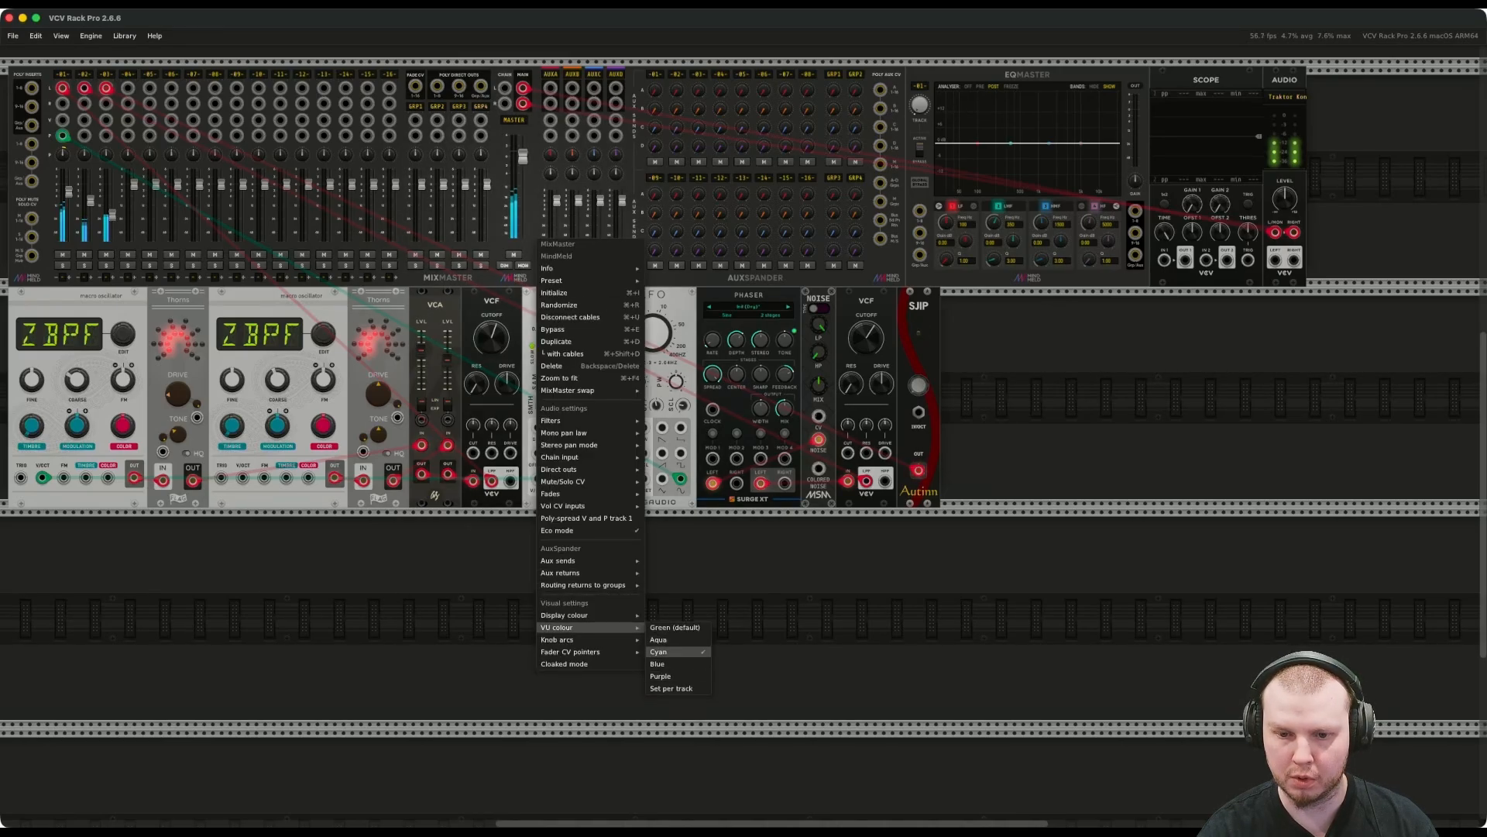
left_click(664, 639)
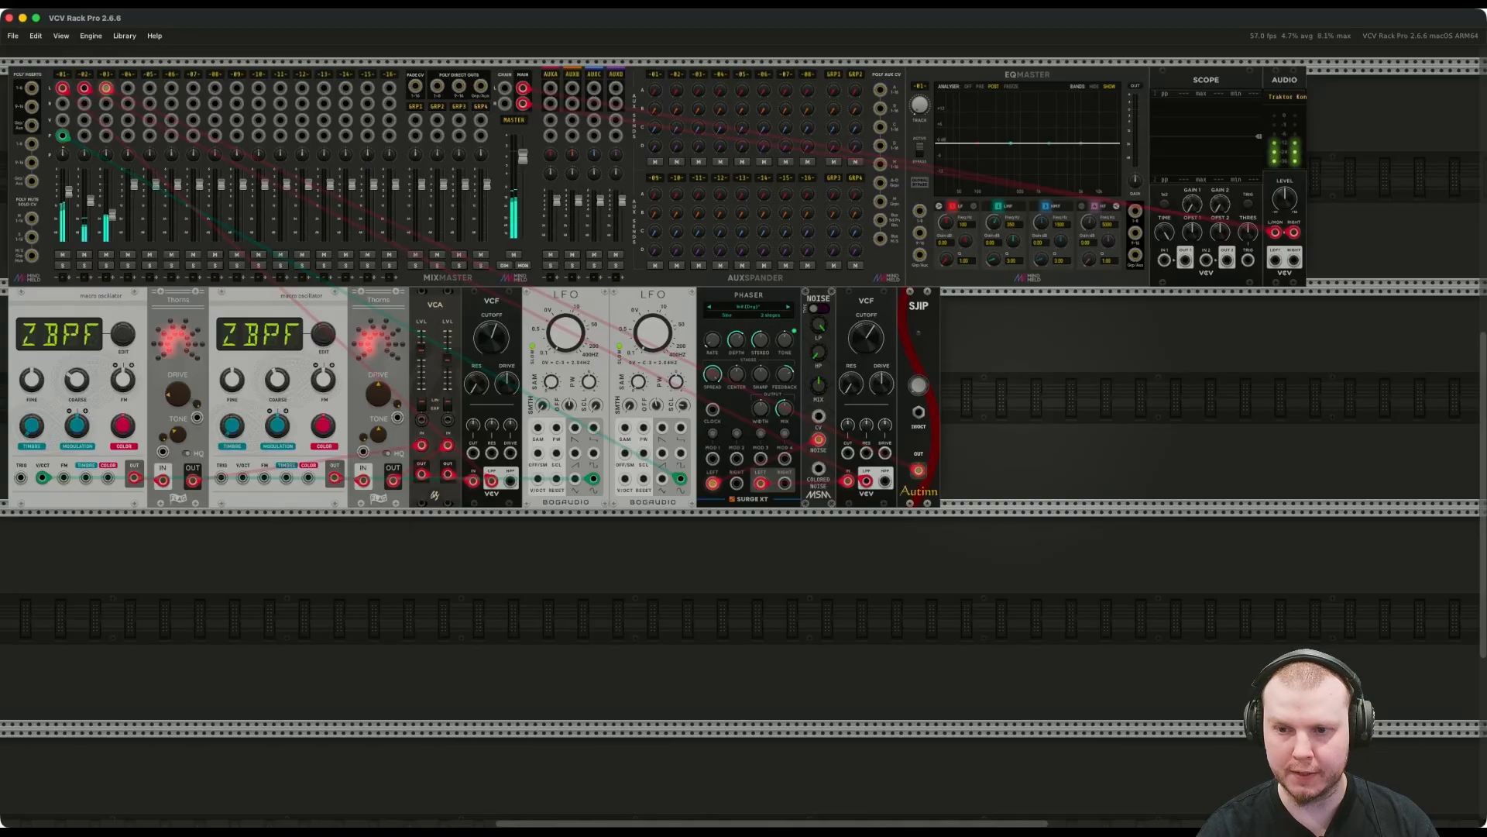
Find the Surge XT Sine VCO in the module browser and add it directly after SJIP.
key("Return")
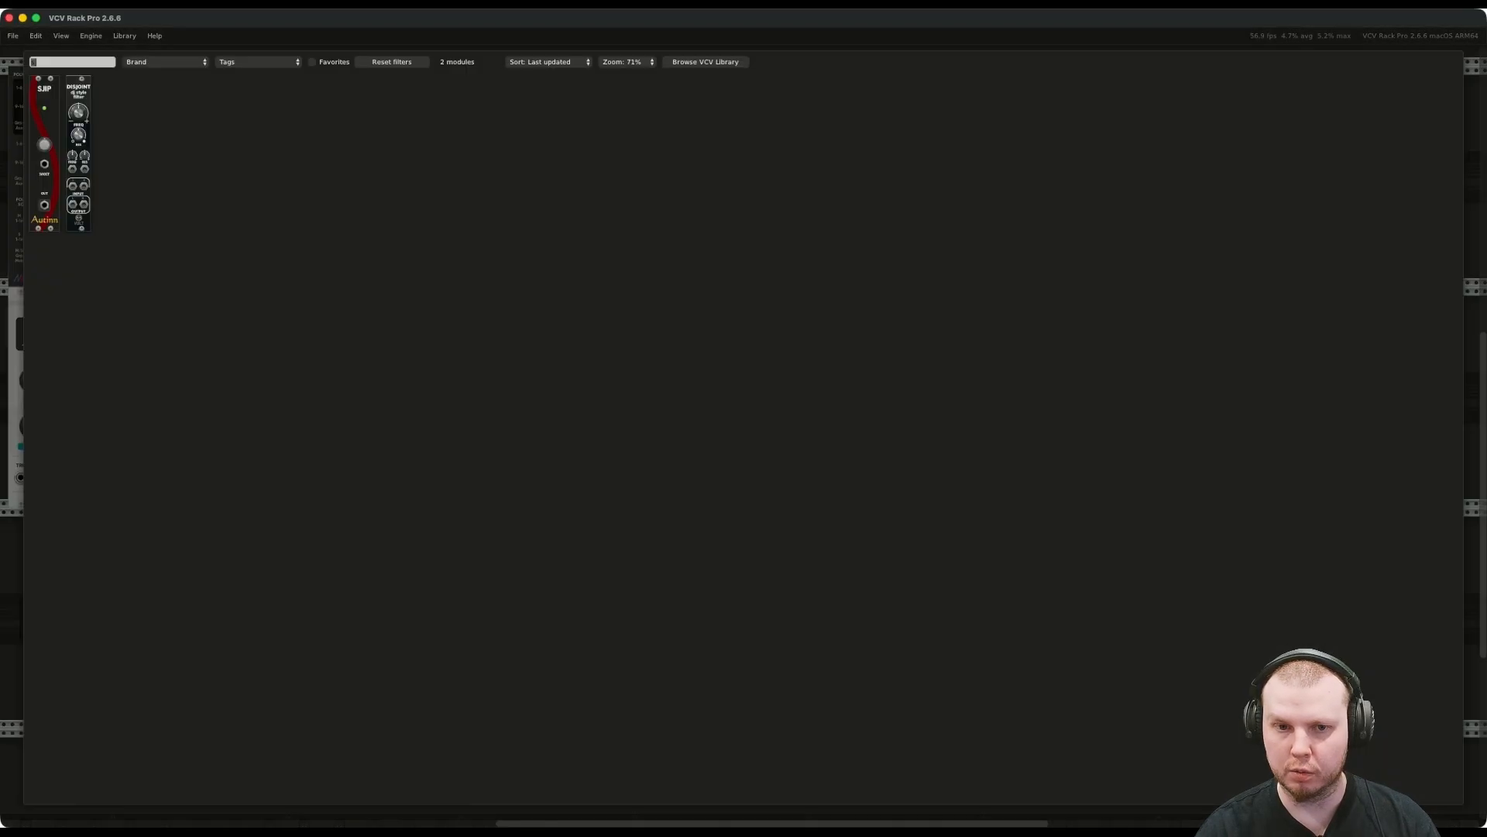
type("sine")
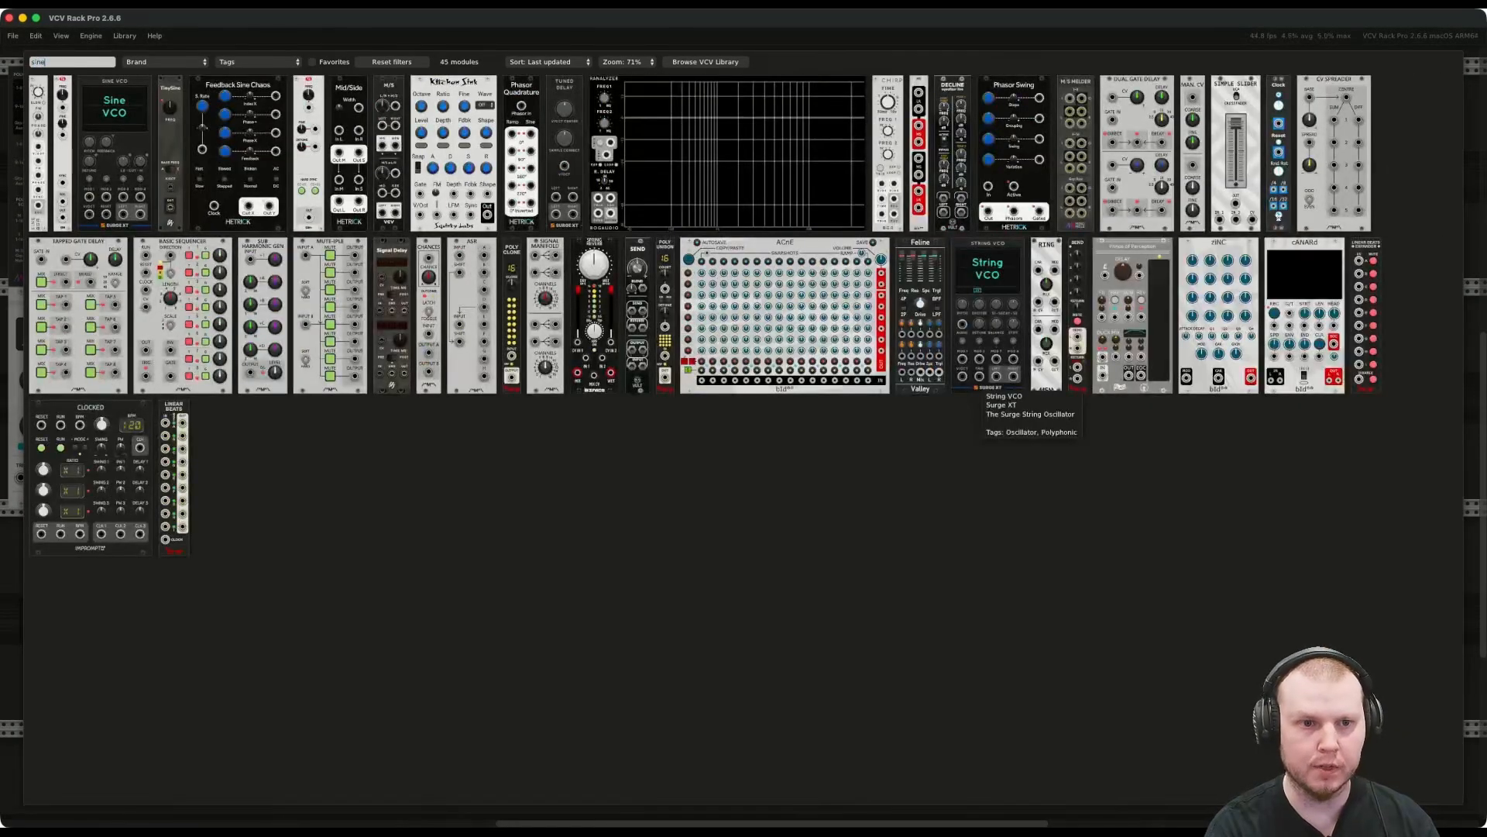
left_click(123, 130)
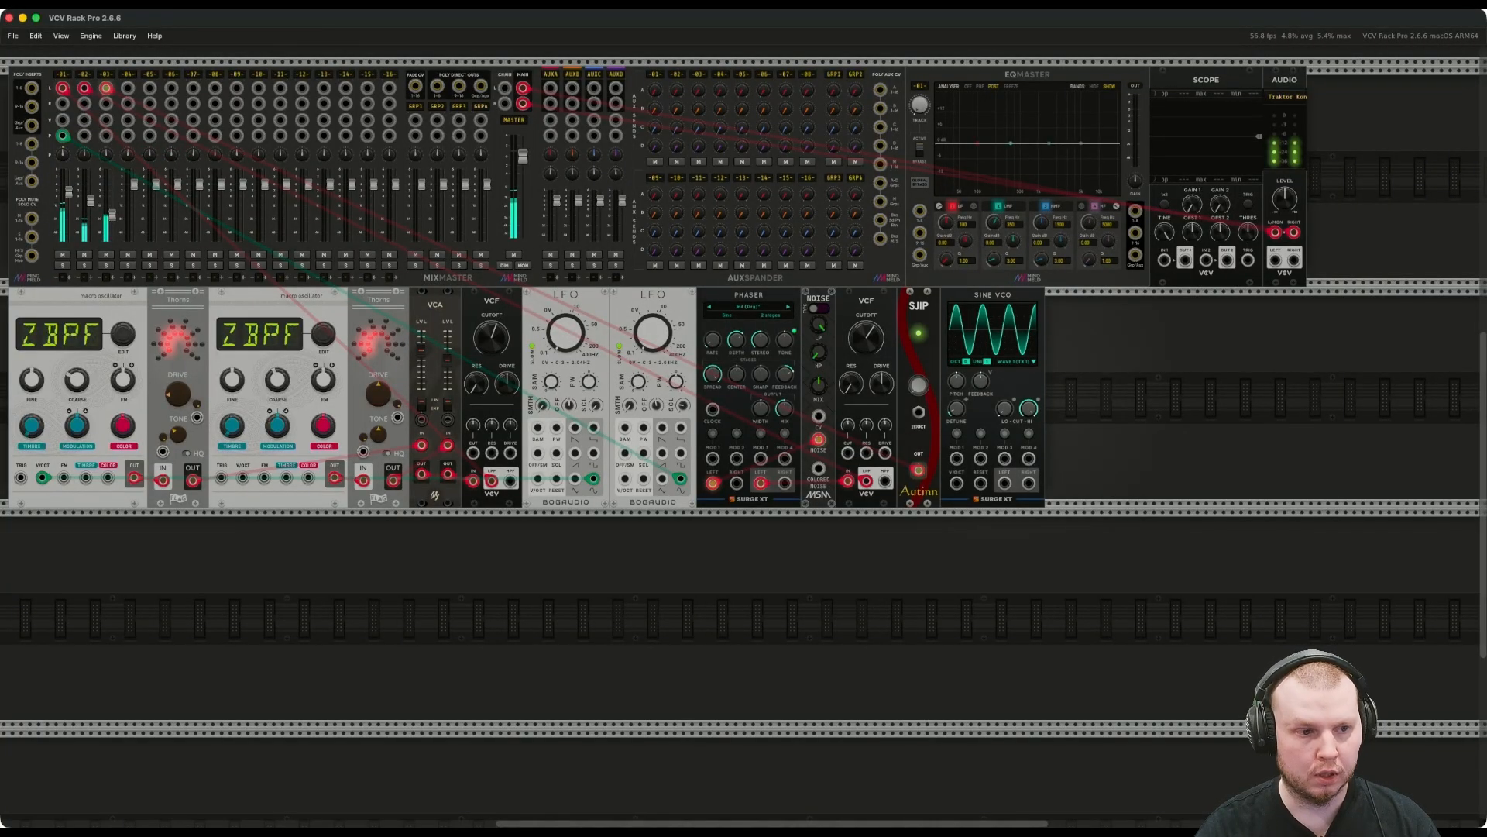
Set the Sine VCO's pitch to F3.
mouse_move(958, 381)
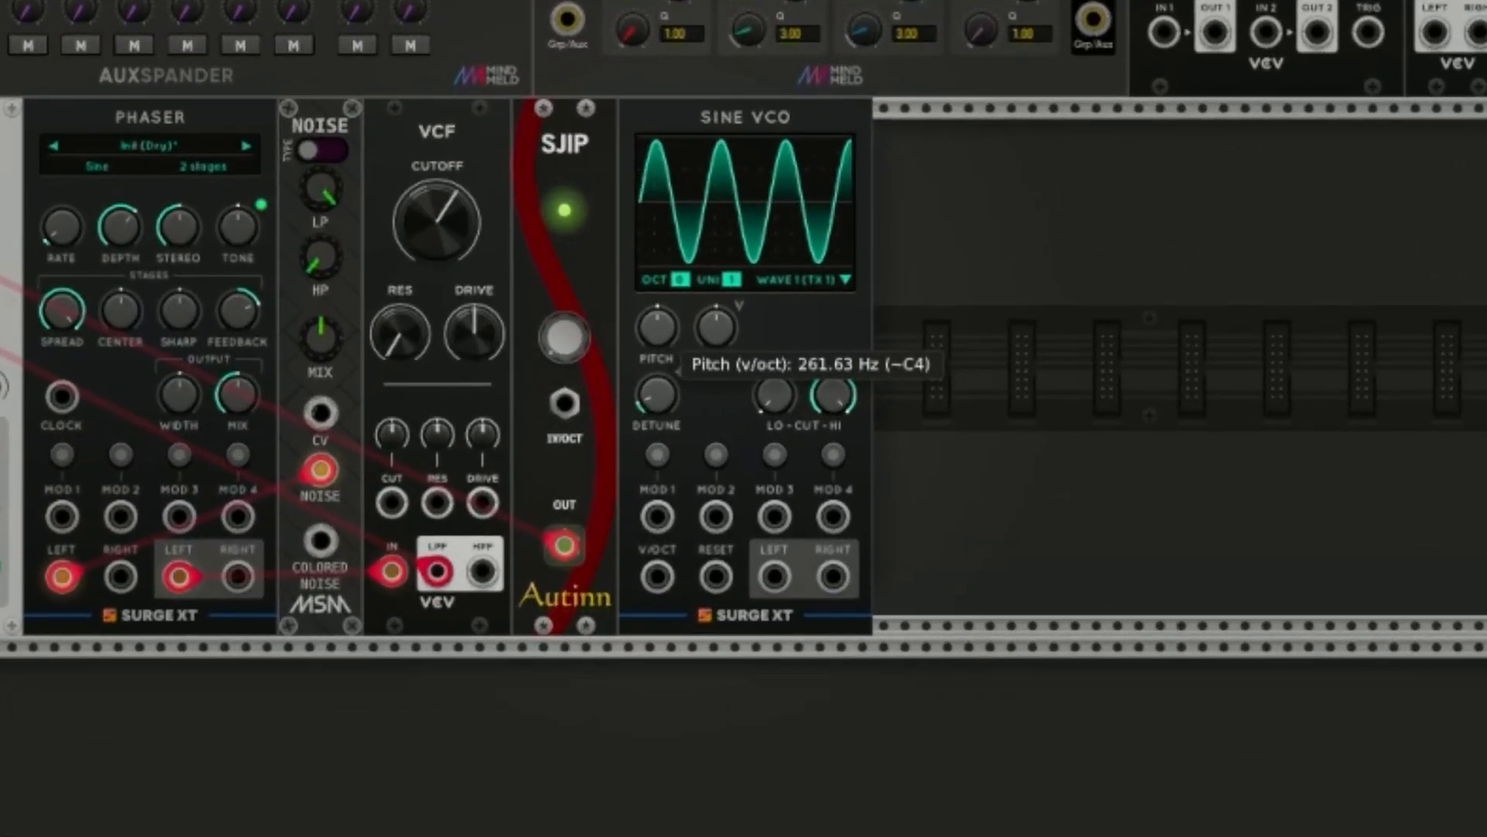
left_click_drag(656, 327, 657, 385)
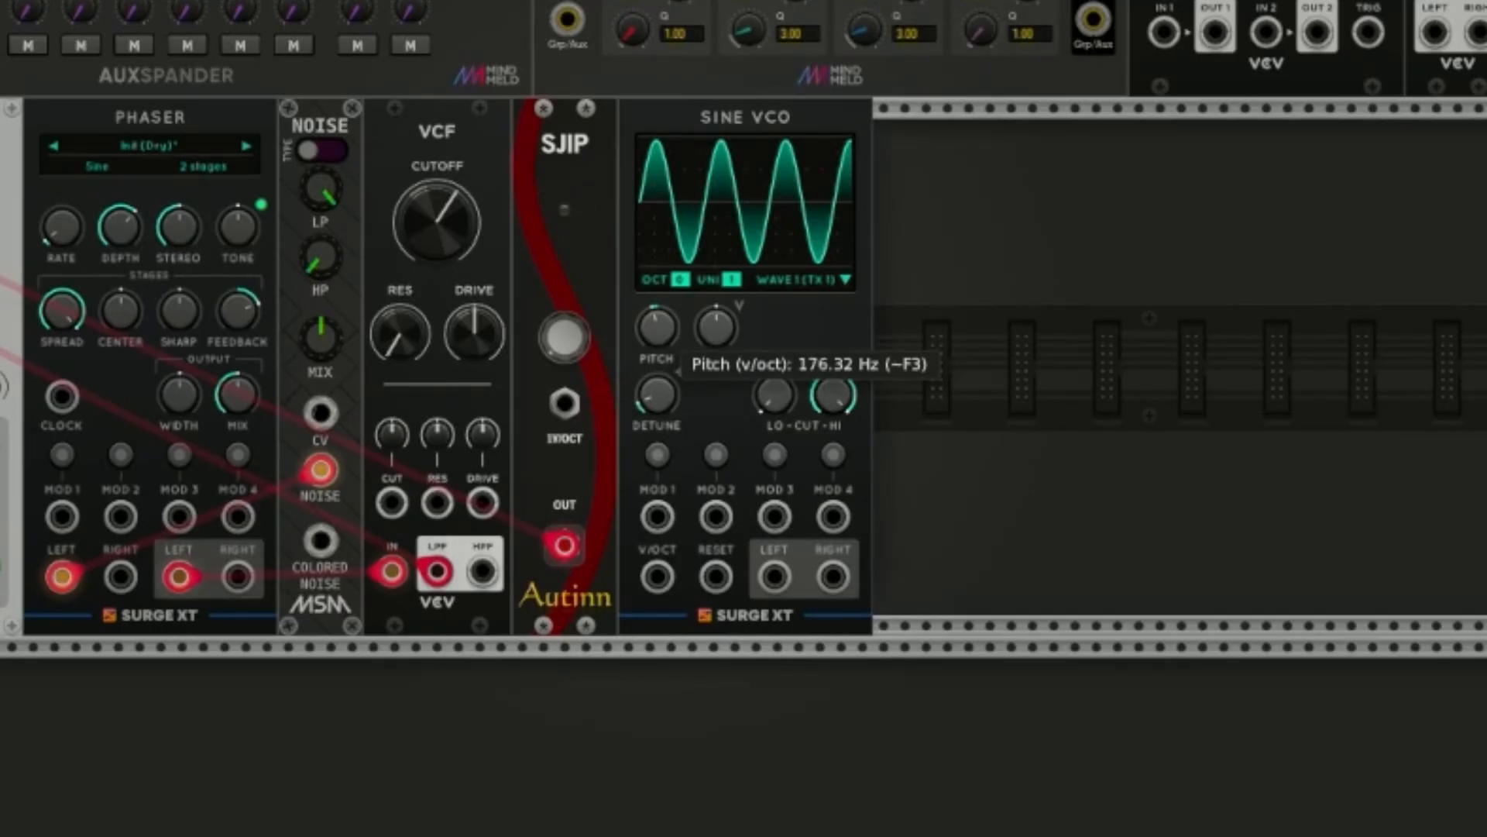
right_click(657, 335)
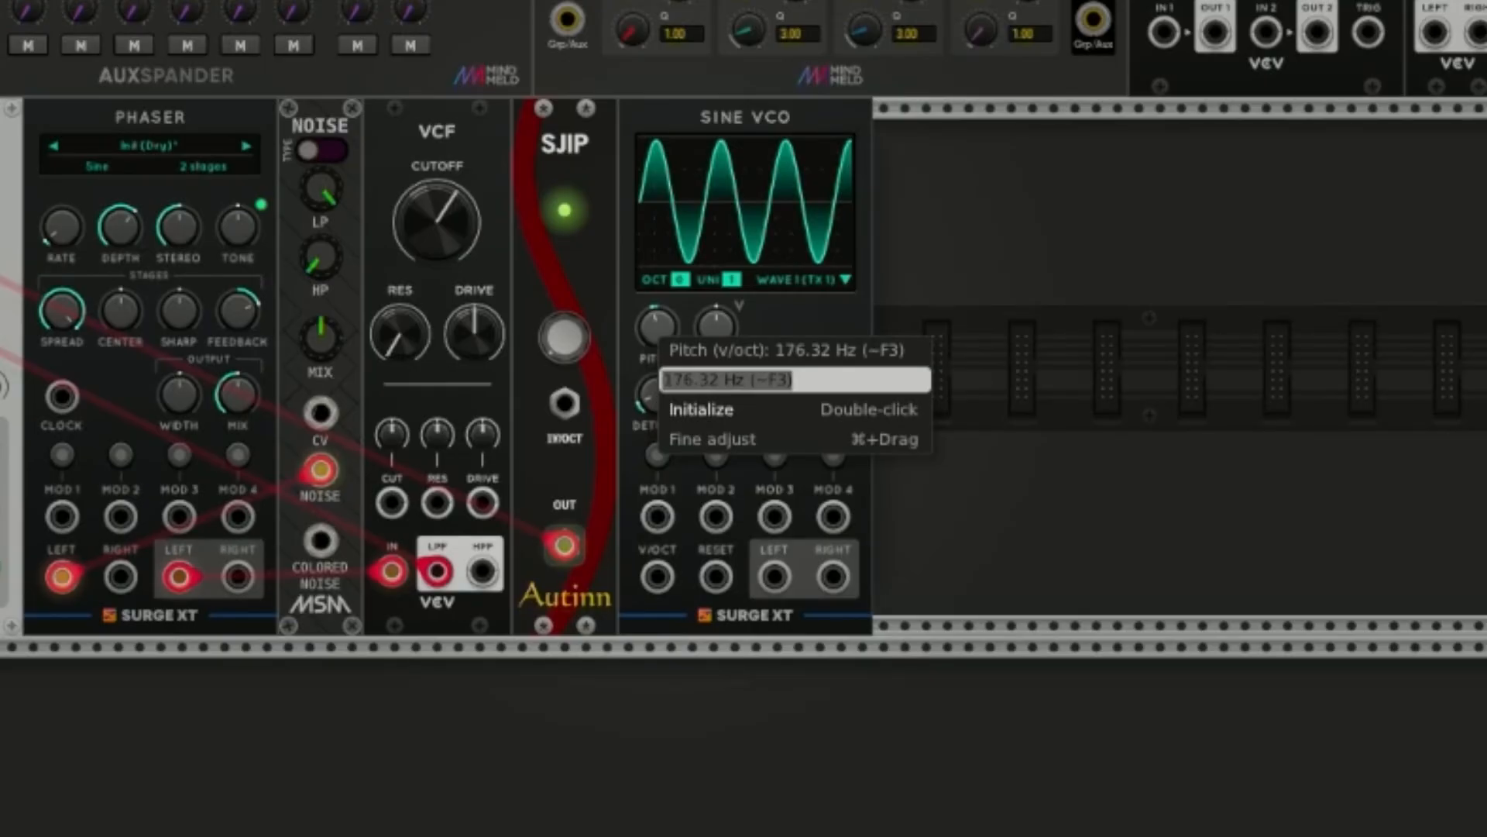
type("F3")
key("Return")
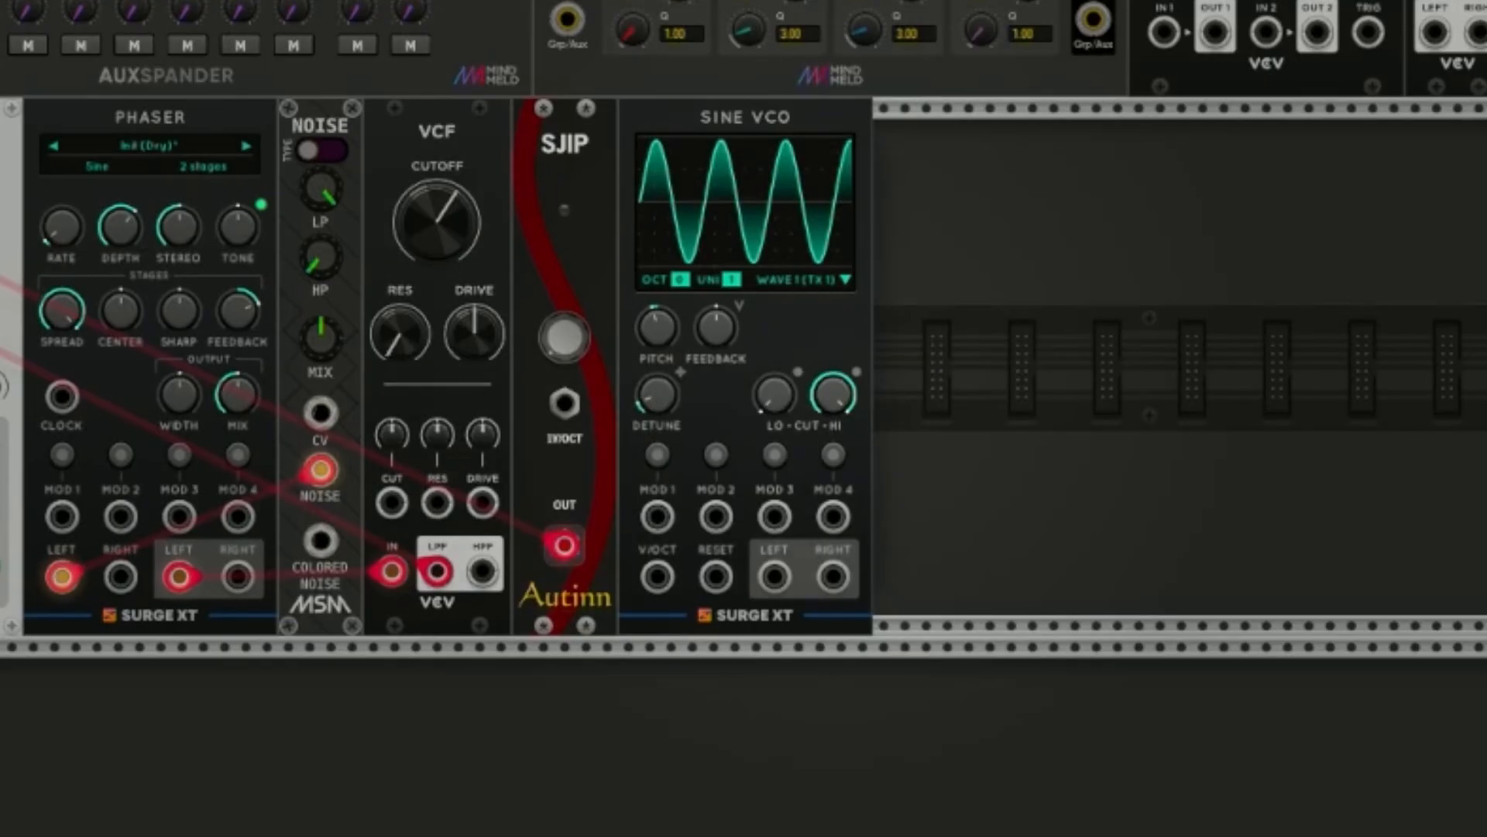
Raise the Sine VCO's feedback slightly to shape its waveform.
mouse_move(663, 334)
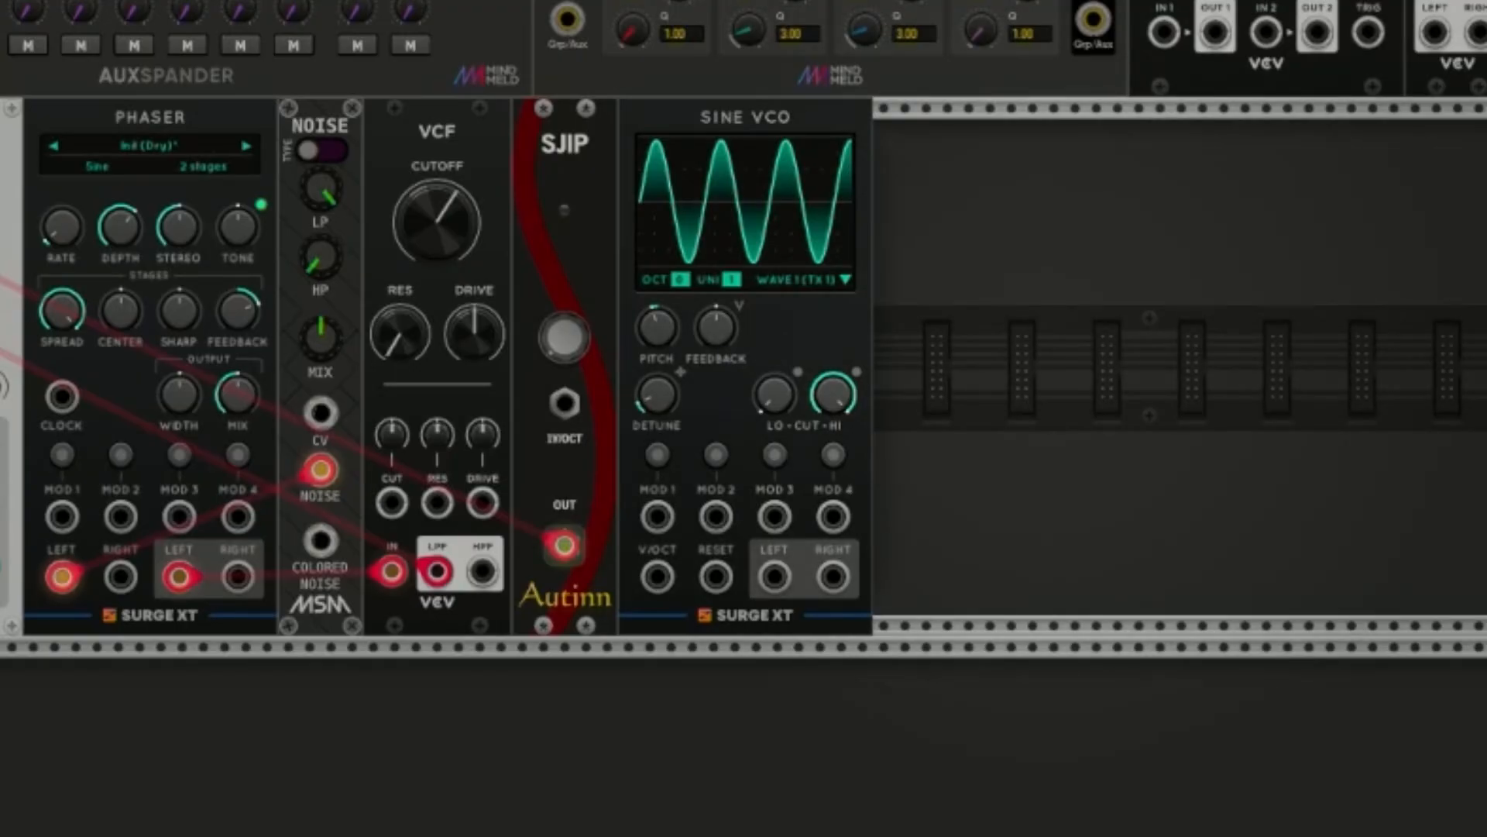
mouse_move(726, 338)
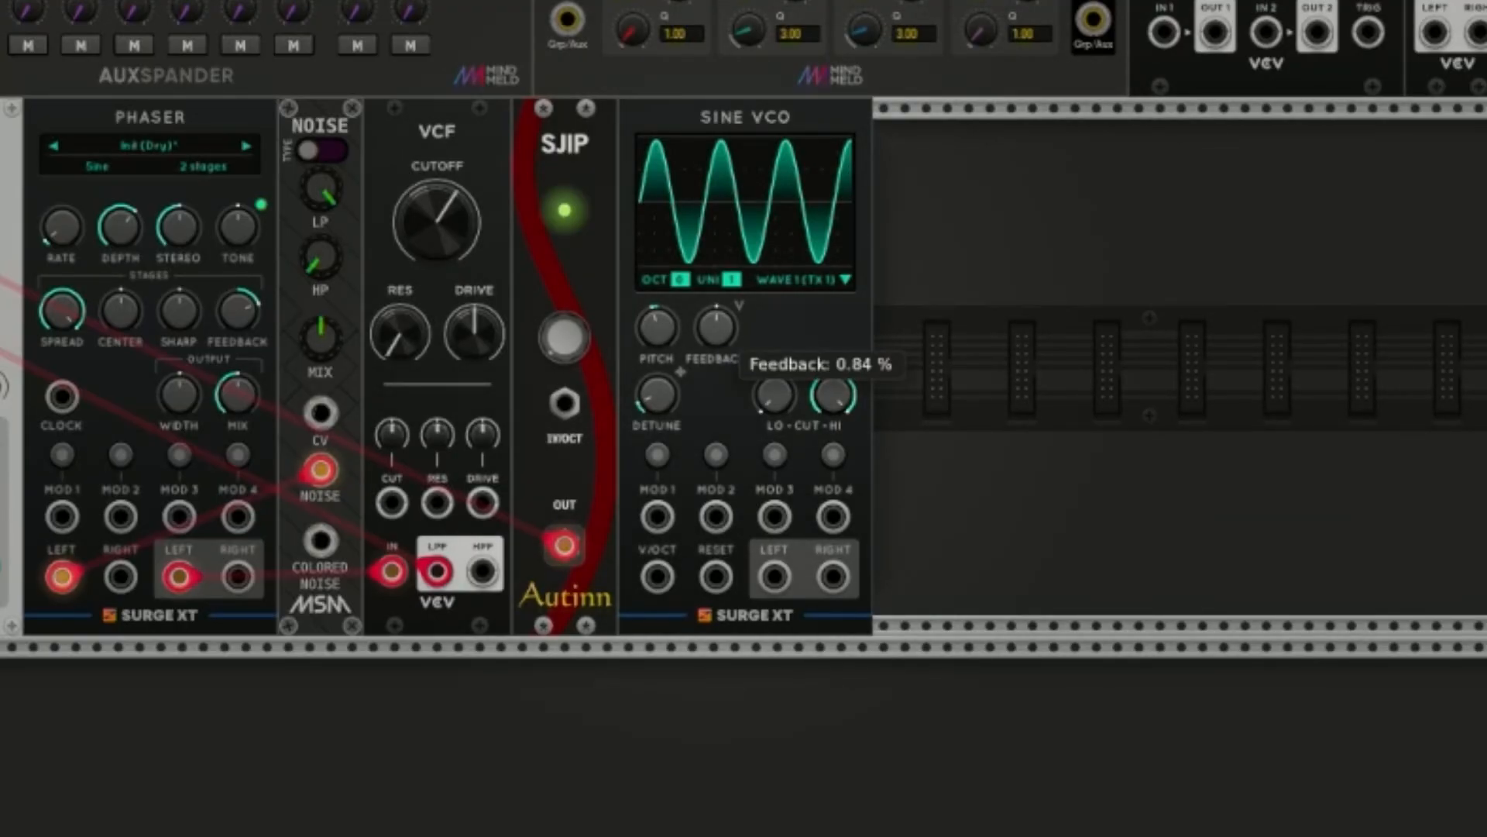
left_click_drag(716, 327, 716, 235)
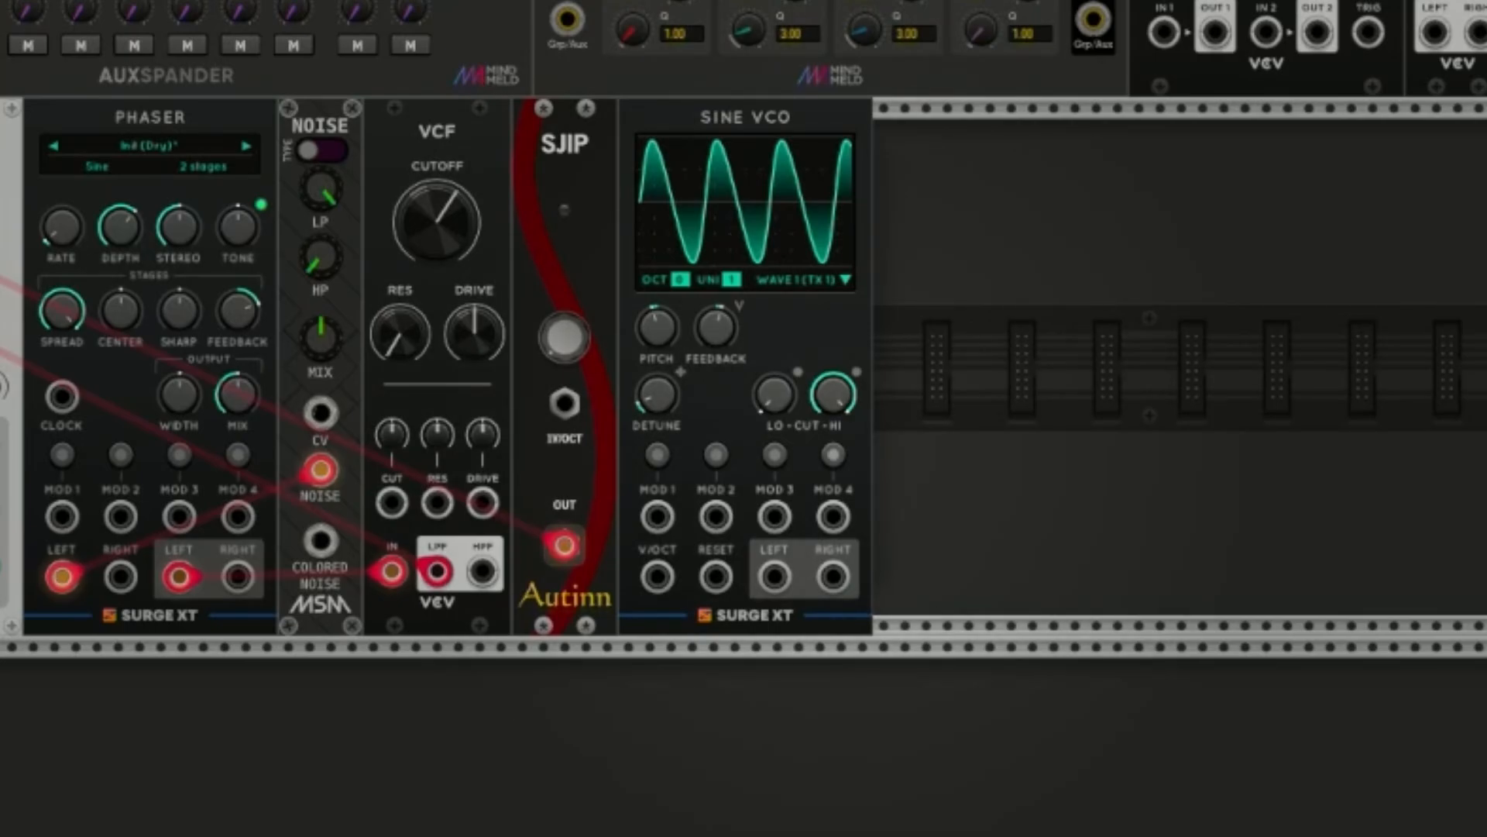
Enable the Sine VCO's high cut and lower its cutoff frequency.
mouse_move(845, 405)
left_click_drag(845, 405, 845, 546)
left_click(856, 372)
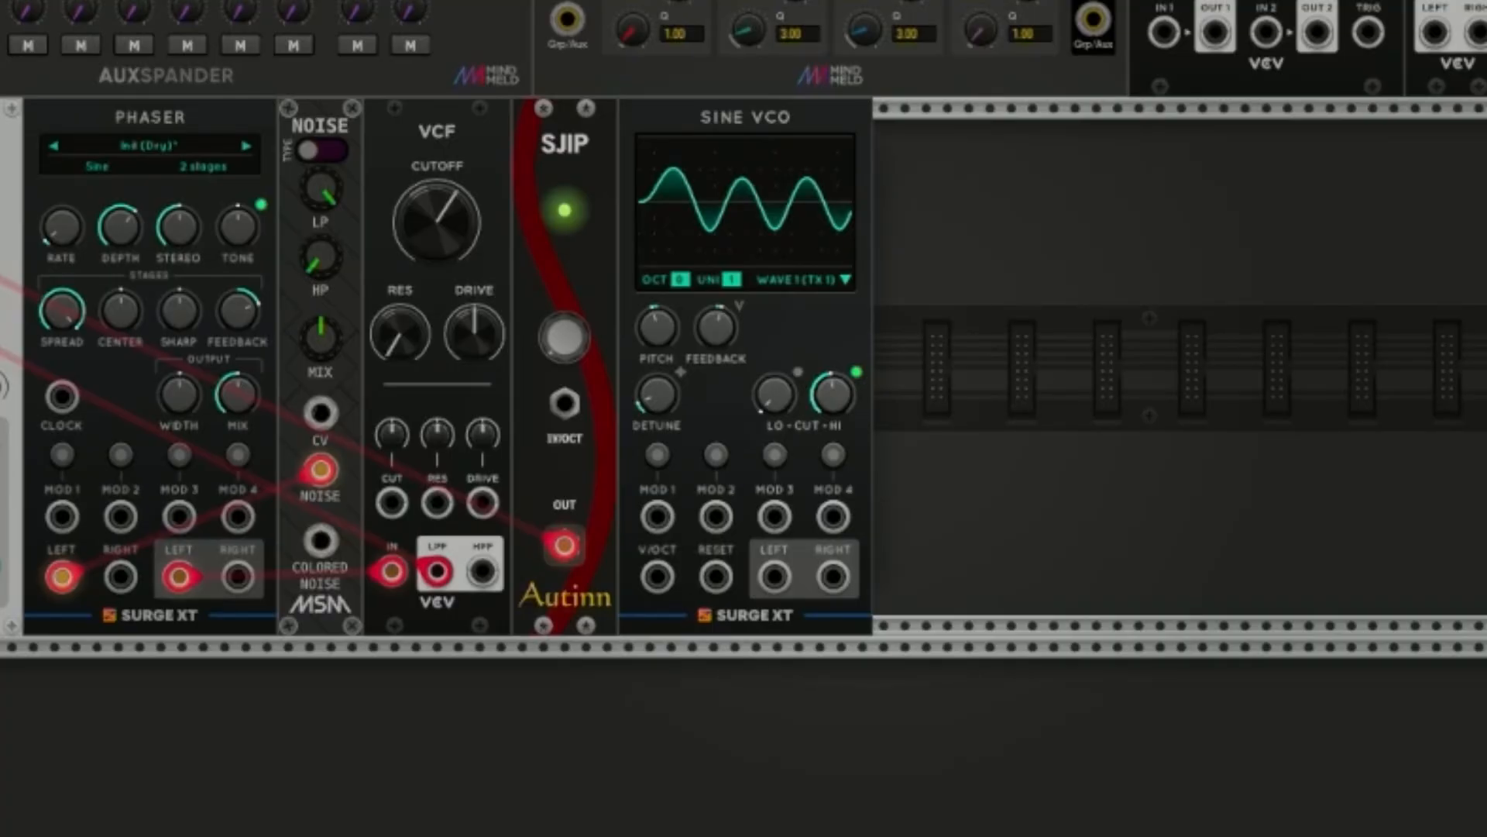
mouse_move(835, 397)
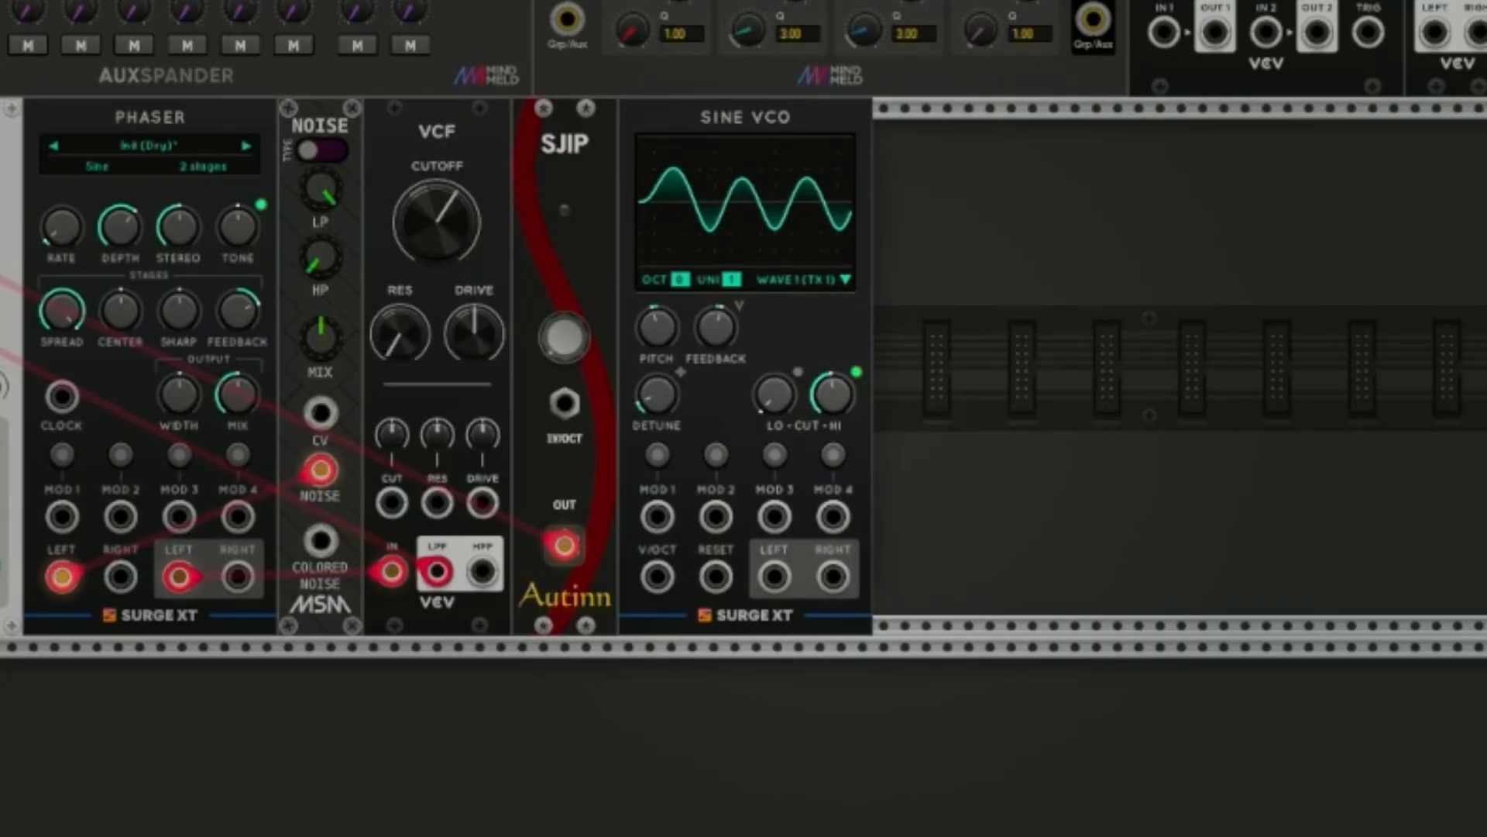
left_click_drag(833, 395, 833, 408)
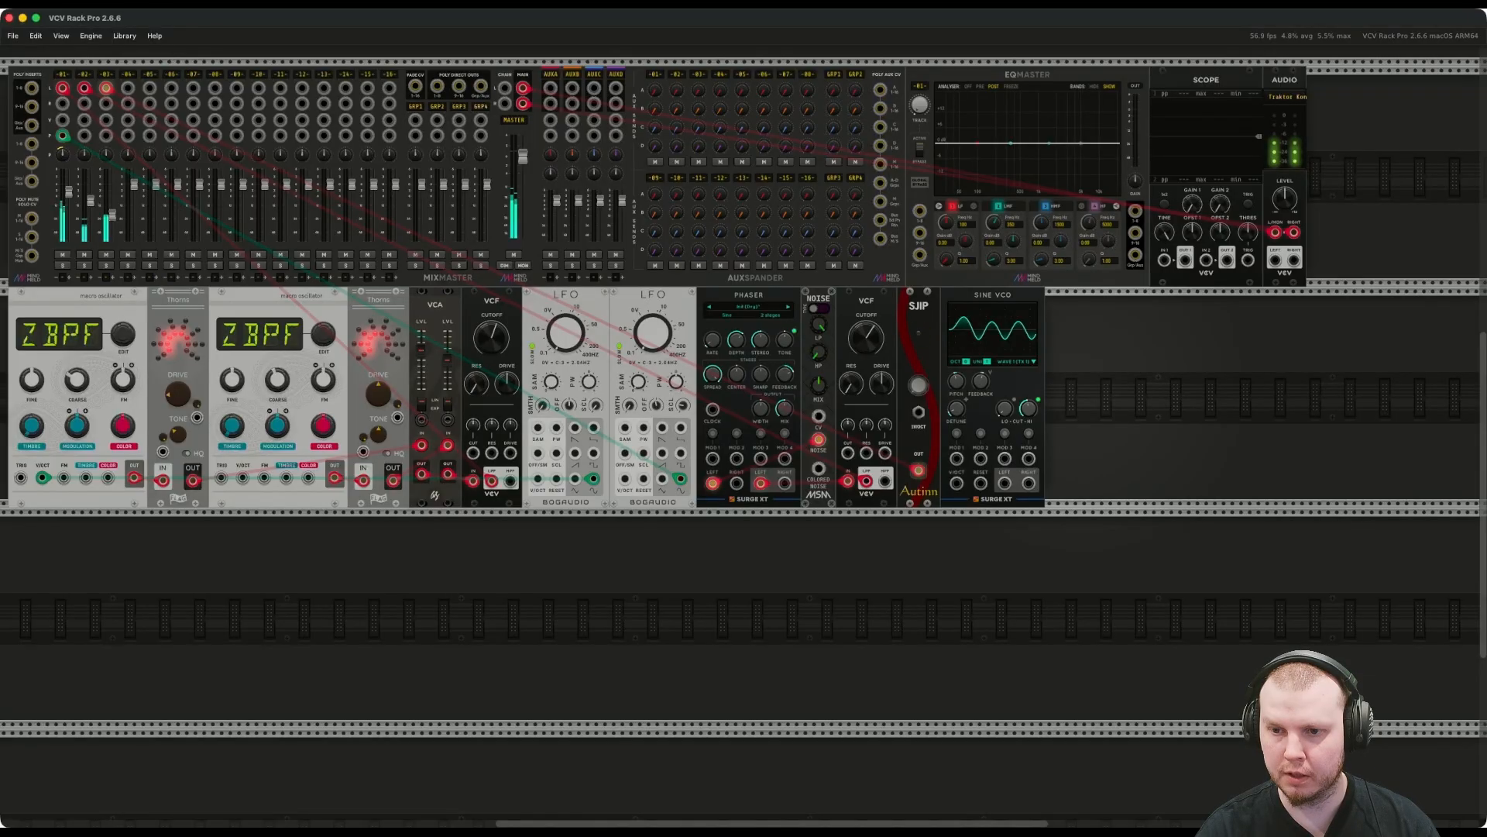
Add the Surge XT EG x VCA directly after the Sine VCO, then lengthen its decay and drop its sustain to the minimum.
right_click(1068, 388)
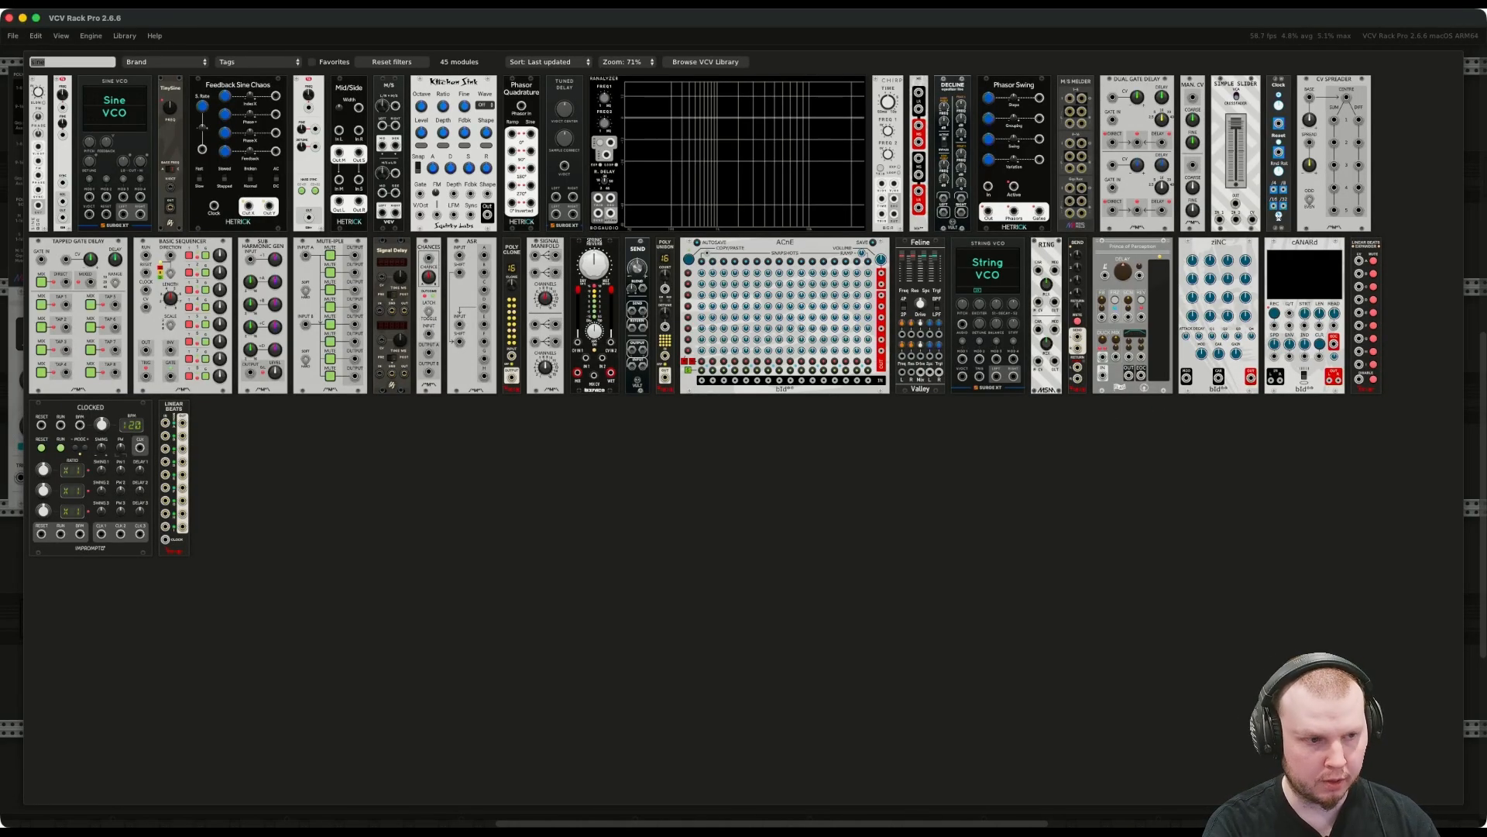
type("eg")
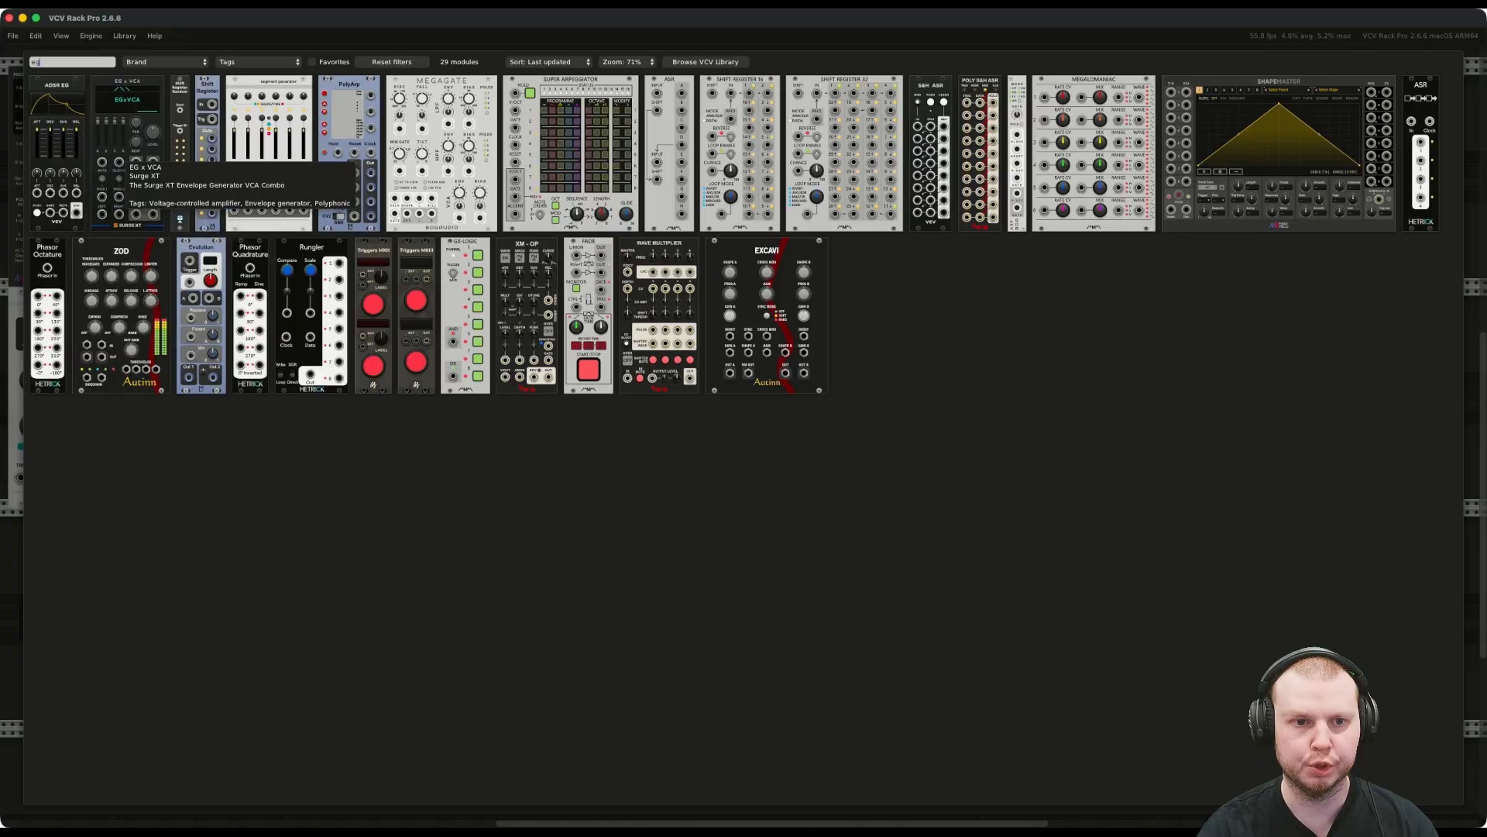
left_click(127, 155)
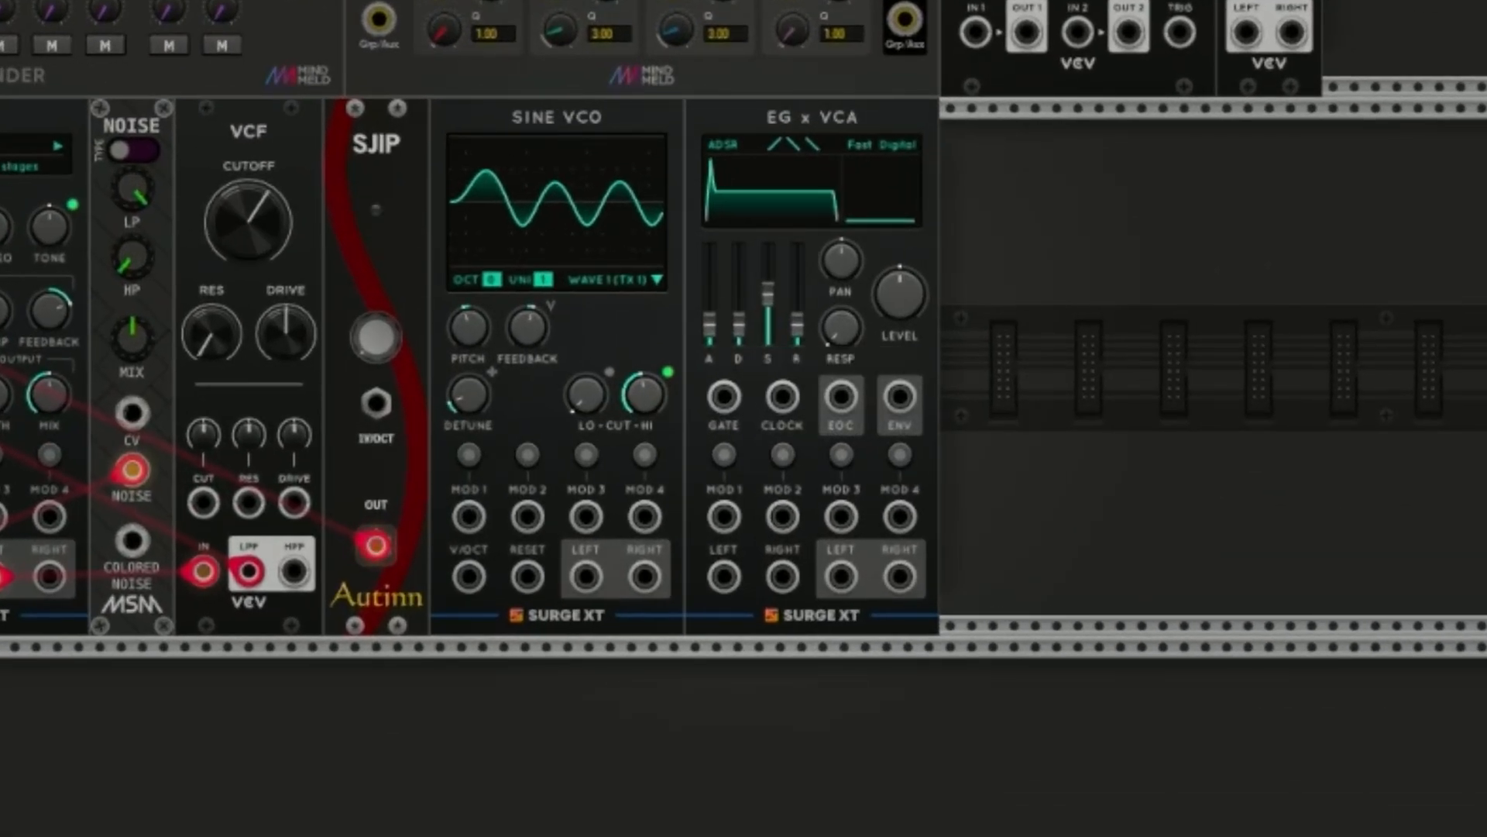
left_click_drag(738, 322, 767, 331)
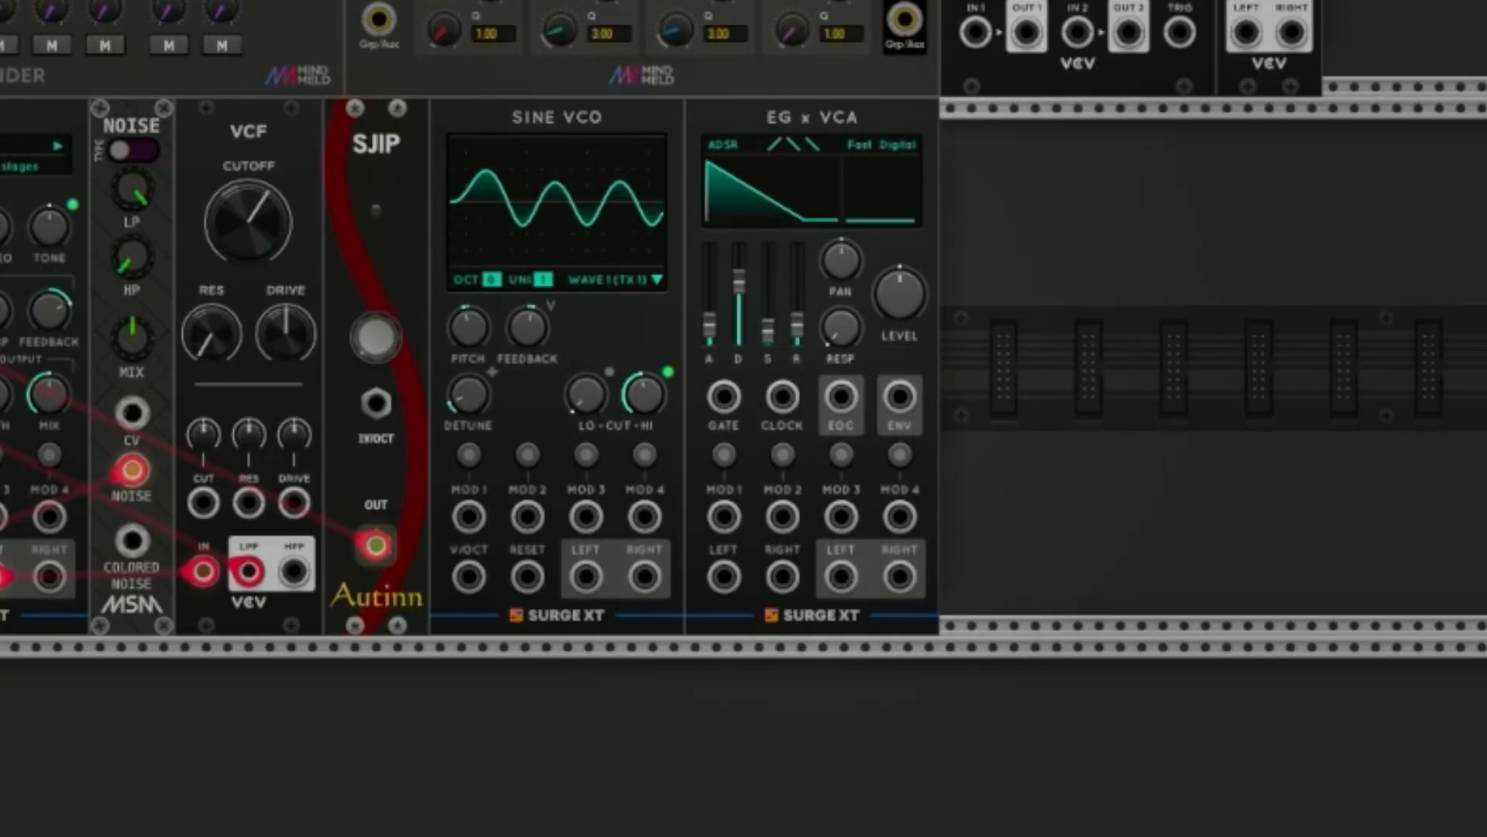
mouse_move(797, 337)
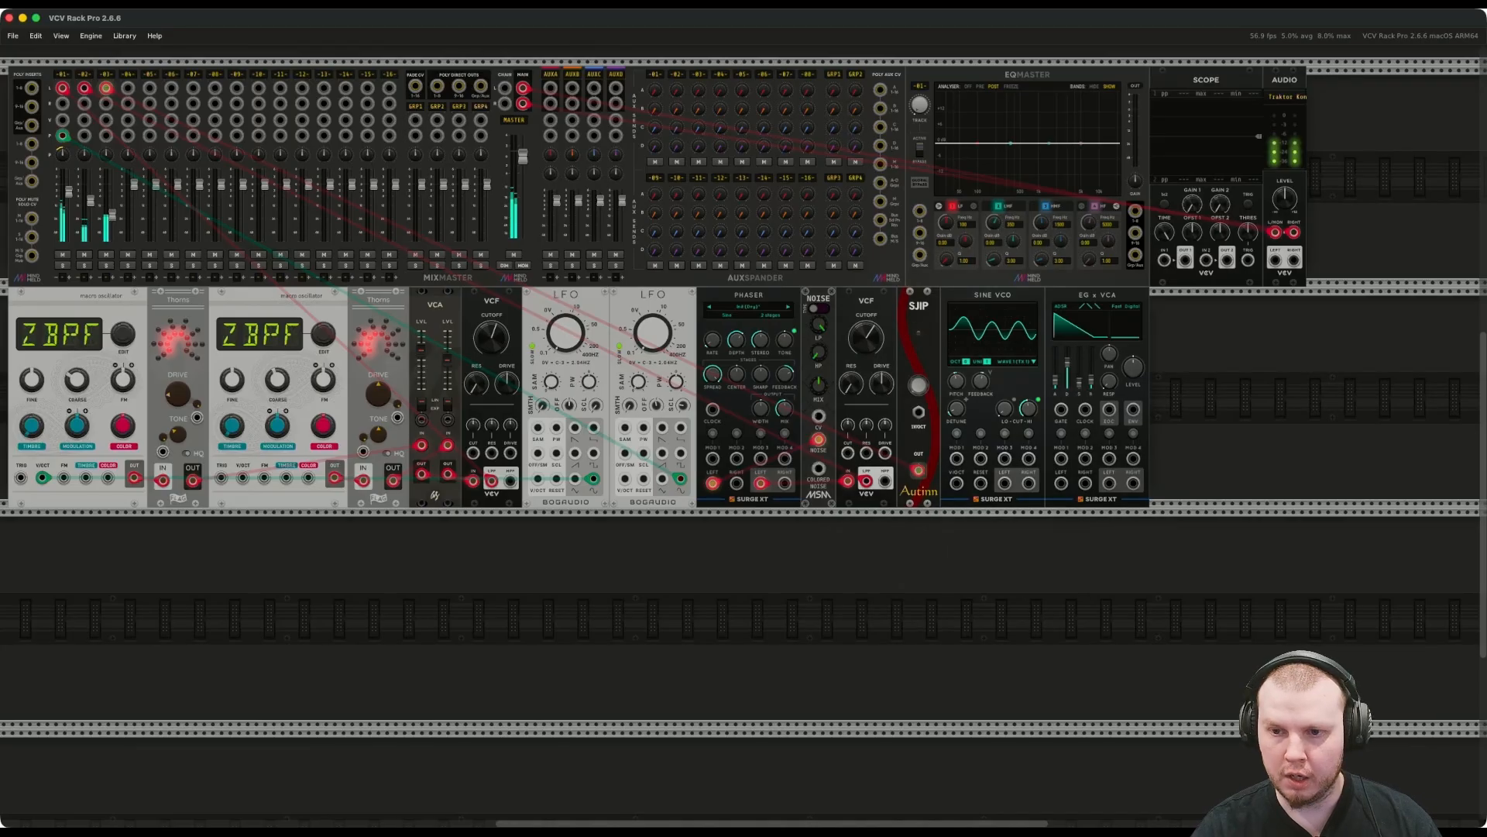
Insert the HetrickCV Random Gates module between SJIP and the Sine VCO, keeping the Sine VCO and EG x VCA flush after it.
left_click_drag(1177, 459, 942, 437)
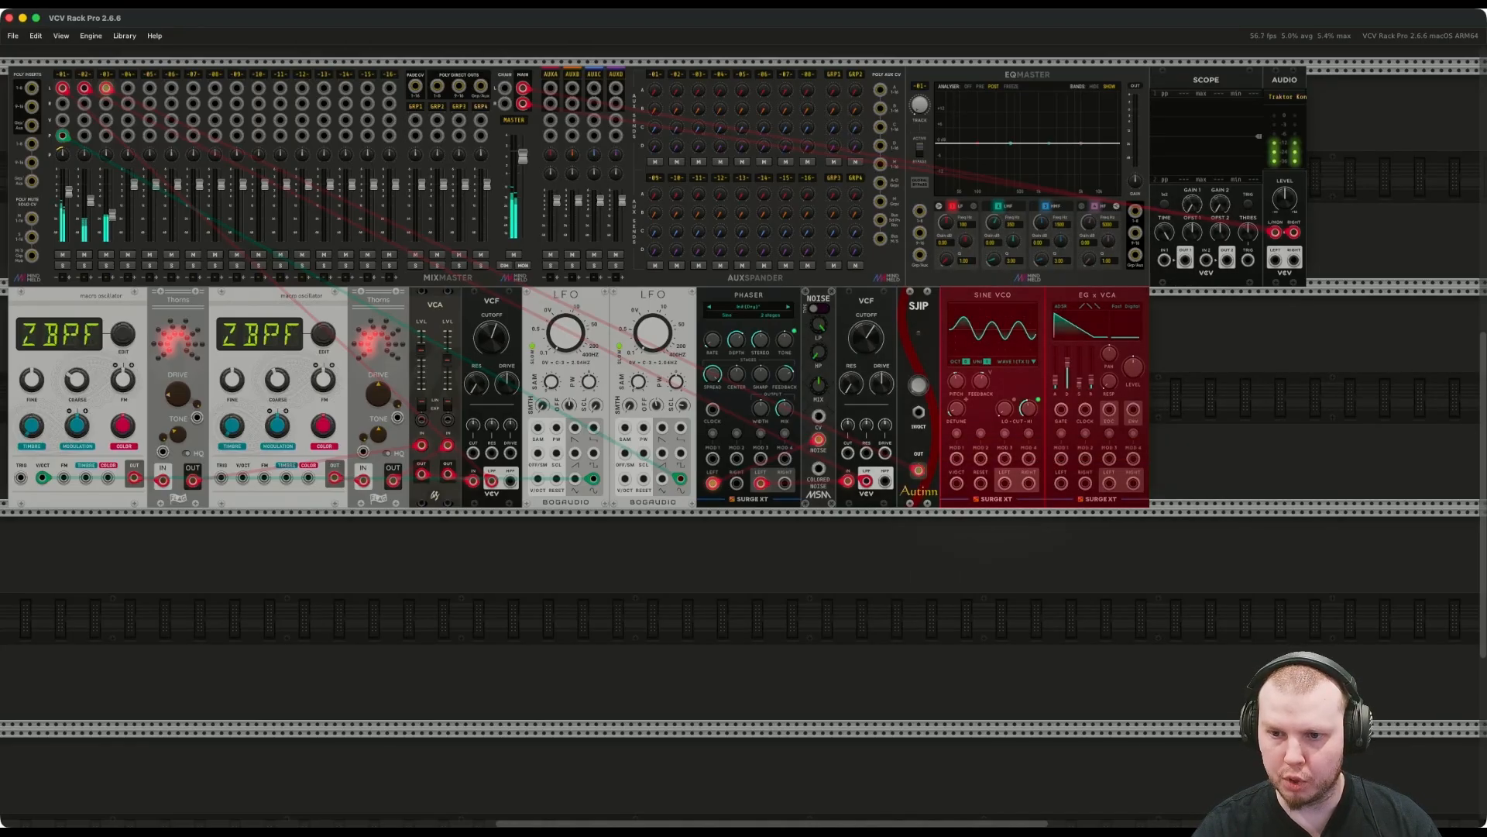
left_click_drag(1007, 395, 1129, 395)
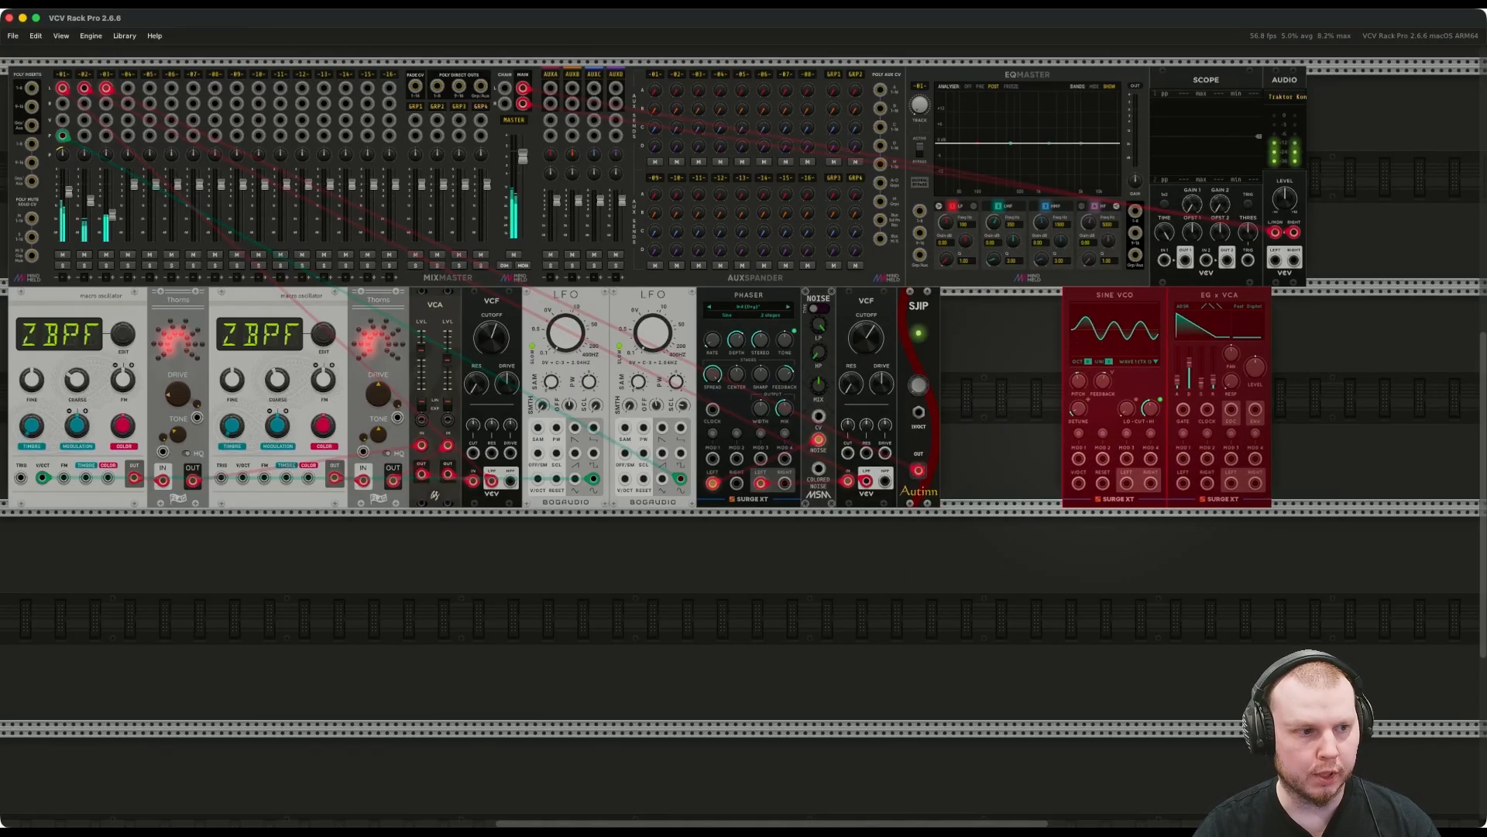
key("Return")
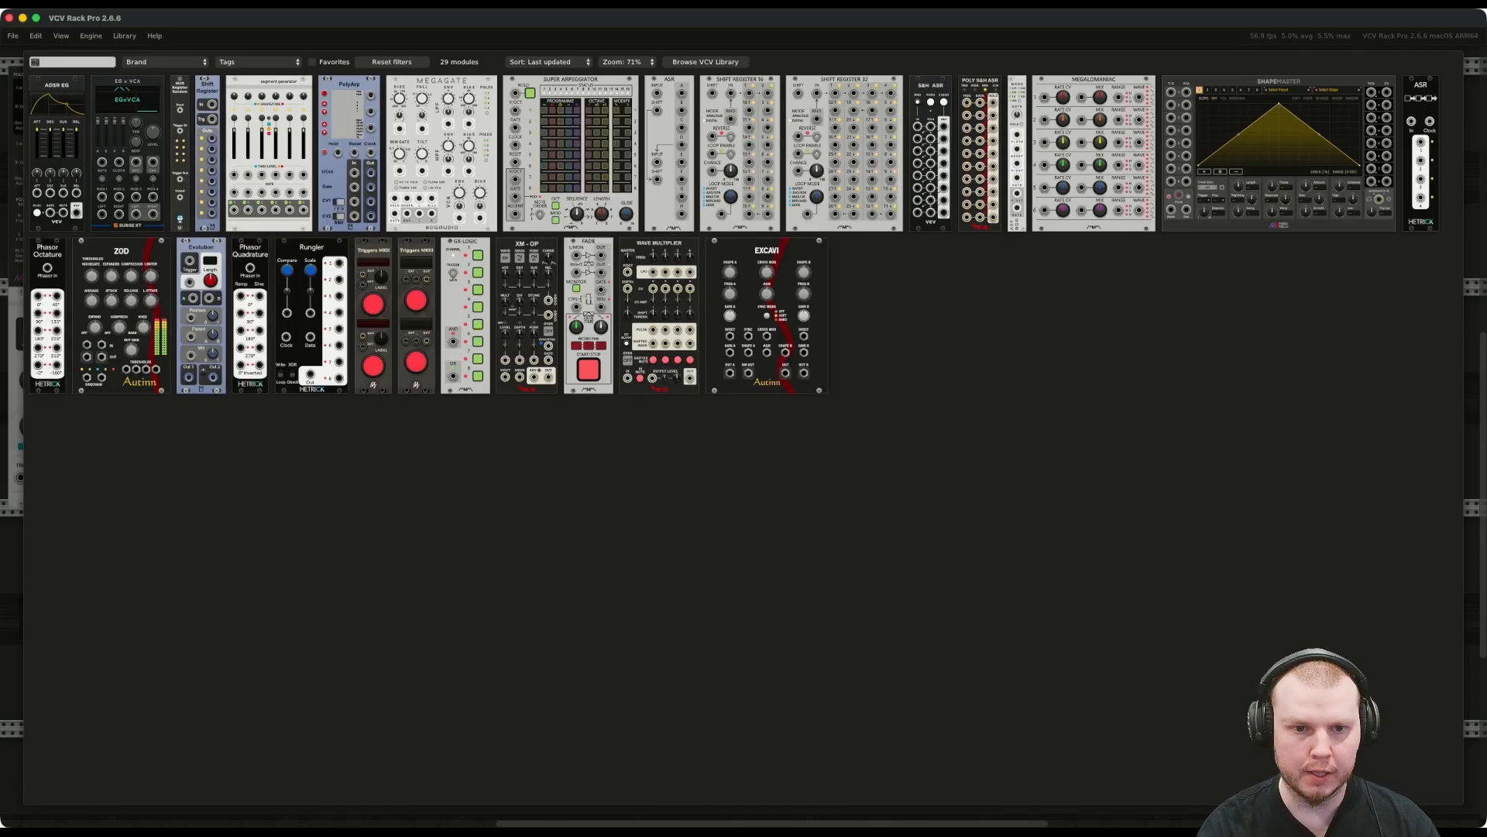
type("random")
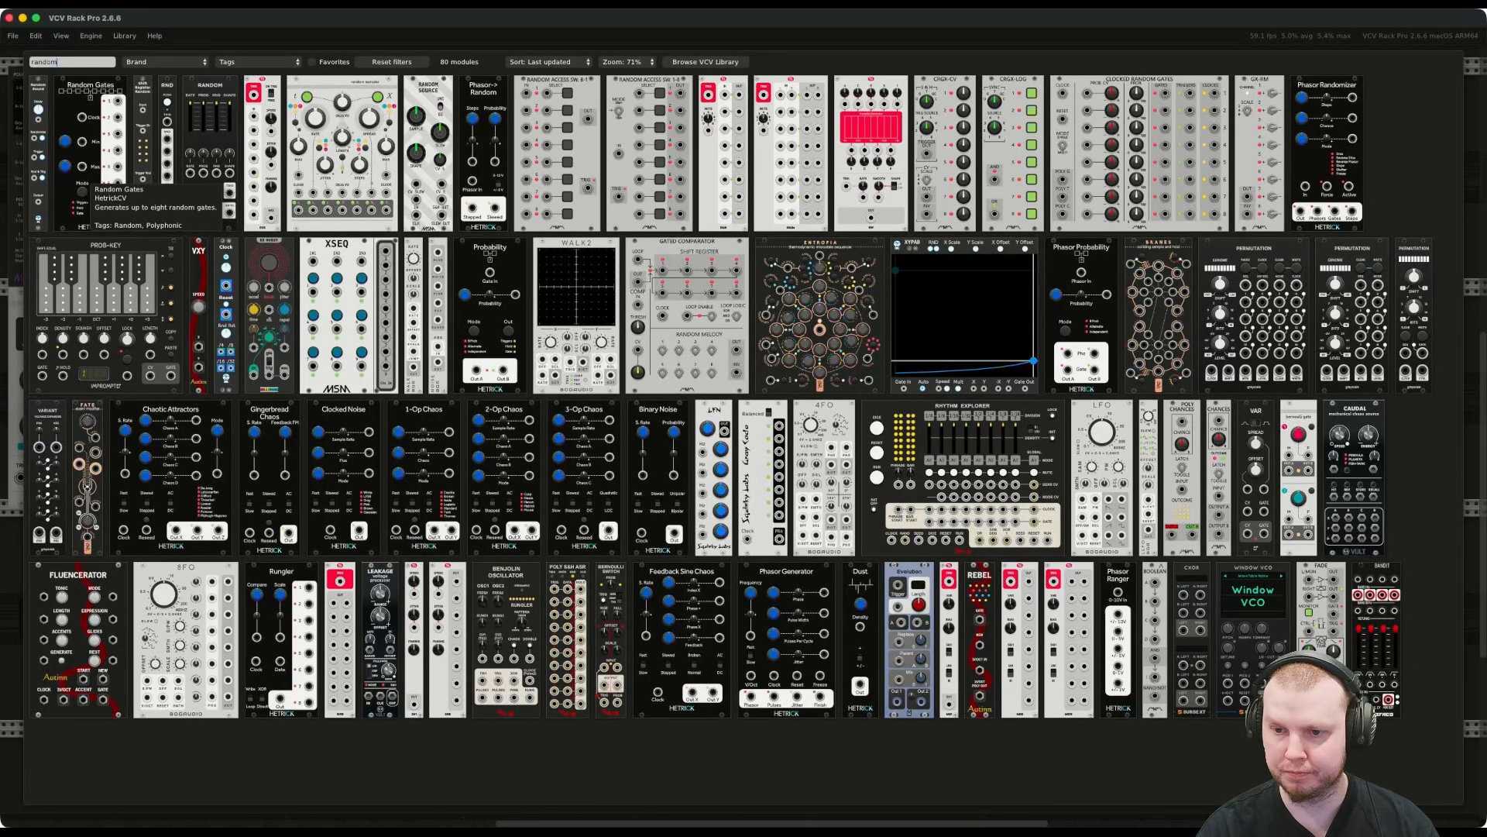
left_click(89, 180)
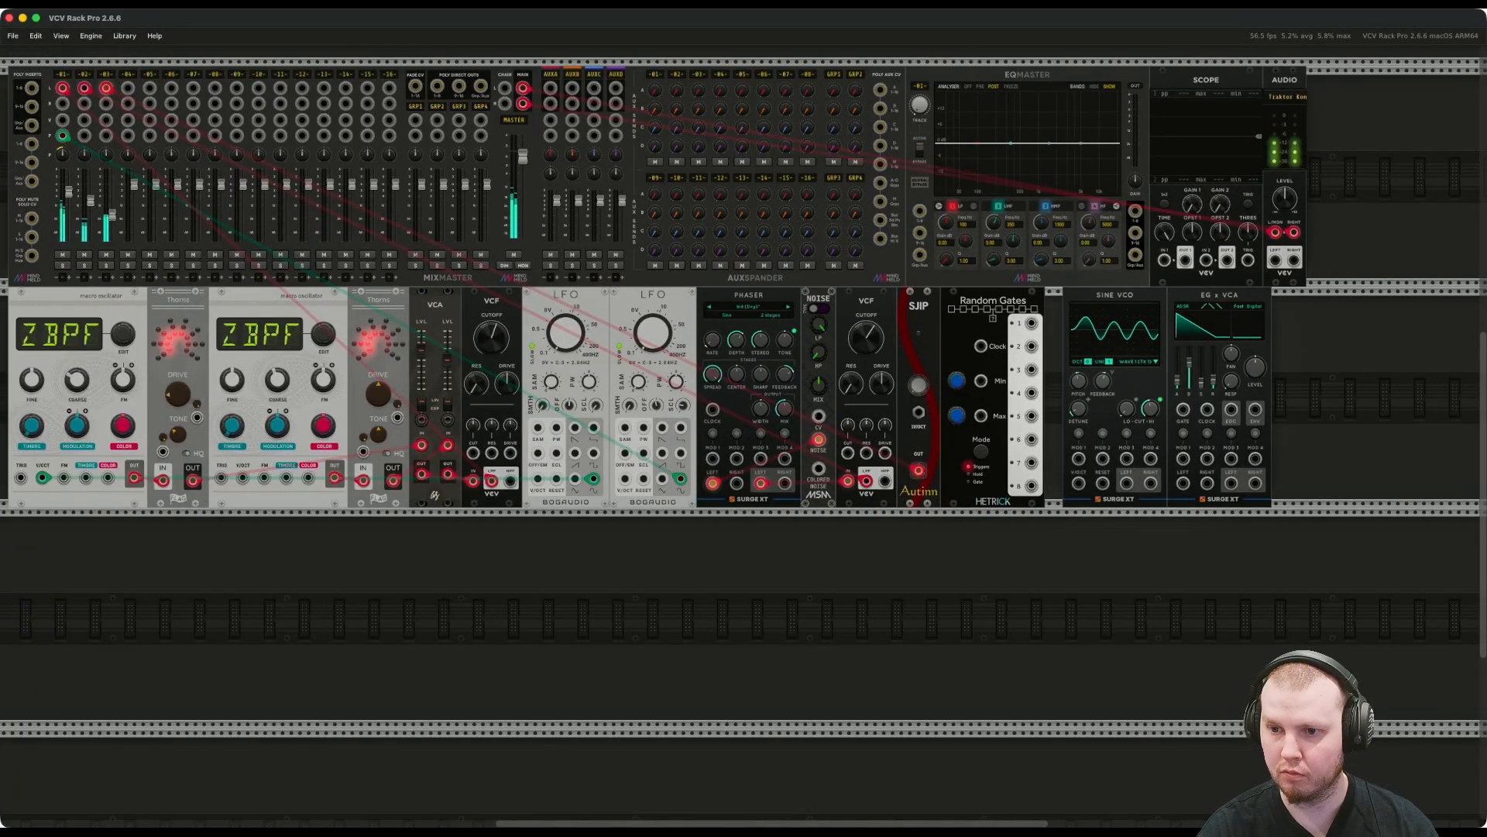
left_click_drag(1115, 296, 1097, 296)
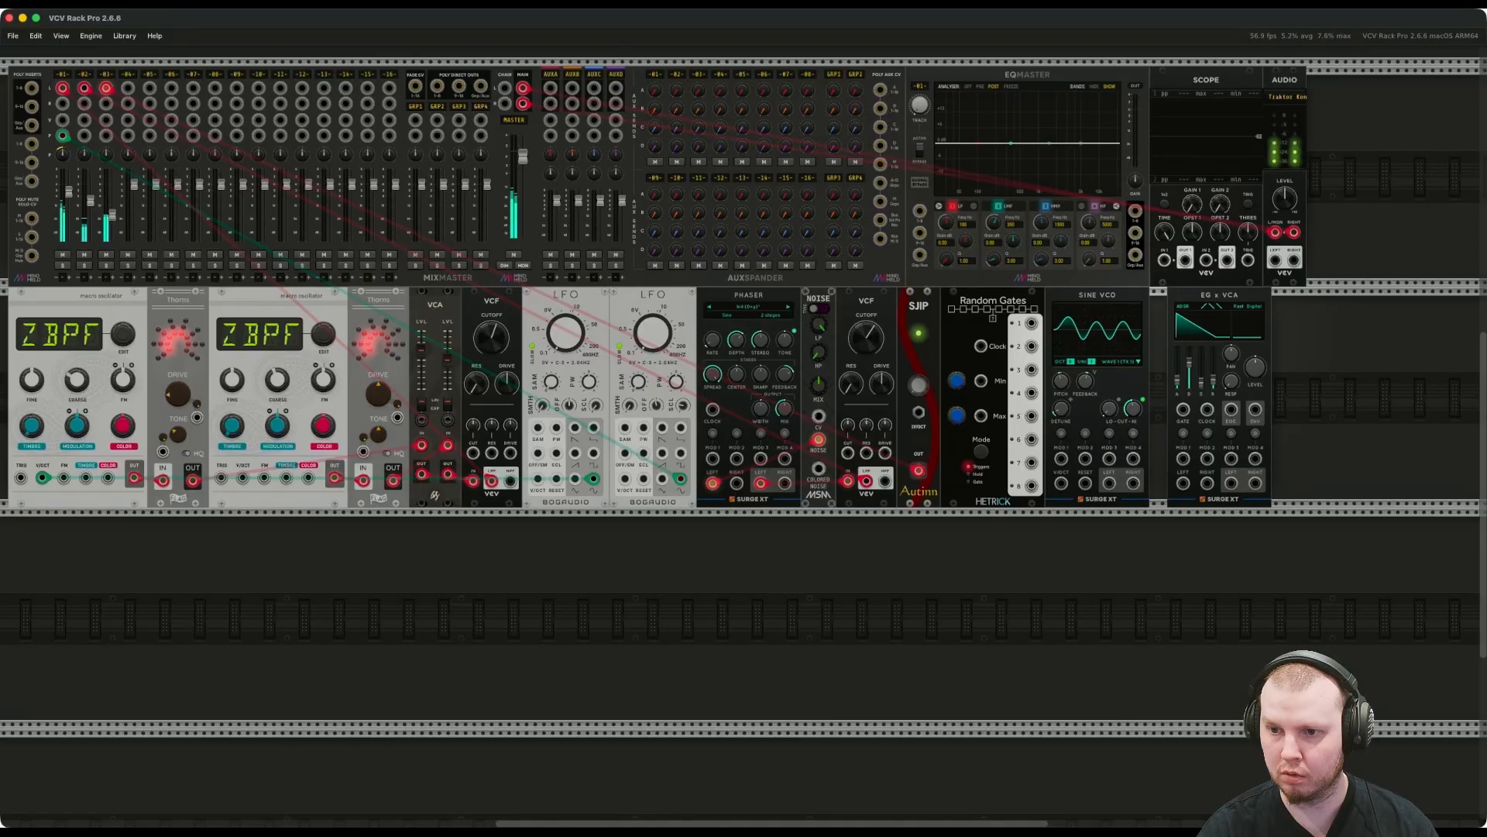
left_click_drag(1219, 295, 1202, 295)
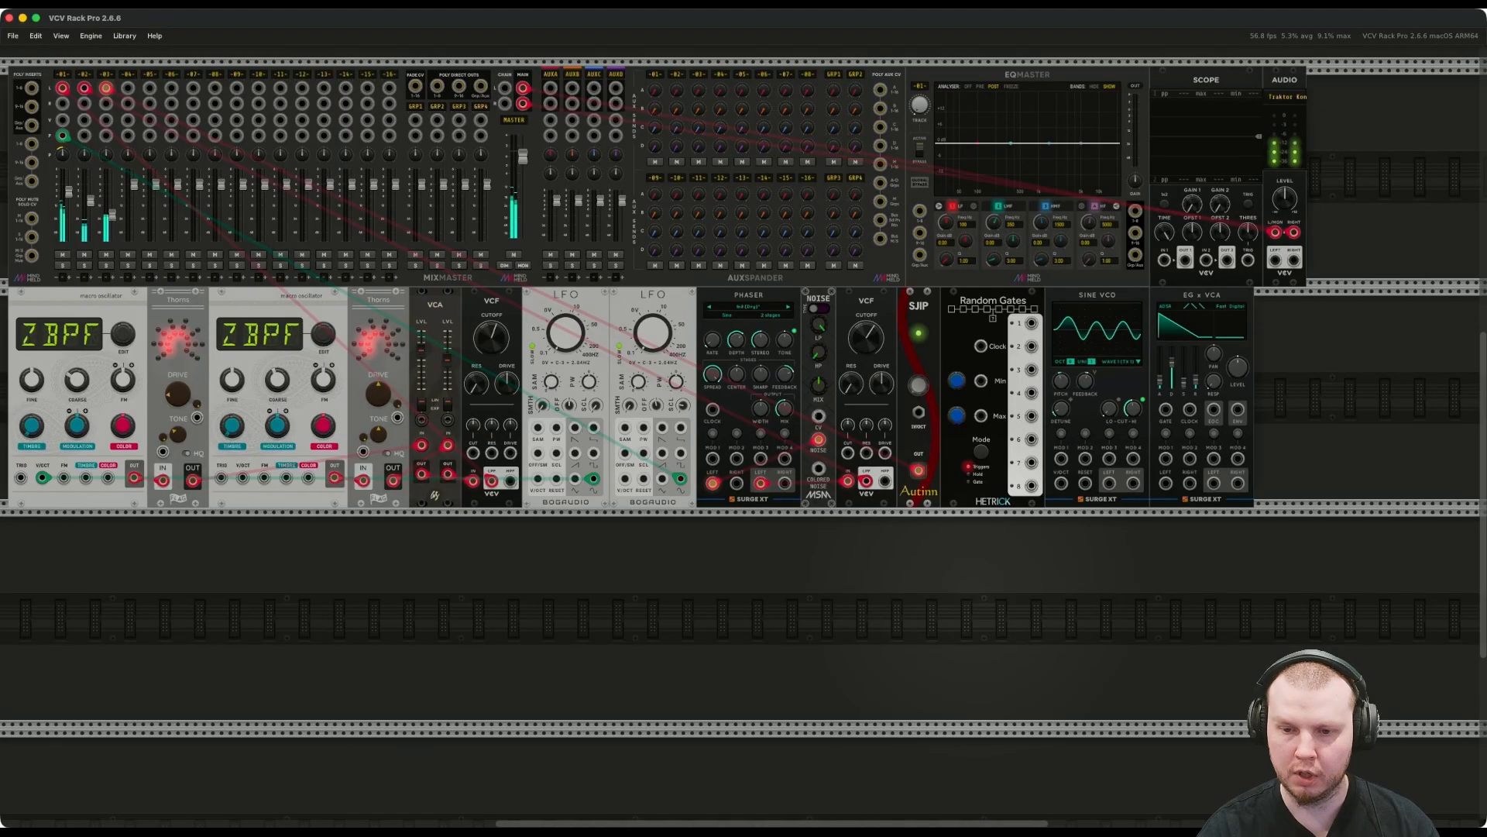
Add the Geodesics Twin Paradox clock in the empty row, positioned directly below Random Gates.
right_click(974, 593)
type("twin")
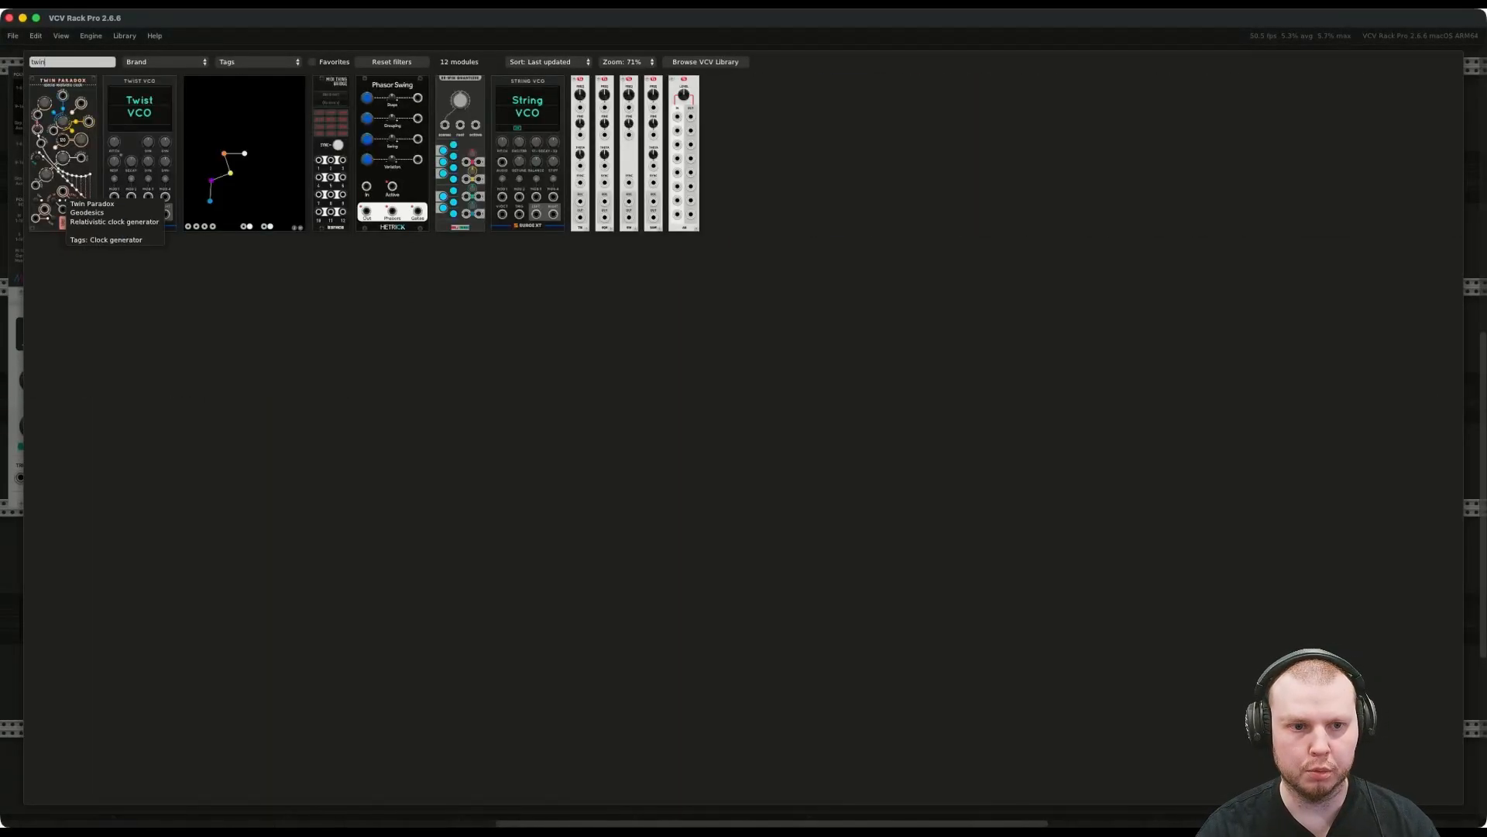
left_click(62, 194)
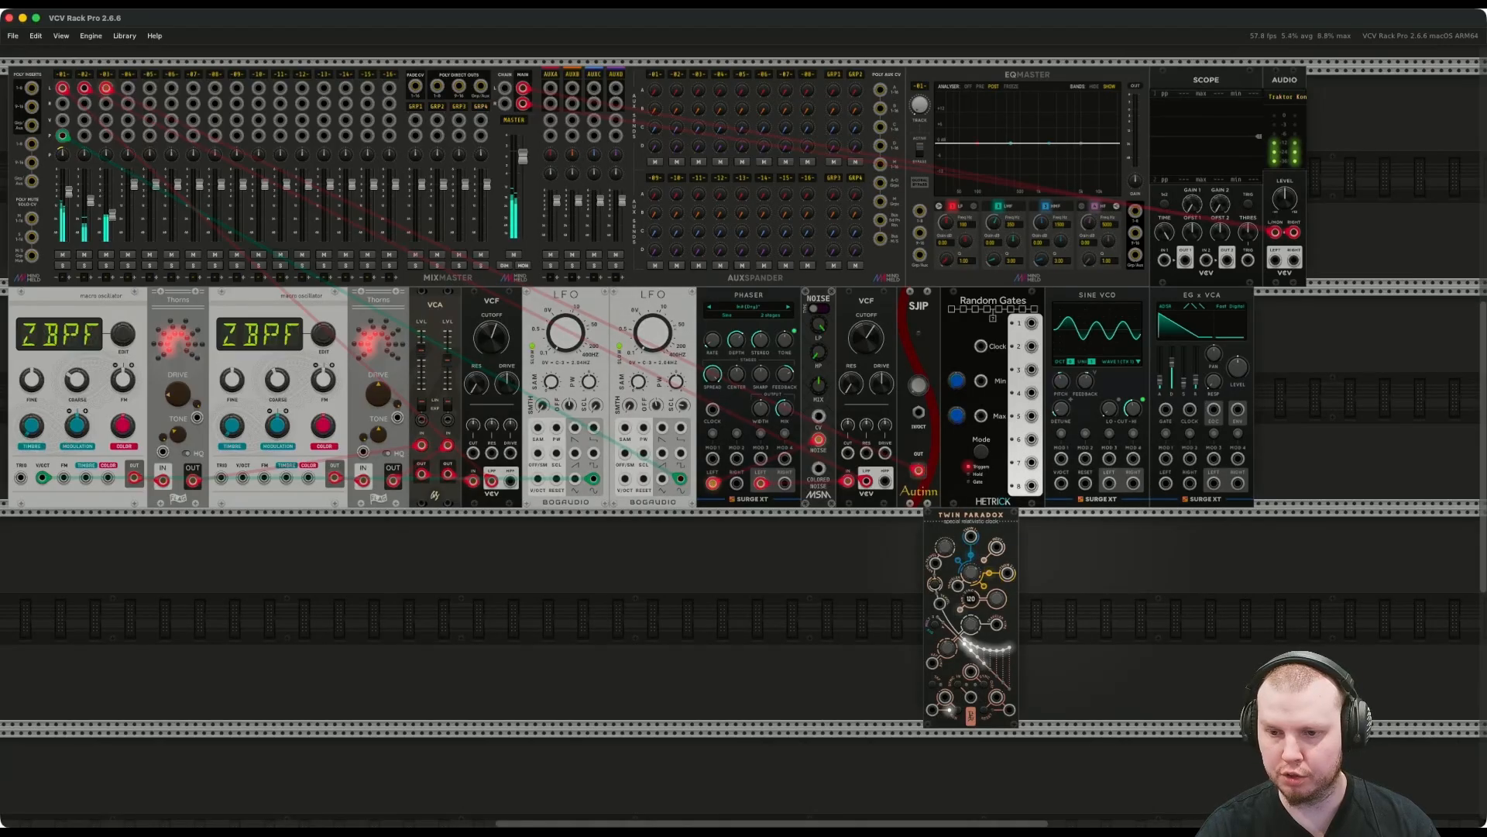
left_click_drag(988, 516, 997, 516)
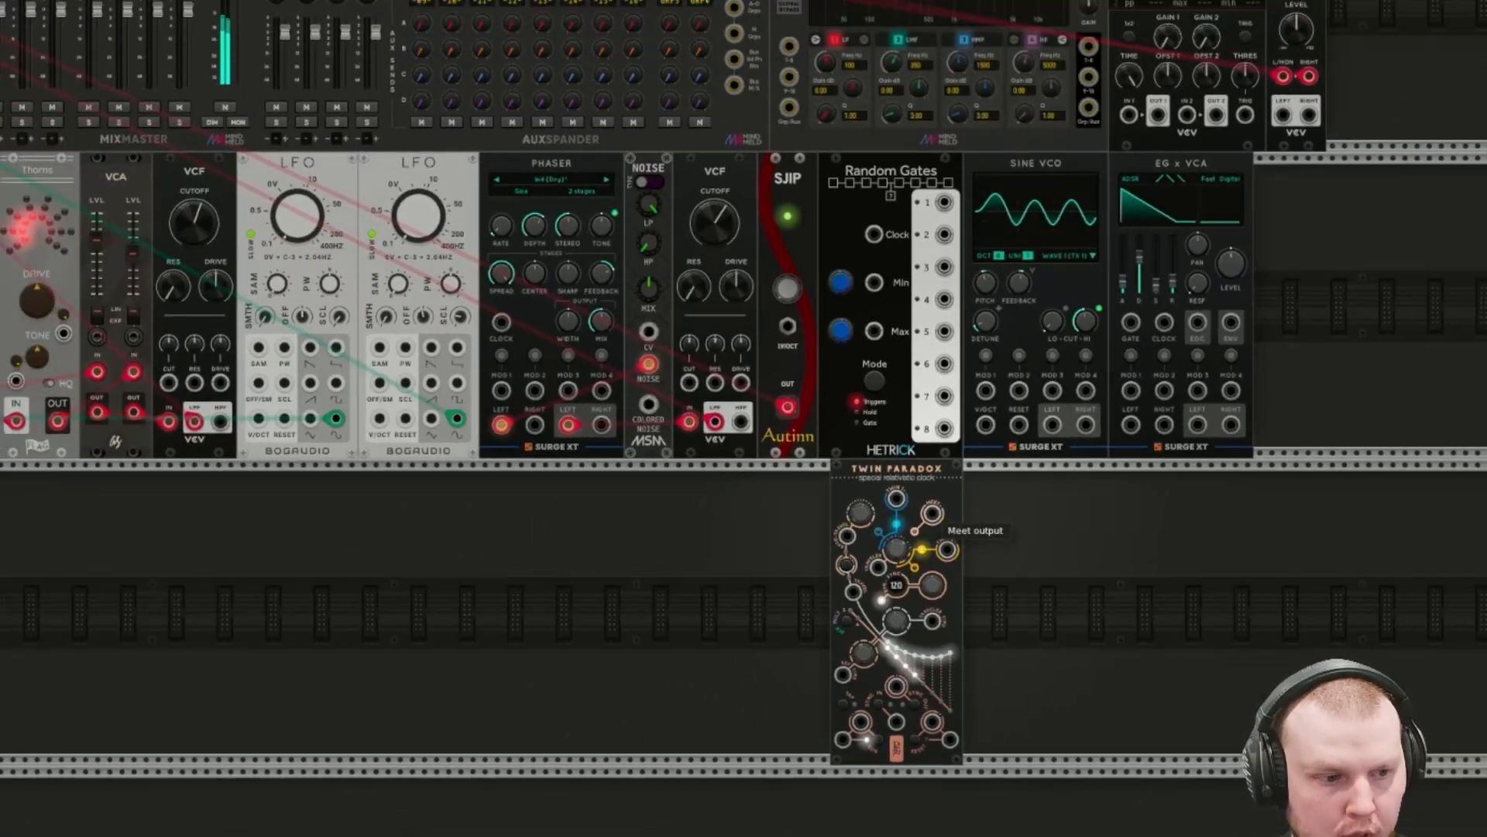
Patch Twin Paradox's Meet output to Random Gates' Clock input with a Clock/Gate/Trigger cable.
right_click(757, 450)
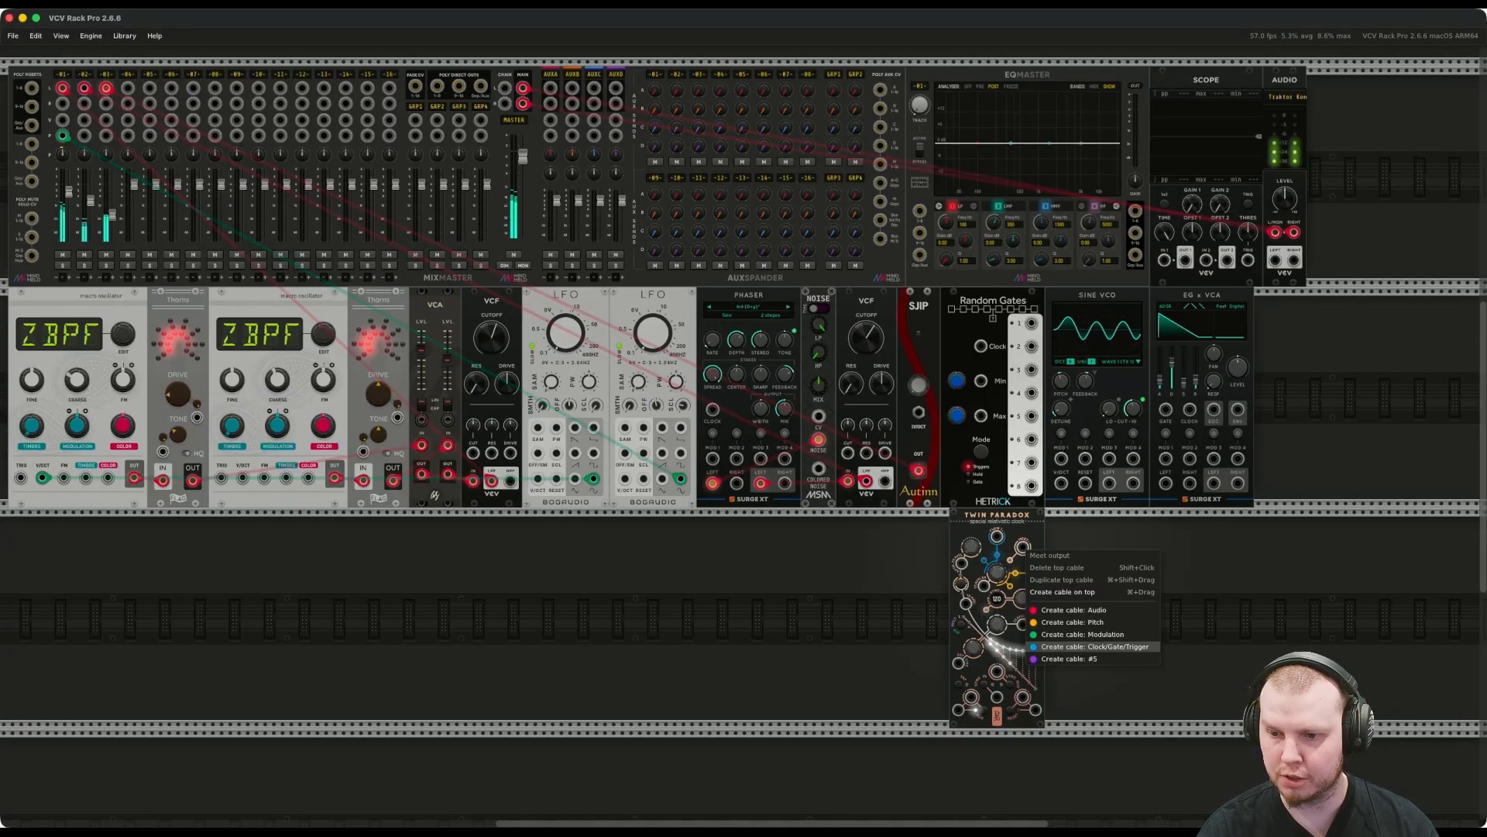
left_click(1095, 646)
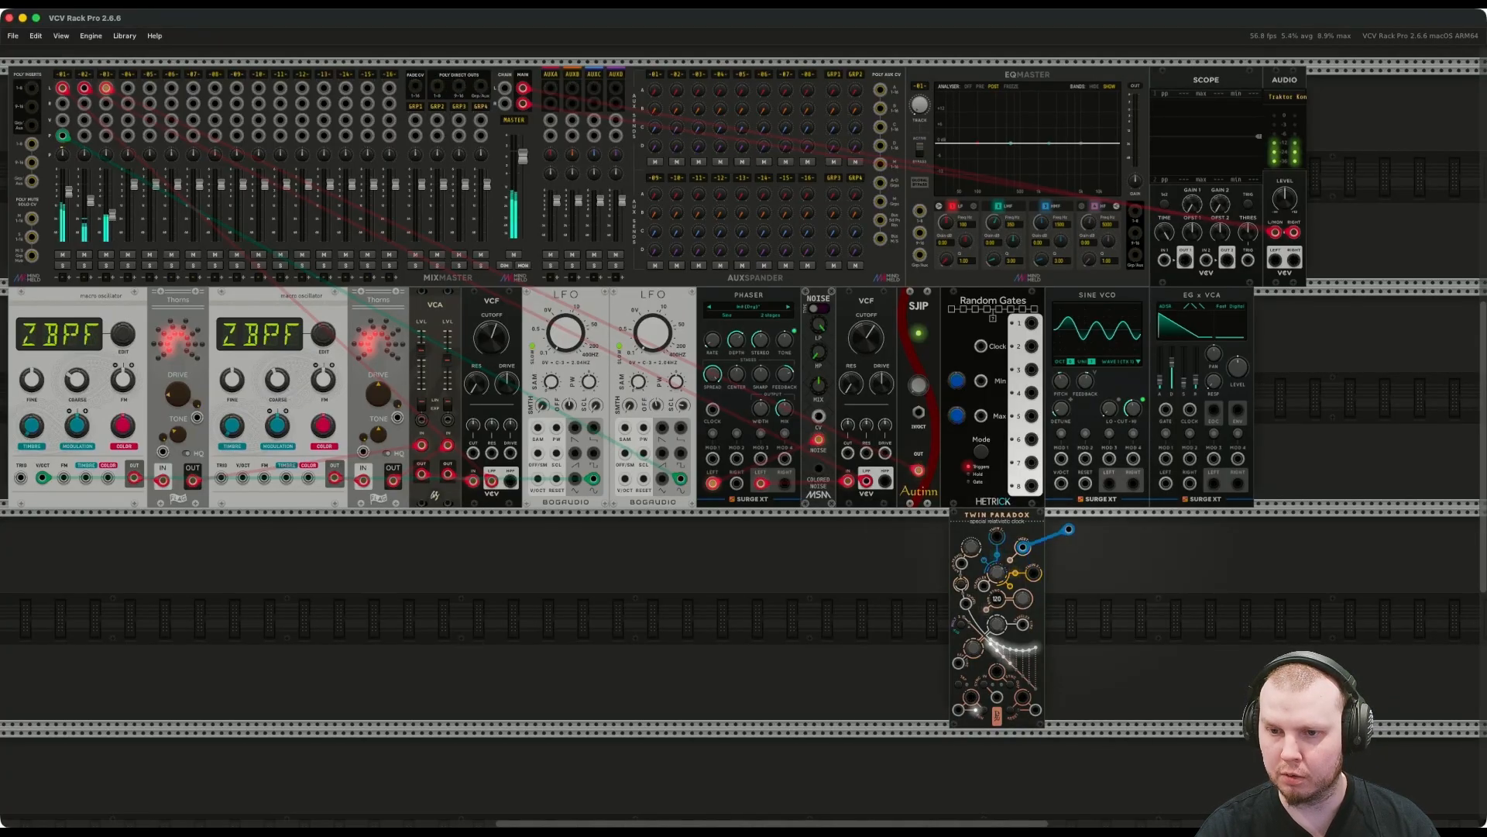
left_click(981, 346)
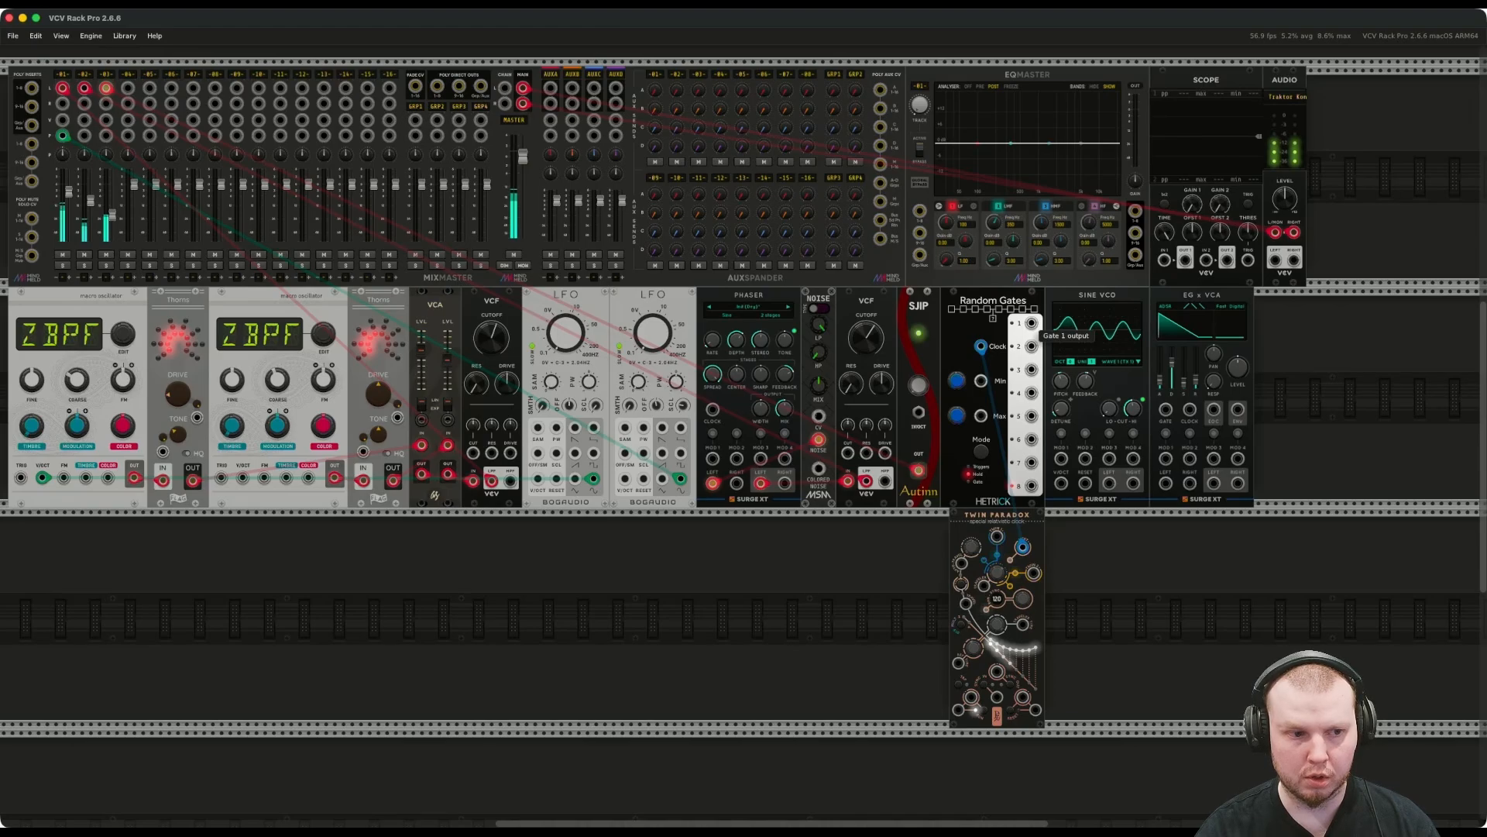
Patch Random Gates' Gate 1 output to the EG x VCA's Gate input with a Clock/Gate/Trigger cable.
right_click(1033, 324)
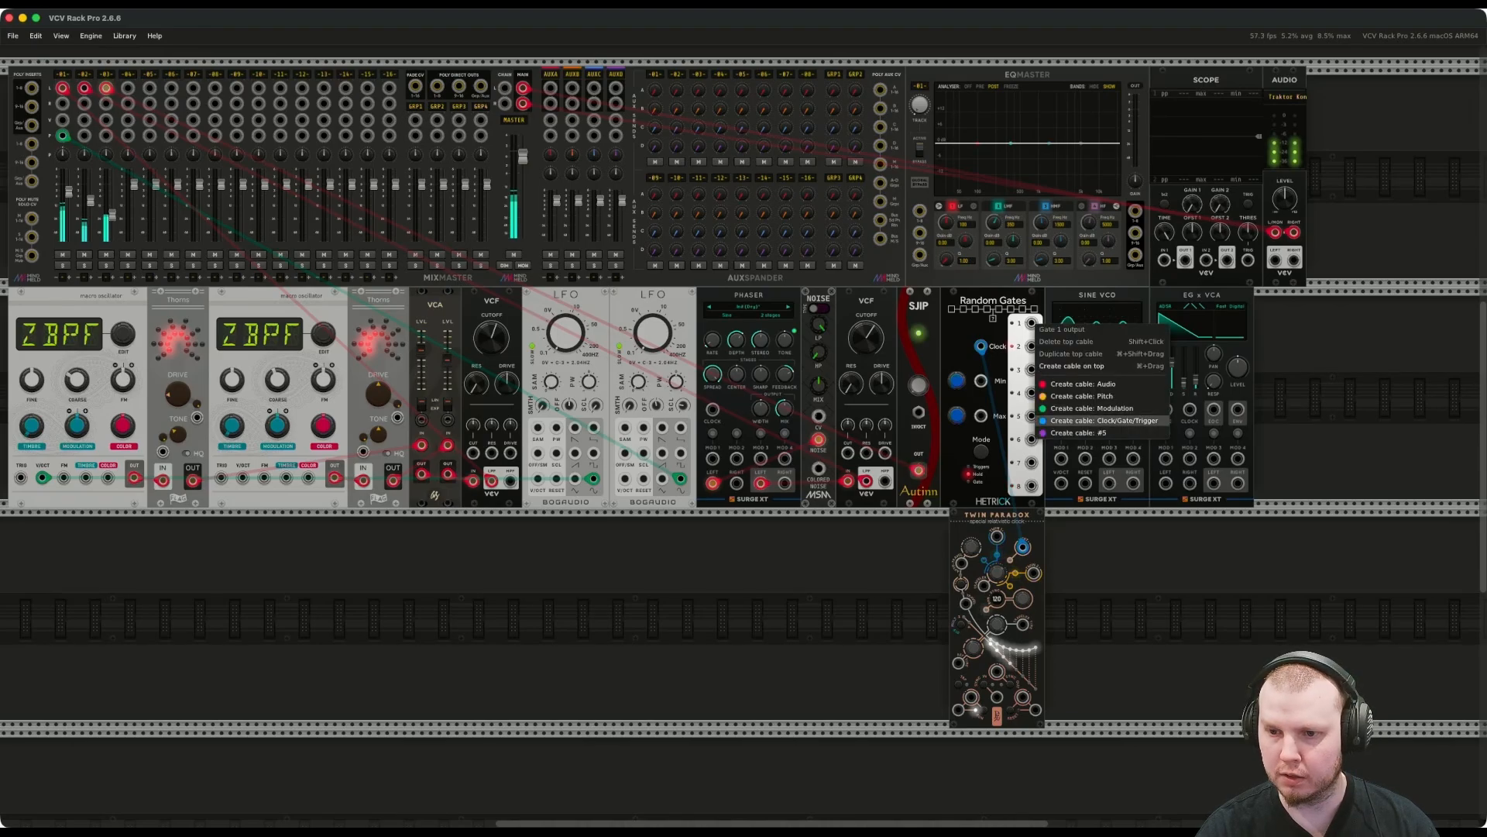
left_click(1100, 421)
left_click(1166, 420)
left_click_drag(1166, 419, 1166, 410)
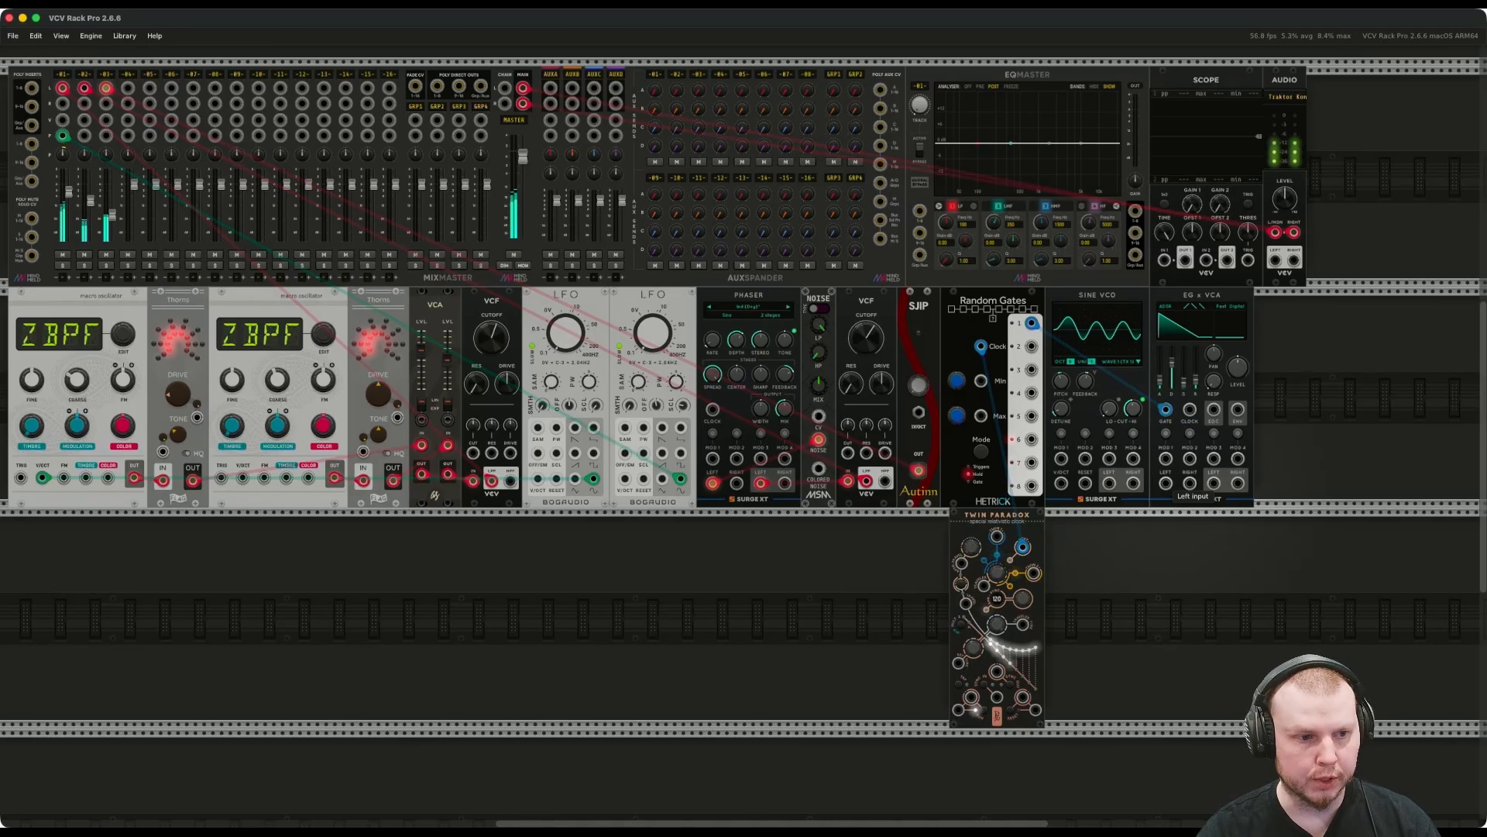
Duplicate the EG x VCA and patch Random Gates' Gate 1 output to the duplicate's Gate input with a Clock/Gate/Trigger cable.
right_click(1248, 391)
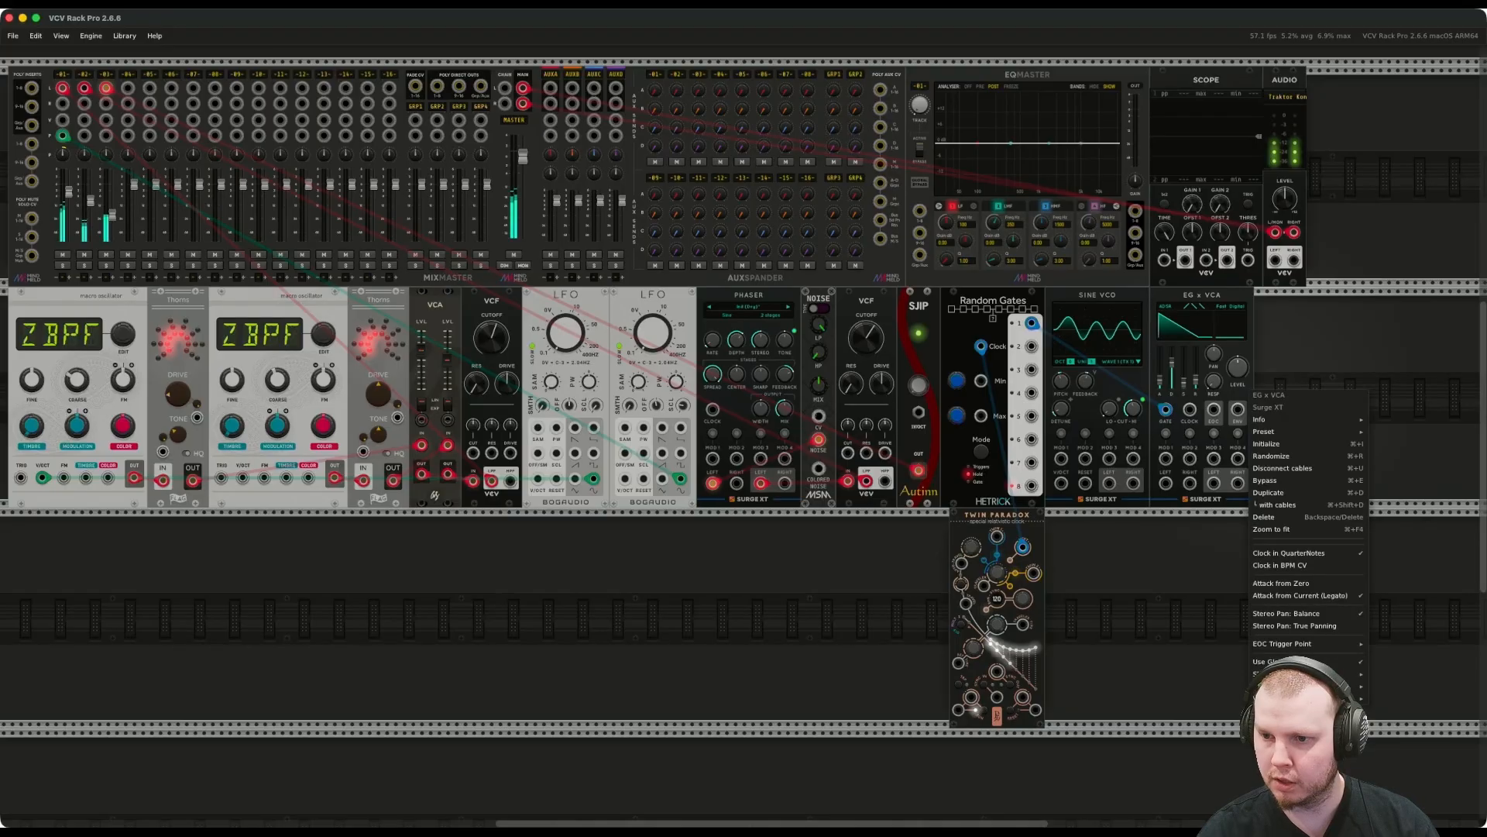
left_click(1271, 493)
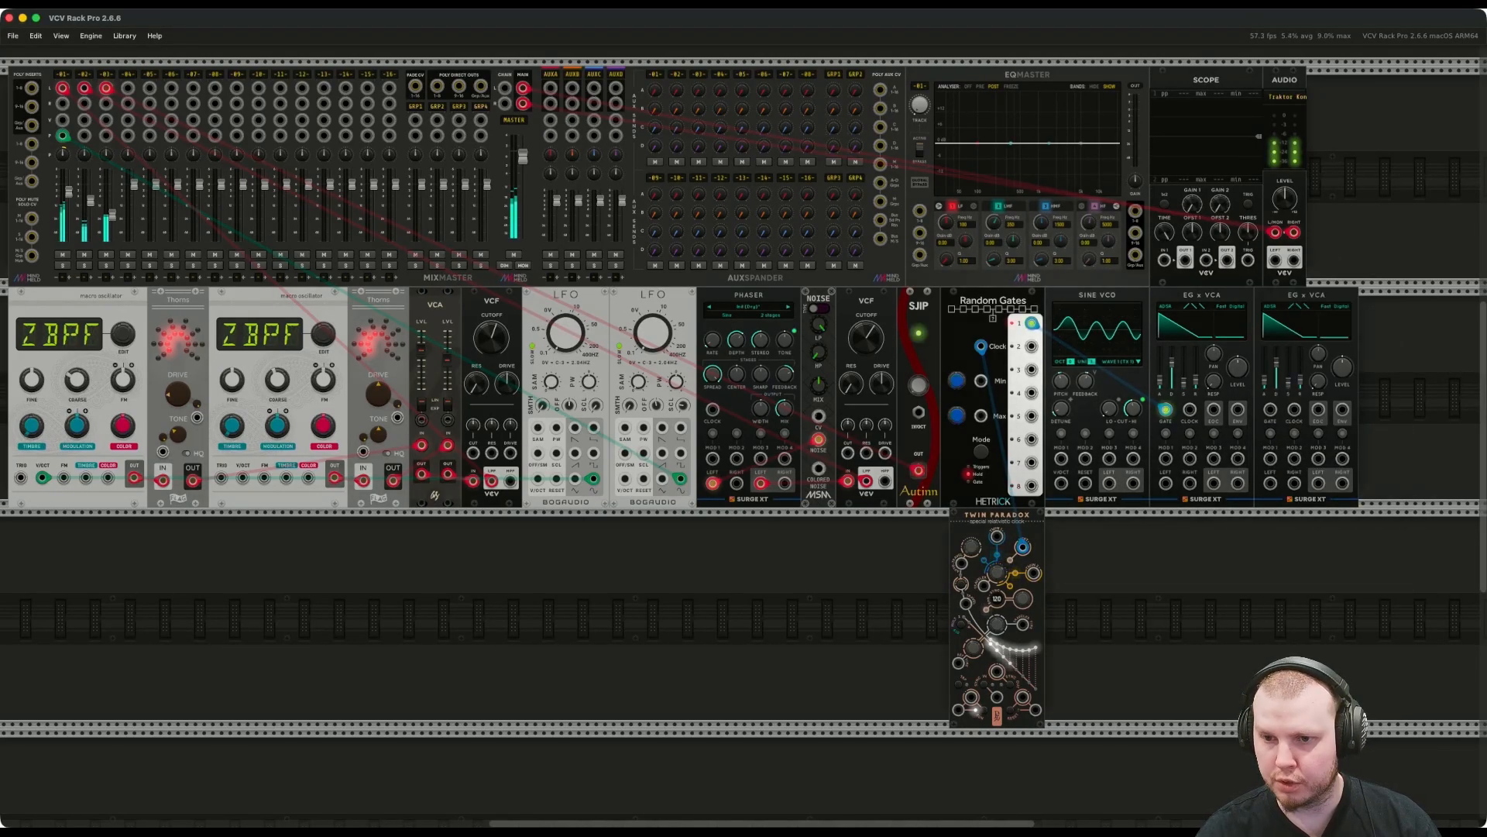
right_click(1032, 323)
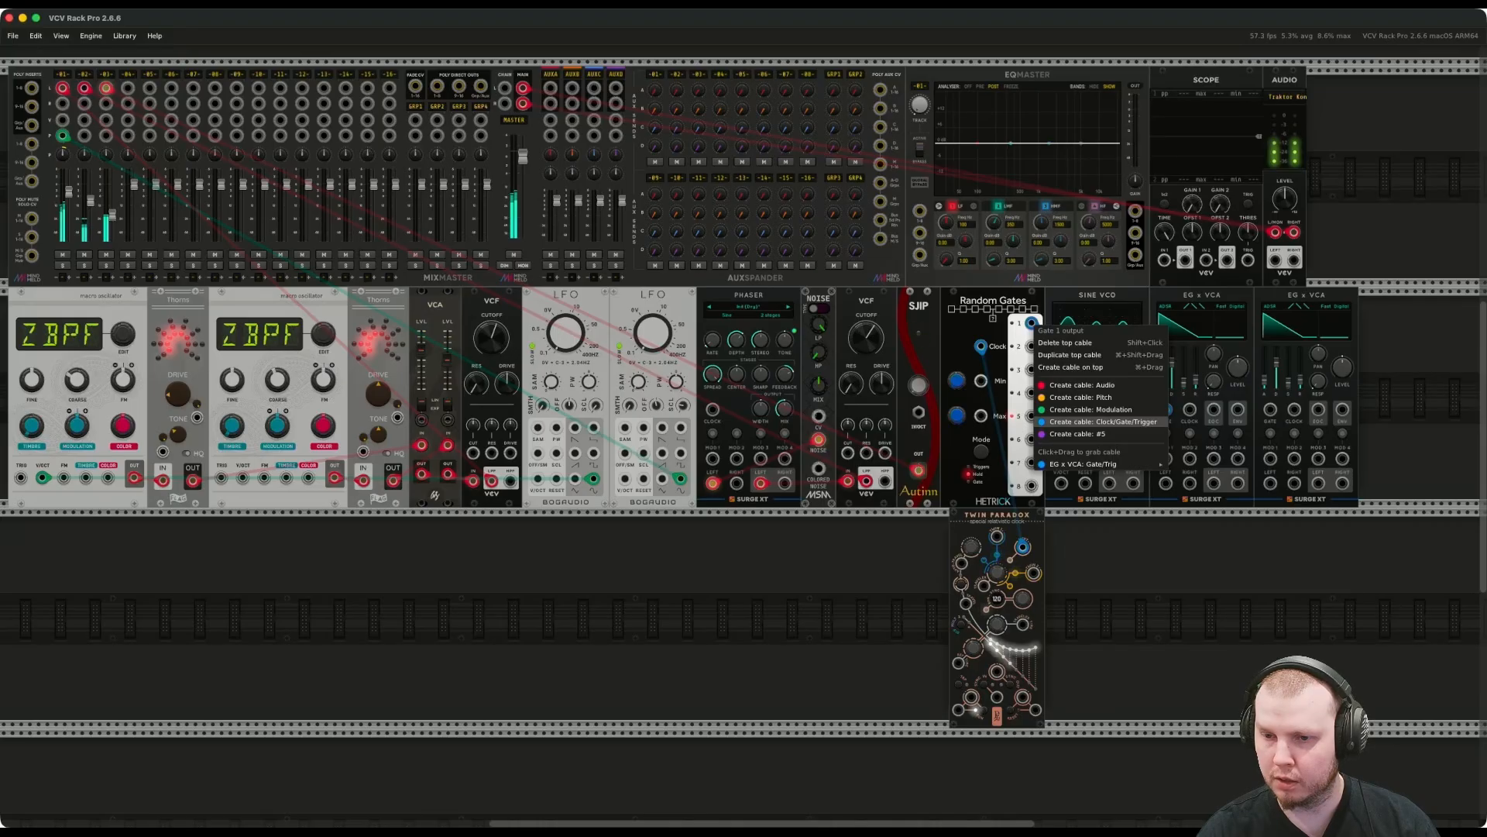
left_click(1103, 421)
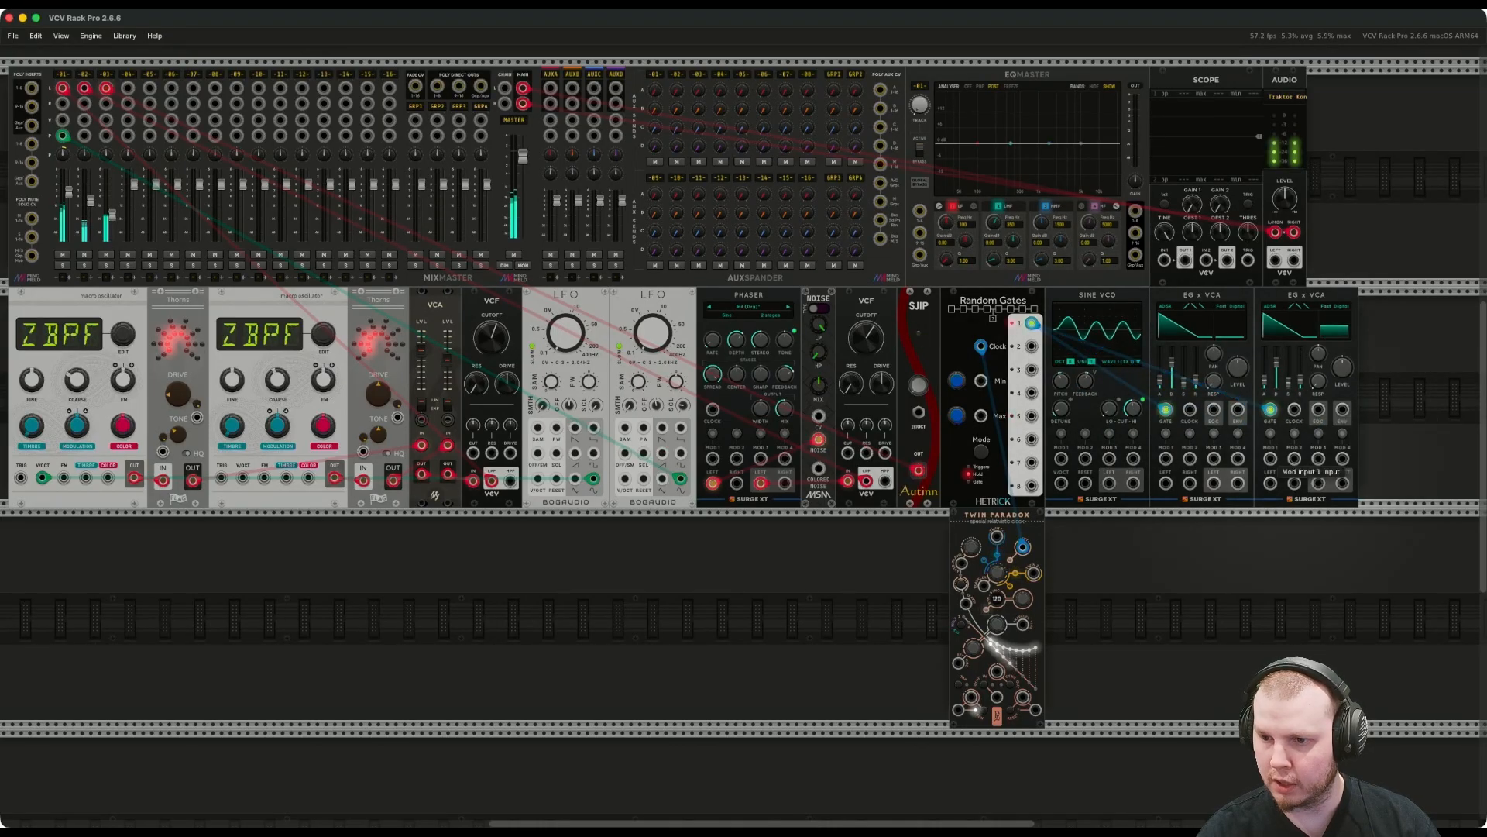
left_click(1271, 483)
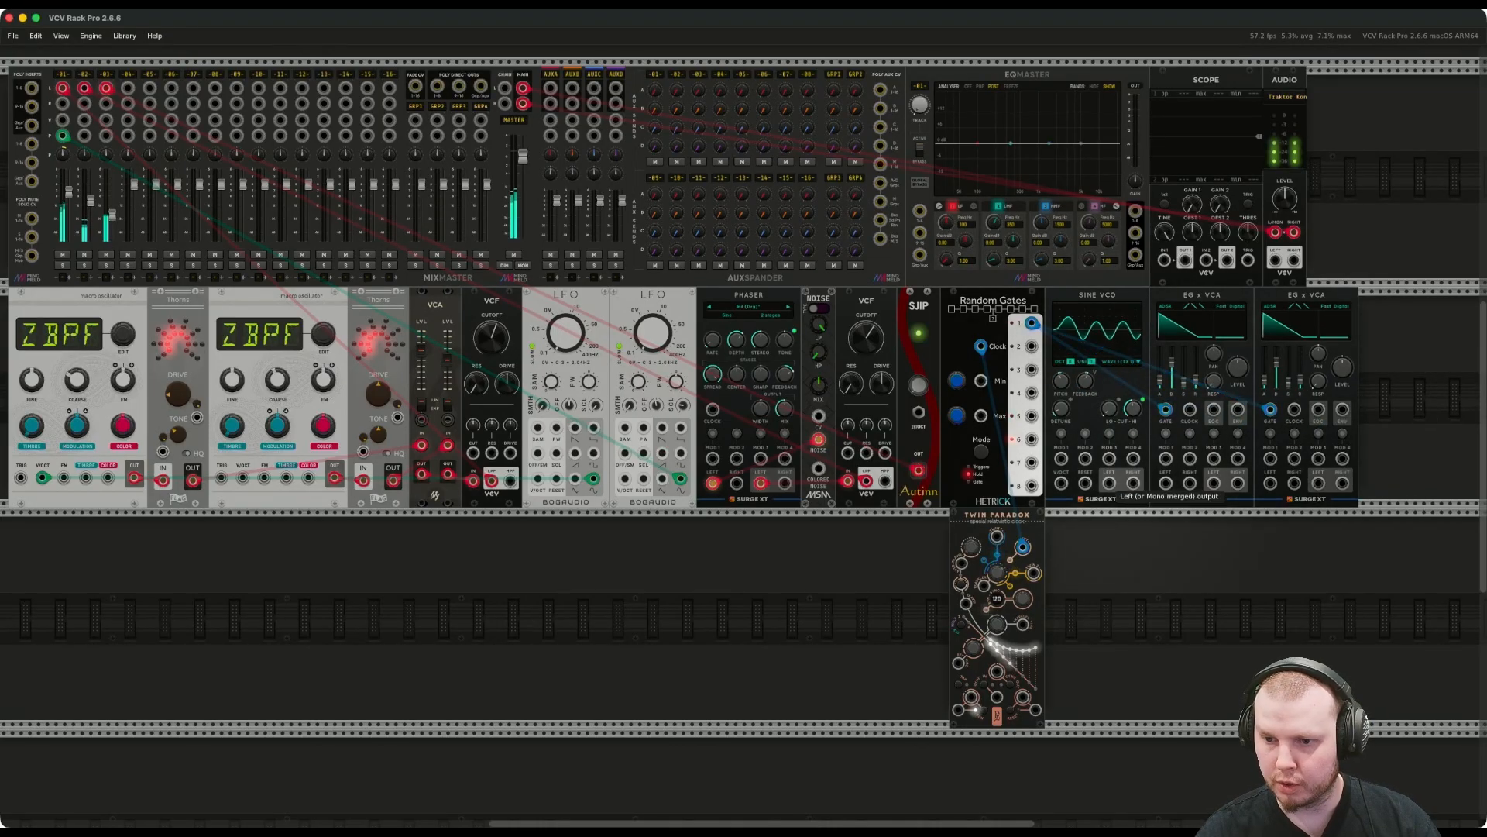
Patch the Sine VCO's left and right outputs to the second EG x VCA's left and right inputs with Audio cables.
right_click(1110, 484)
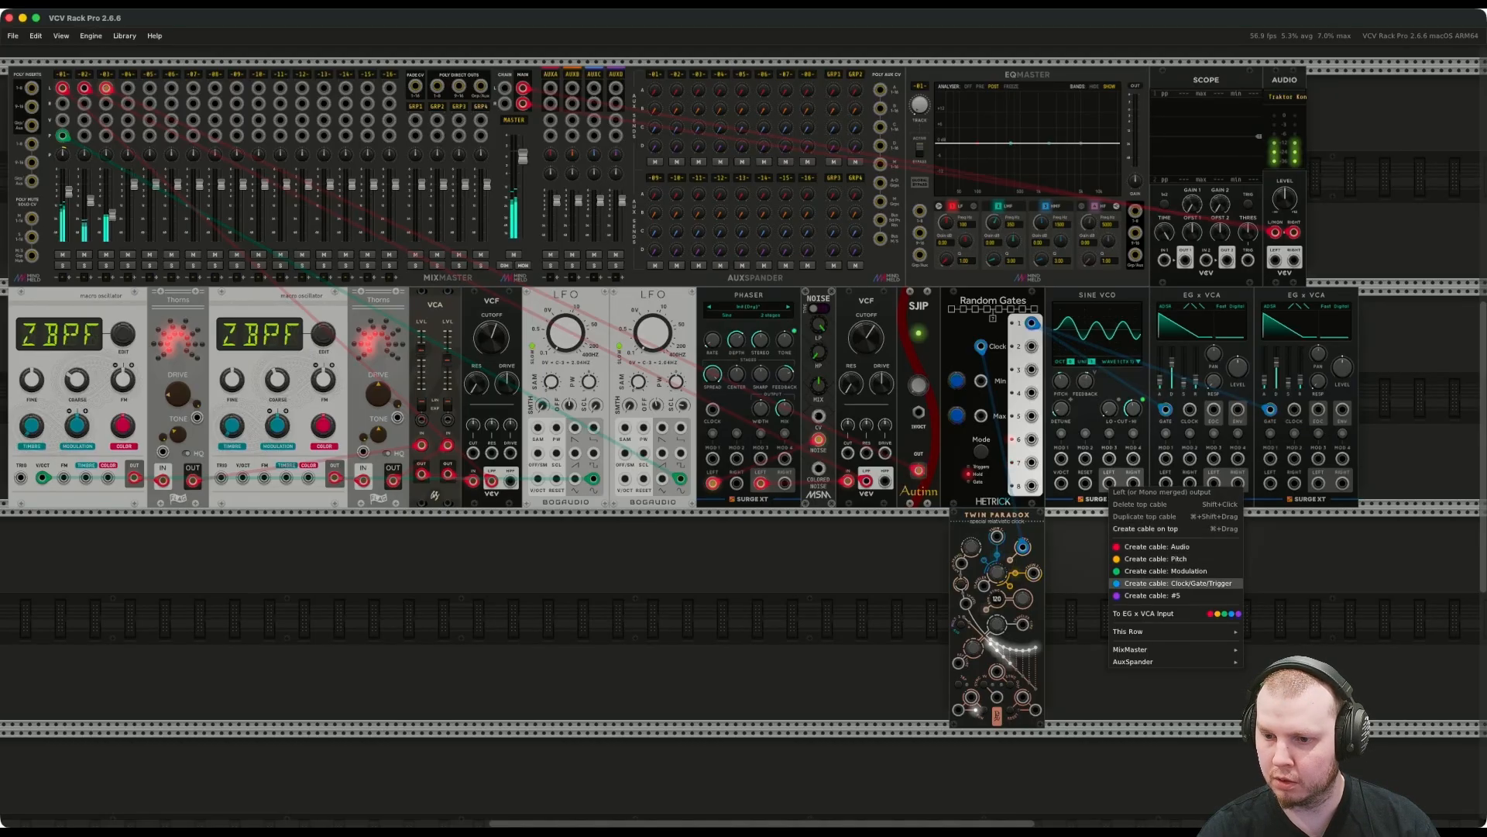
left_click_drag(1146, 585, 1109, 482)
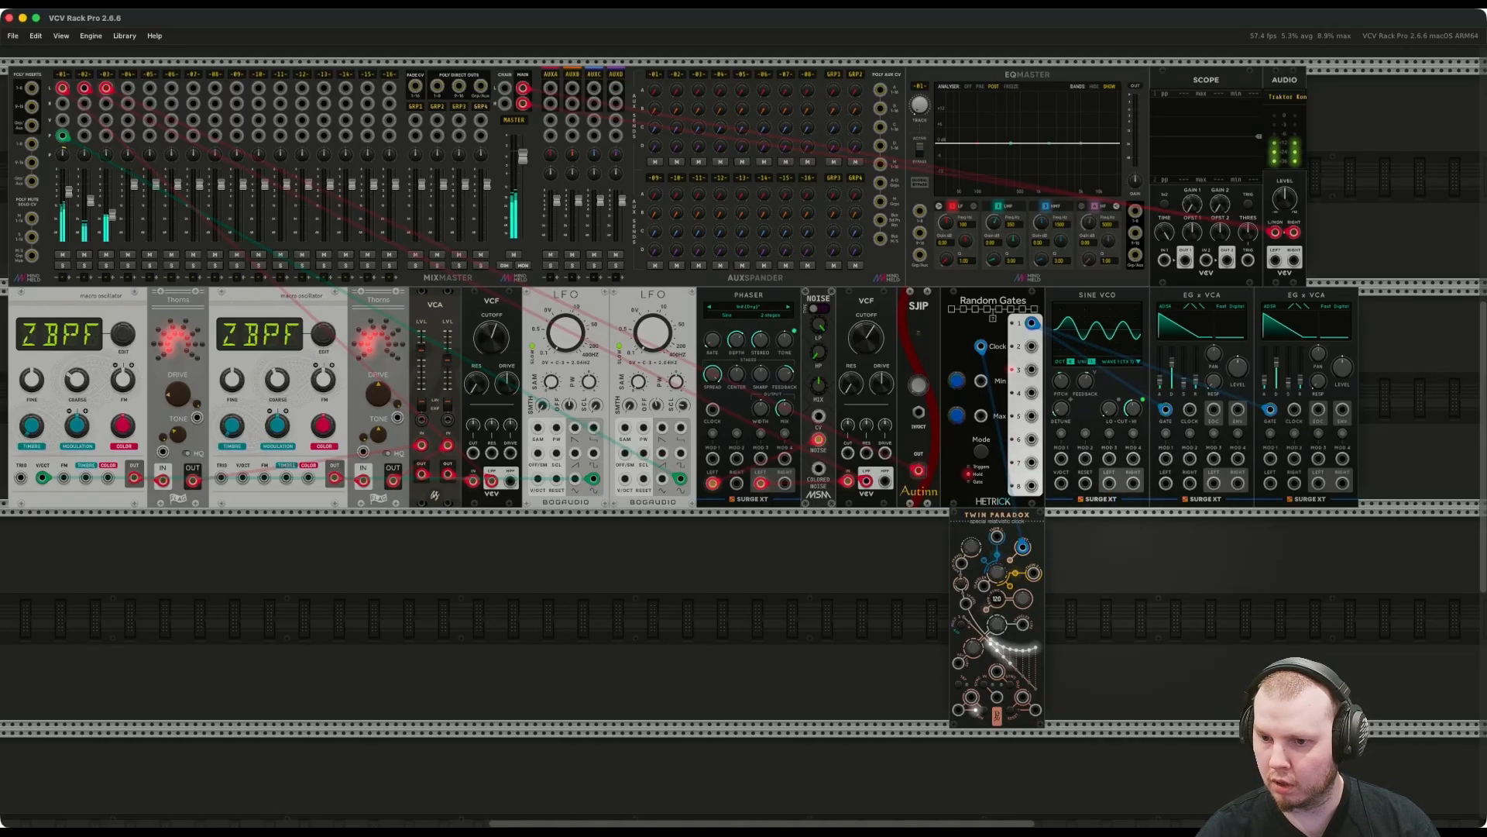
right_click(1110, 482)
left_click(1154, 540)
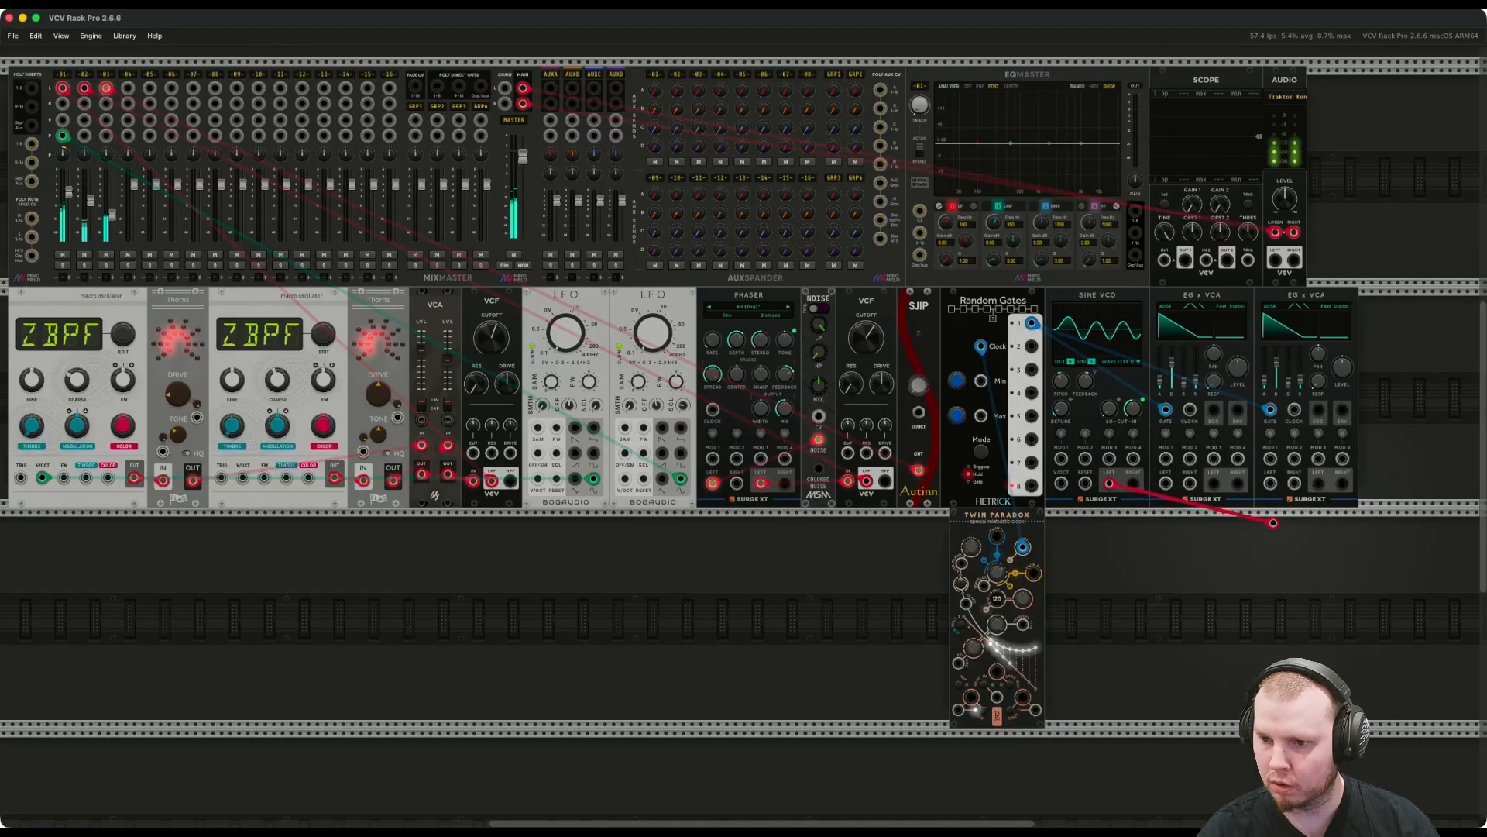
left_click(1270, 482)
right_click(1132, 482)
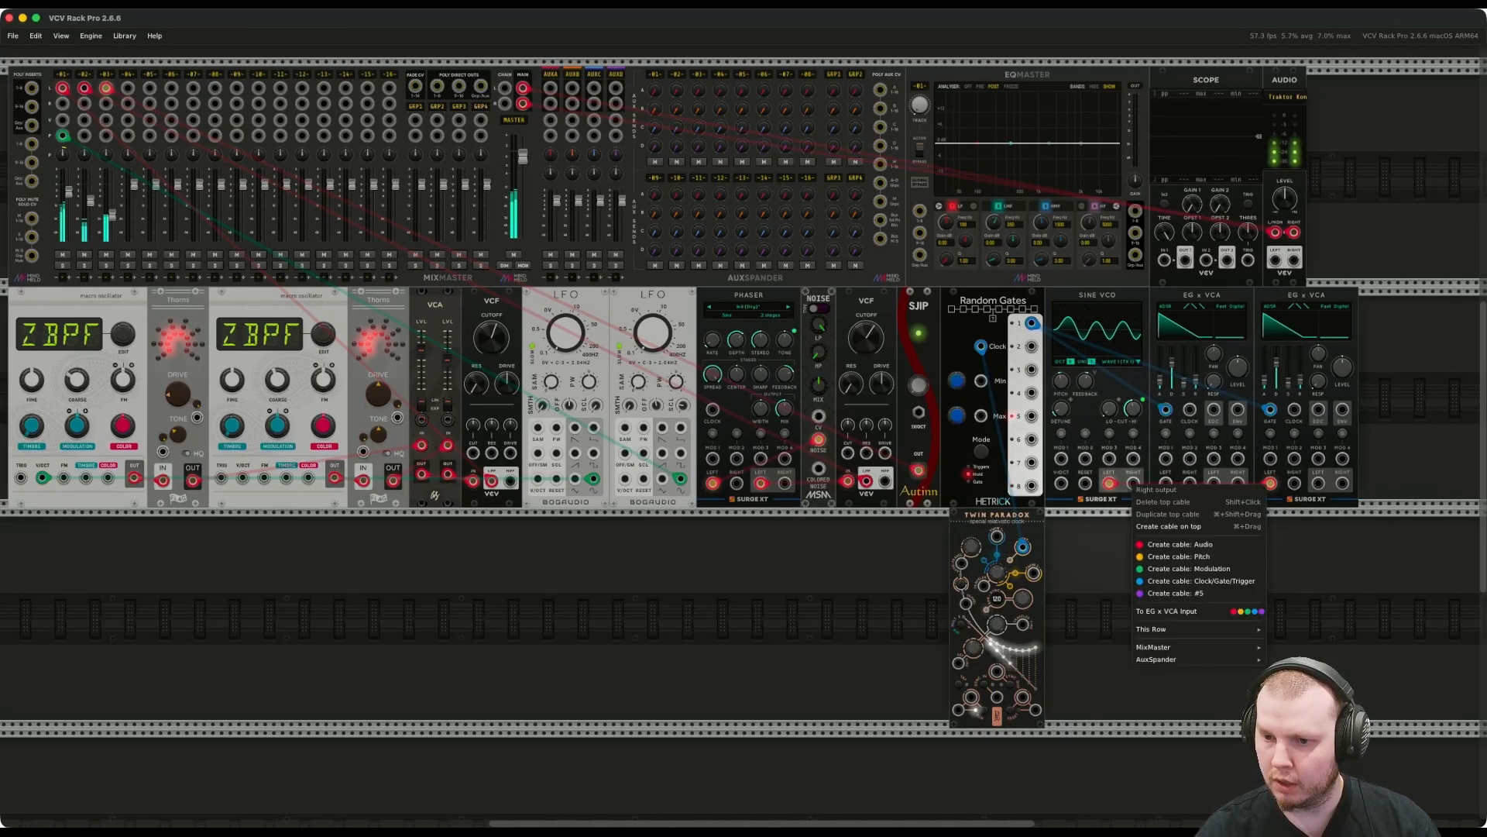
left_click(1178, 545)
left_click(1295, 483)
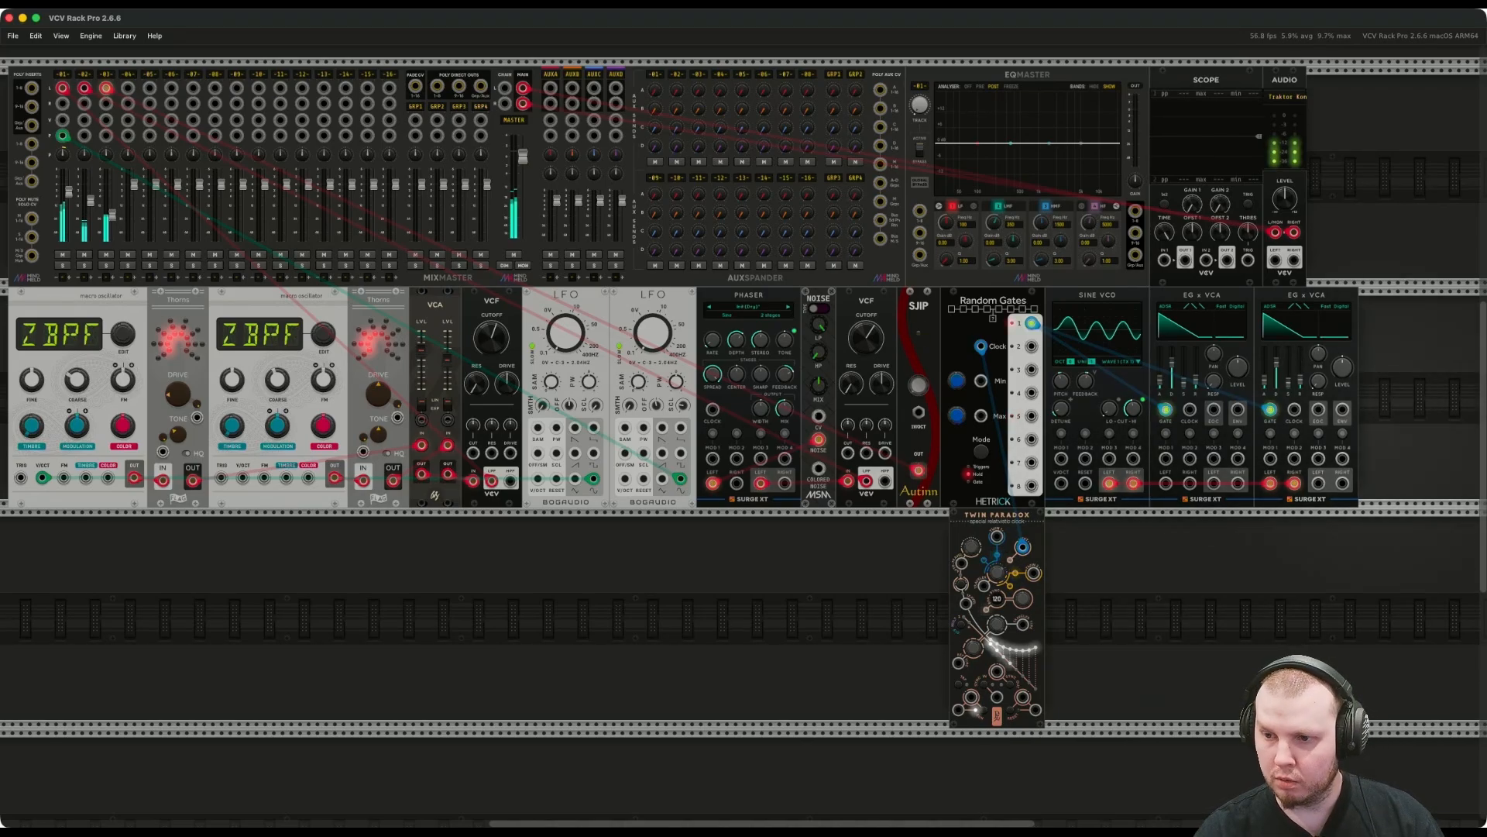
Find the Surge XT Filter in the module browser, add it after the second EG x VCA, and lower its resonance.
key("Return")
type("filter")
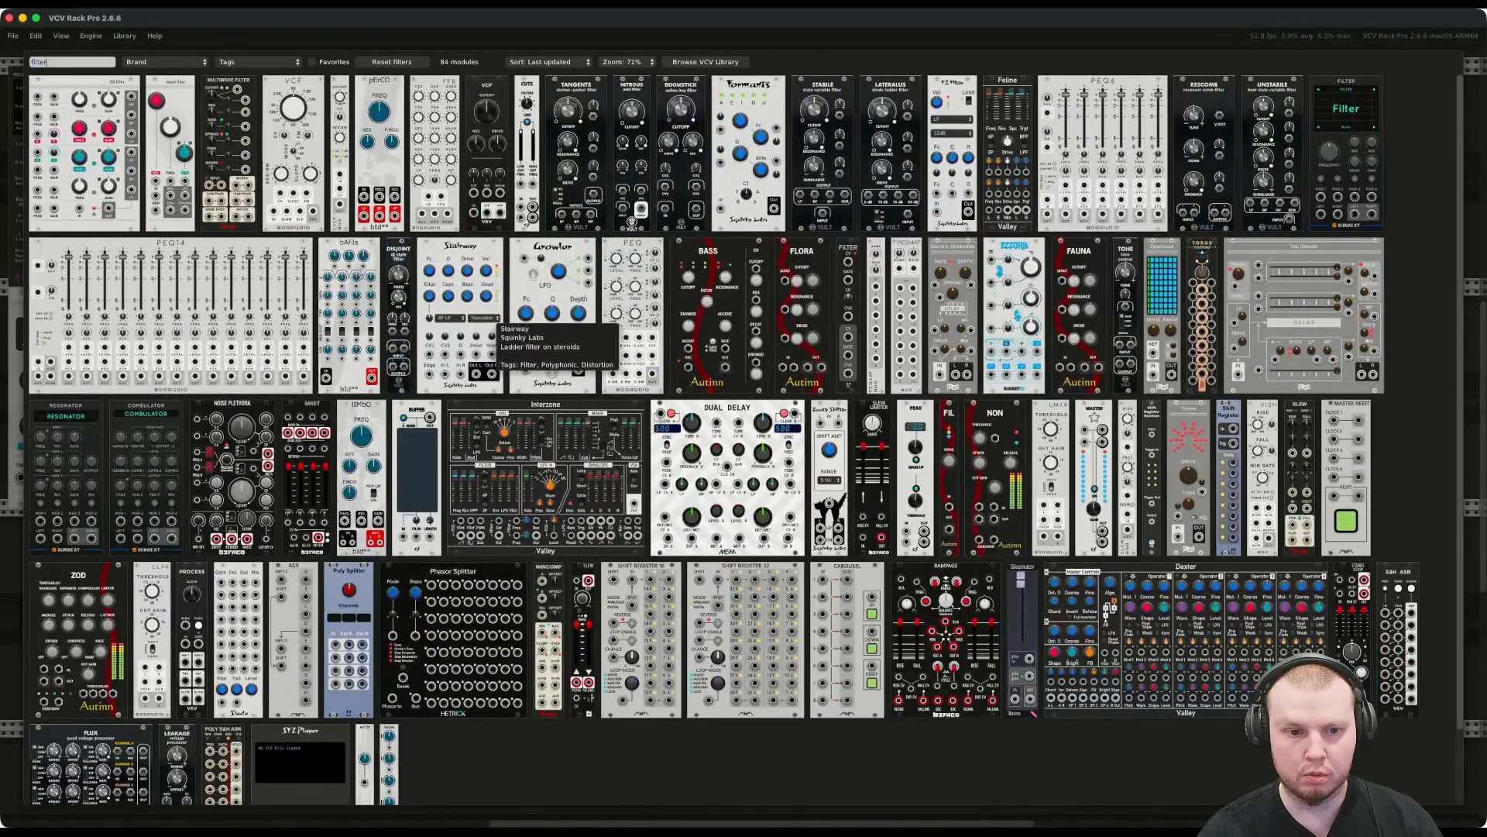
scroll(93, 496, "down", 1)
scroll(87, 488, "down", 1)
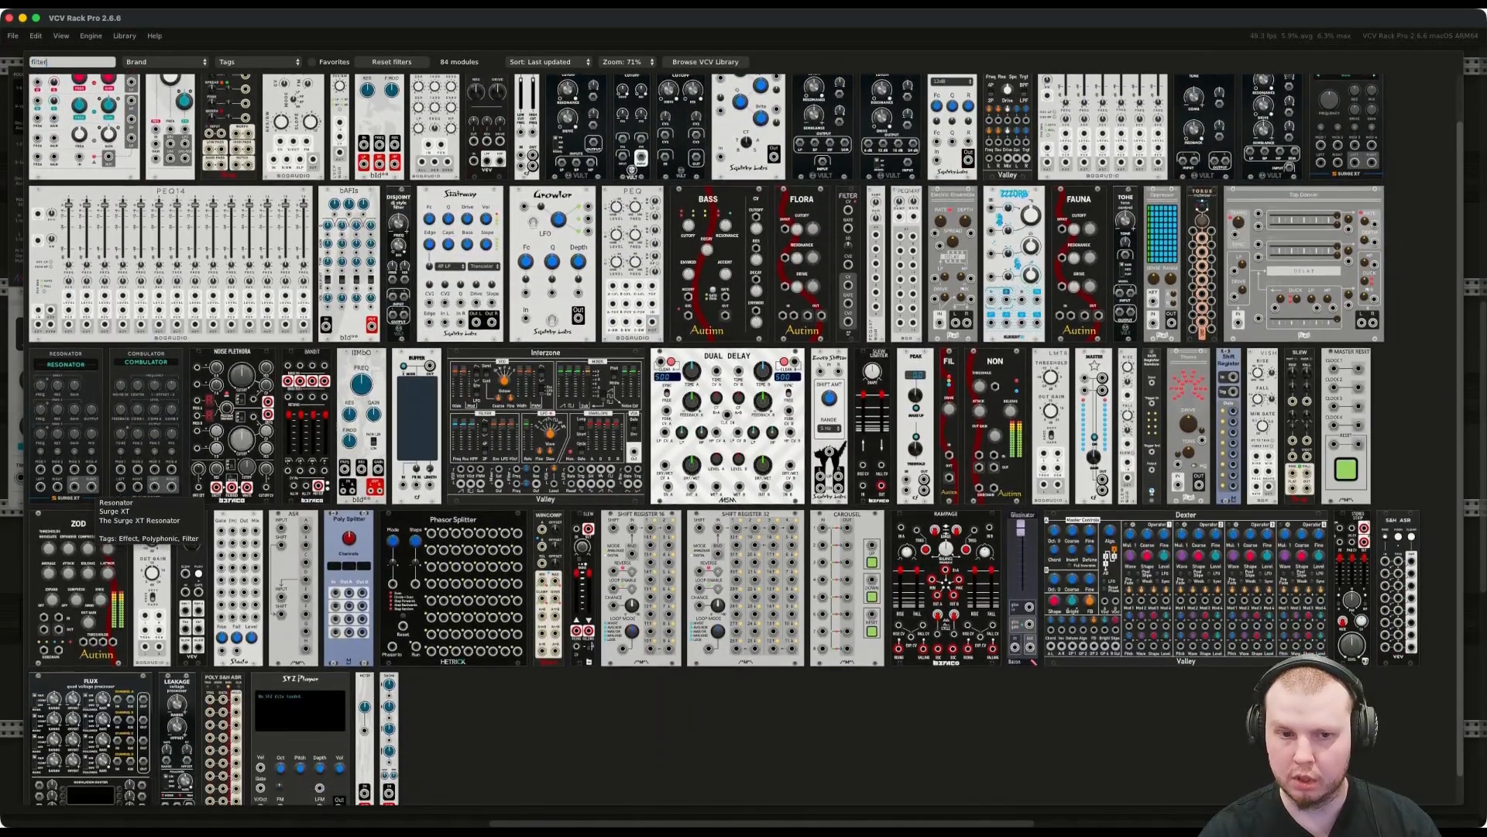
scroll(87, 488, "up", 2)
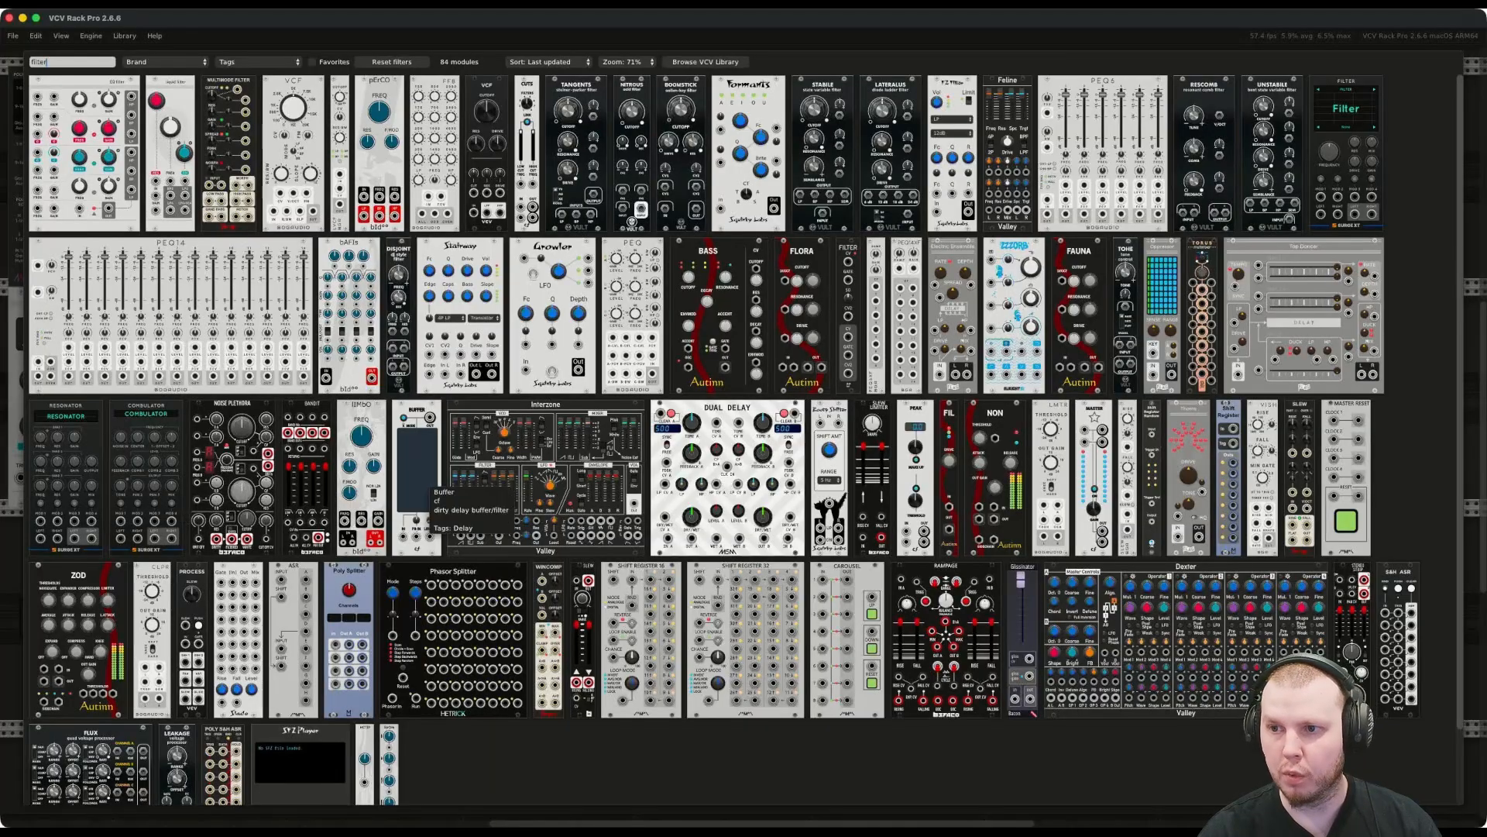
key("Escape")
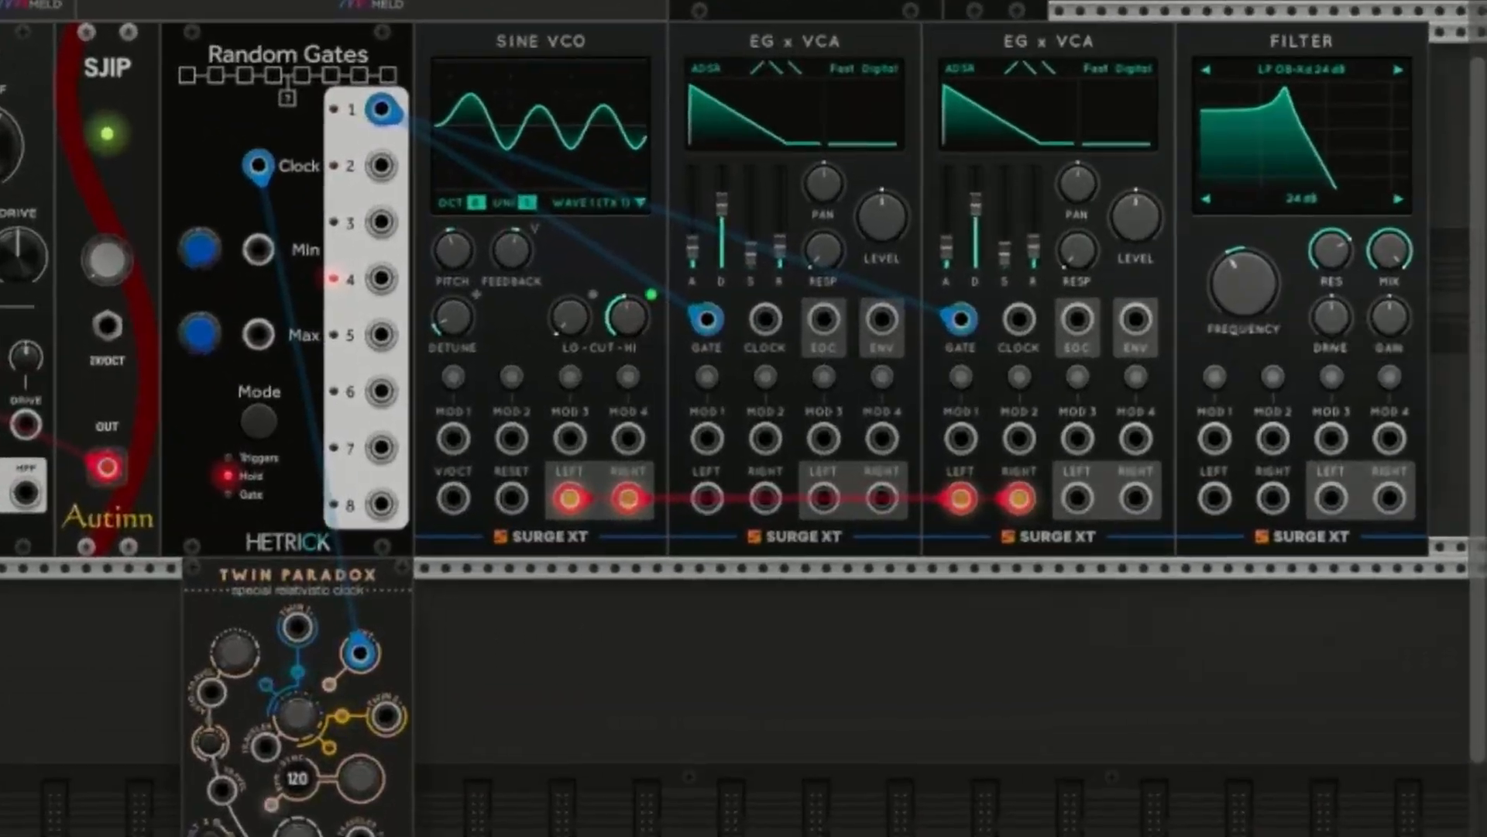
left_click_drag(1330, 250, 1330, 296)
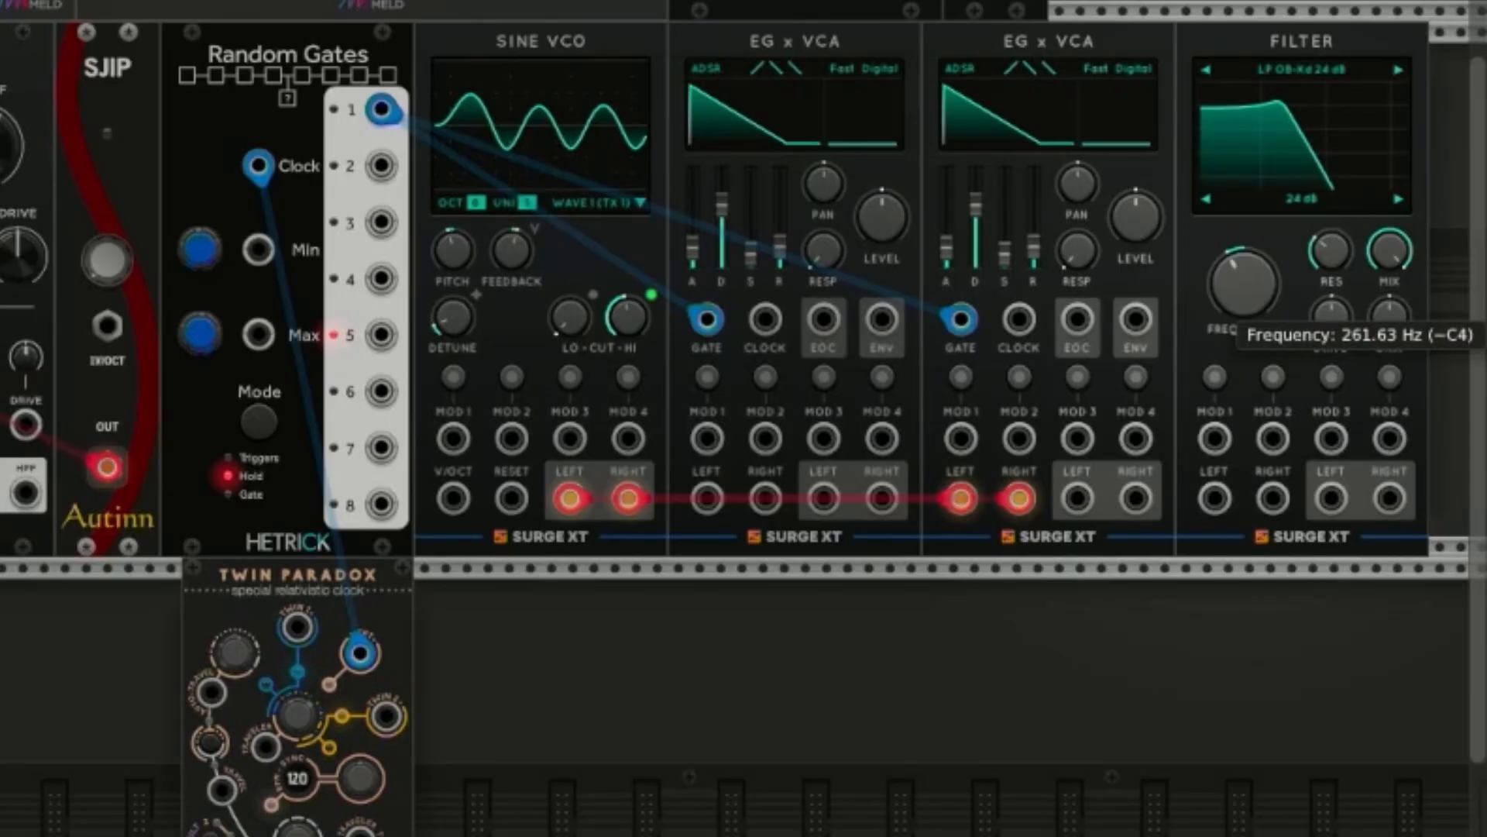
Adjust the Filter's frequency and gain, and patch the second EG x VCA's left and right outputs to the Filter's inputs with Audio cables.
left_click_drag(1244, 283, 1243, 262)
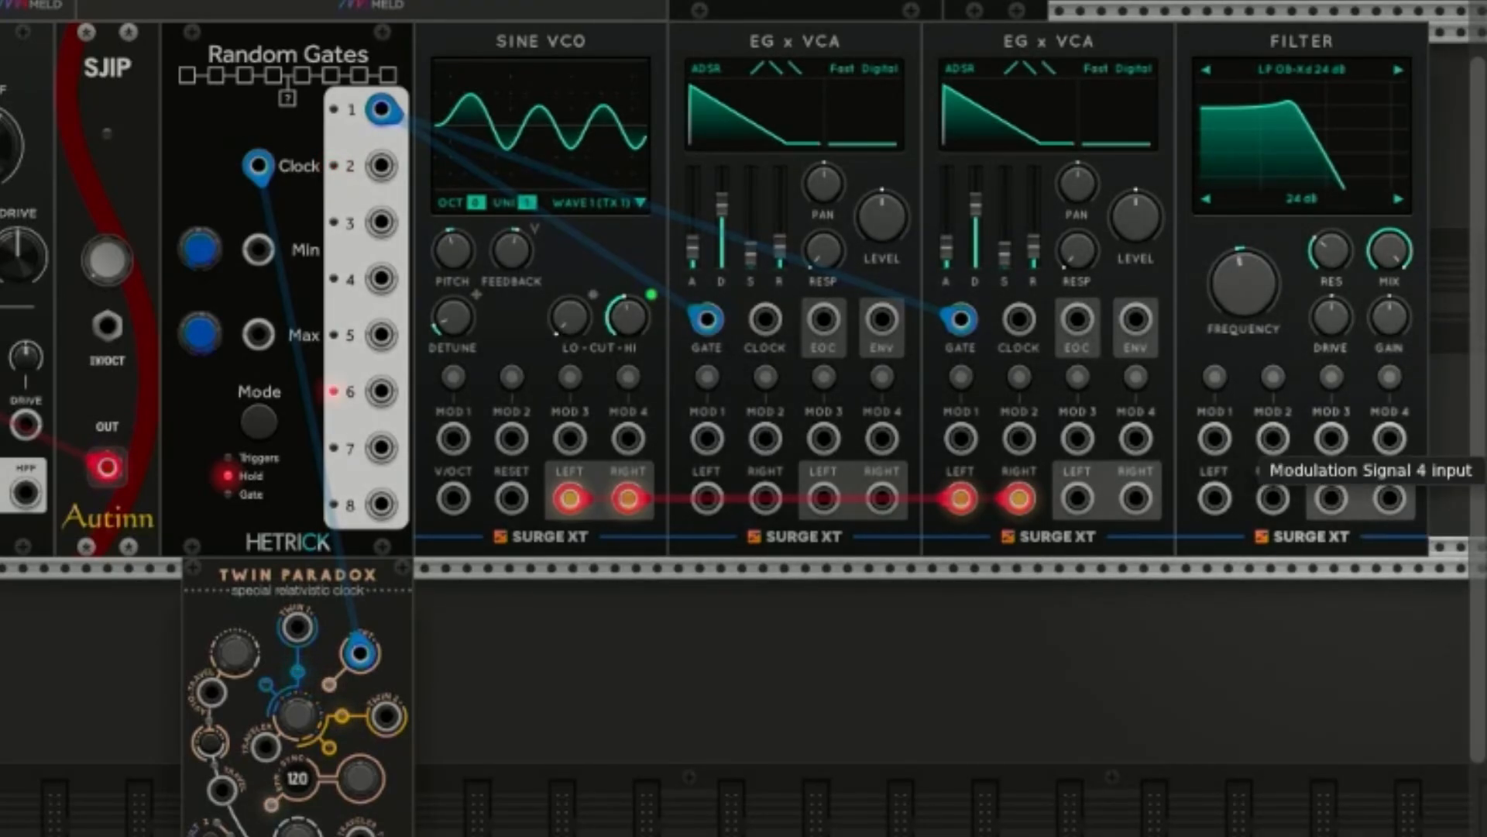
left_click_drag(1389, 318, 1389, 304)
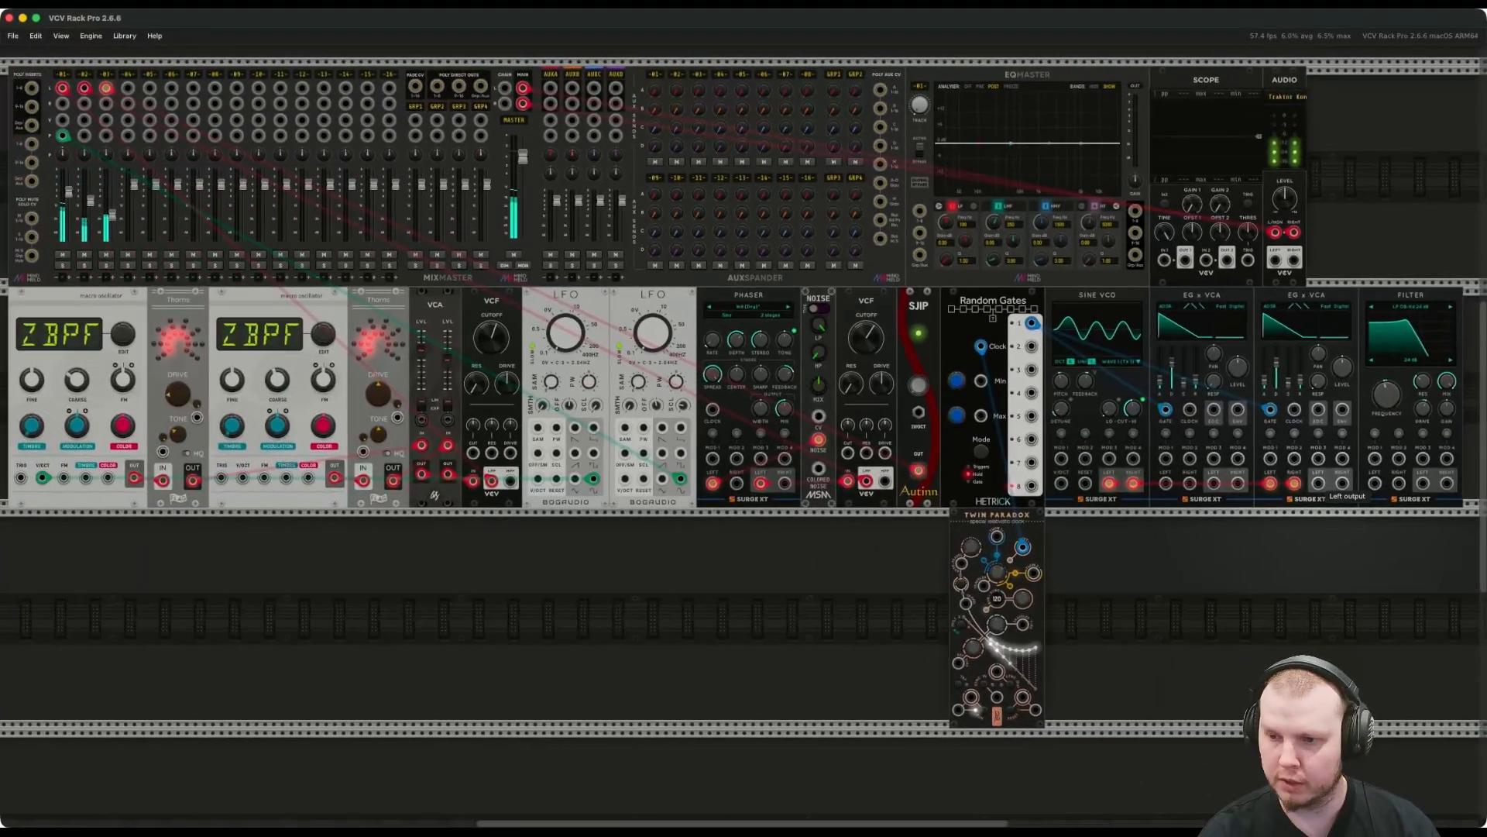
right_click(1130, 494)
right_click(1343, 483)
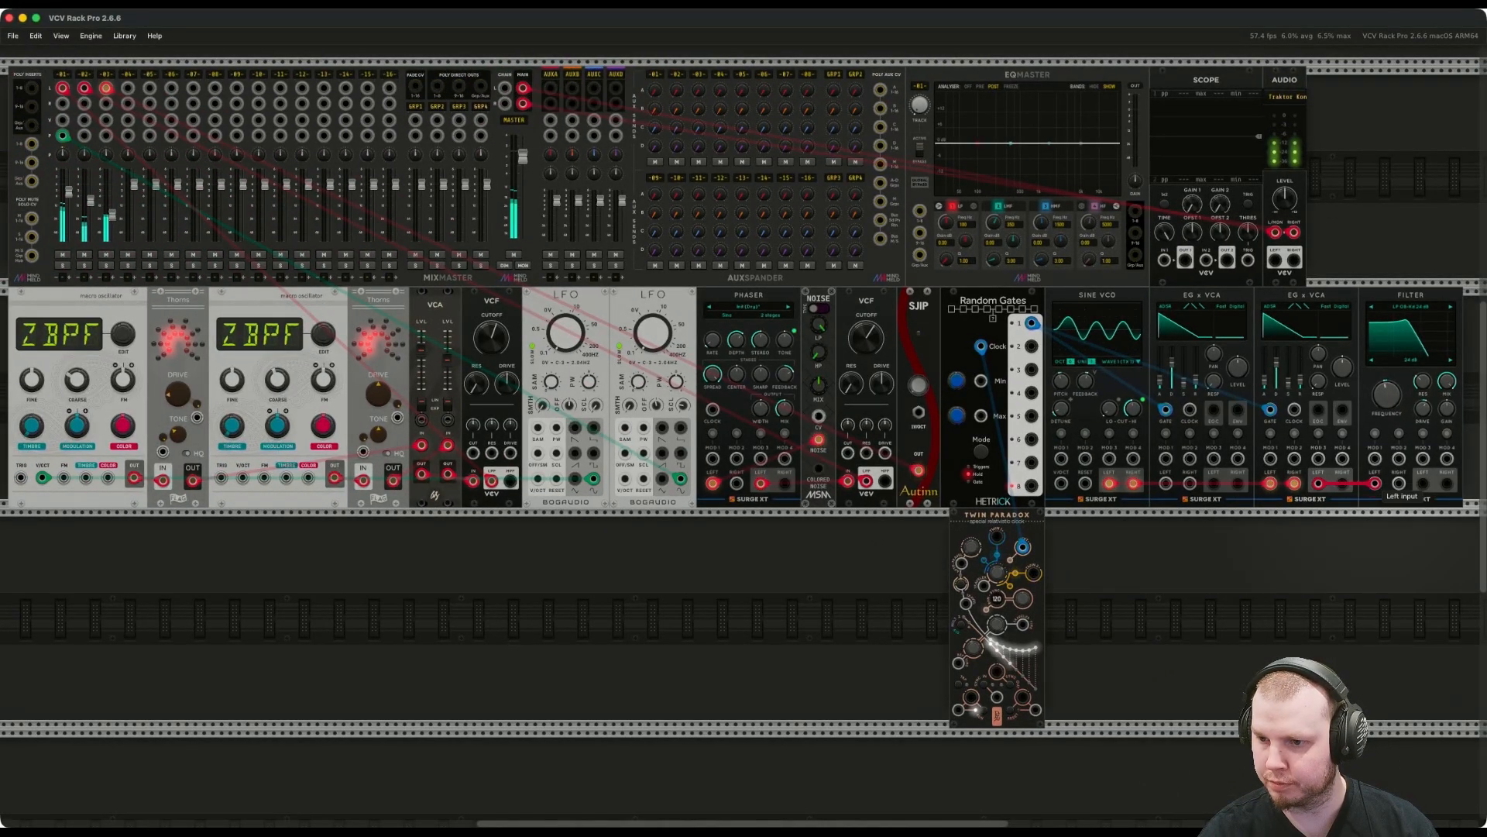
right_click(1342, 484)
left_click(1394, 548)
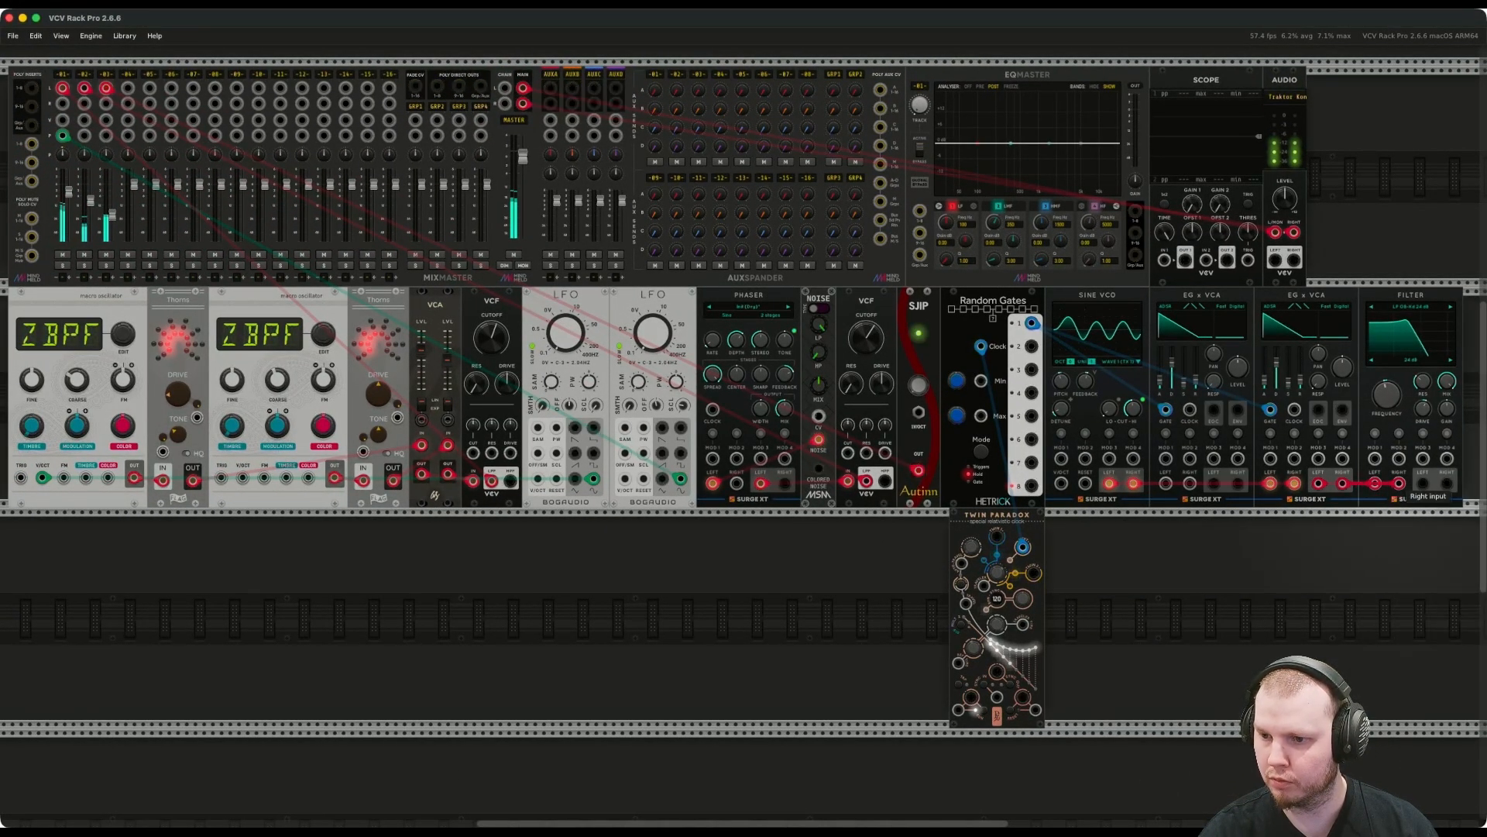
left_click(1399, 483)
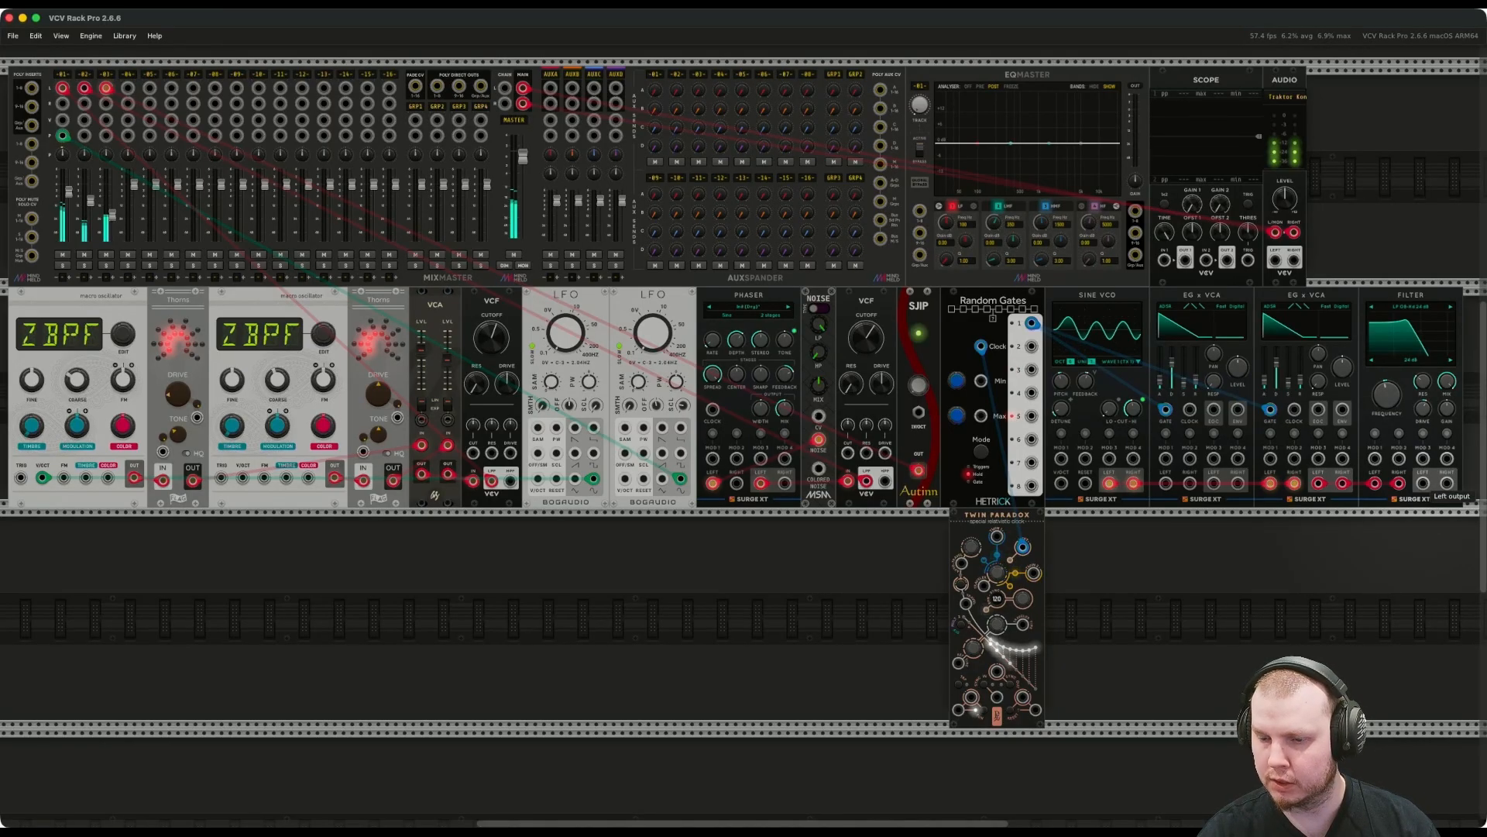
Patch the Filter's left and right outputs to MixMaster channel 4's left and right inputs with Audio cables.
right_click(1423, 483)
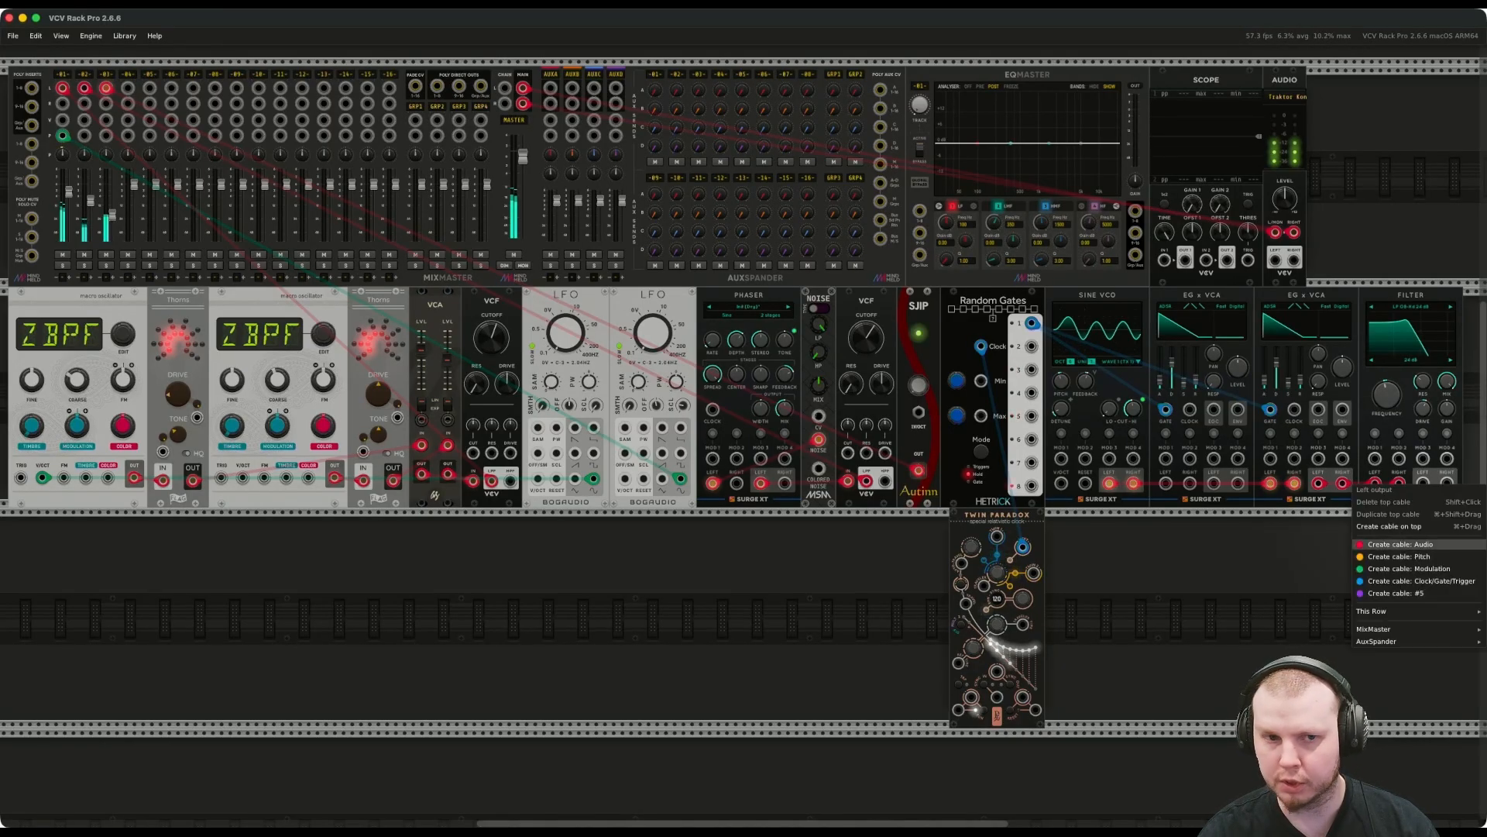
left_click(1399, 543)
left_click(128, 88)
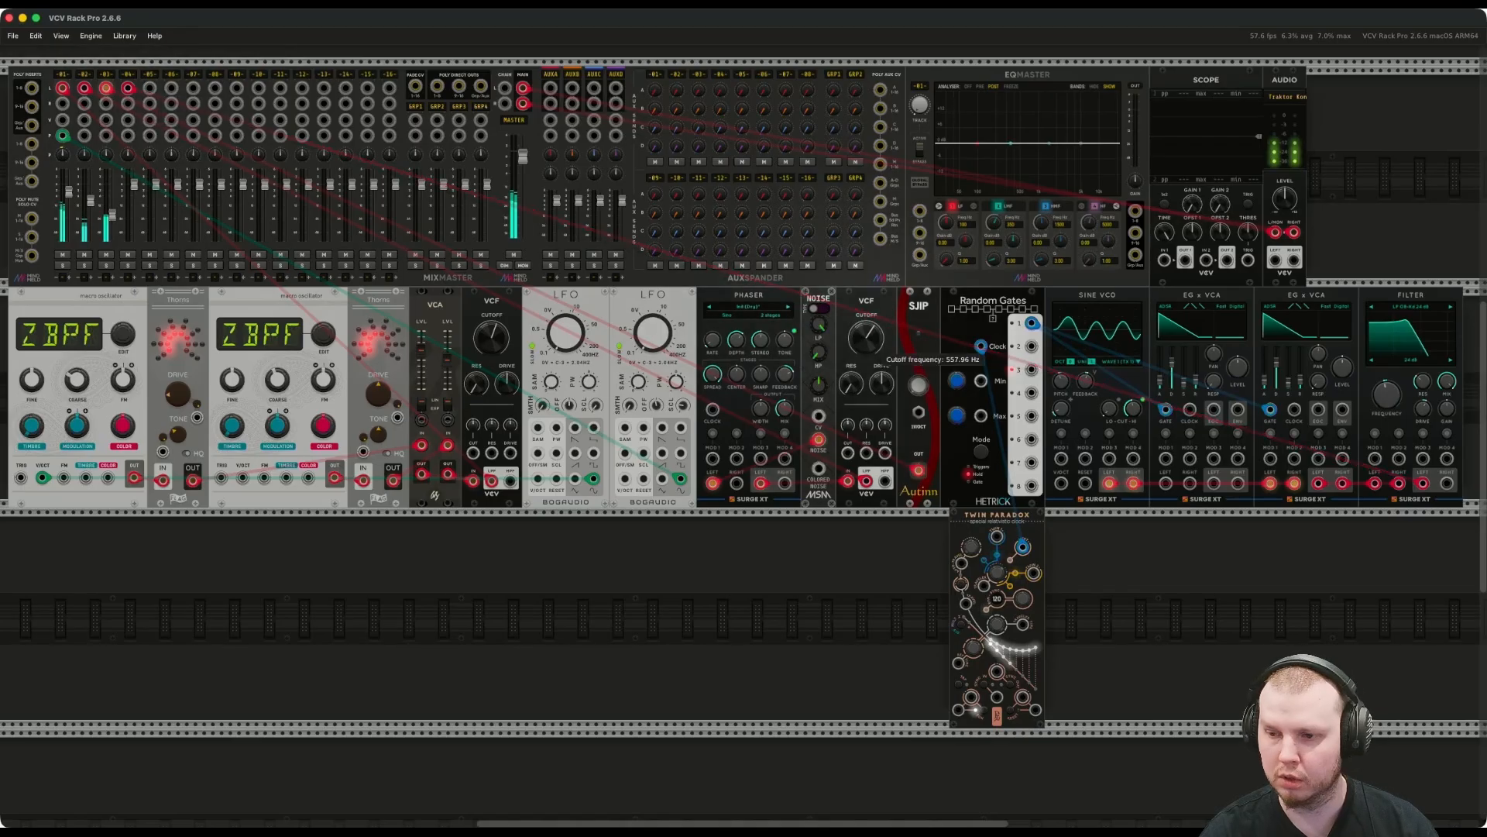
right_click(1447, 483)
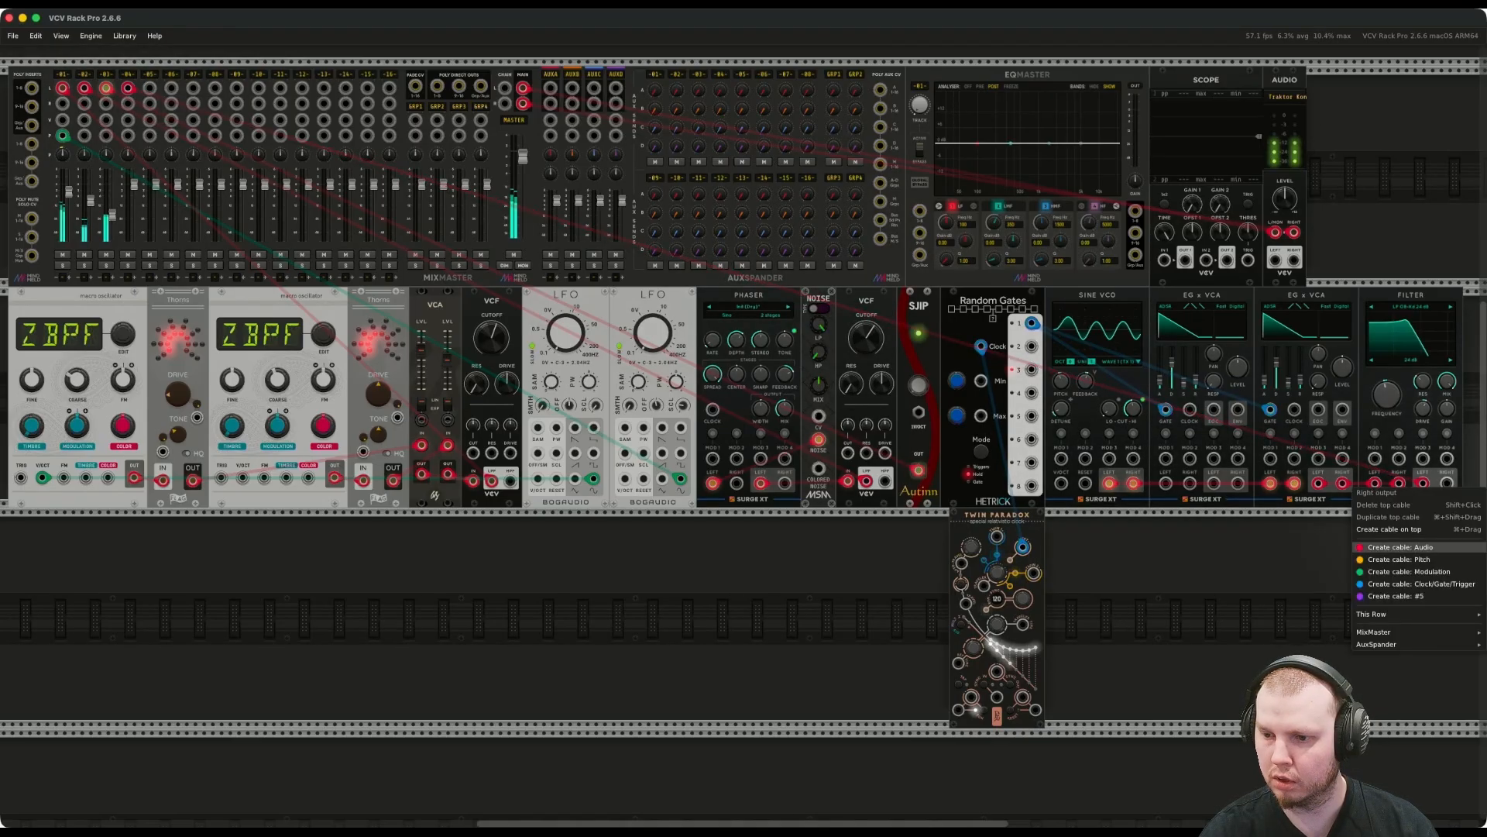
left_click(1401, 546)
left_click(128, 103)
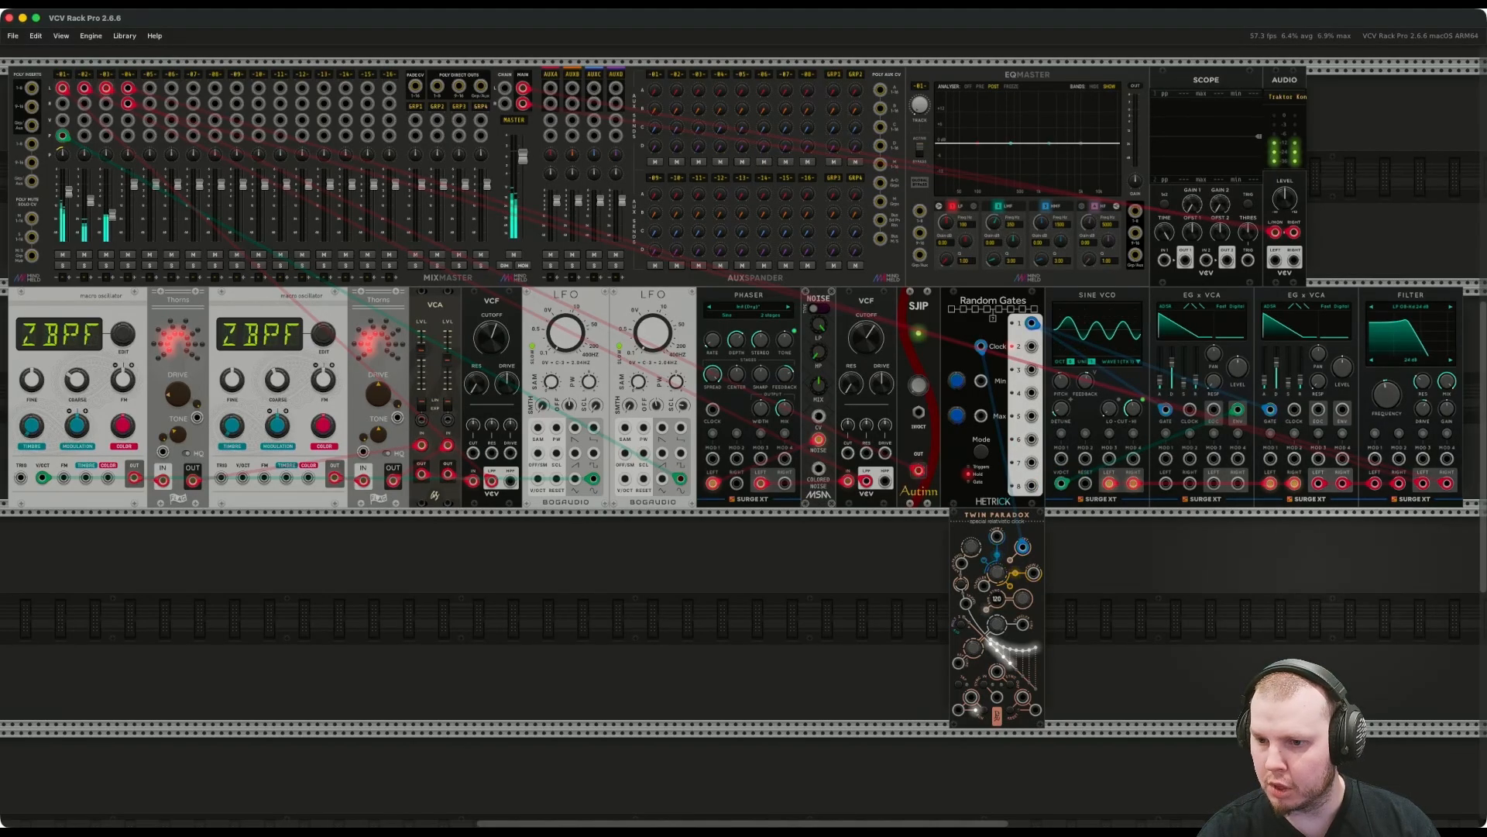
Find Bonsai in the module browser and add it after the Filter.
key("Return")
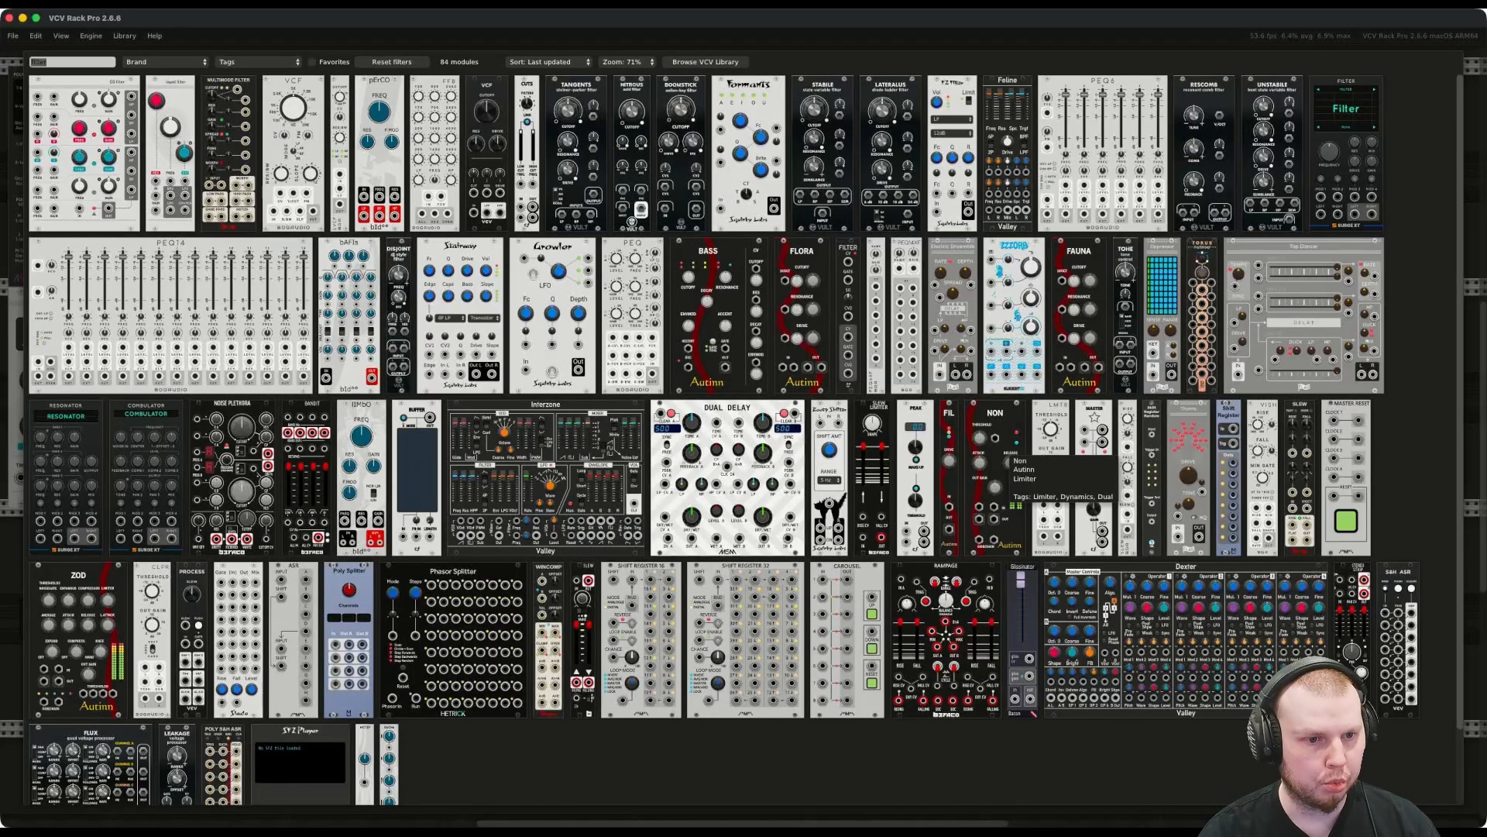
type("bonsai")
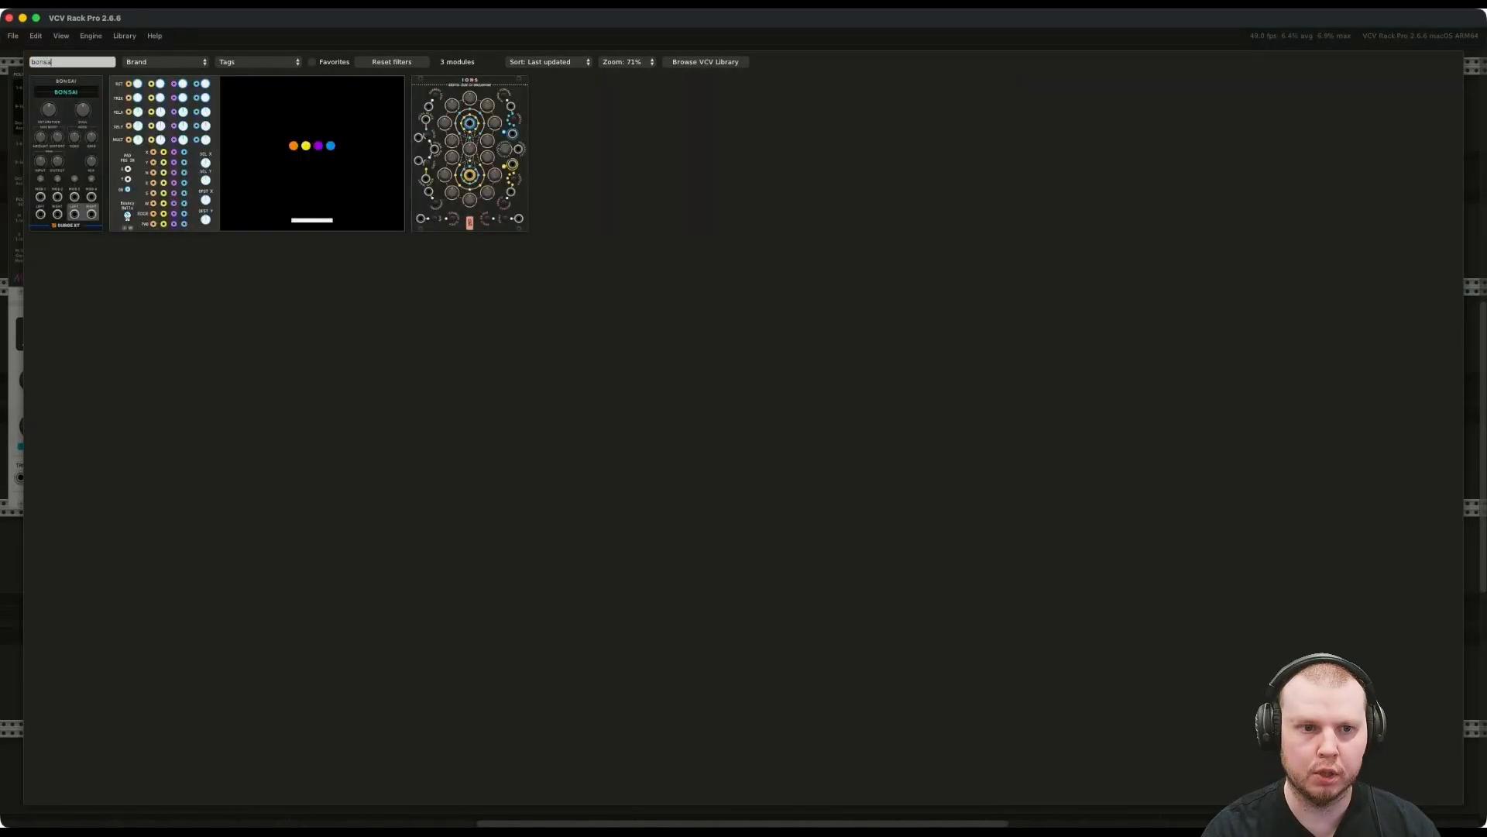
key("Escape")
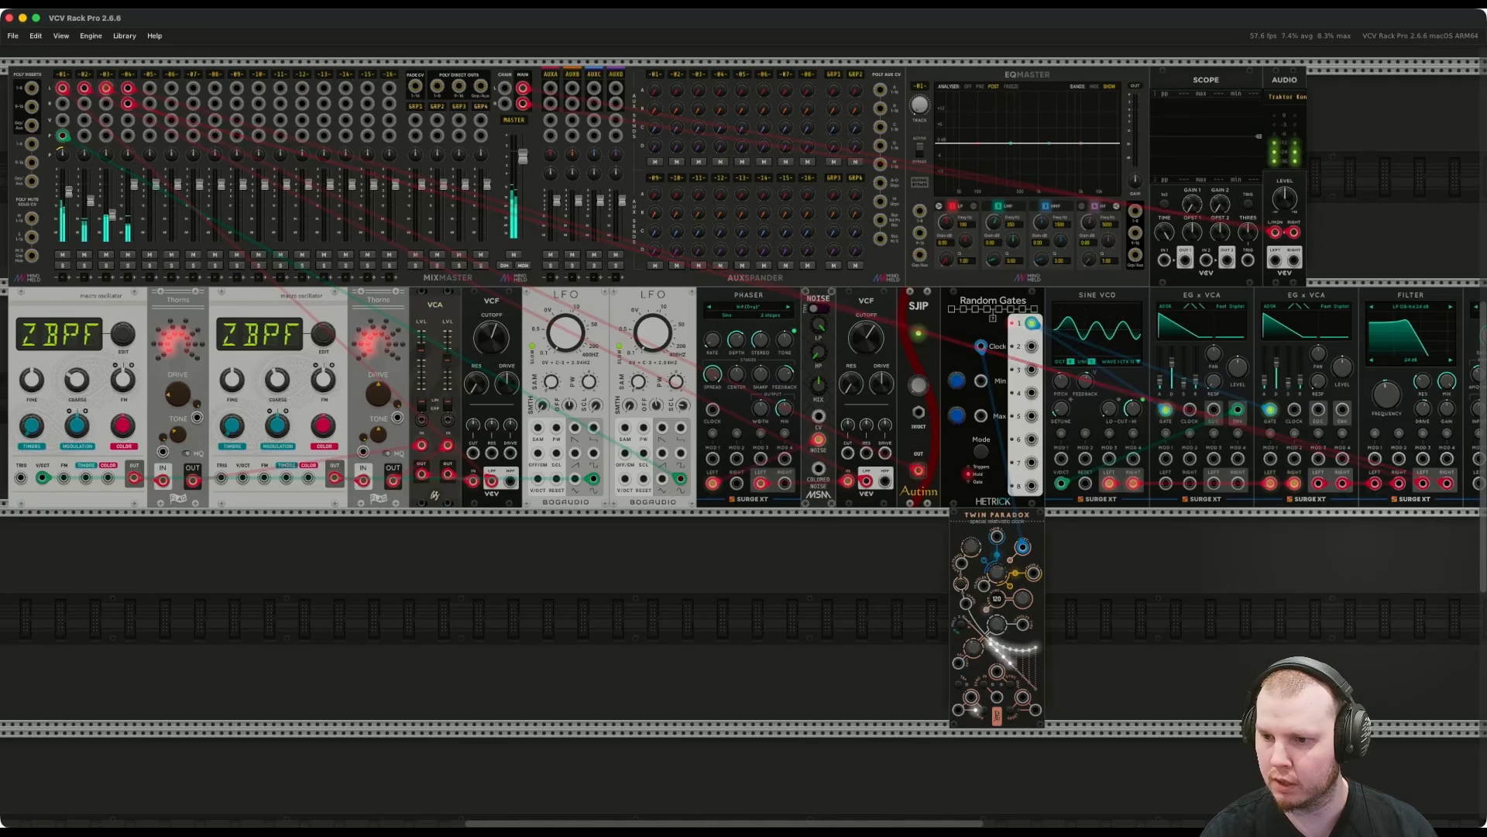
Patch Bonsai's left and right outputs to MixMaster channel 4's left and right inputs with Audio cables.
scroll(744, 418, "right", 2)
scroll(744, 418, "right", 5)
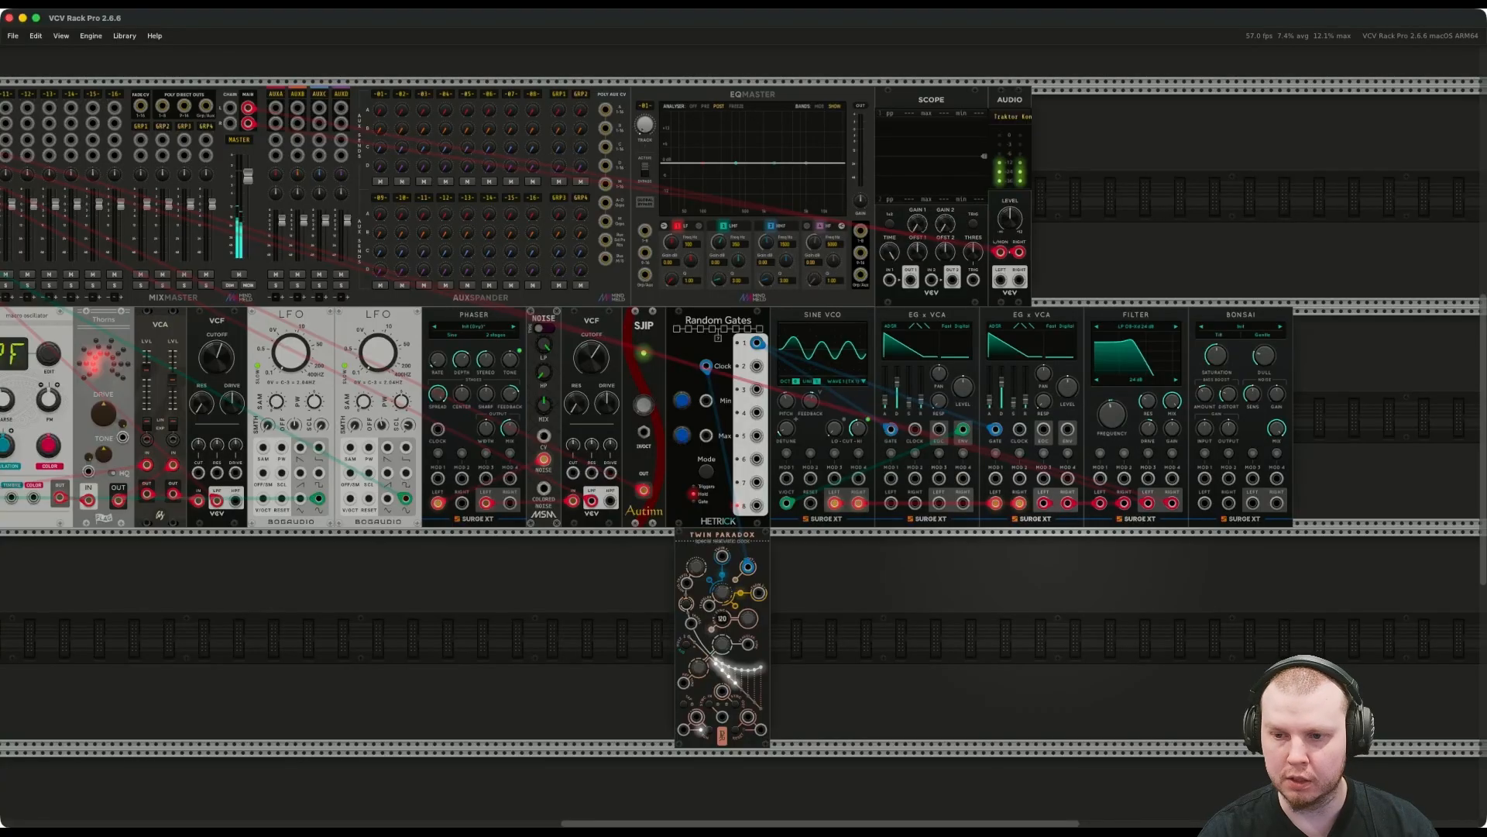
scroll(1255, 505, "left", 3)
scroll(743, 423, "left", 1)
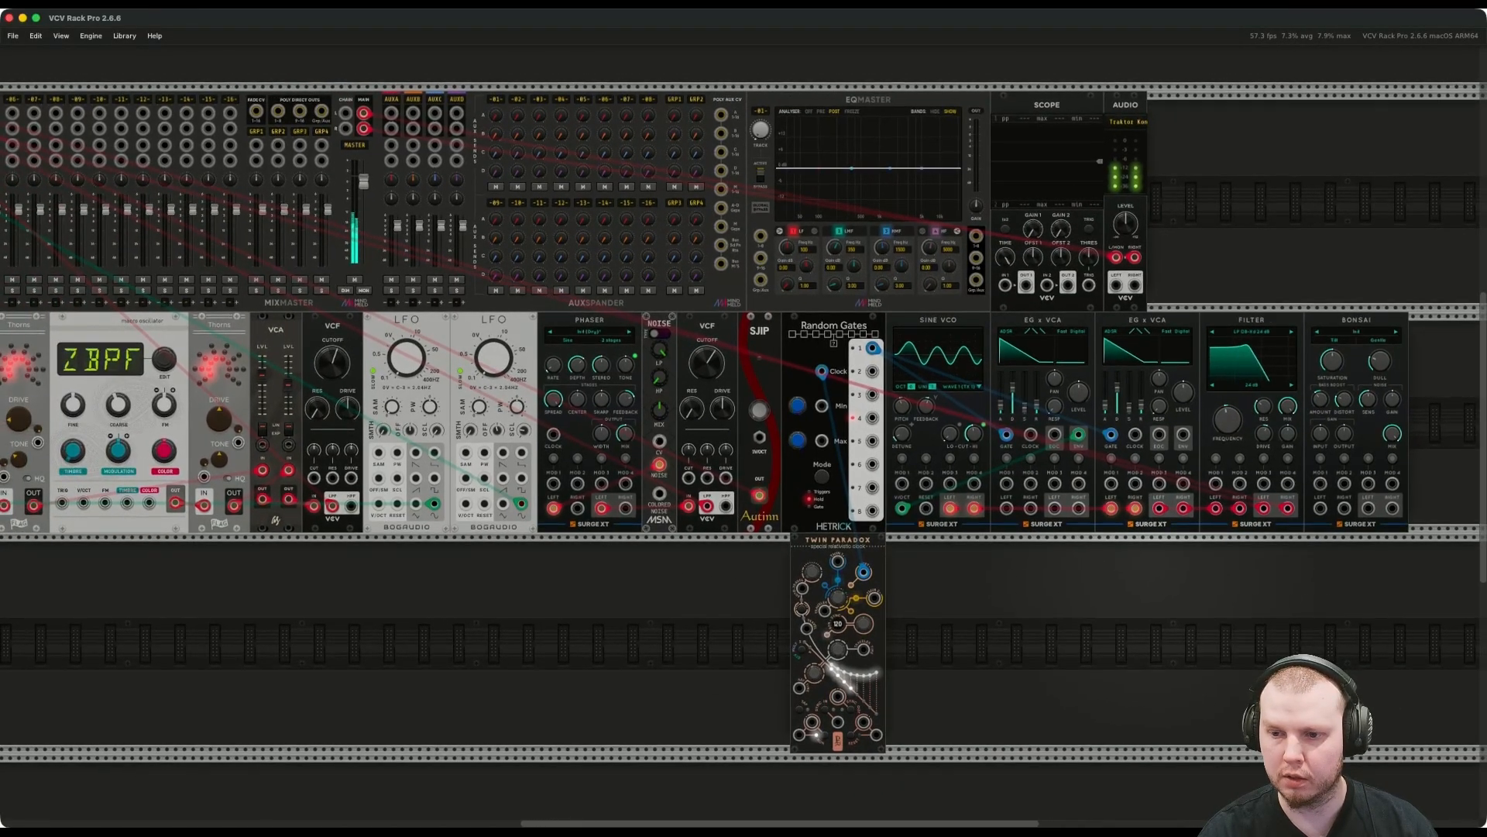
scroll(1128, 552, "down", 2)
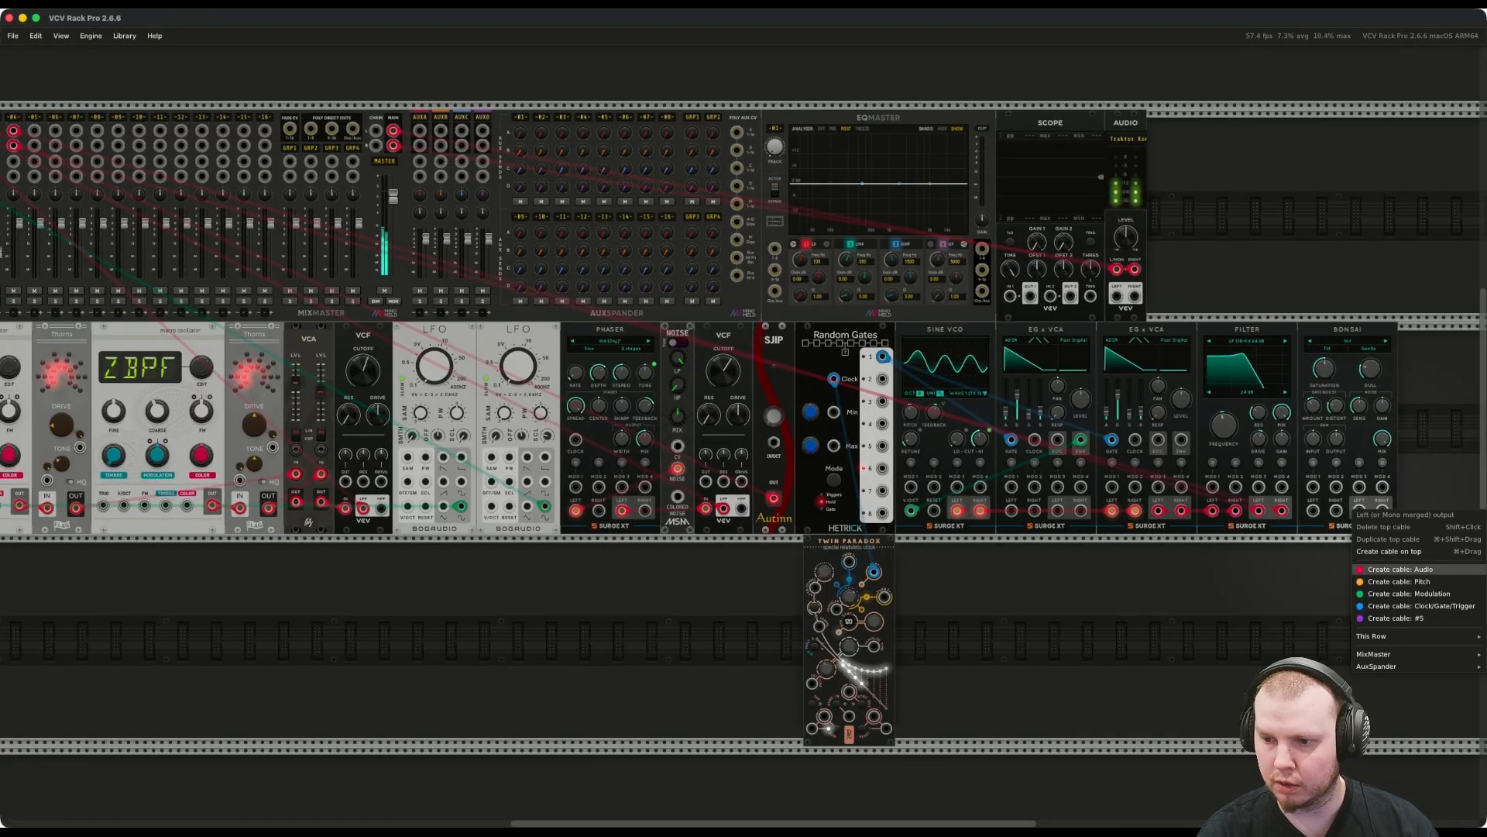
left_click_drag(1359, 510, 14, 129)
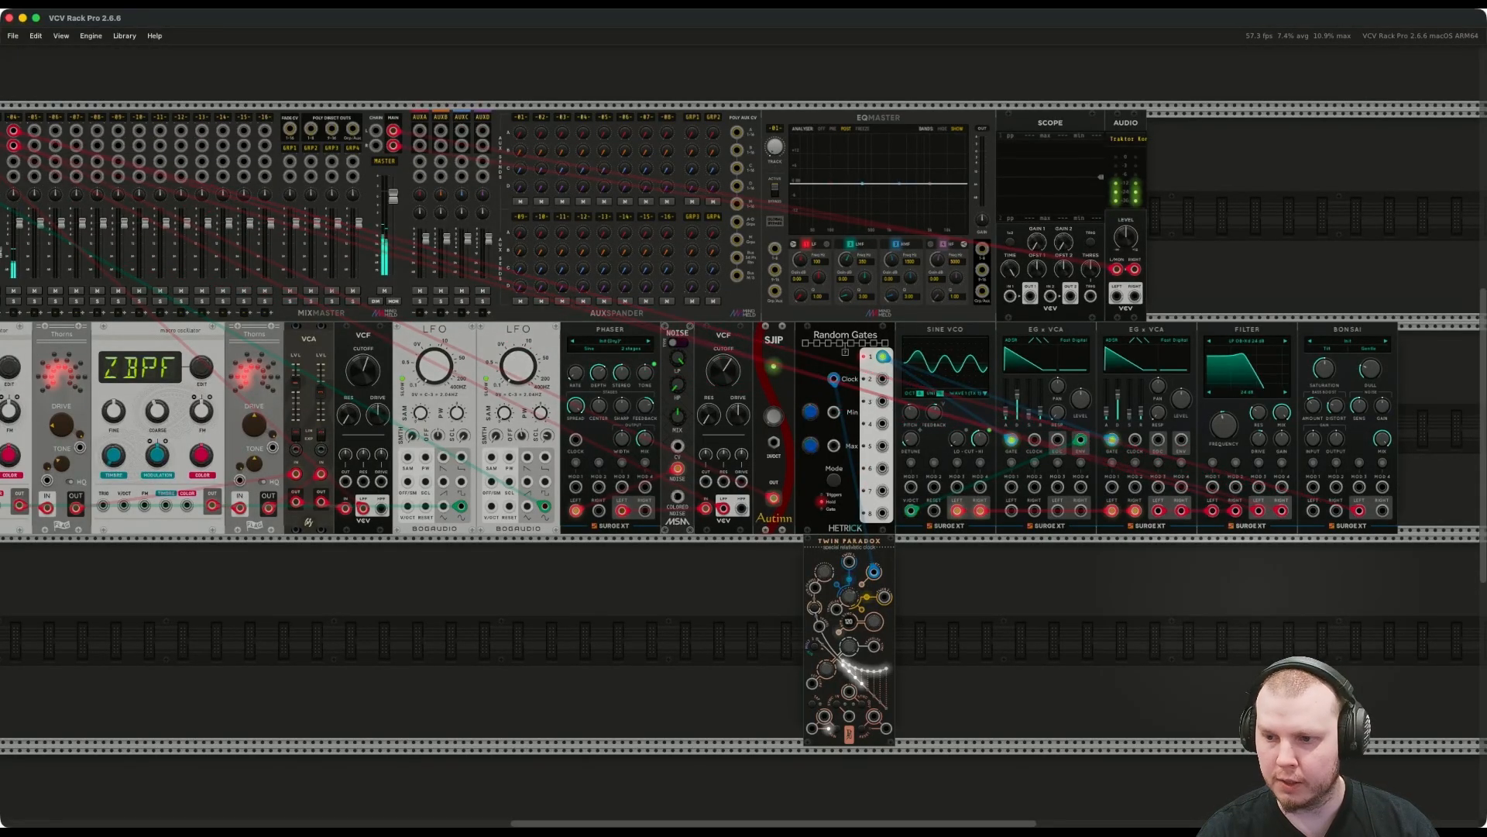
right_click(1383, 510)
left_click_drag(1400, 570, 14, 145)
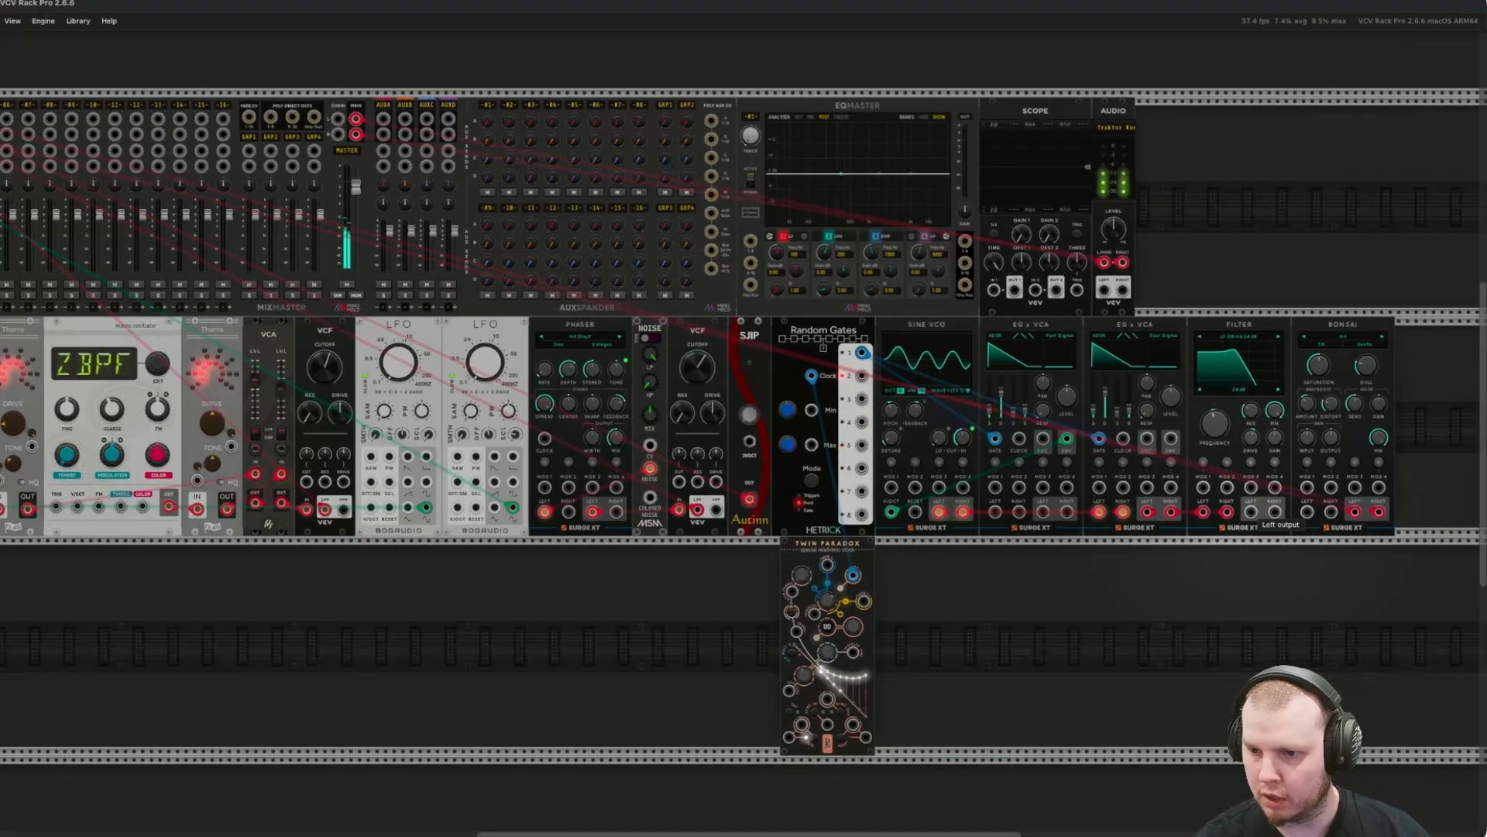
Patch the Filter's left and right outputs to Bonsai's left and right inputs with Audio cables, and load Bonsai's Subtle preset.
right_click(1251, 511)
left_click_drag(1274, 571, 1307, 511)
right_click(987, 564)
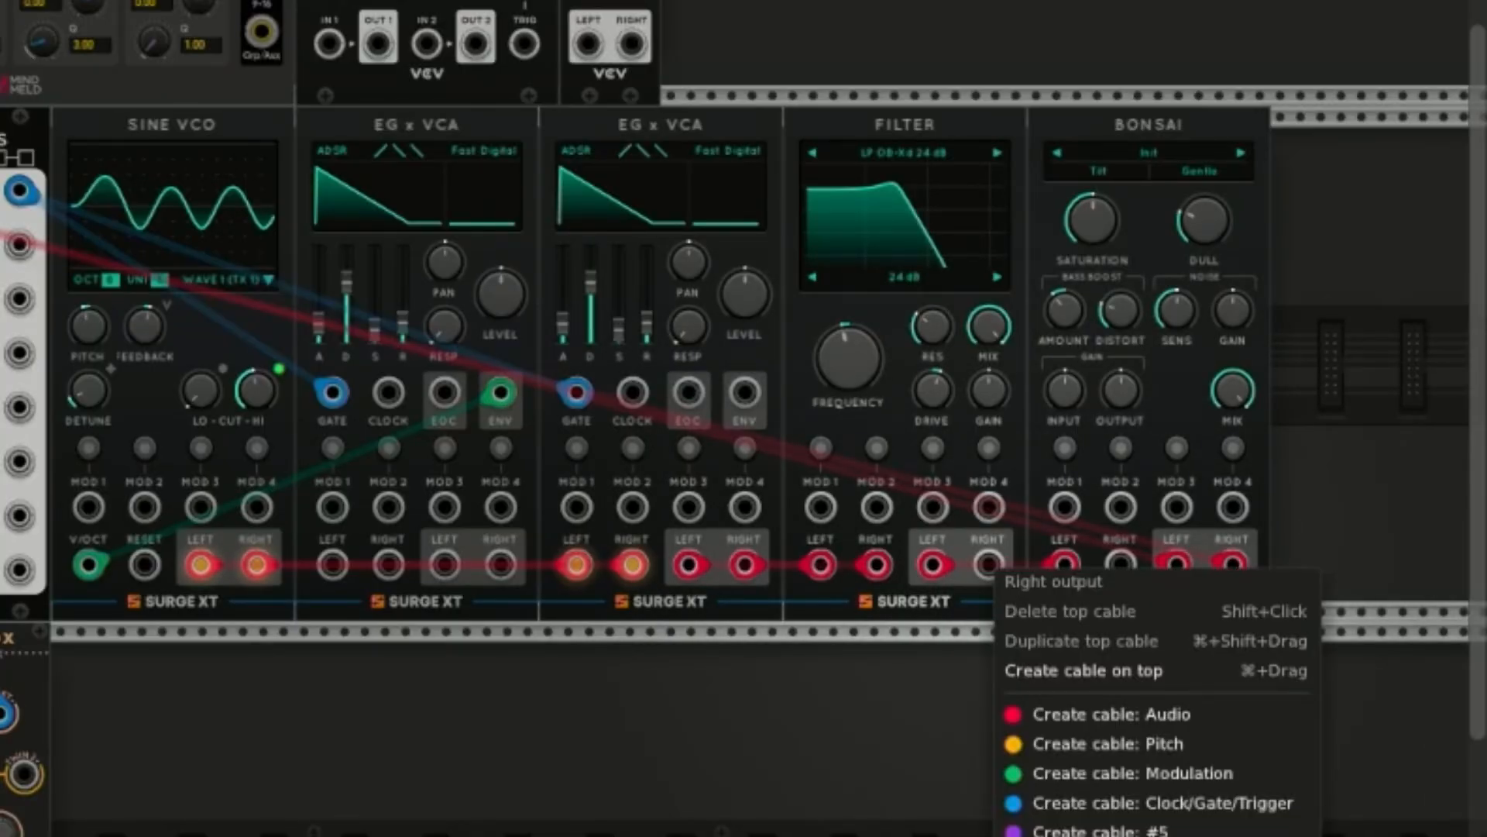
left_click(1085, 714)
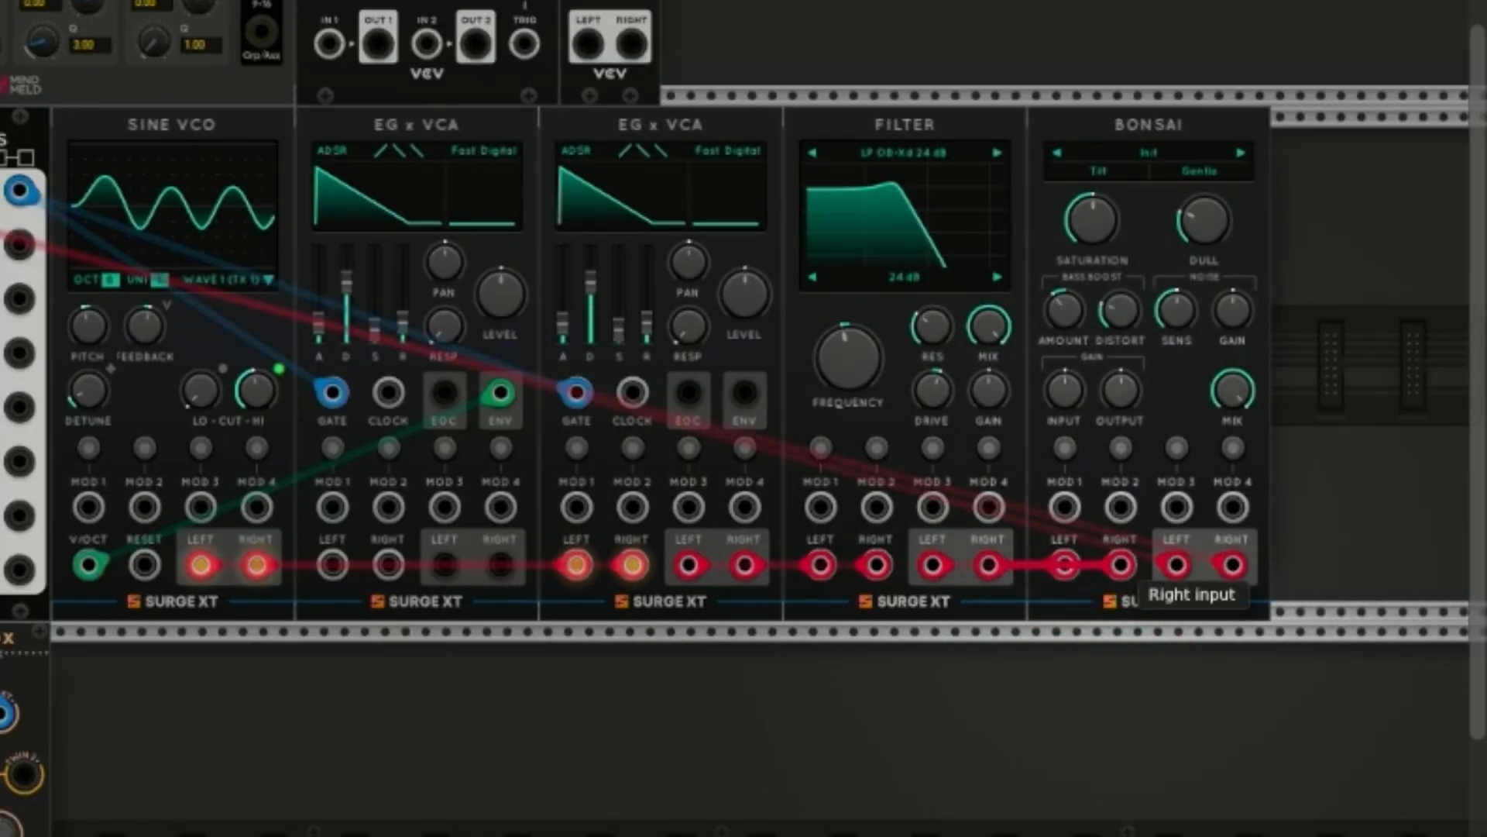
left_click(1120, 564)
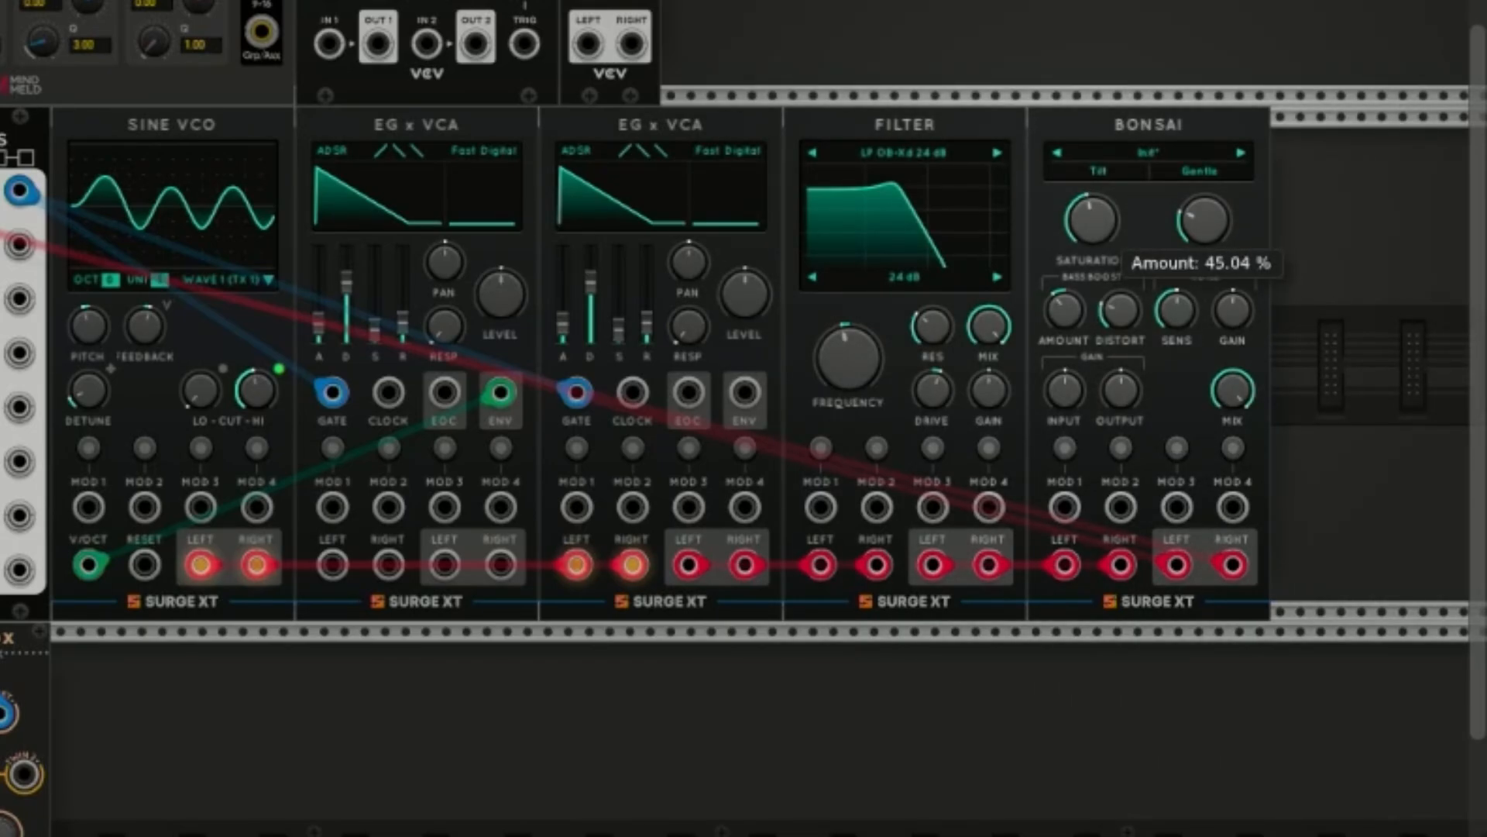
left_click(1158, 155)
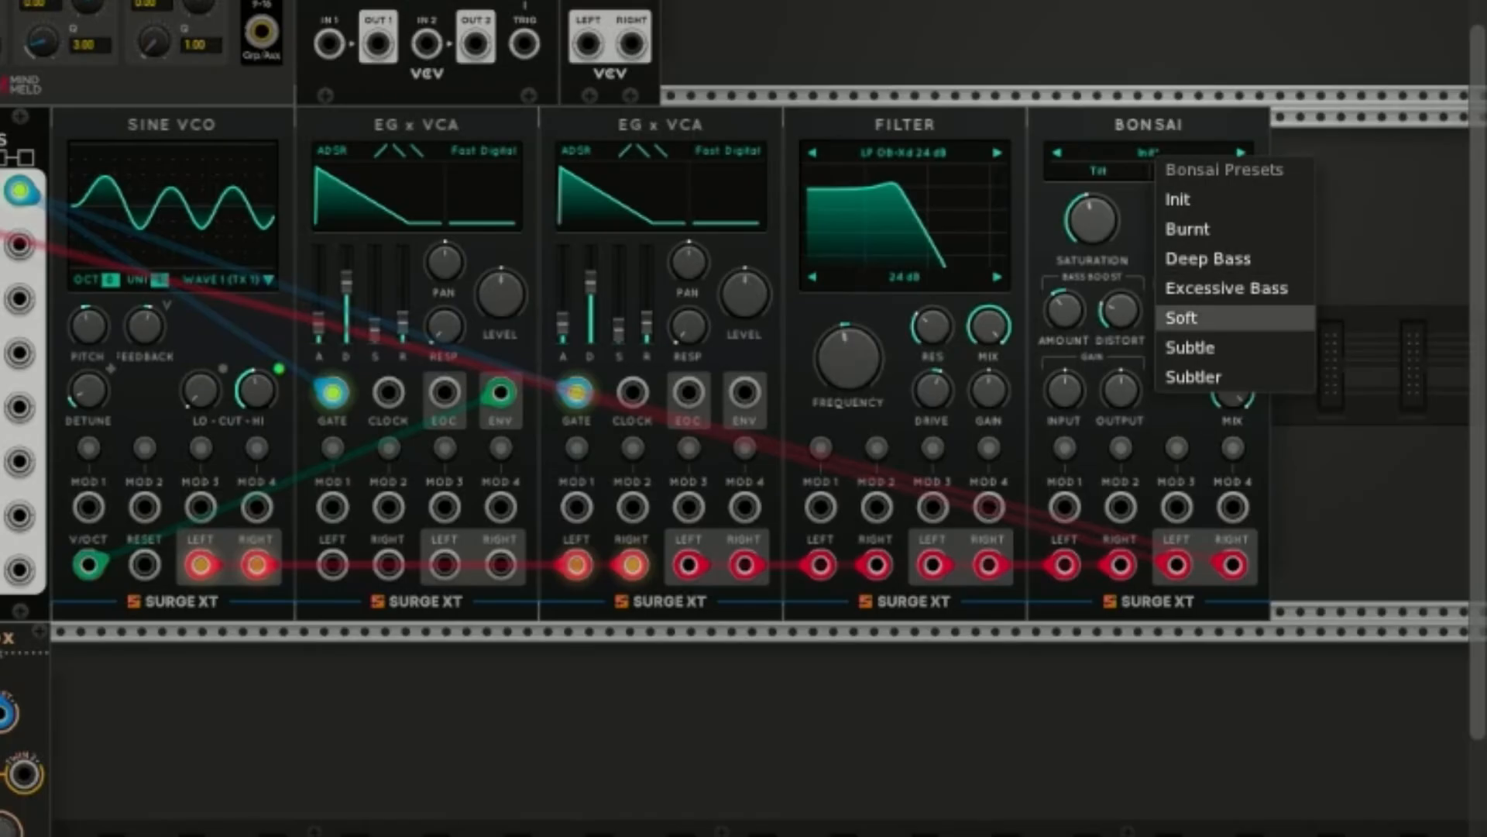
left_click(1191, 347)
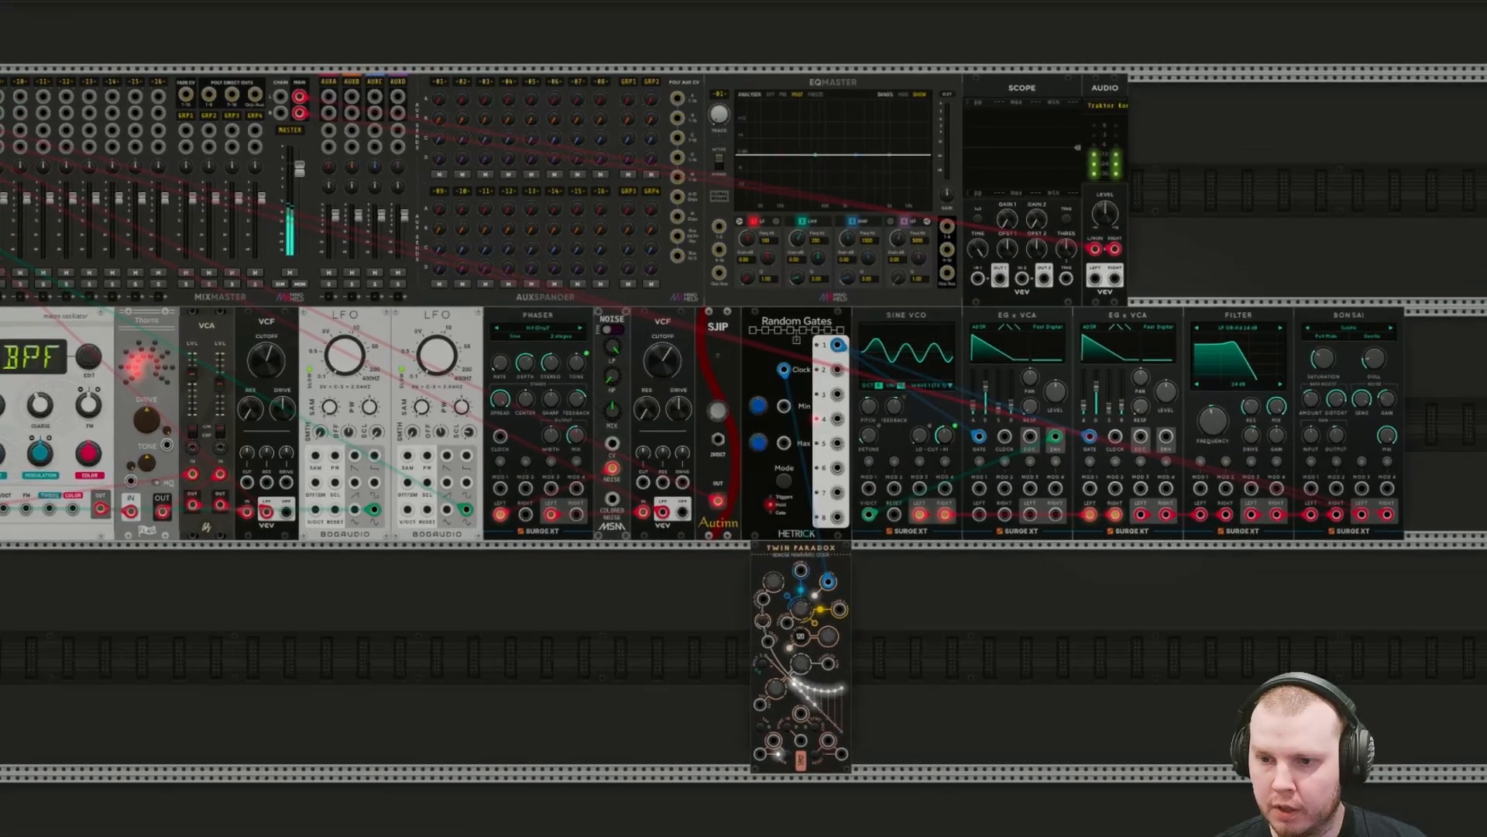
Lengthen the release and shorten the attack of the second EG x VCA's envelope.
left_click_drag(1122, 398, 1122, 395)
left_click_drag(866, 298, 865, 285)
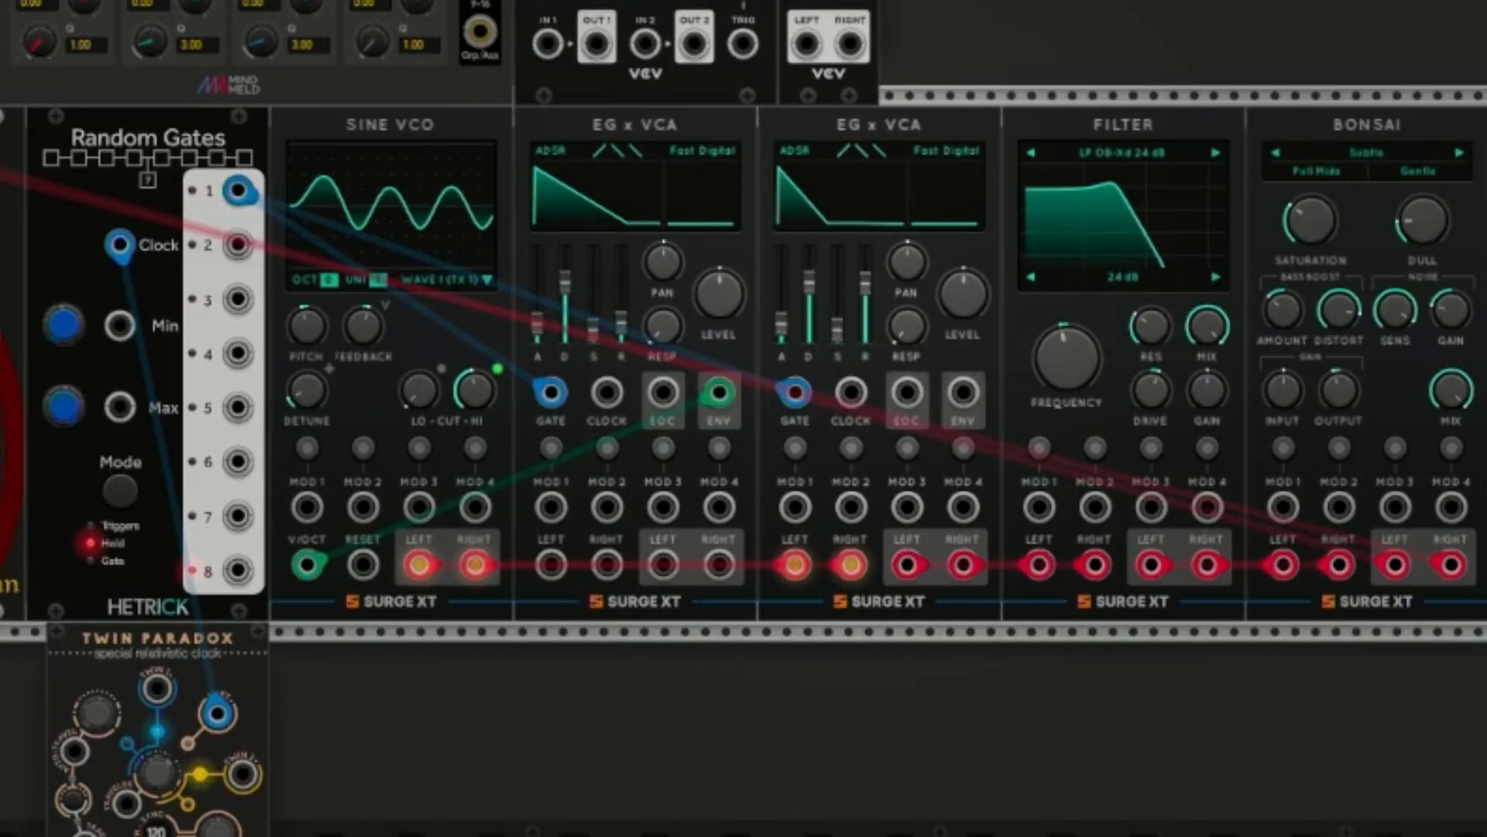
left_click_drag(866, 284, 865, 285)
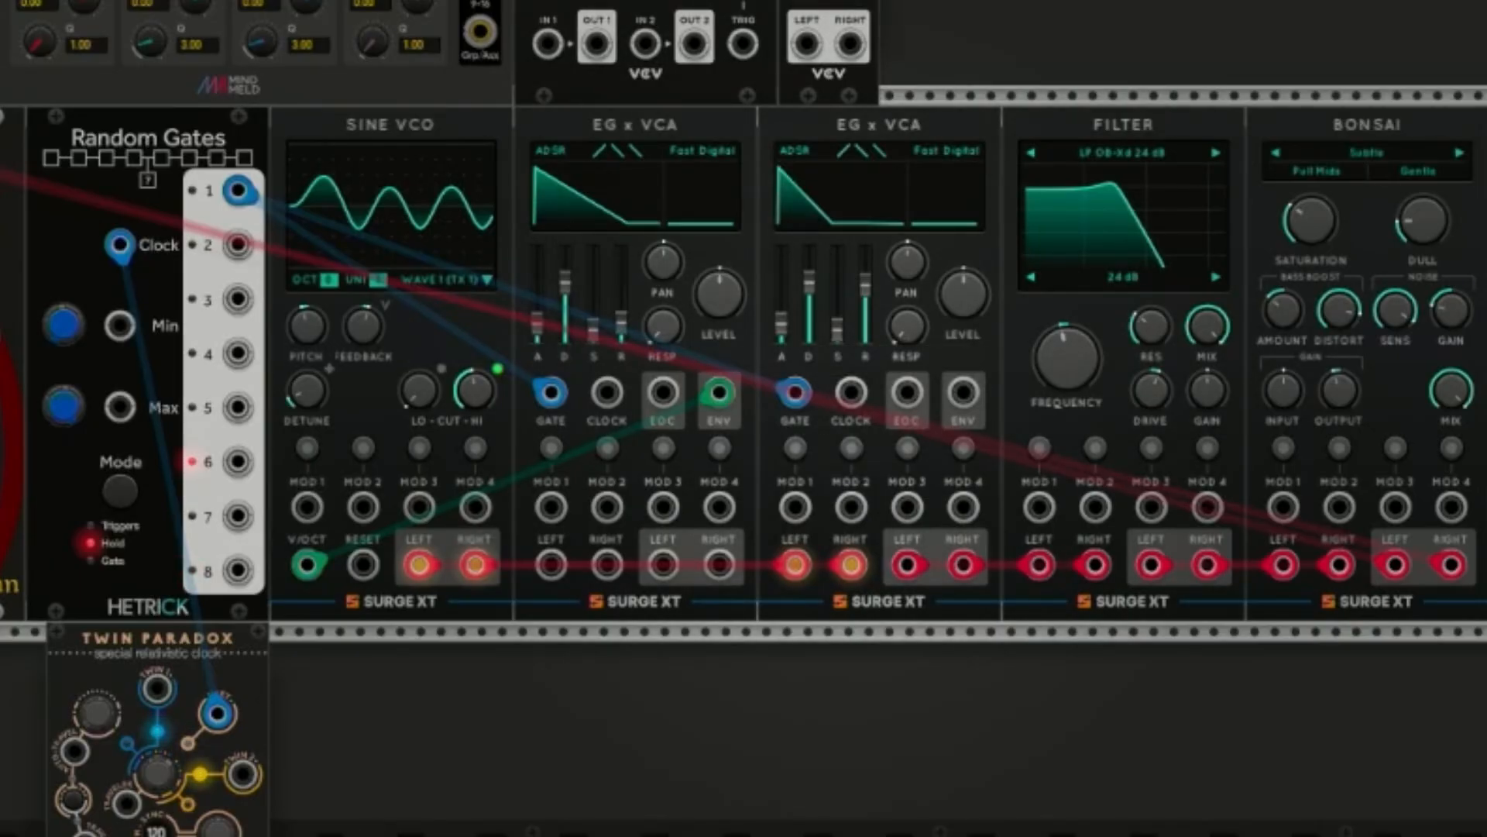
left_click_drag(781, 320, 781, 329)
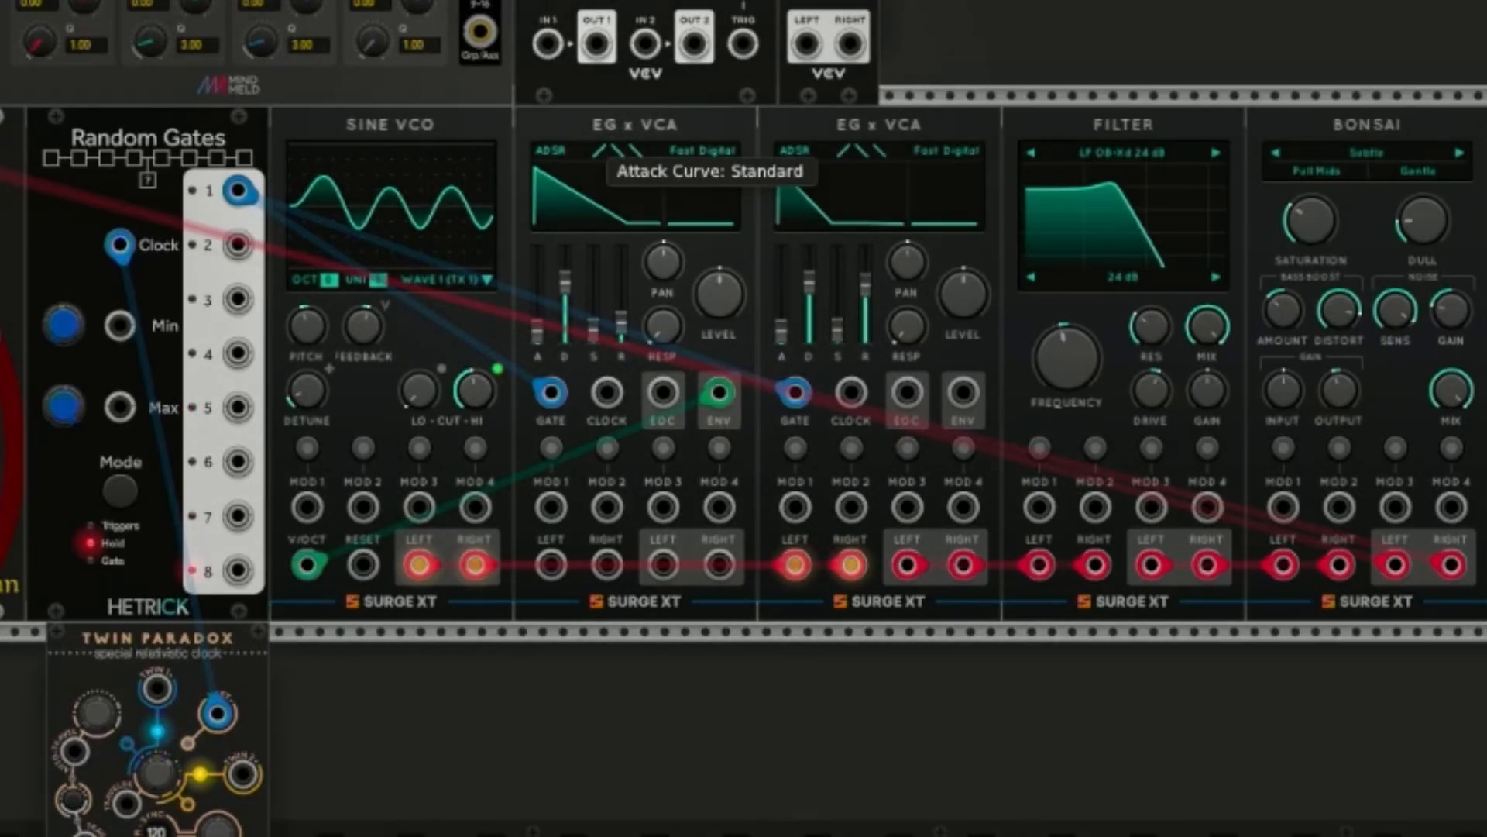
Change the first EG x VCA's attack curve and switch both EG x VCA envelopes from Fast to Slow.
left_click(602, 150)
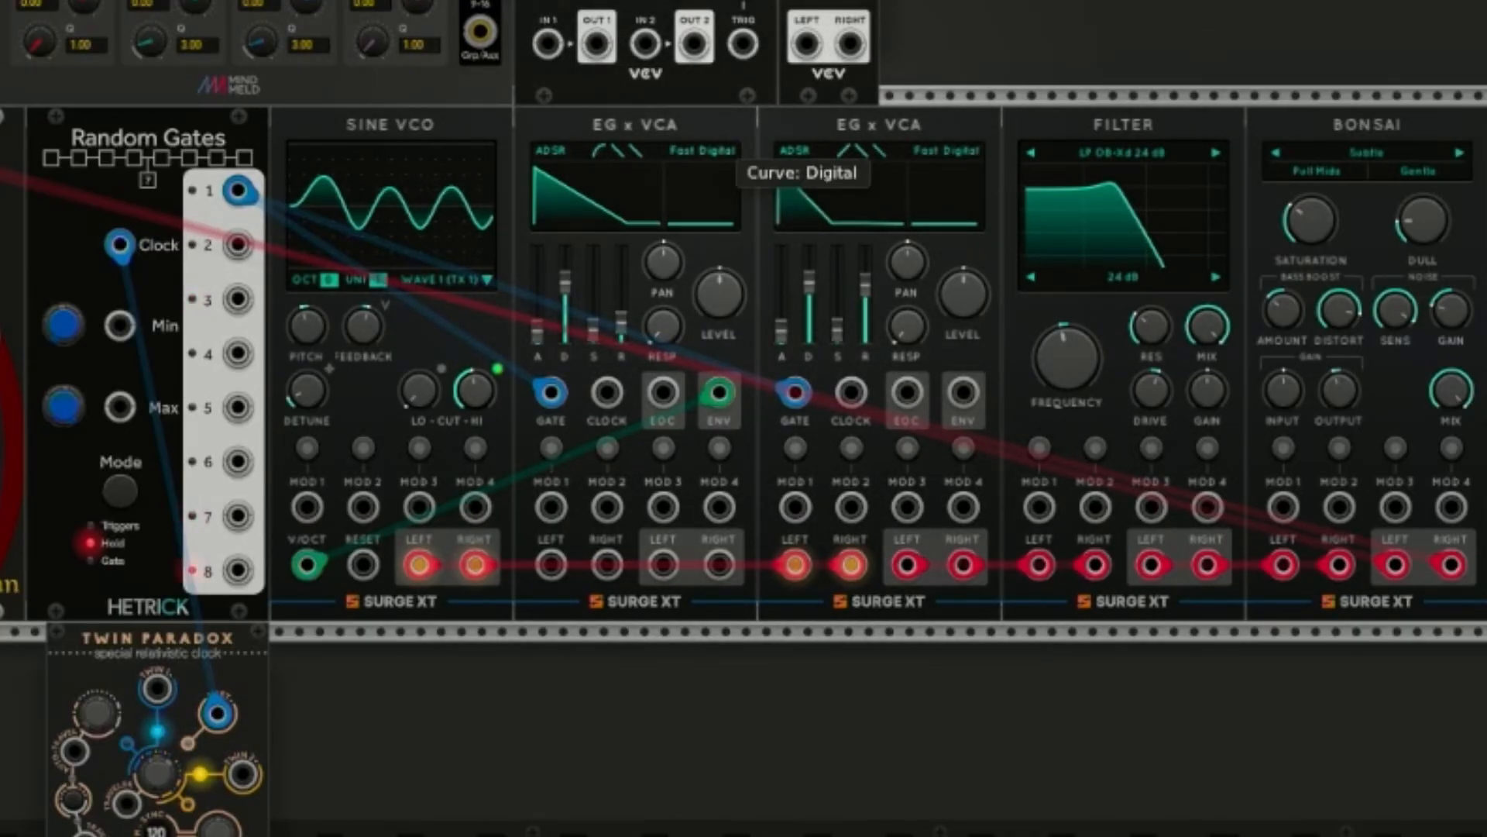
left_click(721, 151)
left_click(716, 150)
left_click(683, 150)
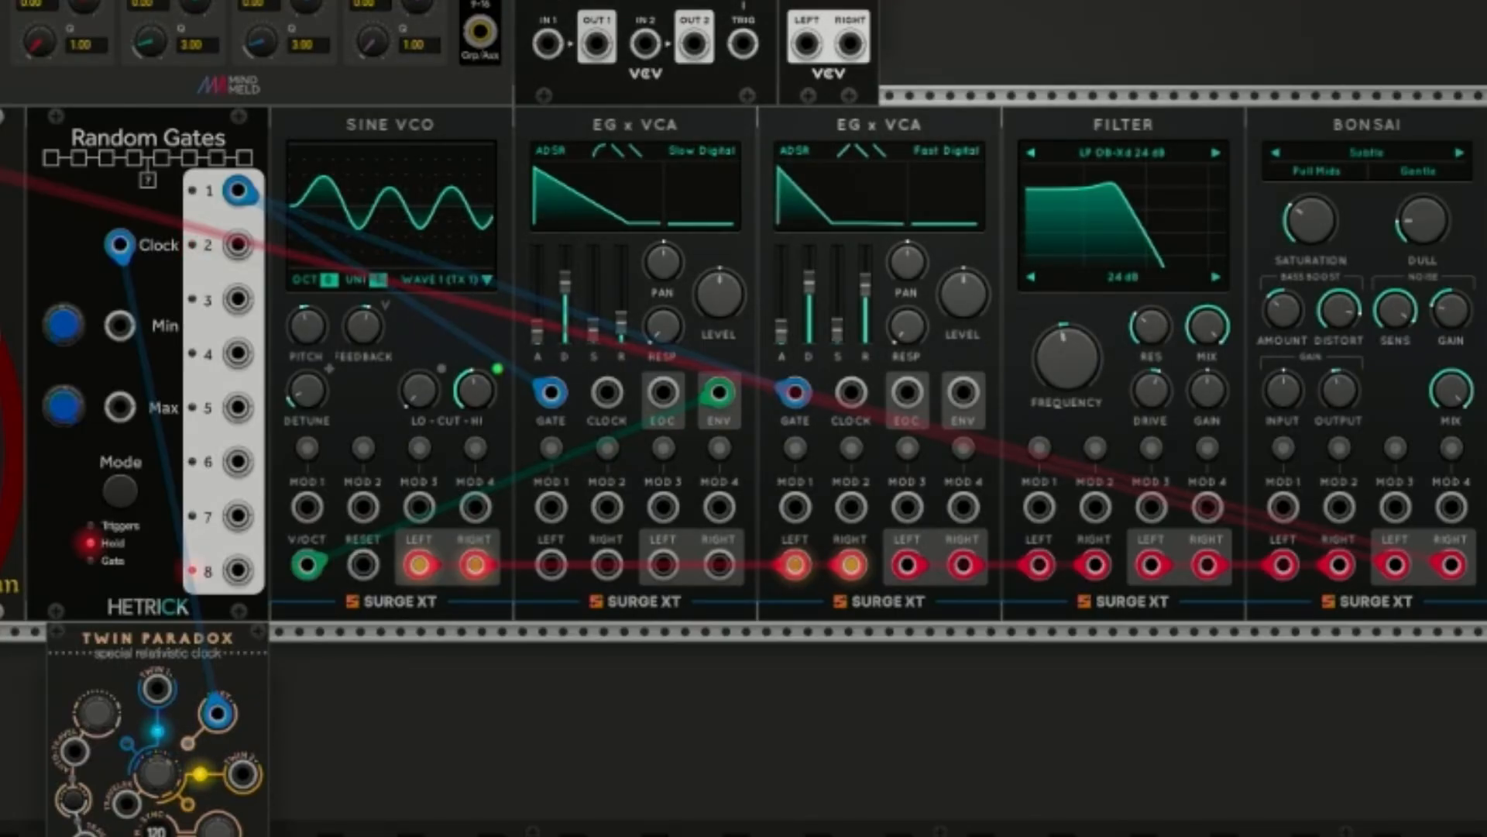
left_click(927, 150)
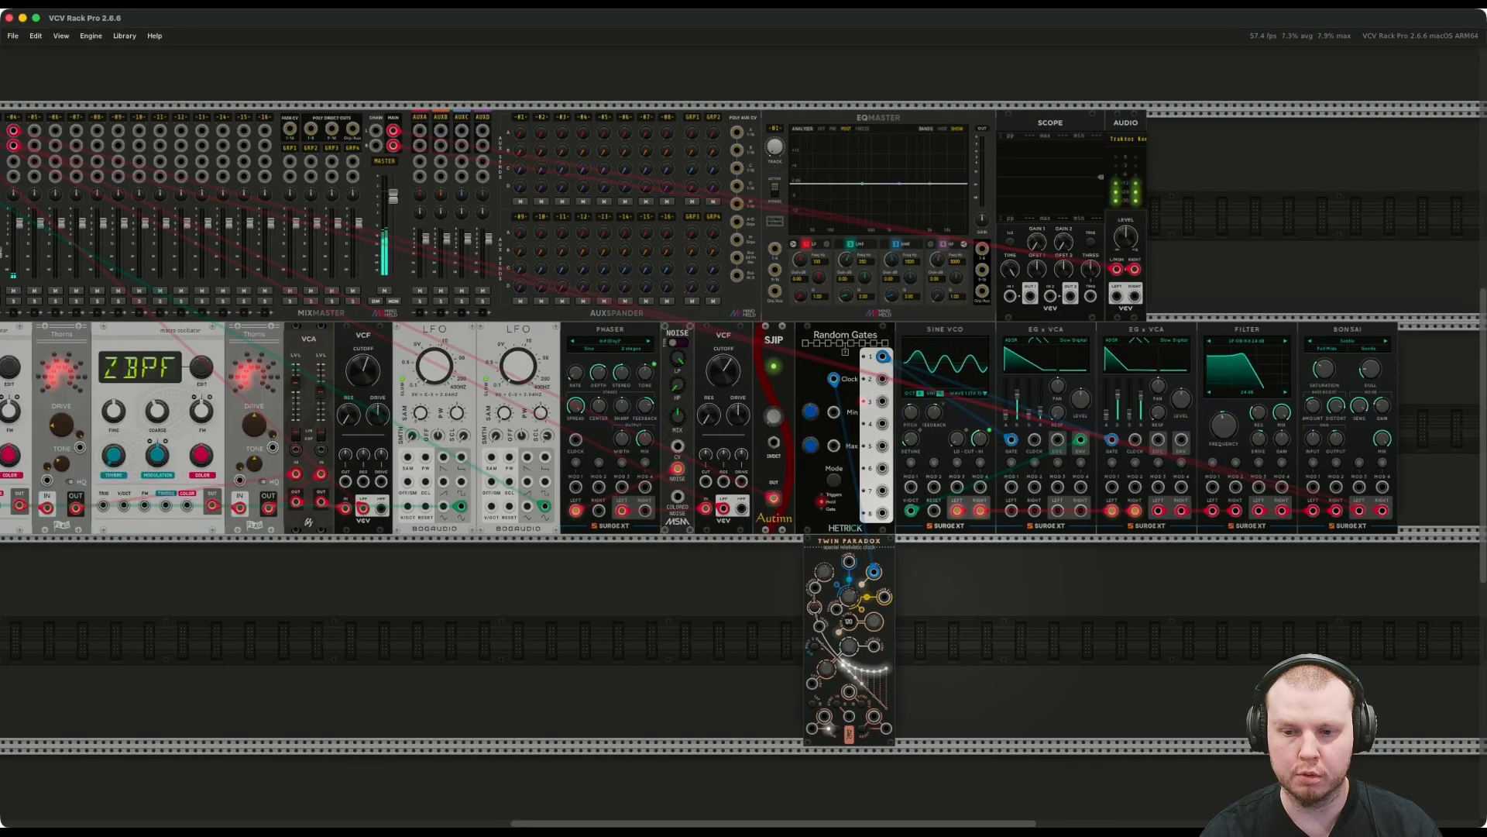
Find the VCV Convolver in the module browser, add it beside Twin Paradox, and lower MixMaster channel 4's level.
key("Return")
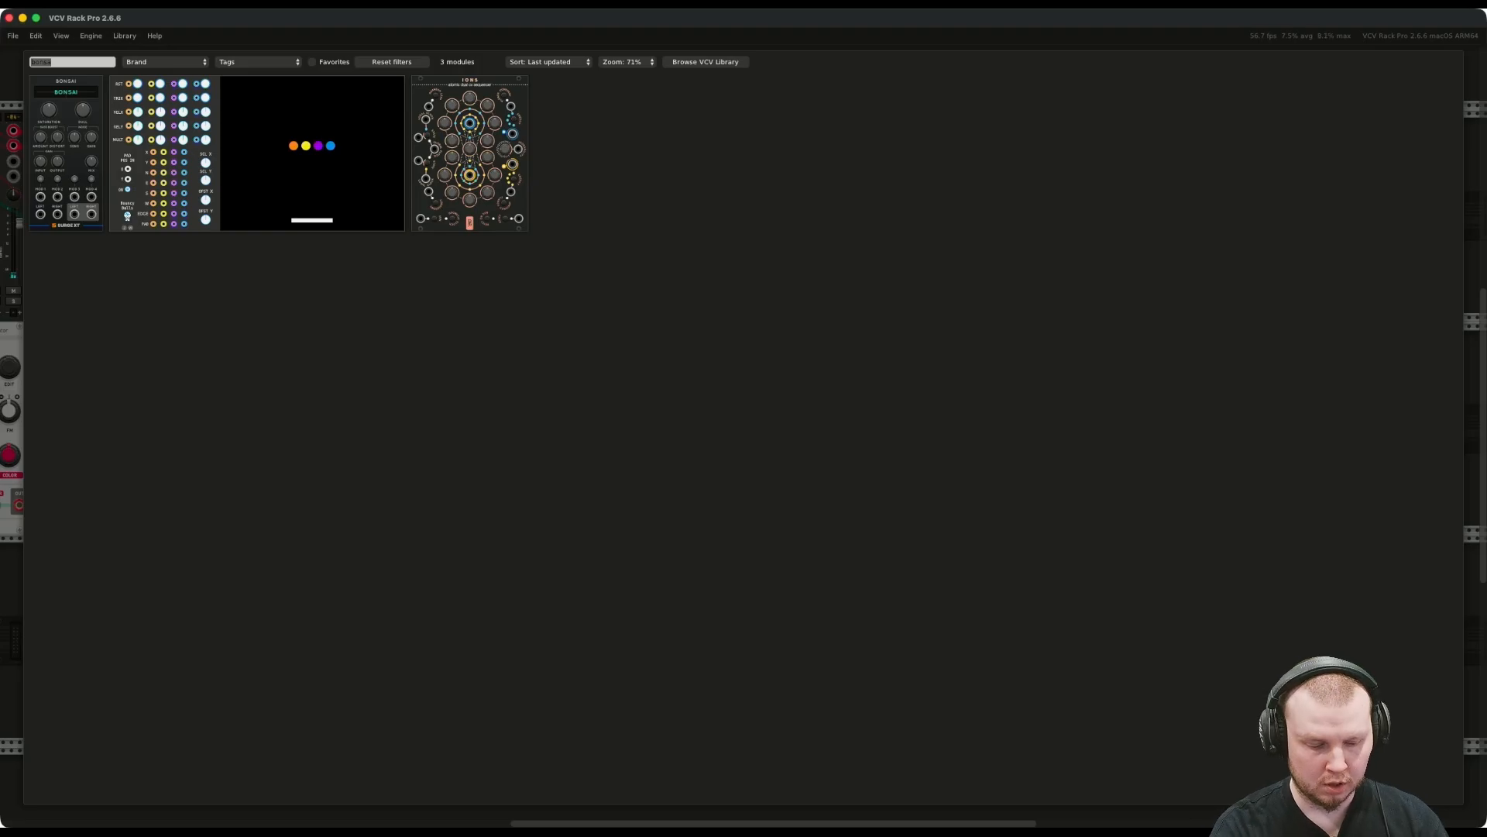
type("con")
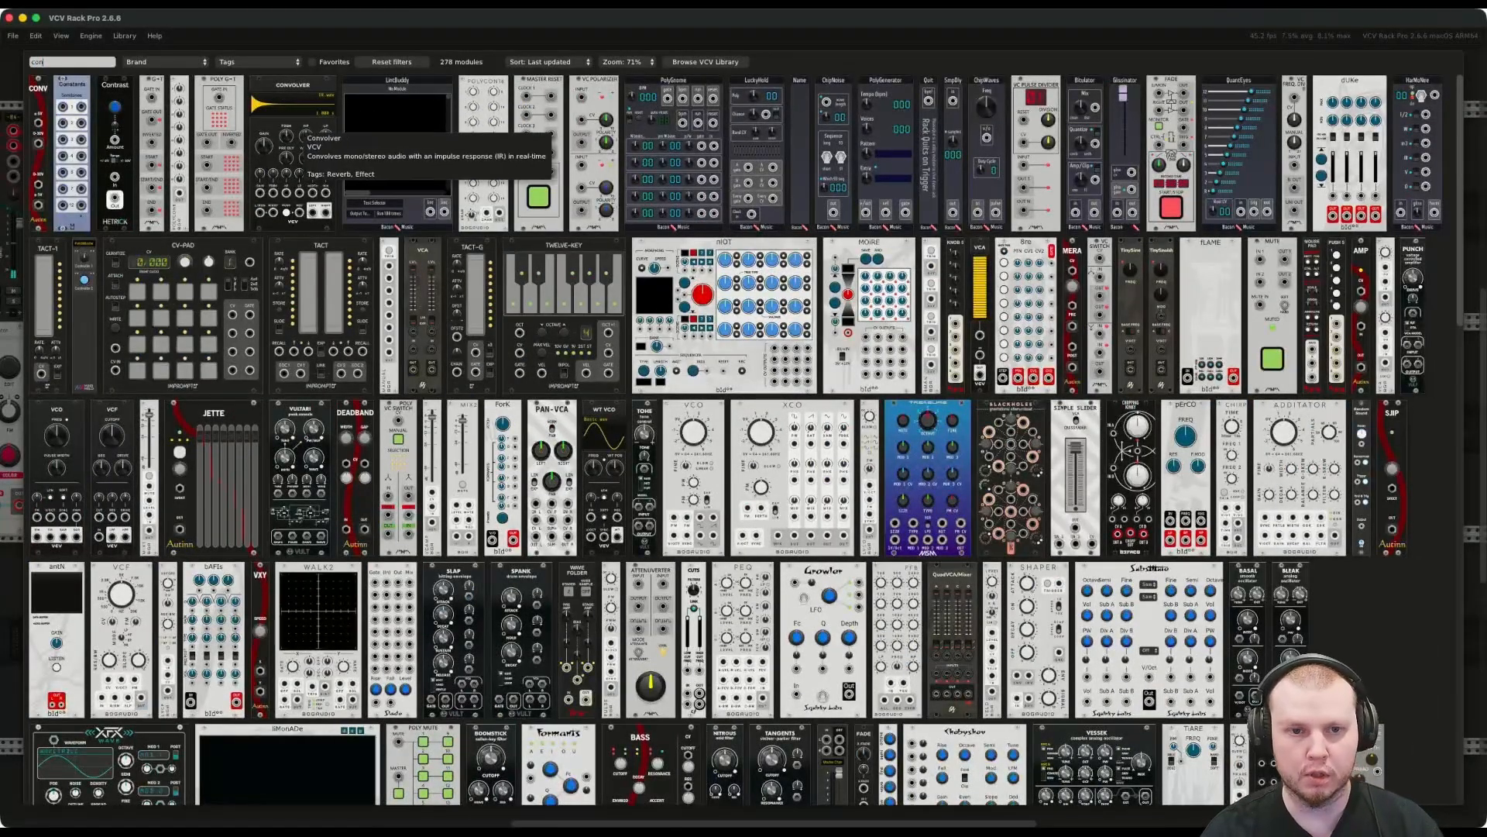
left_click(287, 133)
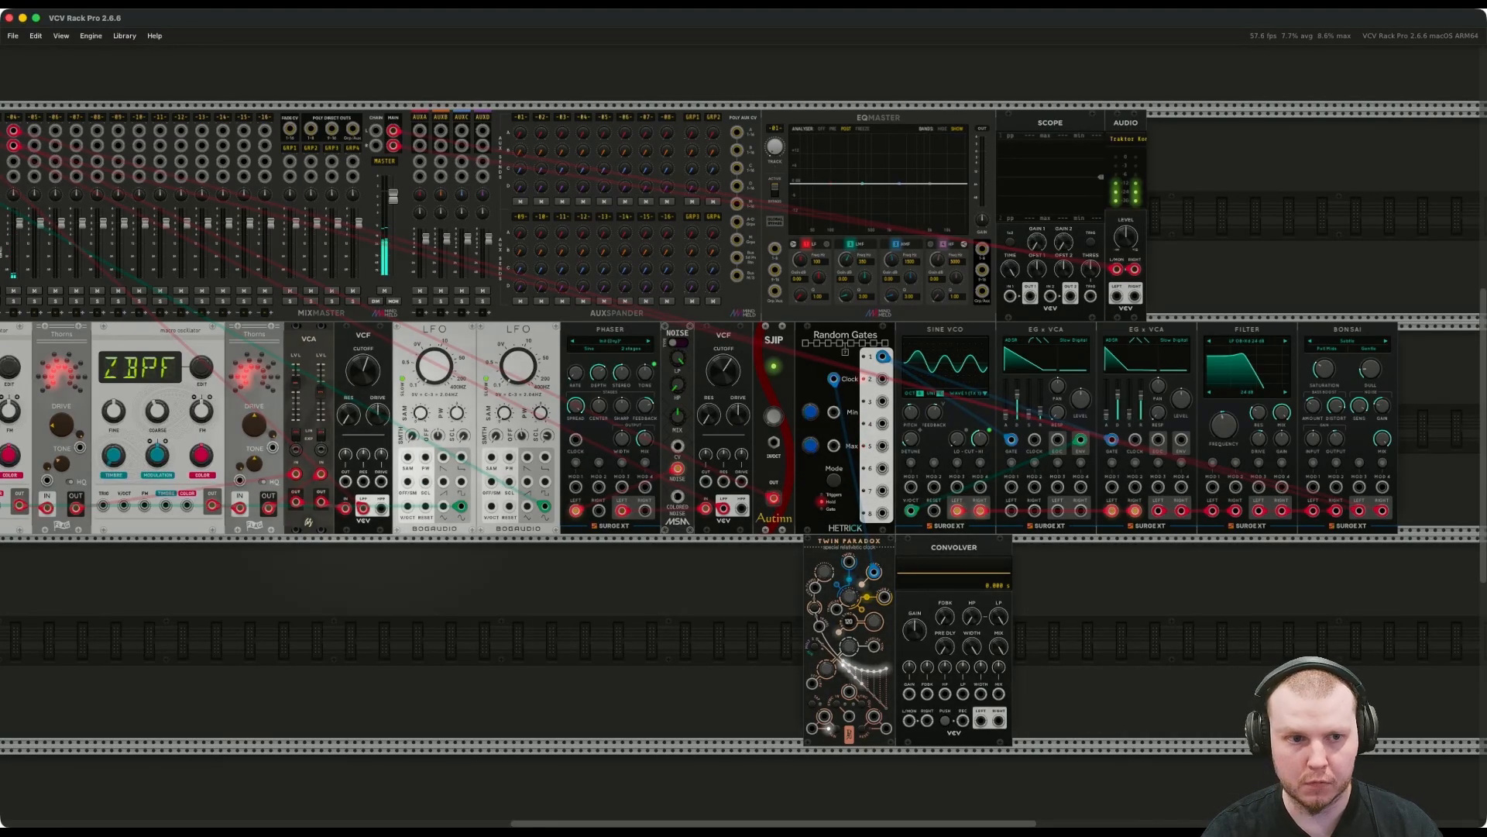
left_click_drag(20, 223, 20, 226)
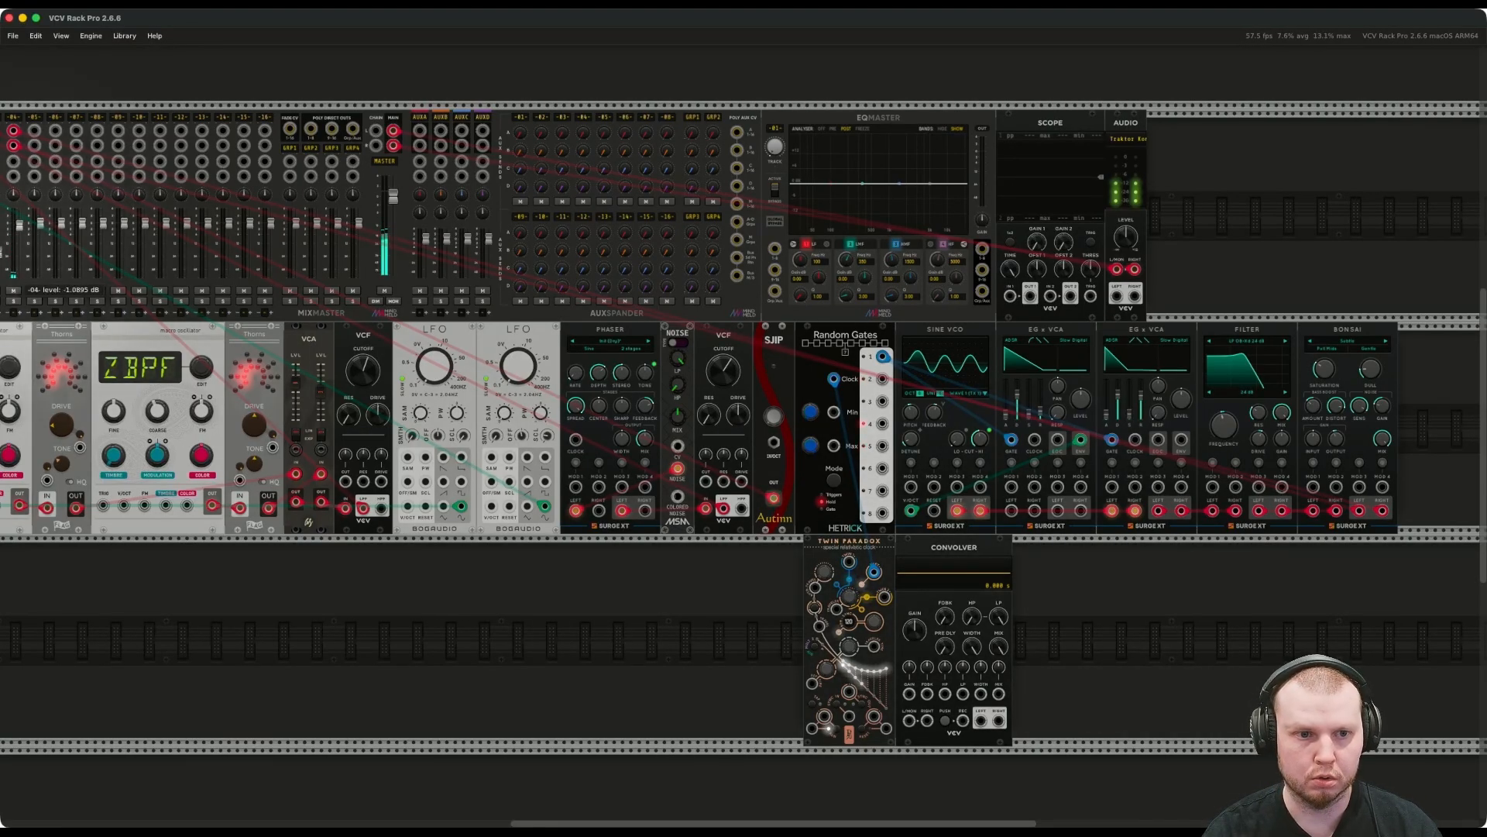
Find Valley's Plateau in the module browser and add it to the row below, beyond the Convolver.
right_click(1125, 639)
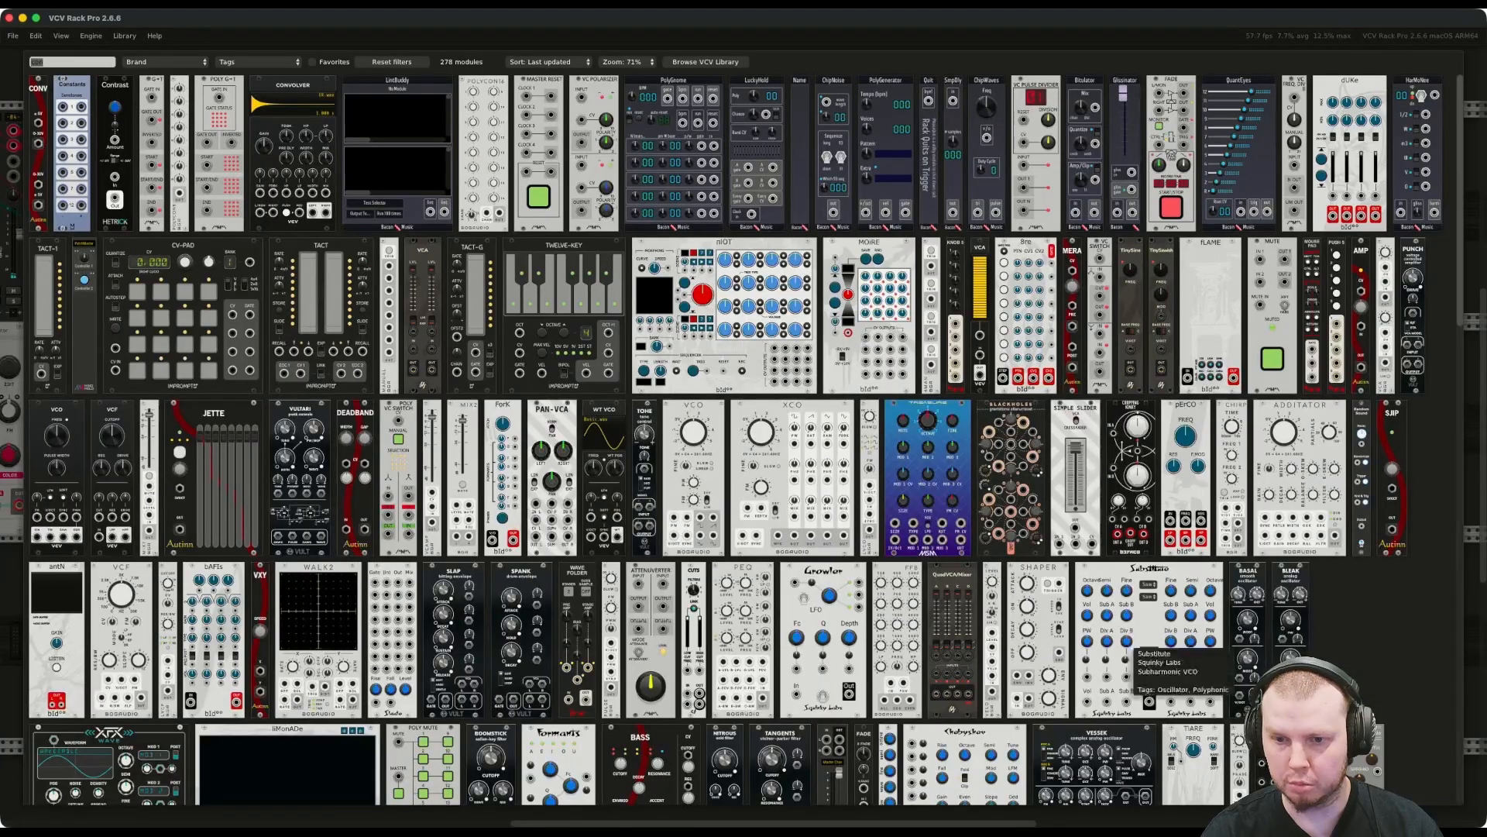
type("pla")
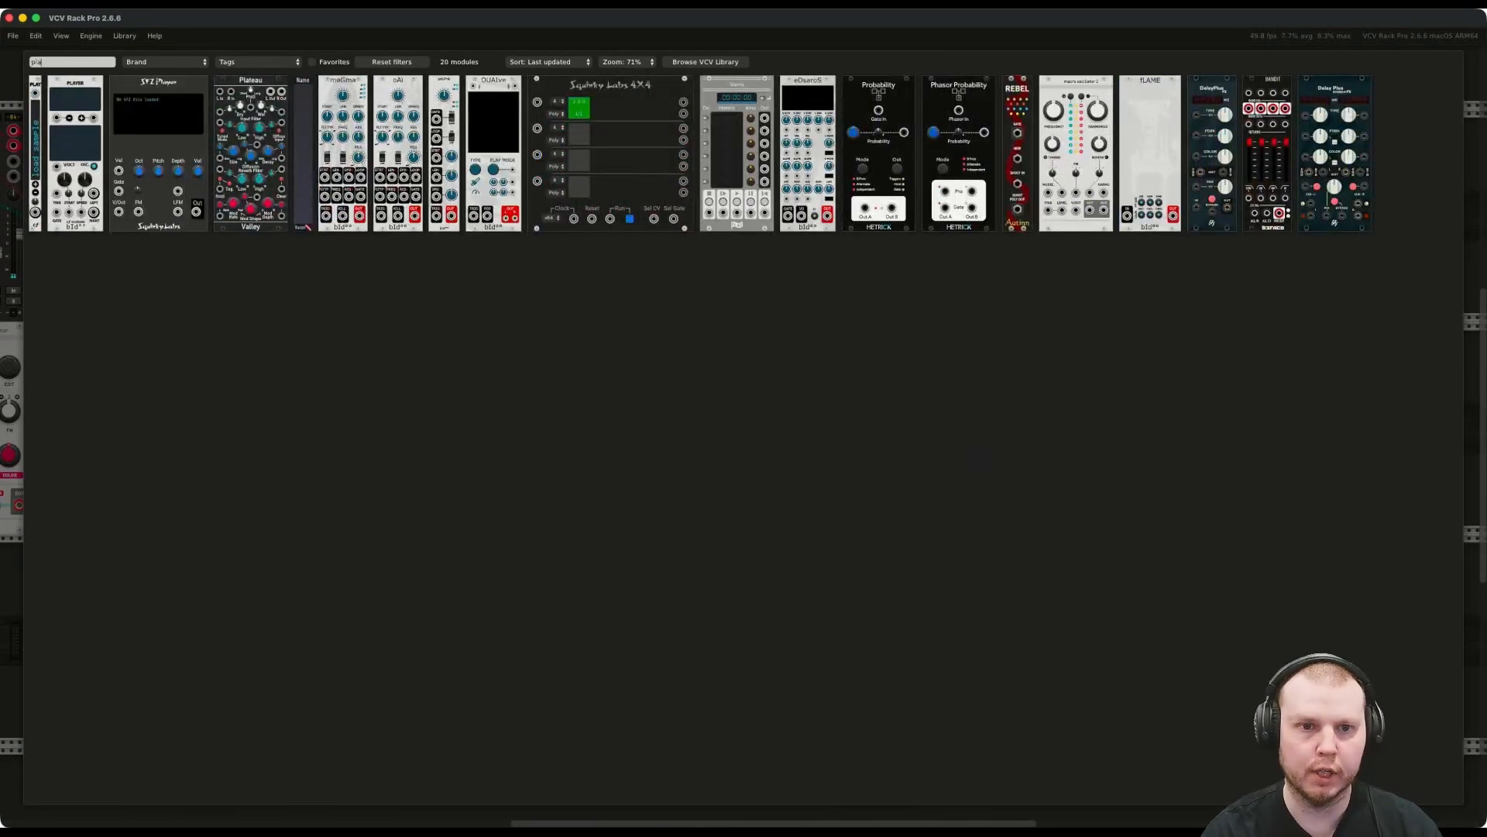
left_click(256, 194)
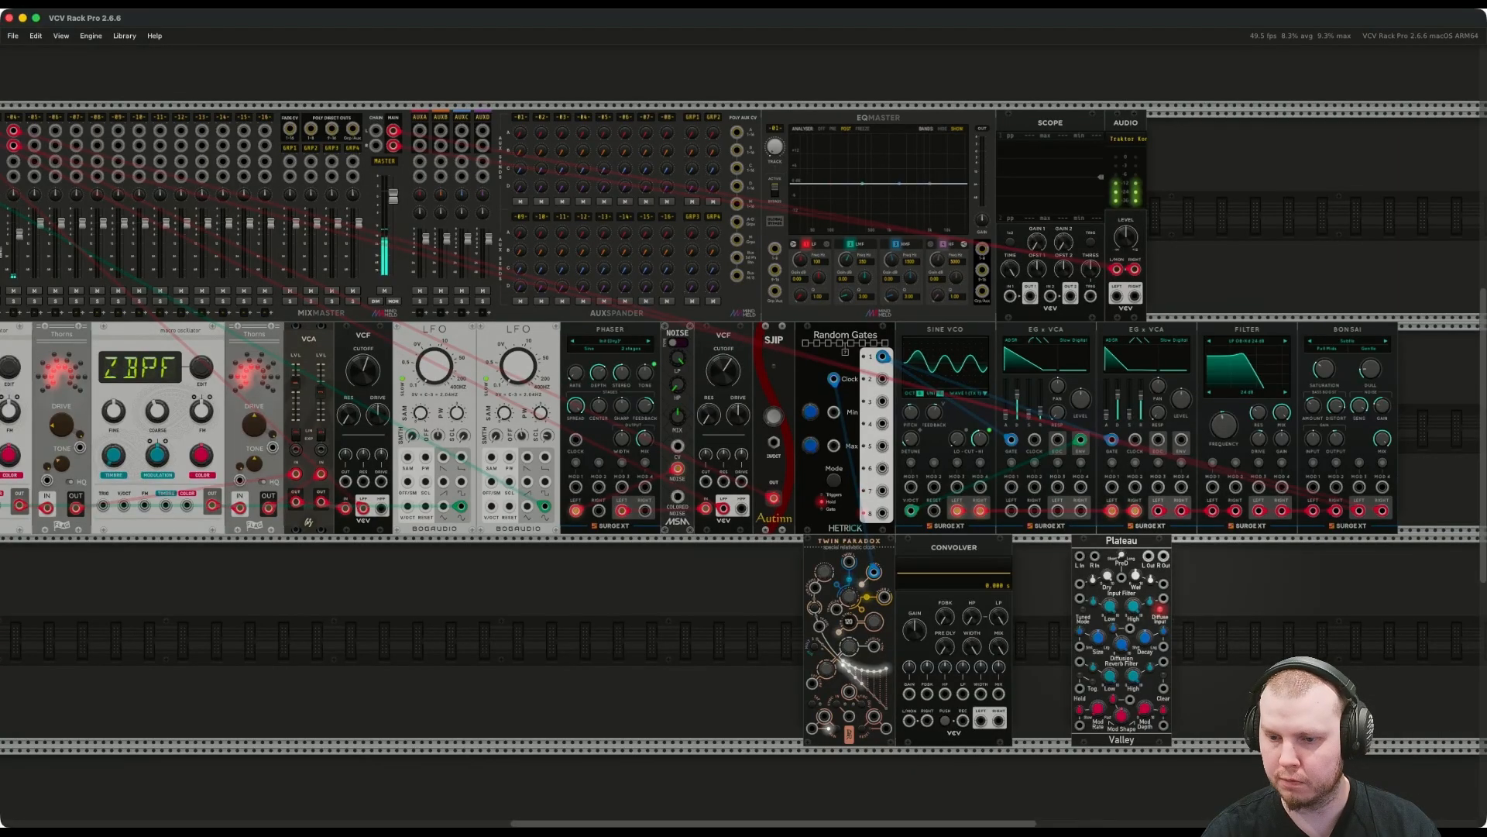
Place Plateau directly beside the Convolver and patch the AuxSpander's AUXA left send into the Convolver's left/mono input.
left_click_drag(1121, 540, 1062, 541)
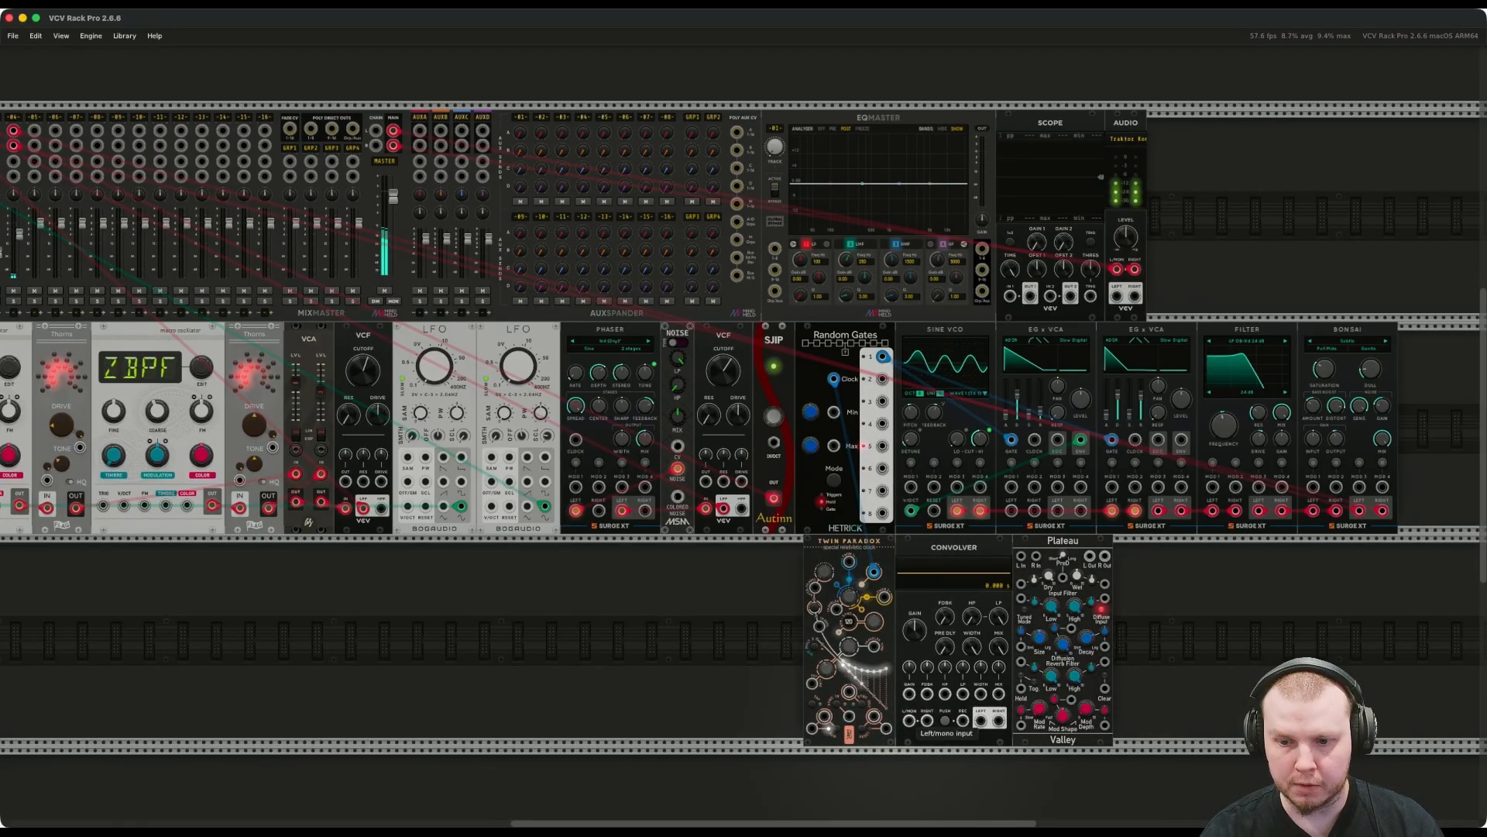
right_click(912, 721)
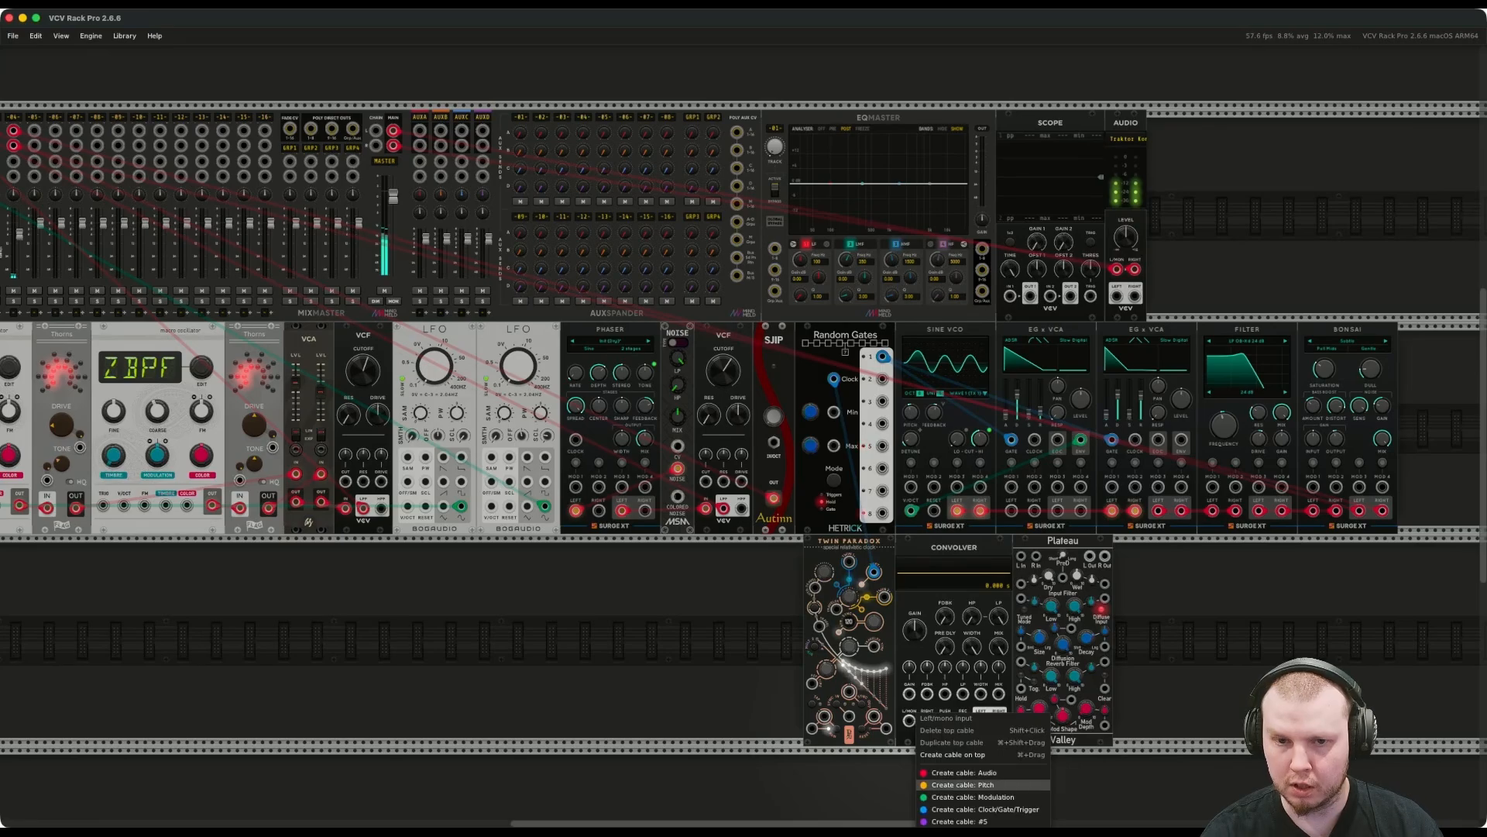
left_click(961, 784)
left_click_drag(691, 467, 419, 211)
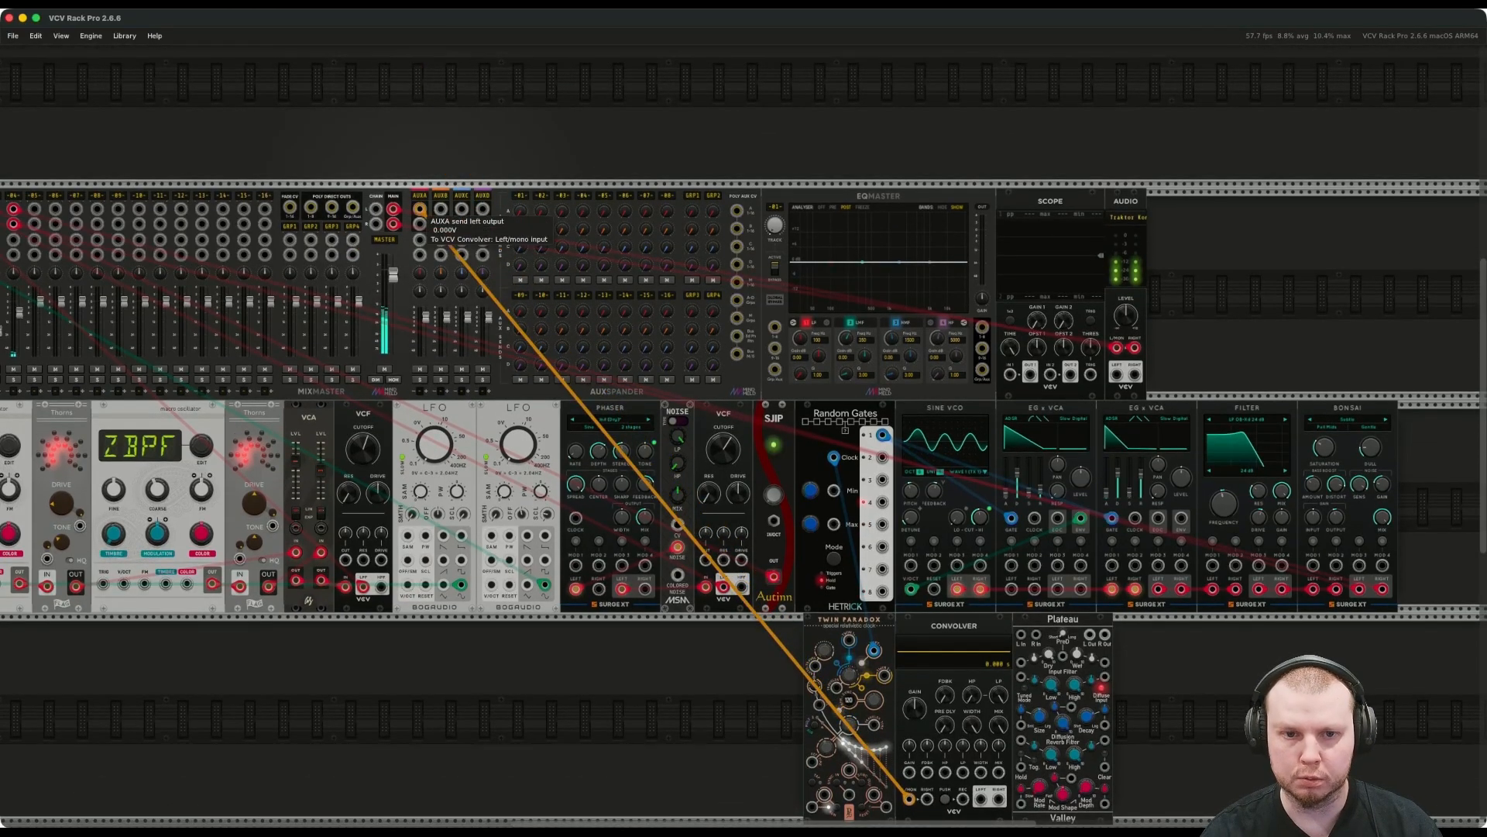
Recolour the cable between AUXA send left and the Convolver's left/mono input to the red audio colour.
right_click(928, 627)
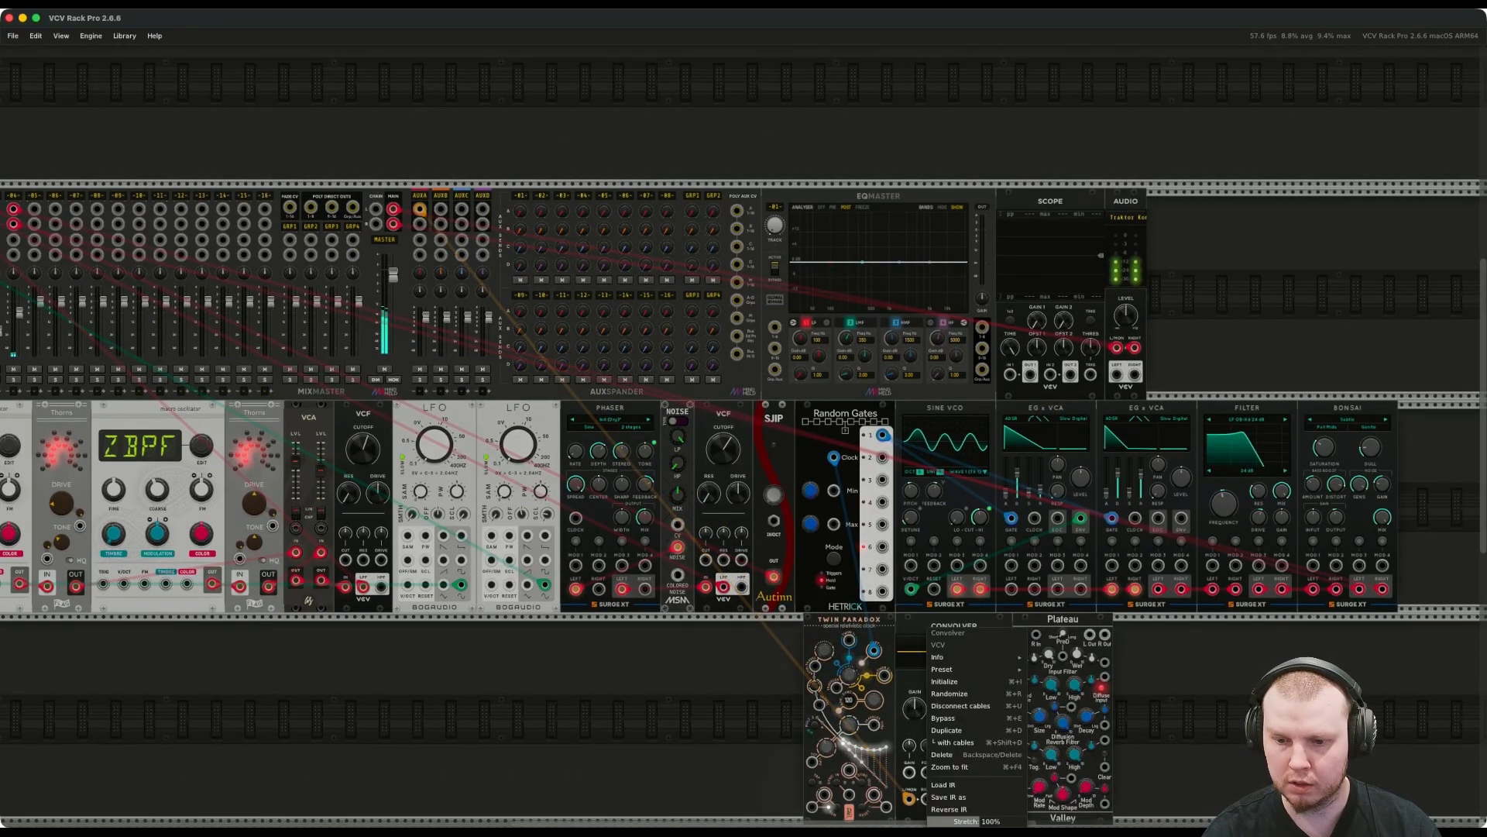
key("Escape")
right_click(909, 798)
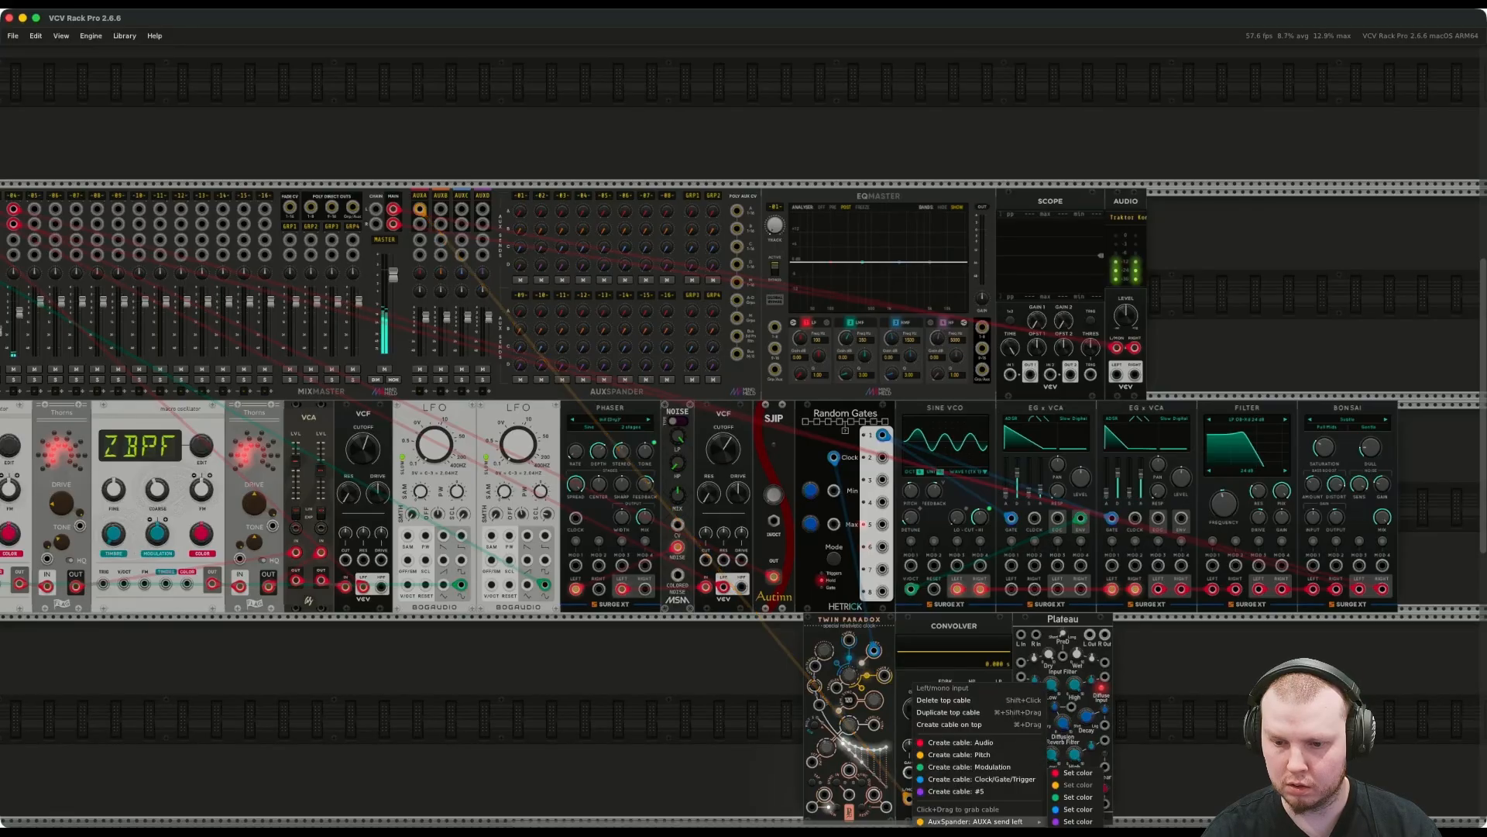
mouse_move(1007, 821)
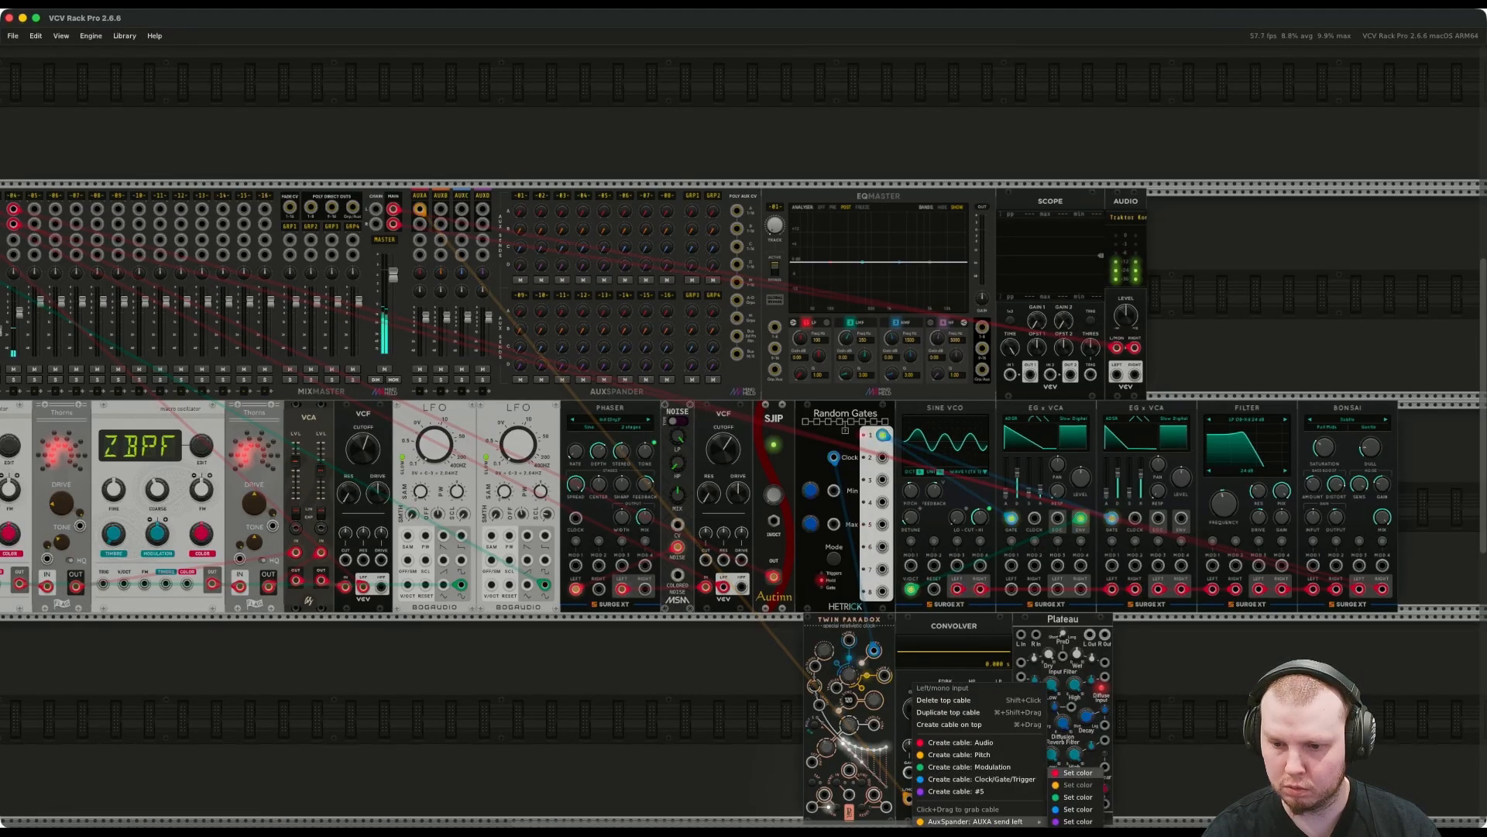
left_click(1068, 773)
With audio cables, patch AUXA's right send into the Convolver's right input and the Convolver's left and right outputs into the AUXA returns.
right_click(926, 798)
left_click_drag(947, 773, 419, 224)
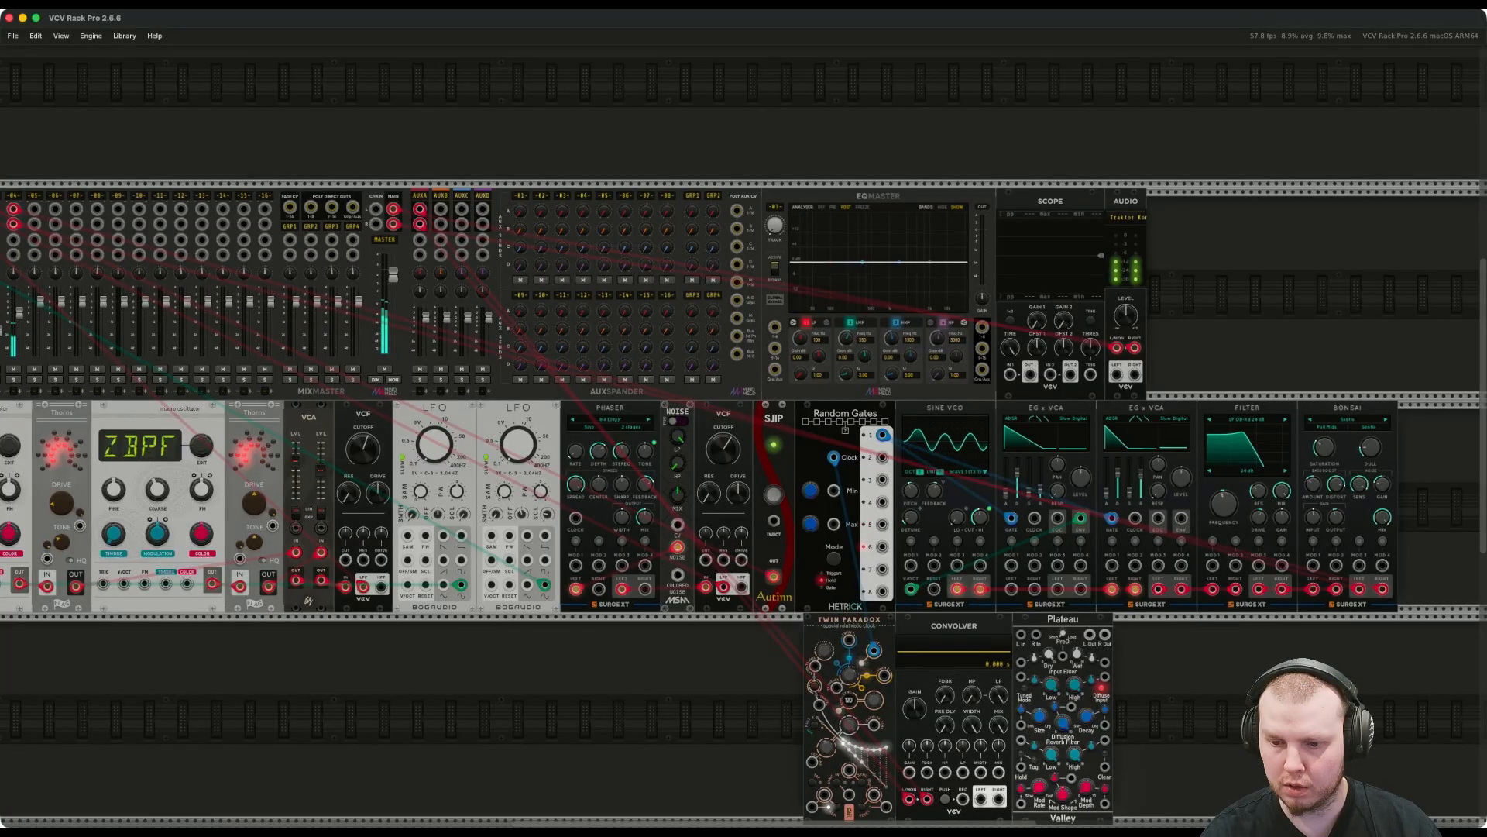
right_click(981, 798)
left_click_drag(1033, 772, 419, 240)
right_click(998, 798)
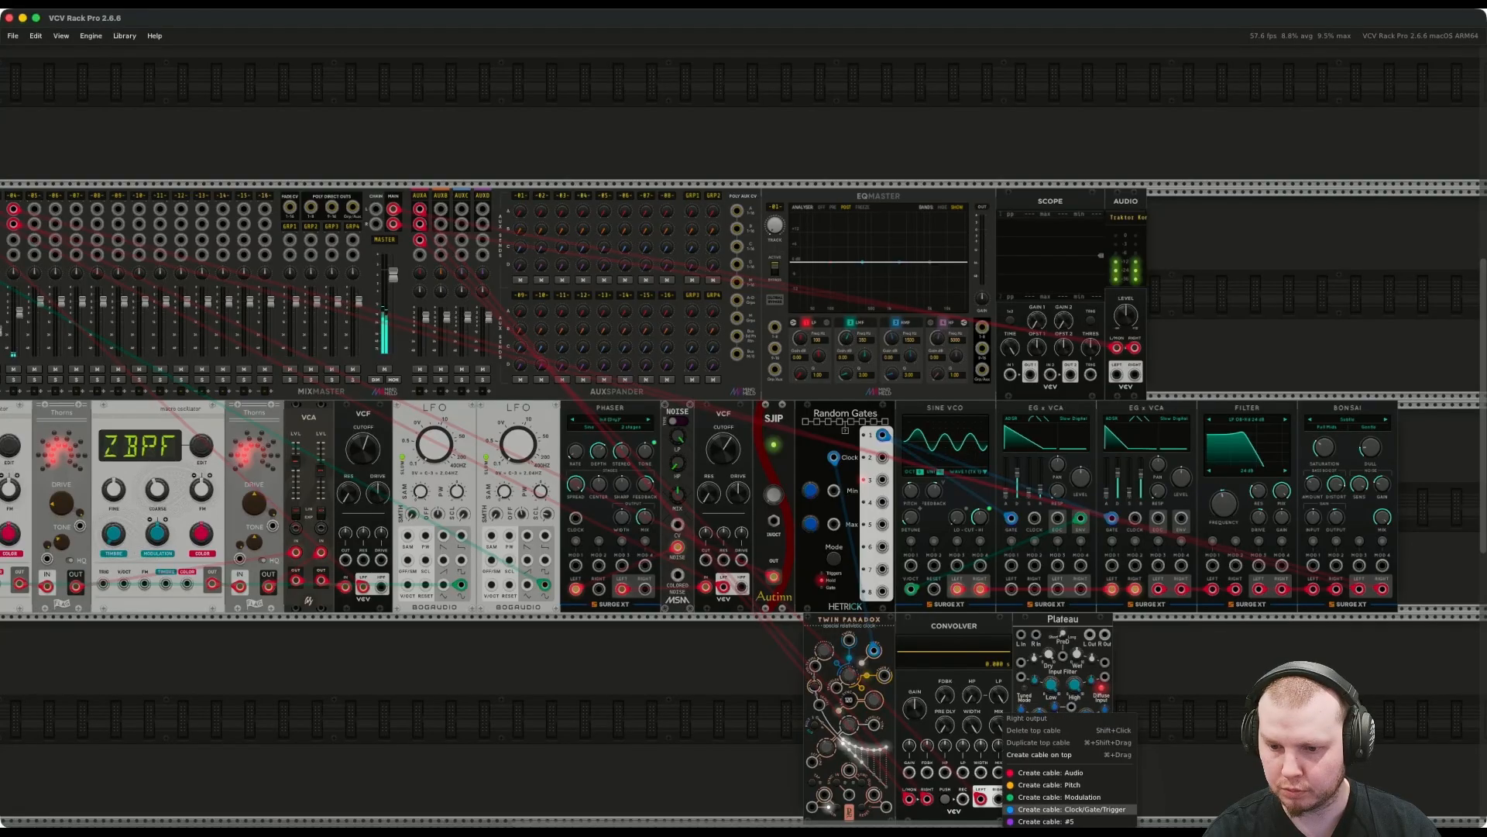
left_click_drag(1038, 772, 419, 255)
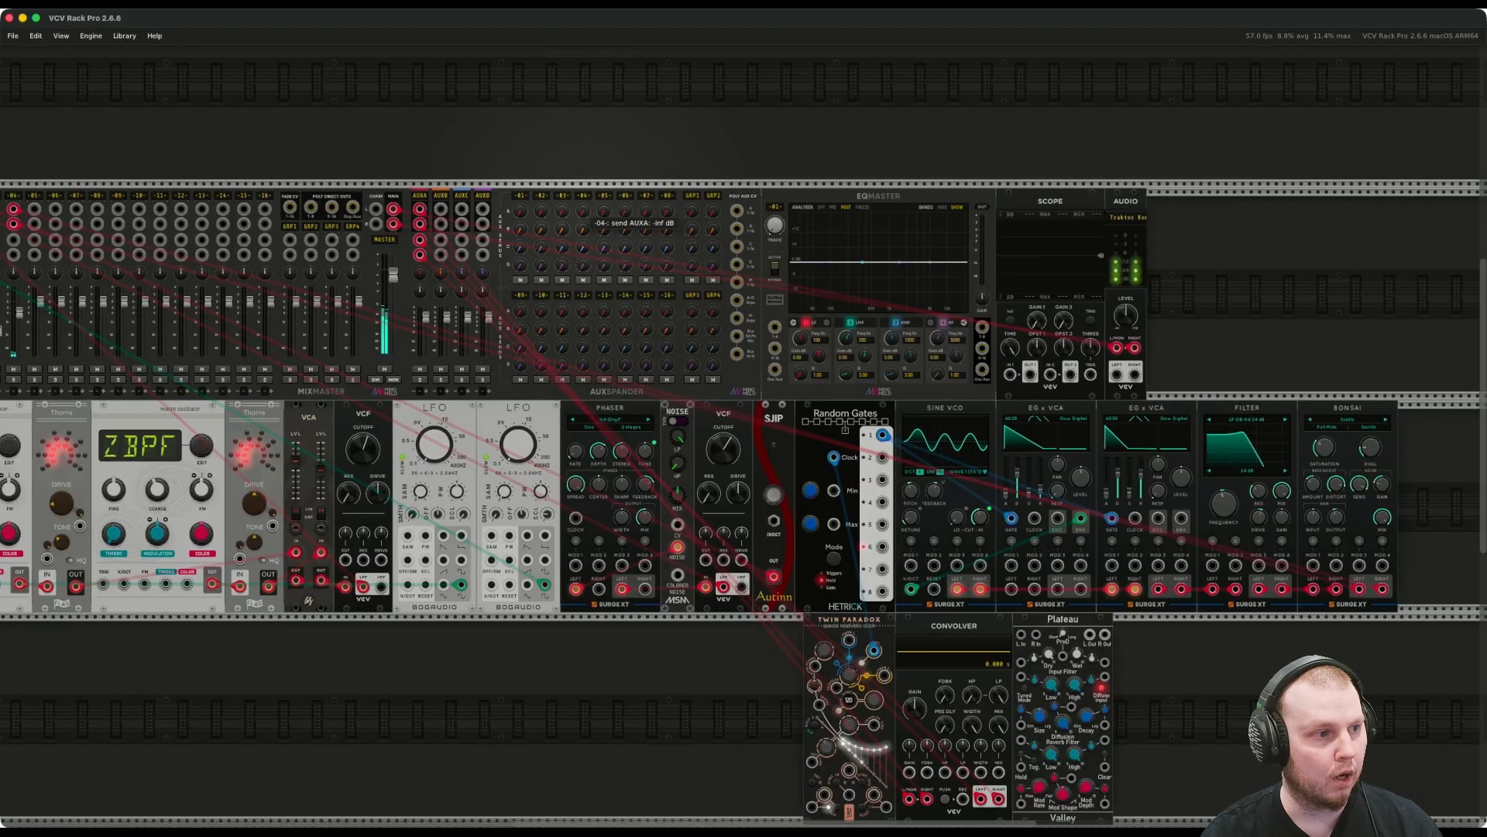
Raise channel 4's AUXA send and load the impulse response Sancti Petri Basilica.wav into the Convolver.
left_click_drag(583, 211, 583, 185)
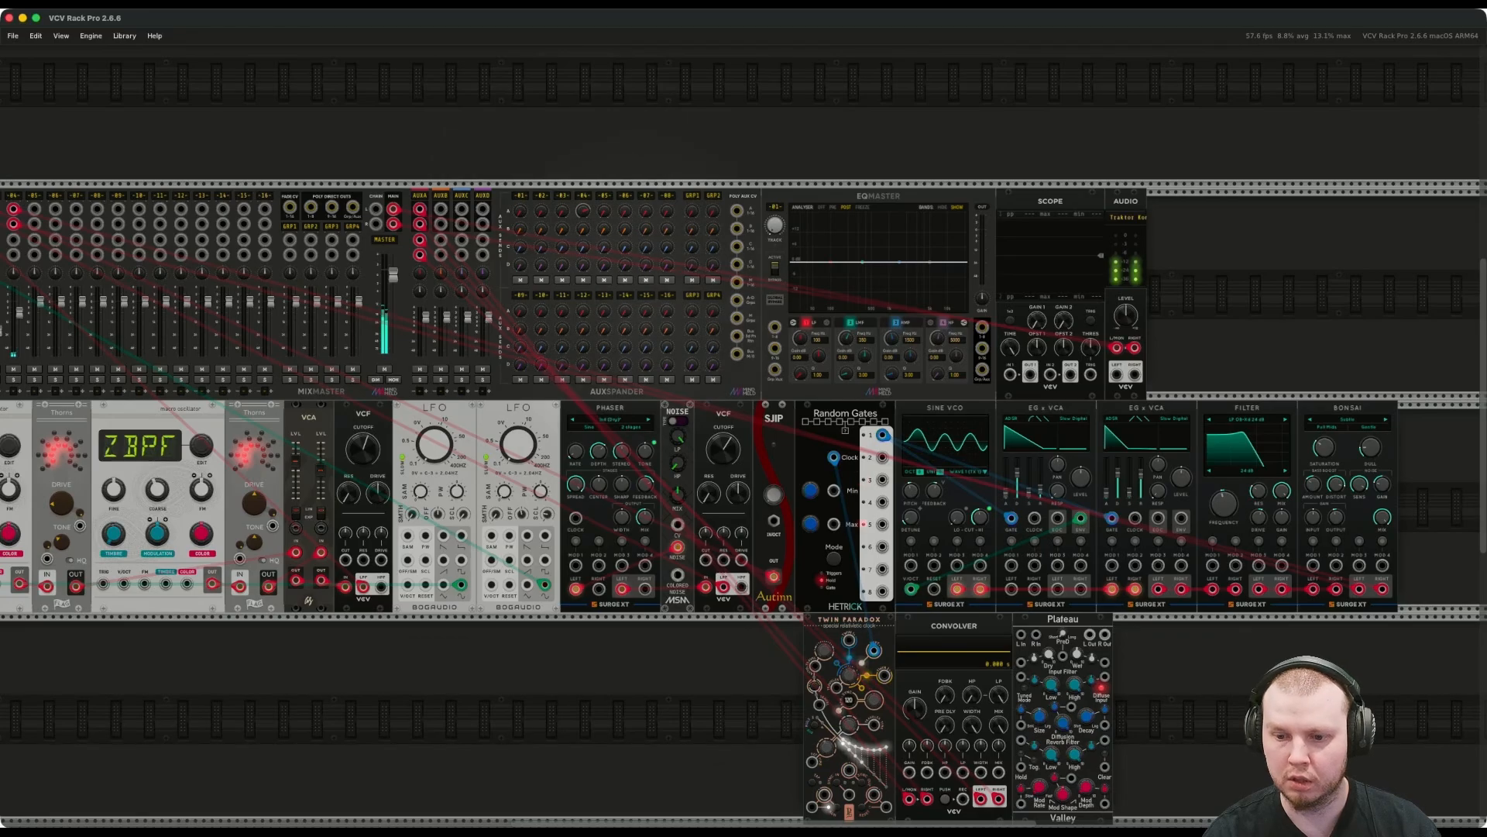
right_click(936, 629)
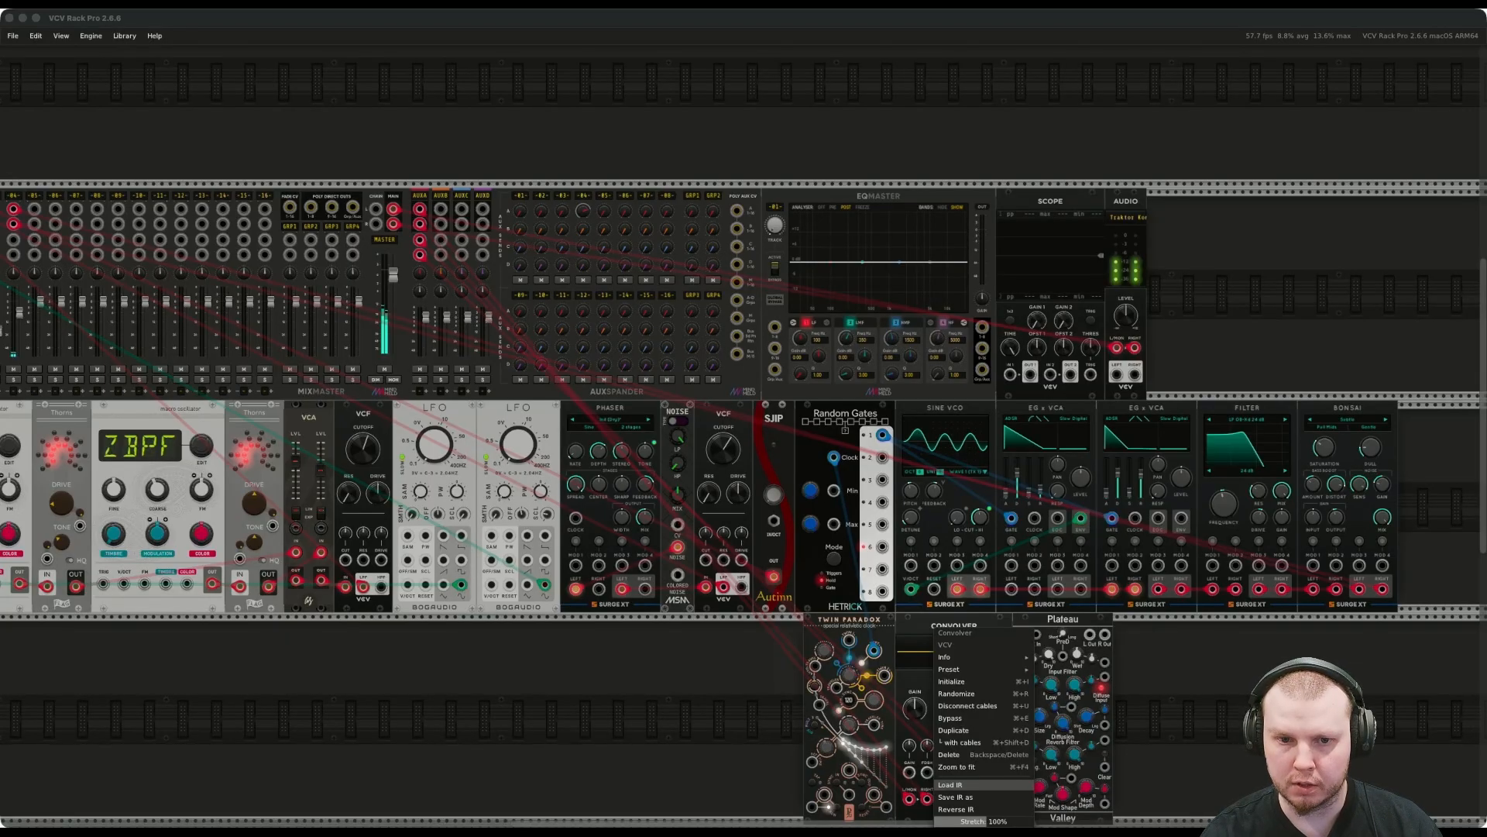
key("Return")
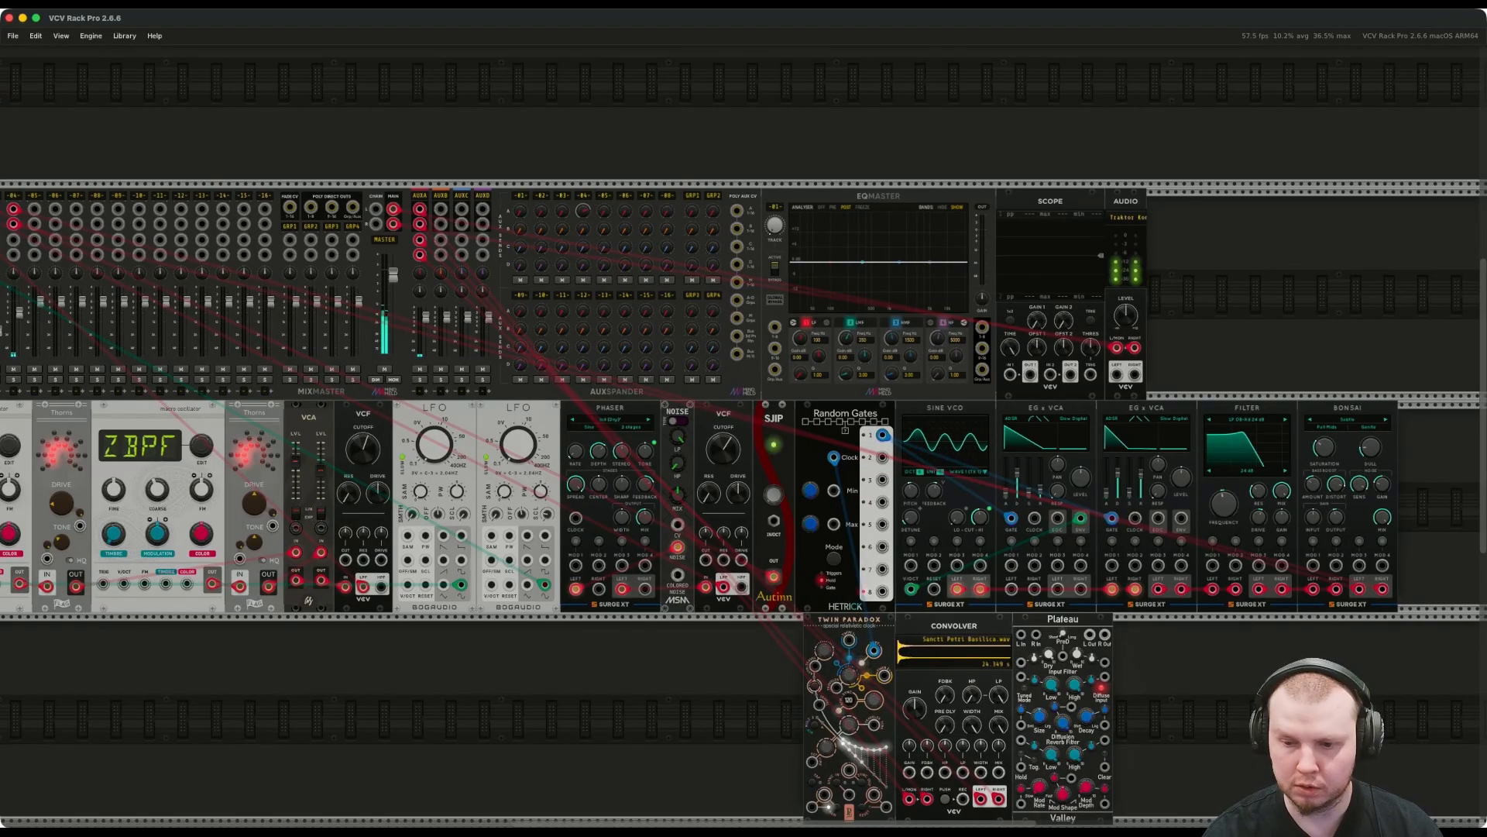
Adjust the Convolver's high-pass frequency and lower its low-pass frequency.
mouse_move(973, 695)
left_click_drag(973, 695, 973, 695)
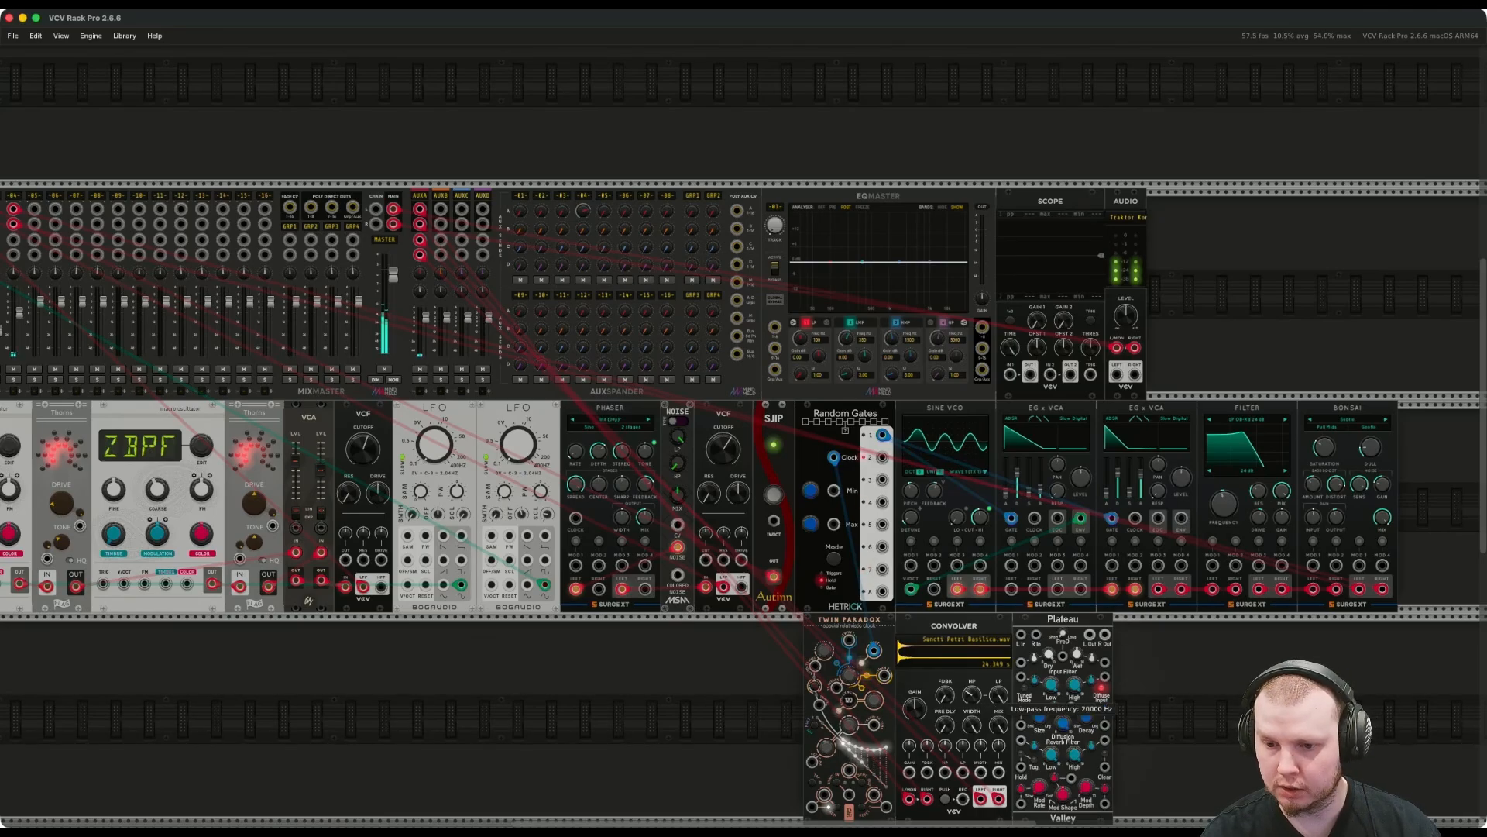
left_click_drag(999, 696, 999, 700)
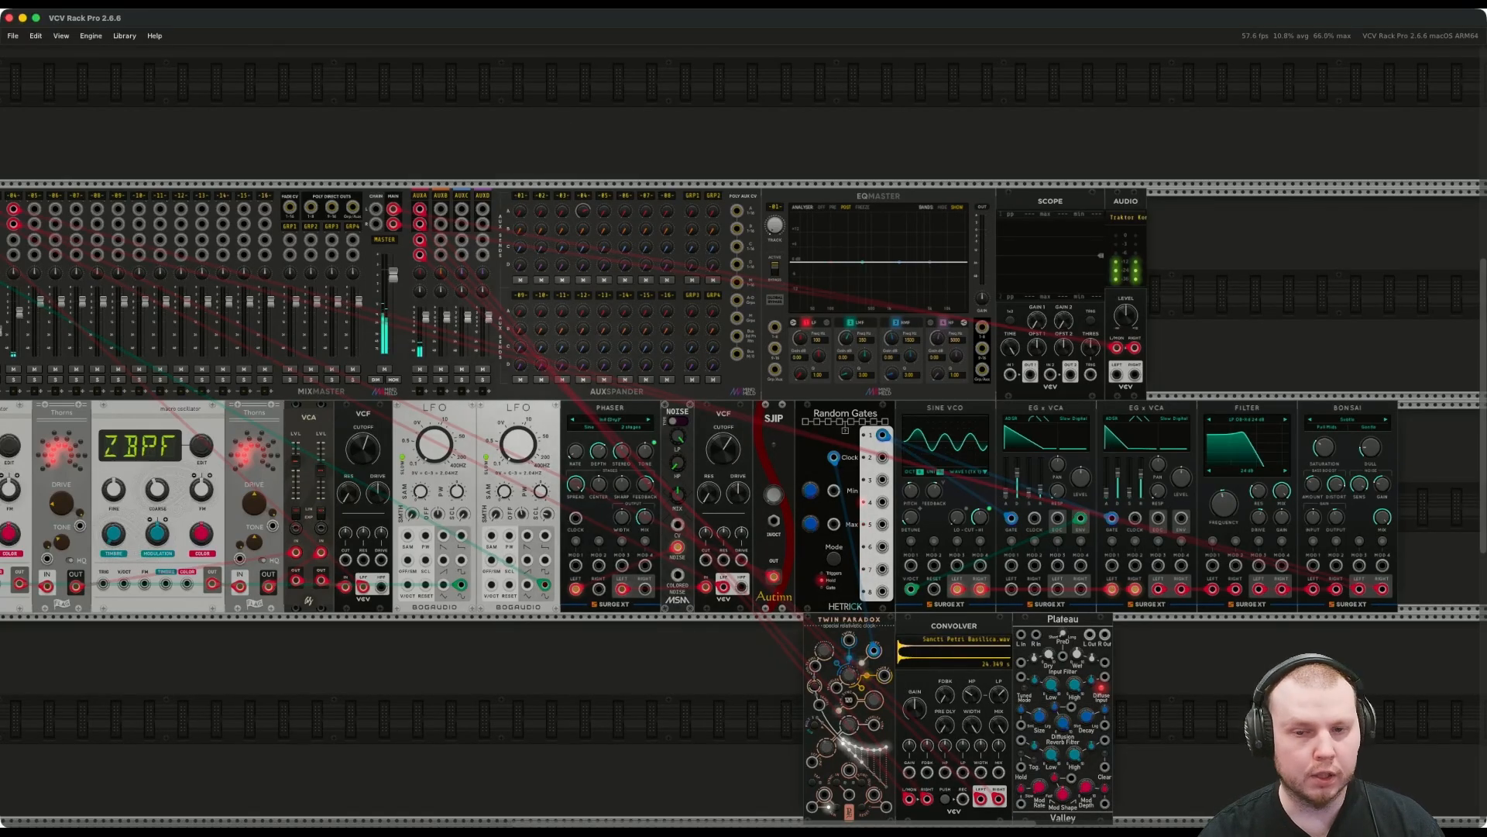
Raise the AUXA sends of channels 4 and 2, and lower channel 4's level on the MixMaster.
mouse_move(584, 211)
left_click_drag(584, 211, 584, 207)
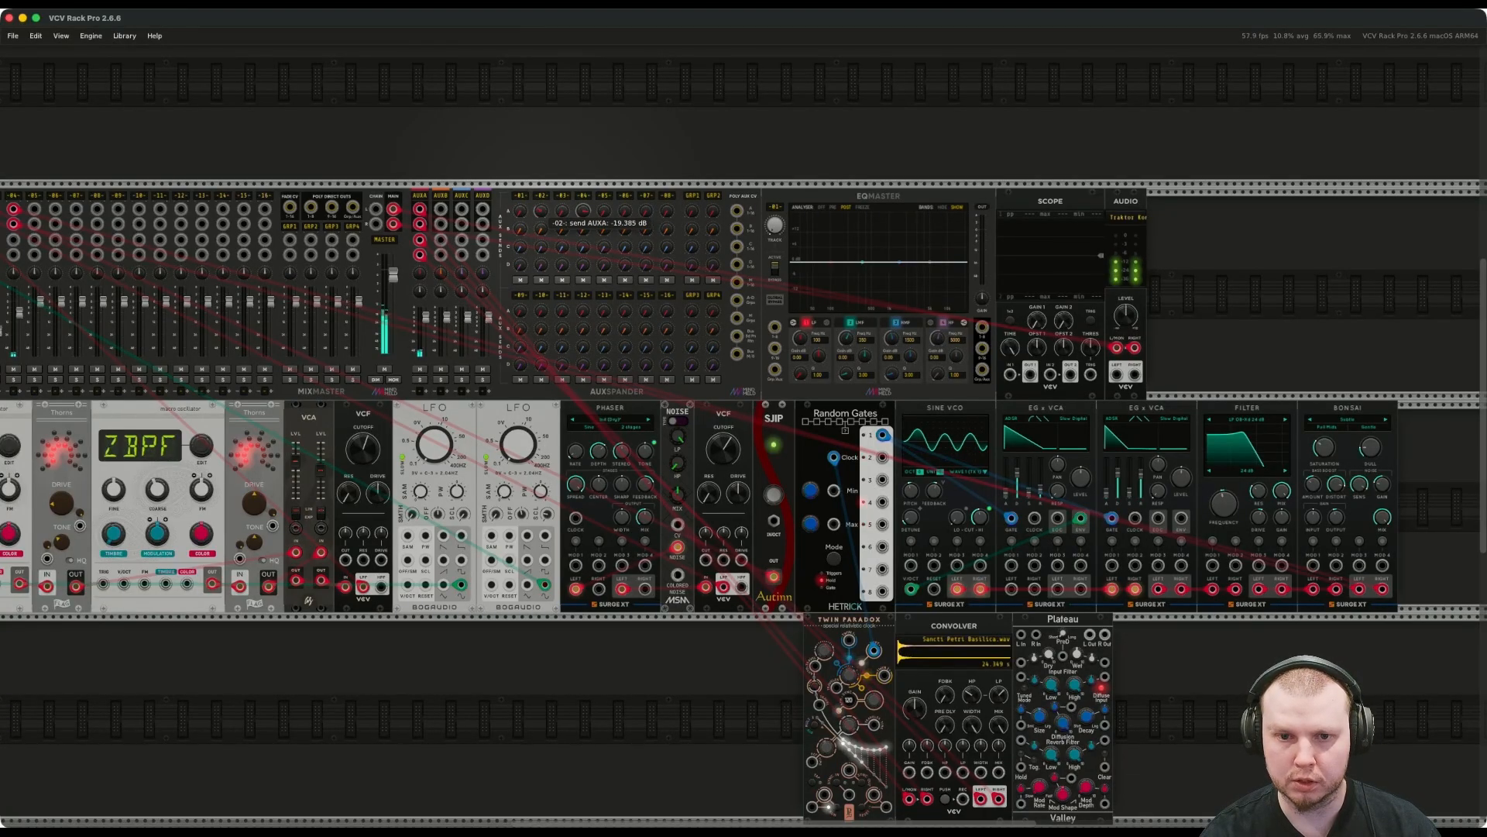
left_click_drag(540, 211, 541, 210)
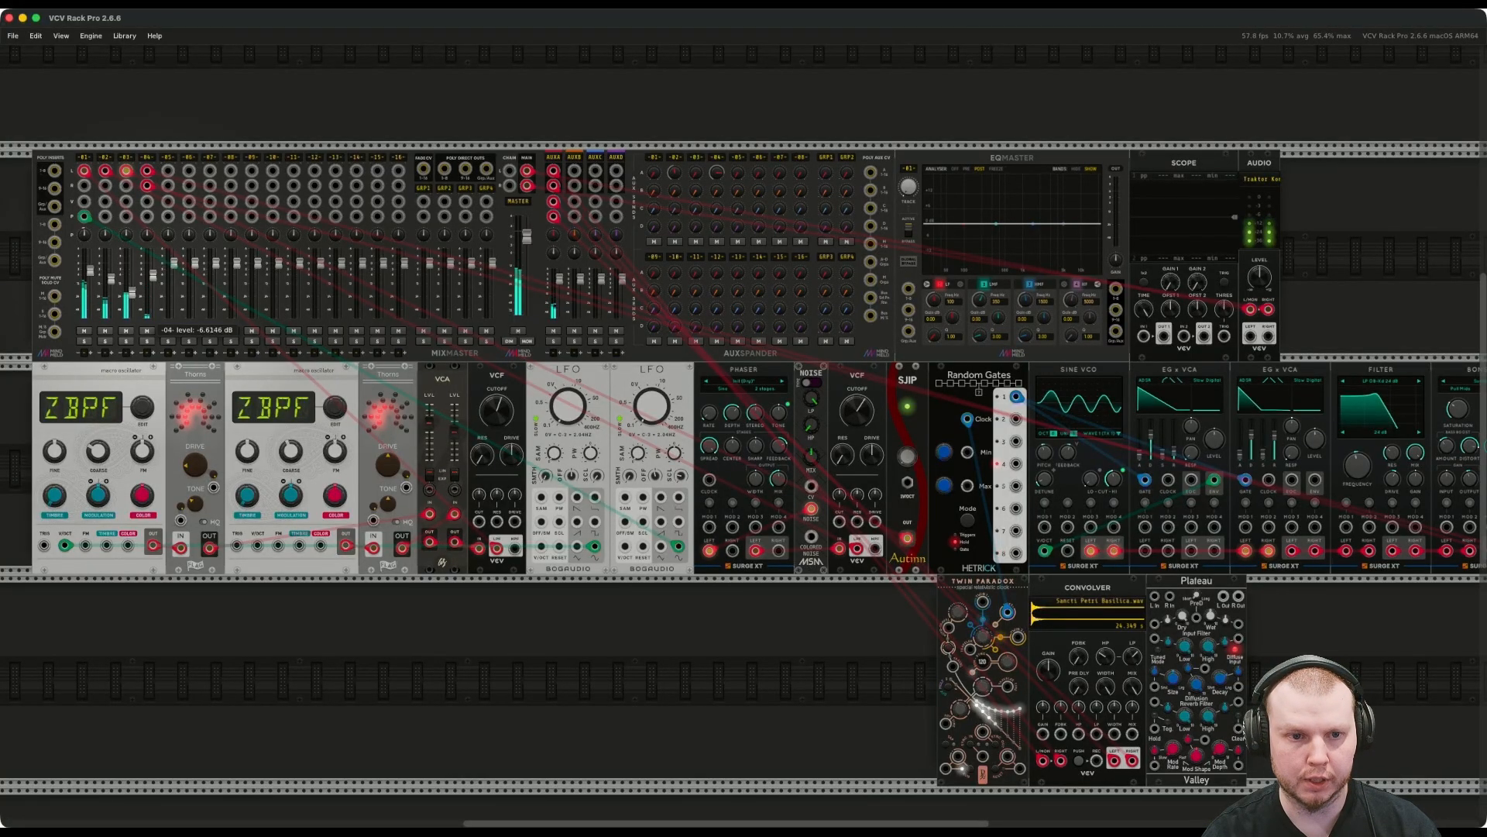
left_click_drag(153, 275, 153, 284)
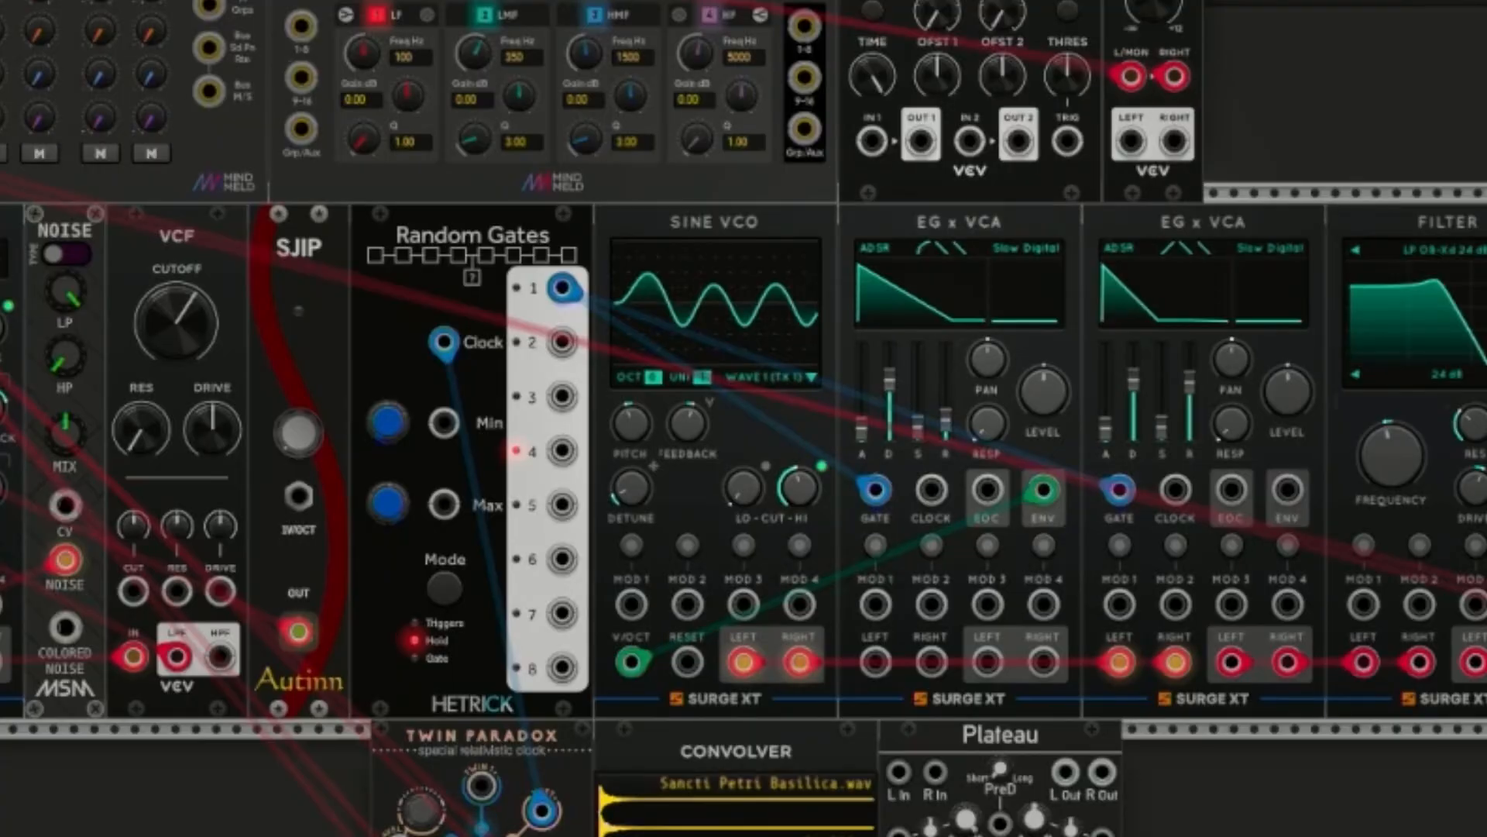
Change the first EG x VCA's decay curve and shorten its decay slightly.
left_click(941, 244)
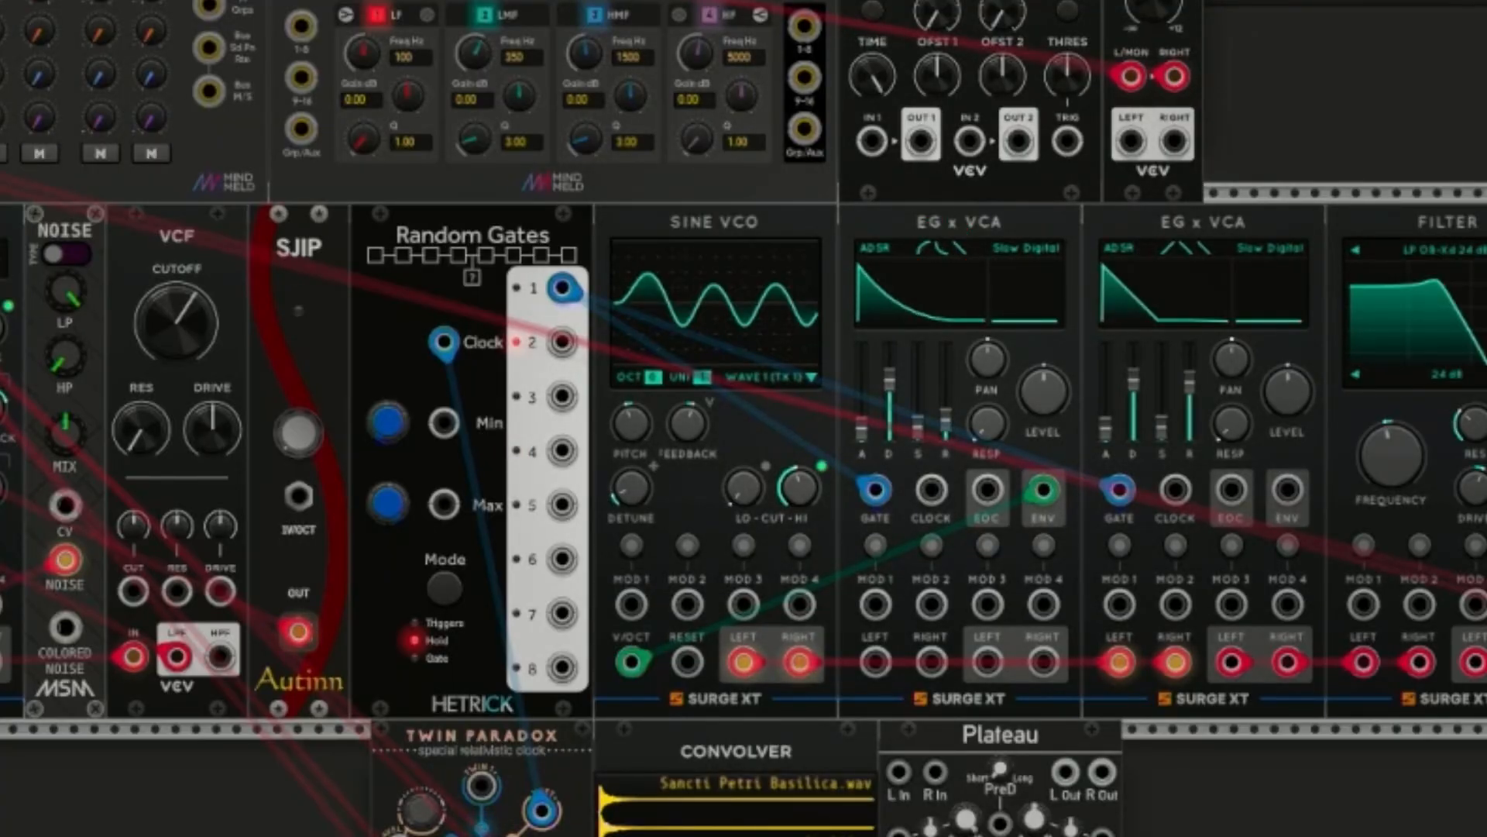
left_click_drag(889, 426, 889, 428)
left_click_drag(888, 429, 889, 433)
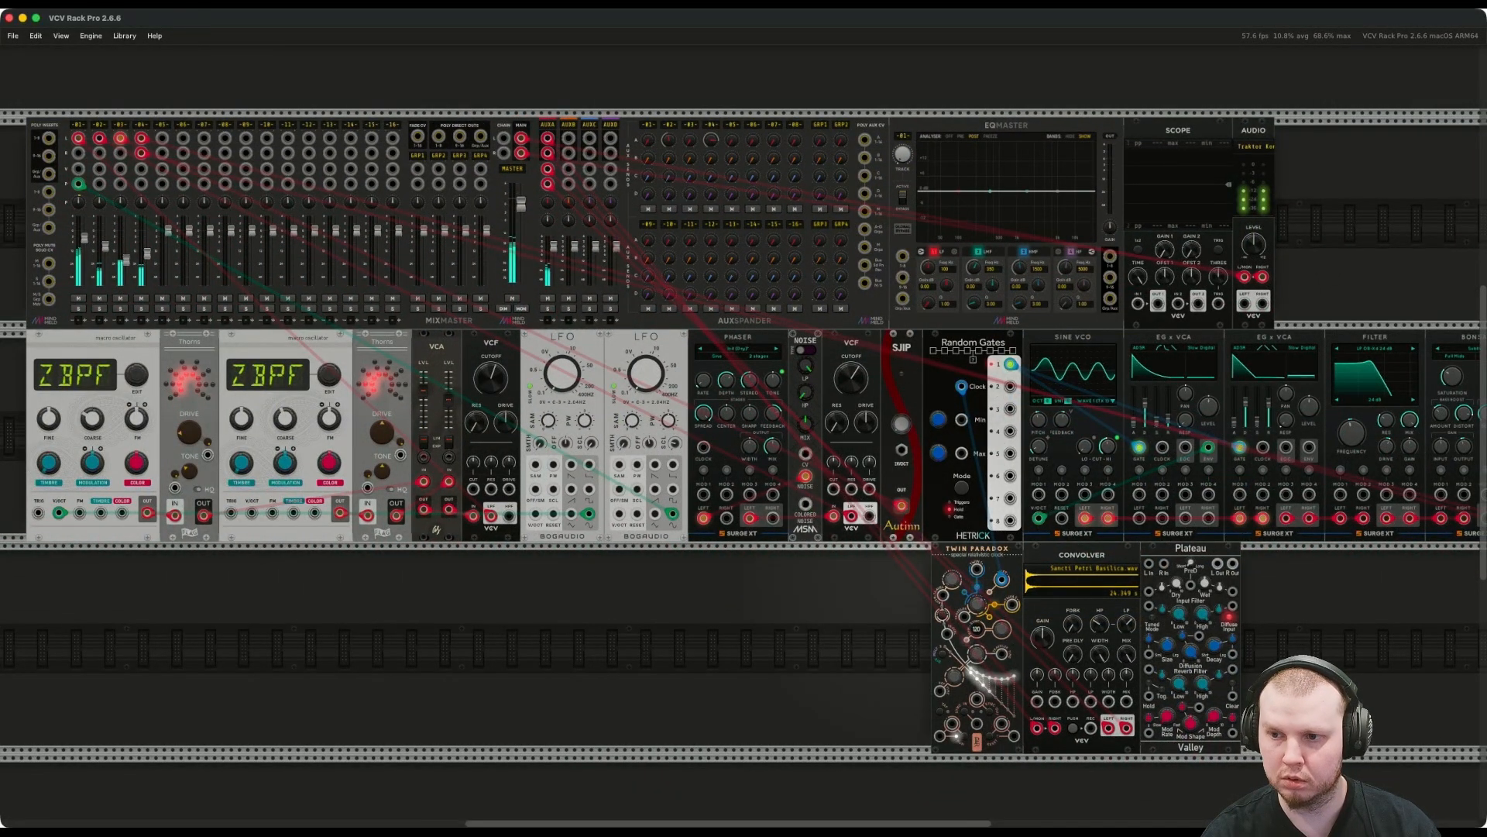
Fine-tune the MixMaster levels of channels 3 and 4 and the second EG x VCA's release.
left_click_drag(126, 261, 147, 256)
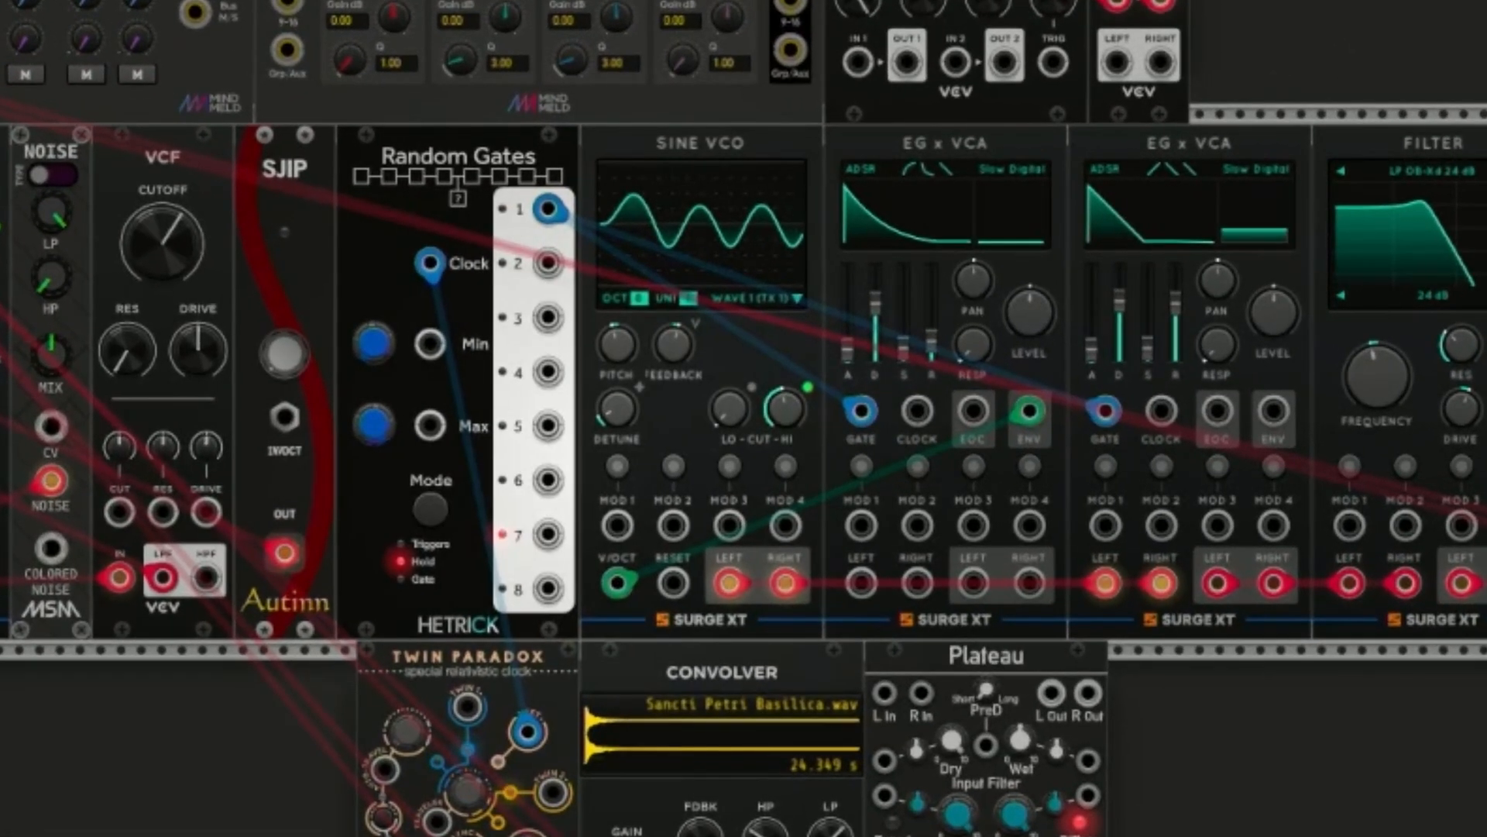
left_click_drag(1175, 304, 1176, 303)
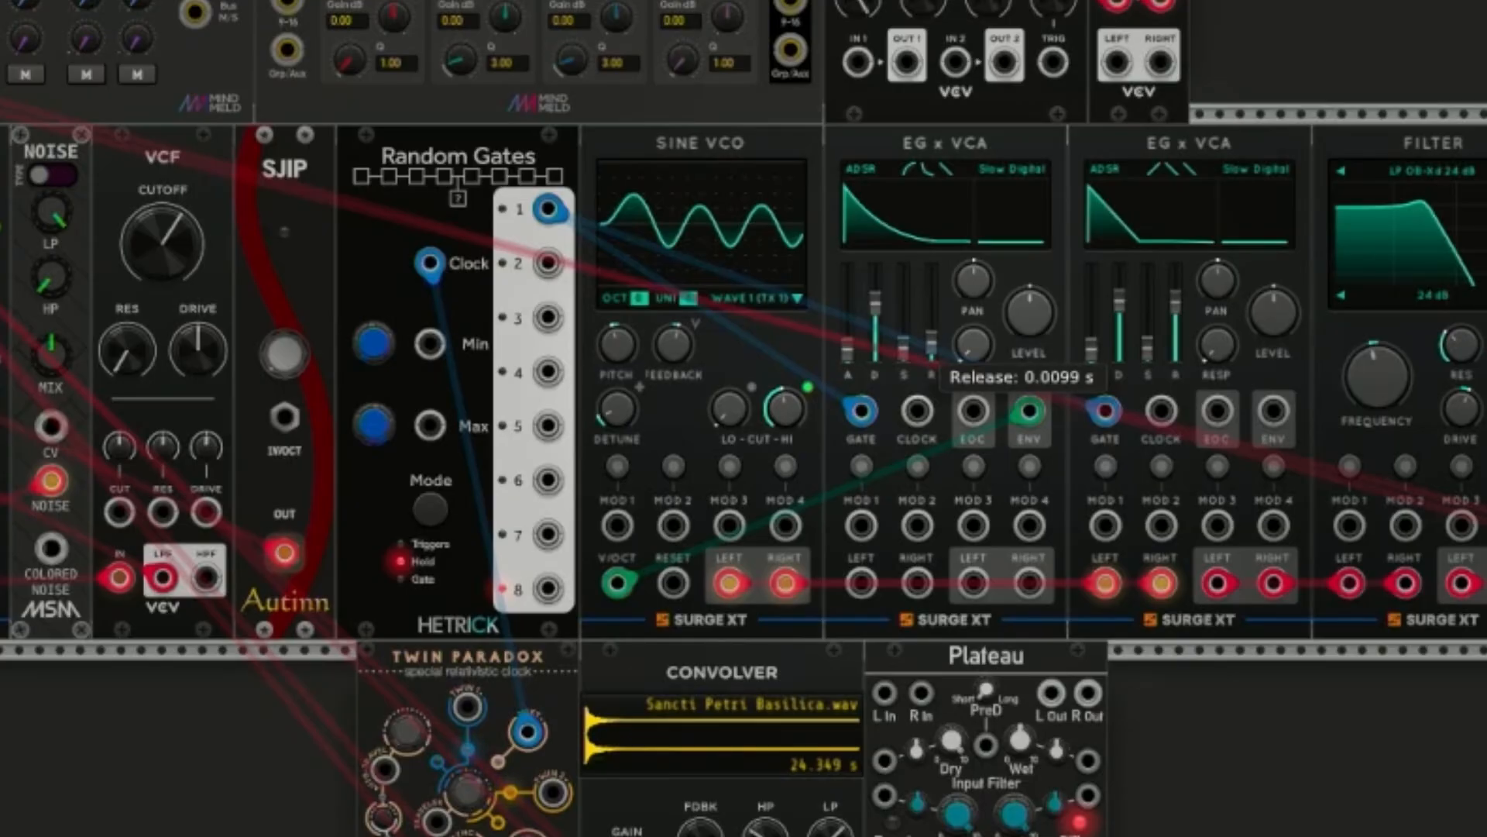
mouse_move(875, 303)
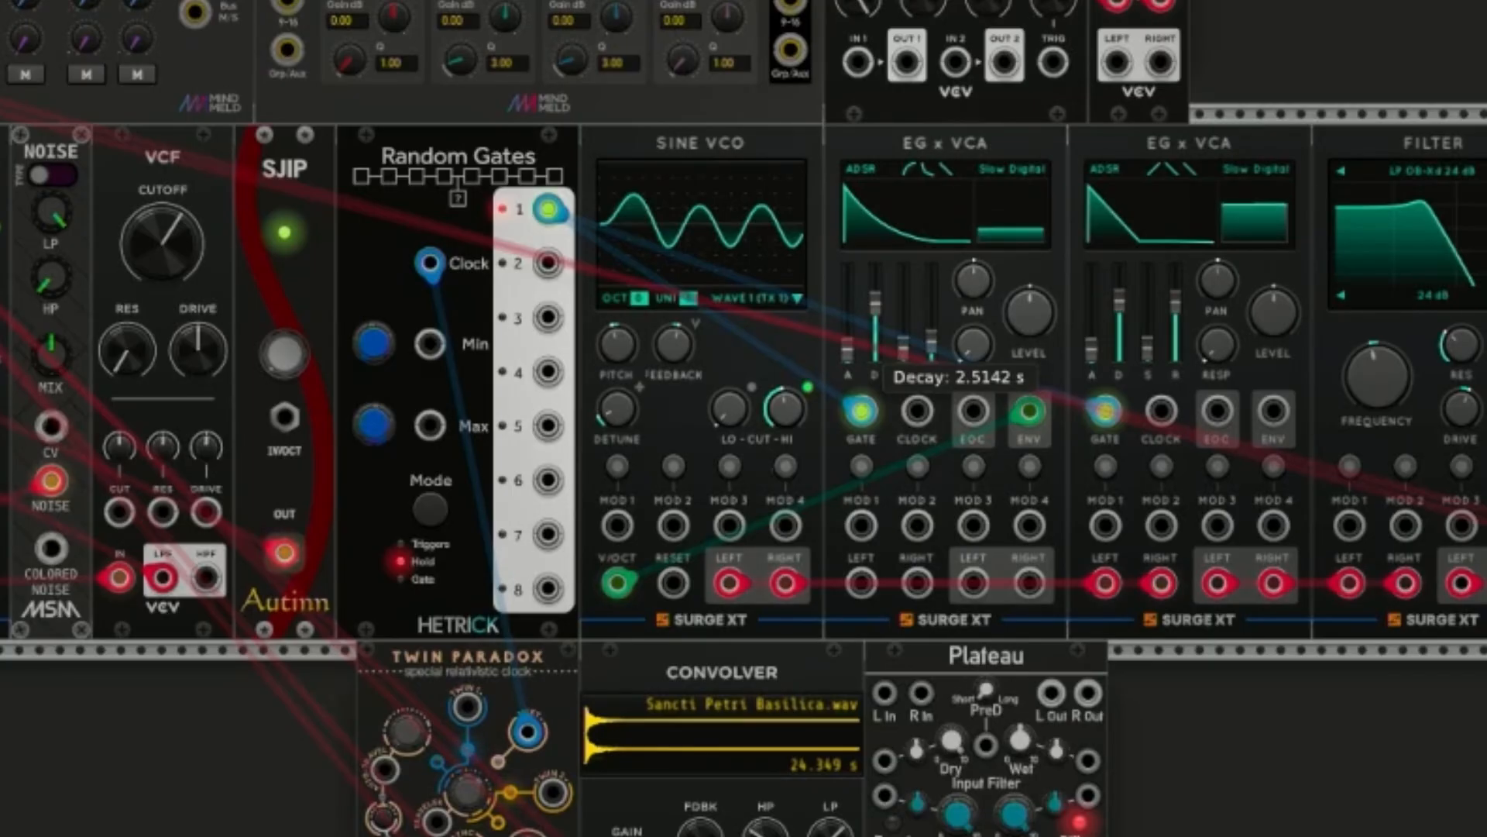
mouse_move(903, 345)
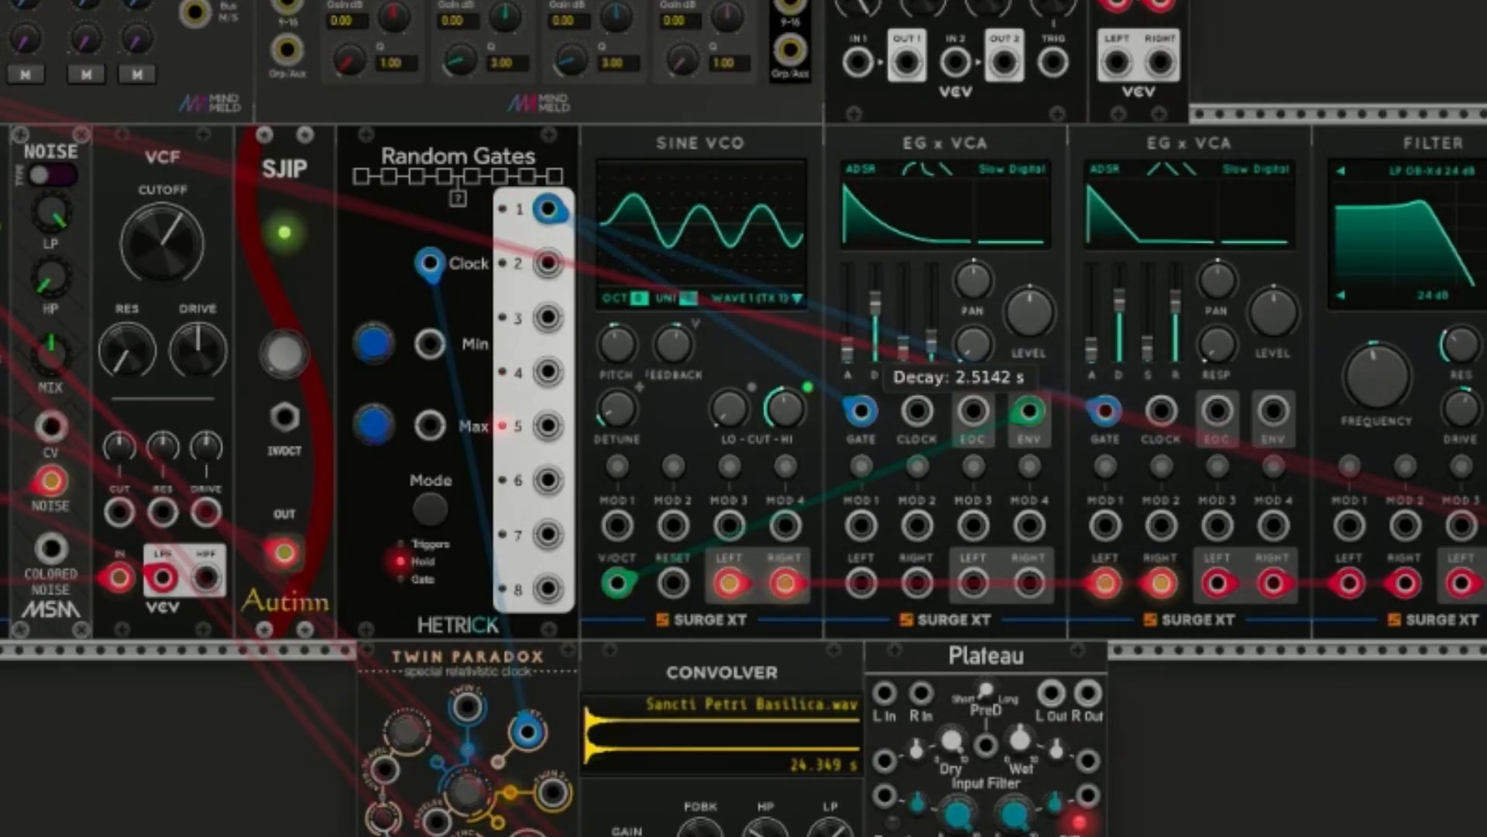
Lengthen the first EG x VCA's decay and set the second EG x VCA's decay to 3.4589 s.
left_click_drag(875, 303, 875, 299)
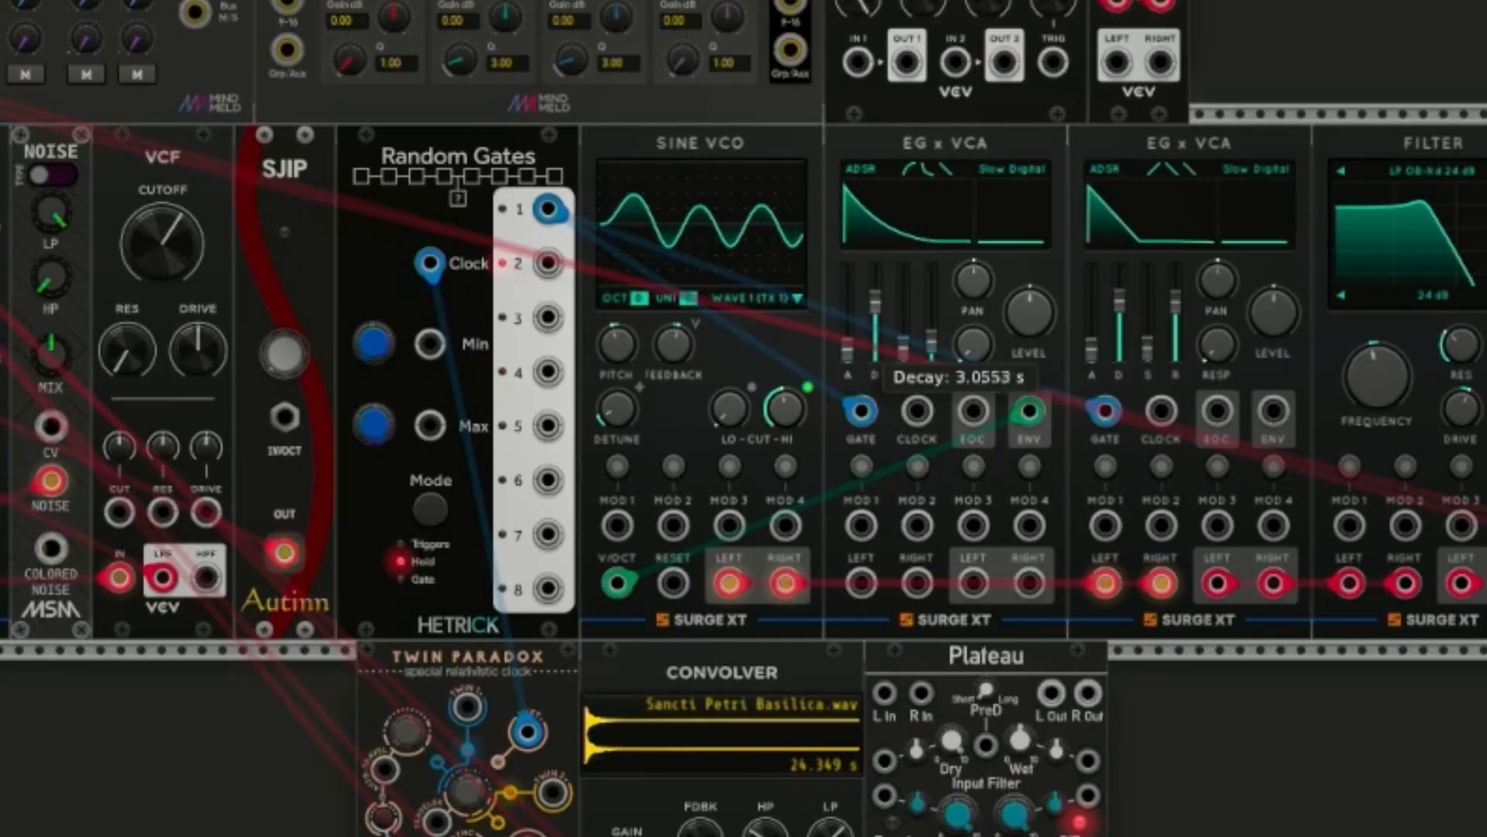
left_click_drag(875, 300, 876, 299)
mouse_move(1119, 301)
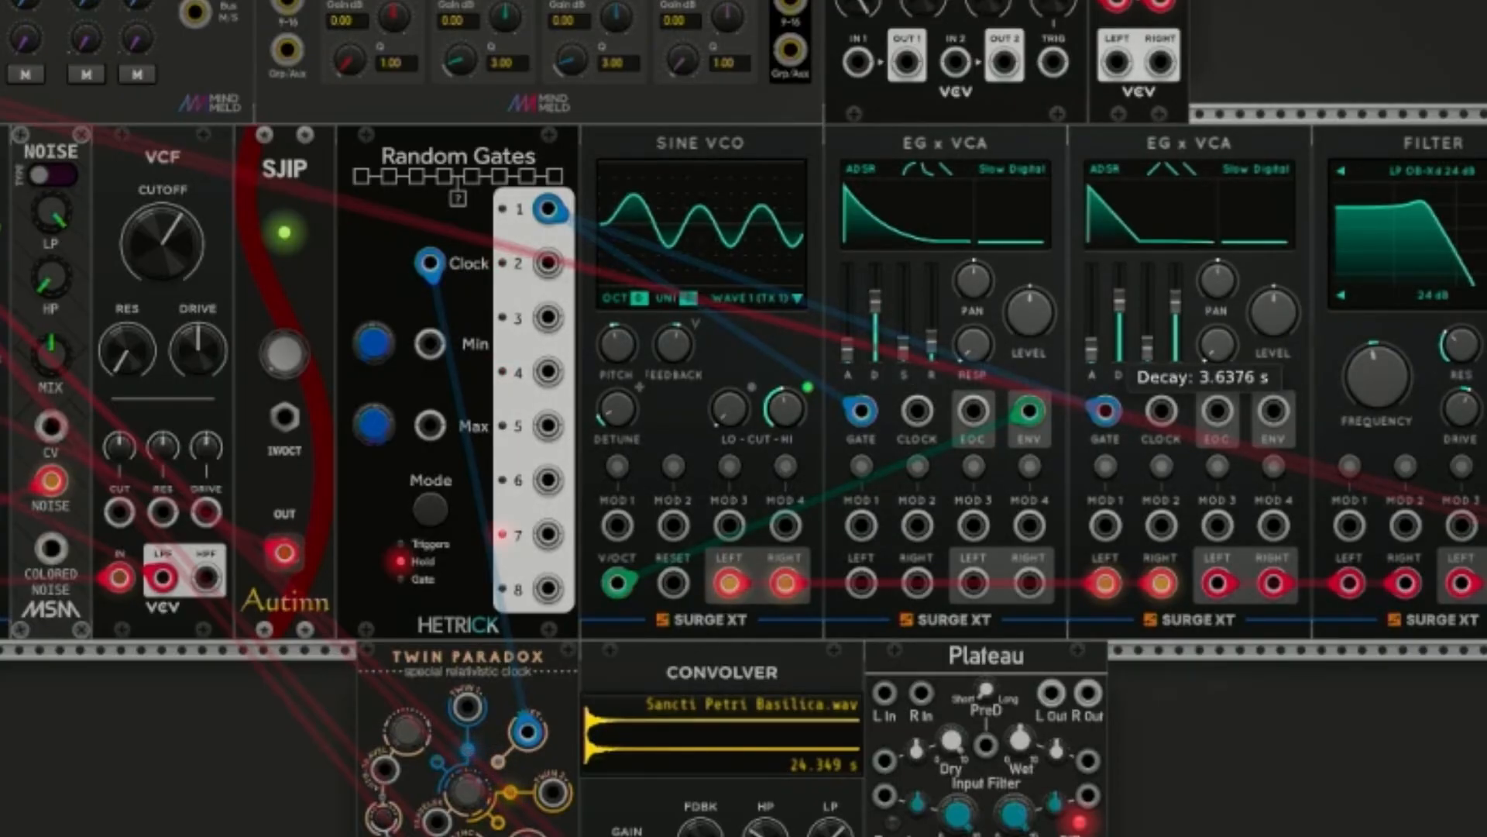
left_click_drag(875, 301, 875, 298)
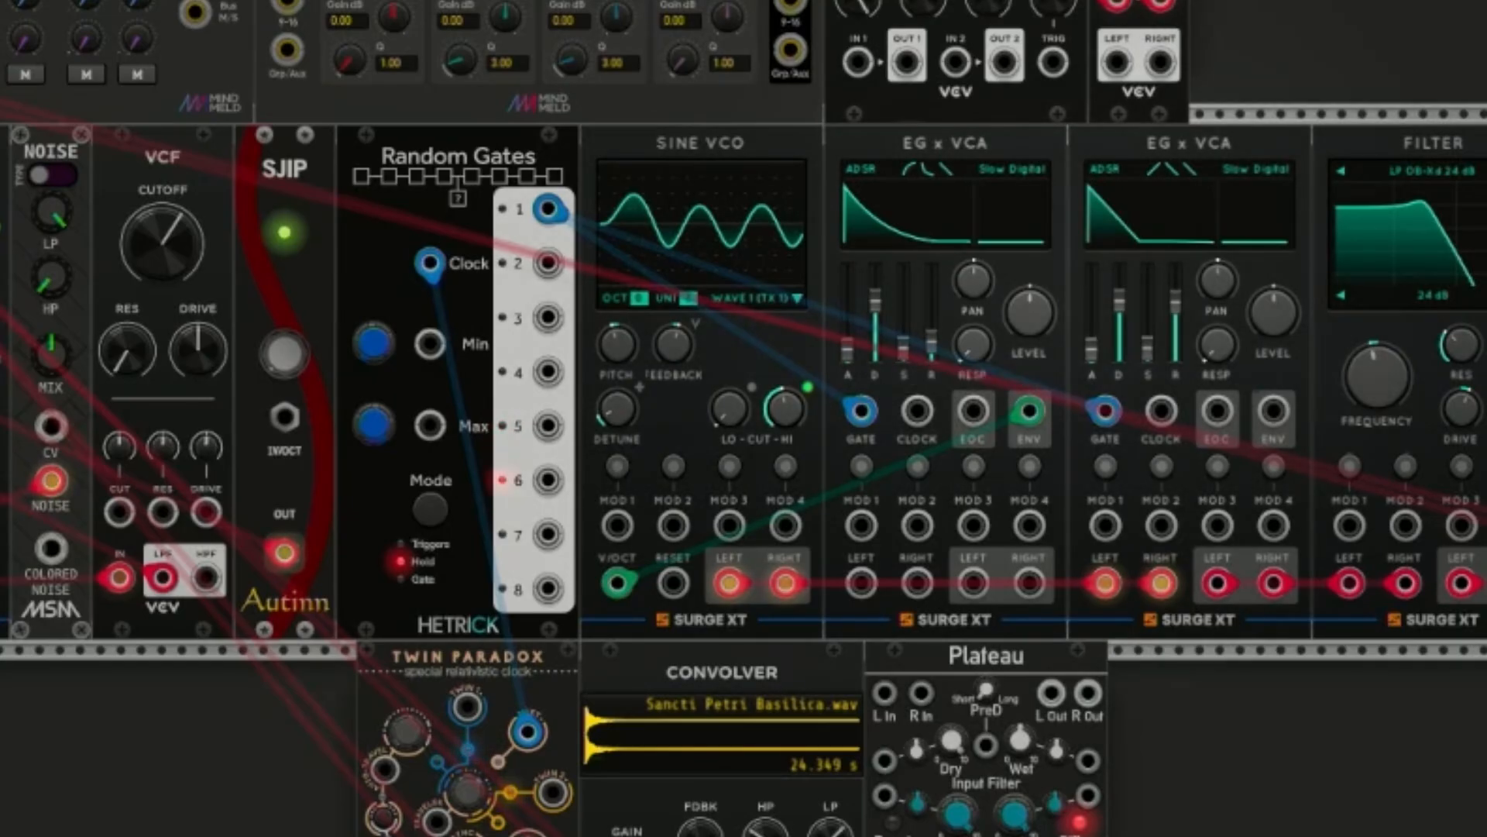
mouse_move(1119, 301)
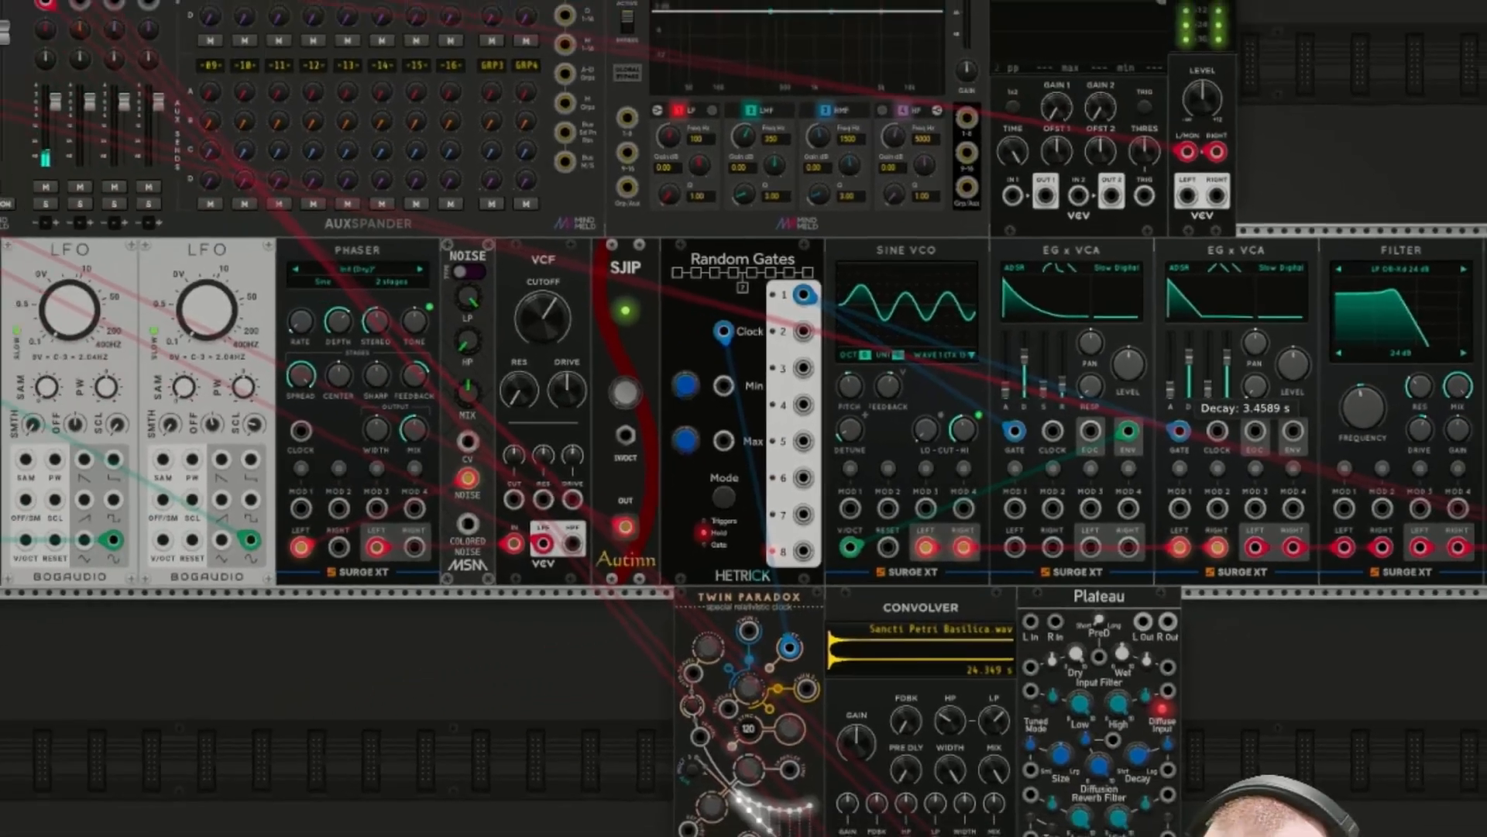
Find Count Modula's Sample & Hold in the module browser and add it in front of Twin Paradox.
key("Return")
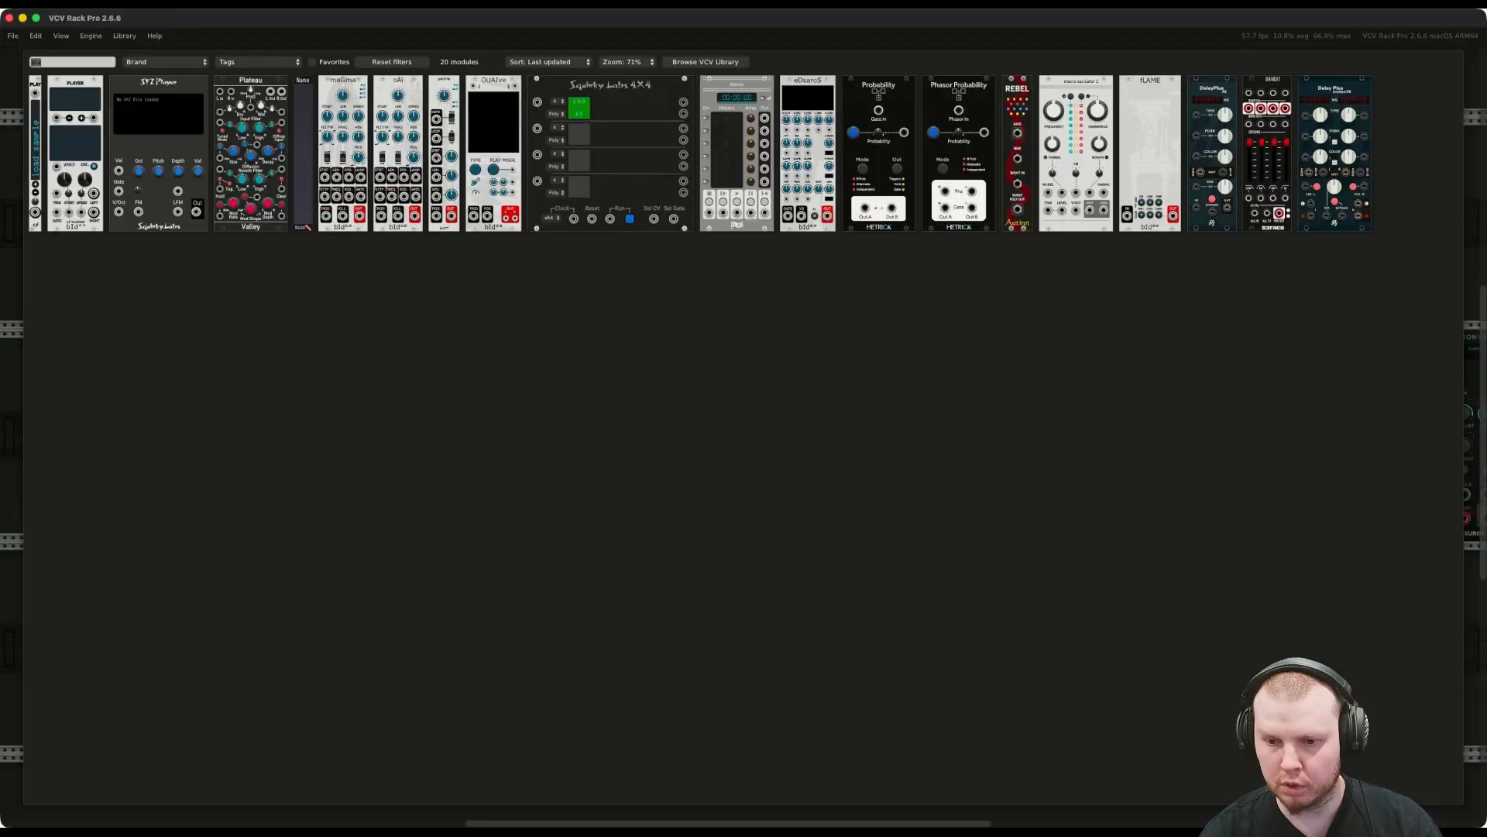
type("sampl")
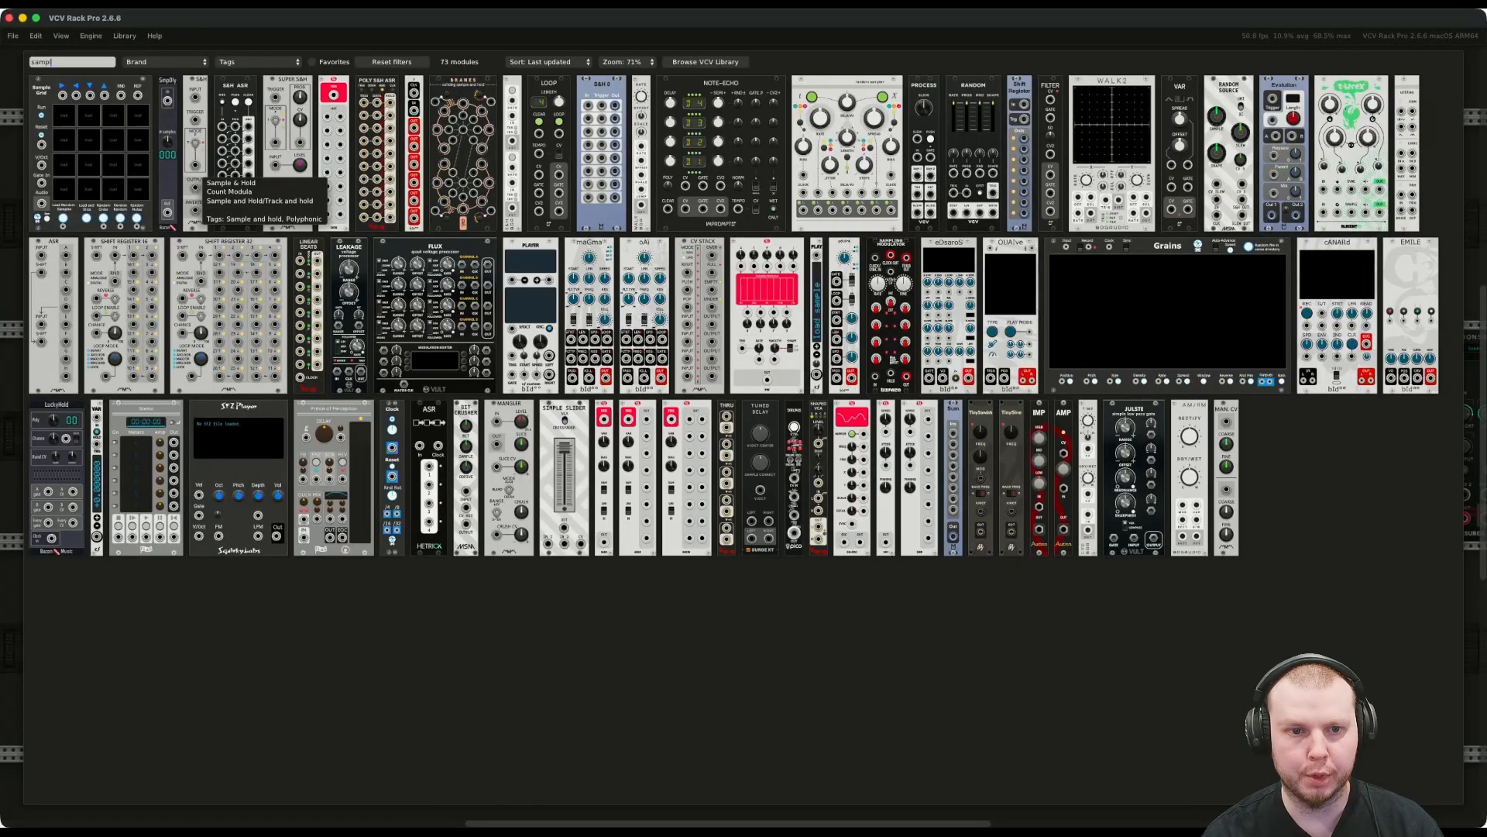
left_click(195, 176)
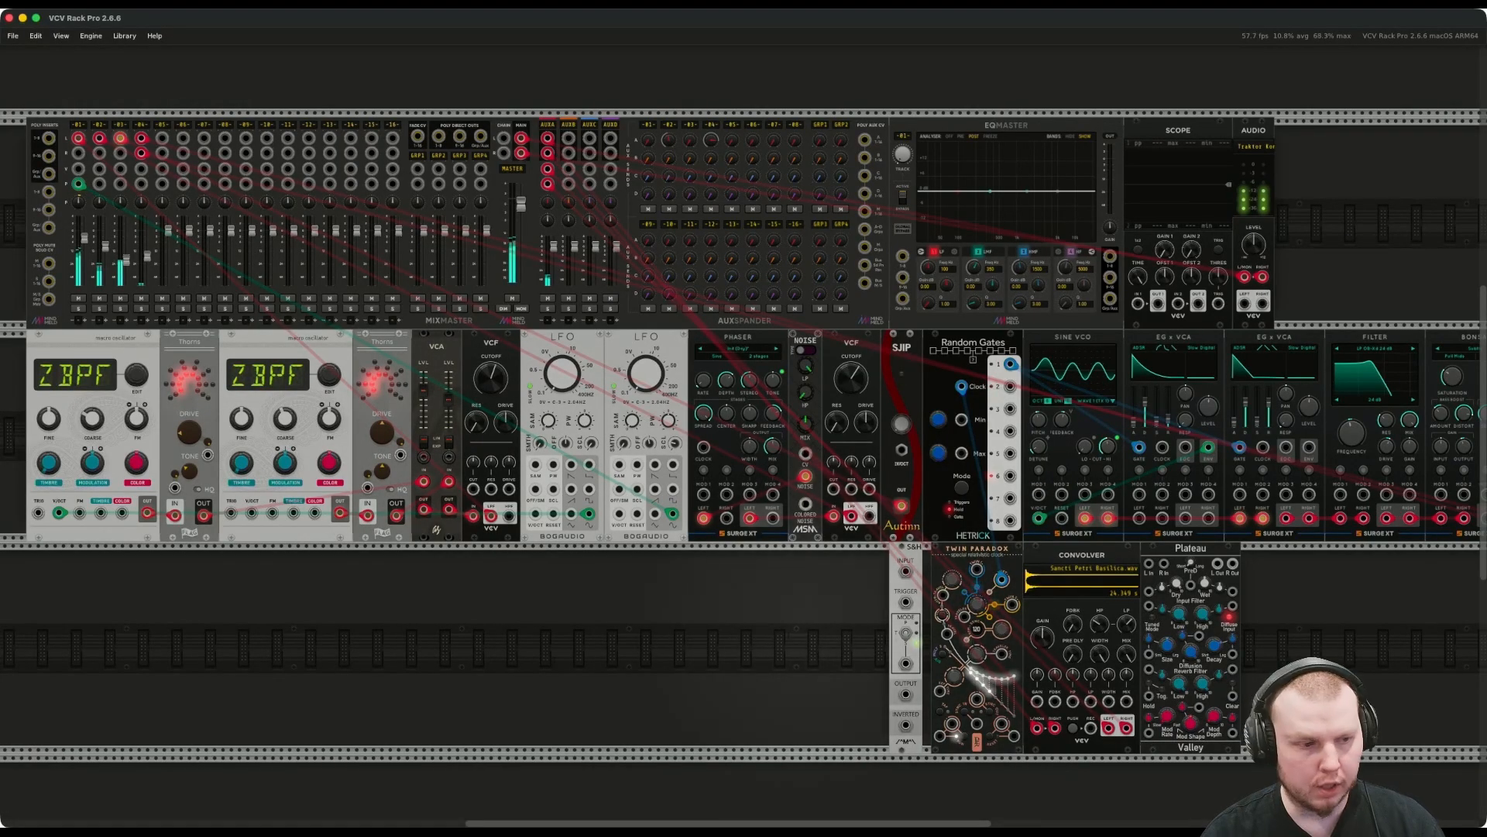
Find Bogaudio's LFO in the module browser and place it against the Sample & Hold module.
key("Return")
type("lfo")
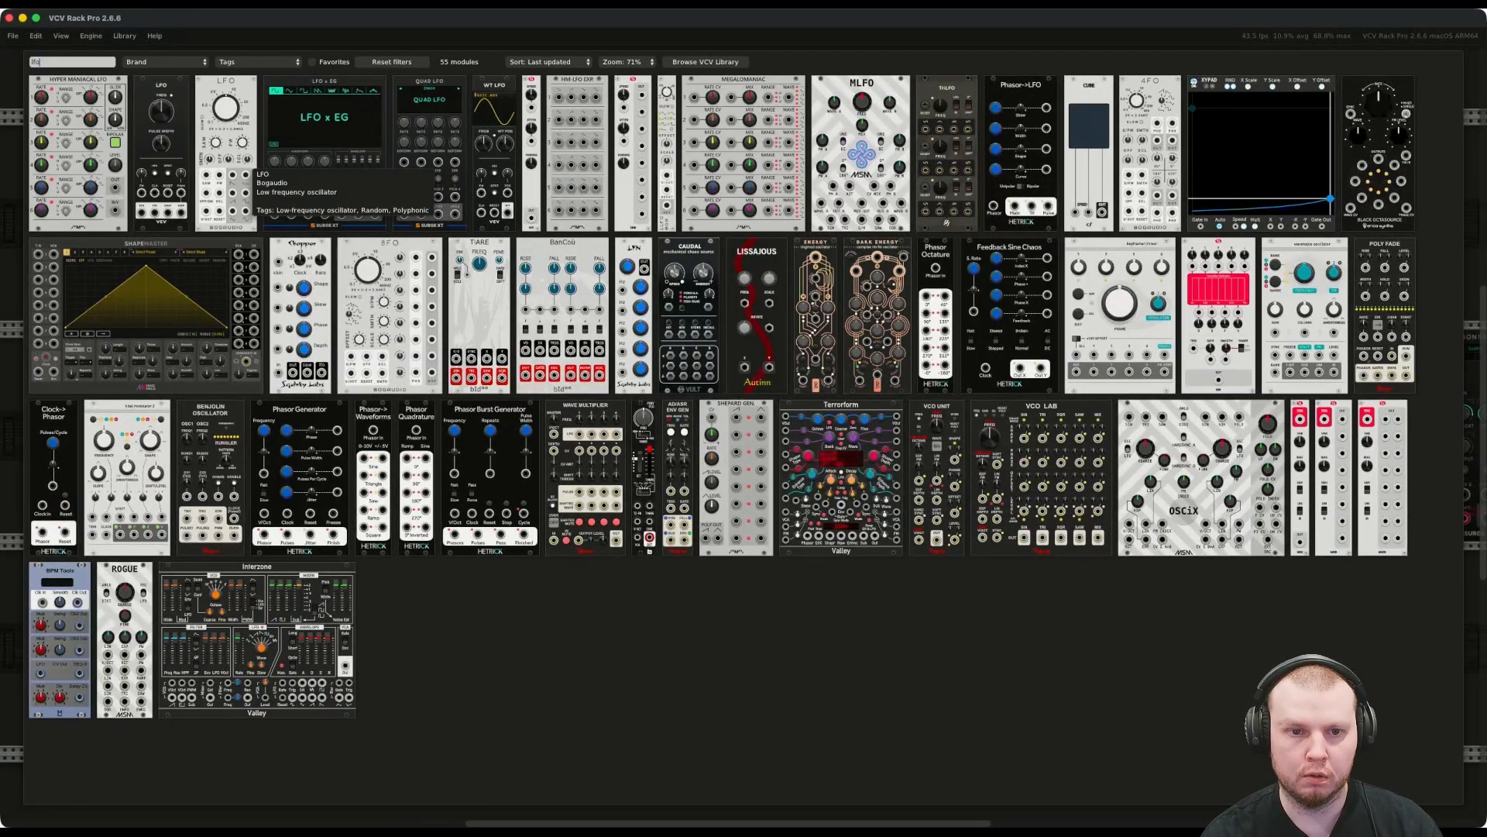
left_click(232, 165)
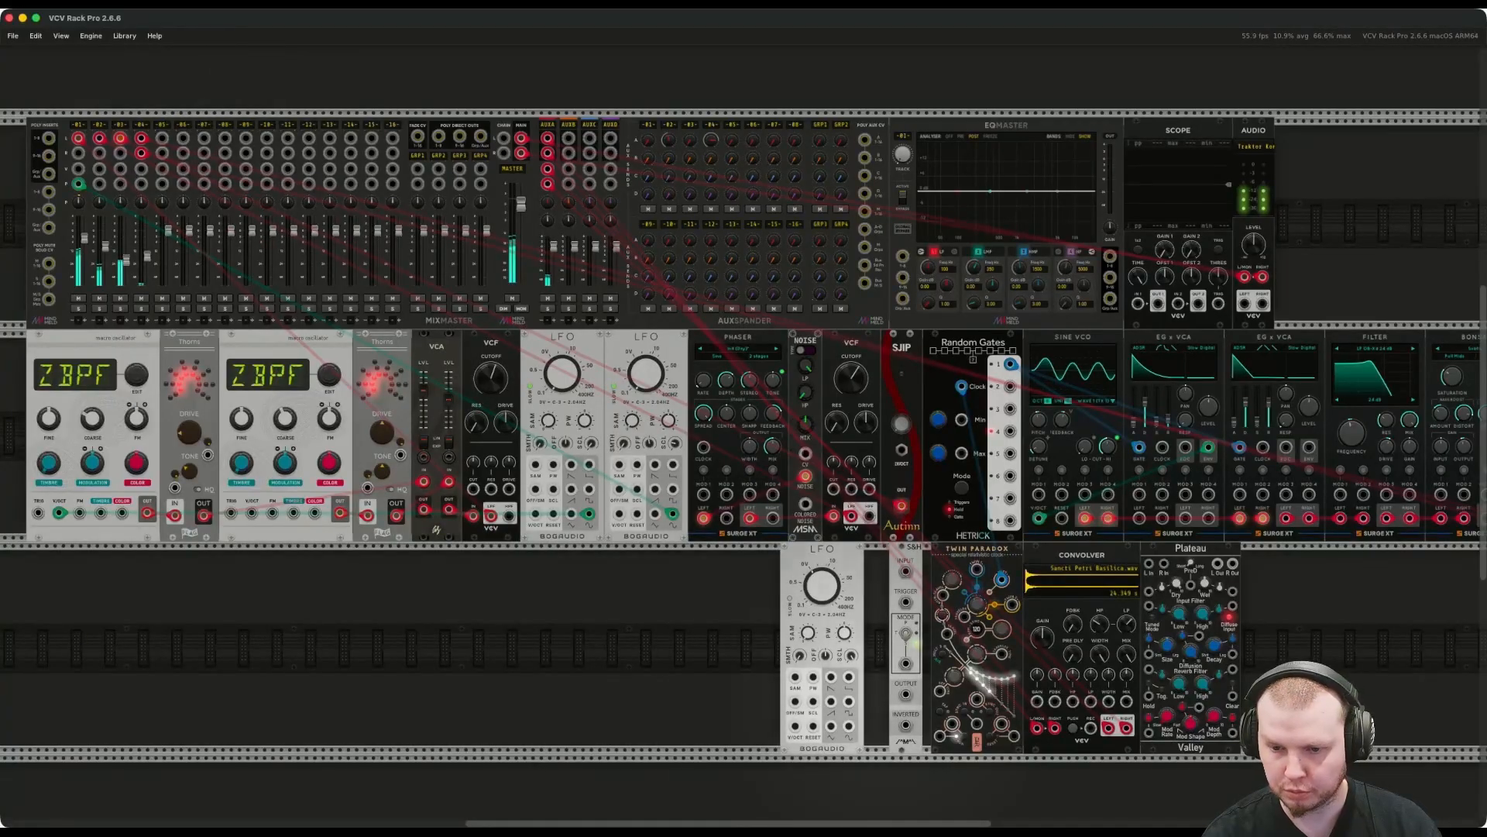
left_click(871, 634)
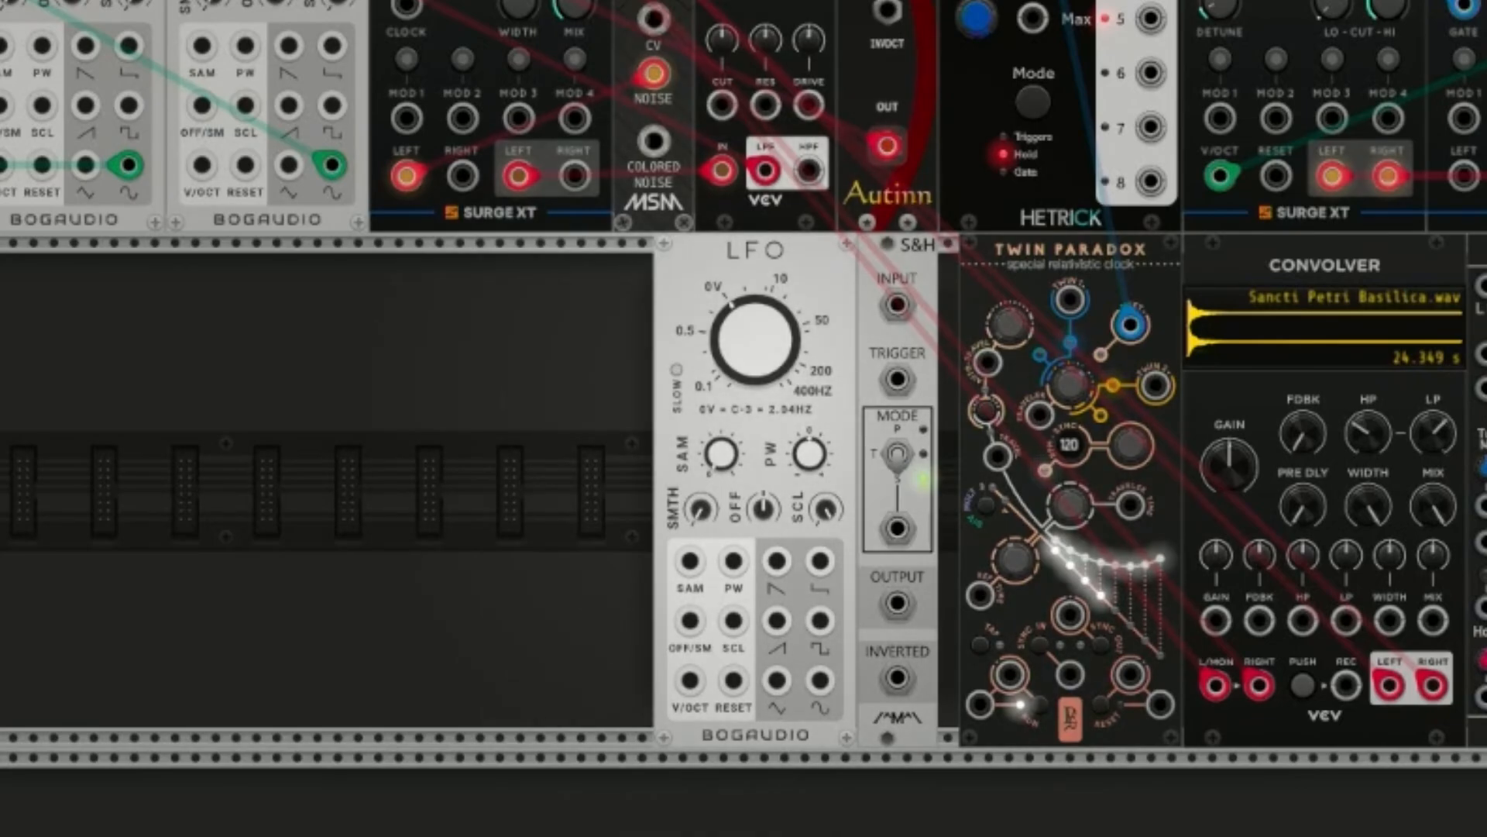
Lower the new LFO's rate slightly and patch its sine output to the Sample & Hold input with a modulation cable.
left_click_drag(755, 339, 756, 355)
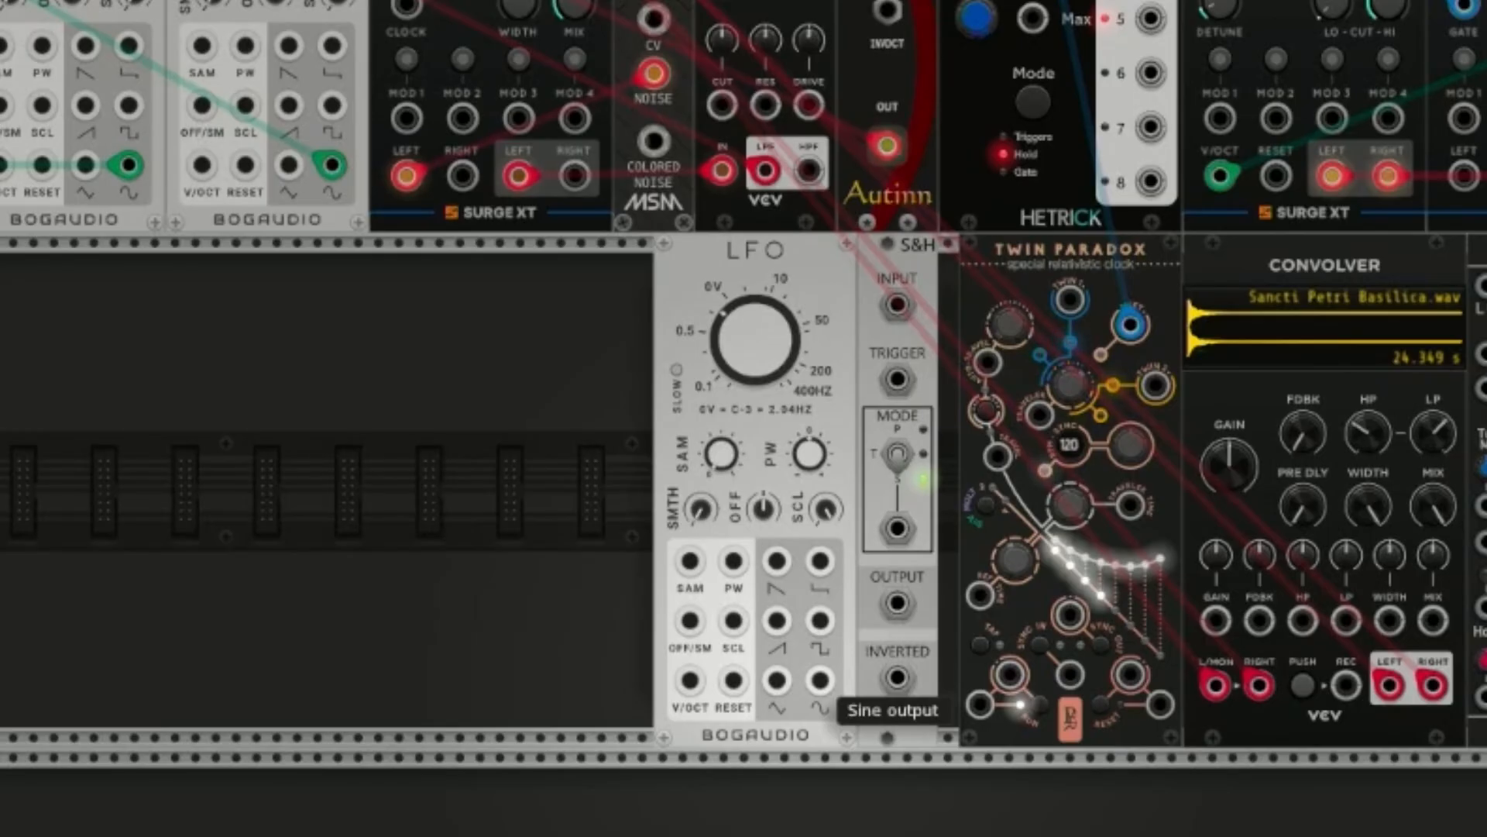
right_click(819, 707)
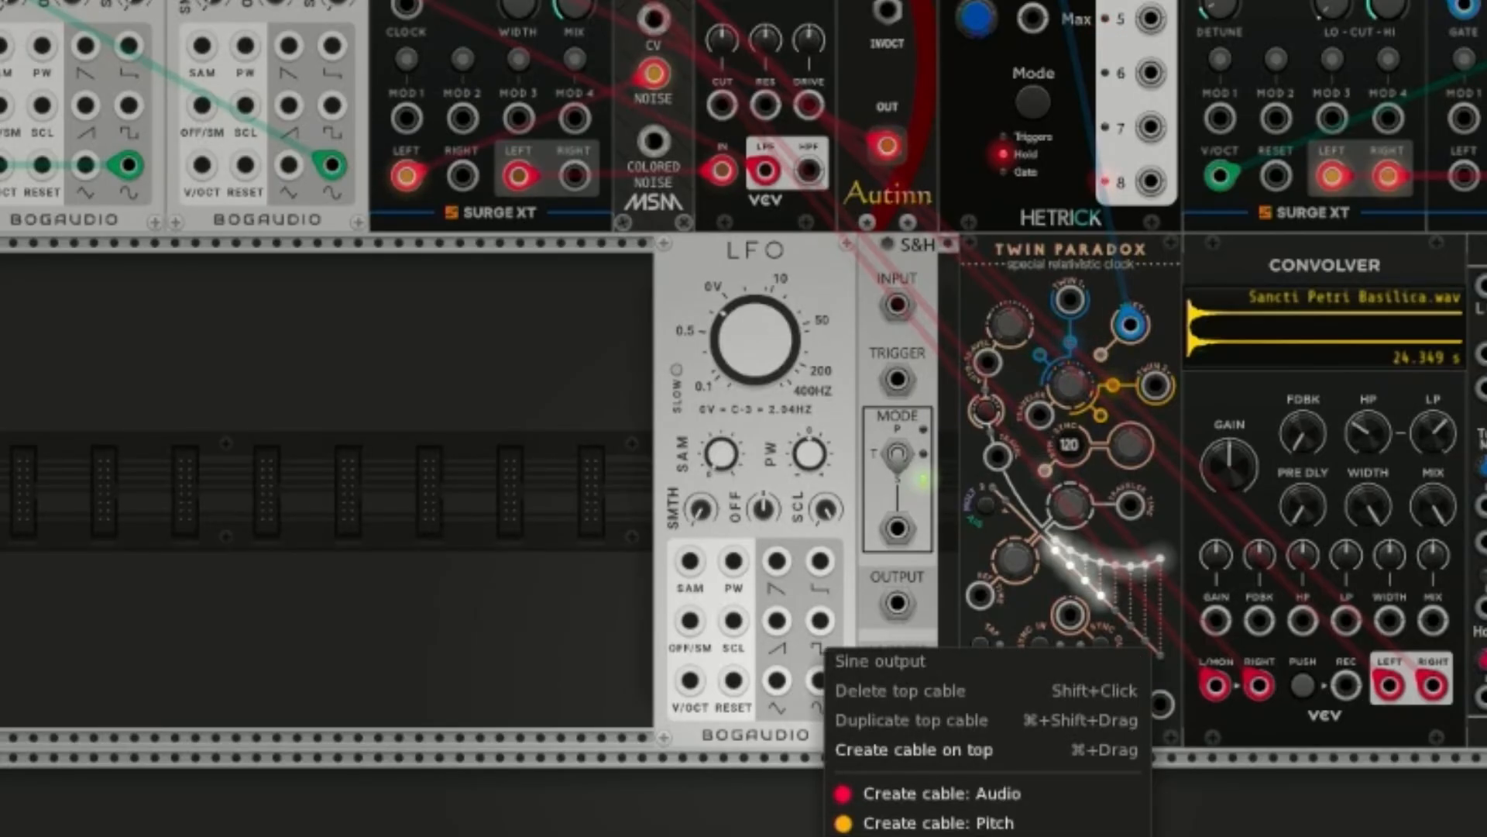
left_click_drag(883, 835, 899, 307)
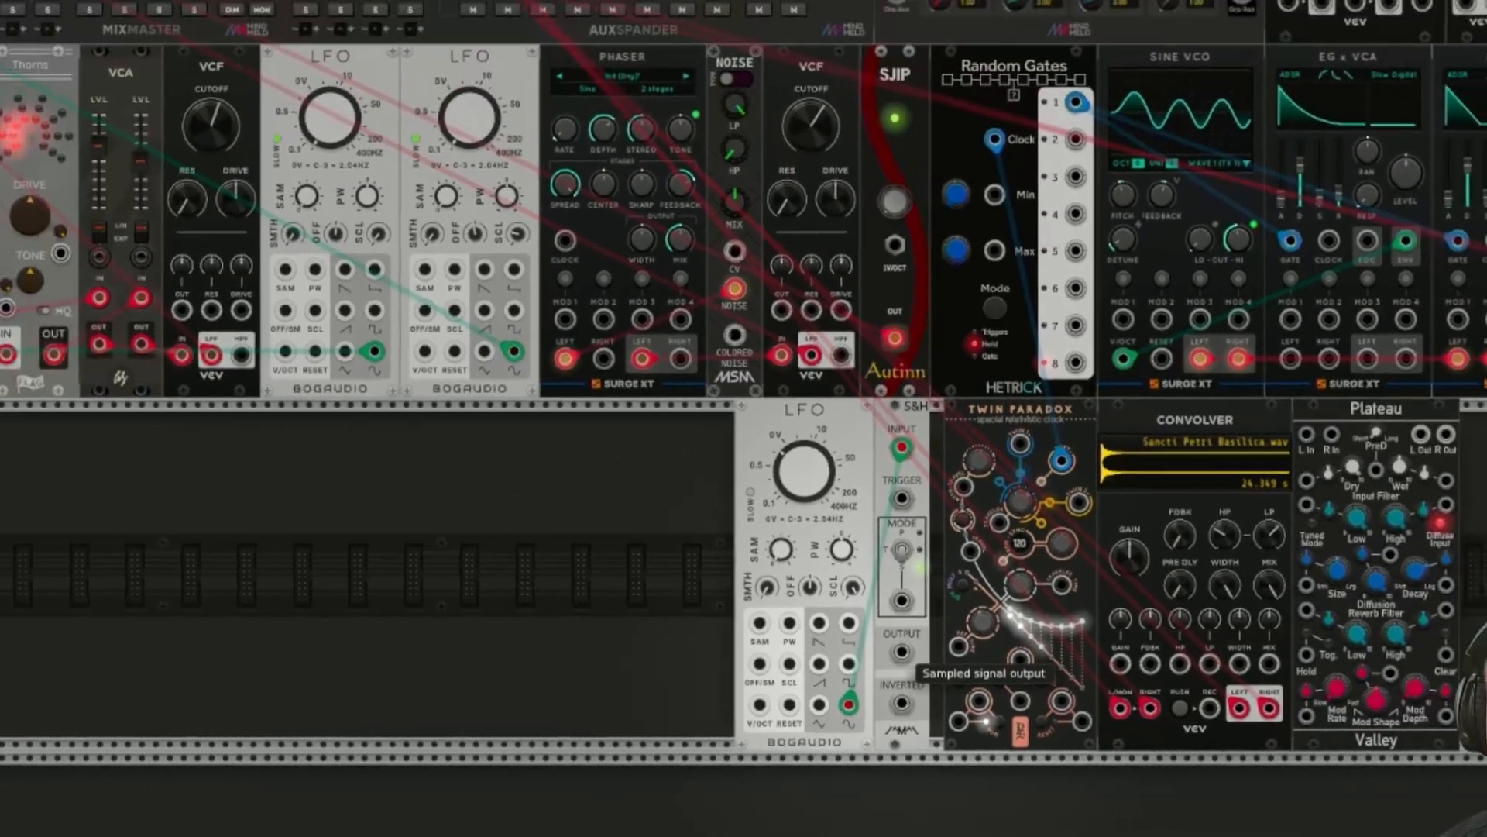
Patch the Sample & Hold output to the Sine VCO's Mod 1 input and set Mod1 to Pitch to 0.15756 Oct/V.
right_click(901, 651)
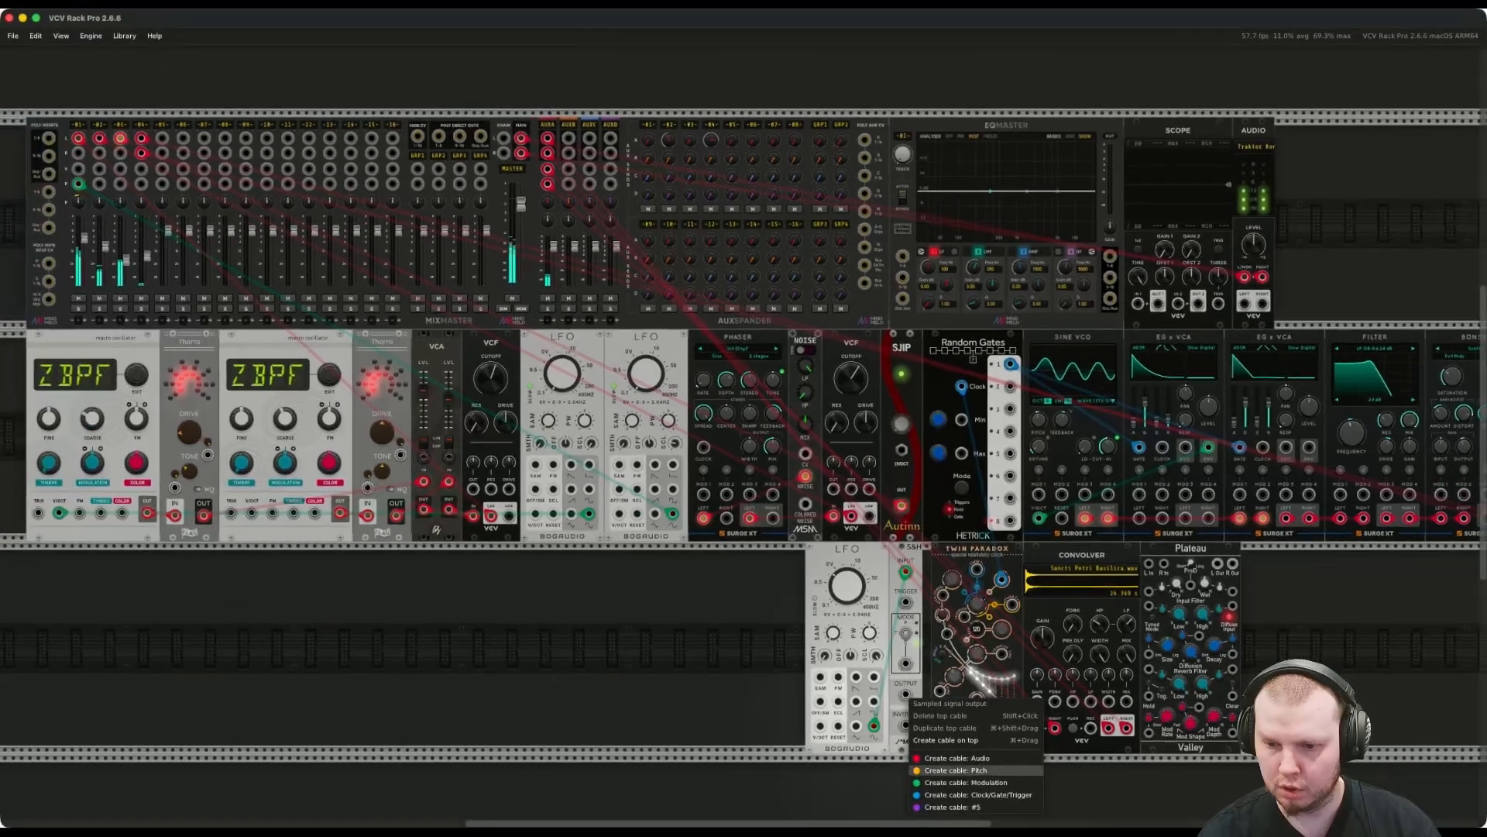
left_click(966, 782)
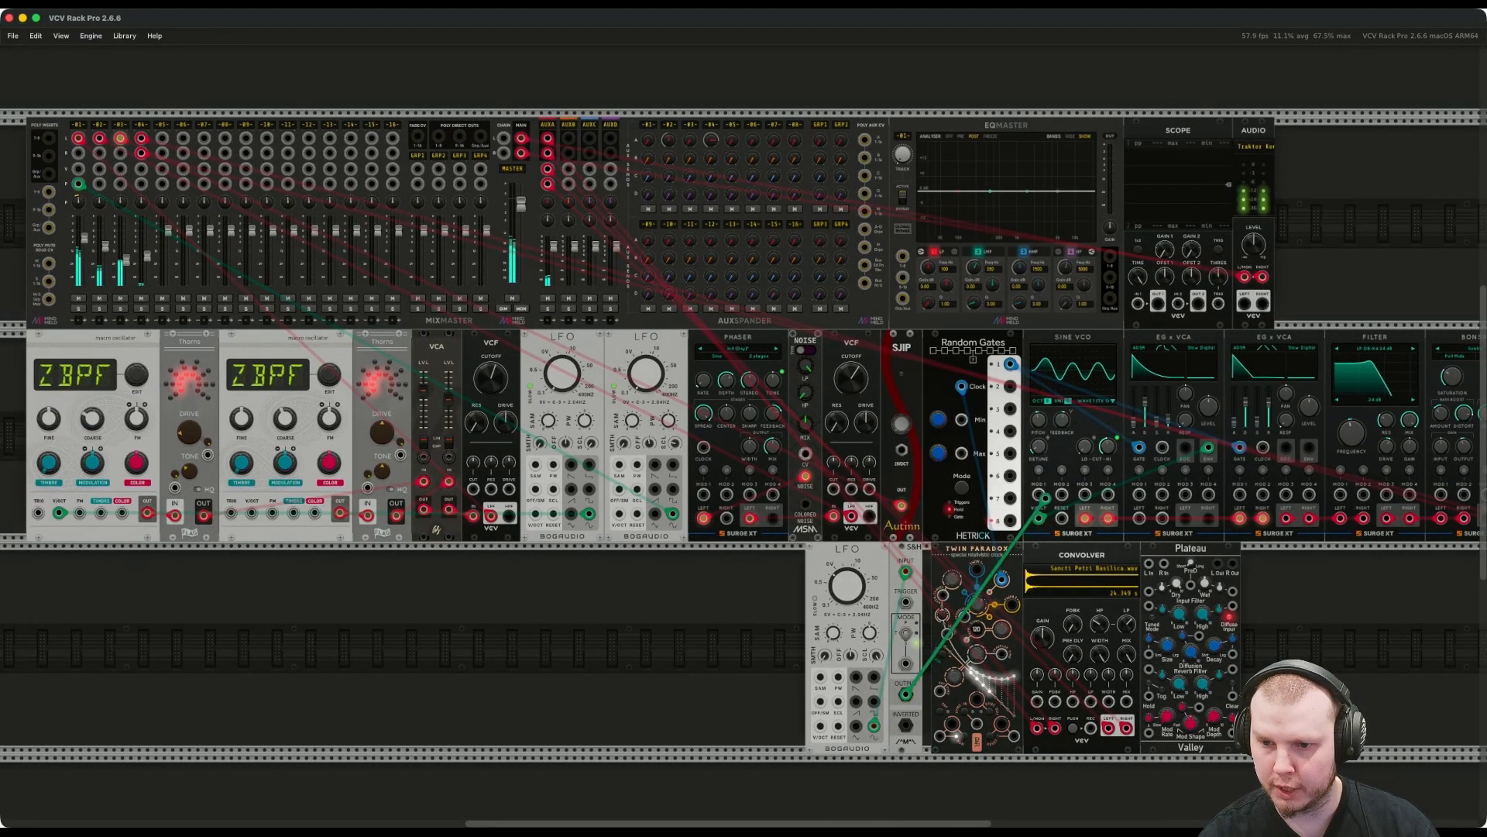
left_click(1038, 494)
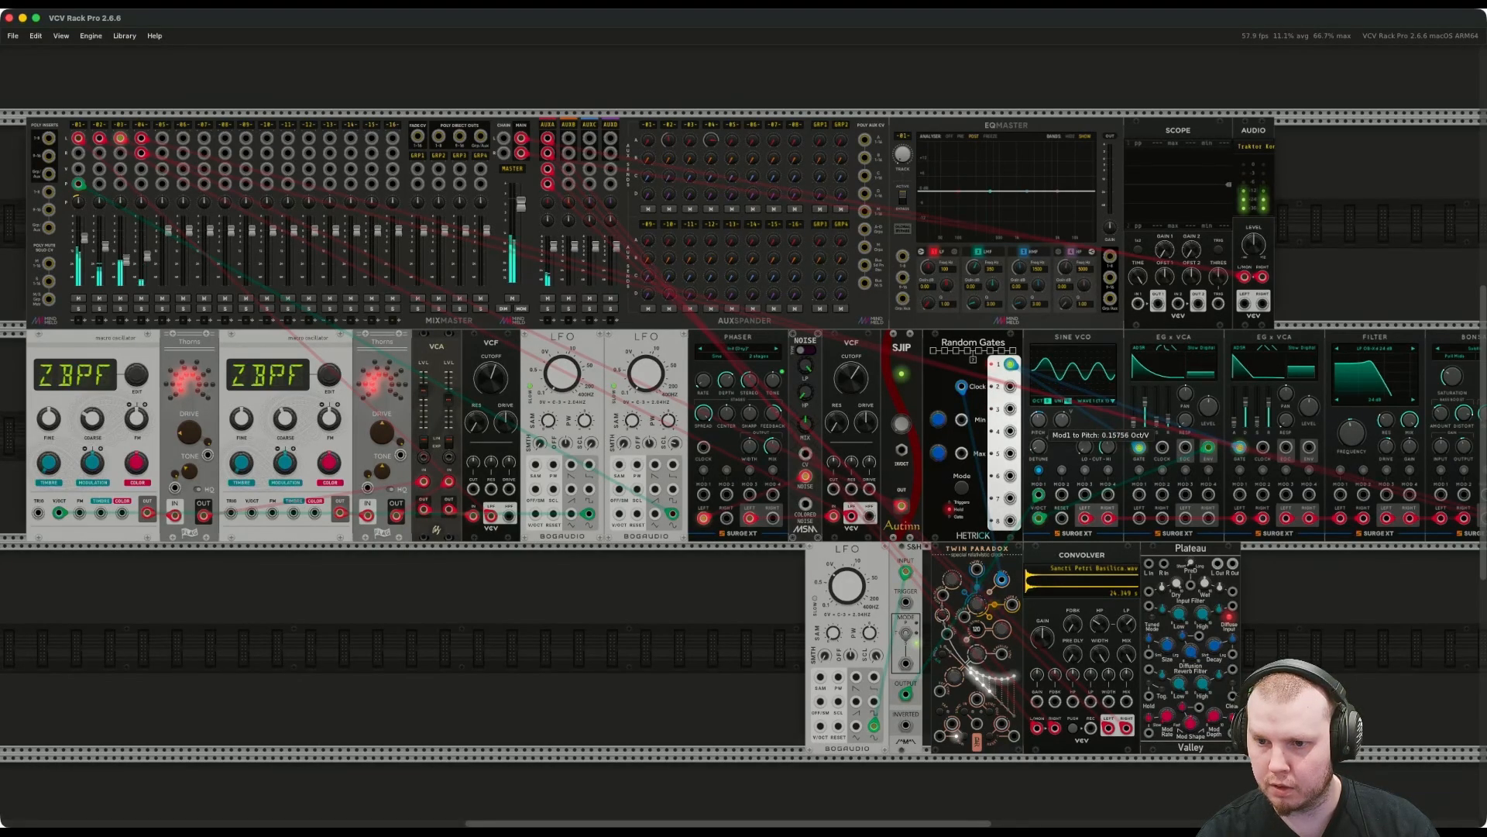
left_click_drag(1039, 419, 1039, 420)
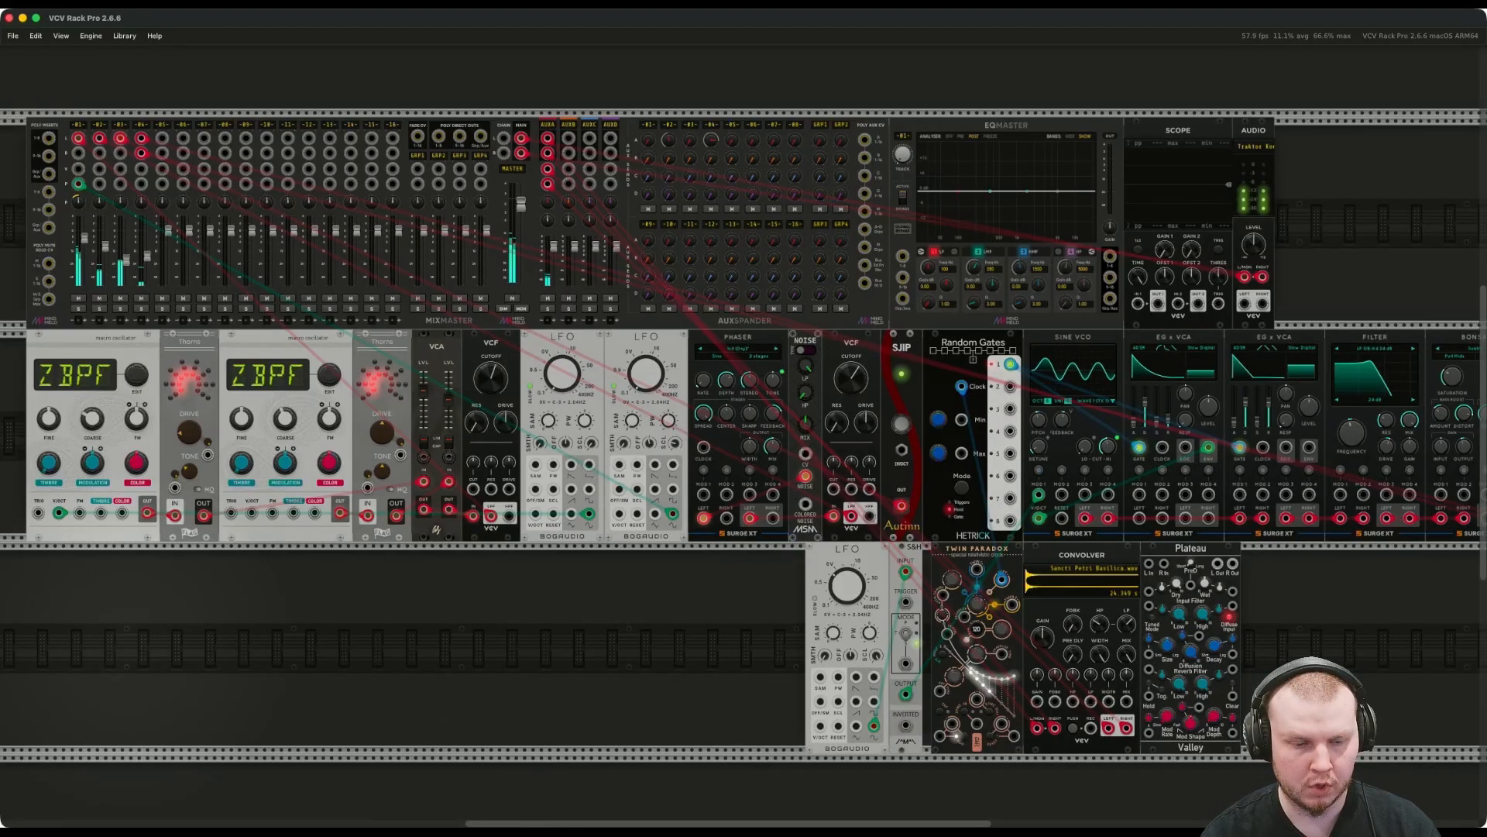
Find the Benjolin Oscillator in the module browser and place it at the start of the third row.
right_click(59, 592)
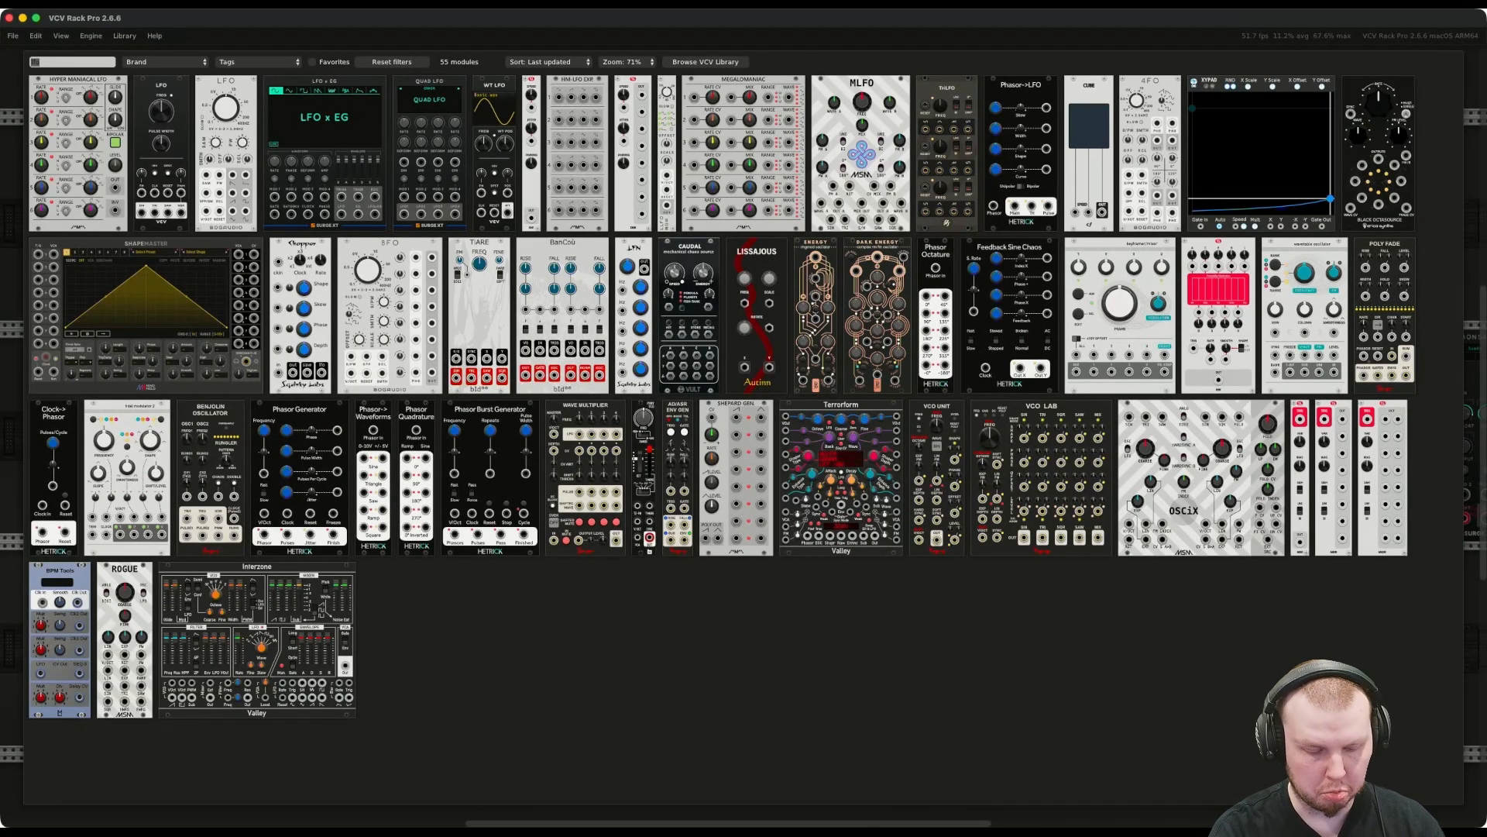
type("bo")
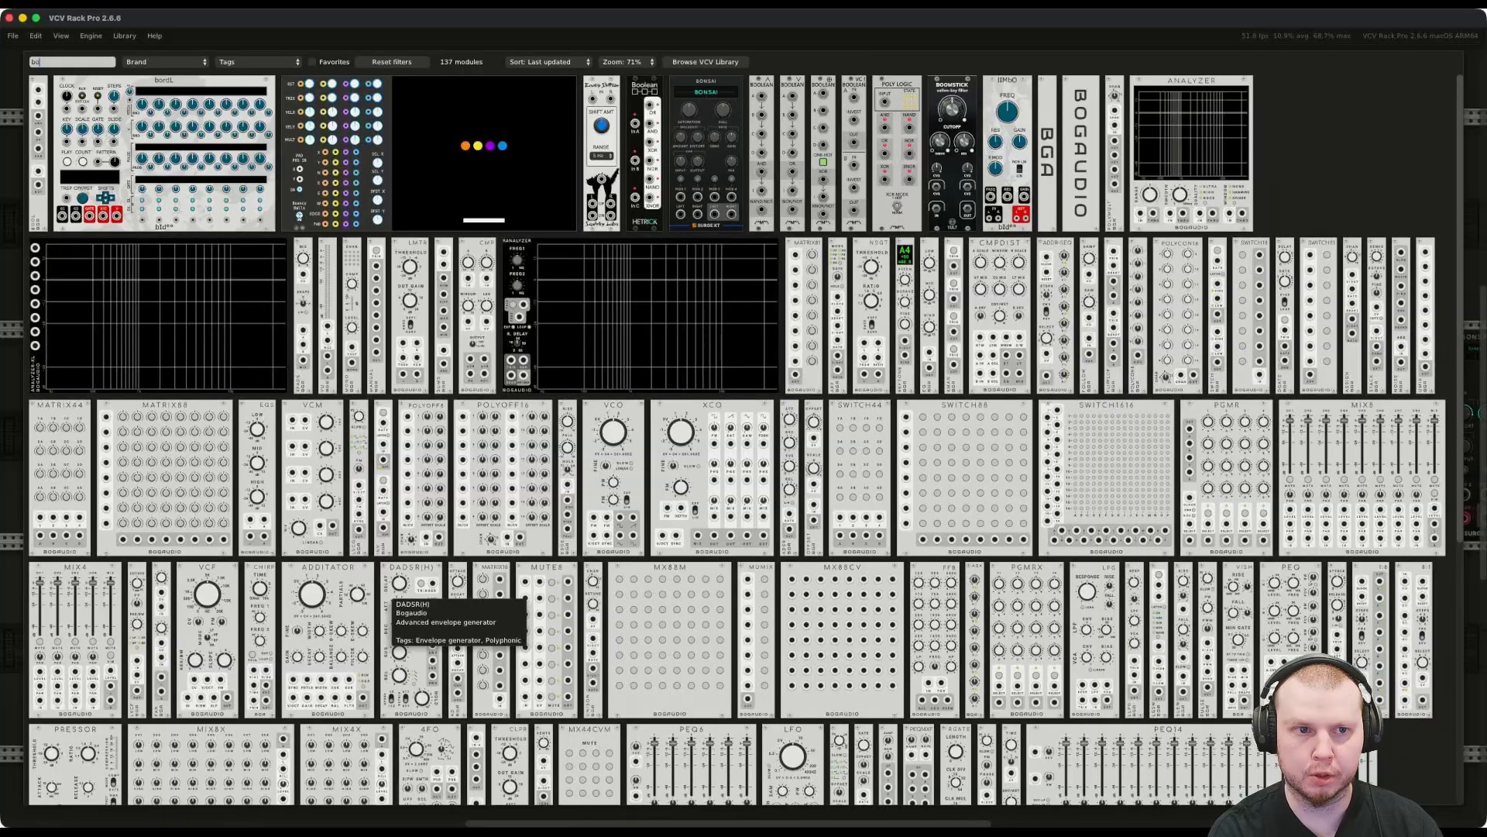
key("BackSpace")
type("en")
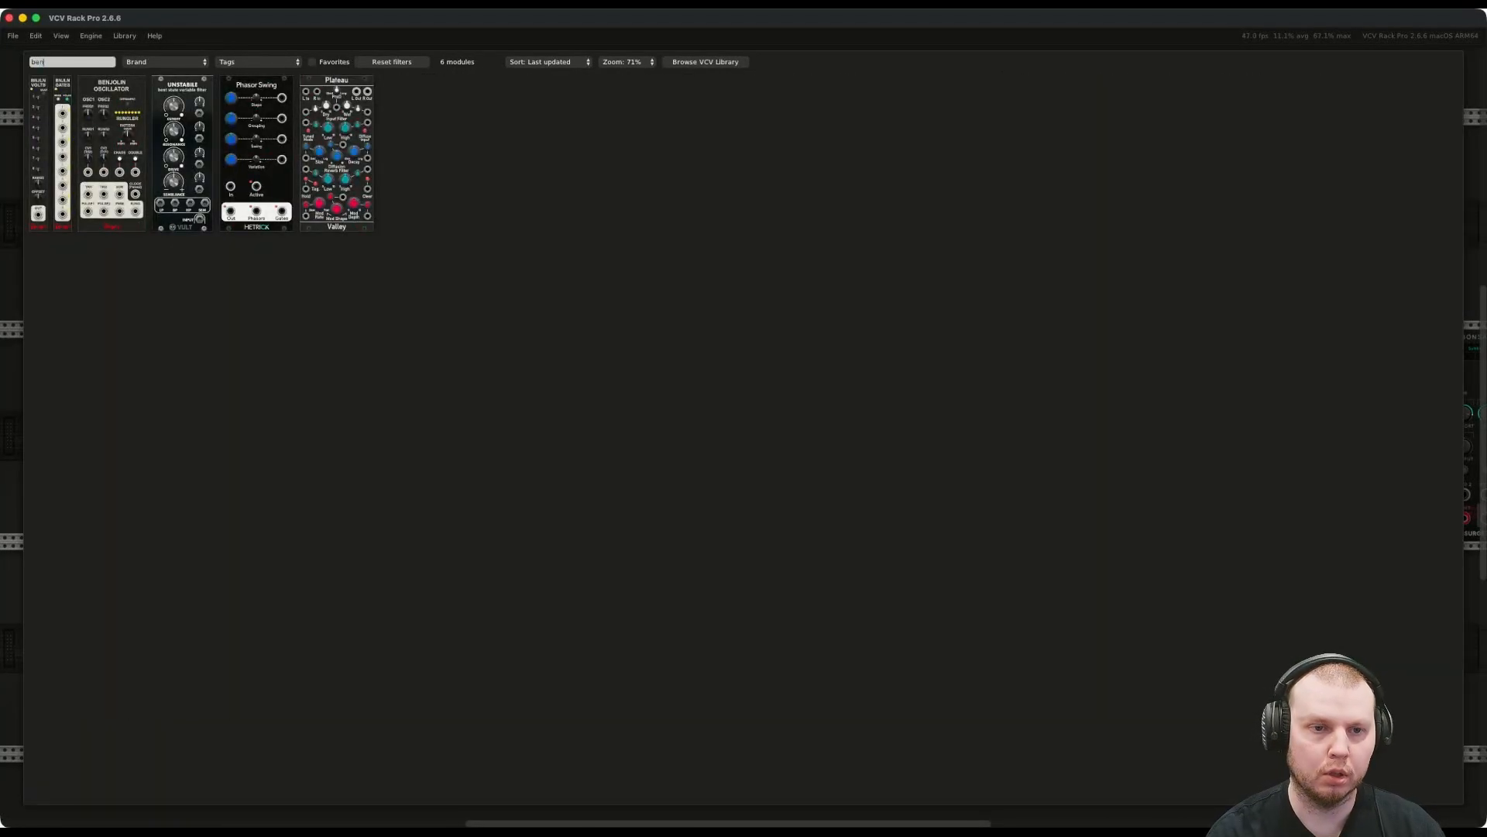
left_click(107, 128)
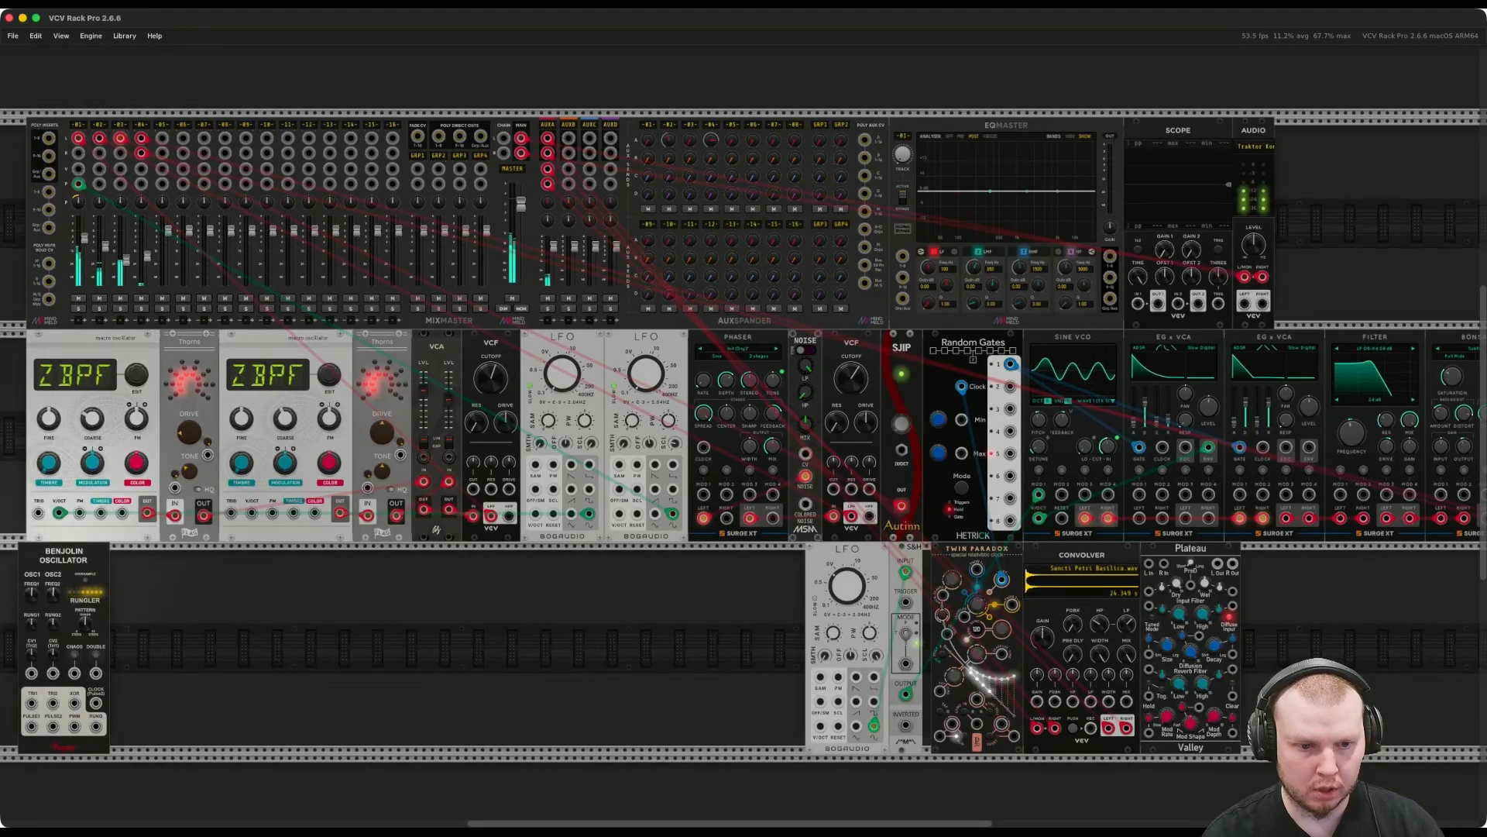
left_click_drag(63, 554, 72, 555)
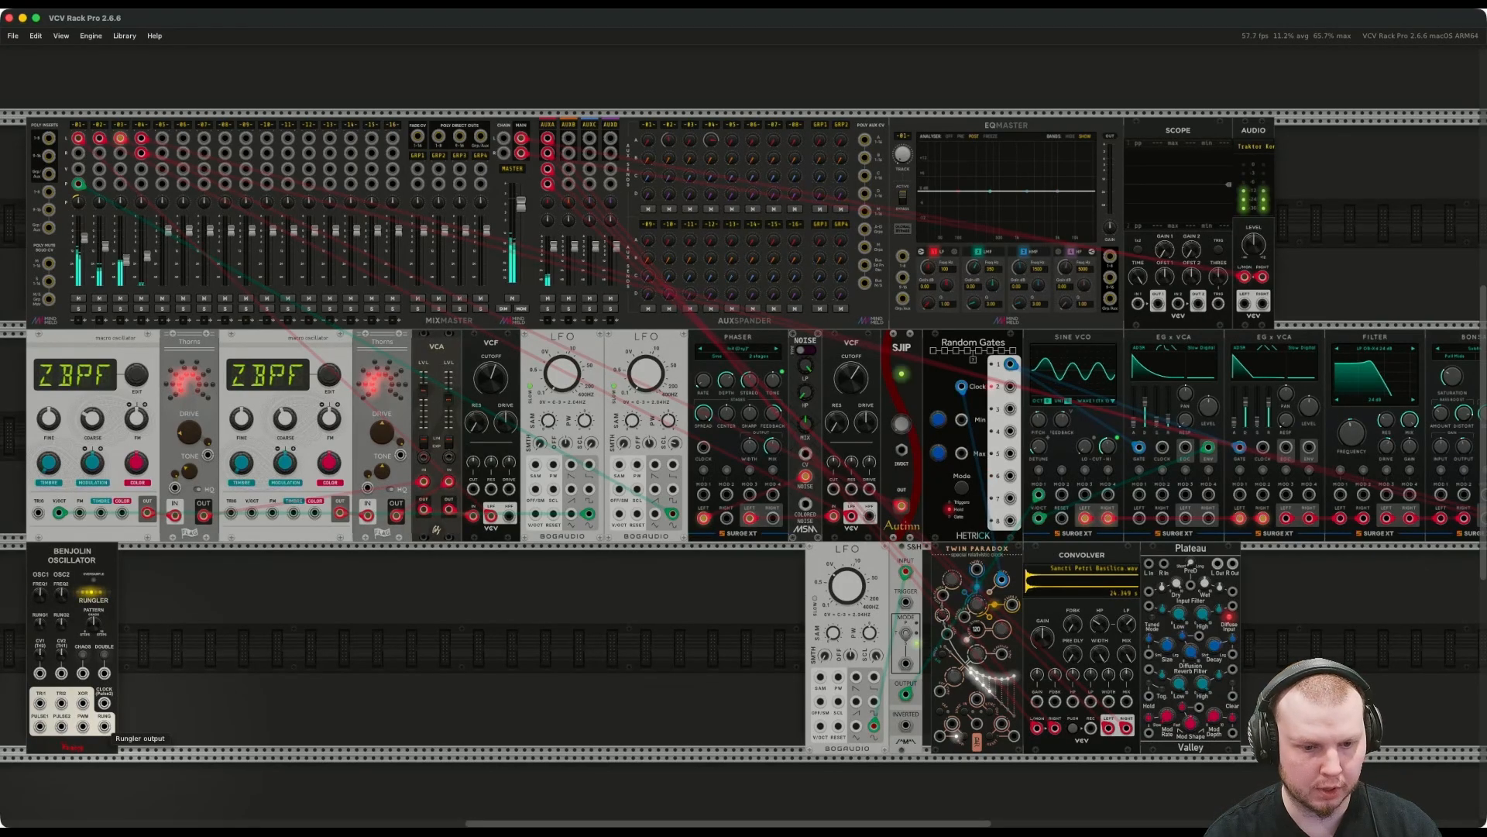
Try the Benjolin's Rungler output on MixMaster channel 5 with an audio cable, then disconnect it.
right_click(105, 726)
left_click(154, 754)
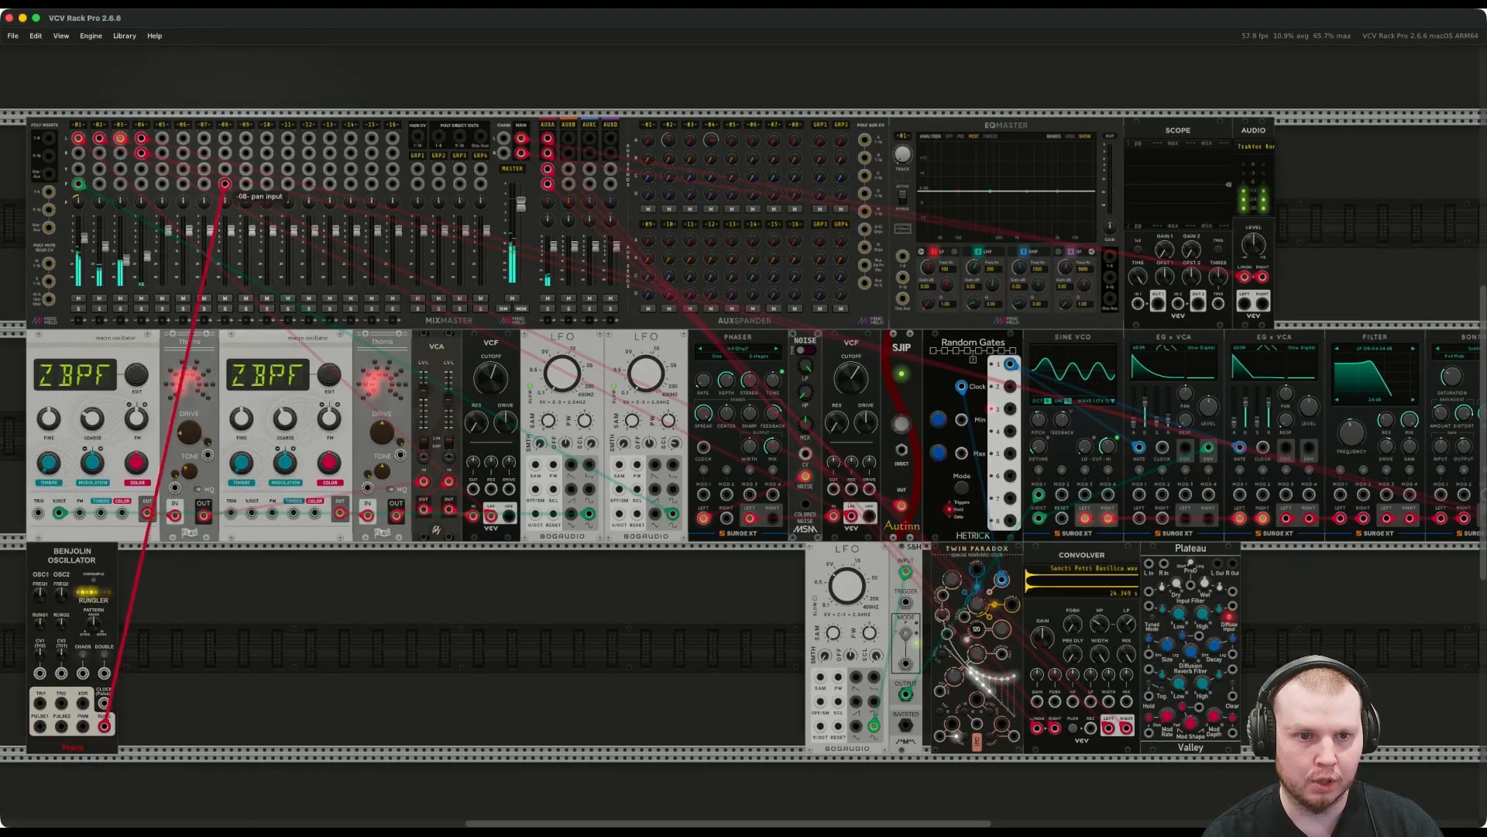
left_click(162, 138)
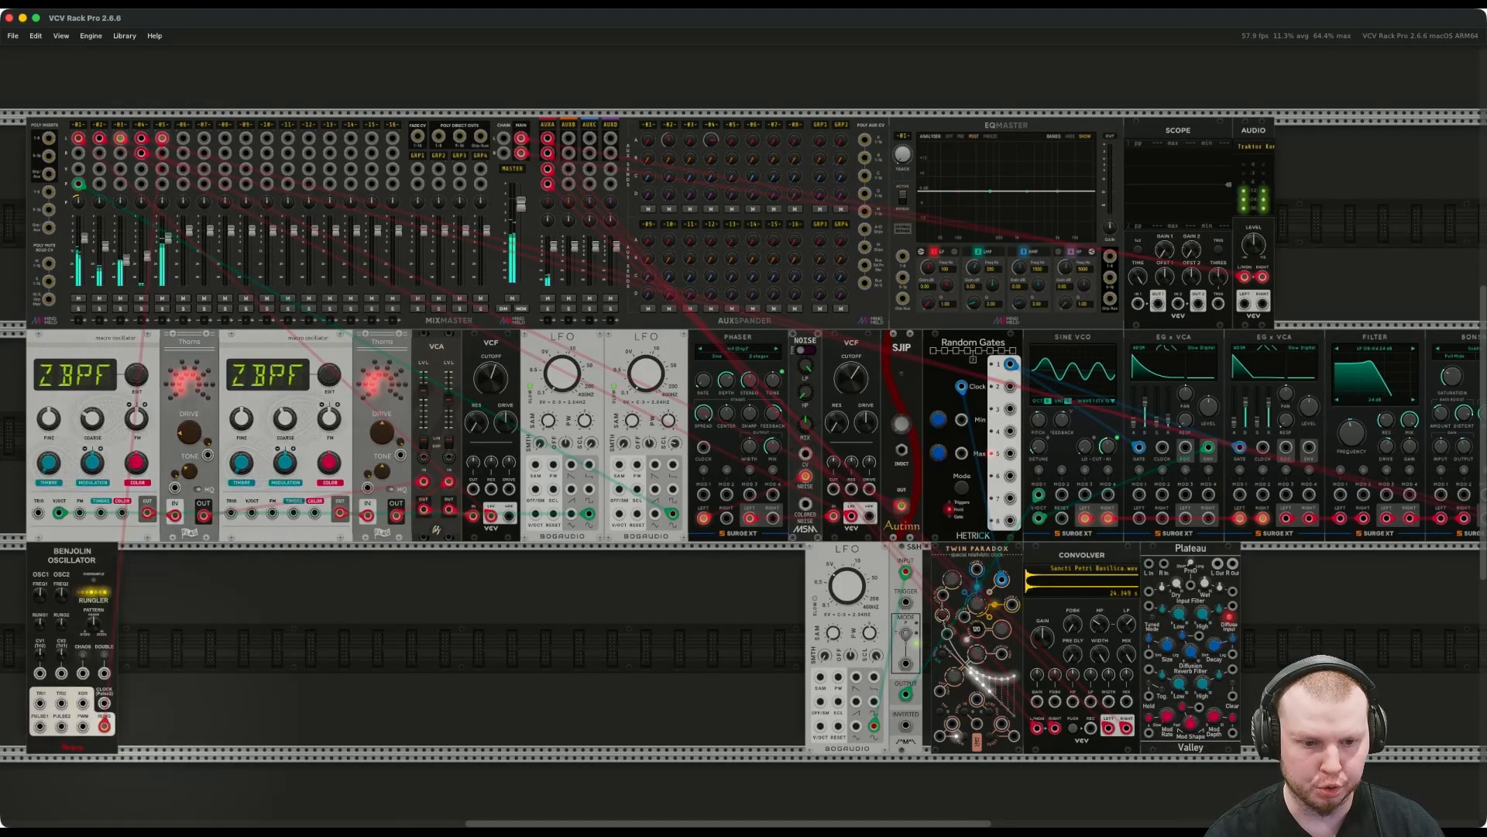
left_click_drag(104, 726, 153, 736)
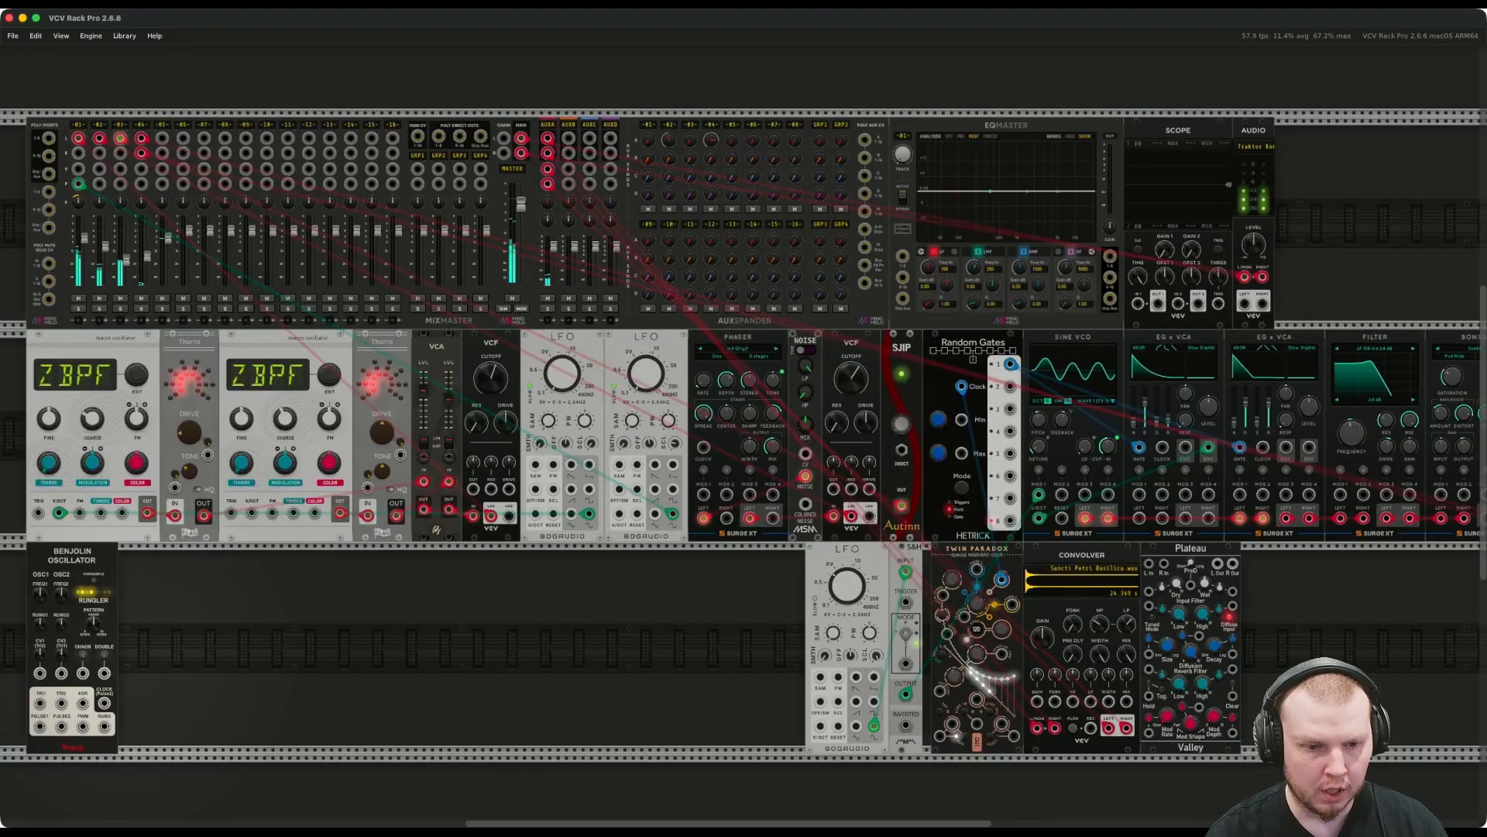
Add a Macro Oscillator beside the Benjolin Oscillator and set its model to ZLPF: Low-pass filtered waveform.
key("Return")
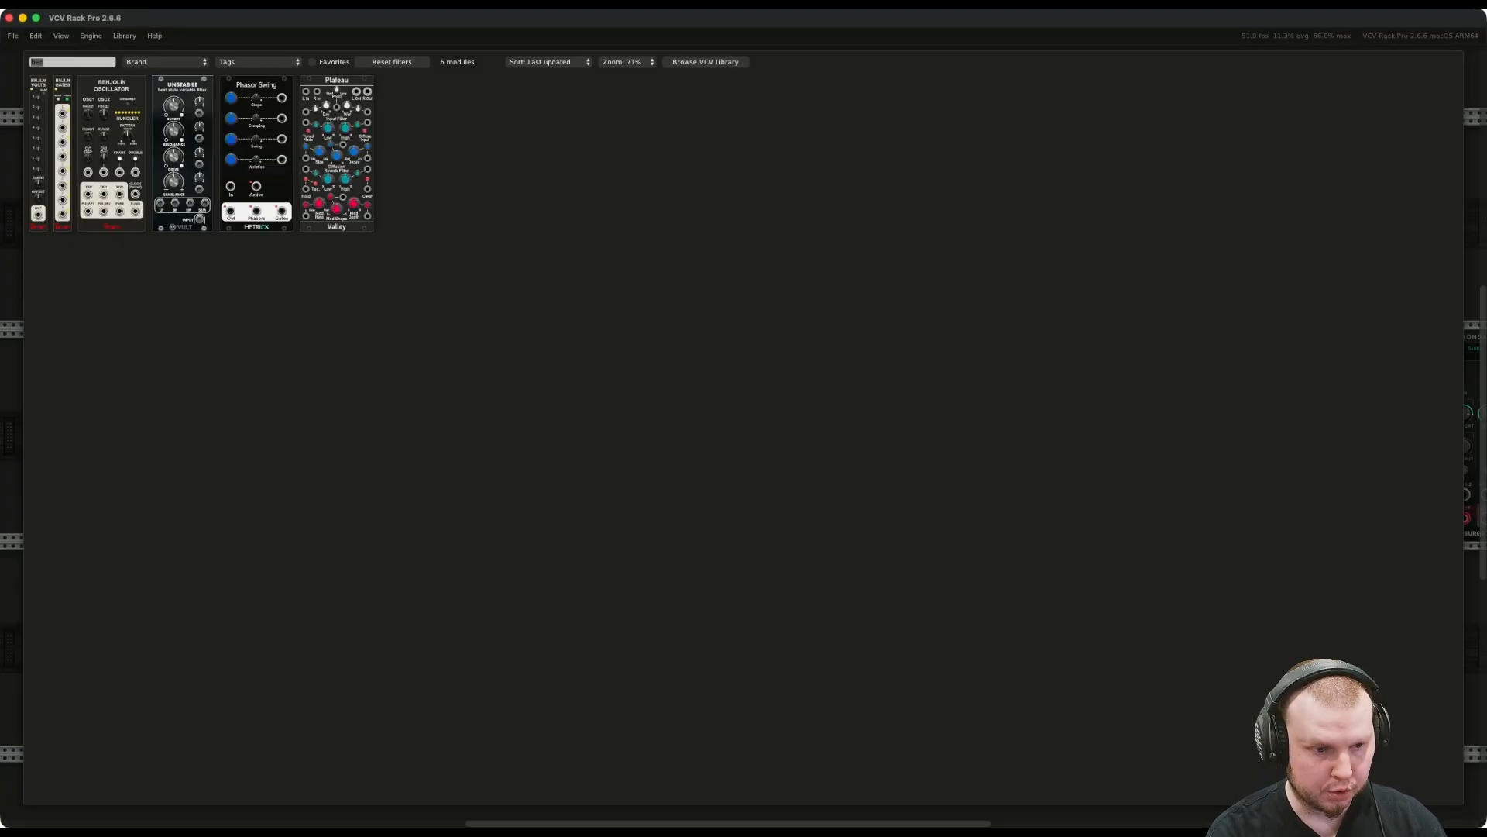
type("mac")
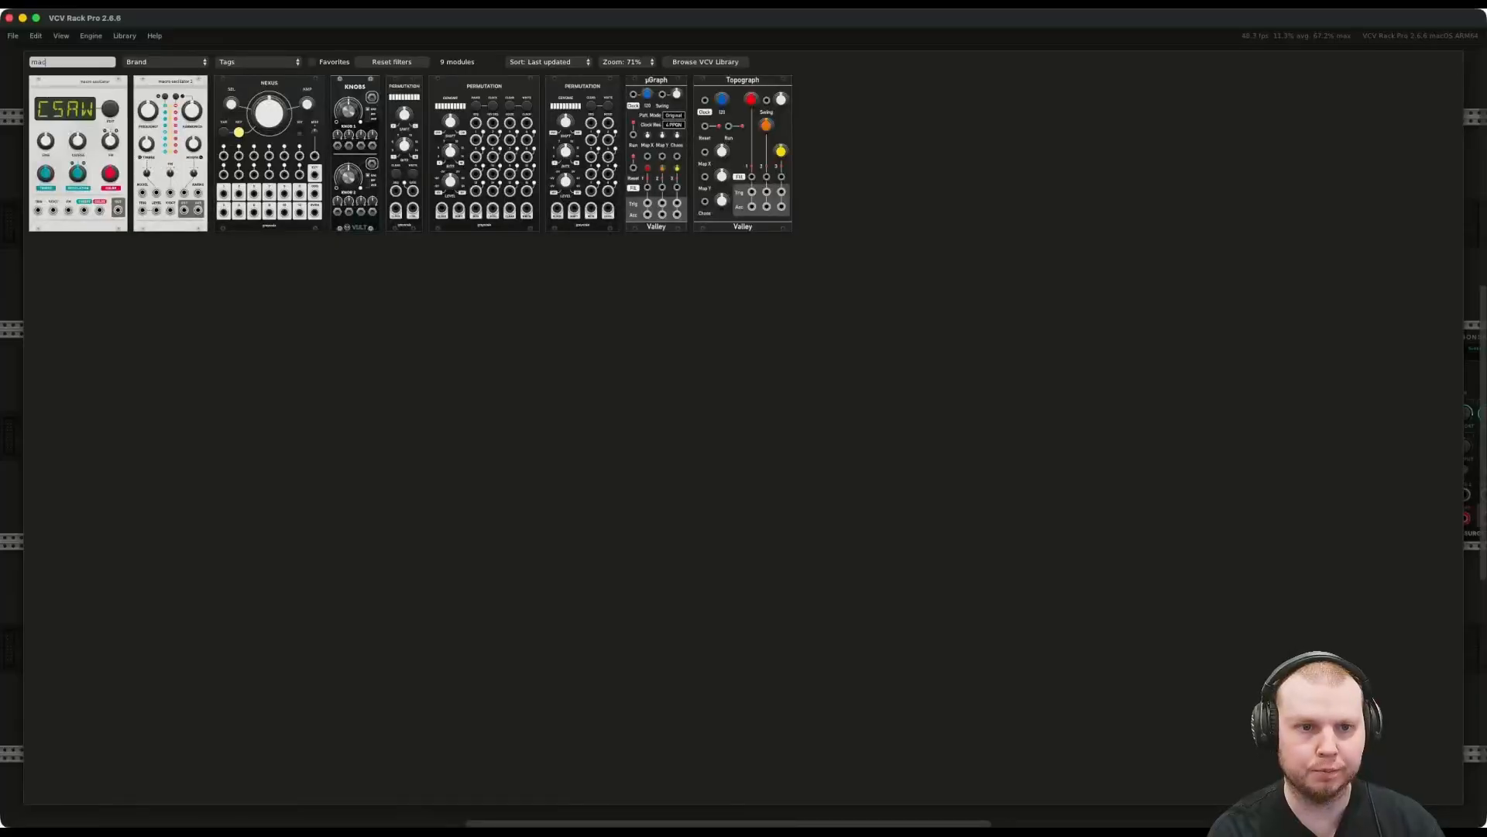
left_click(86, 213)
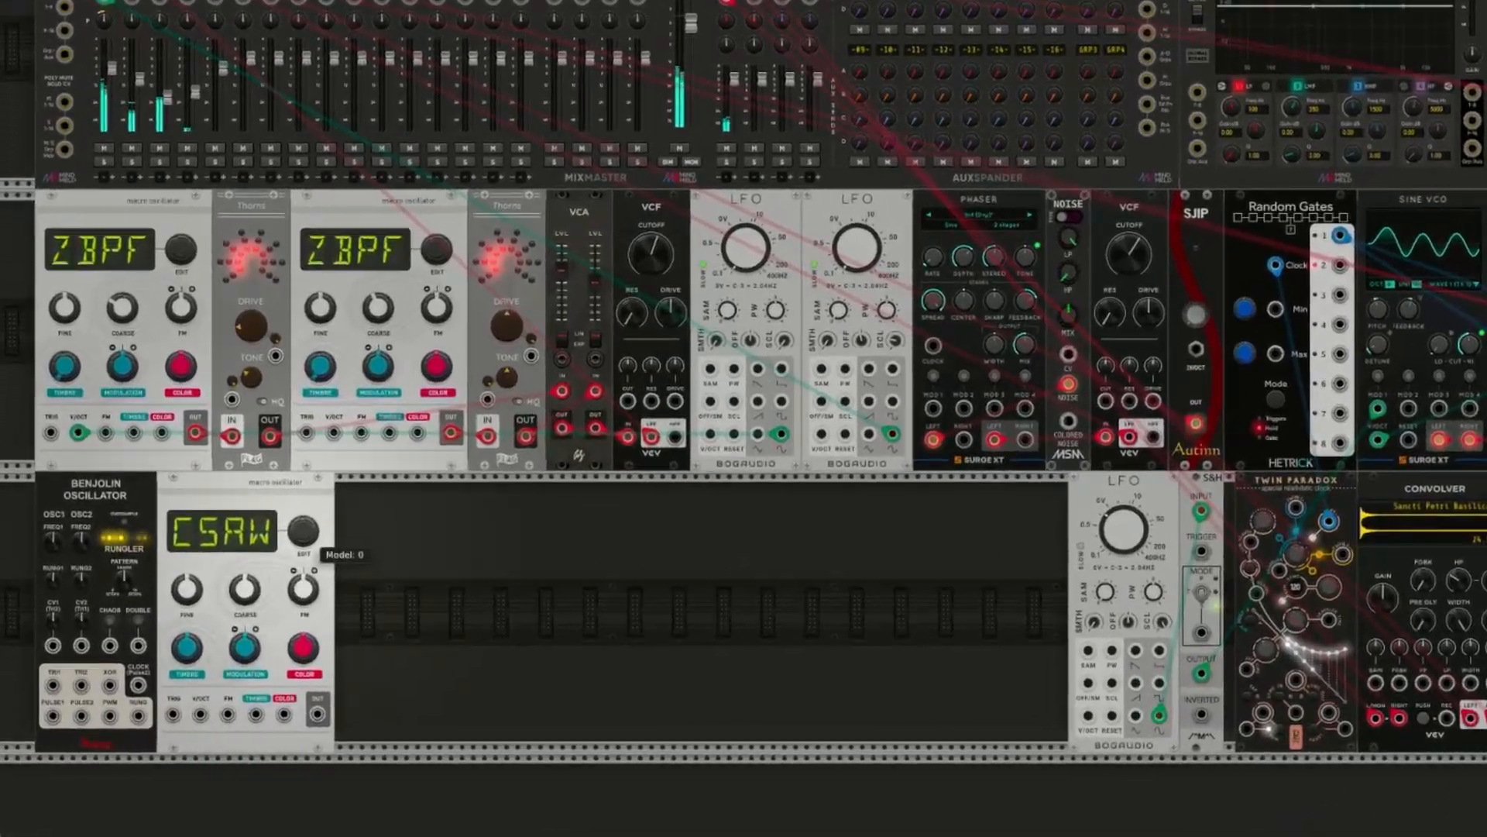
right_click(277, 503)
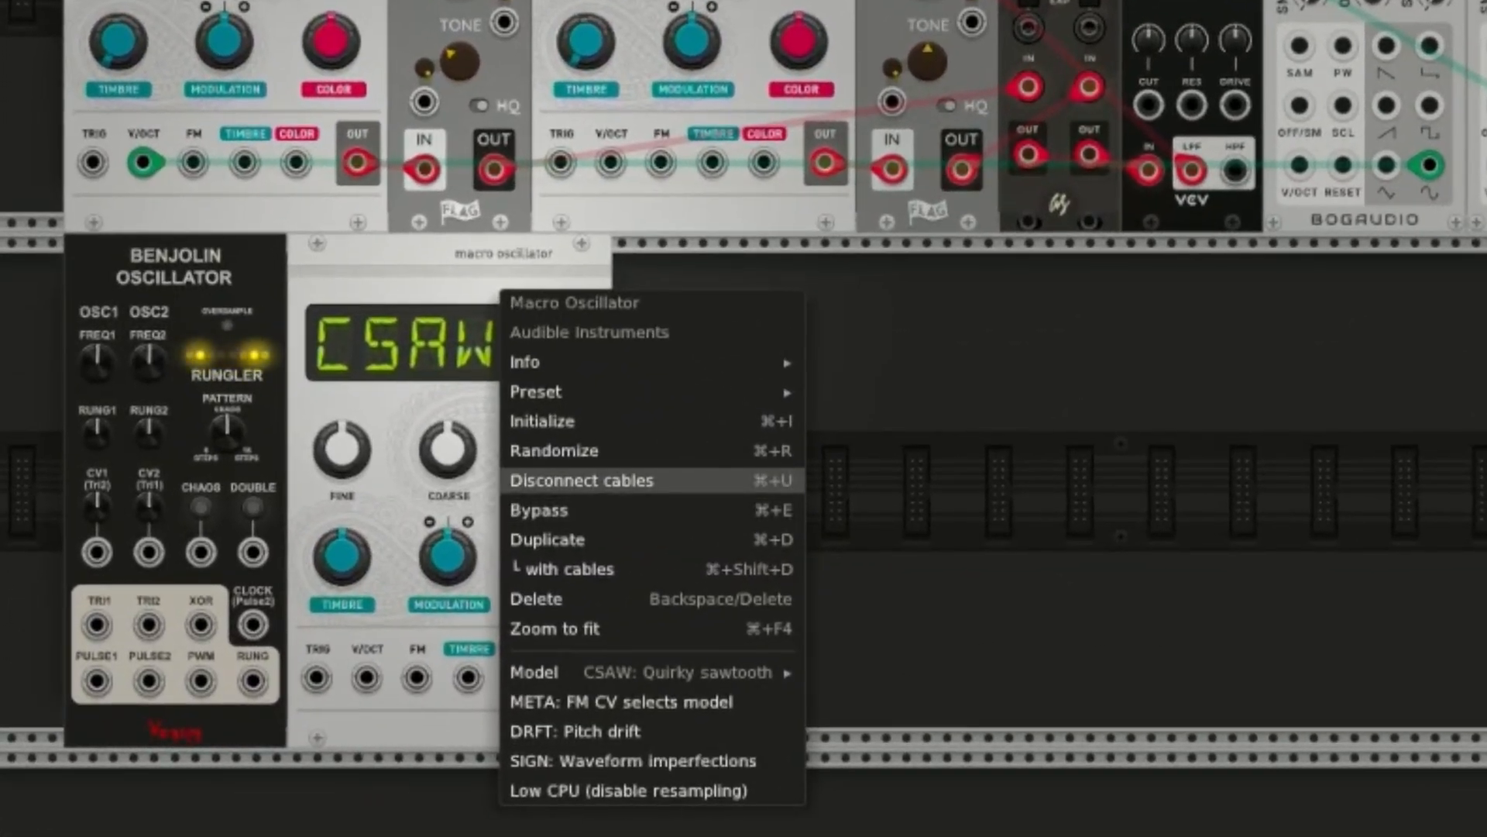
mouse_move(339, 707)
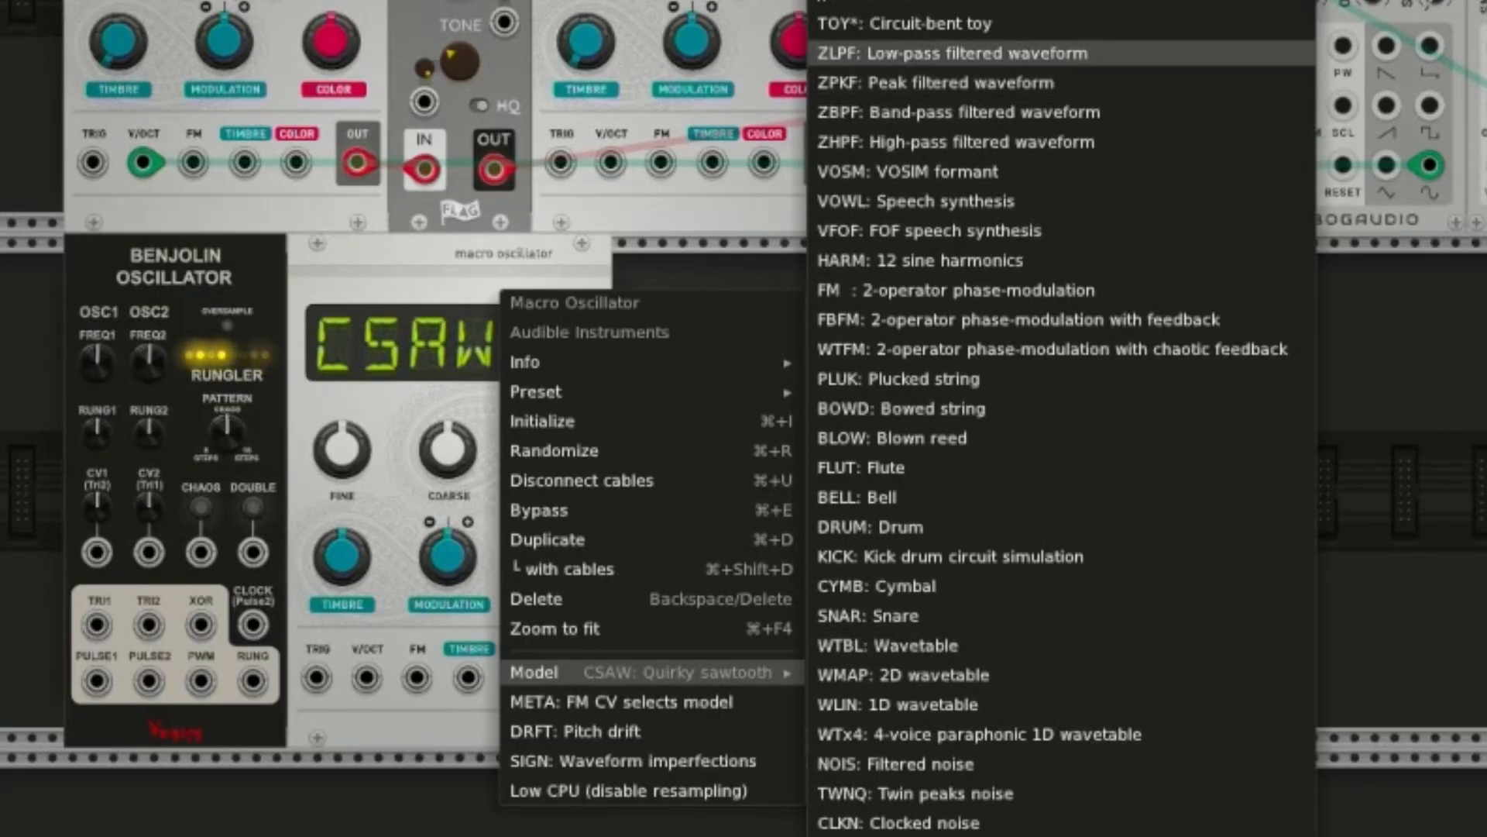
left_click(953, 53)
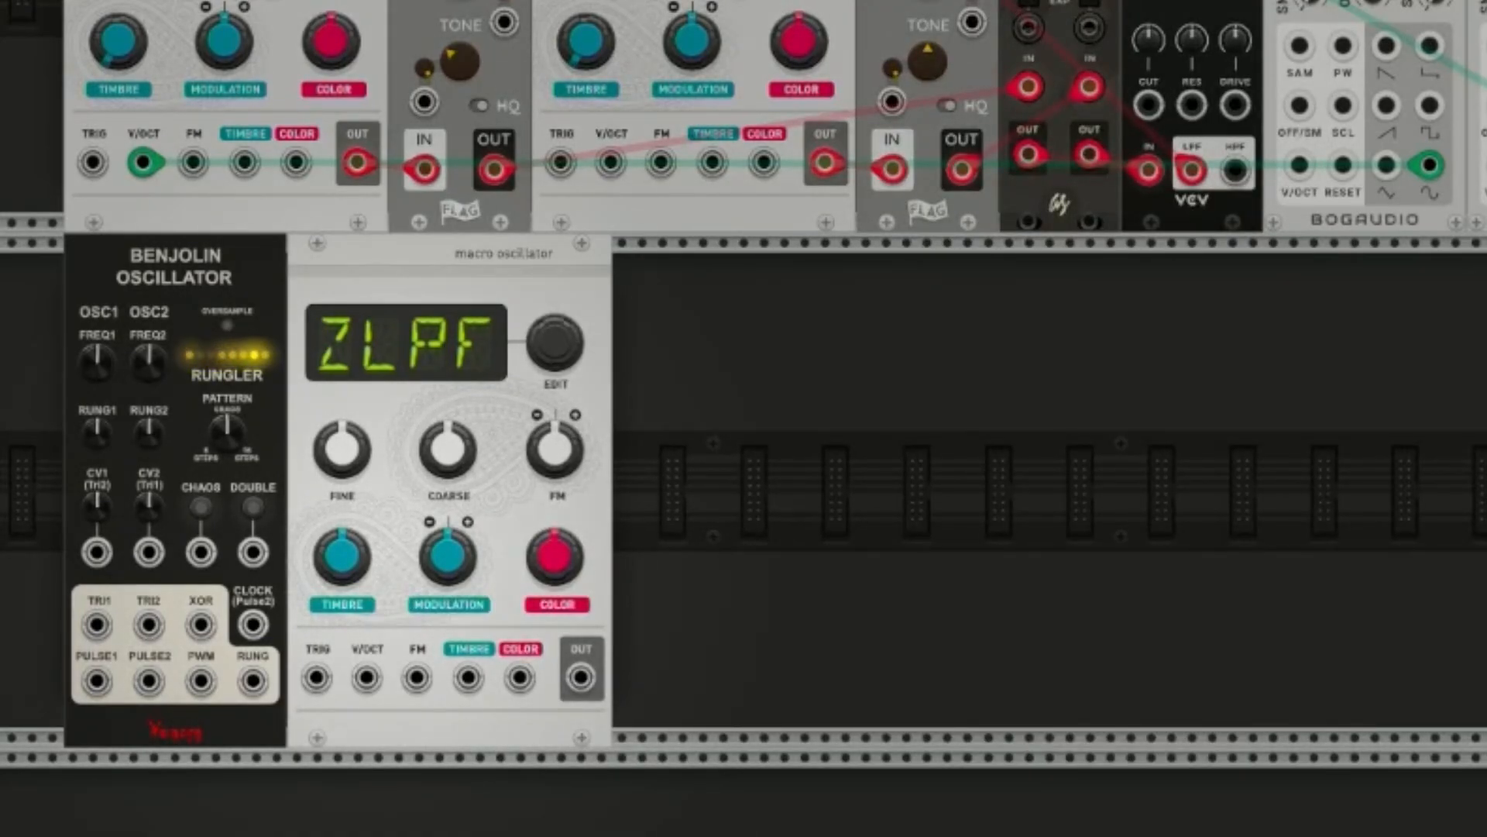
Patch the Benjolin's TRI1 output to the ZLPF oscillator's FM input as modulation, lowering that oscillator's Timbre and raising its Modulation.
left_click_drag(341, 555, 342, 580)
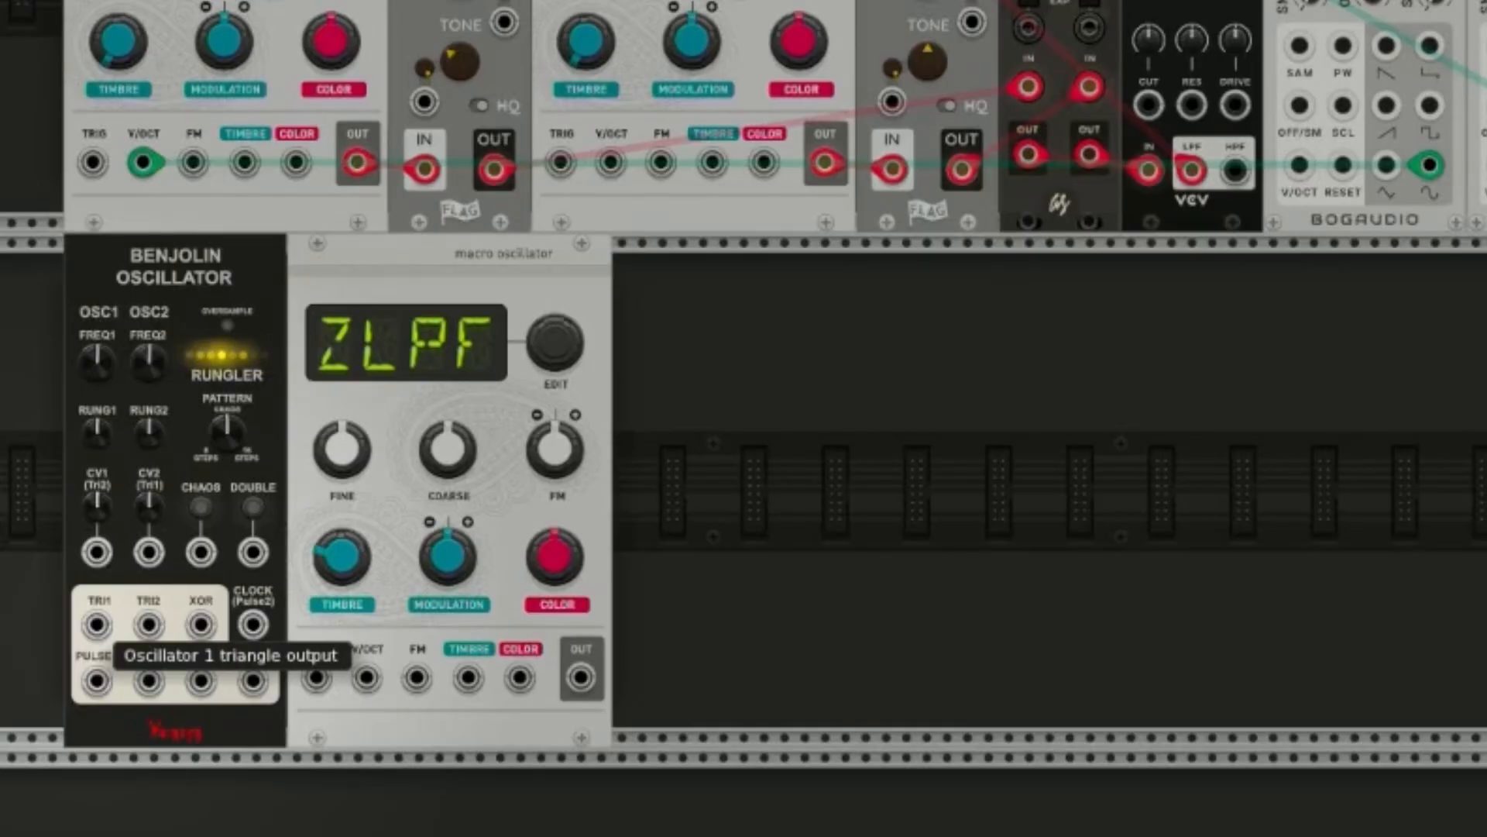
right_click(97, 616)
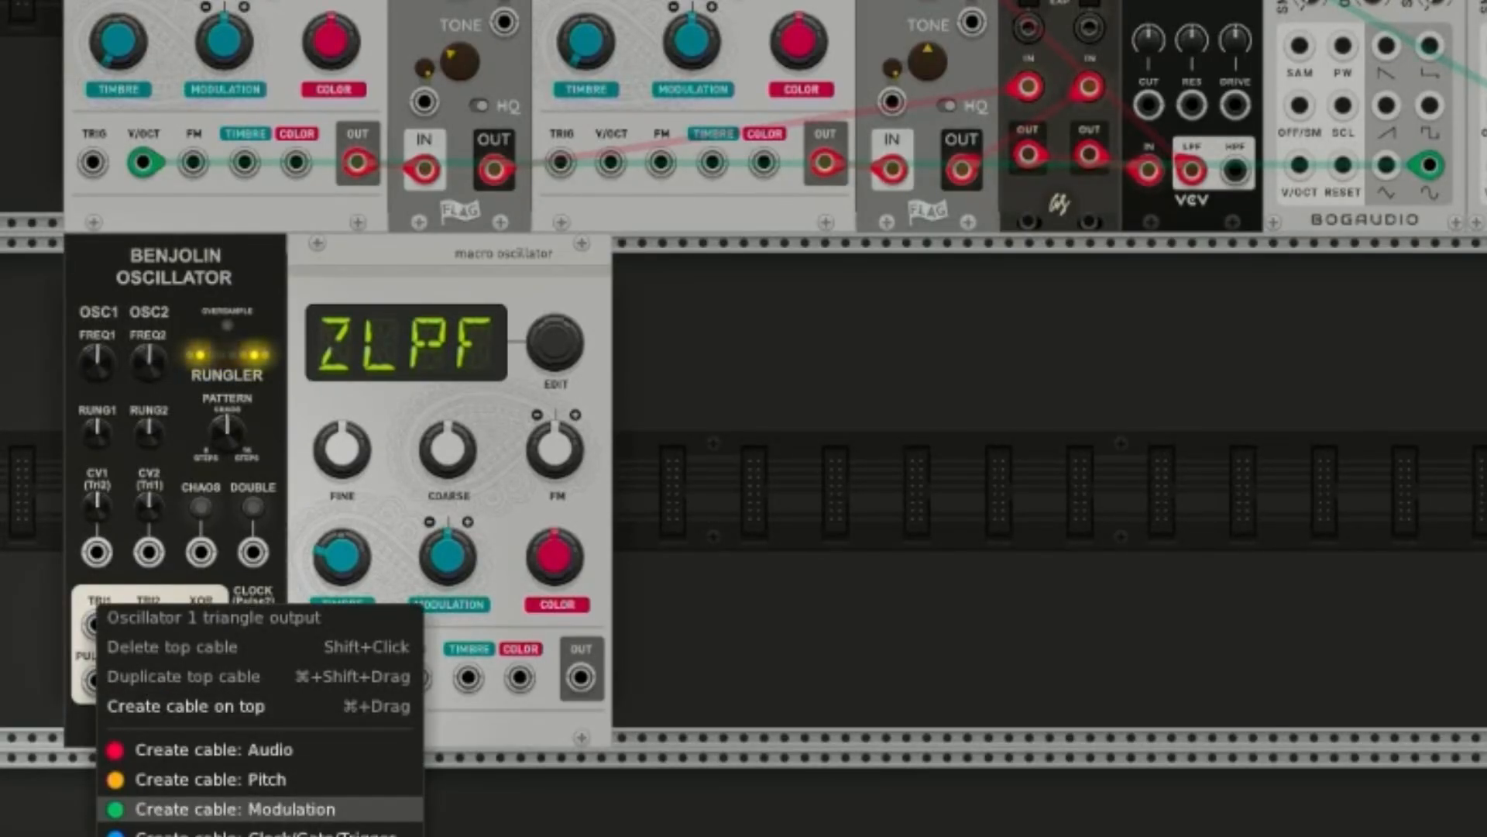
left_click(233, 809)
left_click(417, 678)
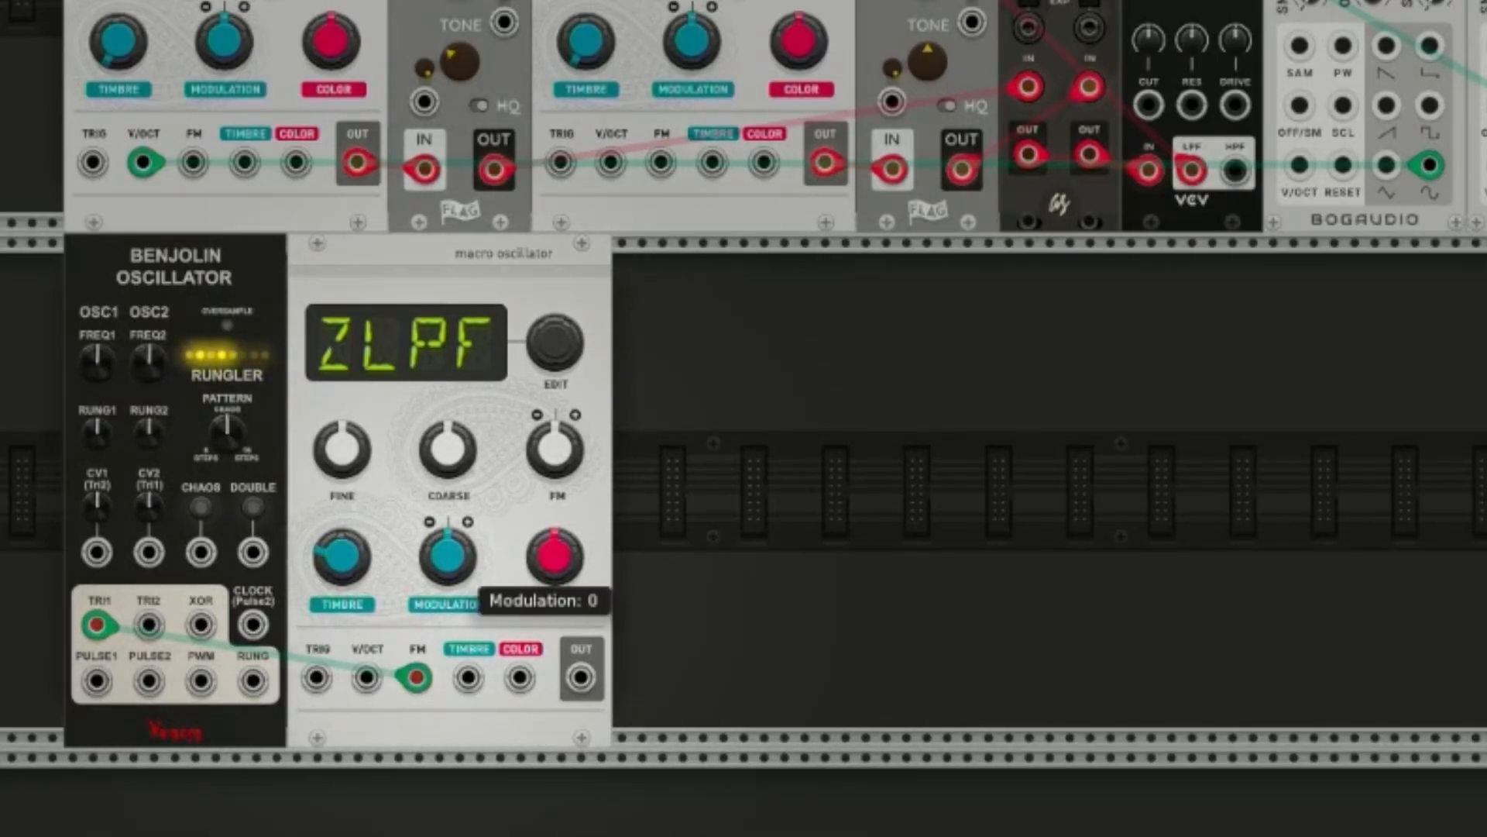
left_click_drag(448, 555, 447, 533)
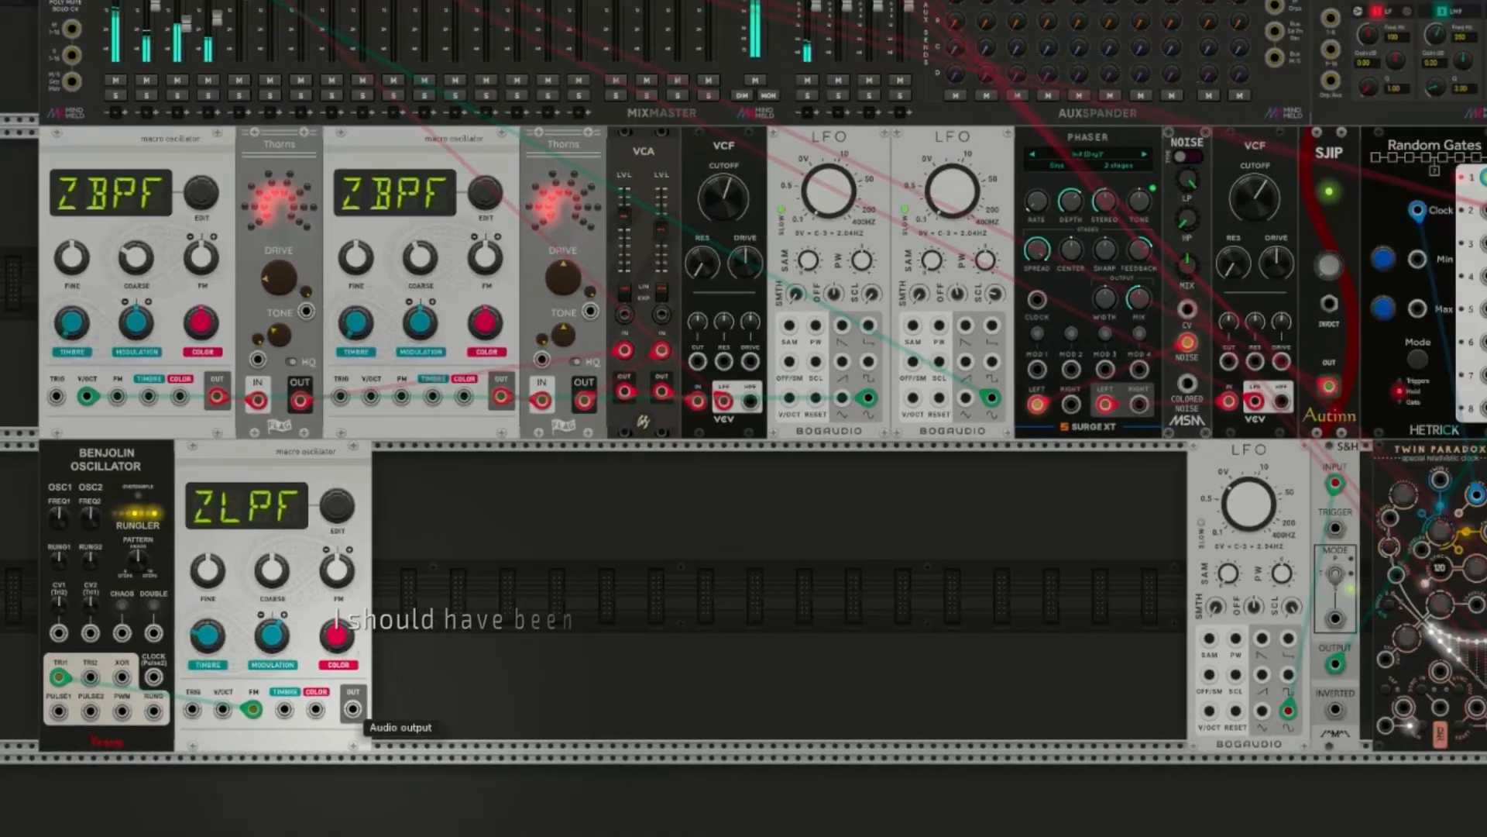
Patch the ZLPF oscillator's output to MixMaster channel 5 with an audio cable and lower its coarse frequency.
right_click(581, 677)
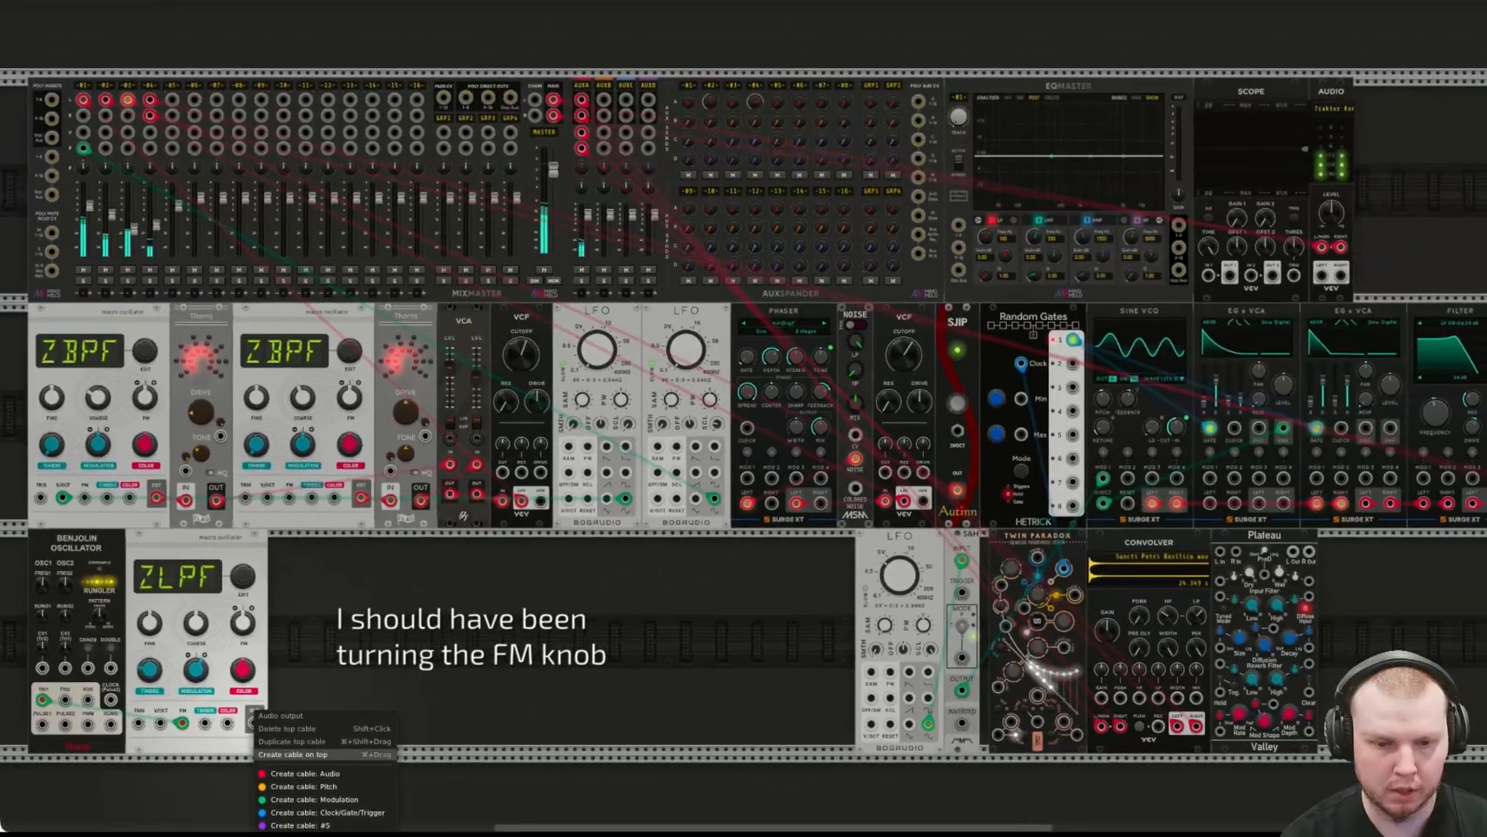
left_click(305, 773)
left_click(172, 101)
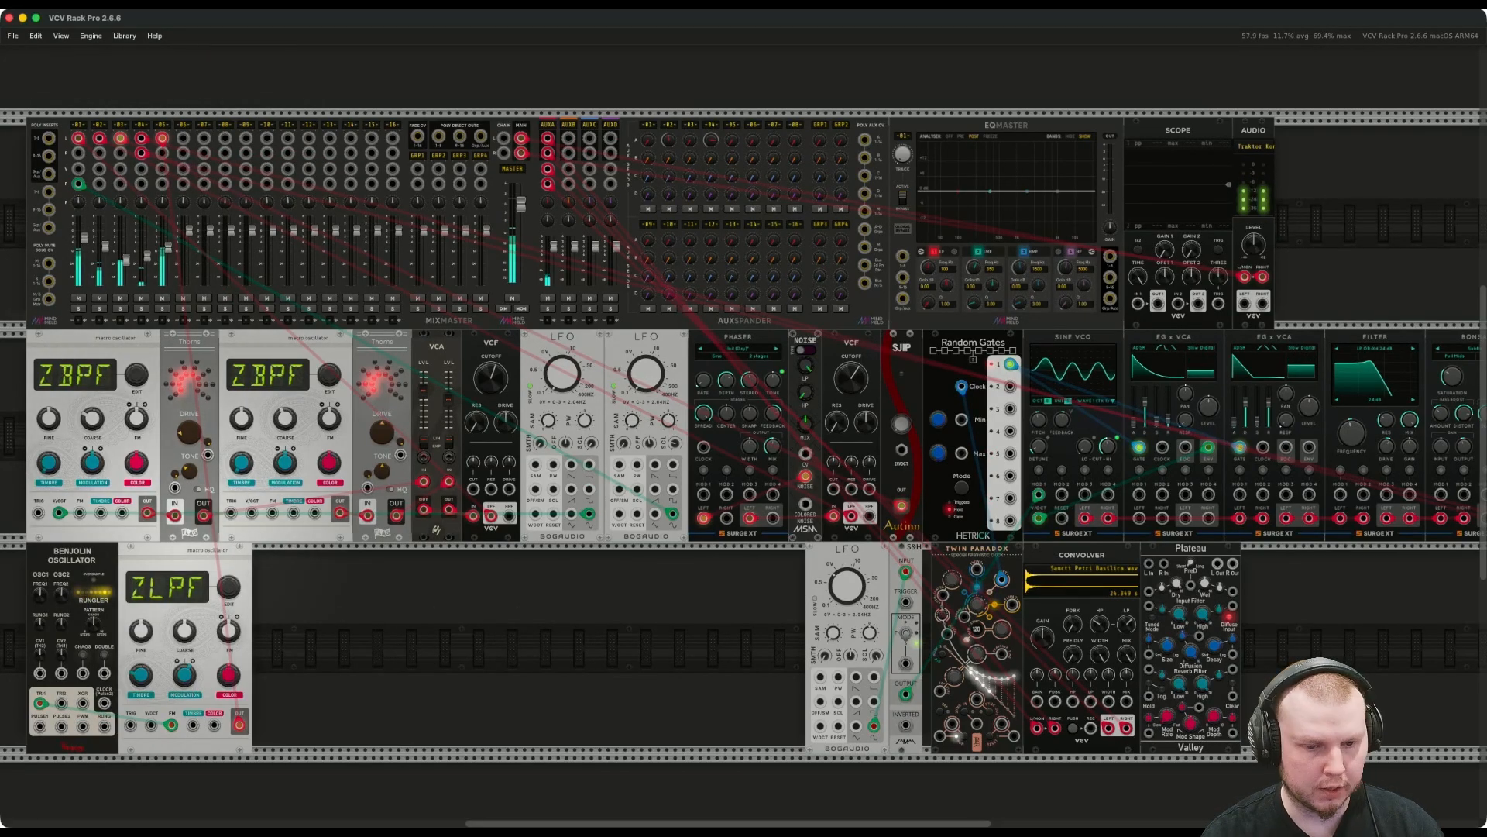
right_click(186, 636)
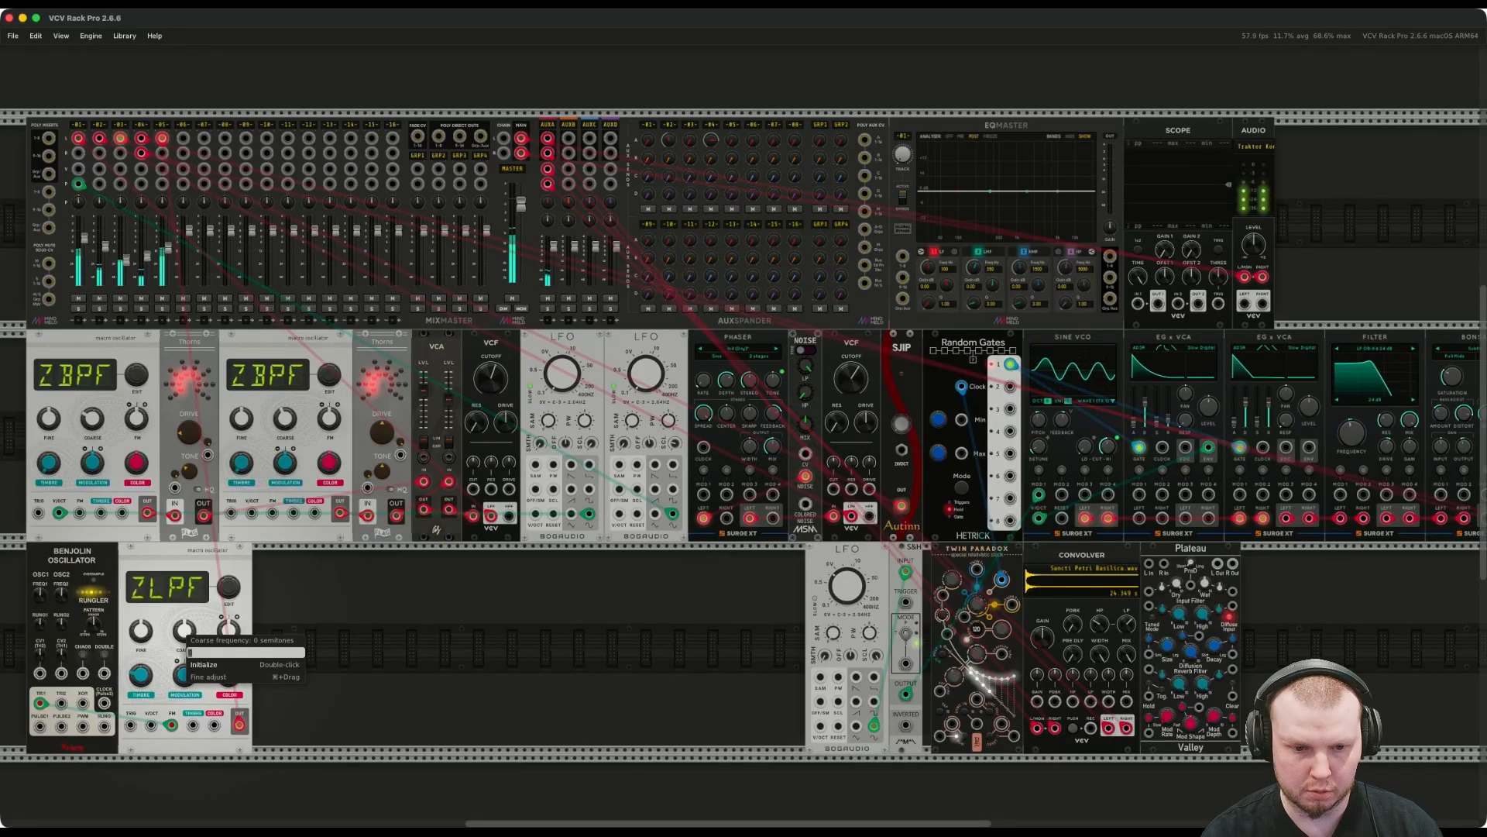
key("Return")
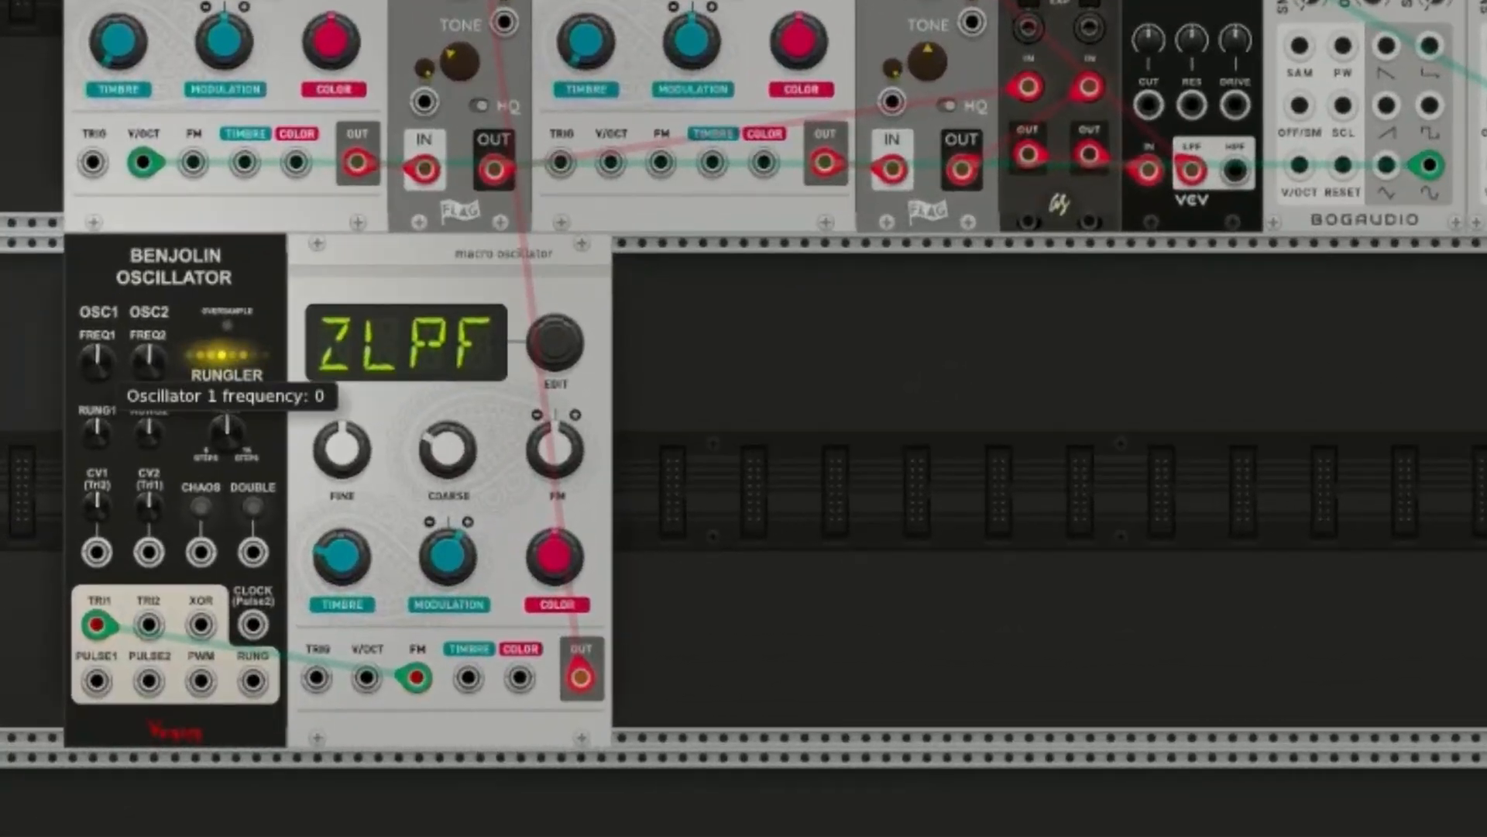
Raise both Benjolin oscillator frequencies and adjust its two Rungler amounts.
left_click_drag(97, 360, 149, 274)
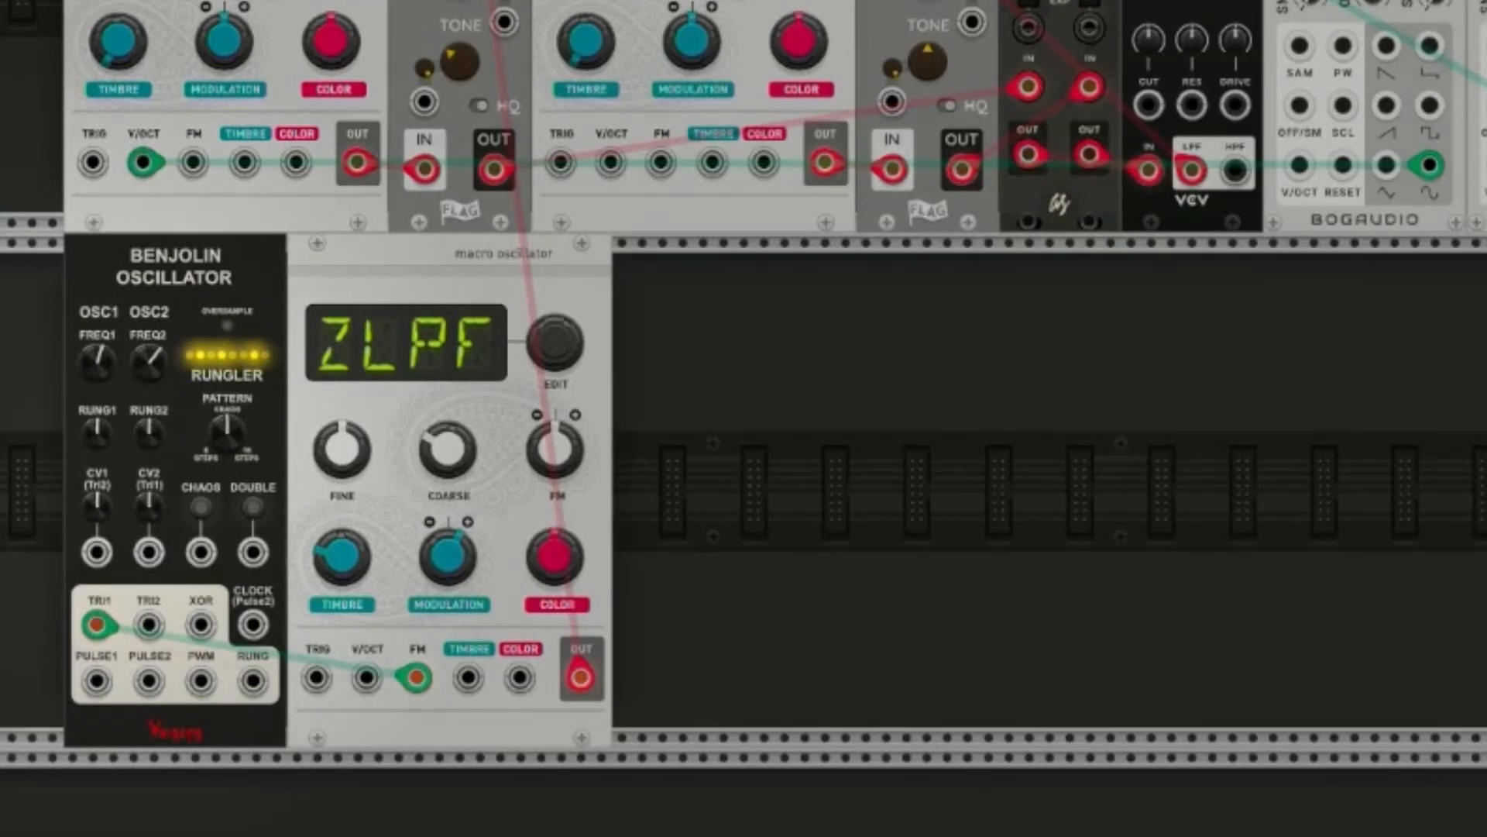
left_click_drag(97, 432, 149, 408)
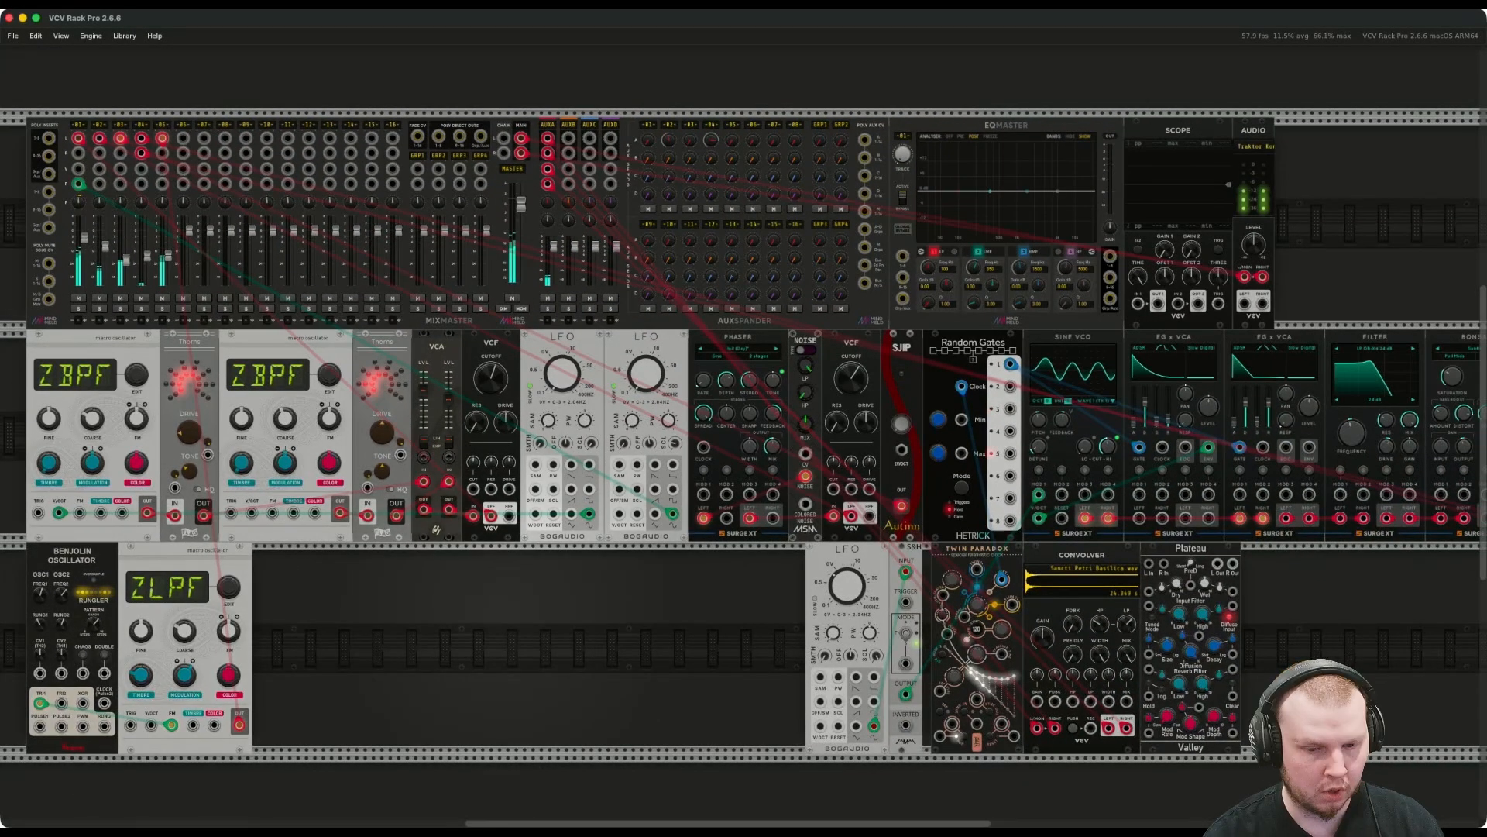
Add a Bogaudio LFO right beside the ZLPF Macro Oscillator and duplicate it to make a pair.
key("Return")
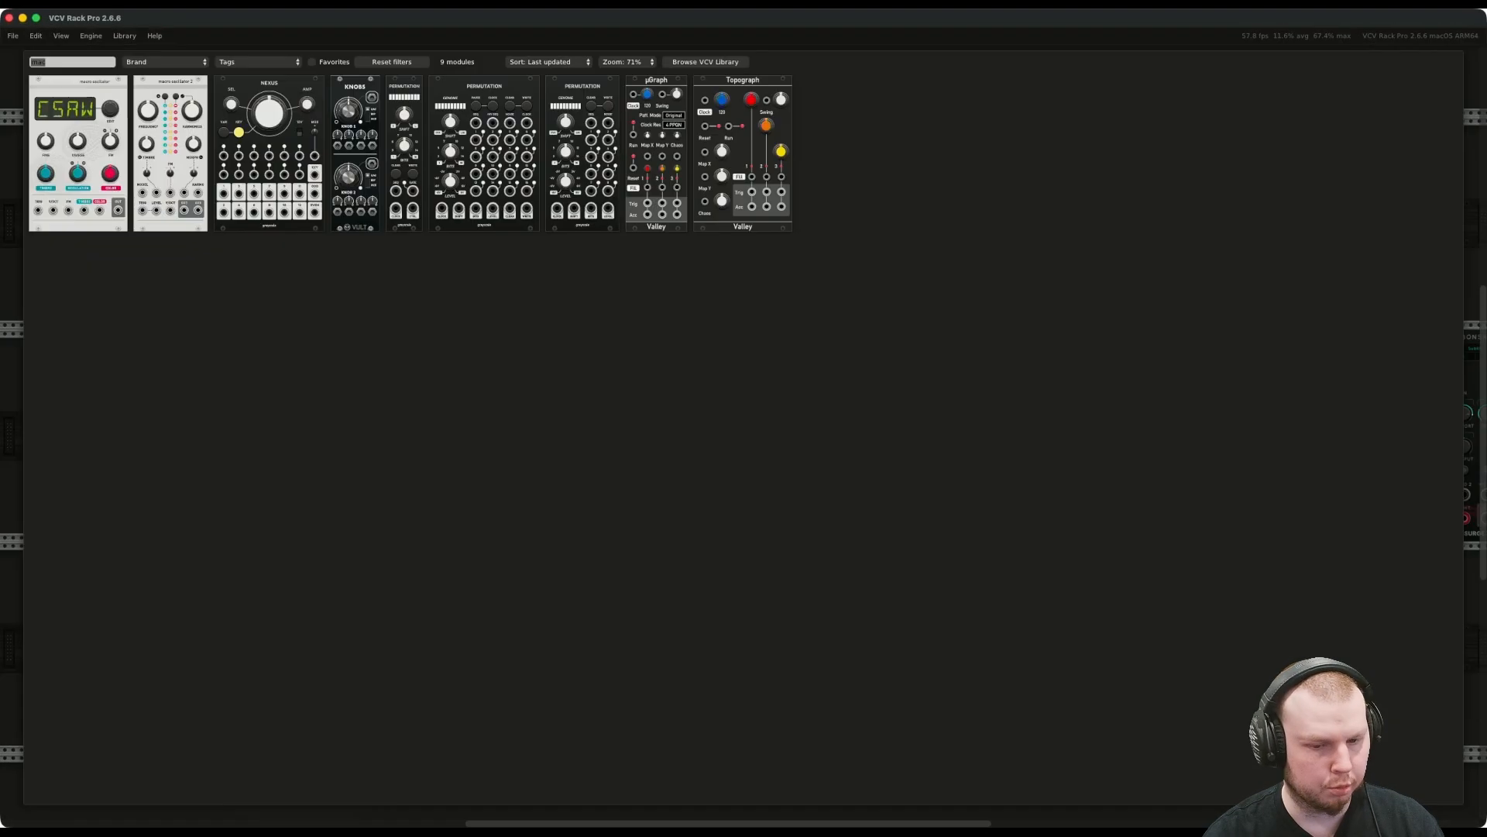
type("lfo")
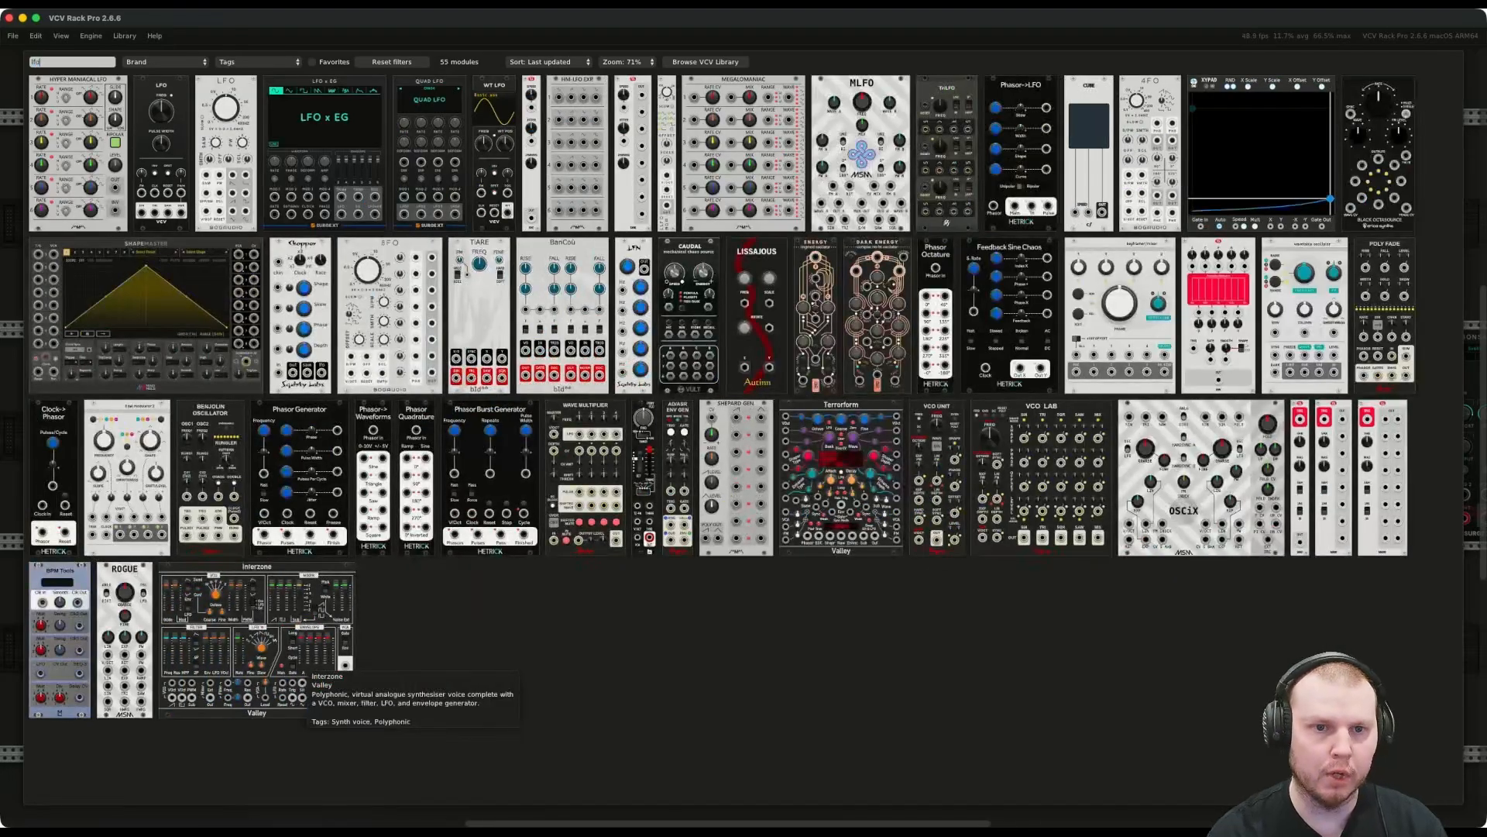
left_click(226, 217)
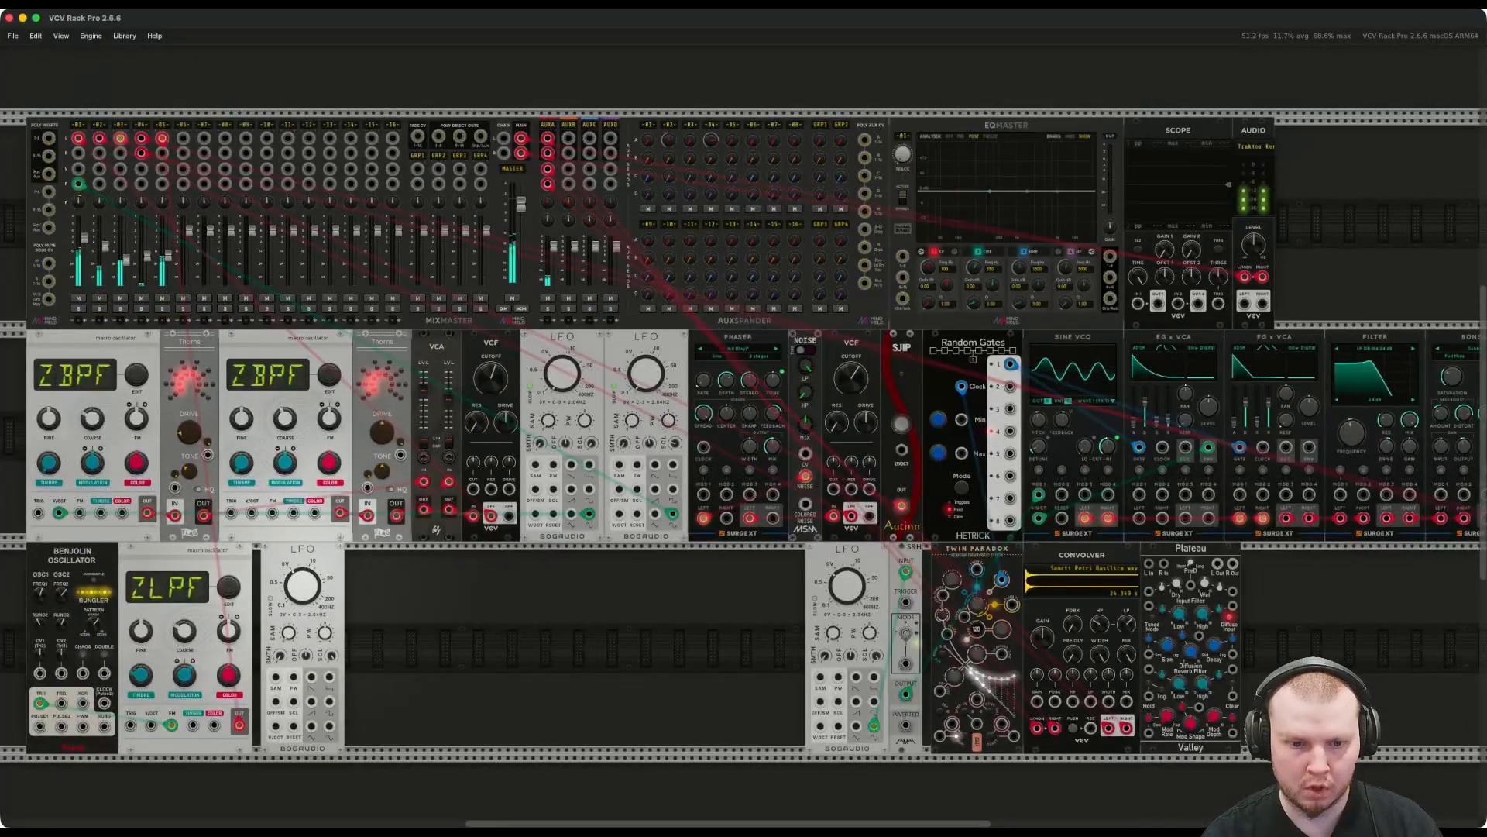
right_click(324, 582)
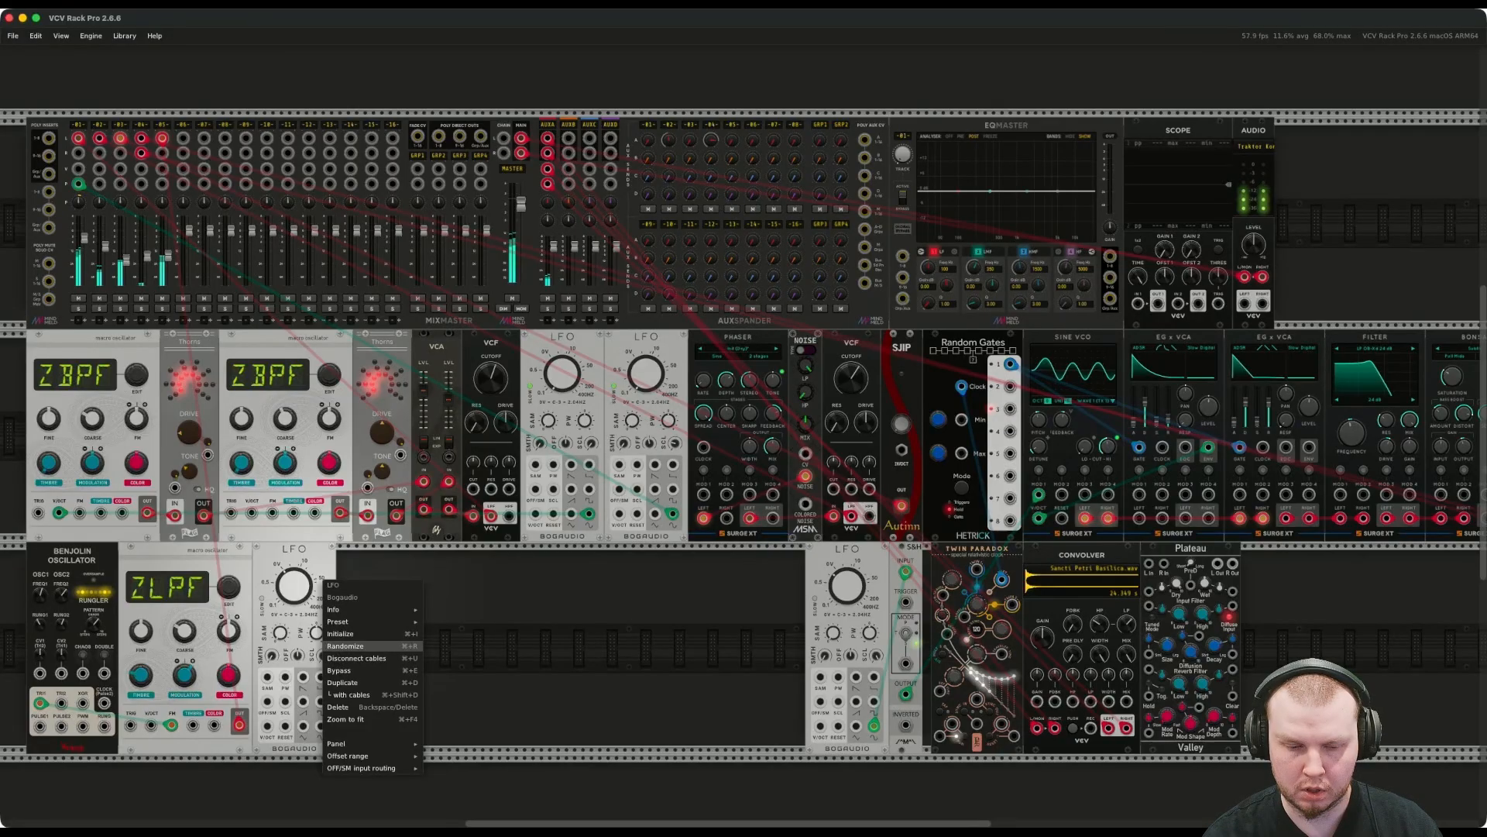
left_click(341, 682)
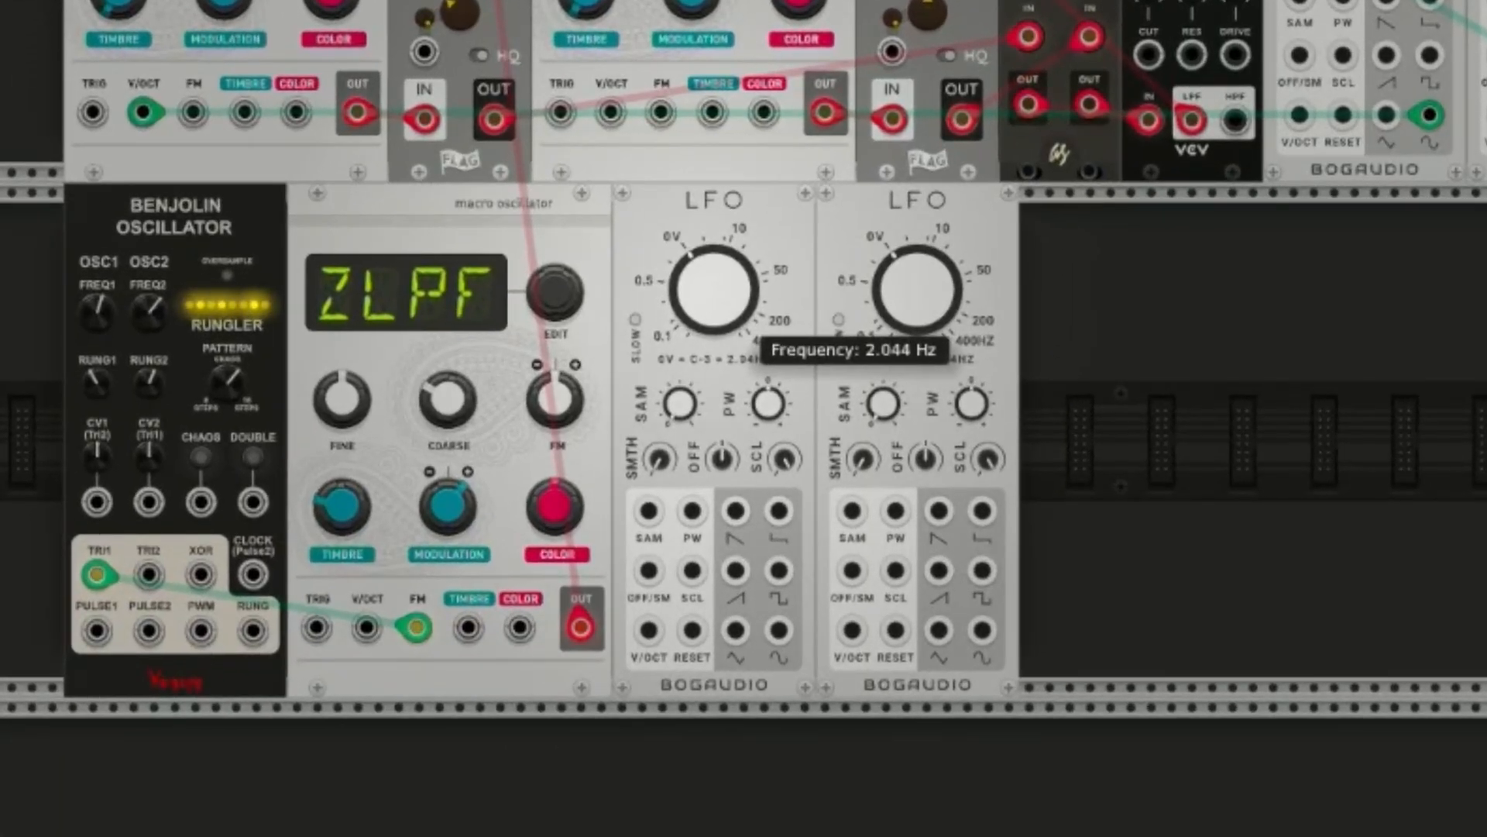
Lower the first new LFO's frequency and patch its Sine output to the ZLPF oscillator's Timbre input with a modulation cable.
left_click_drag(295, 586, 294, 587)
left_click_drag(713, 291, 713, 338)
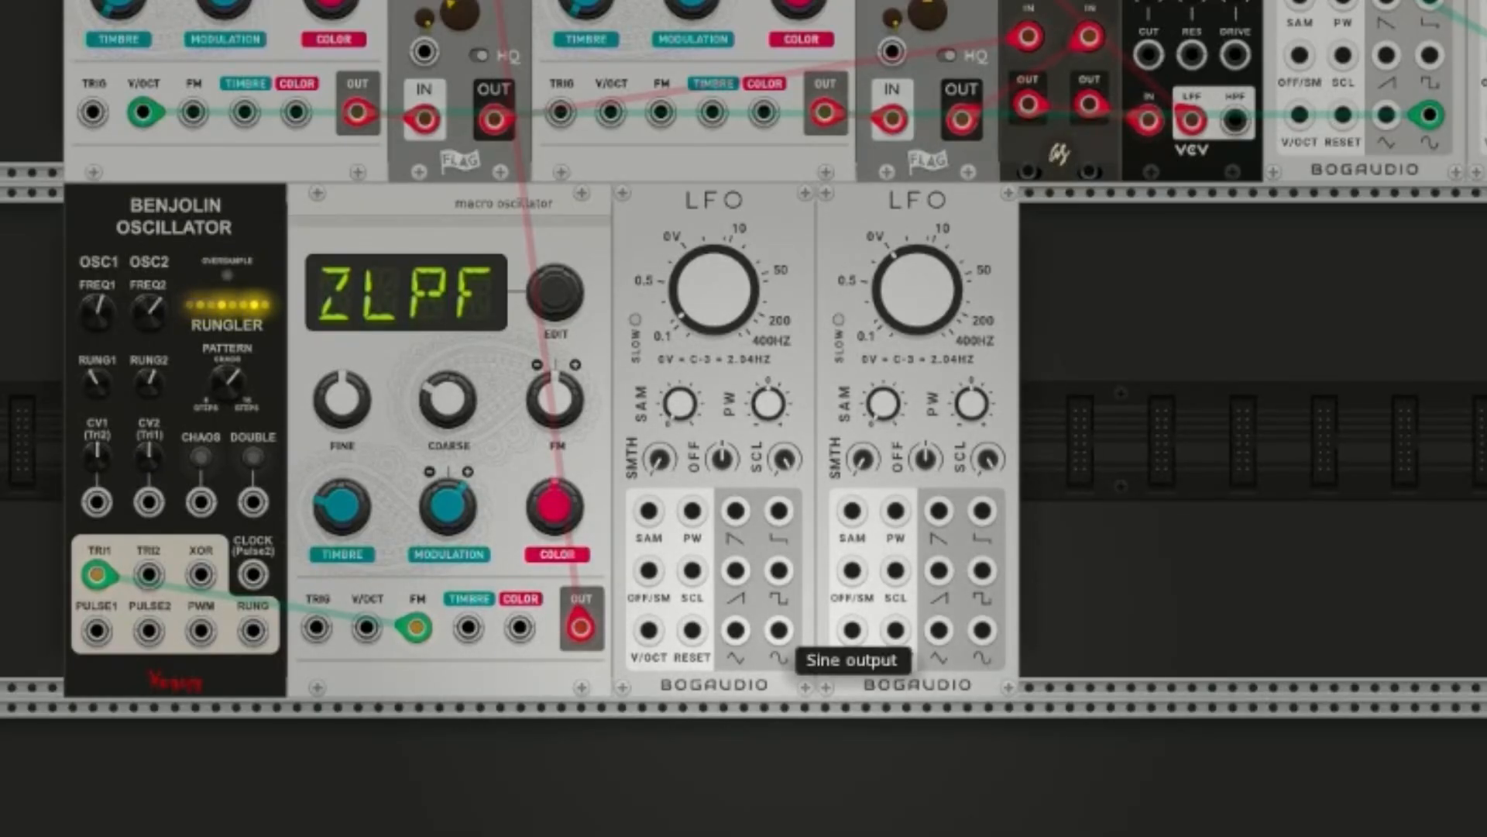
right_click(778, 630)
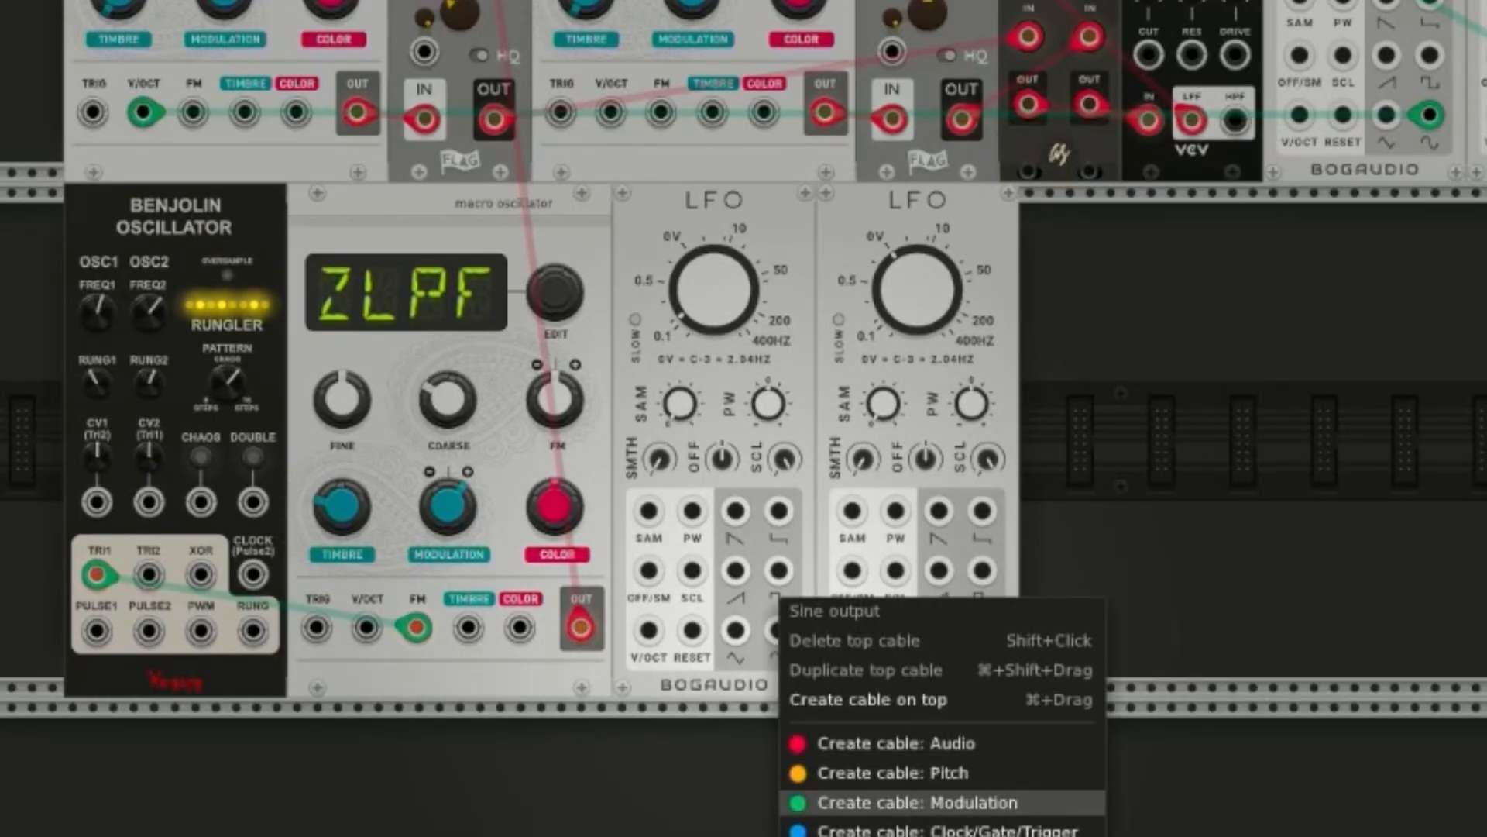
left_click(918, 802)
left_click(468, 628)
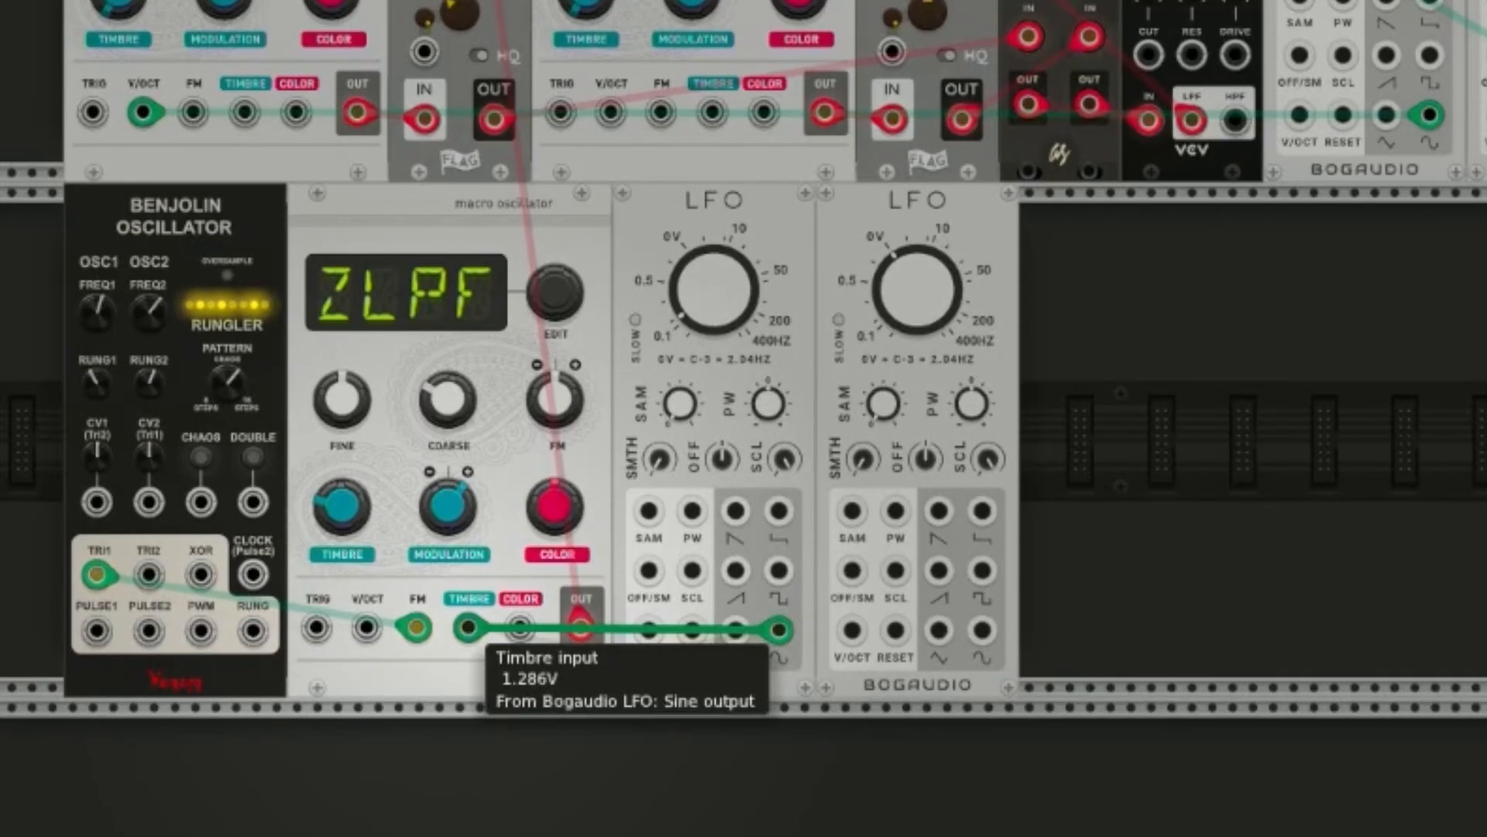
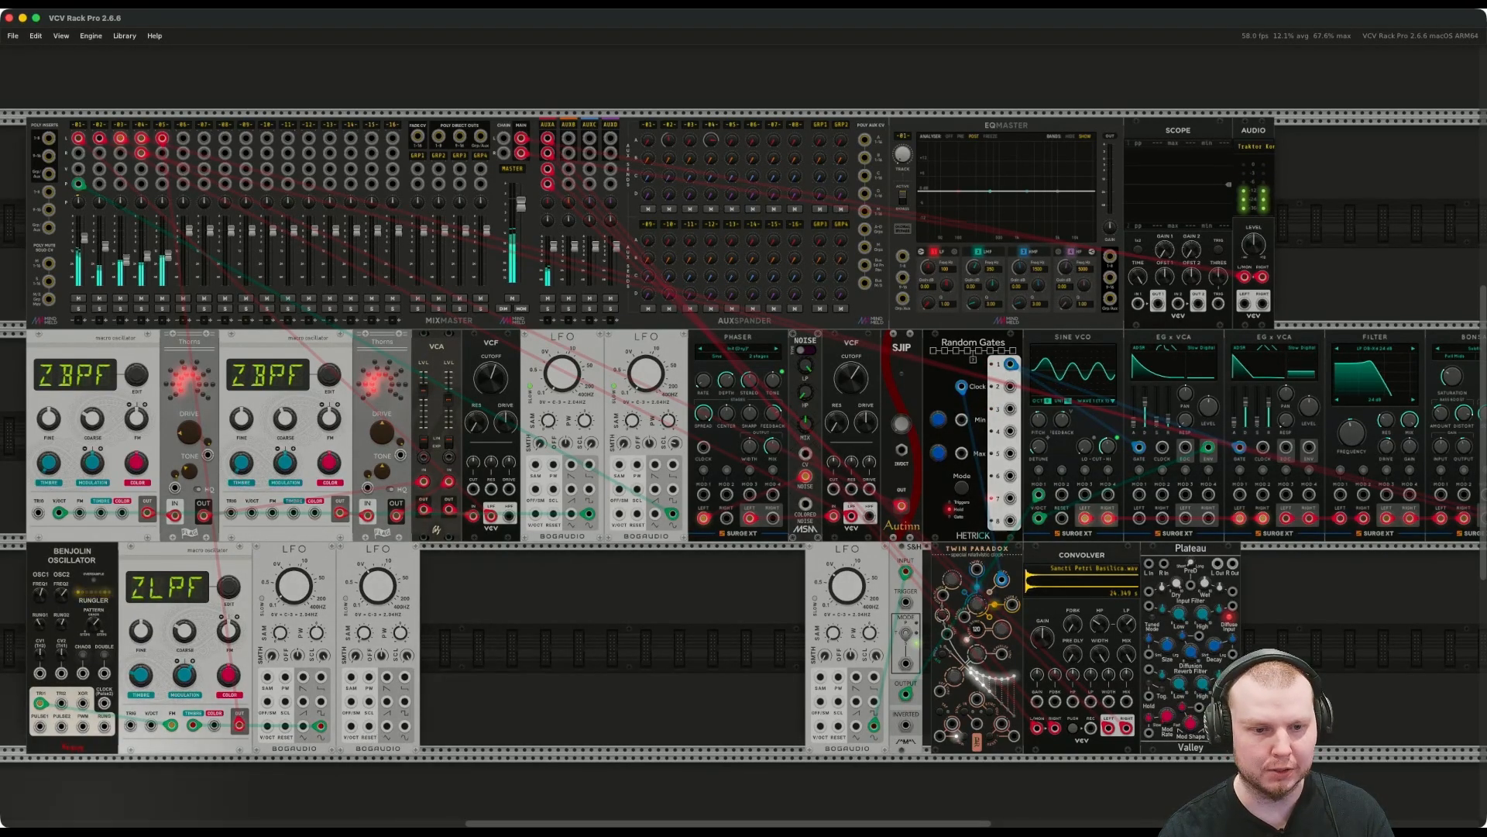
Slow the second new LFO, patch its Sine output to the upper VCA's CH 1 Gain CV input as modulation, and reduce its Scale.
mouse_move(391, 601)
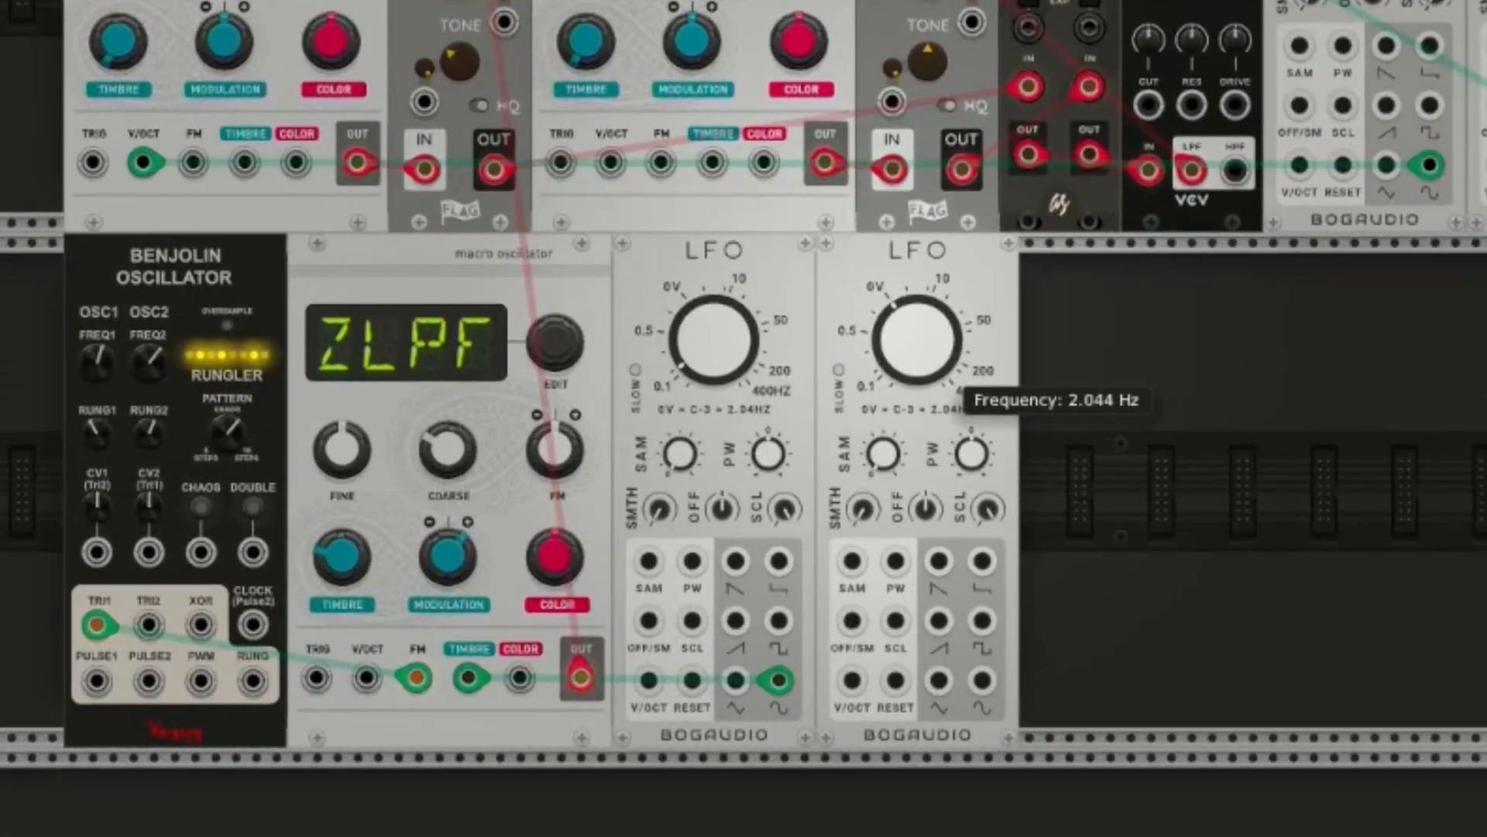
left_click_drag(395, 606, 395, 613)
left_click_drag(916, 338, 916, 367)
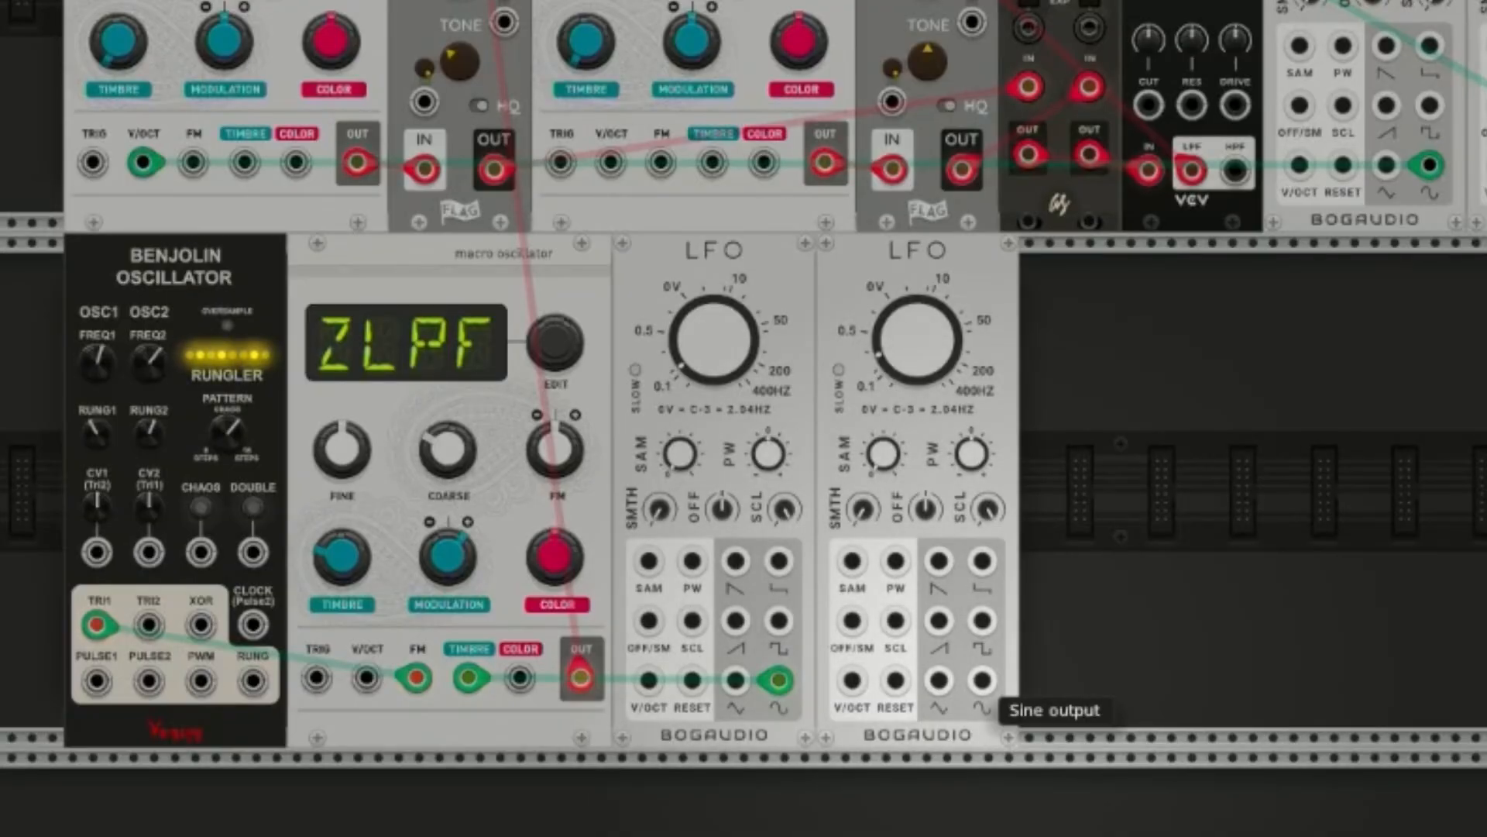
right_click(981, 681)
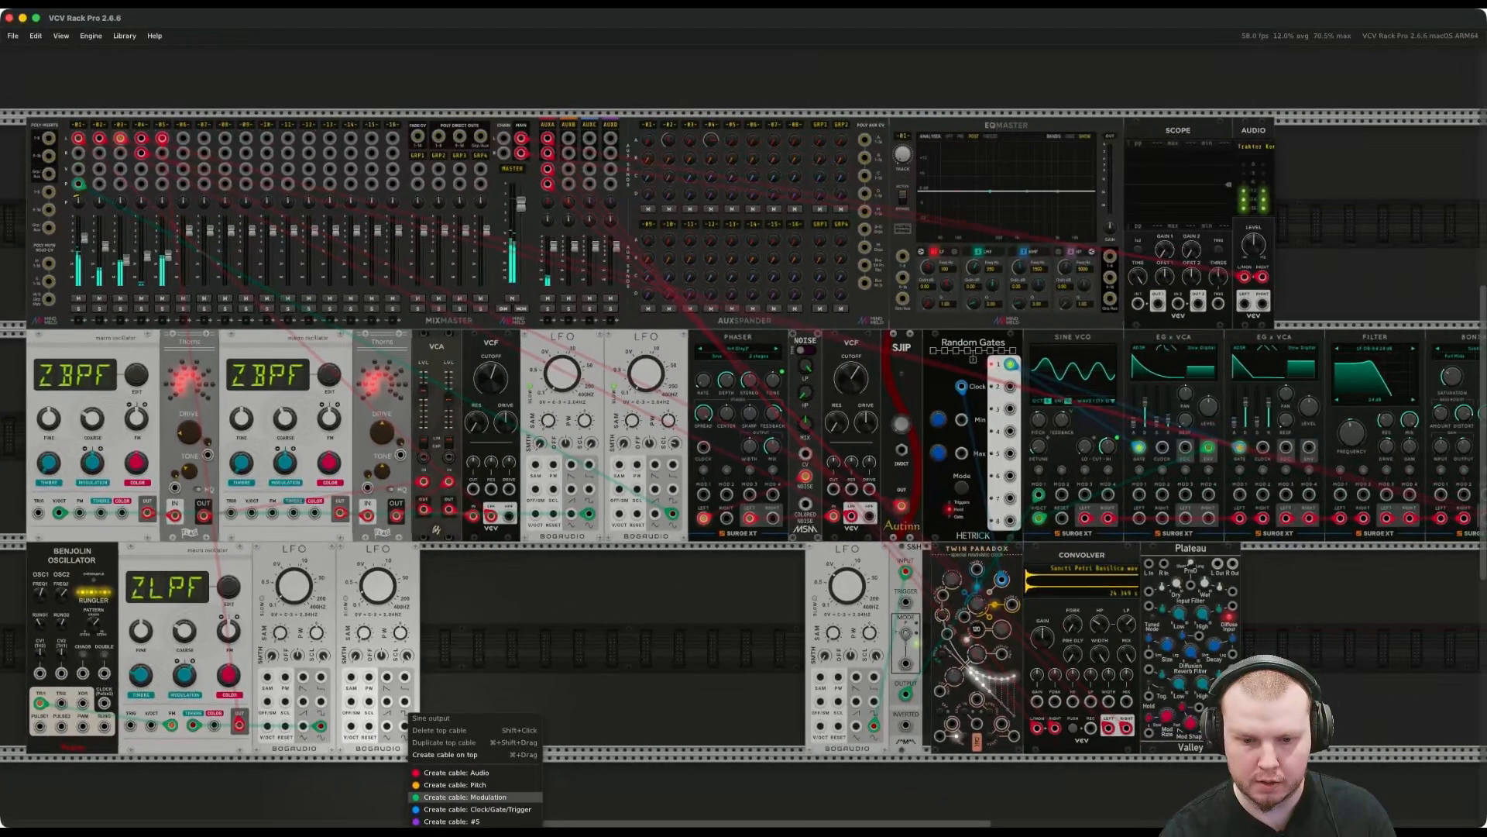
left_click(864, 829)
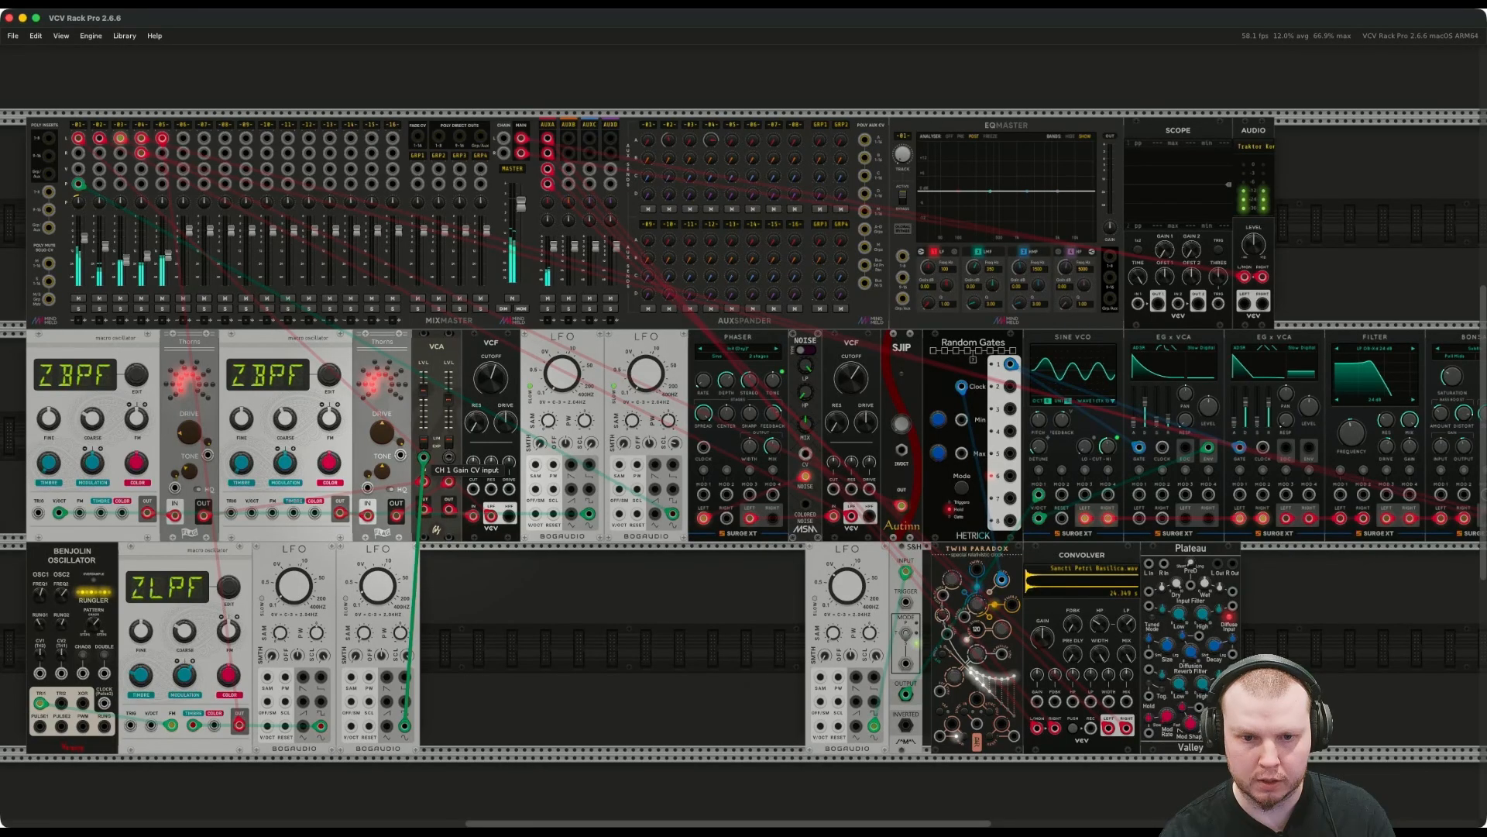
left_click(423, 459)
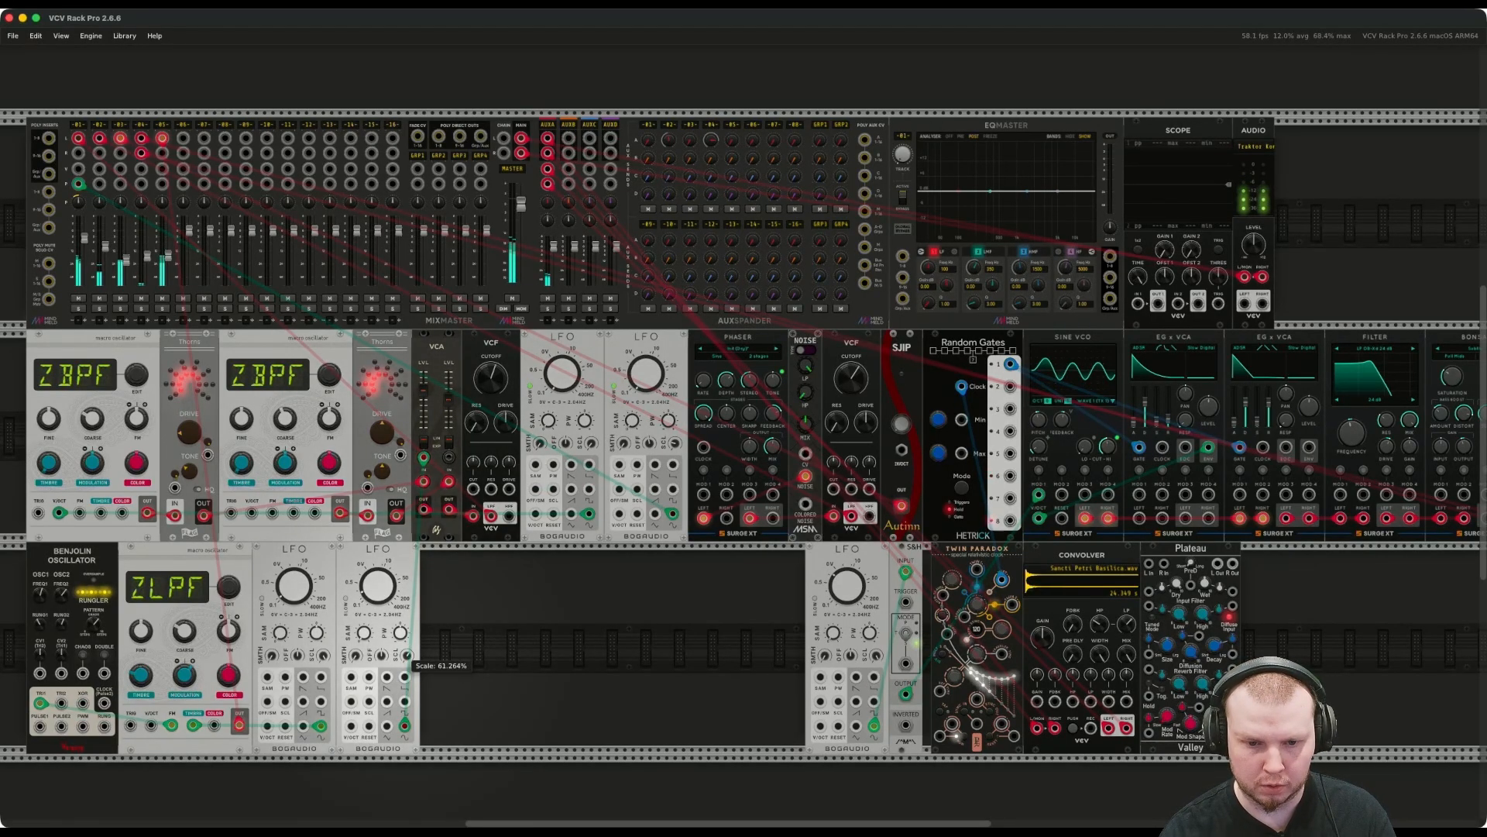
left_click_drag(406, 655, 406, 664)
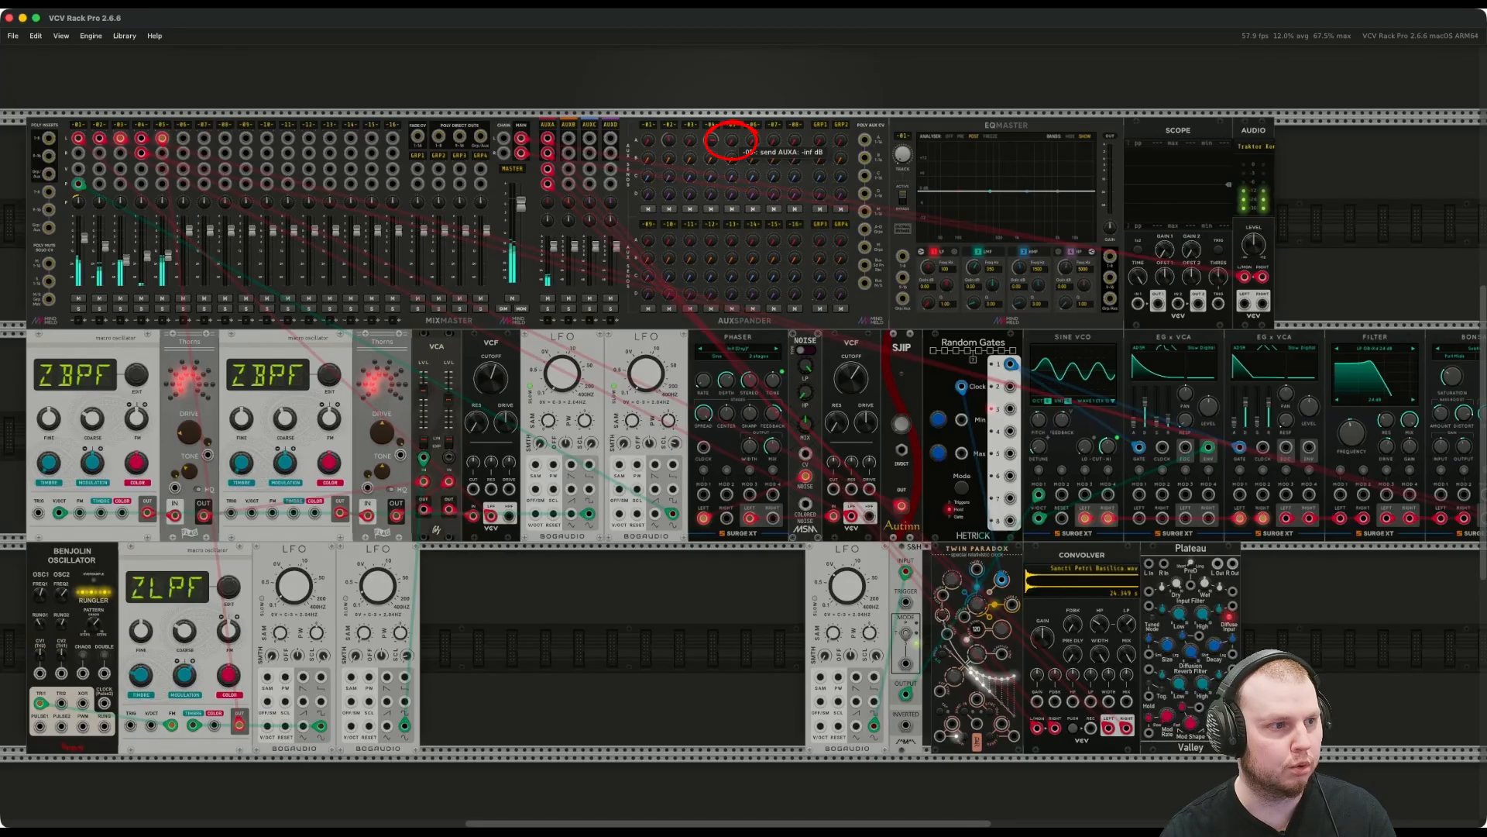
Raise mixer channel 5's AUX A send on the AuxSpander.
left_click_drag(732, 140, 725, 139)
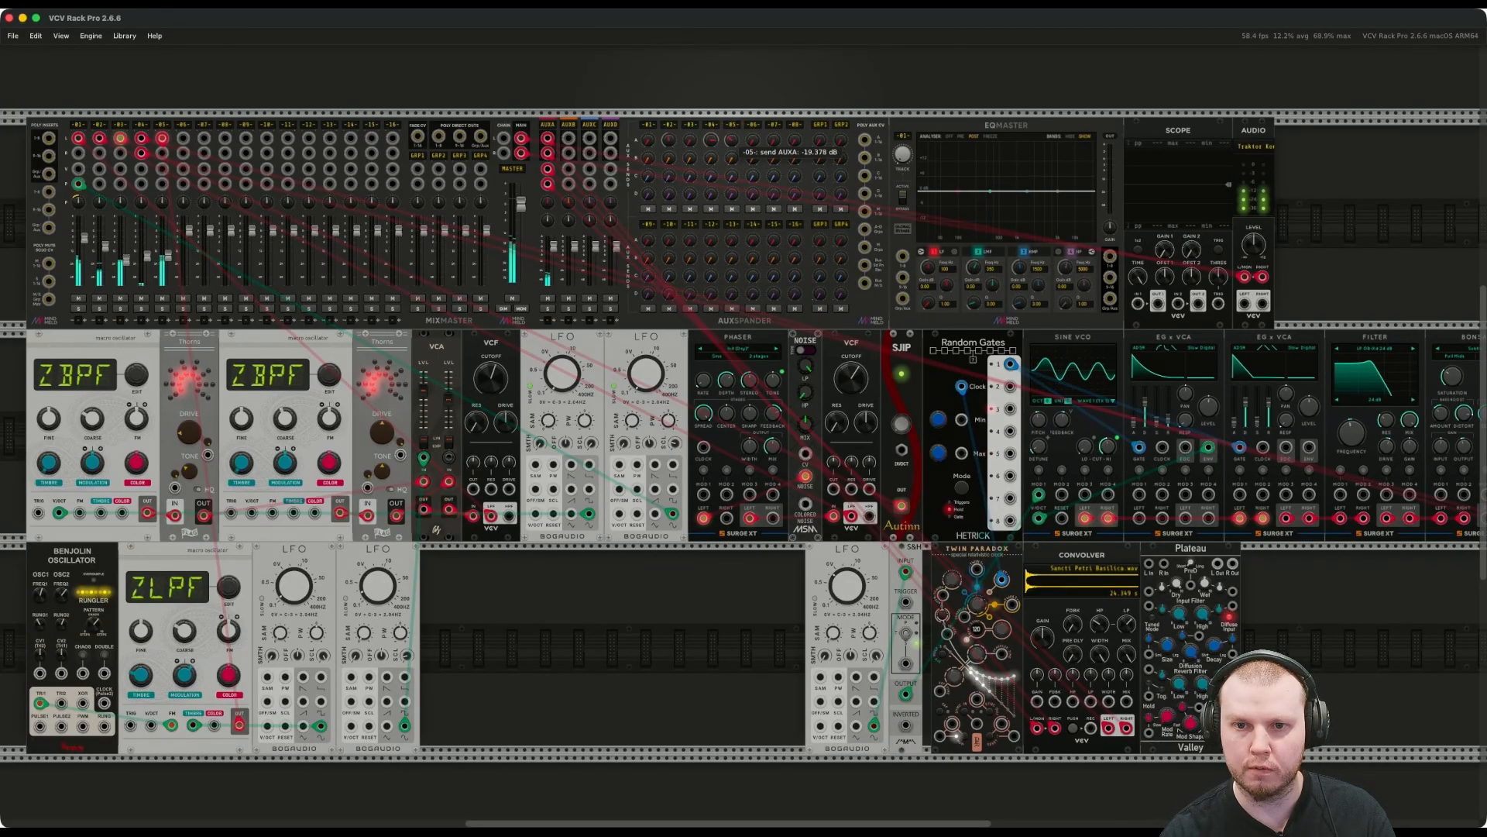
left_click_drag(731, 140, 731, 138)
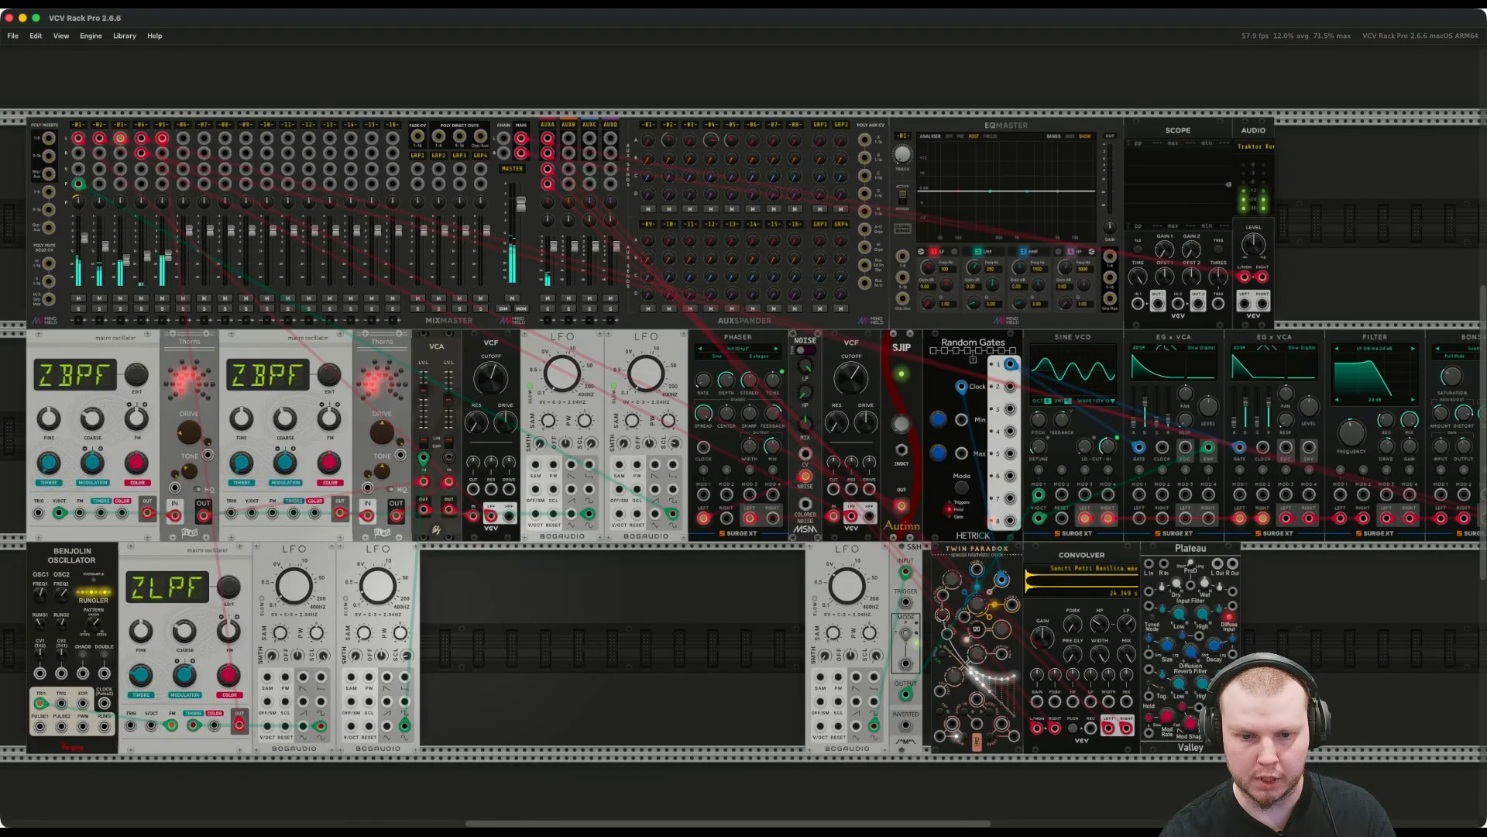
Add Dark Energy and TriLFO modules after the LFO pair, lowering the TriLFO's CH 2 frequency to about 0.14 Hz and its CH 3 frequency.
key("Return")
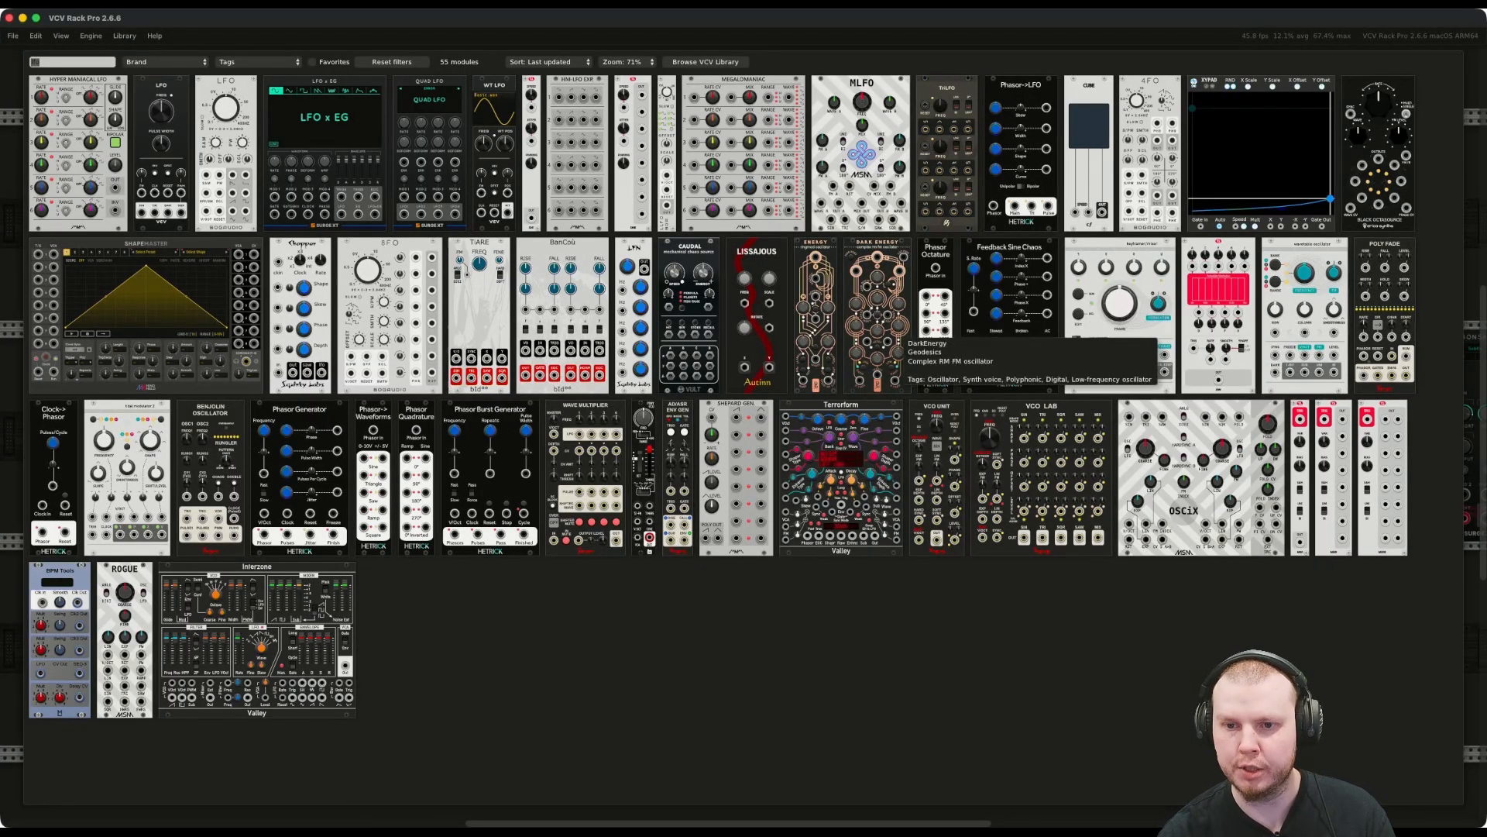
left_click(875, 317)
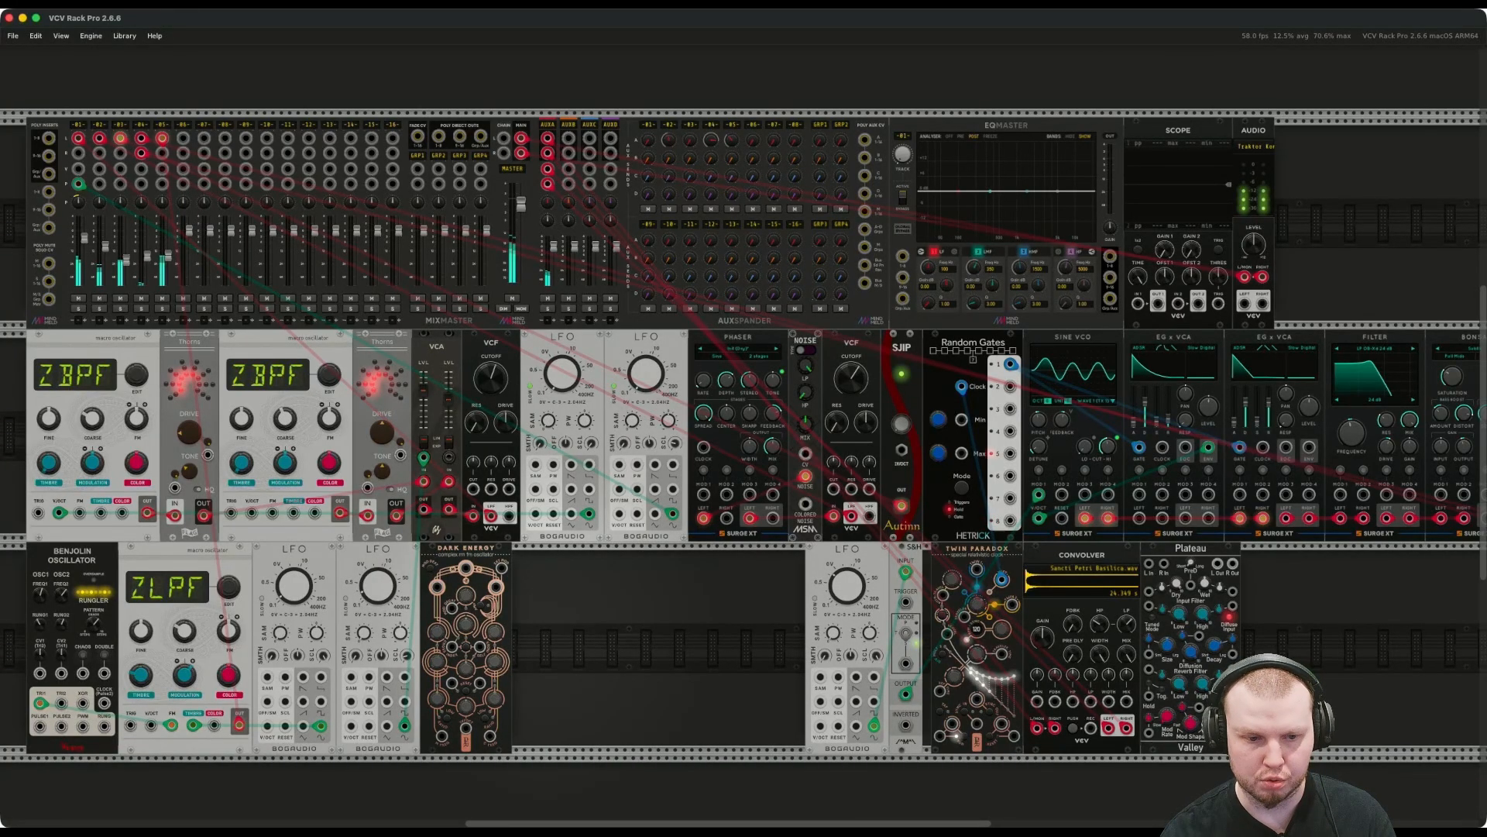
key("Return")
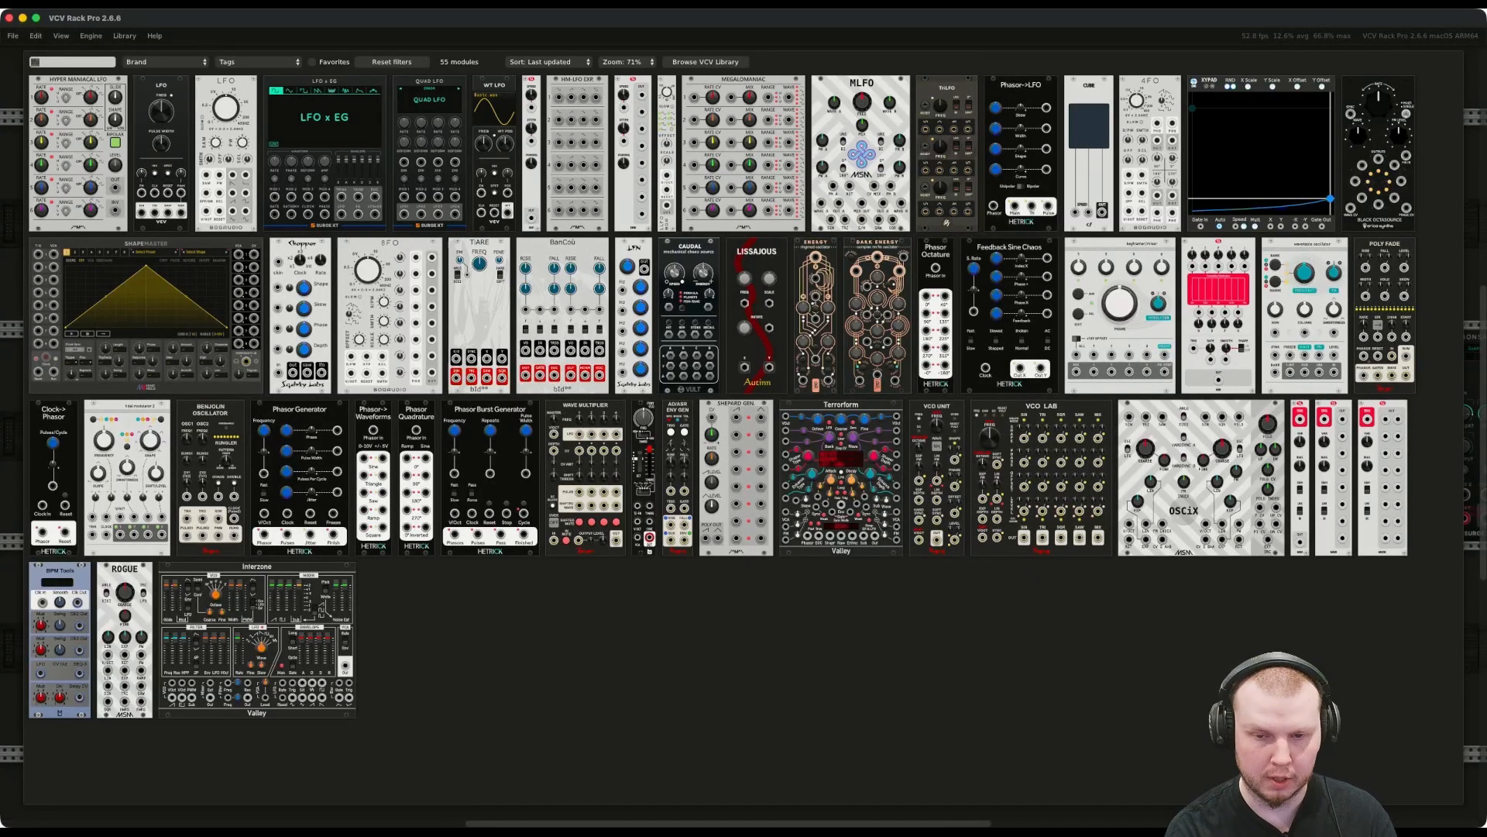
type("trig")
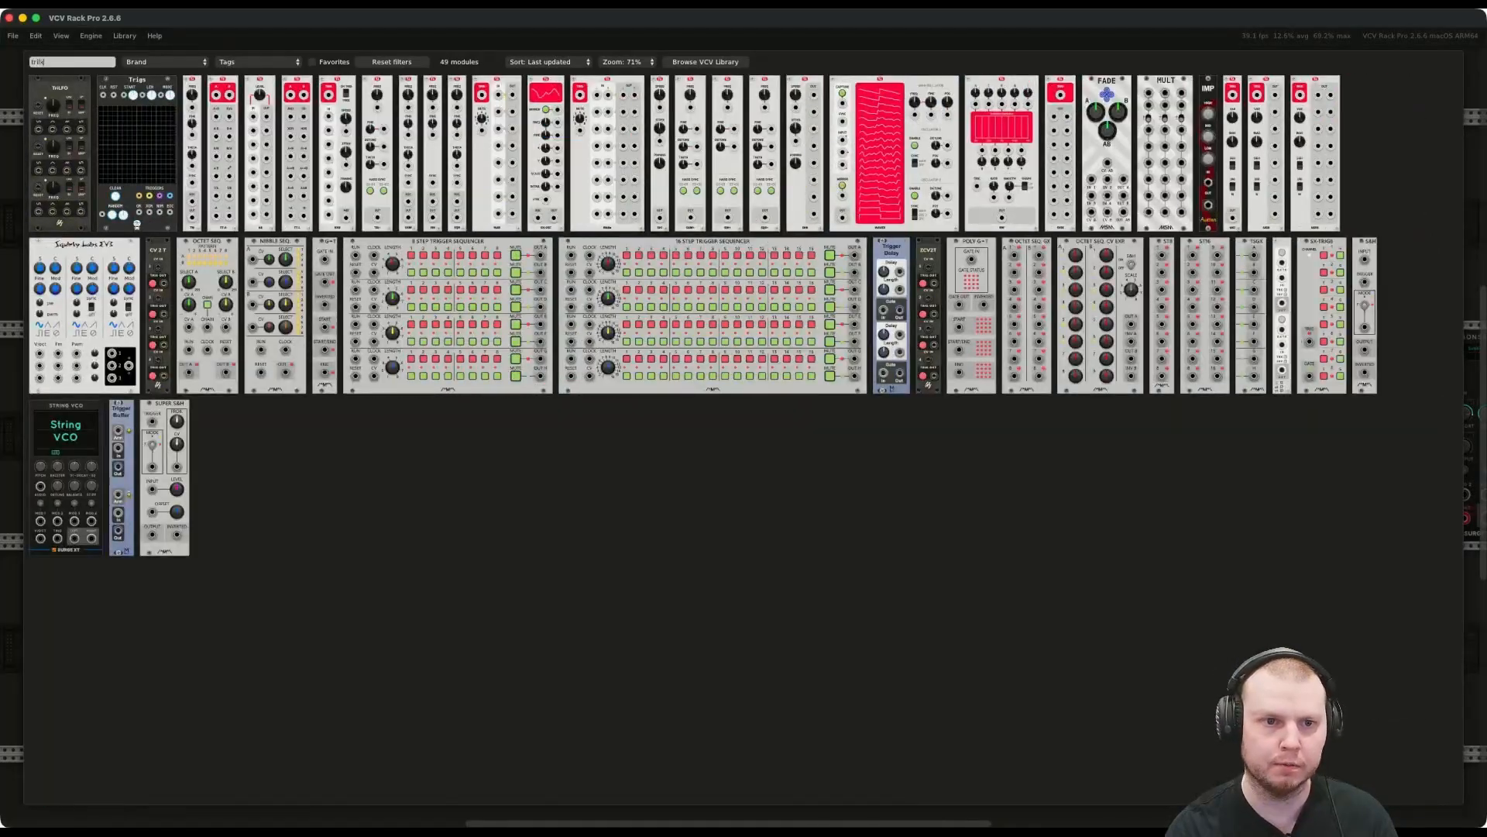
left_click(51, 109)
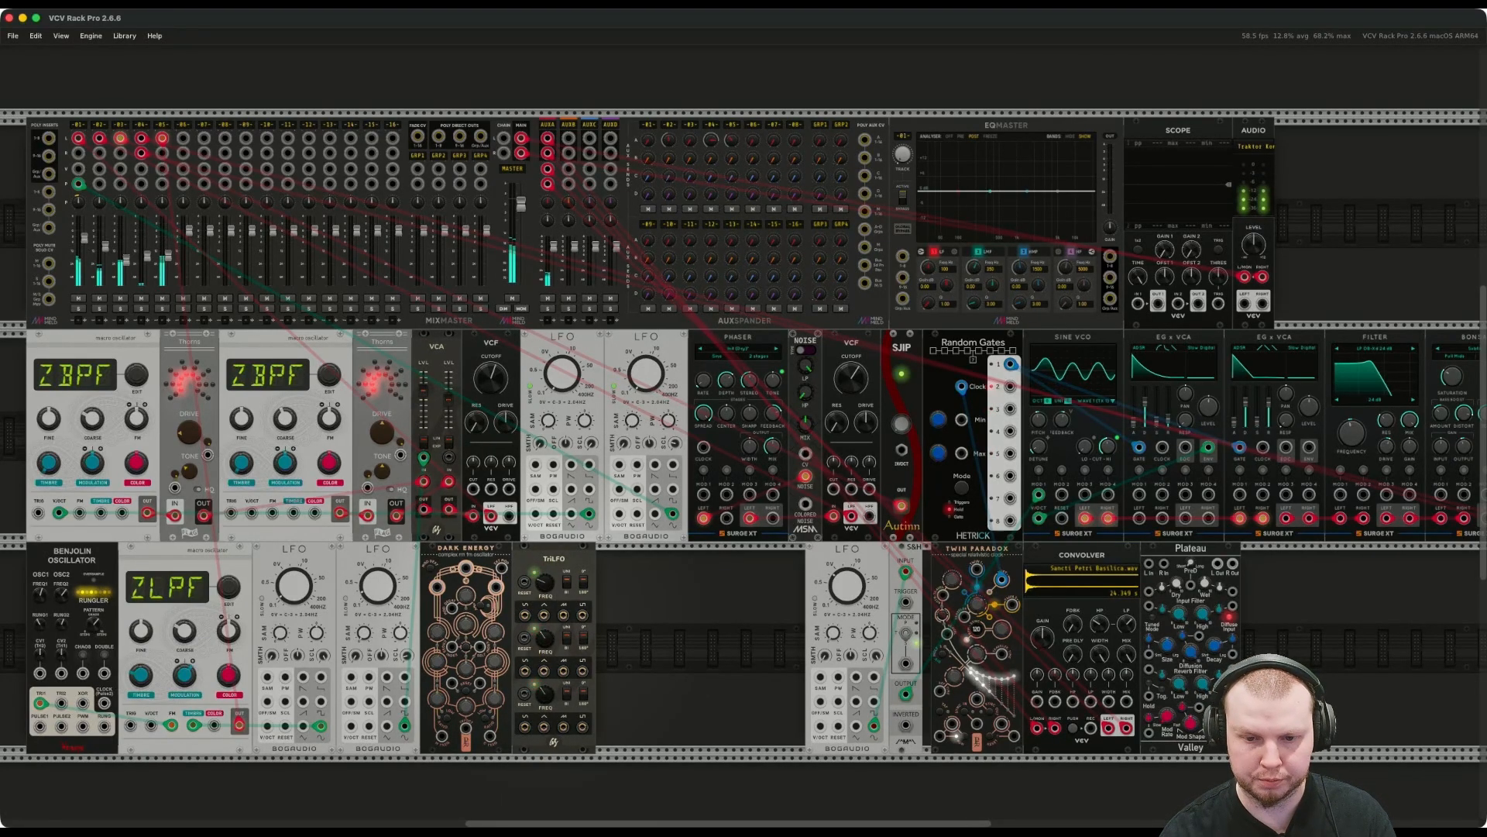
left_click_drag(544, 637, 545, 642)
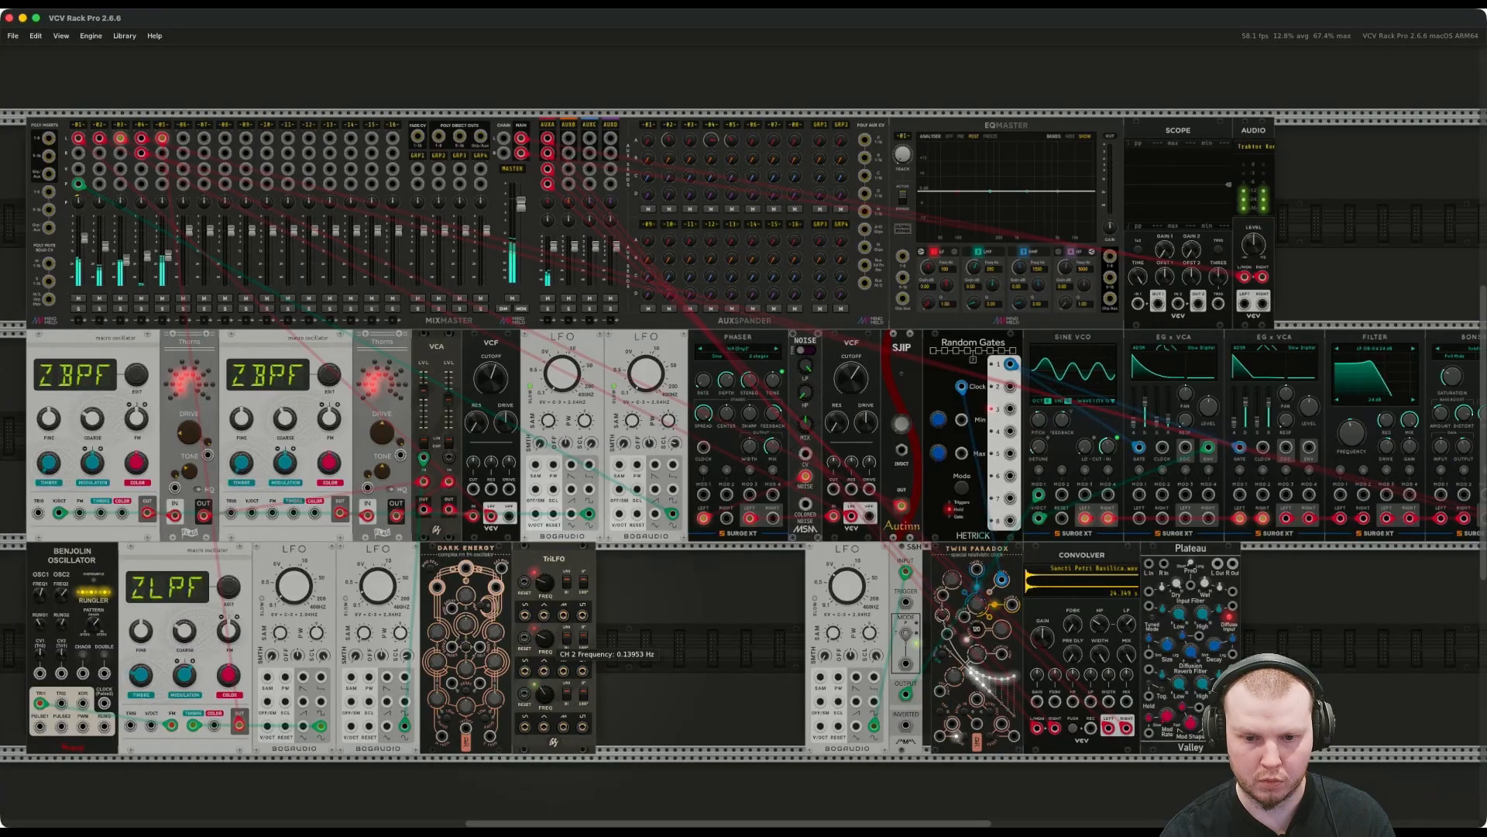
left_click_drag(544, 693, 544, 711)
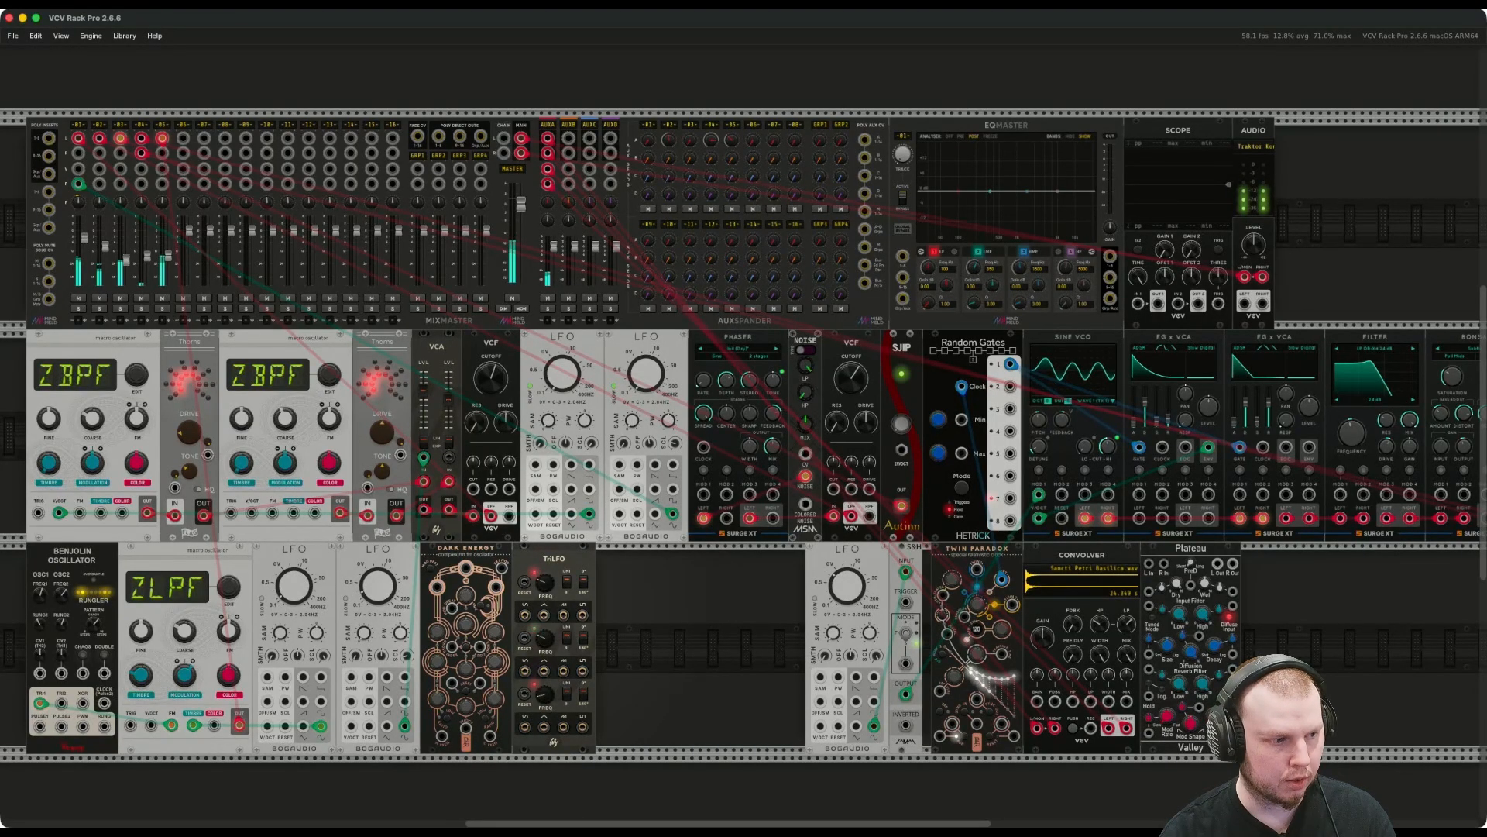
Add a VCA beside the TriLFO and patch Dark Energy's Energy output to its CH 1 input with an audio cable.
key("Return")
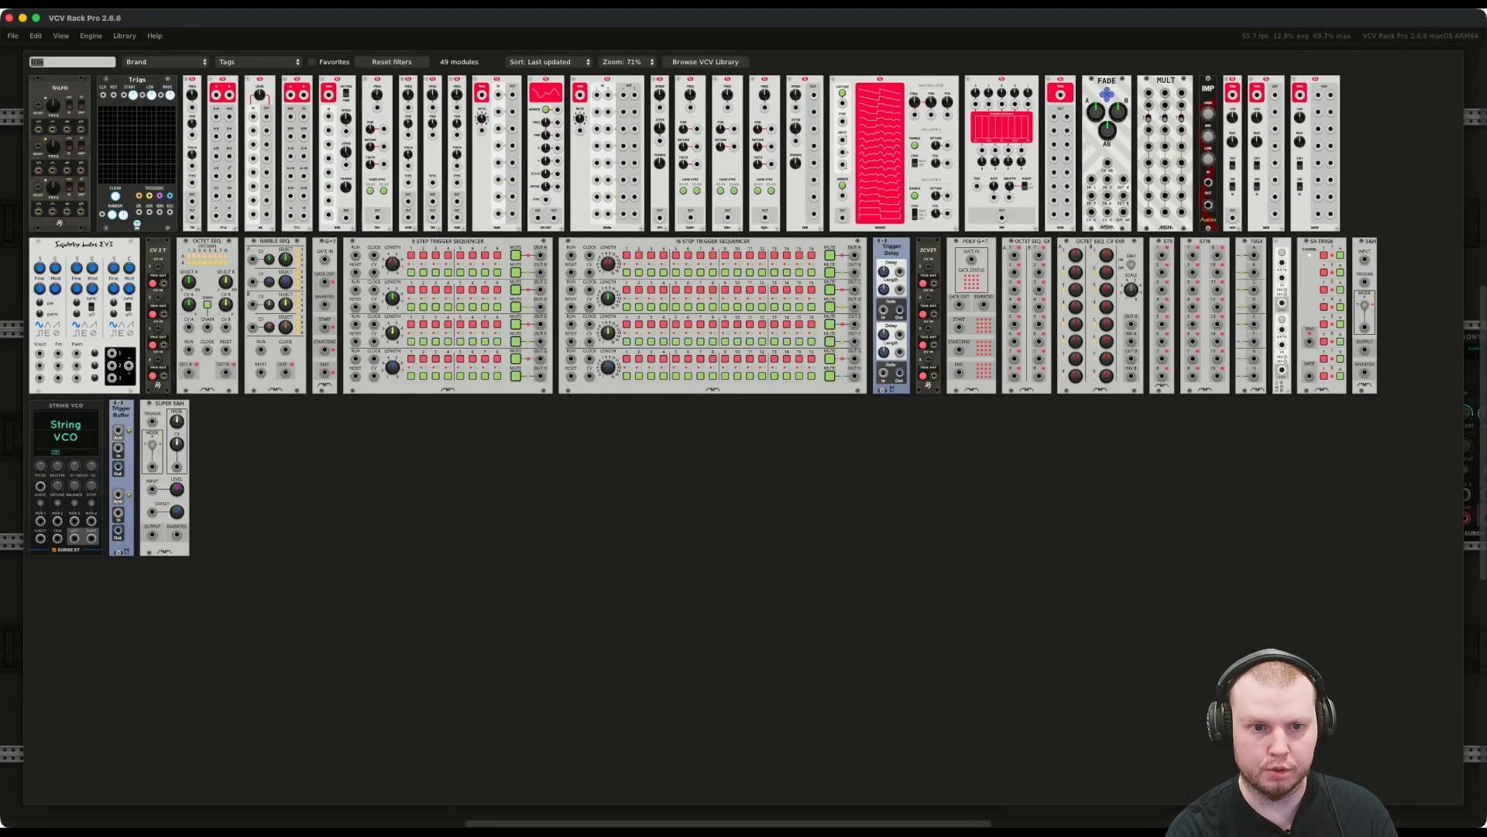
type("vca")
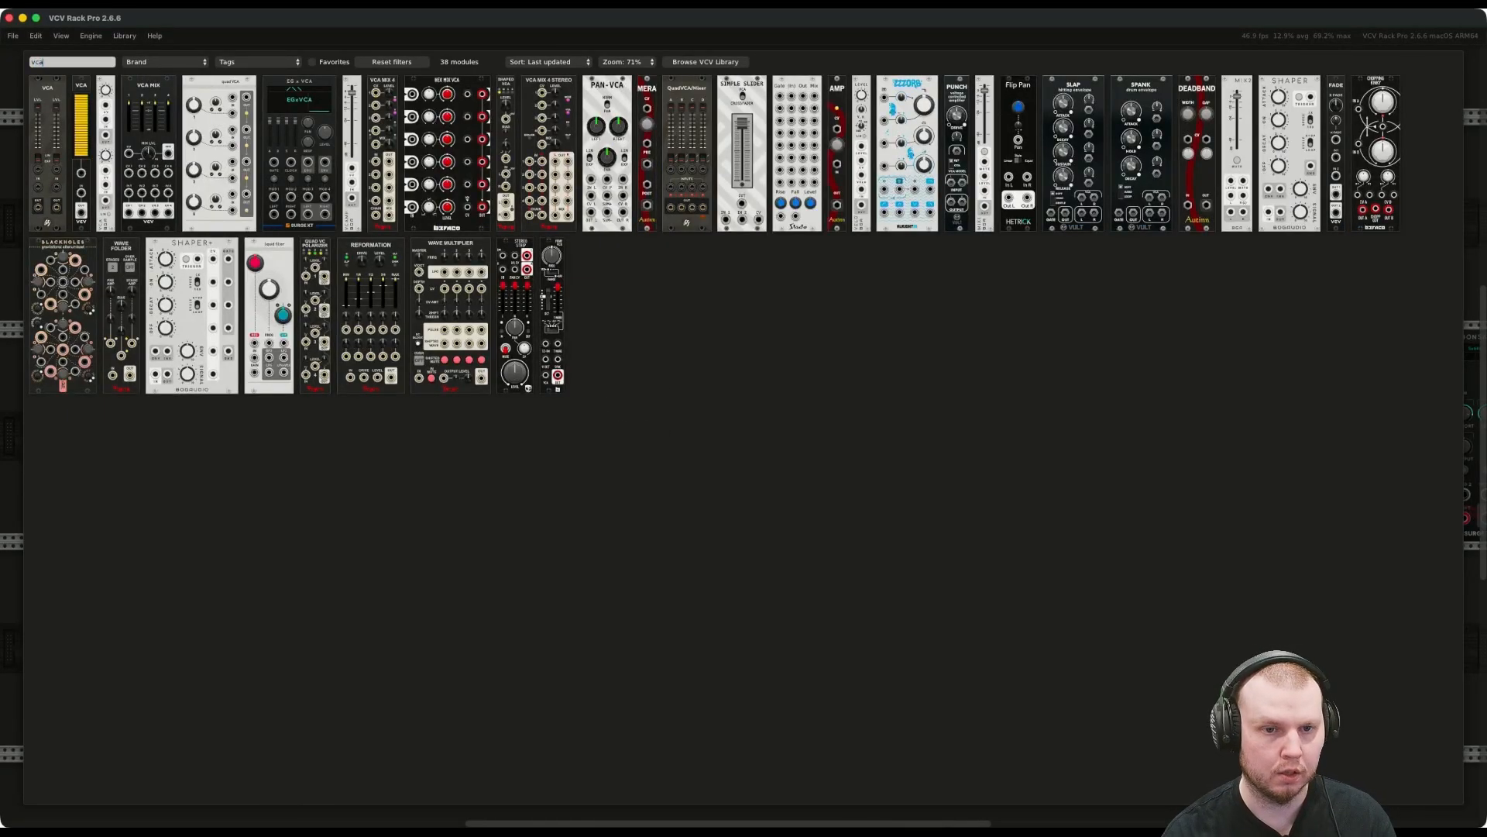
left_click(47, 186)
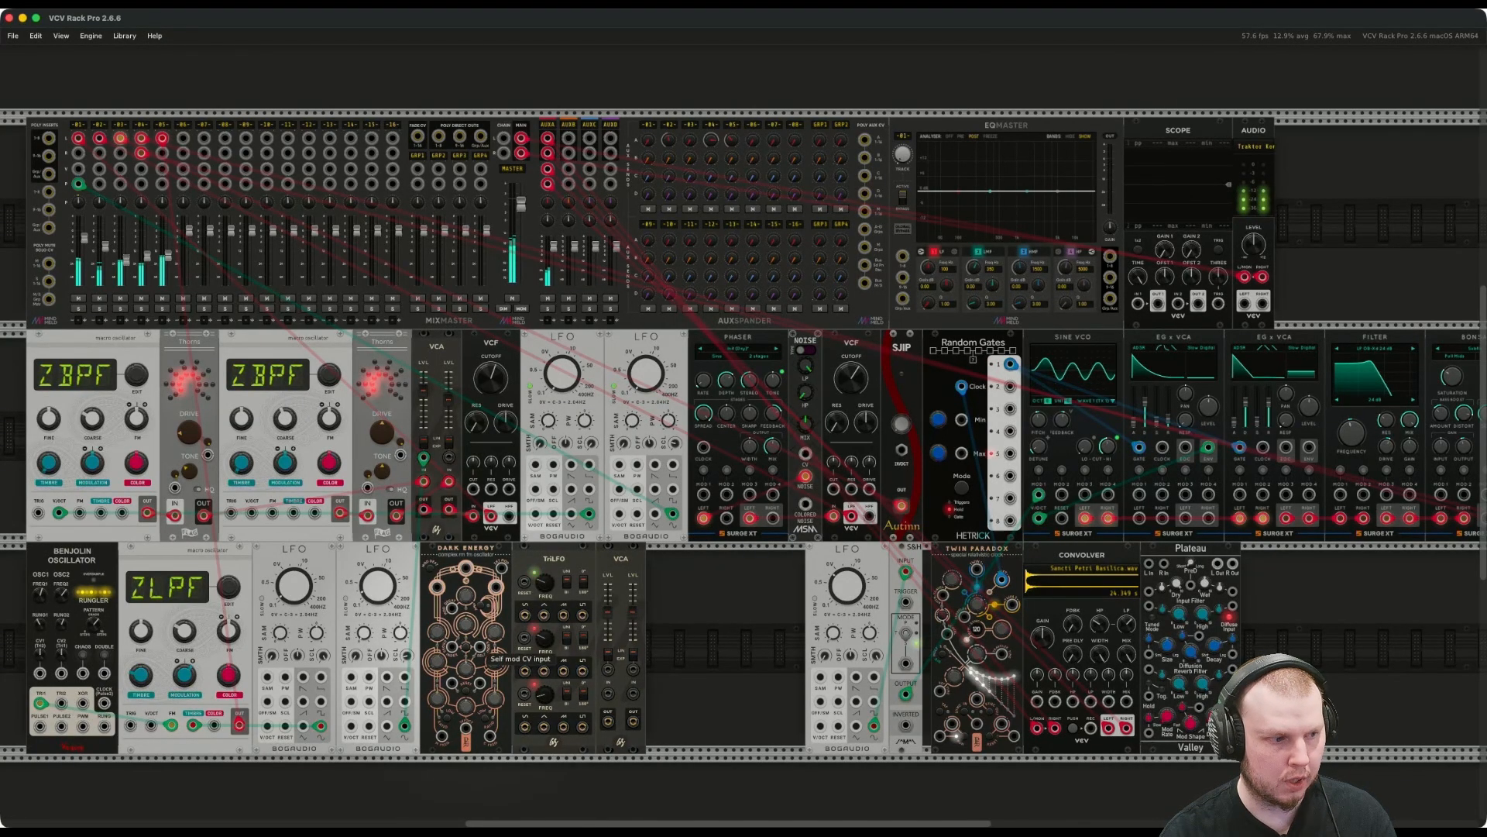
right_click(465, 569)
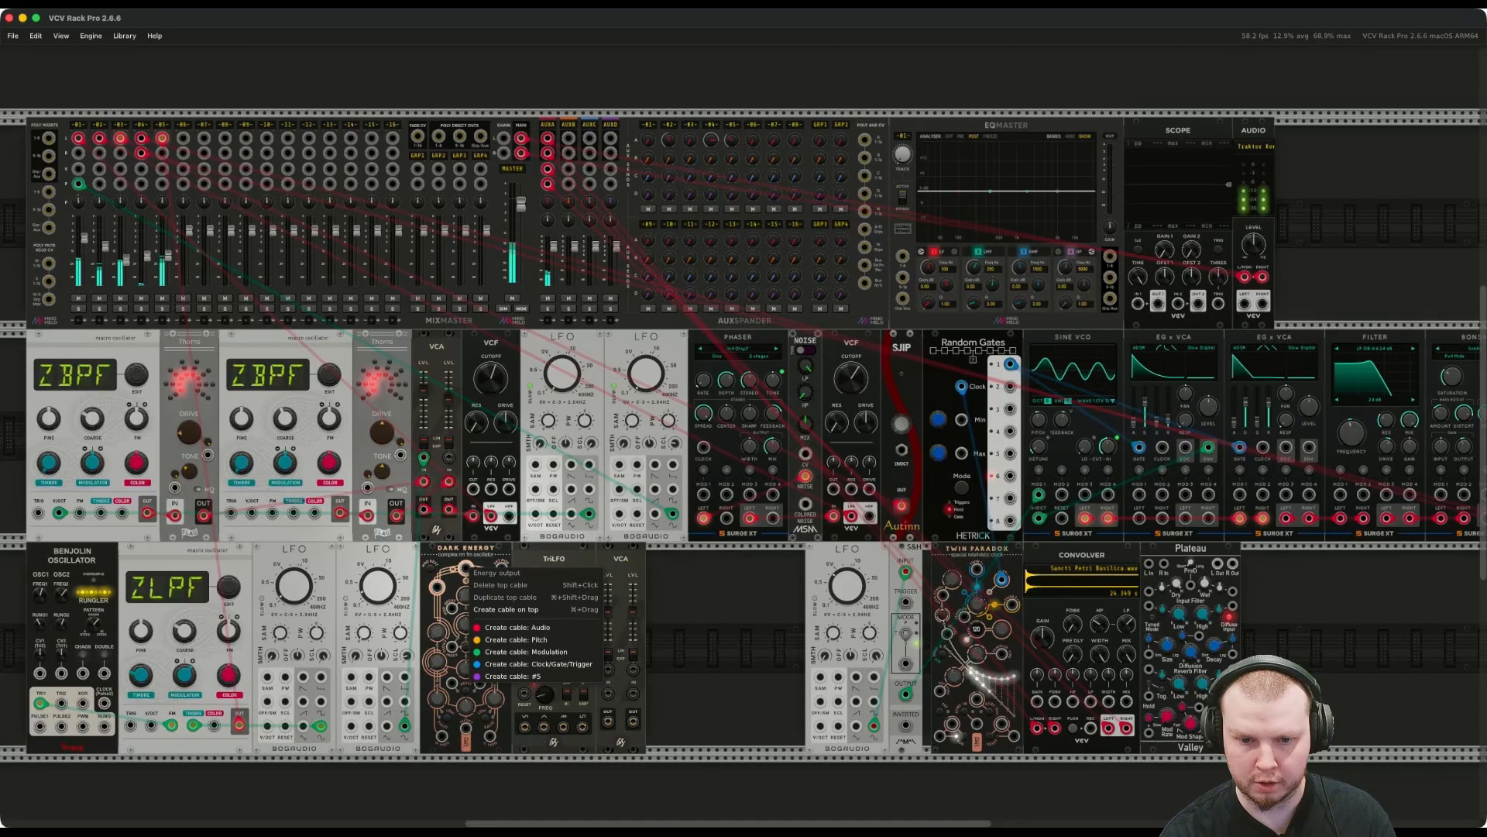
left_click(518, 627)
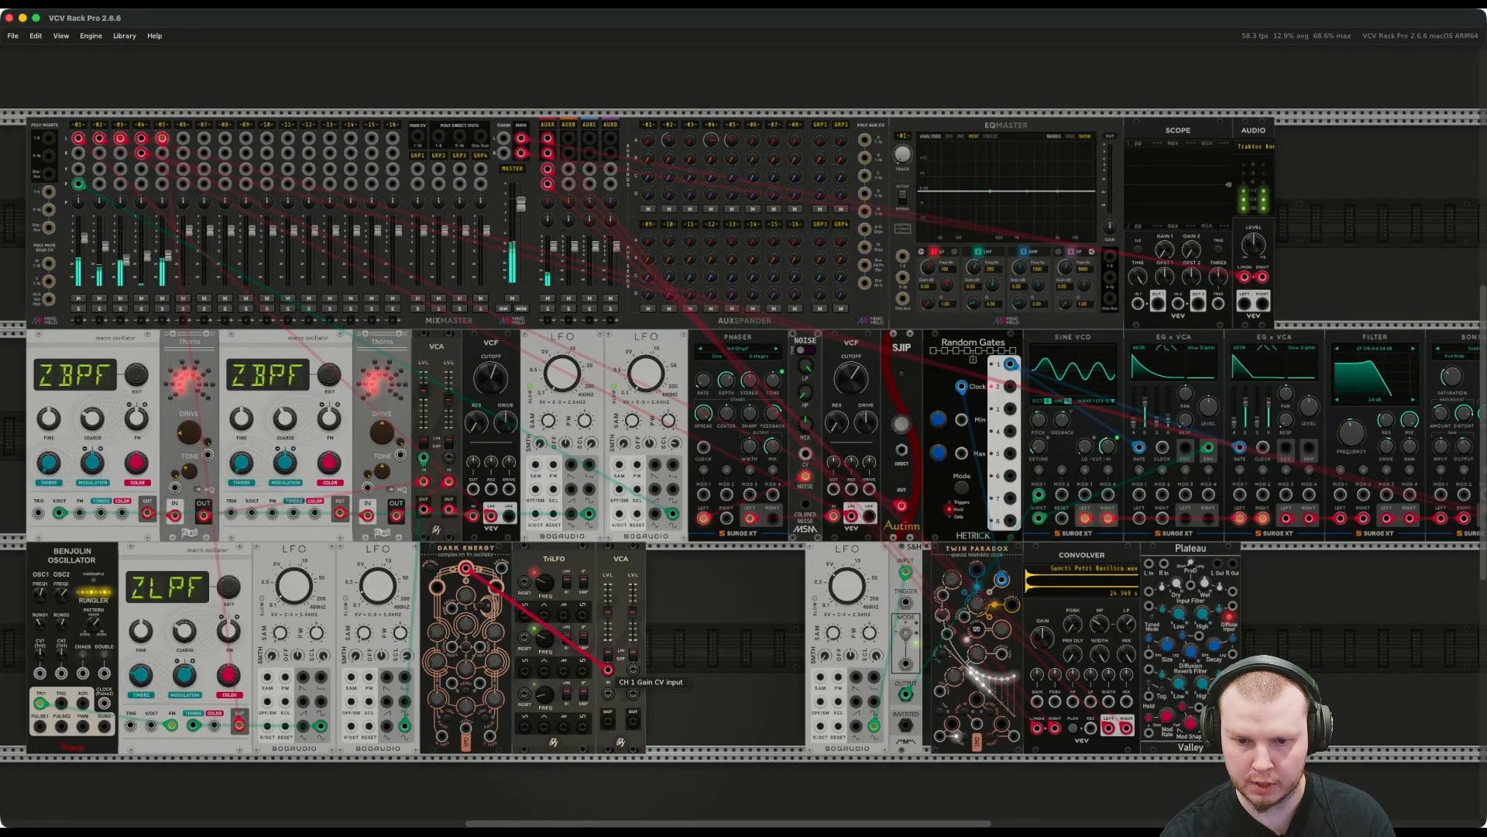
left_click_drag(609, 671, 609, 694)
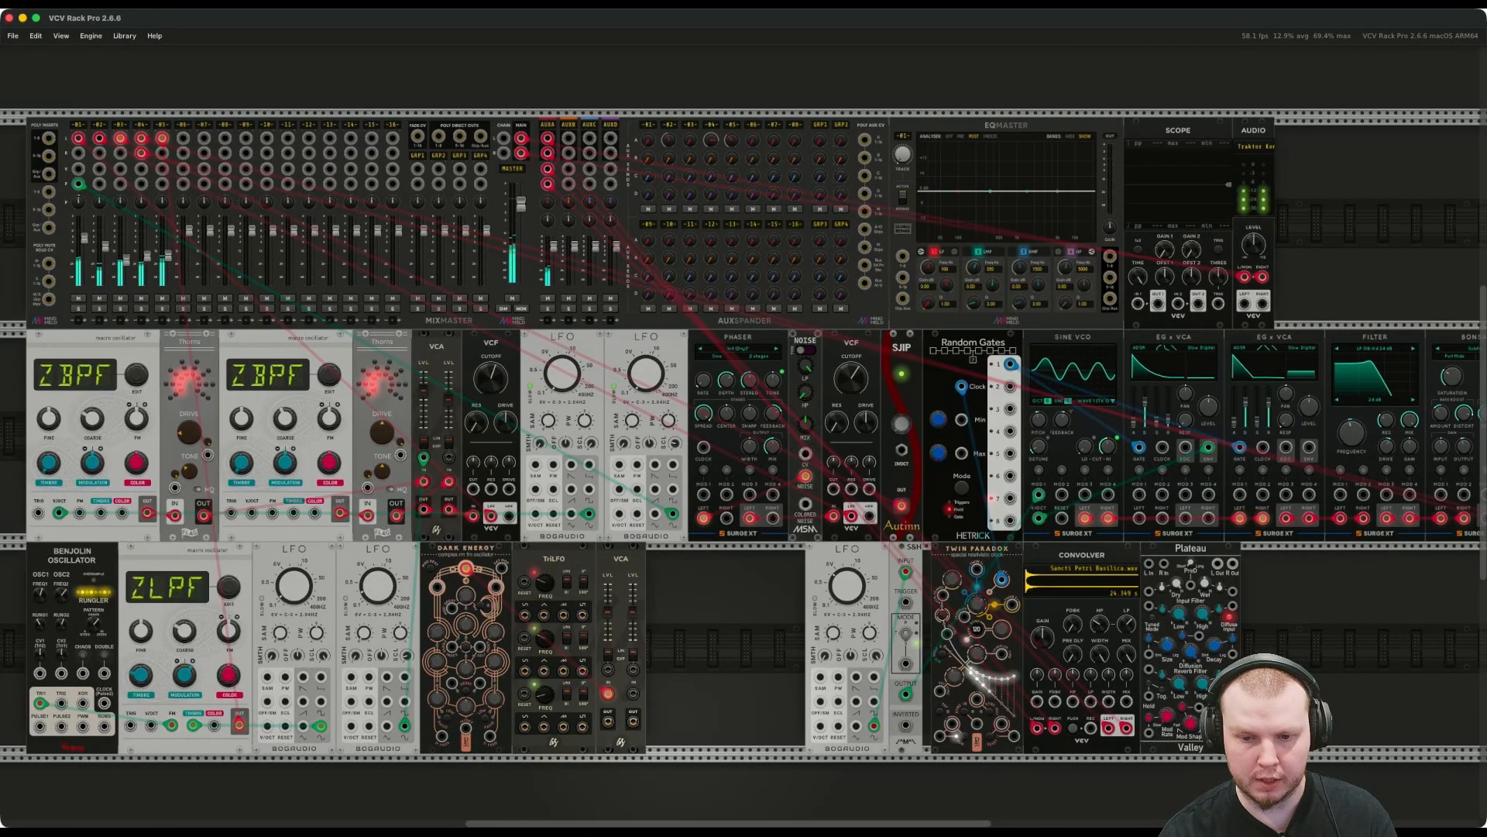
Add the Prince Of Perception delay looper beside the new VCA and adjust its Delay time.
key("Return")
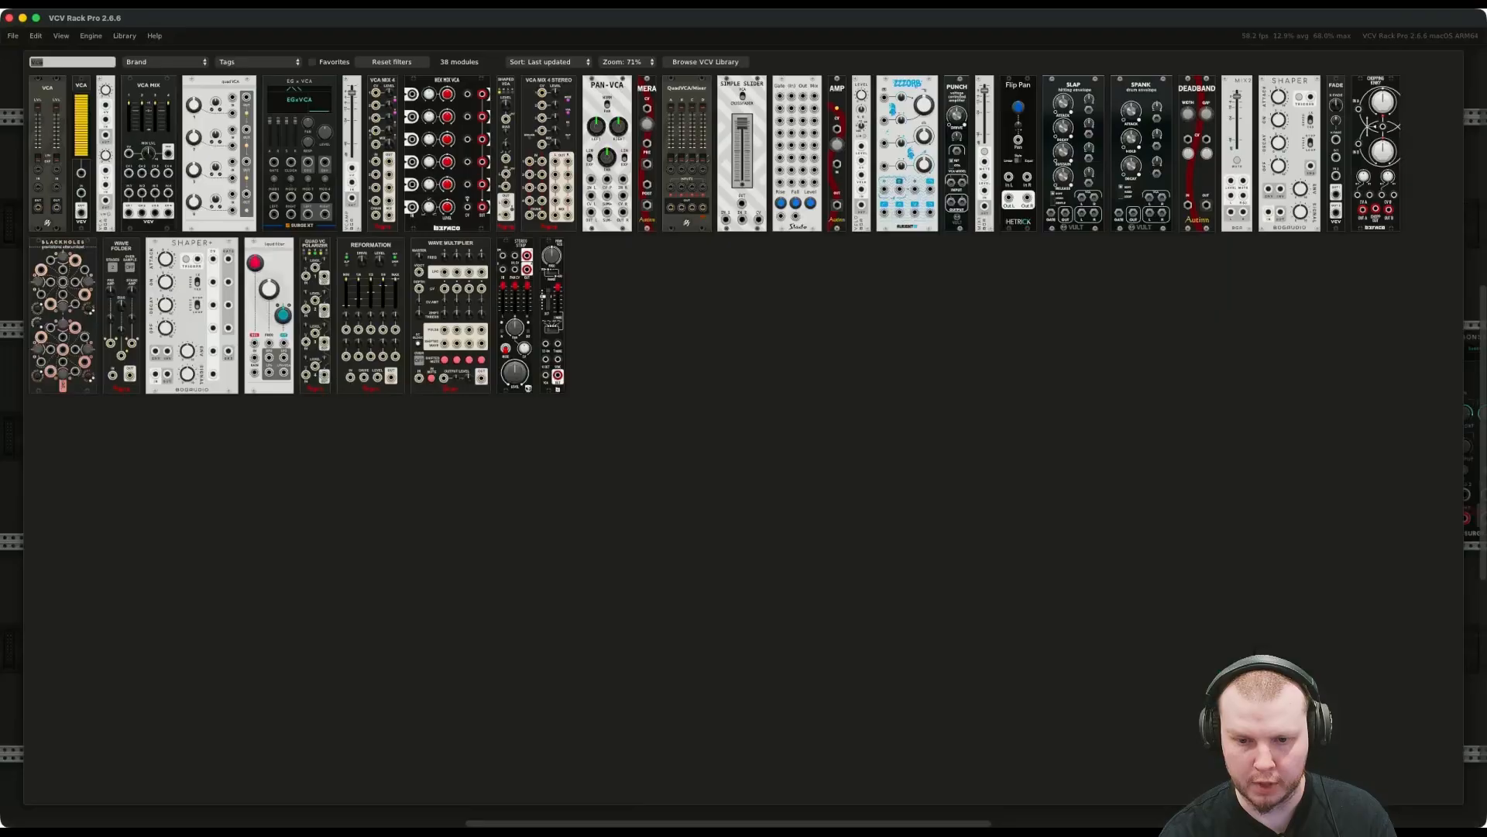
type("prince")
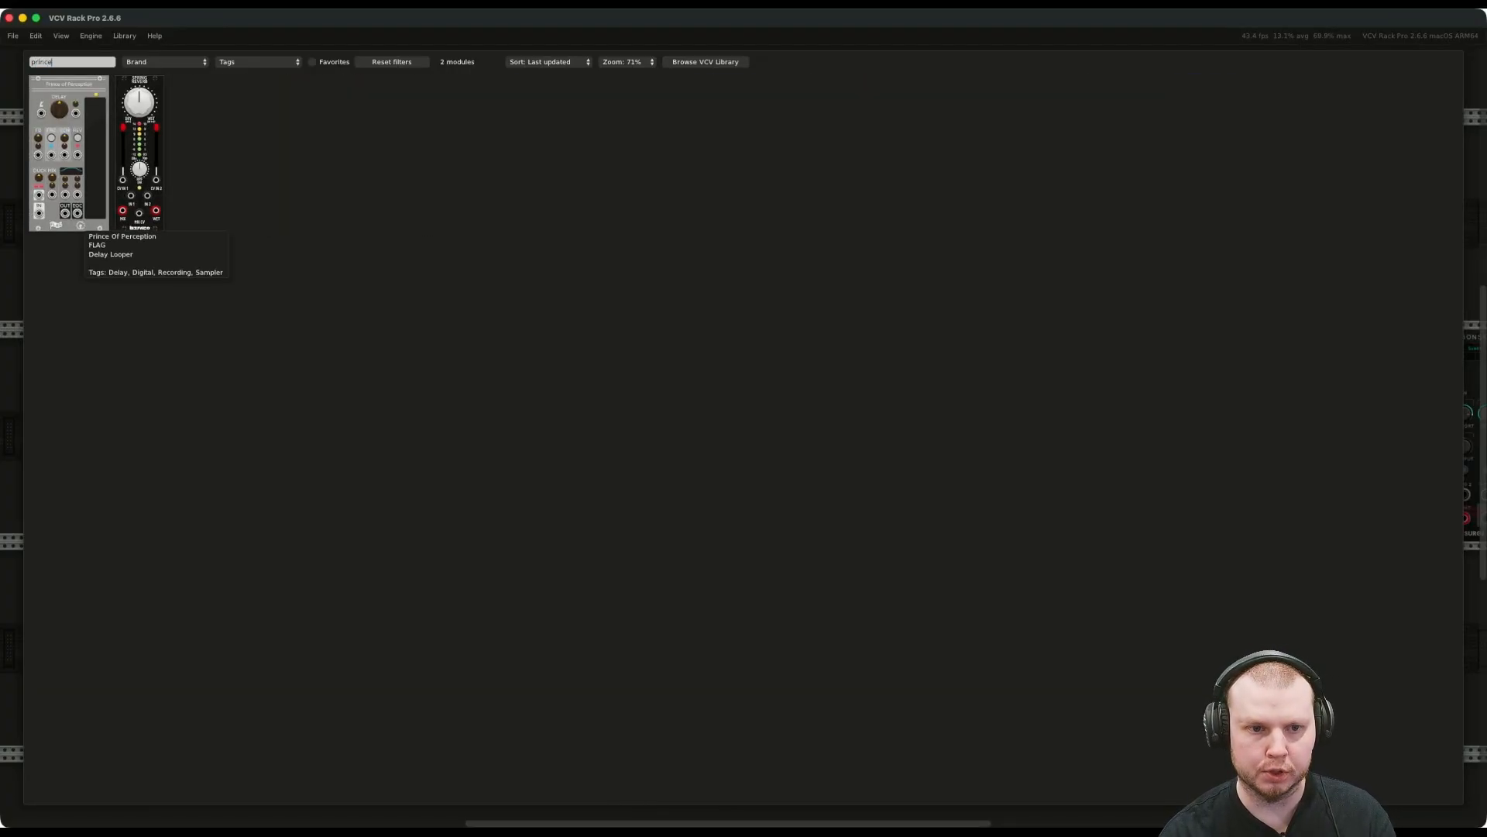
left_click(71, 219)
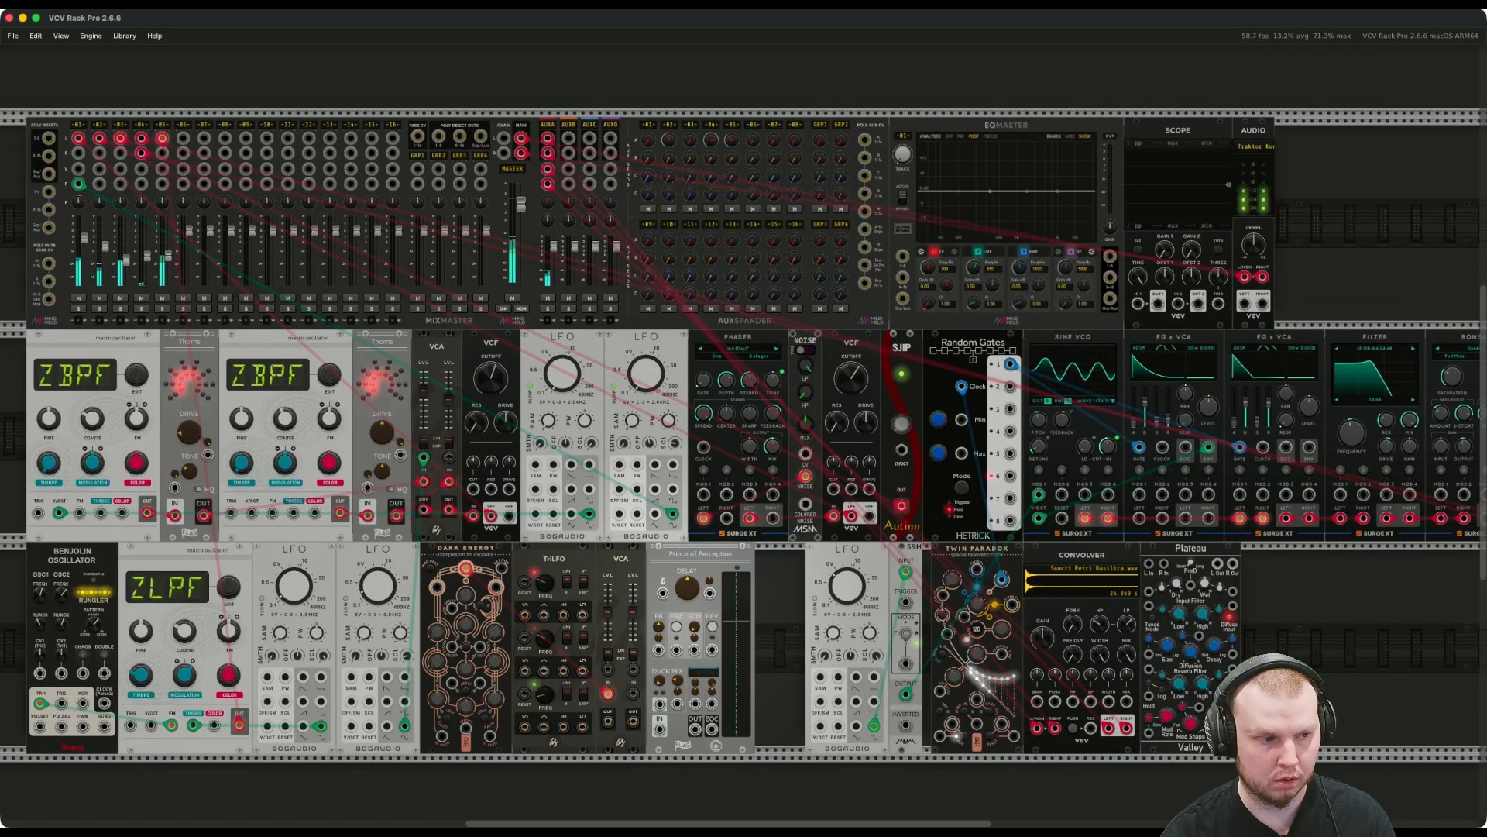
mouse_move(690, 589)
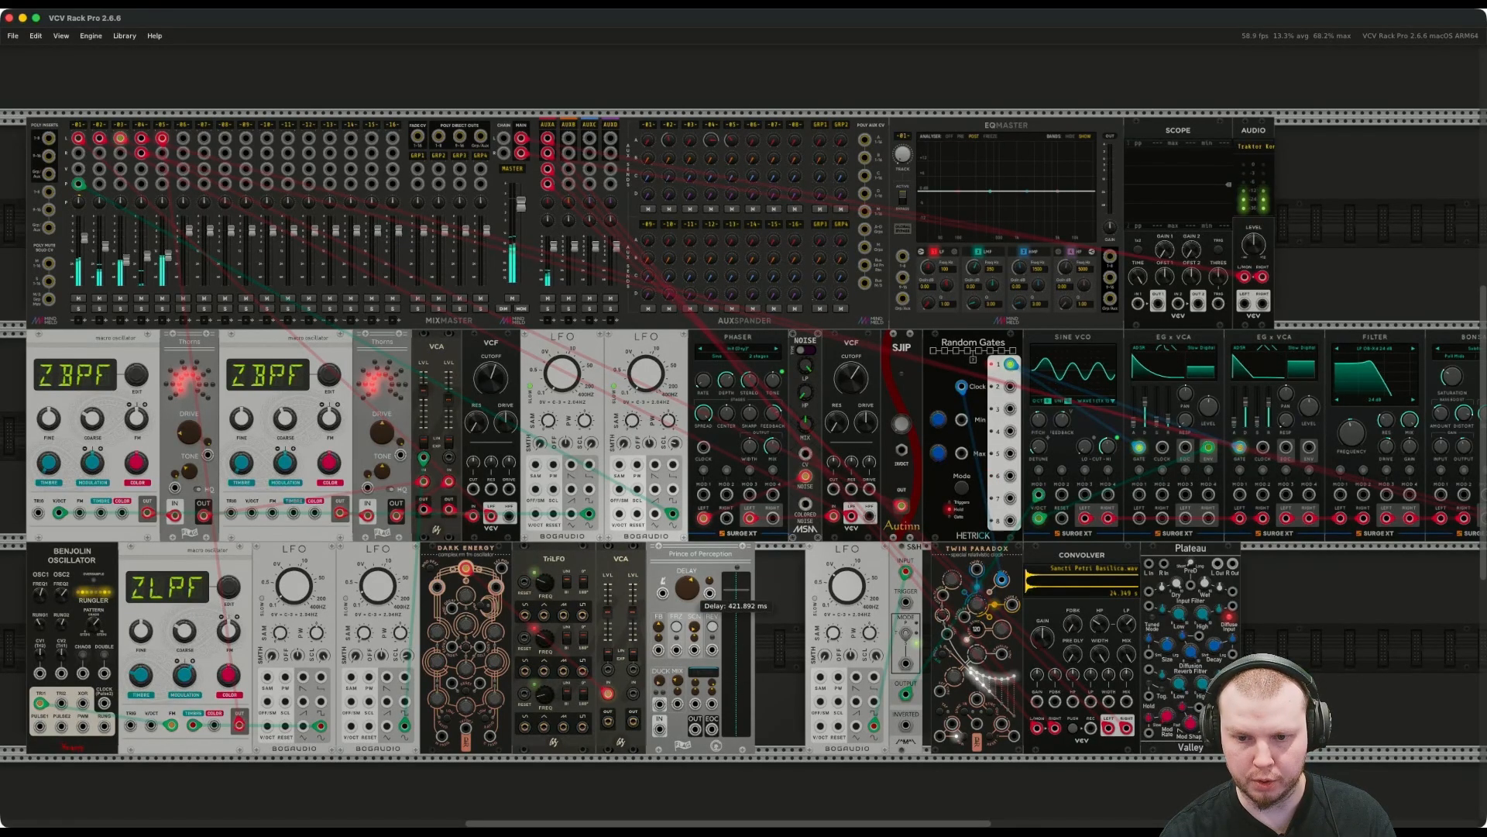
left_click_drag(691, 589, 690, 582)
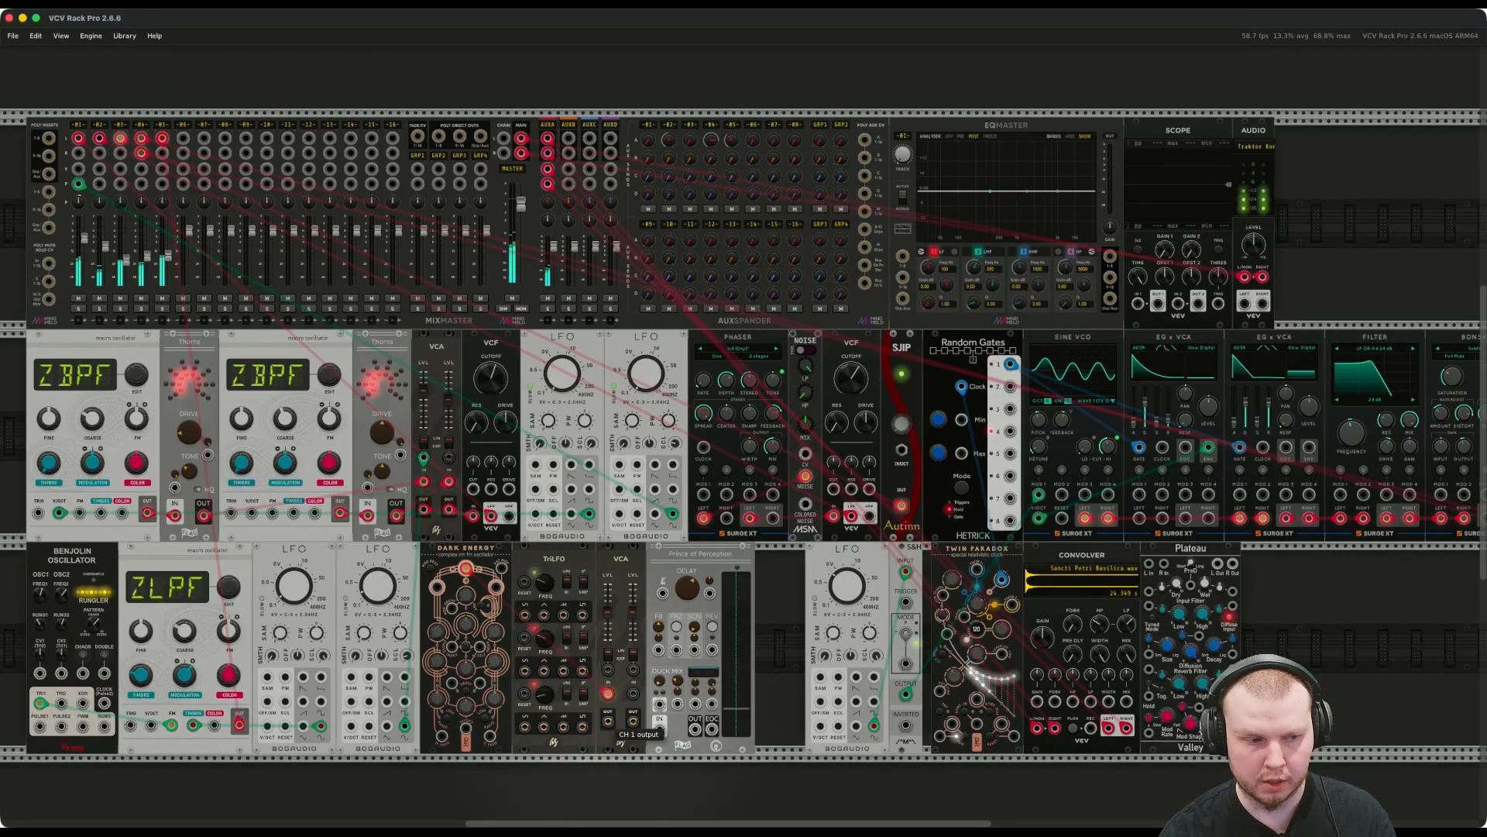
Patch the CH 1 output of the VCA beside the TriLFO to Prince Of Perception's audio input with an audio cable.
right_click(606, 721)
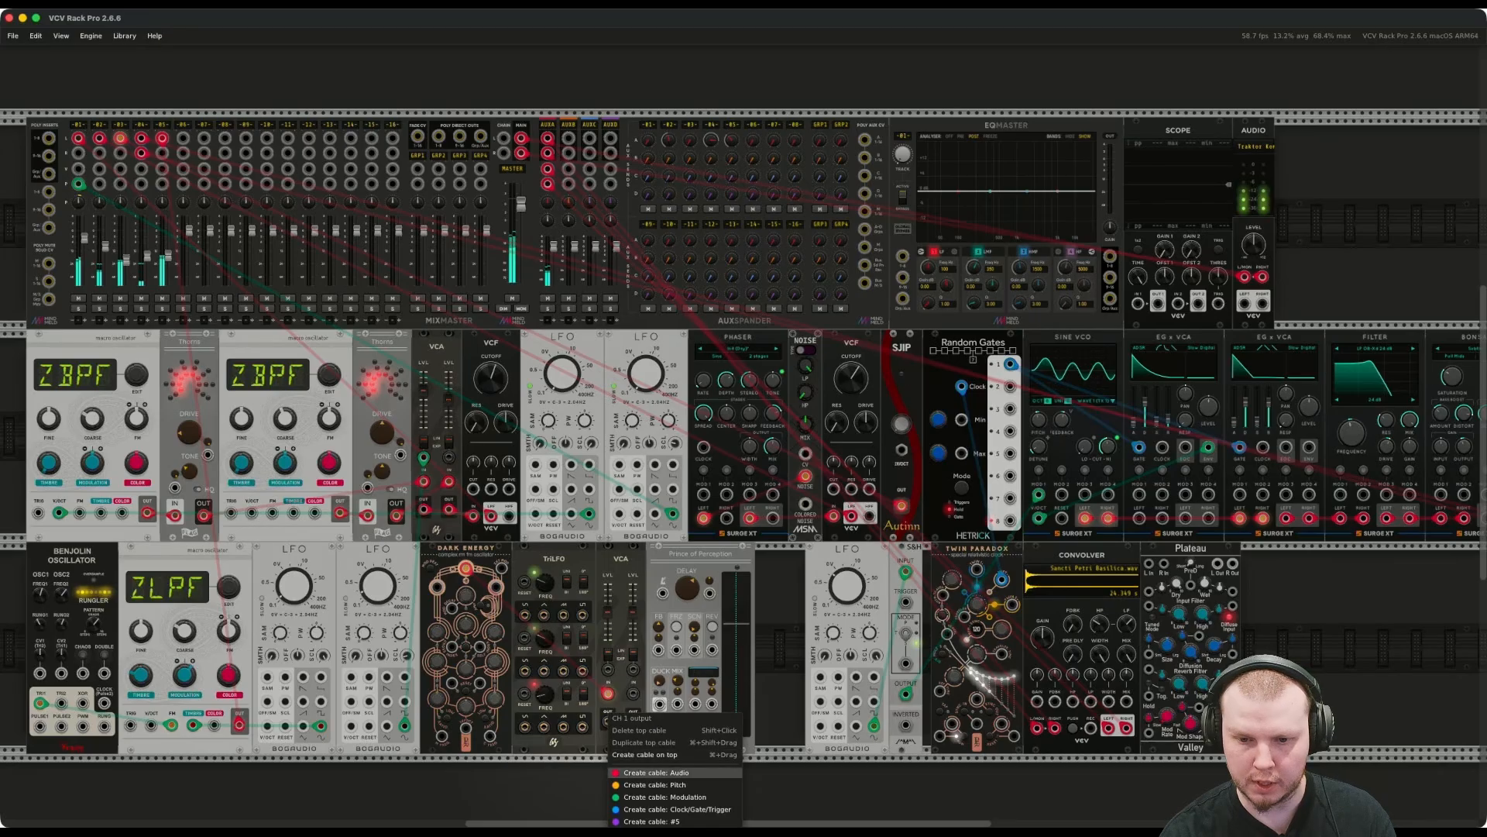
left_click_drag(649, 772, 659, 729)
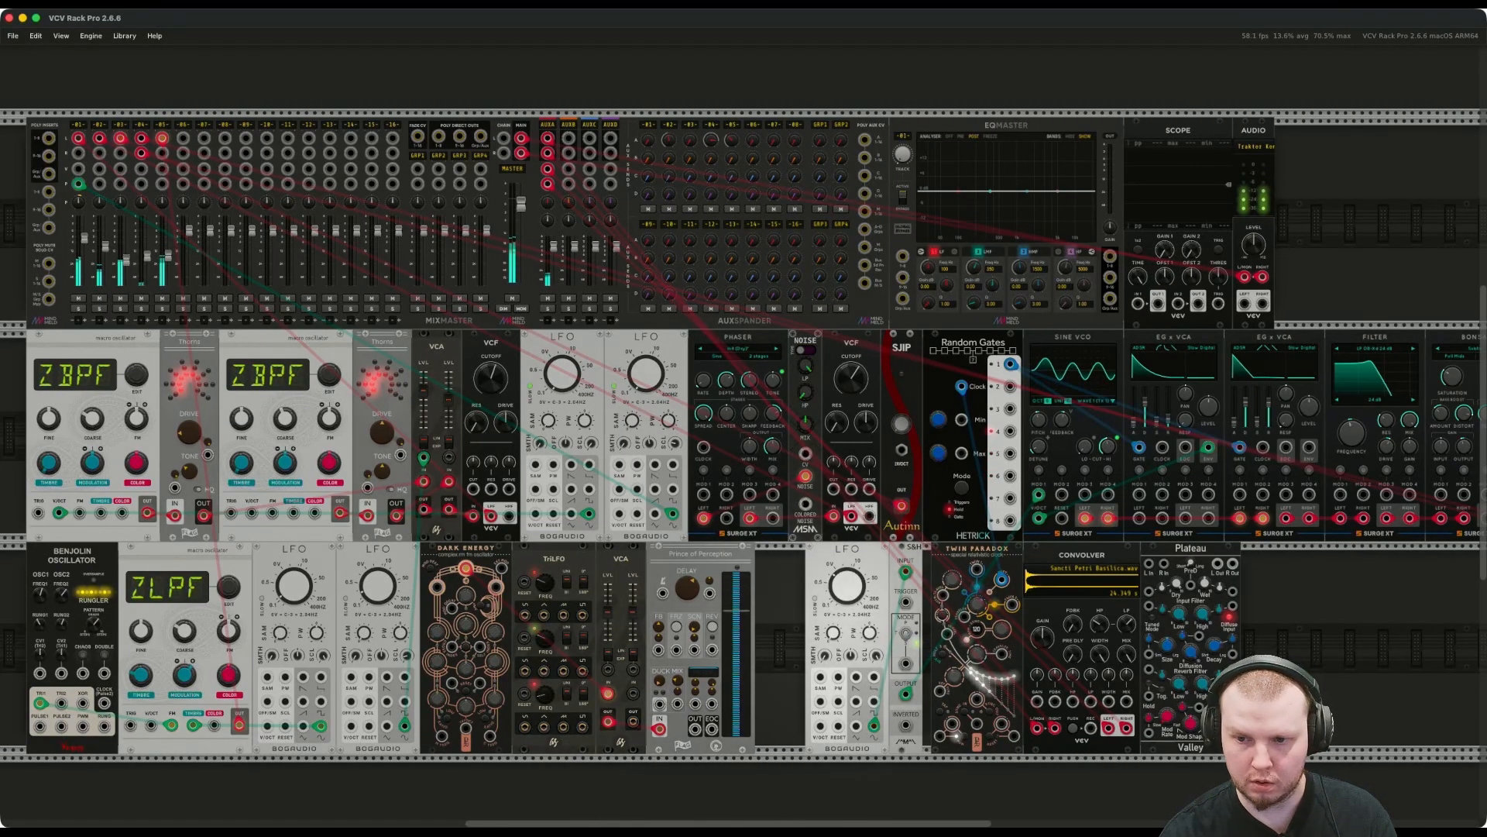
Move the LFO-to-Plateau module group aside to make room, then add a Rescale module beside Prince Of Perception and duplicate it.
left_click_drag(1340, 665, 889, 613)
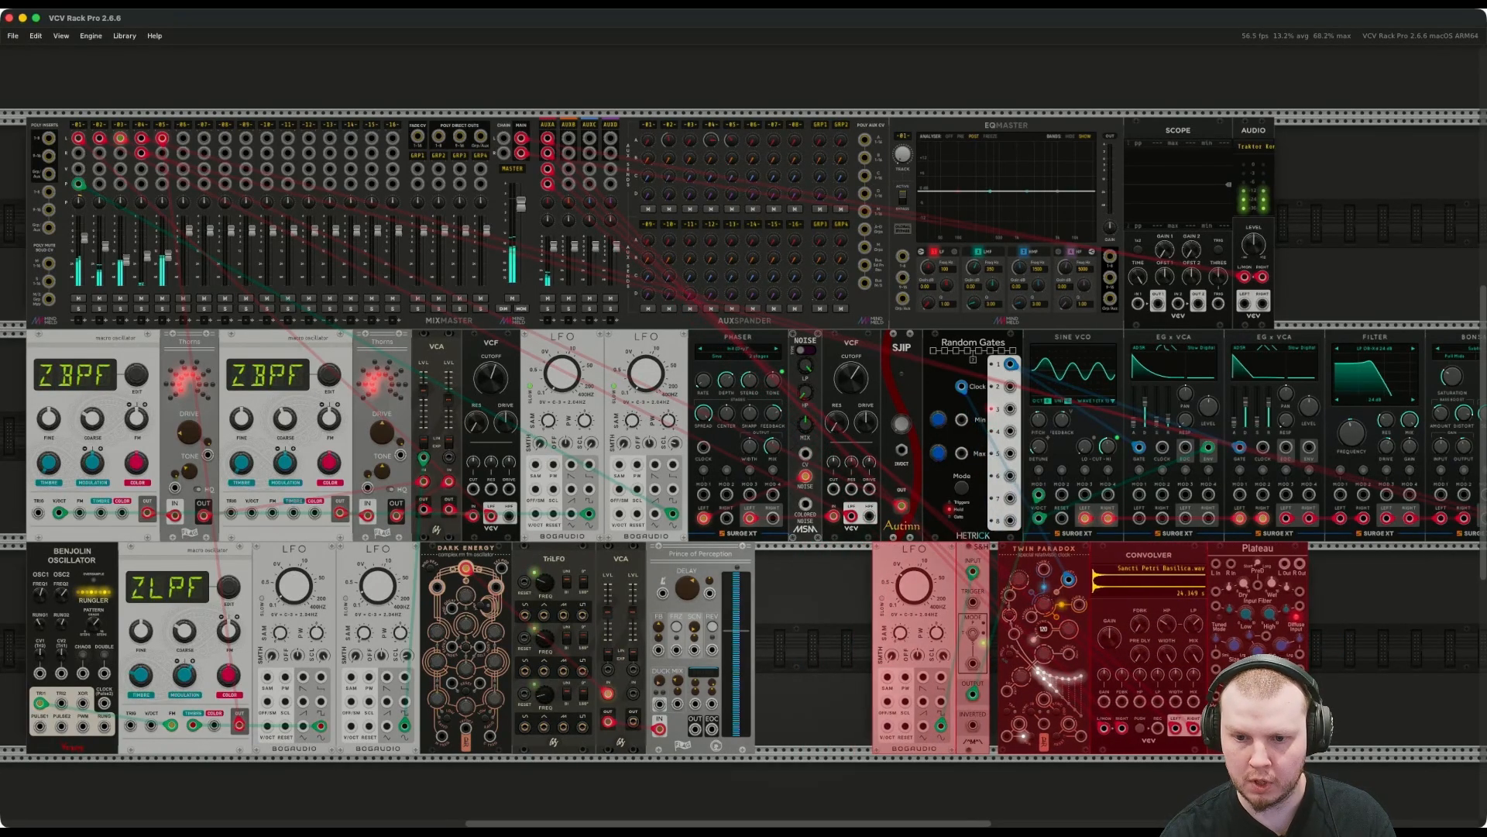
left_click(817, 620)
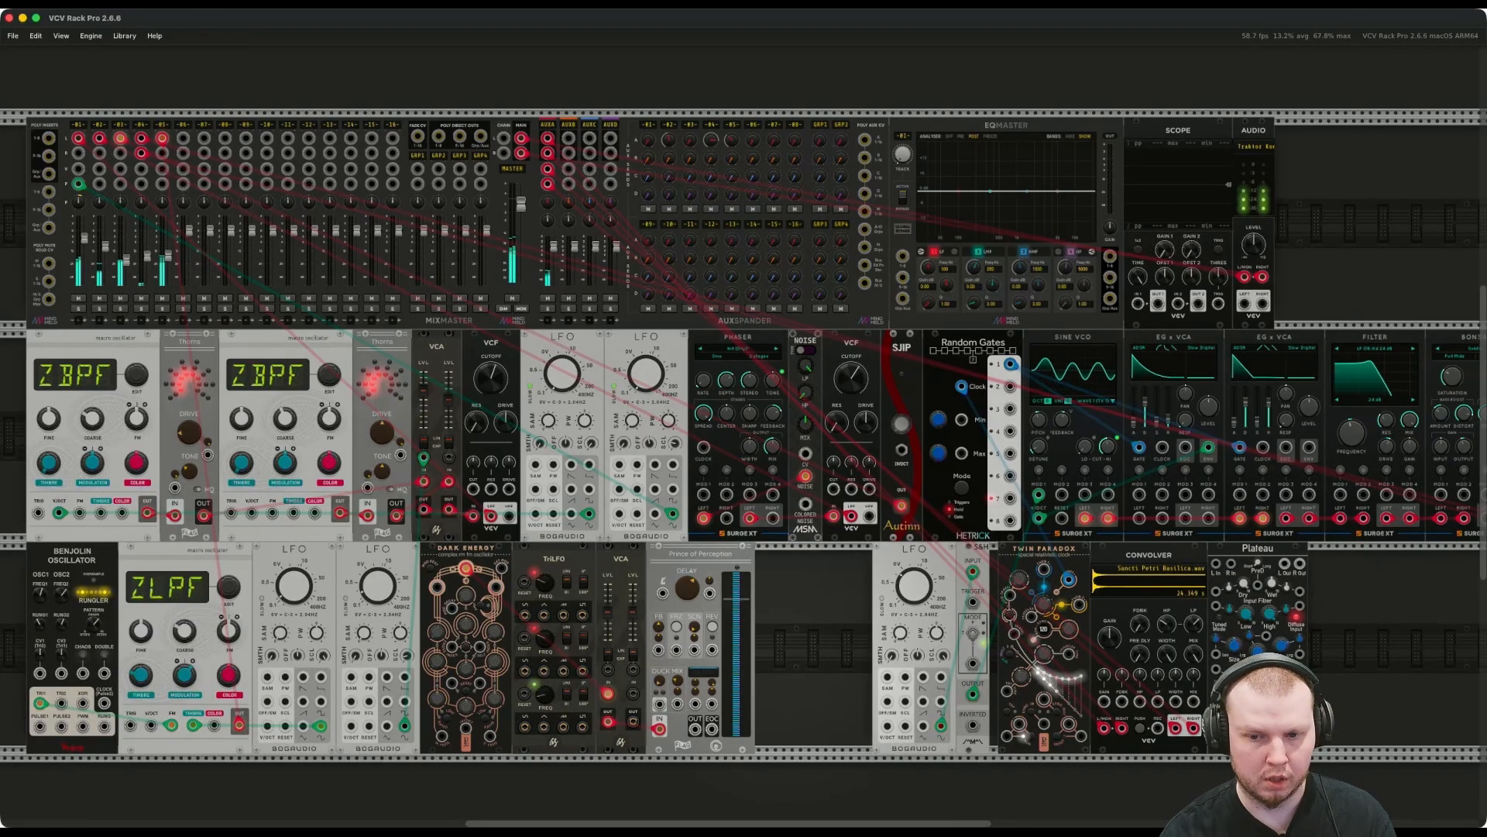
key("Return")
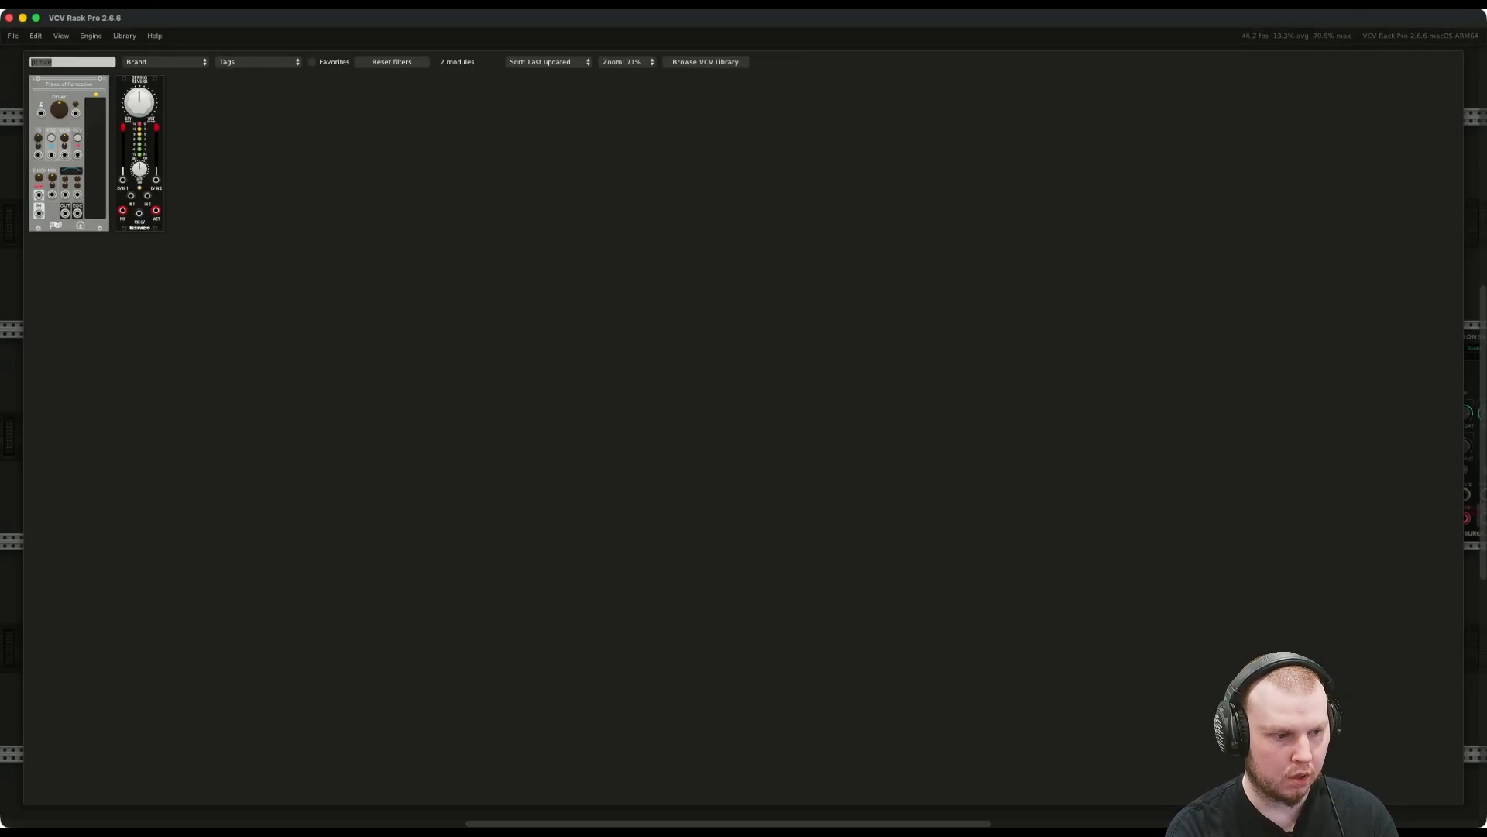
type("rs")
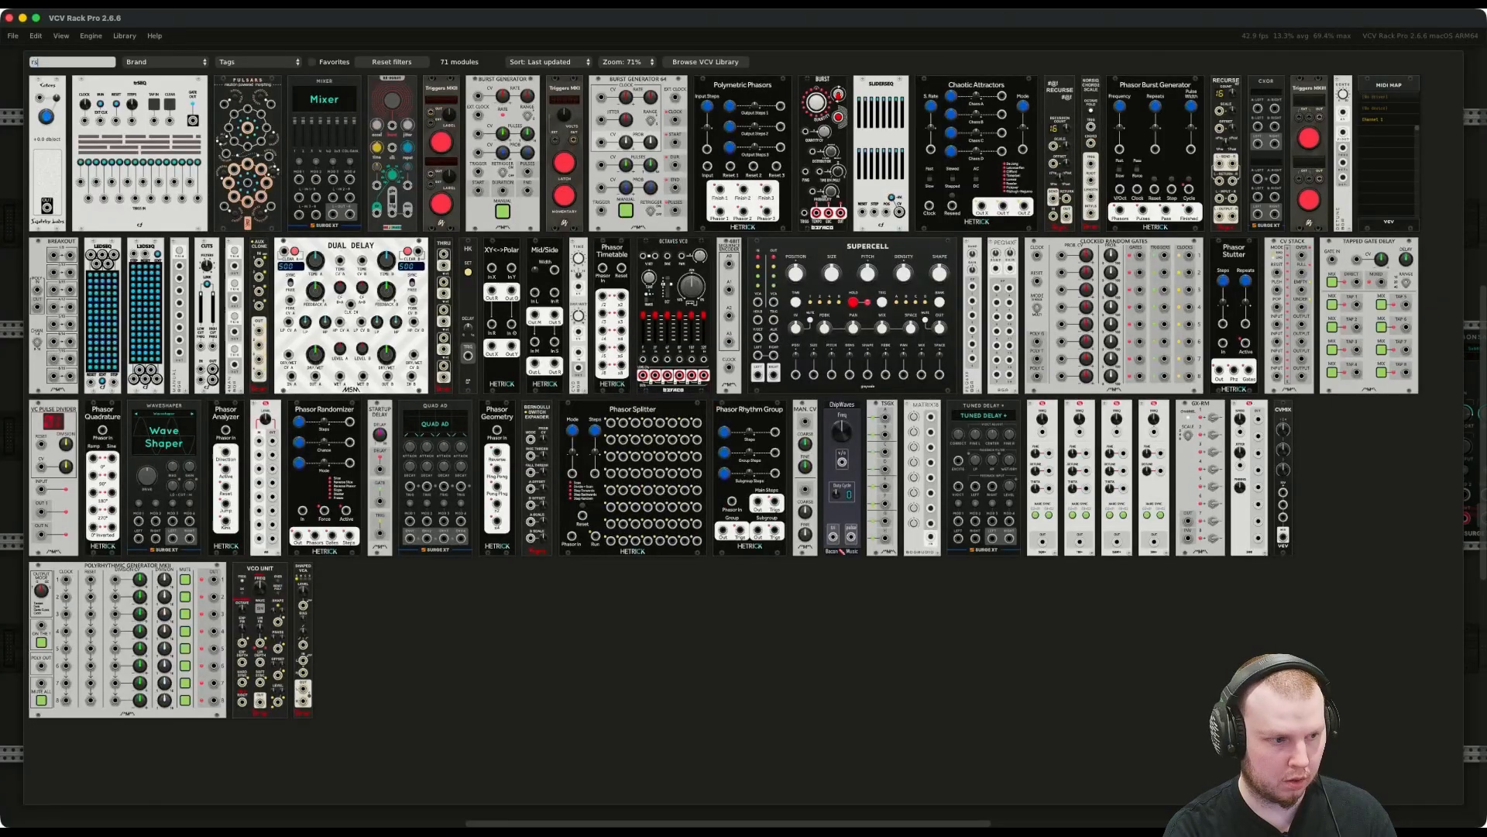
type("c")
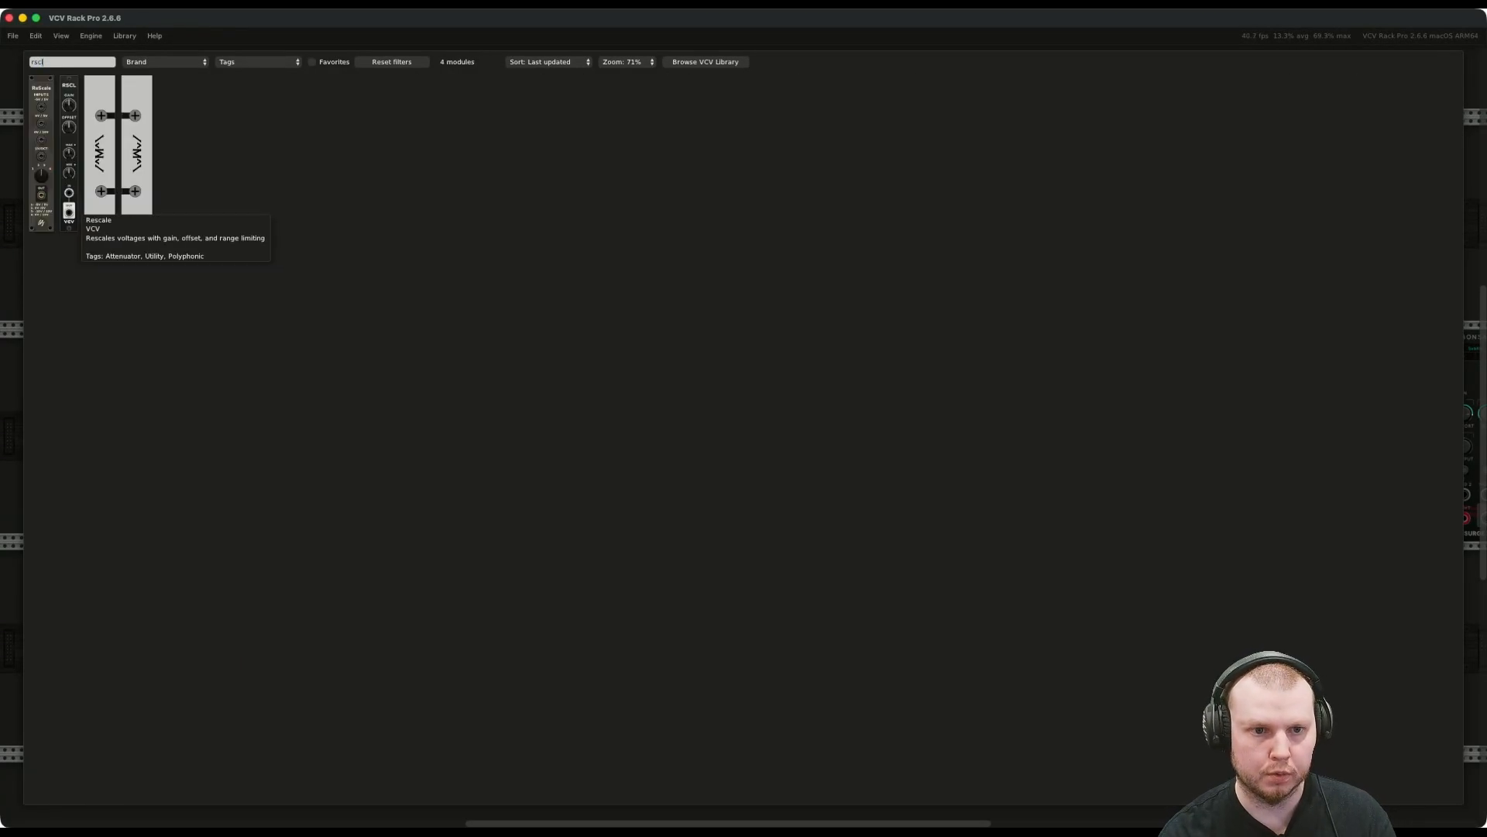
left_click(69, 154)
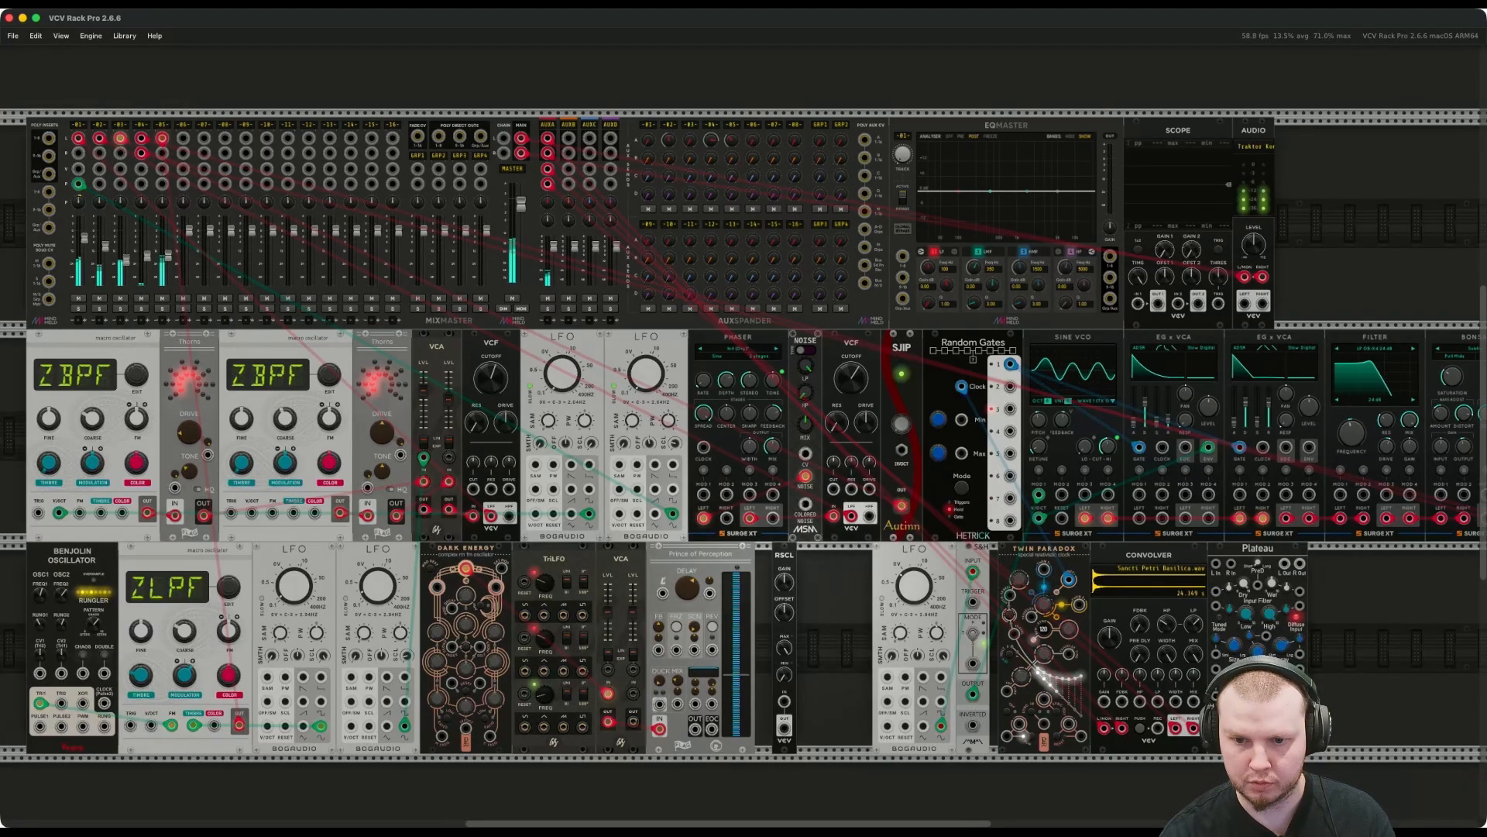
right_click(763, 563)
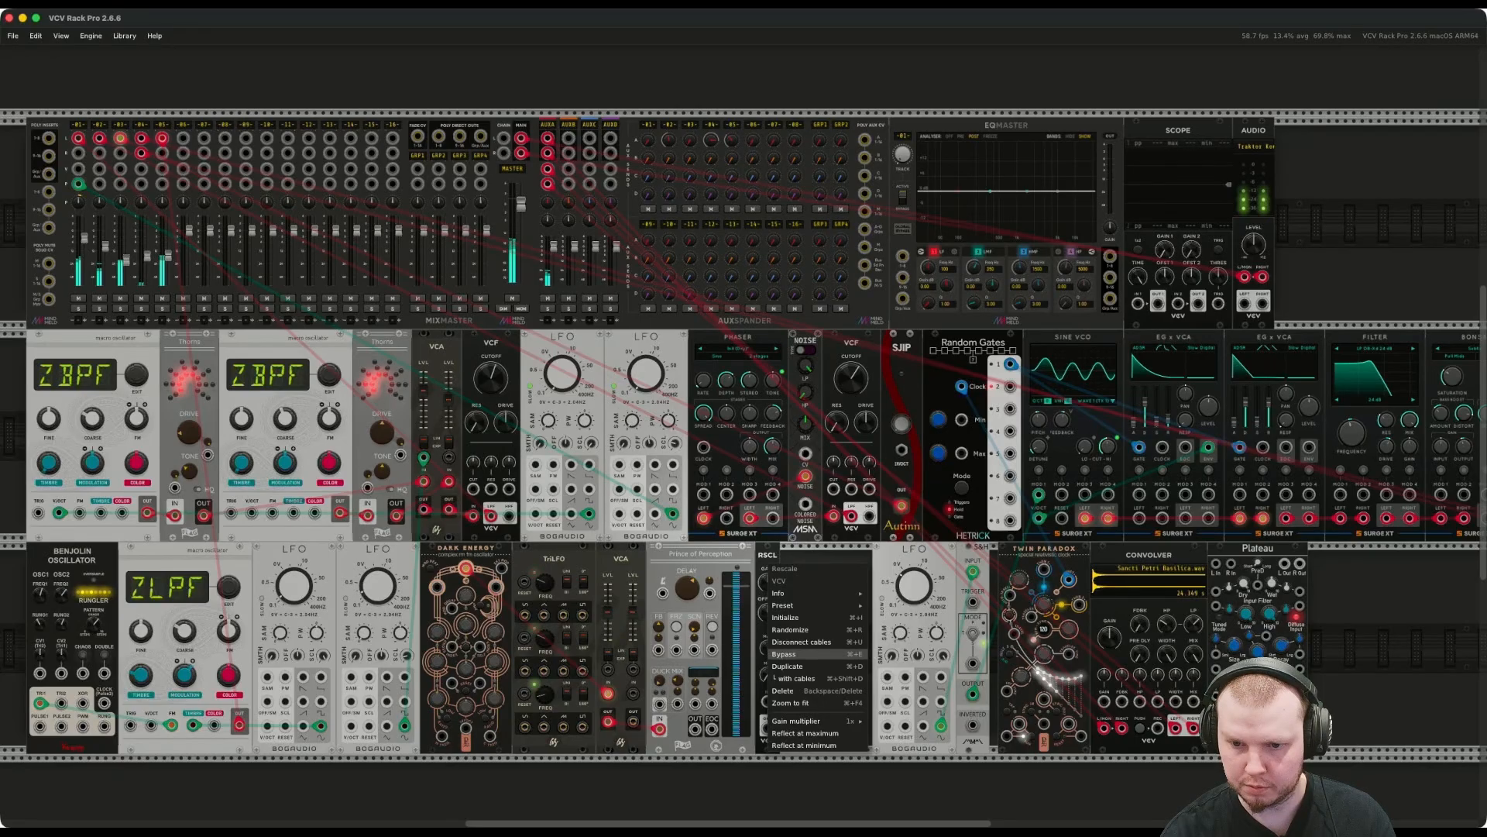
left_click(787, 666)
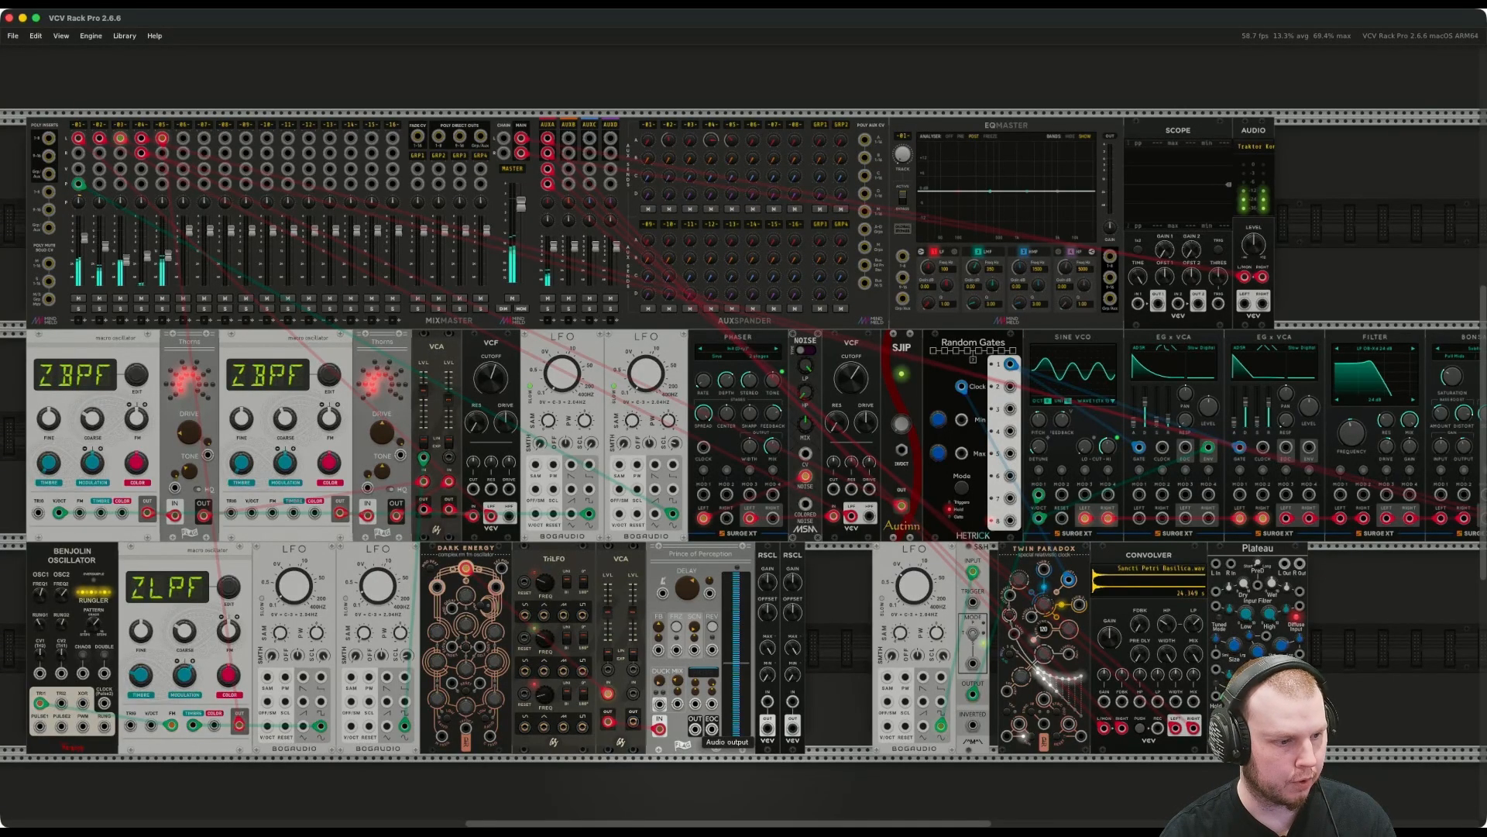
Add the Nitrous acid filter beside the two Rescale modules and move the LFO-to-Plateau group up against it.
right_click(844, 664)
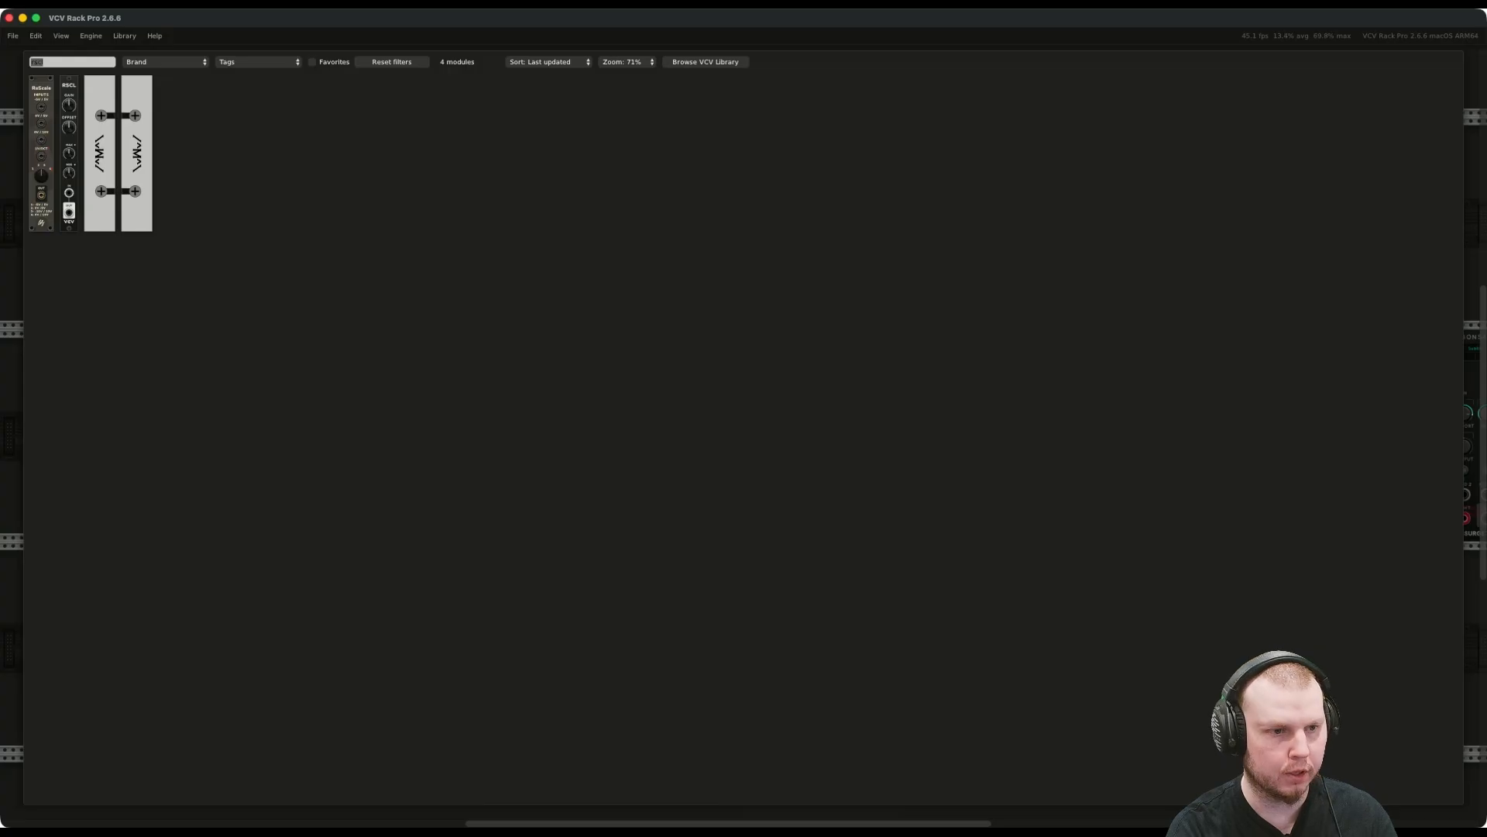
type("nitr")
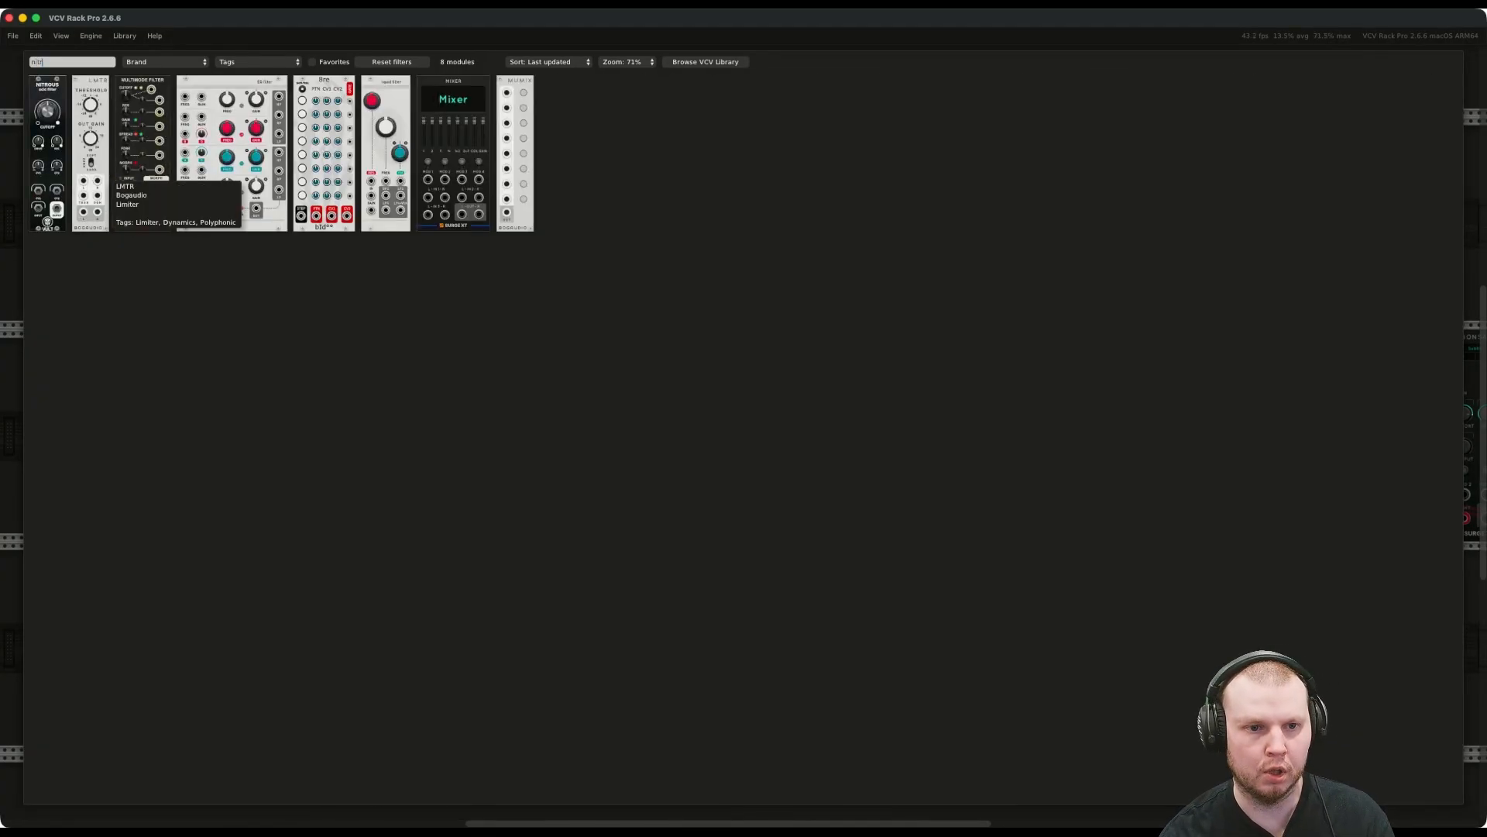
left_click(46, 147)
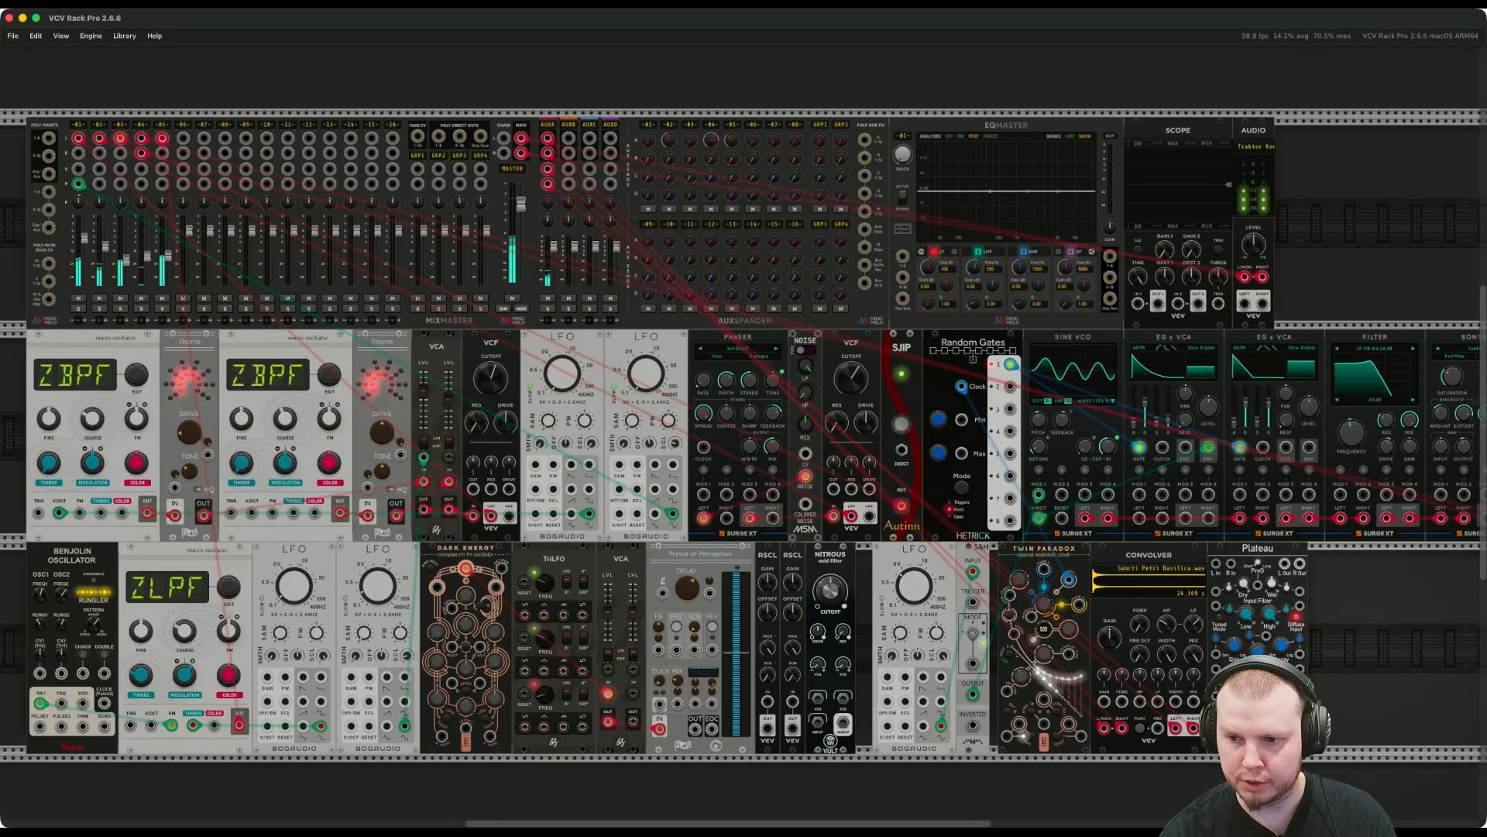
left_click_drag(1421, 577, 897, 742)
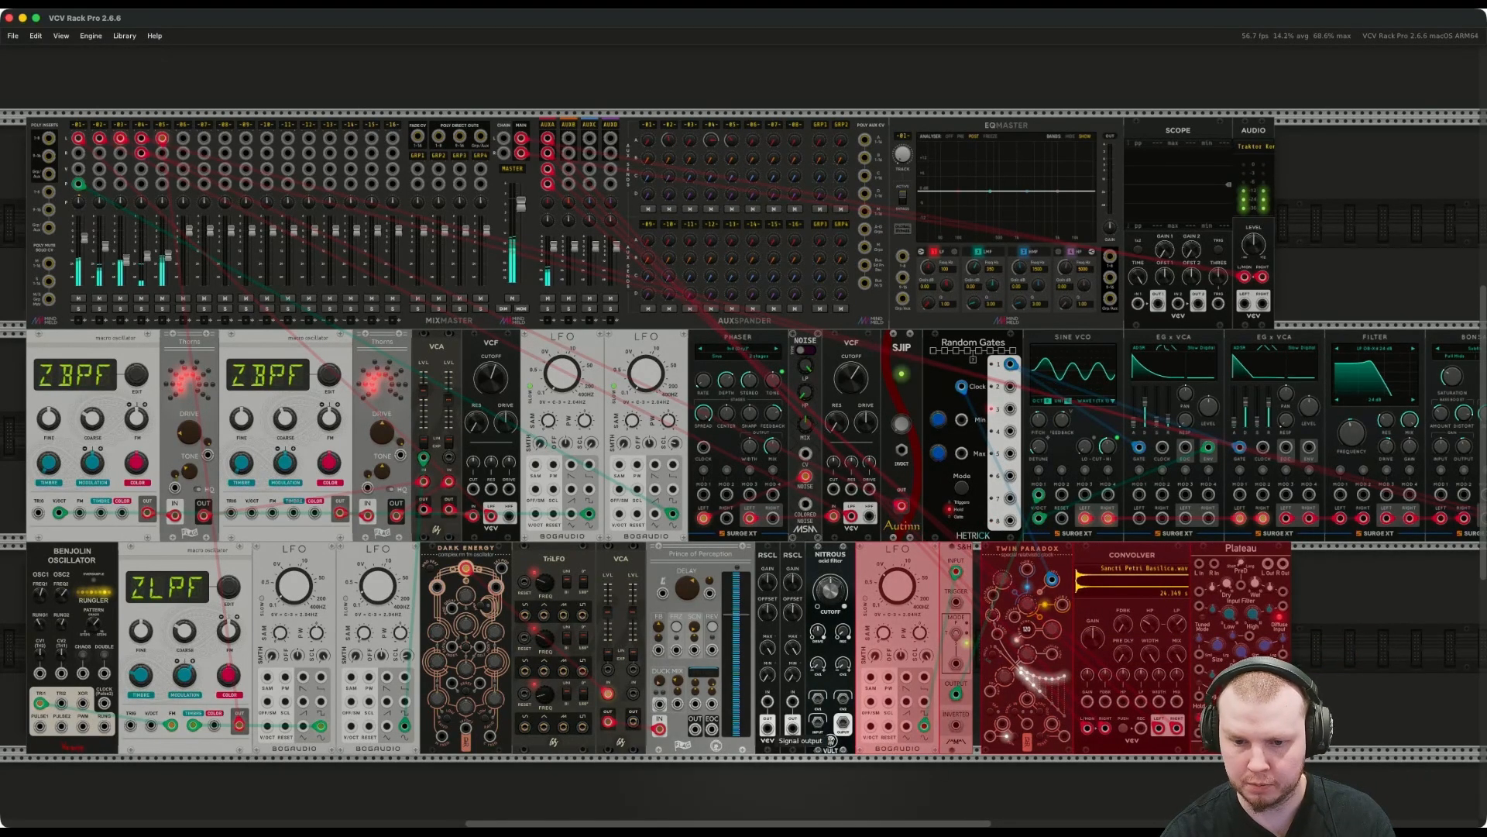
Patch Prince Of Perception's audio output to the Nitrous filter's main input with an audio cable and adjust the filter's cutoff.
right_click(695, 720)
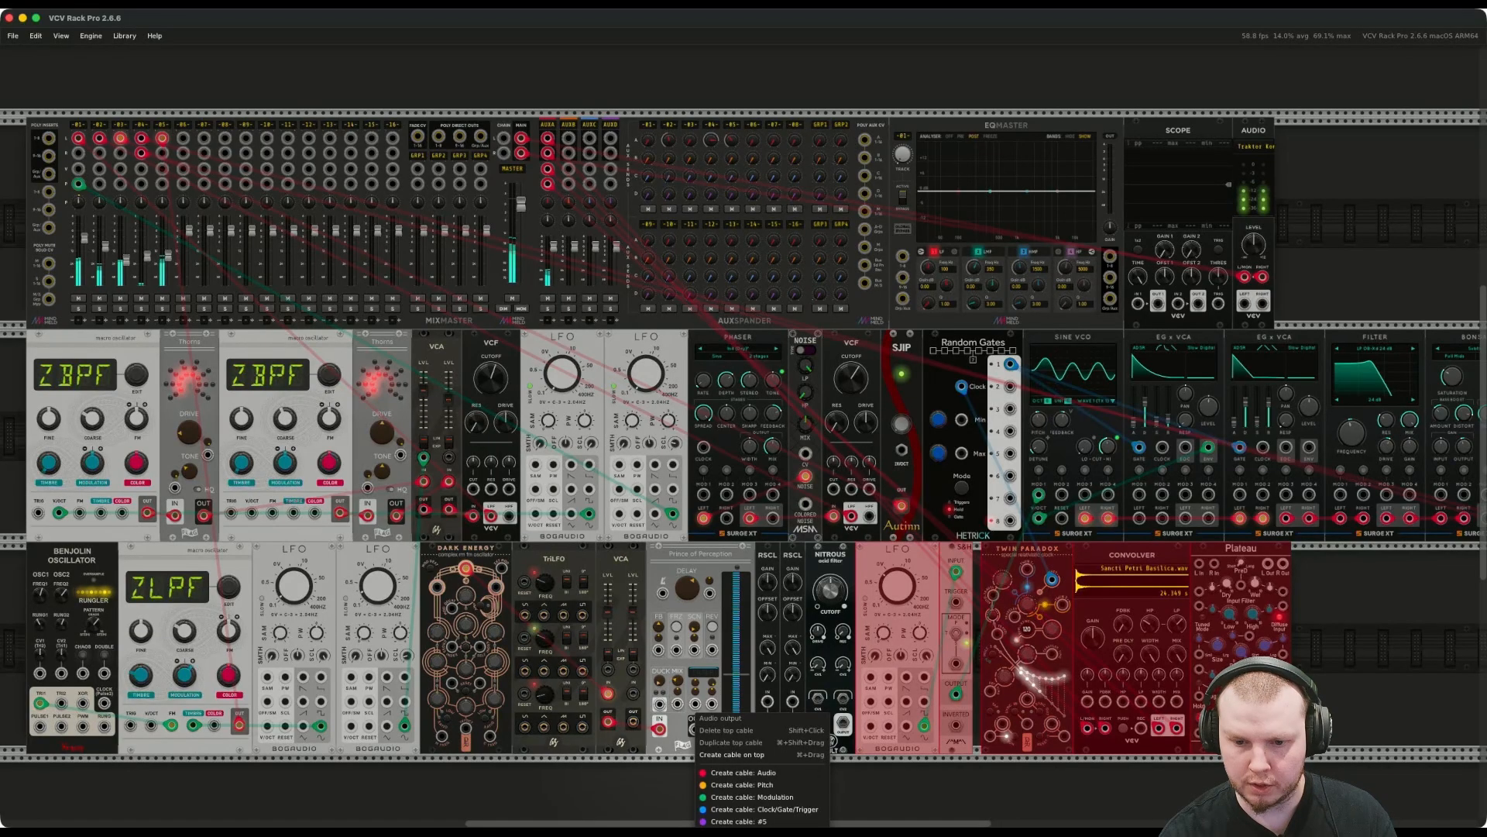
left_click(742, 772)
left_click(818, 722)
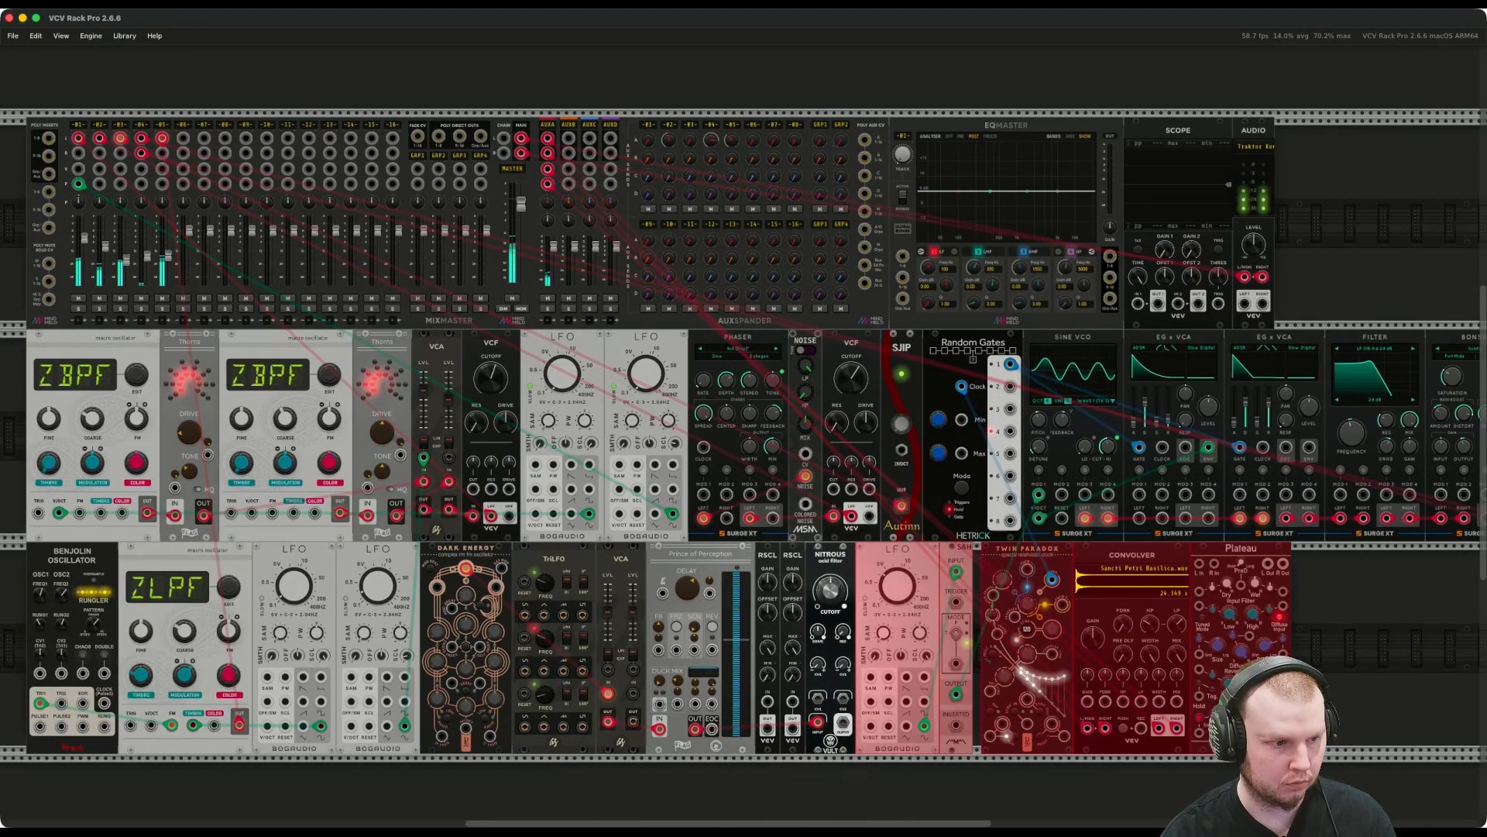
left_click_drag(833, 592, 832, 597)
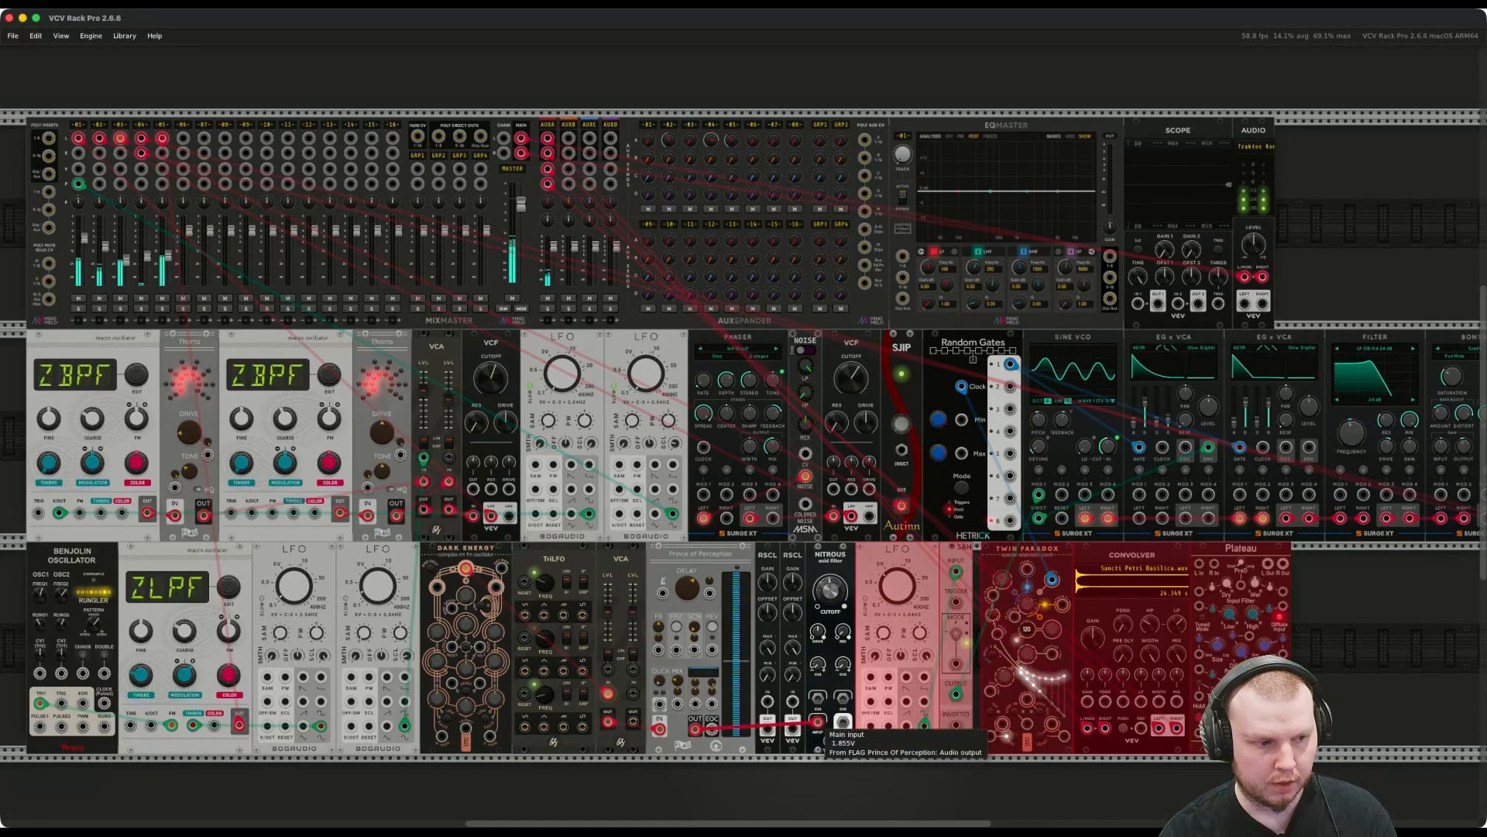
Patch the Nitrous filter's main output to mixer channel 6 with an audio cable and adjust that channel's fader.
right_click(843, 720)
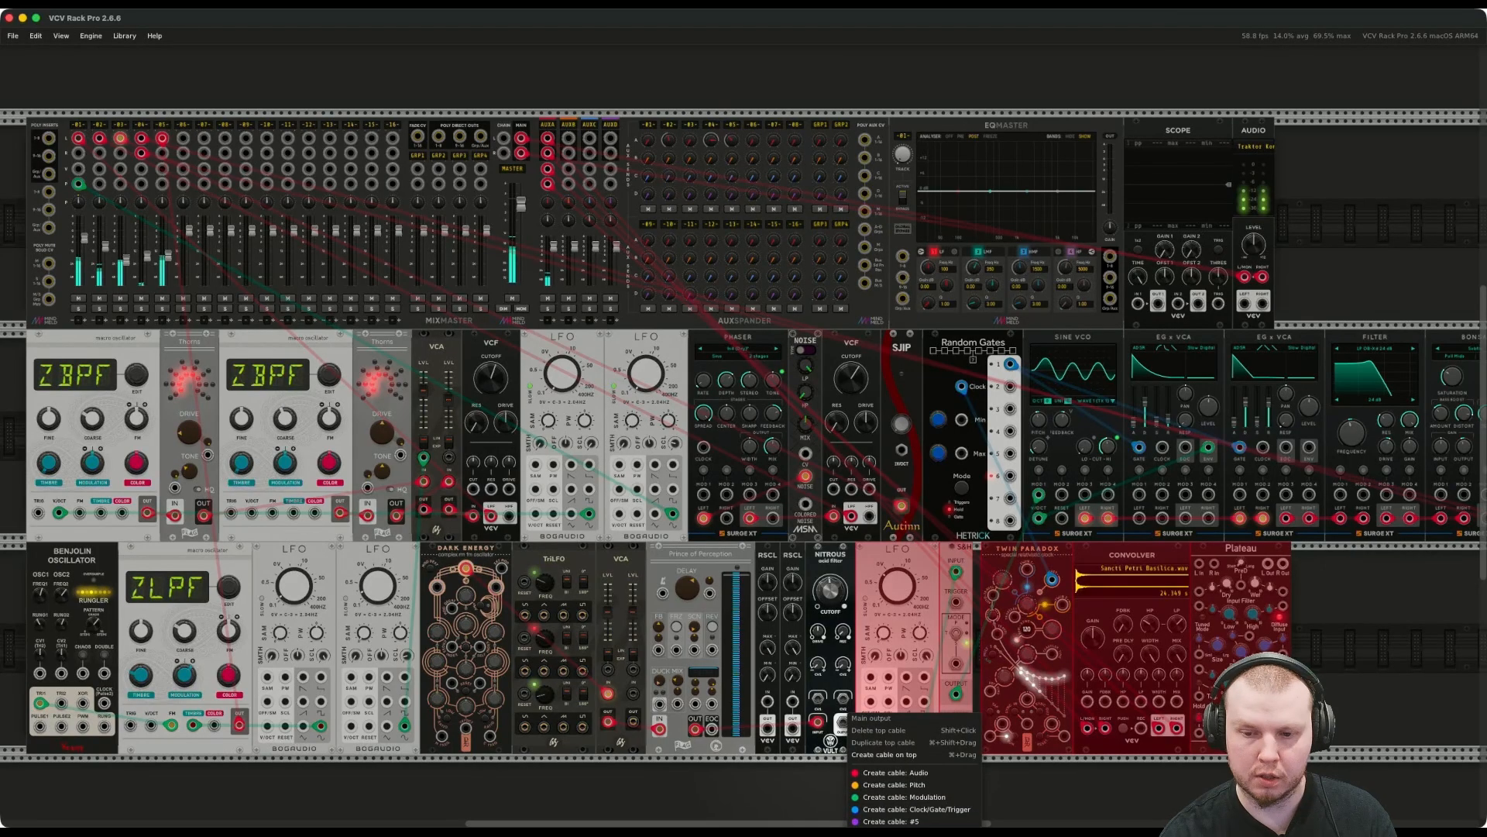
left_click(895, 773)
left_click(183, 138)
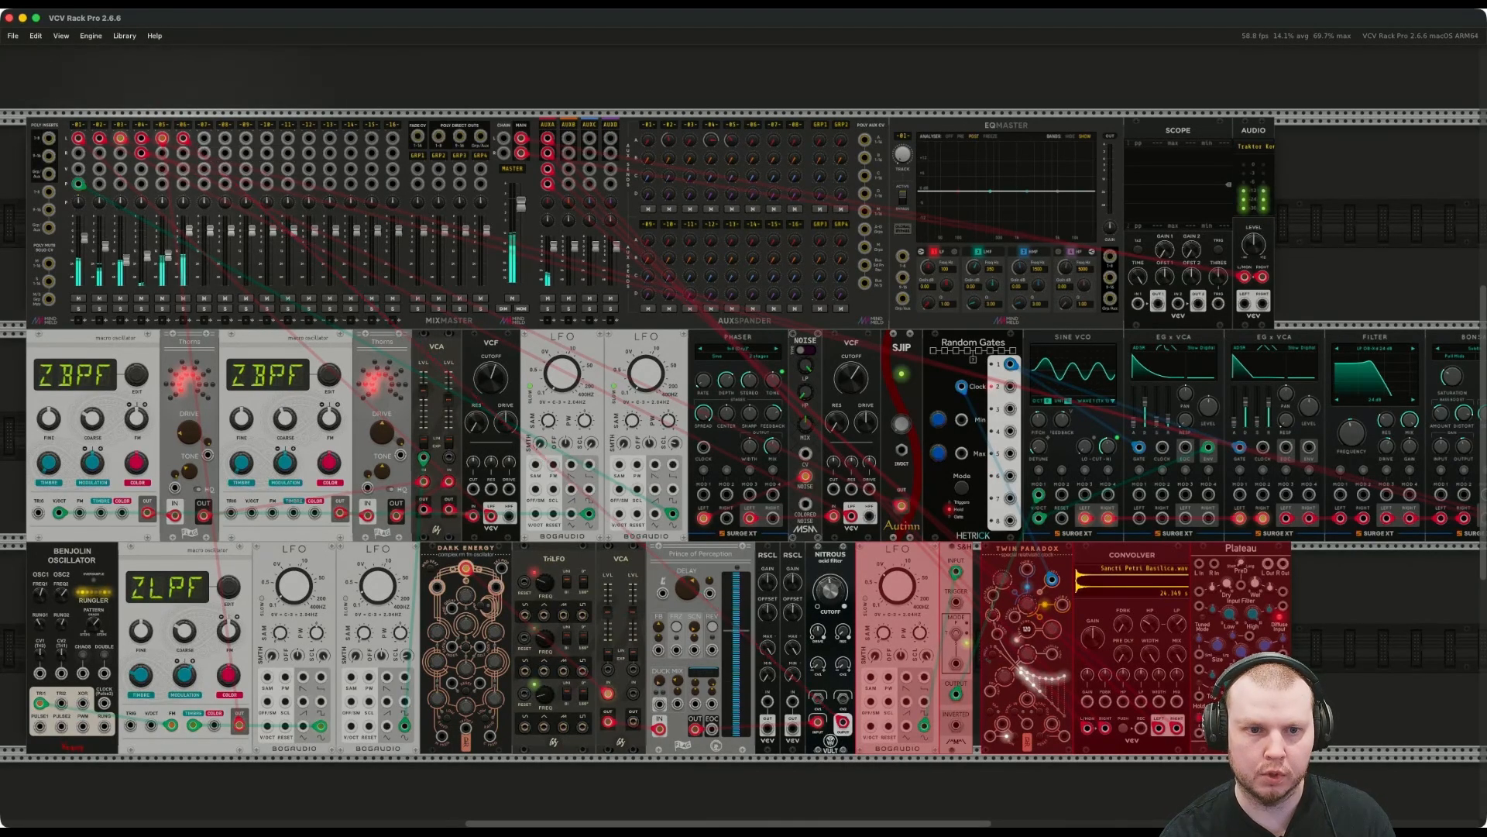
left_click_drag(189, 230, 189, 232)
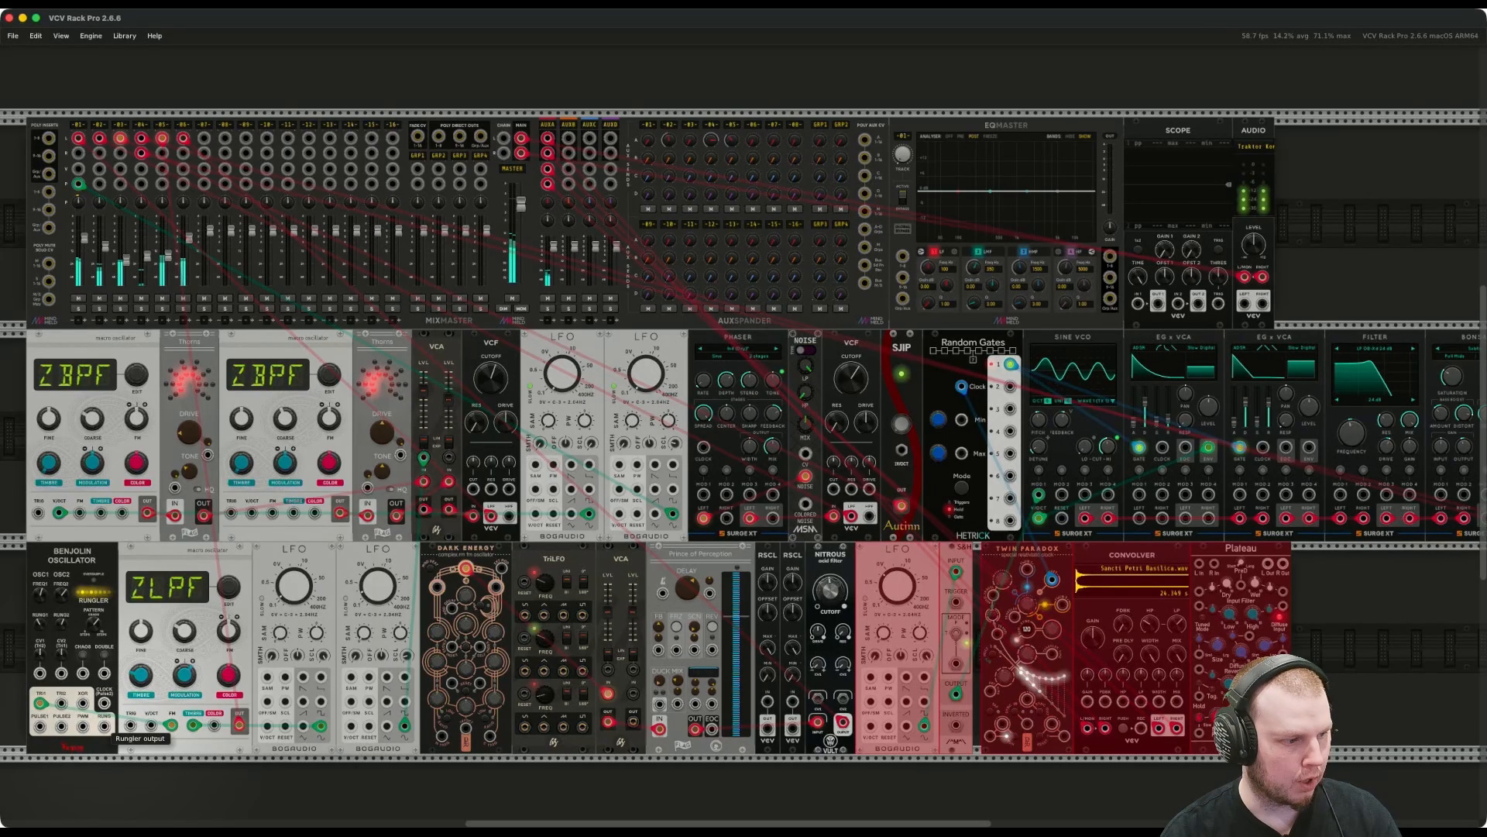
Patch the Benjolin Oscillator's Rungler output to Dark Energy's Index input with a modulation cable.
right_click(104, 722)
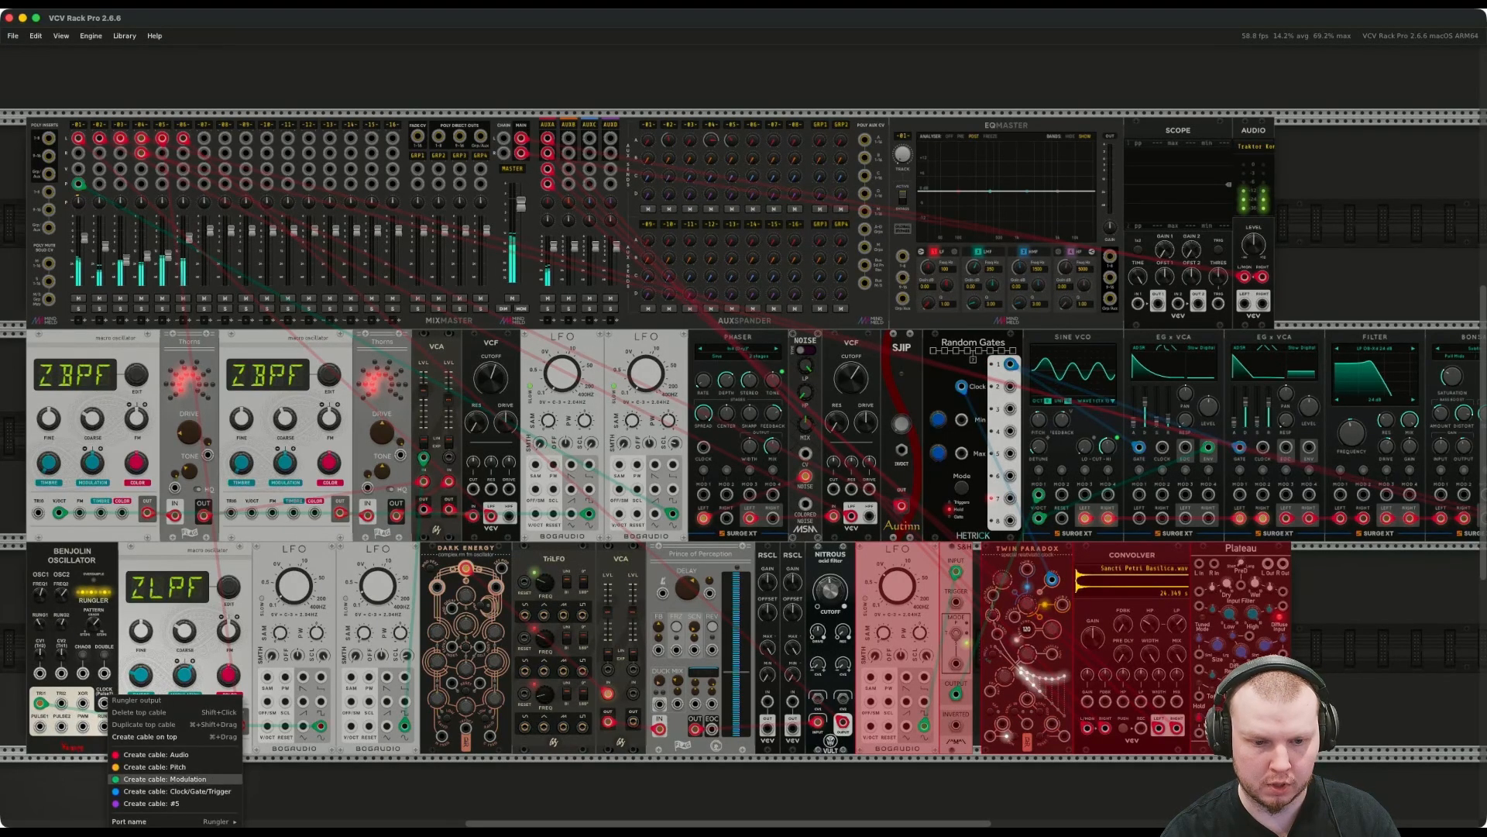
left_click(163, 779)
left_click(452, 646)
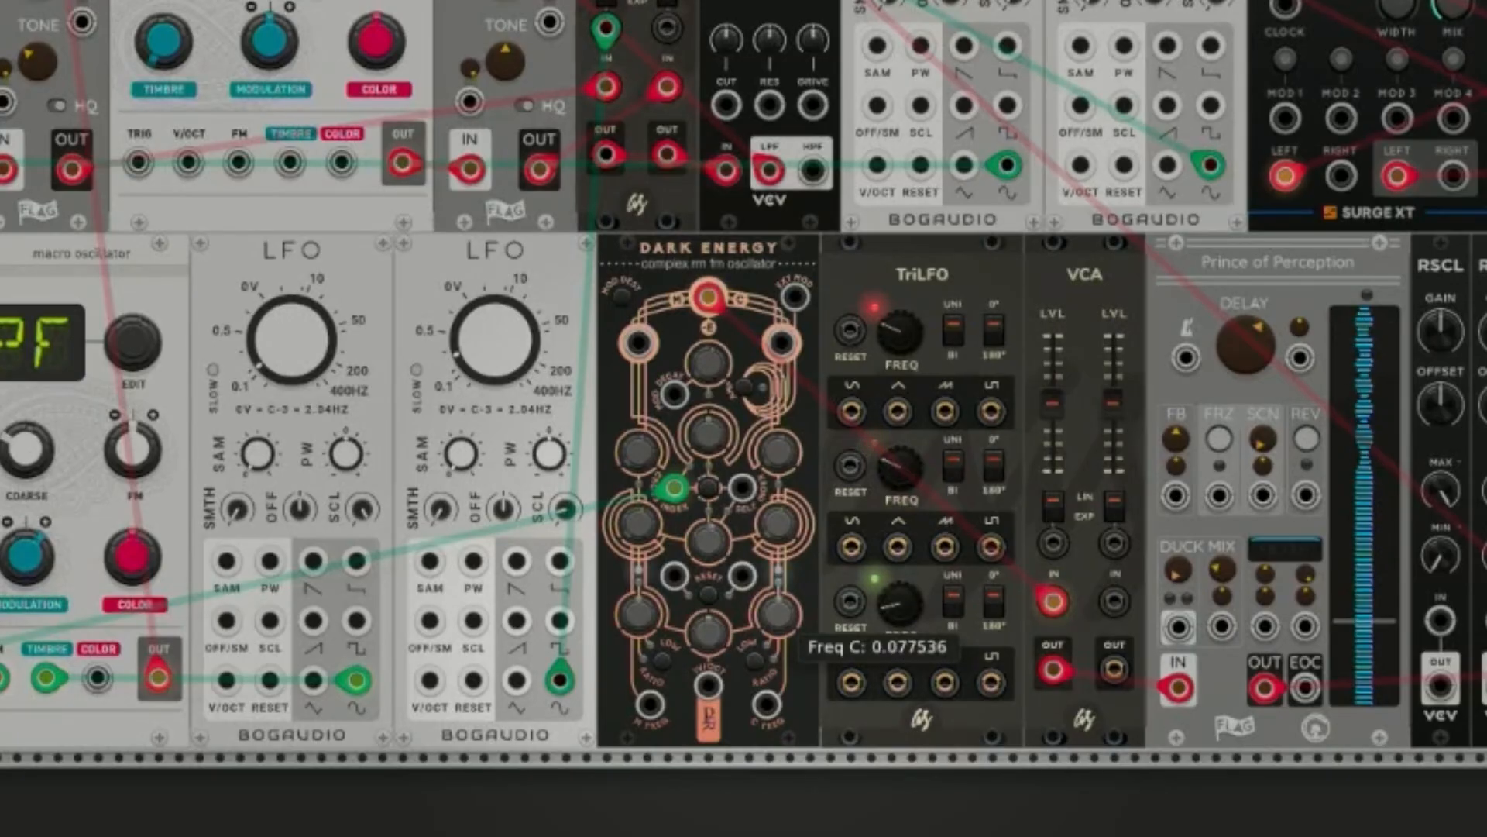
Fine-tune Dark Energy's Freq C and Freq M settings and its center controls.
left_click_drag(899, 603, 898, 625)
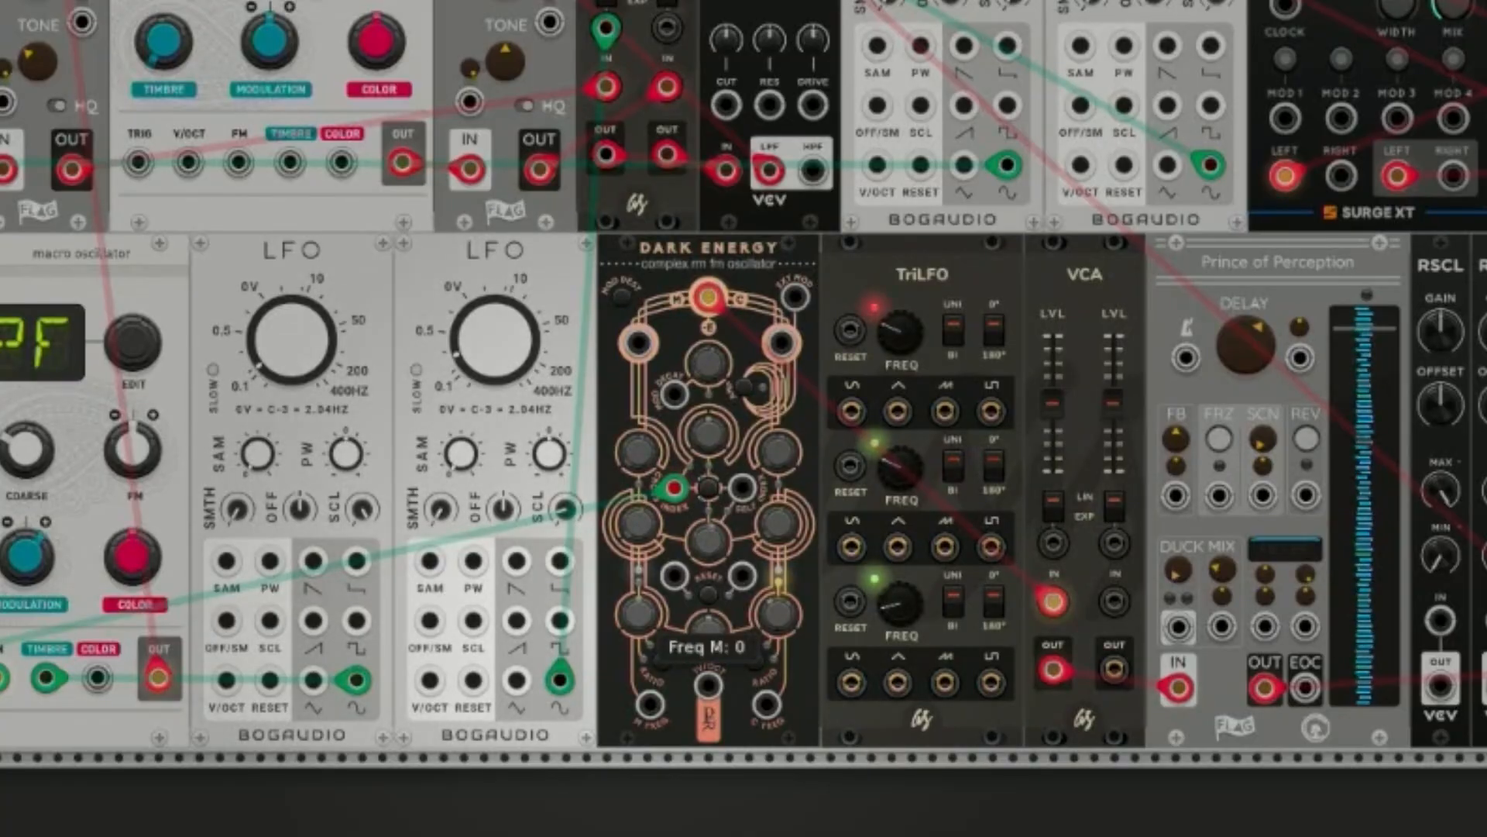
left_click_drag(637, 614, 638, 599)
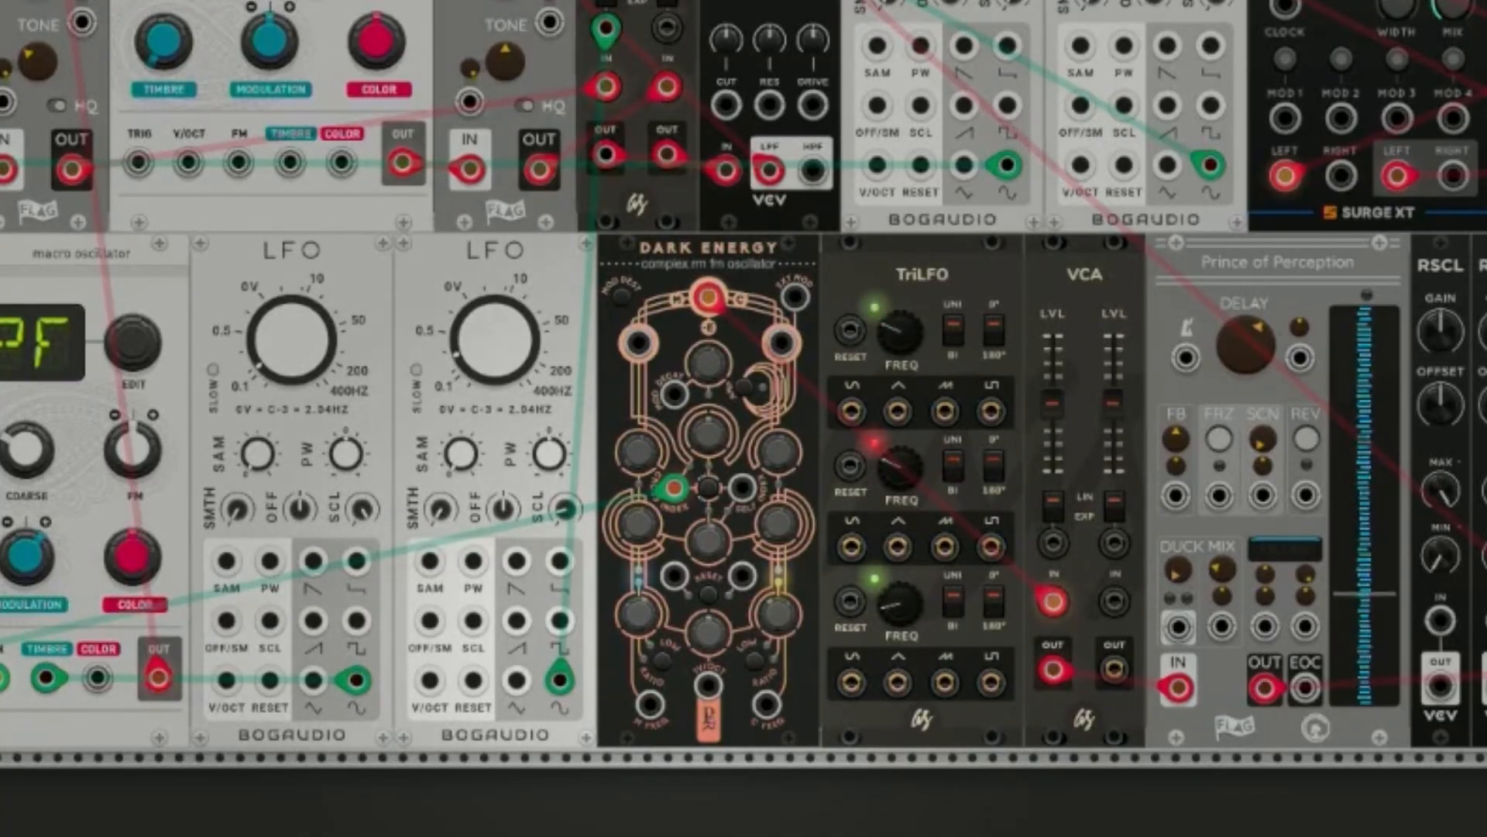
left_click_drag(707, 631, 707, 625)
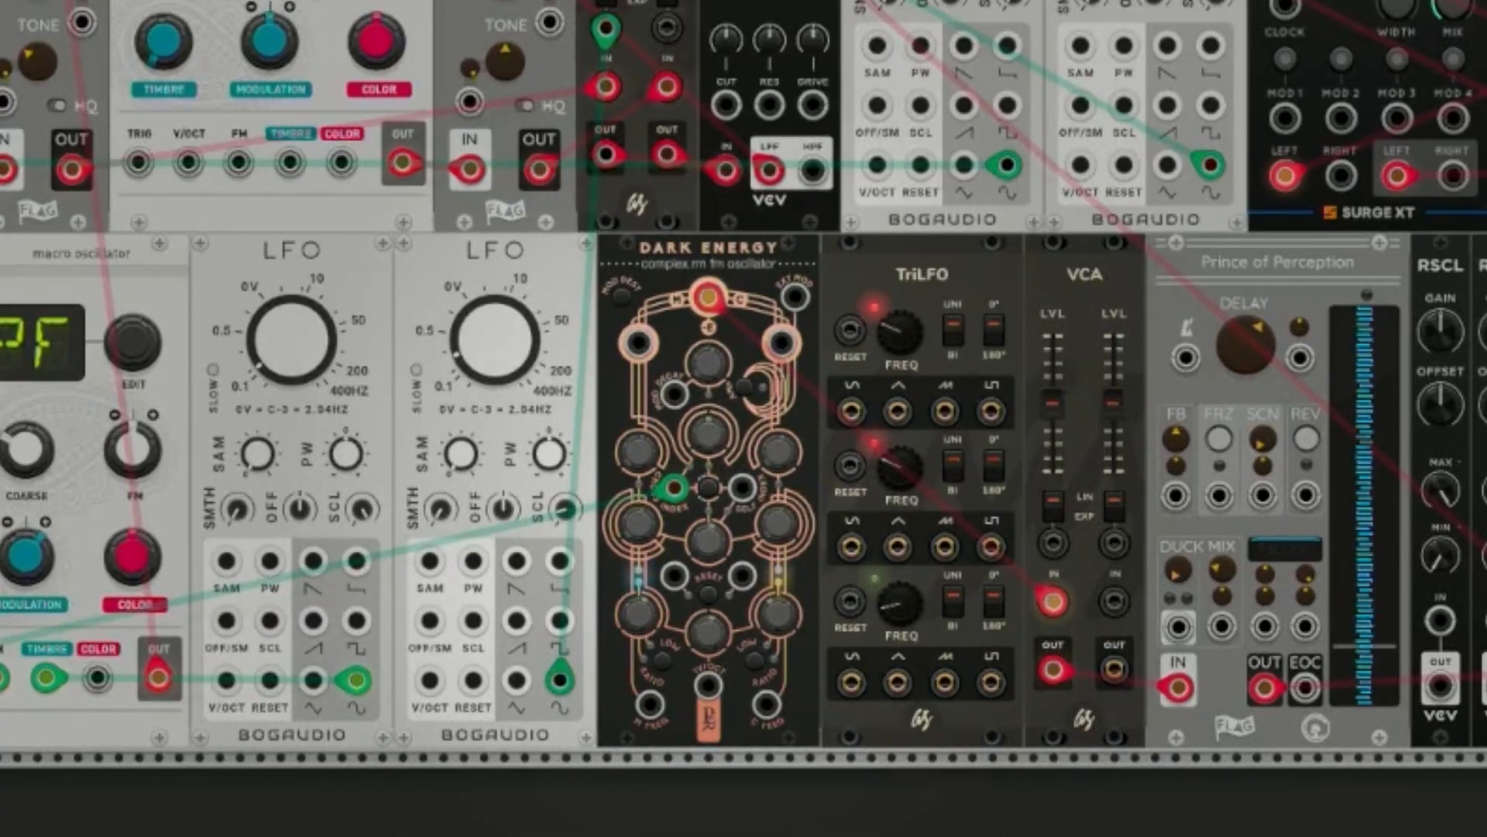
left_click_drag(707, 486, 707, 486)
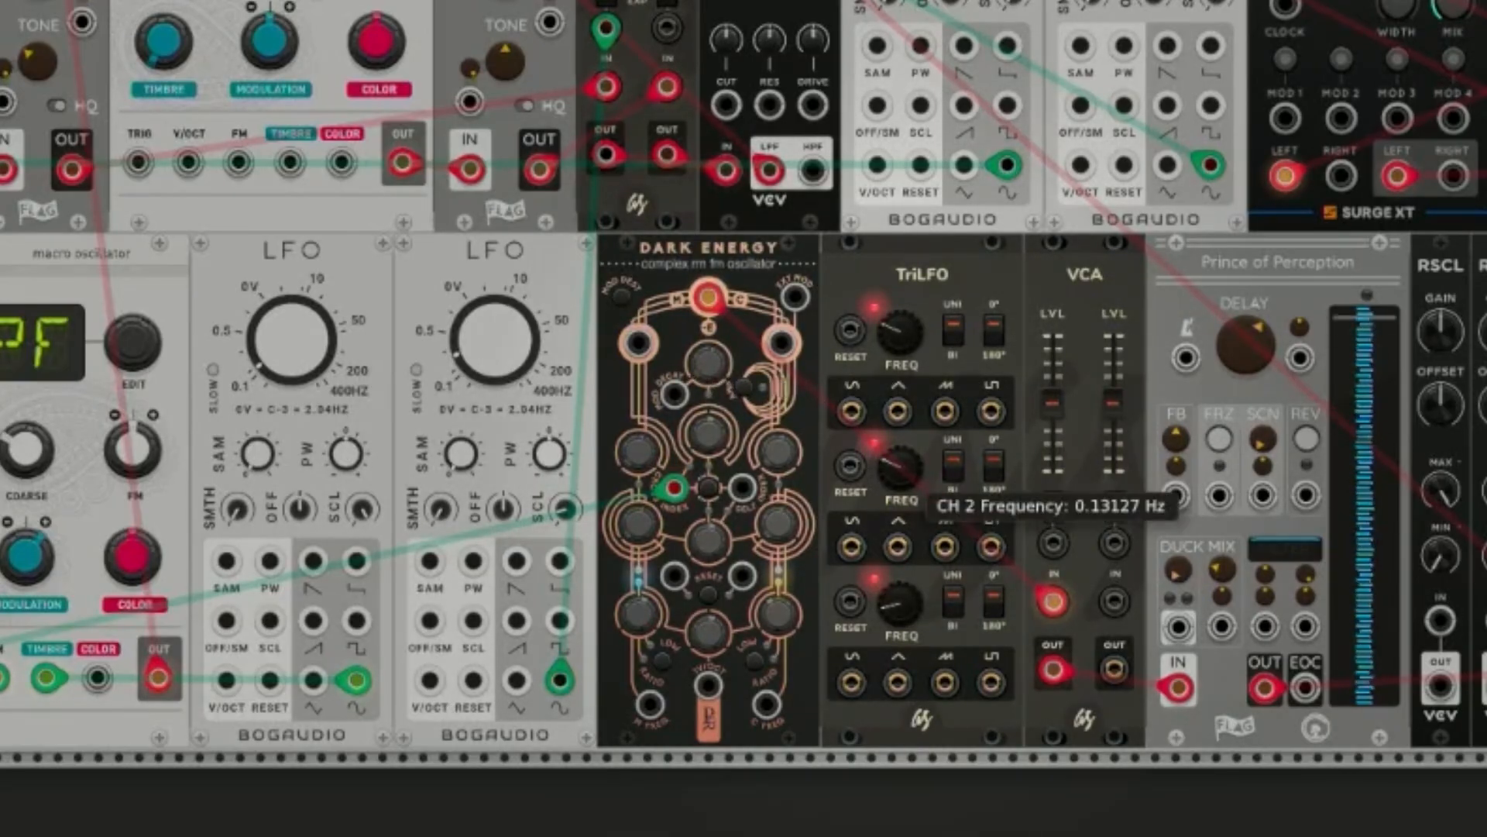
Patch TriLFO's Sine 1 output to the neighbouring VCA's CH 1 level CV input with a modulation cable and toggle CH 1's unipolar/bipolar range.
right_click(852, 412)
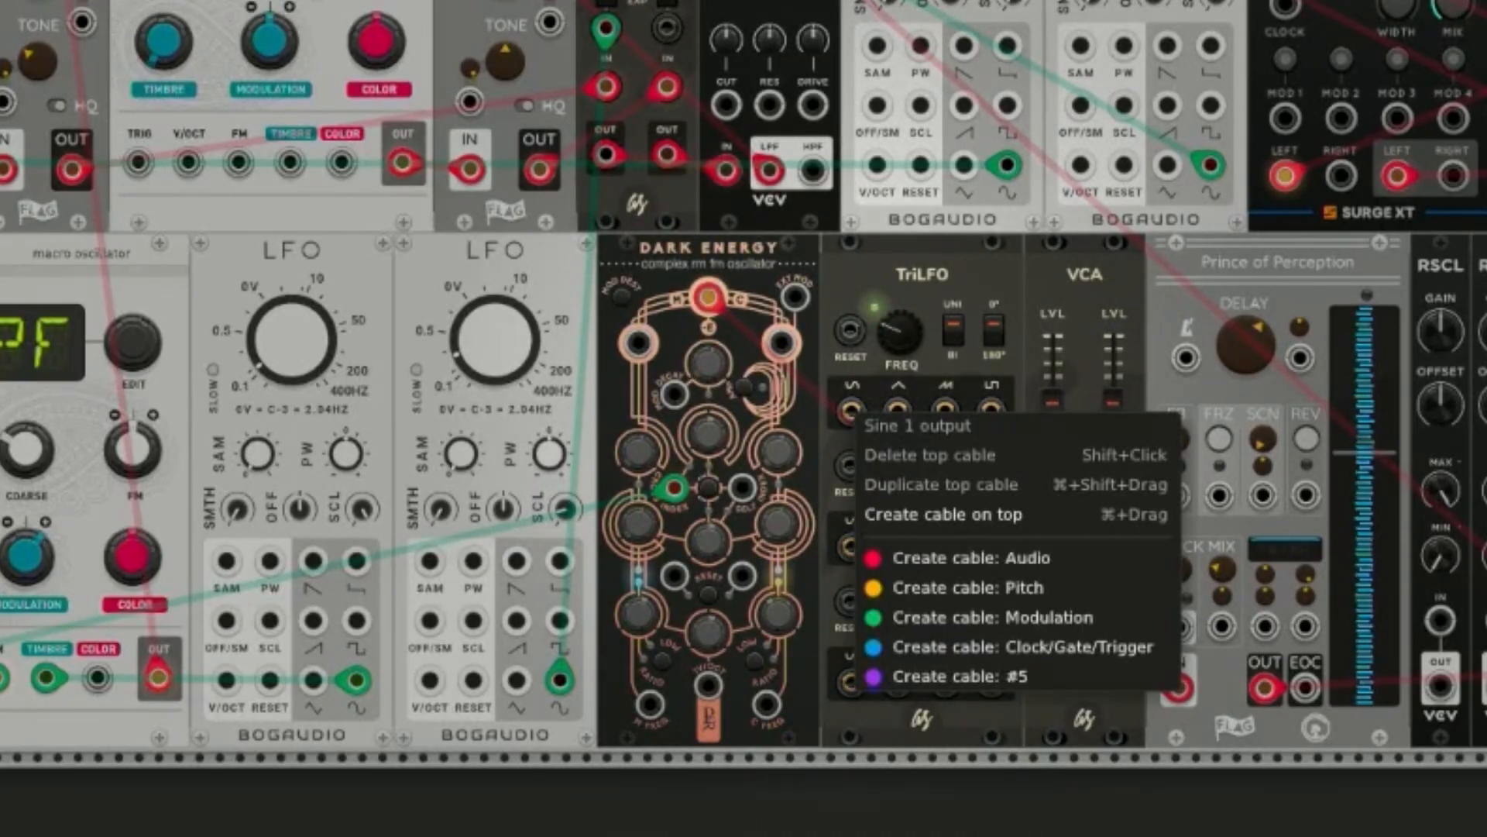
left_click(993, 617)
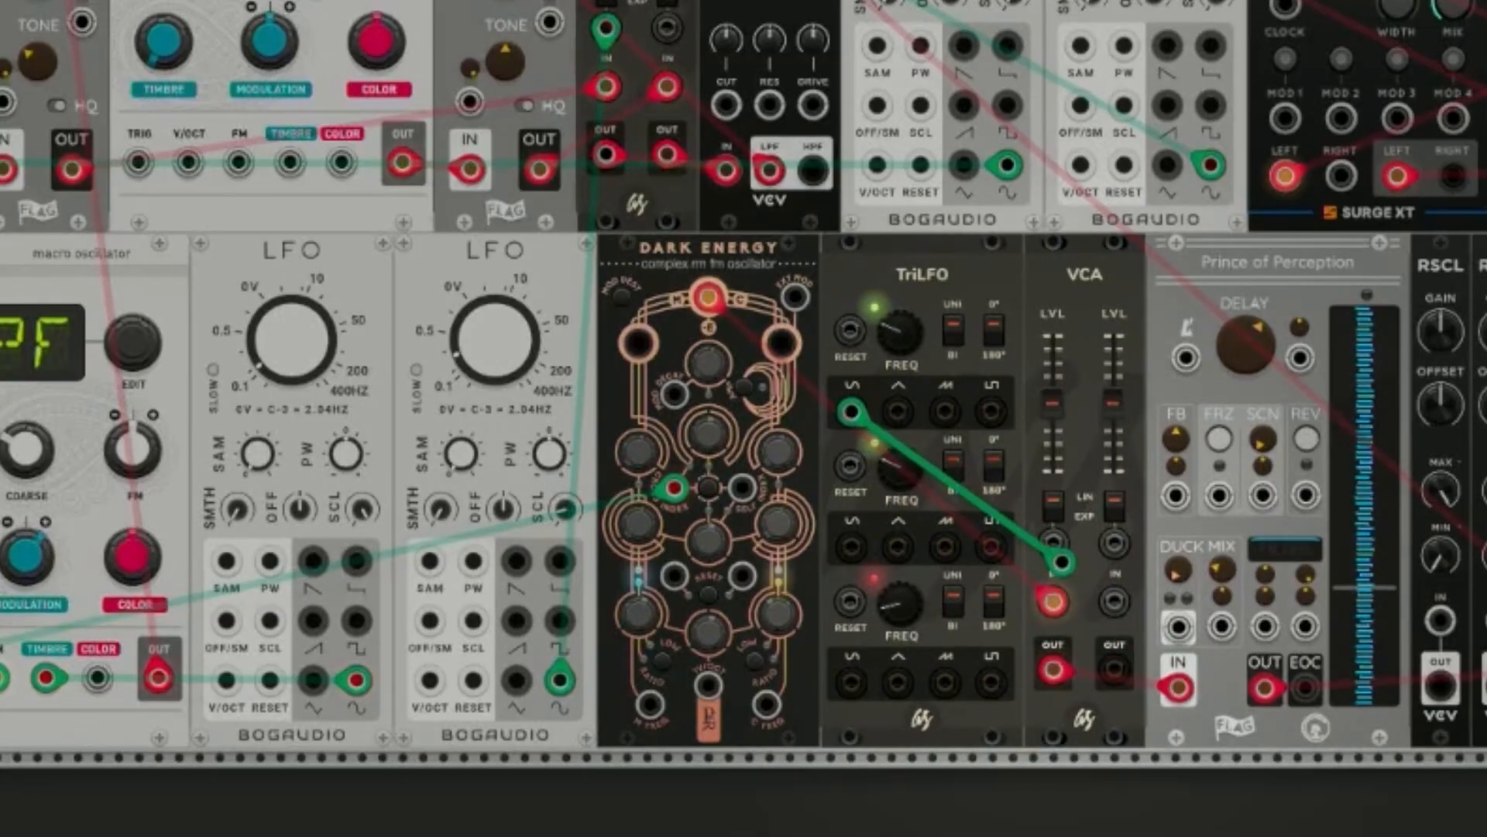
left_click(1053, 544)
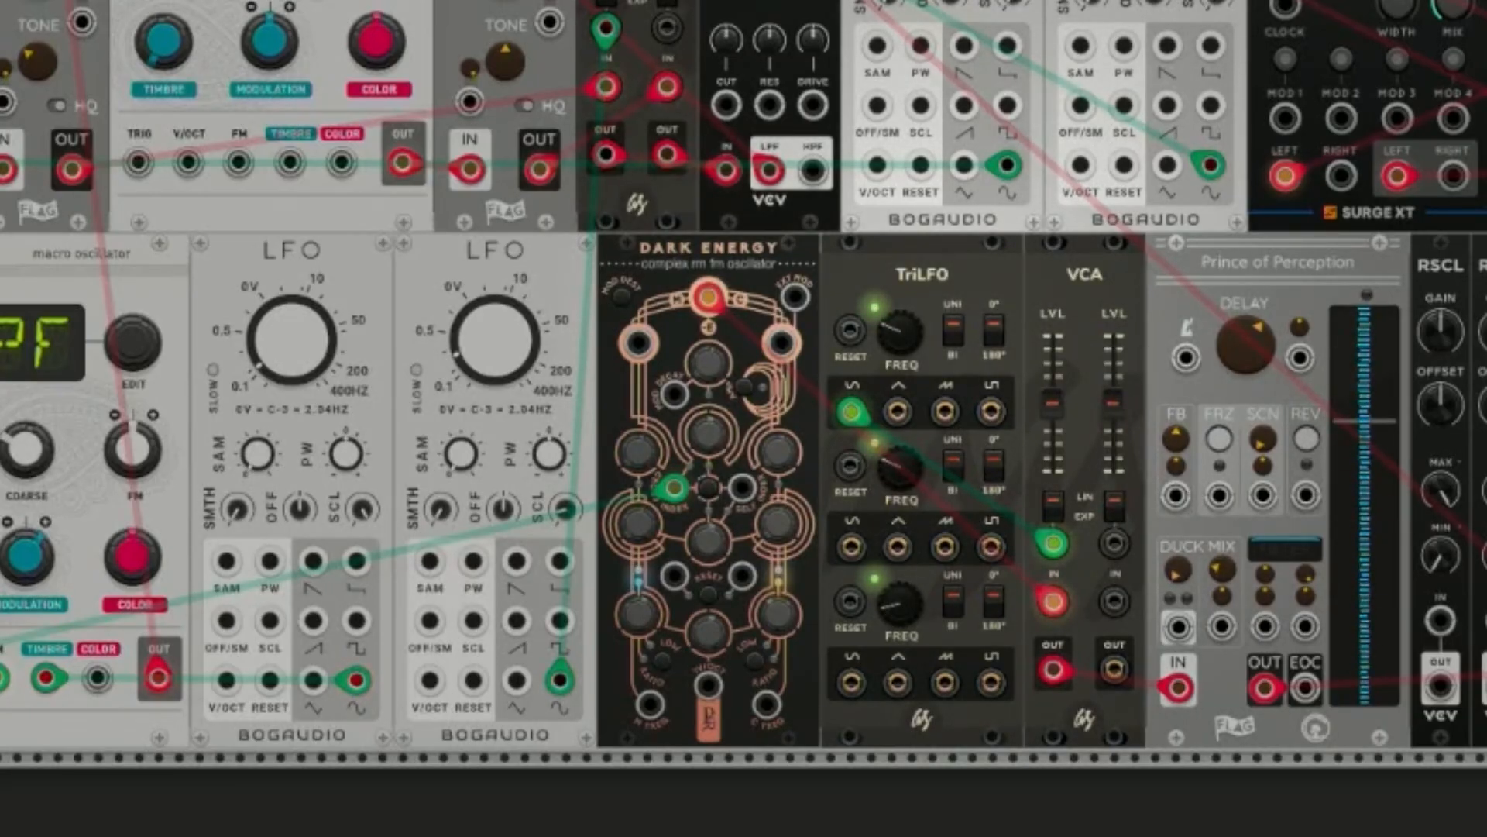
left_click(954, 332)
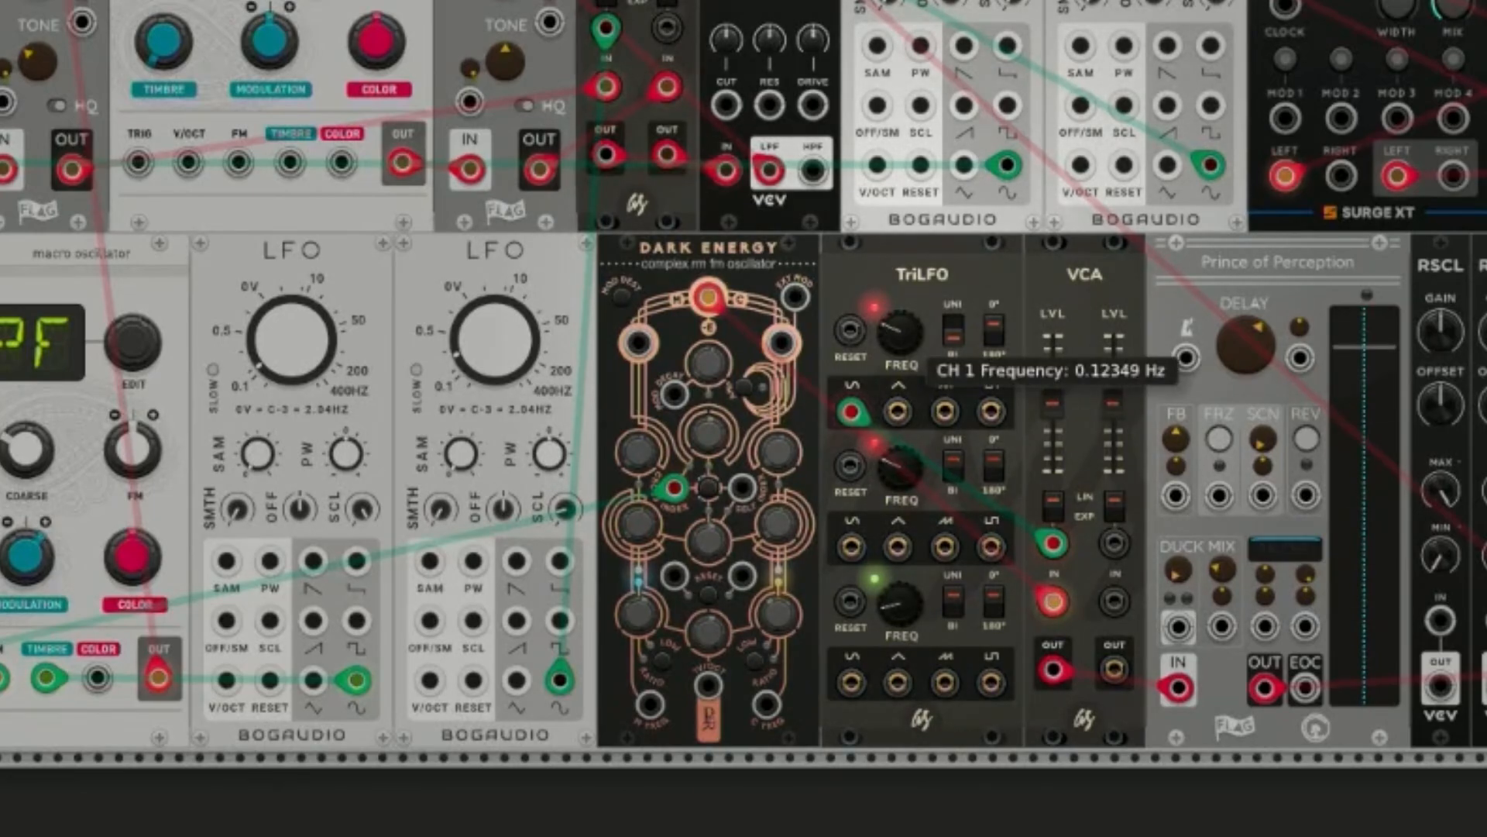
mouse_move(900, 333)
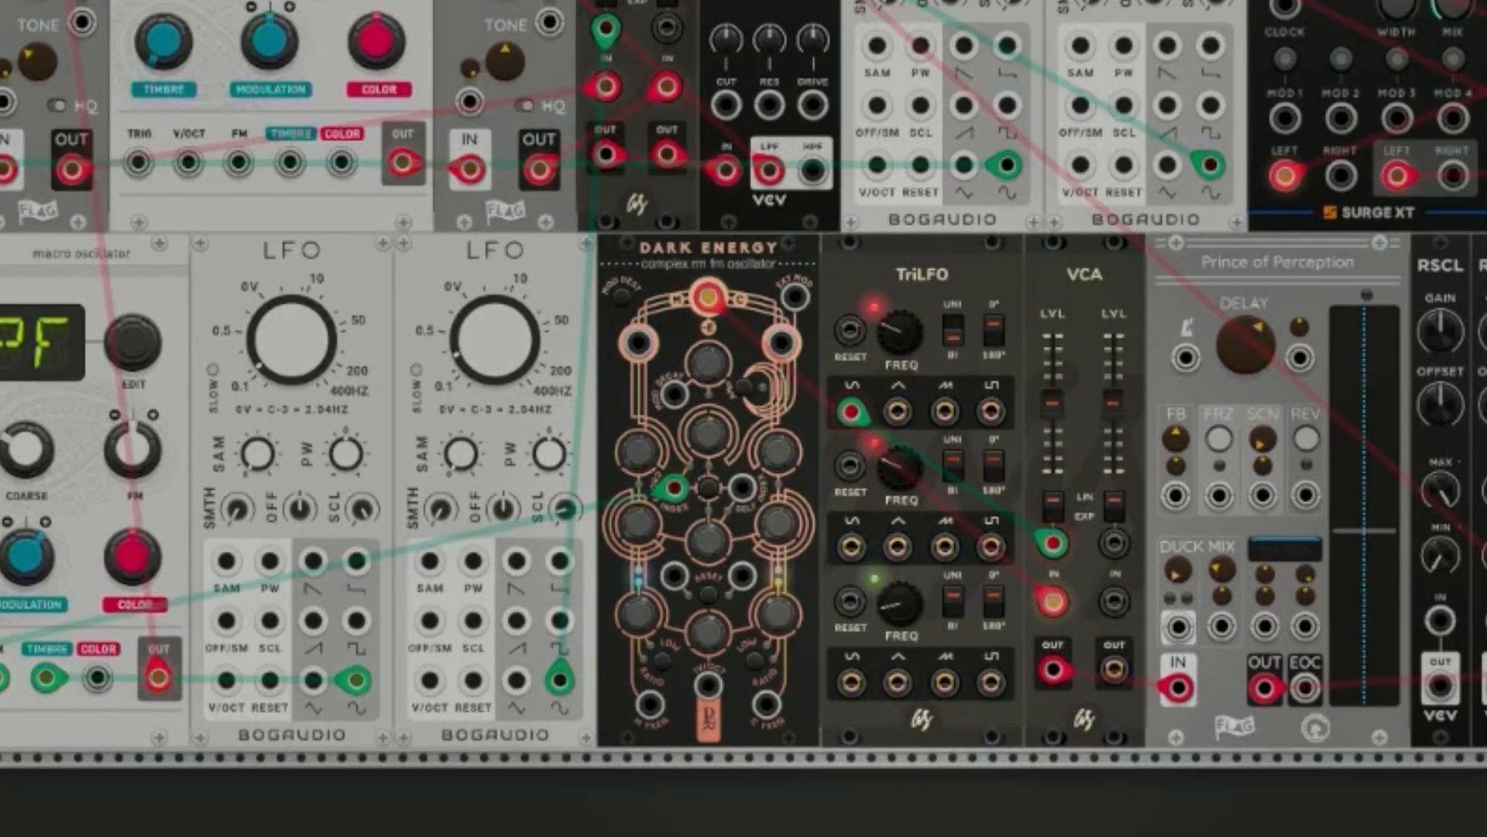
Patch TriLFO's Sine 2 output to the first Rescale module's input with a modulation cable.
mouse_move(900, 469)
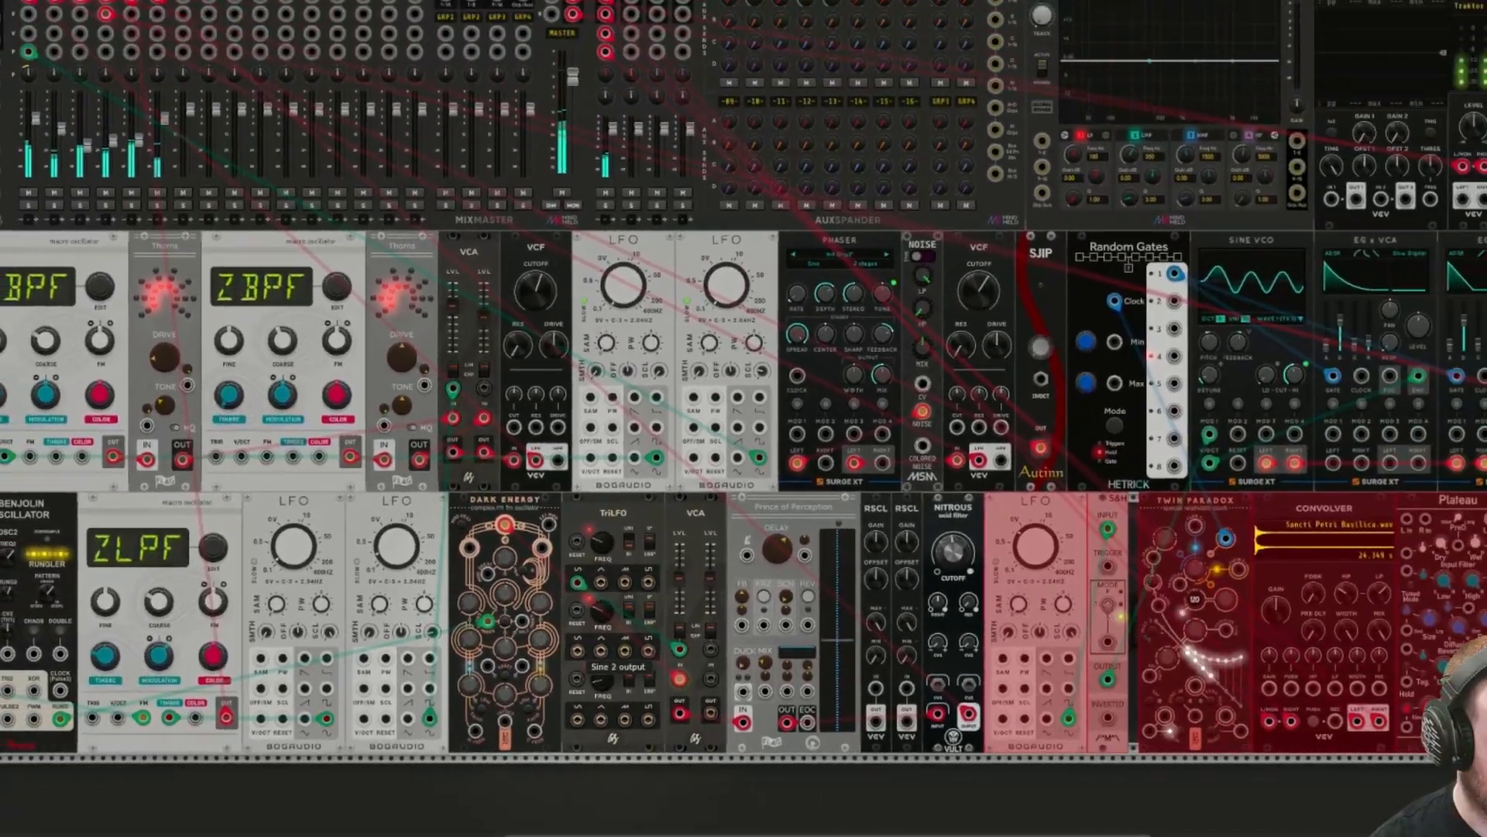
right_click(781, 573)
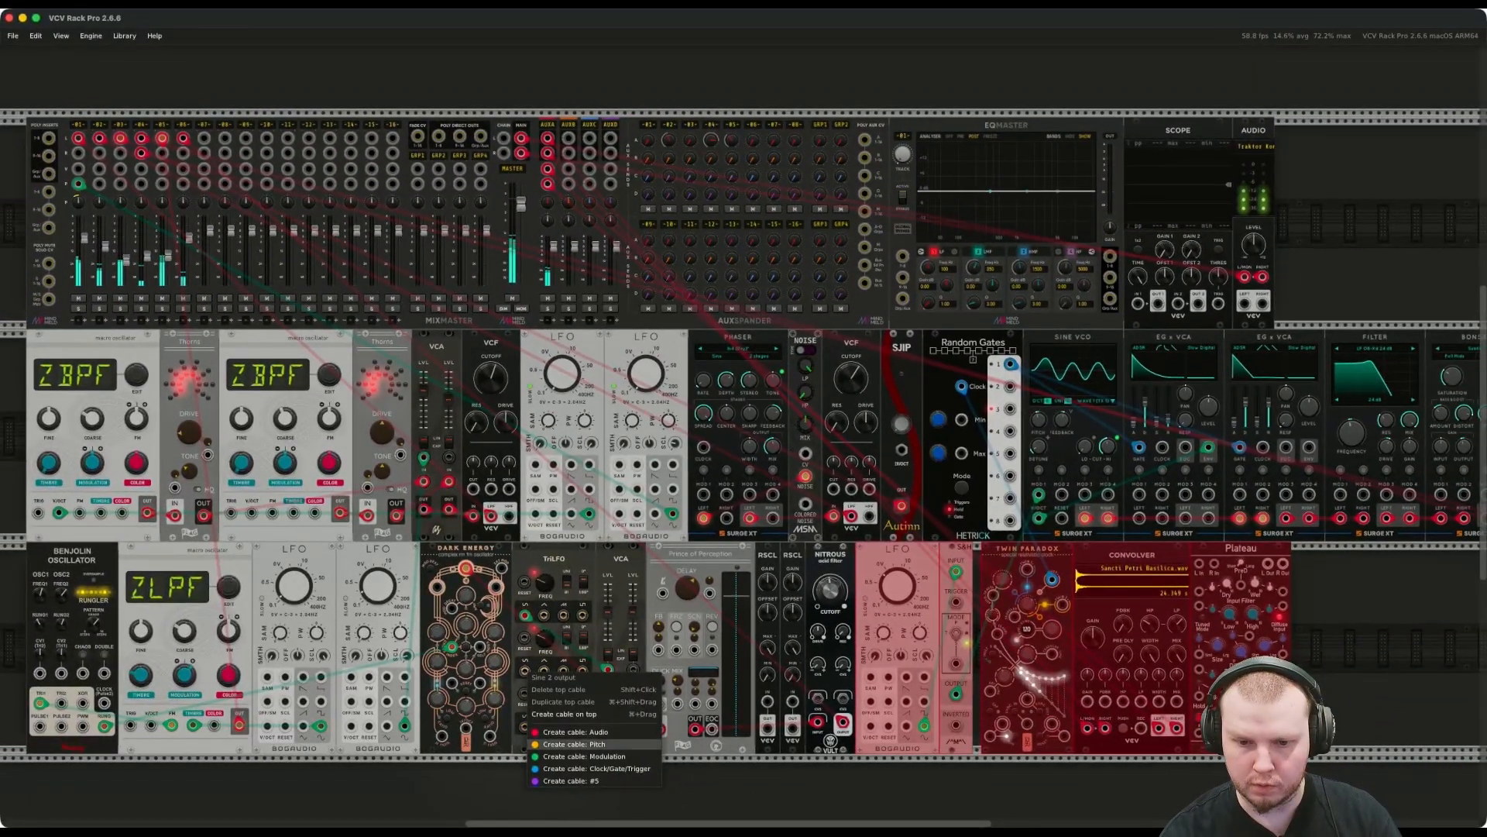
left_click(594, 756)
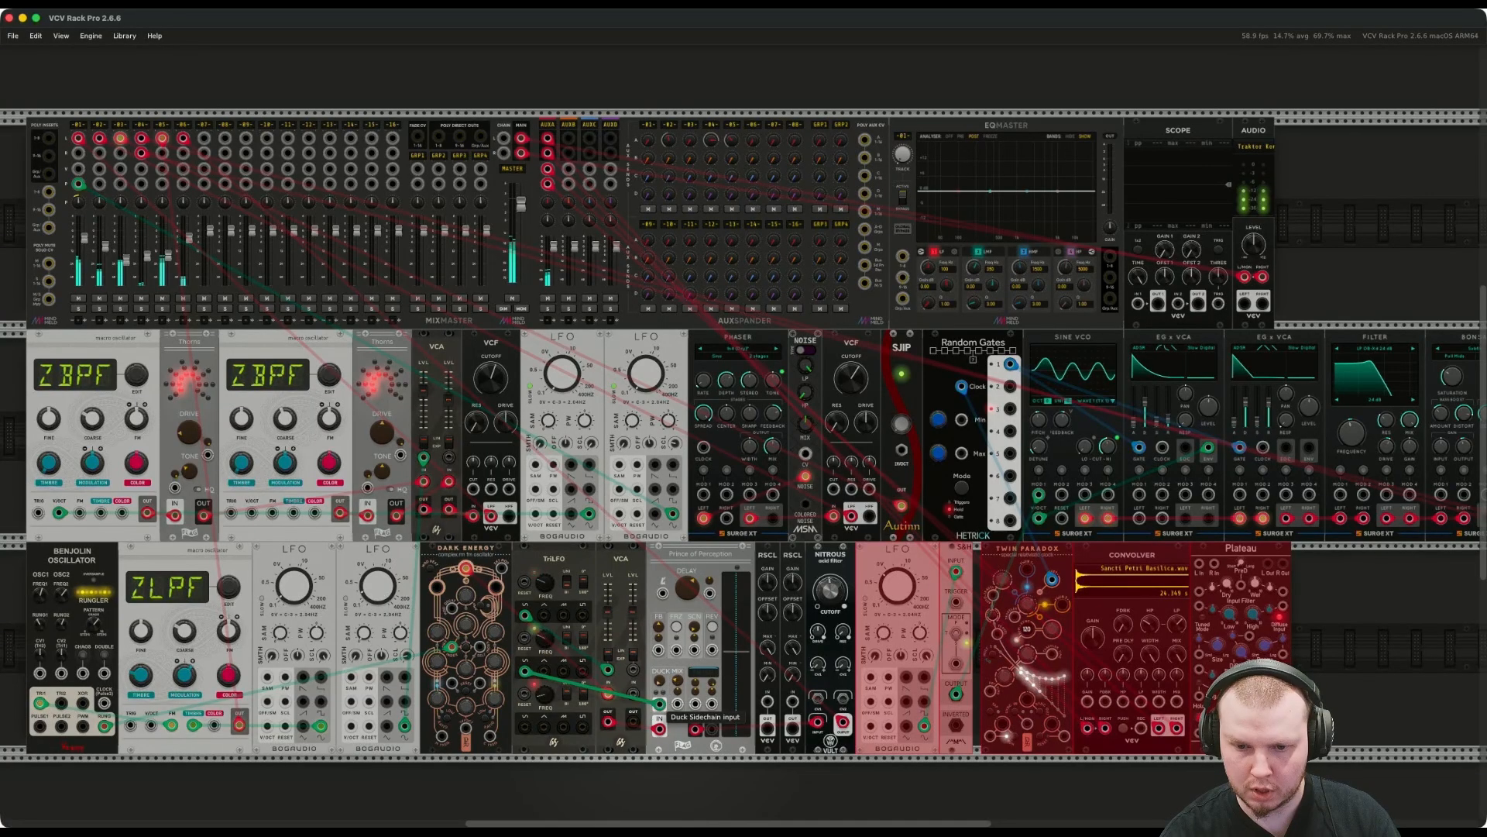
left_click_drag(659, 704, 767, 701)
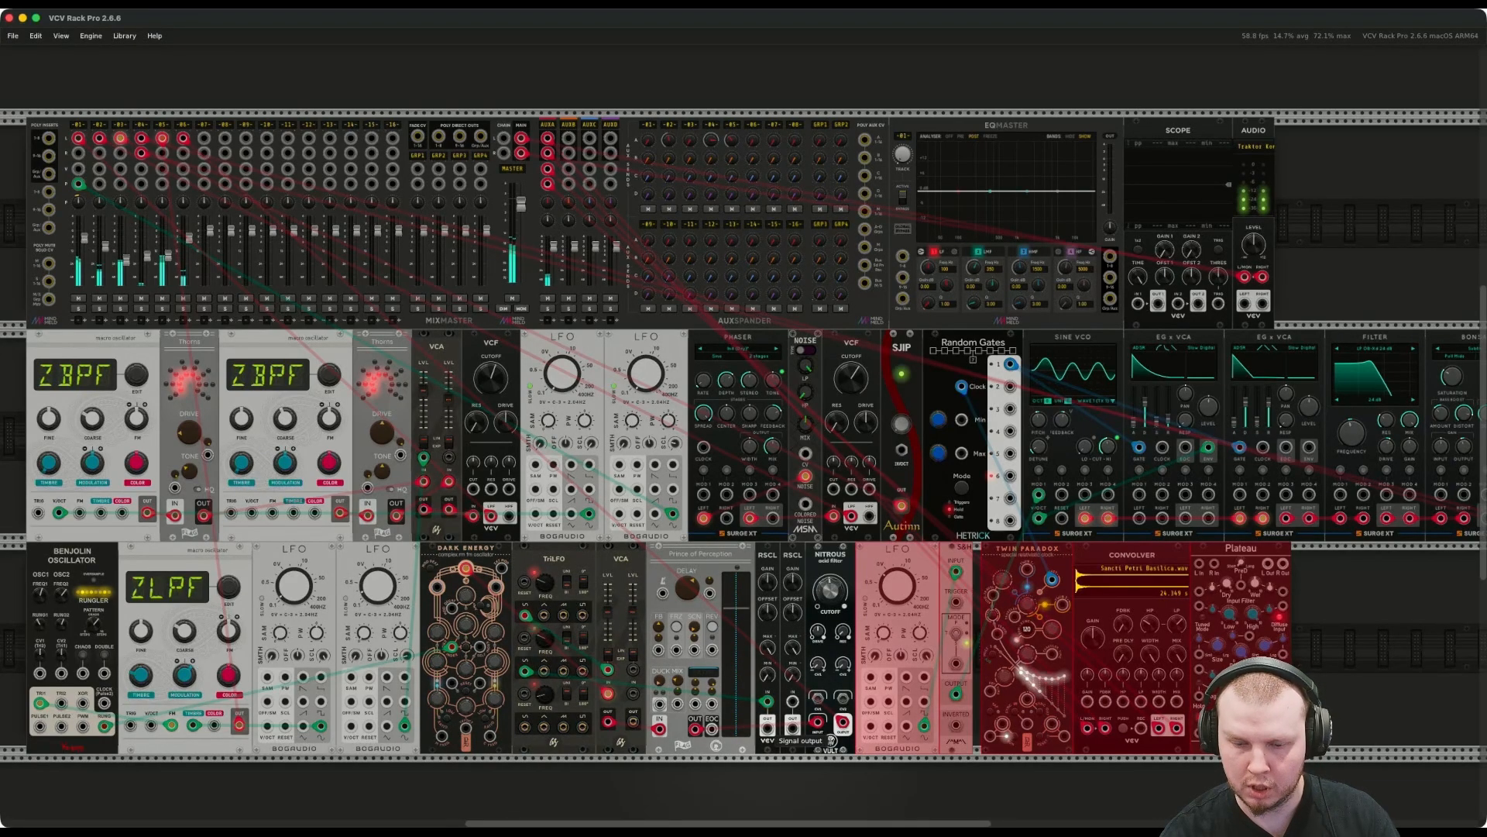
Patch the first Rescale module's output to Dark Energy's M freq CV input with a modulation cable.
right_click(768, 722)
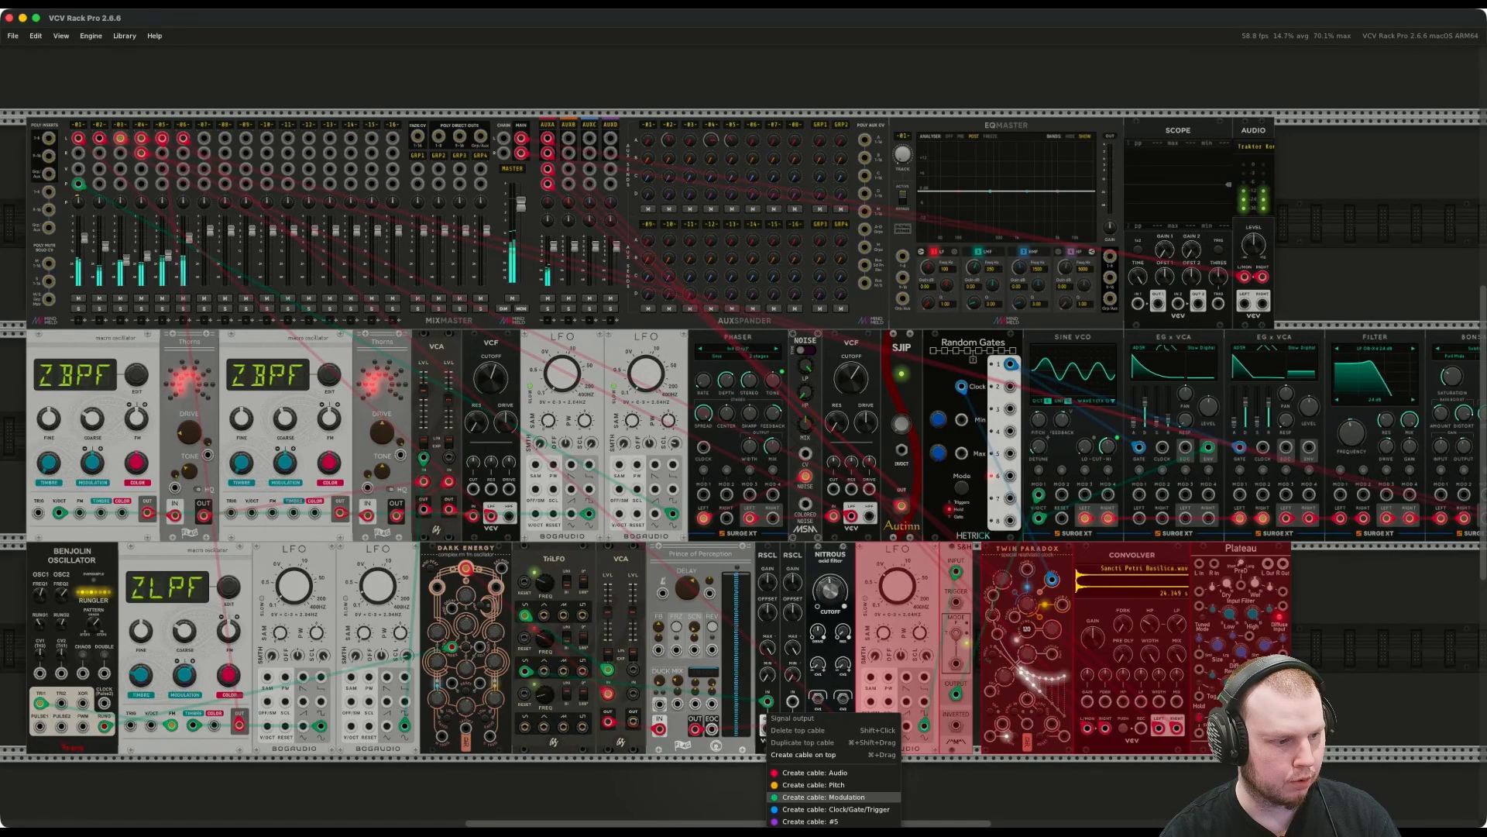
left_click(823, 796)
left_click(442, 736)
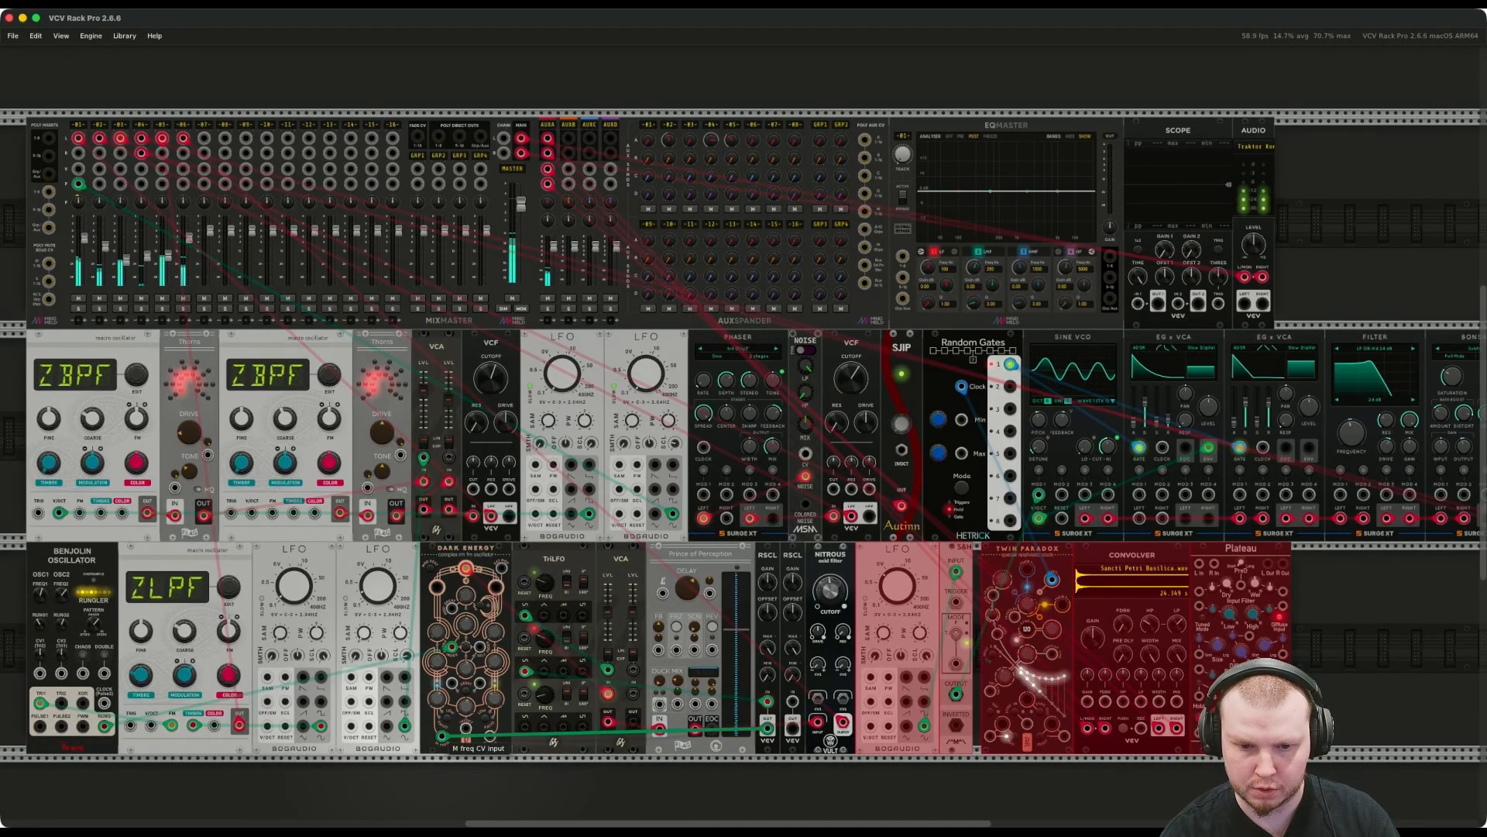
left_click_drag(442, 735, 443, 736)
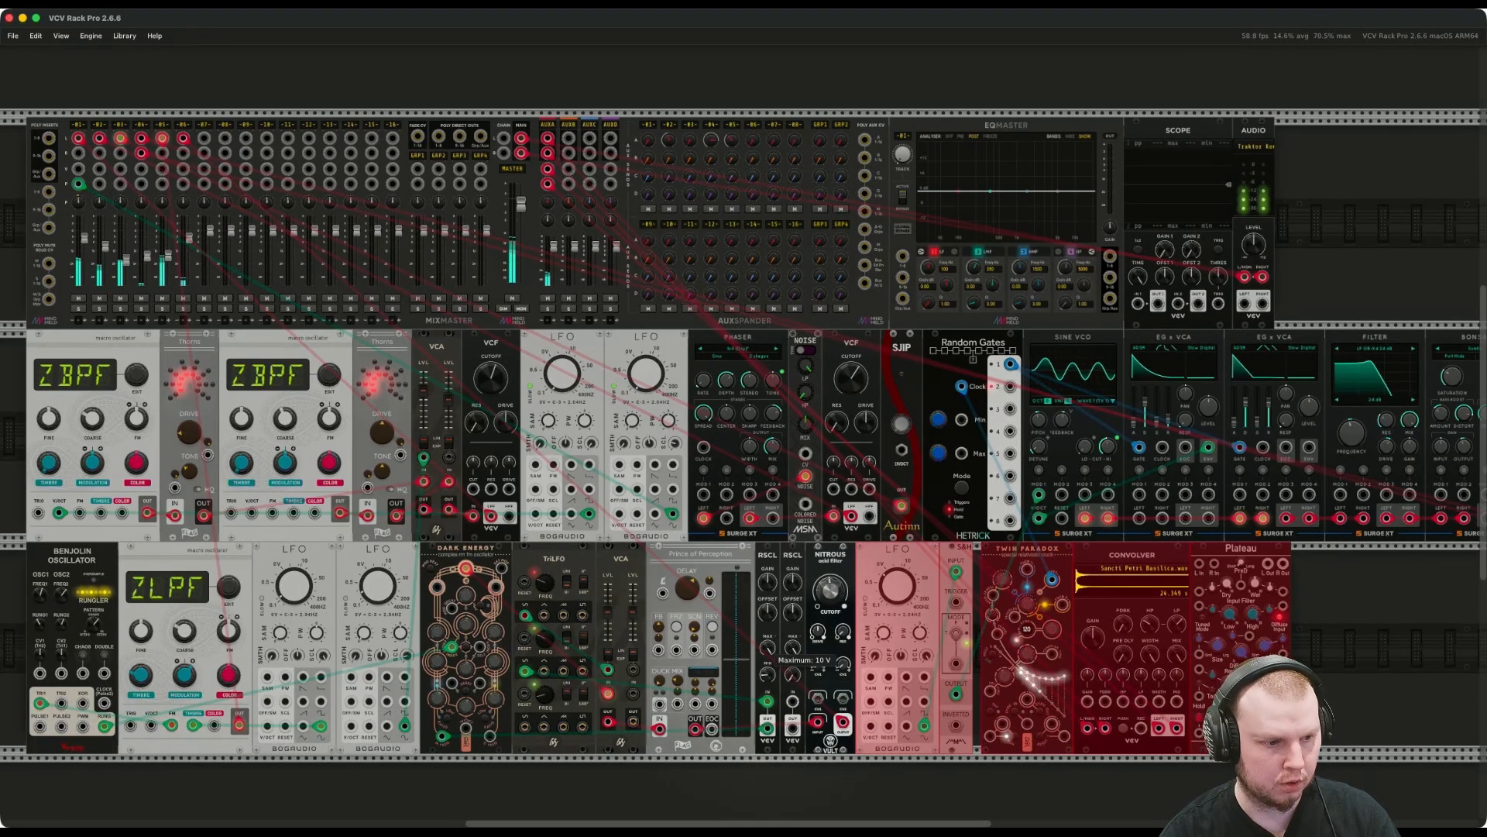
Adjust the second Rescale's maximum and minimum, and patch its output to Dark Energy's lower-right CV input with a modulation cable.
left_click_drag(793, 646, 792, 682)
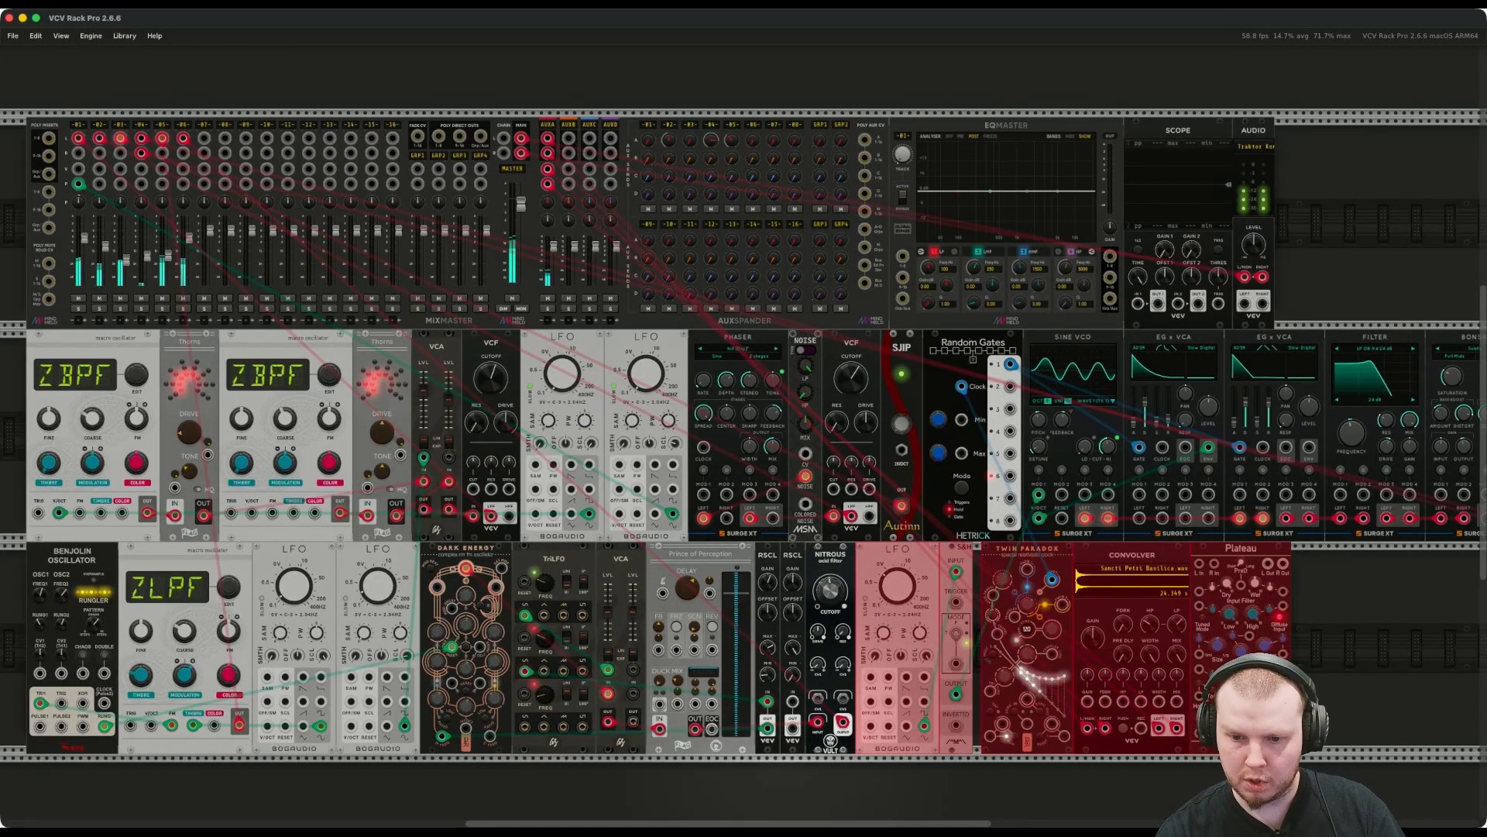
right_click(793, 717)
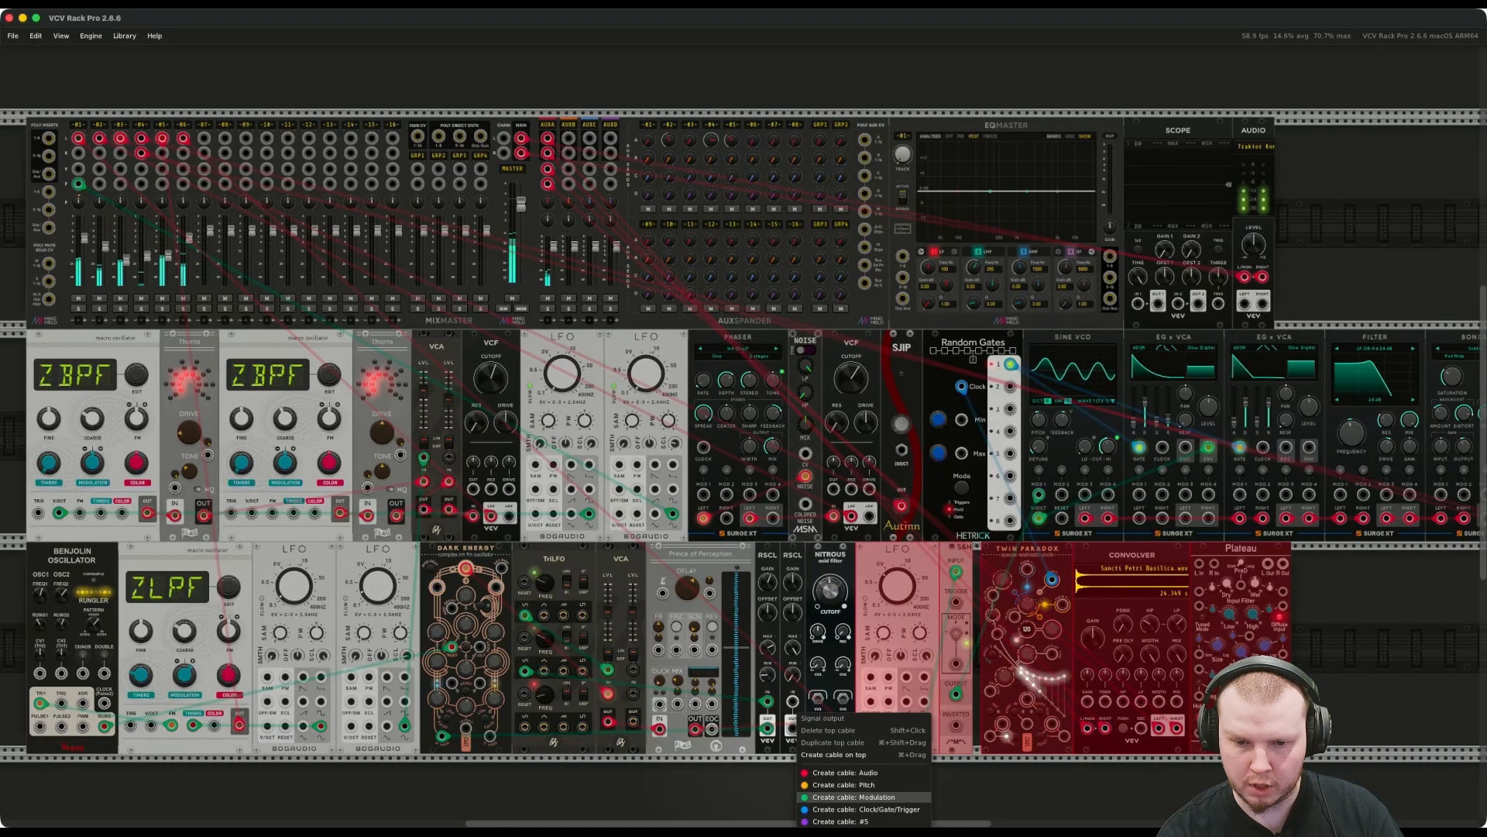
left_click(854, 796)
left_click(490, 736)
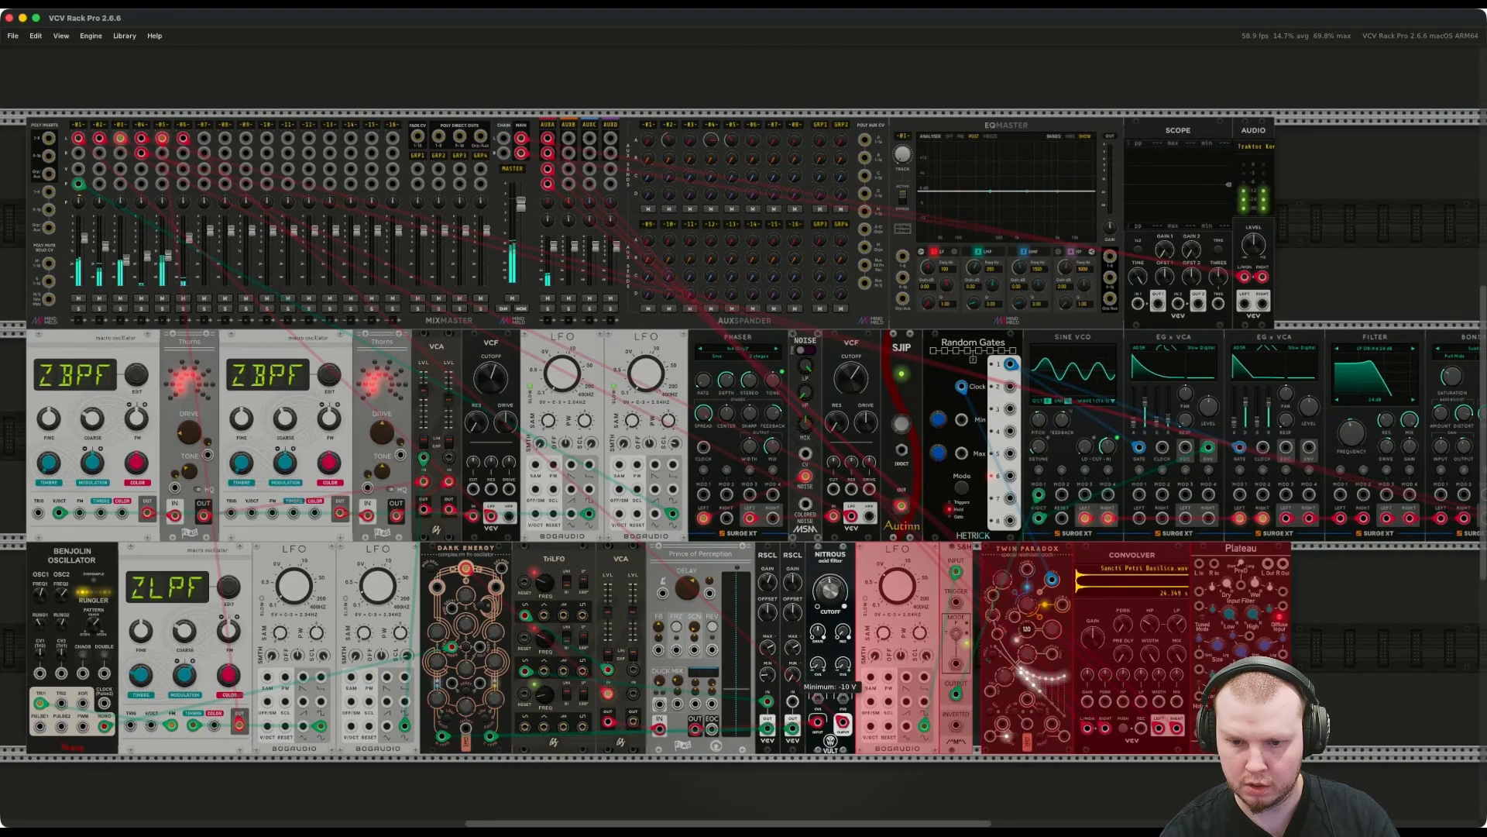
left_click_drag(792, 664, 792, 661)
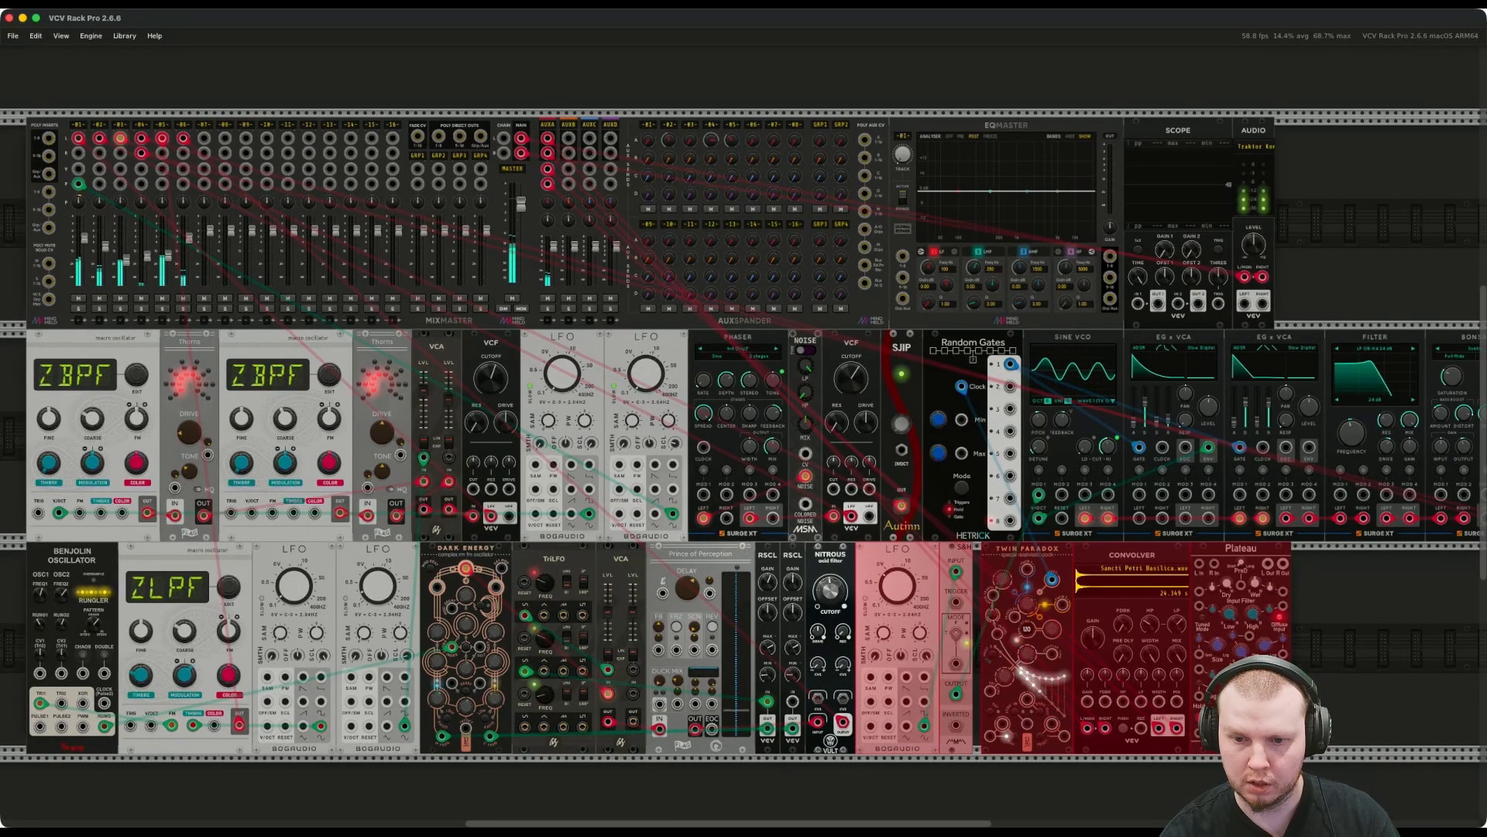
left_click_drag(793, 555, 801, 342)
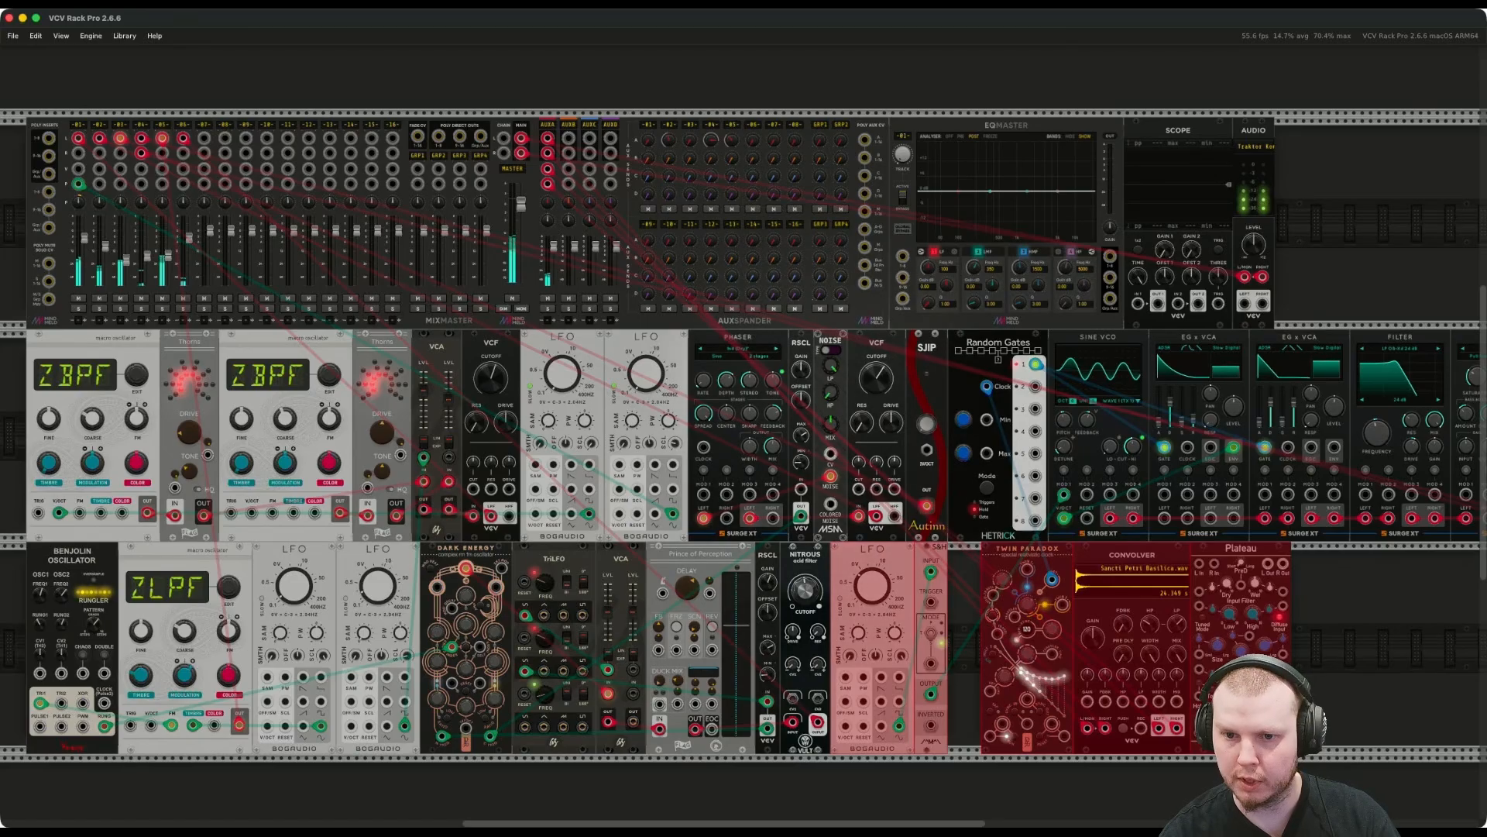
mouse_move(843, 556)
left_mouse_down()
mouse_move(792, 556)
mouse_move(830, 578)
left_mouse_up()
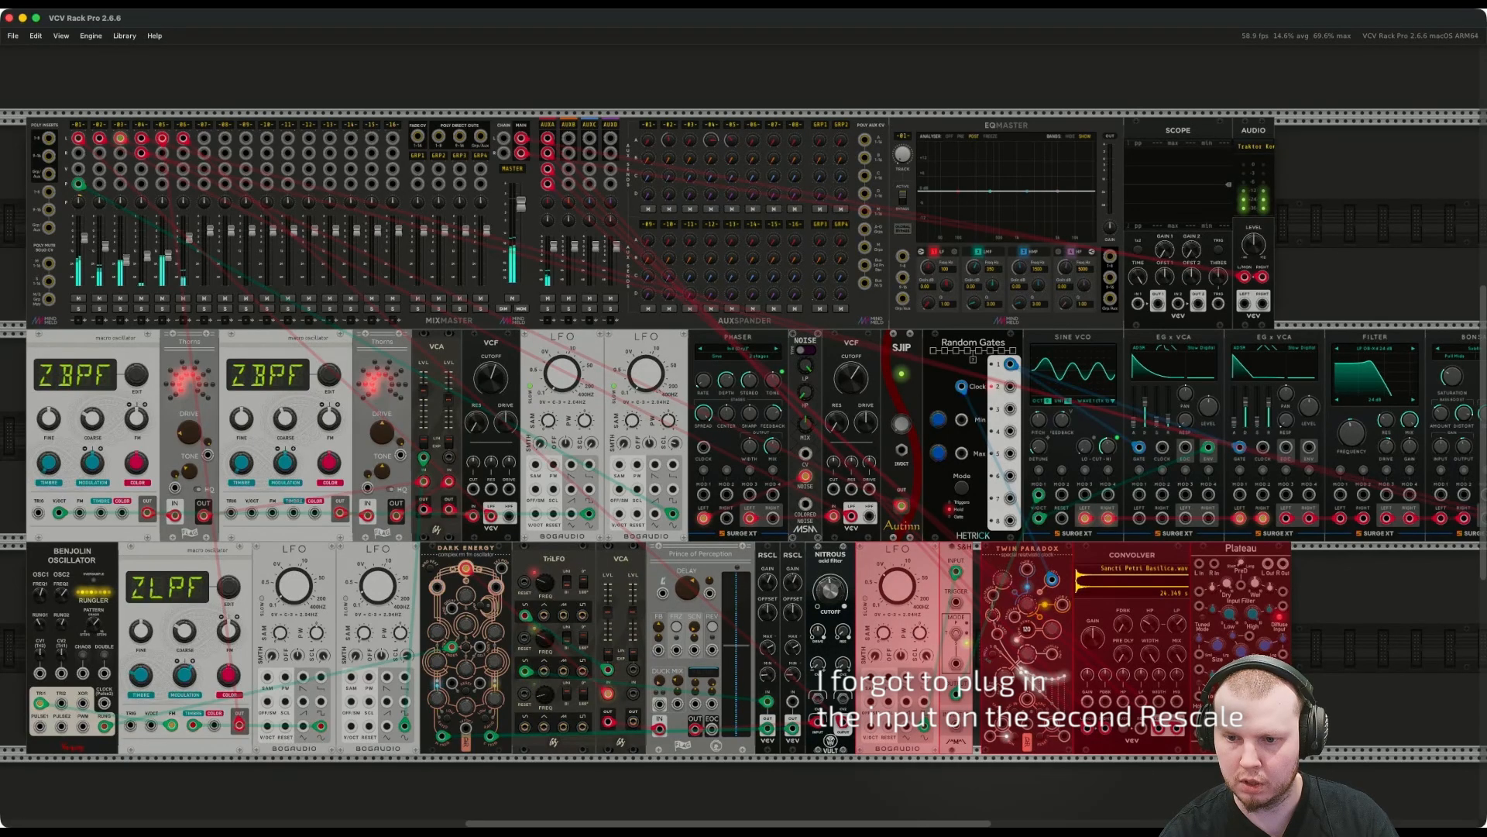
left_click(914, 790)
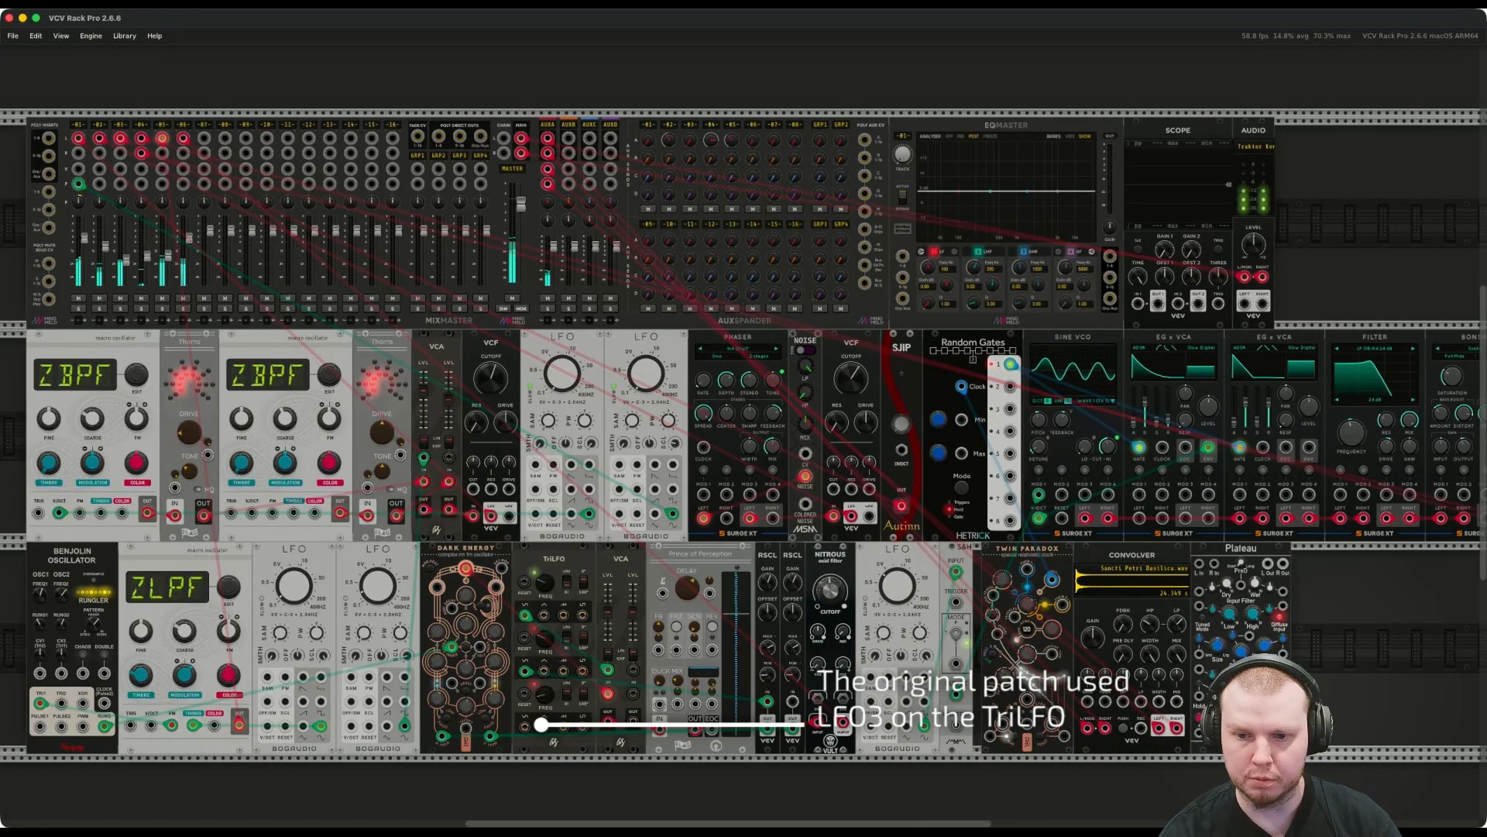
Raise channel 6's AUXB send and patch the AUXB left and right send outputs to Plateau's left and right inputs with audio cables.
mouse_move(831, 591)
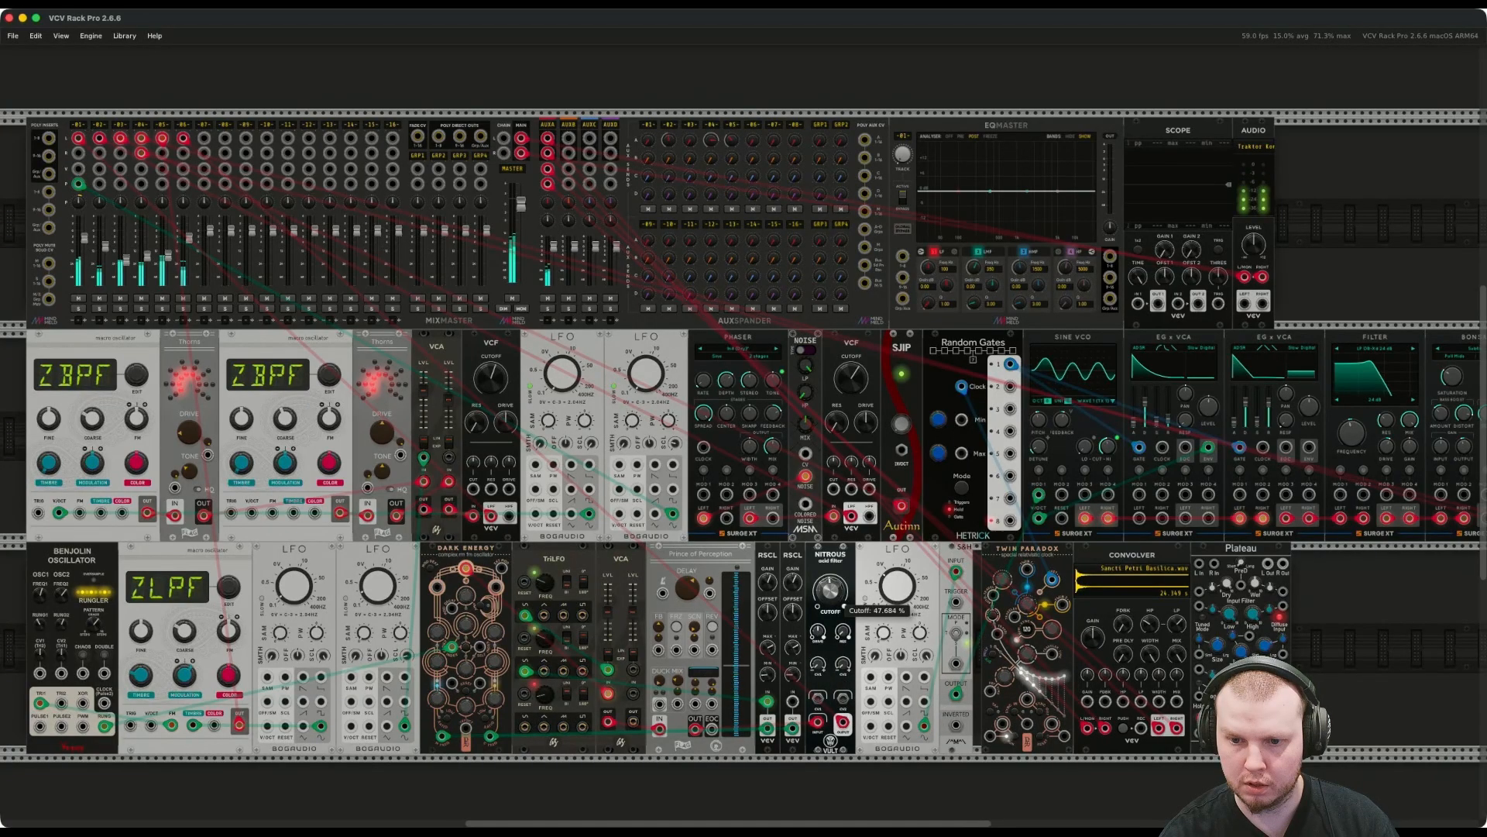
scroll(831, 592, "right", 3)
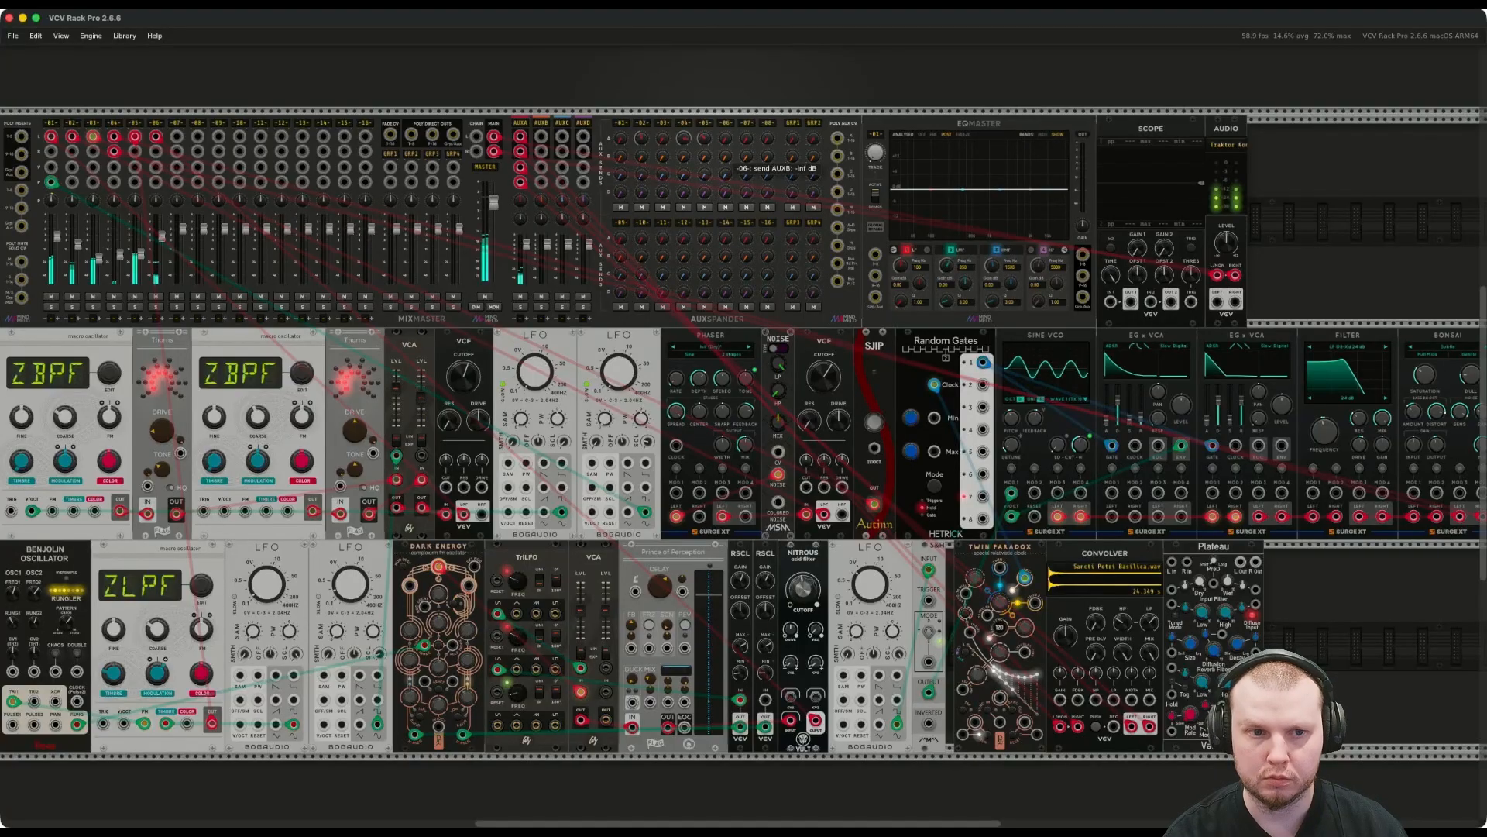
left_click_drag(725, 157, 725, 146)
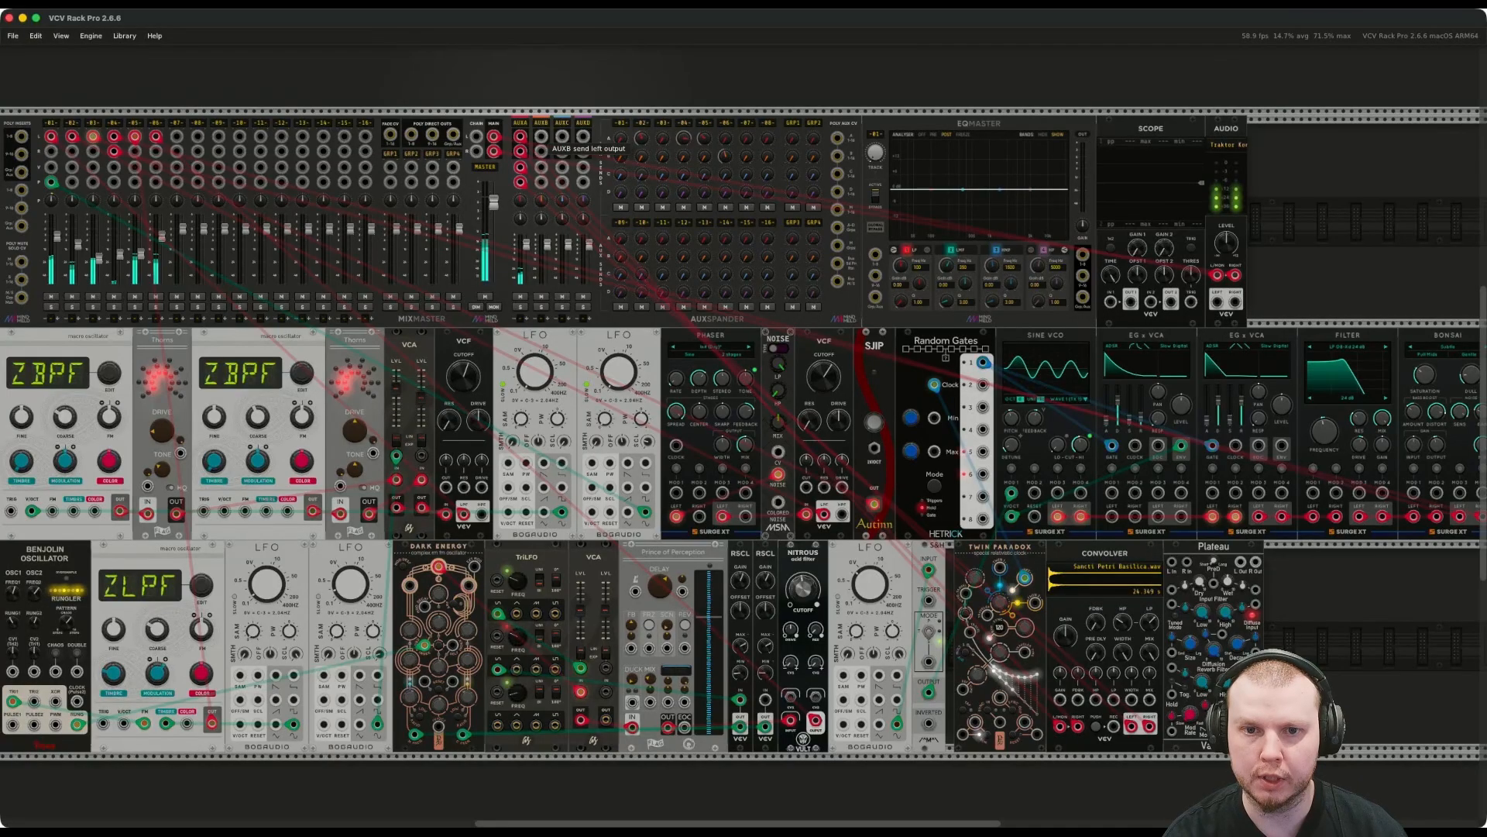
right_click(541, 137)
left_click_drag(569, 196, 1172, 561)
right_click(540, 152)
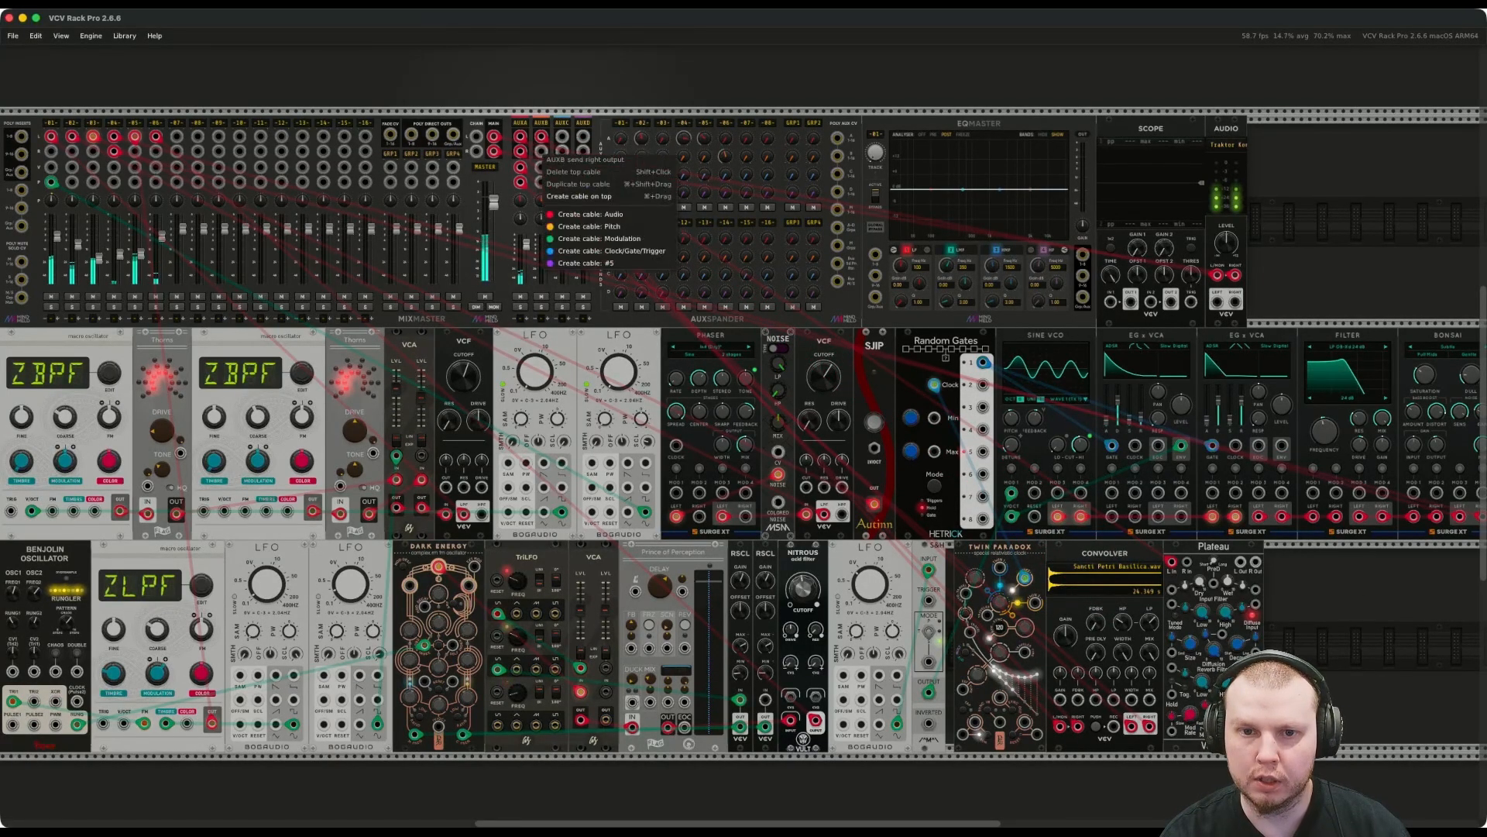
left_click_drag(570, 215, 1186, 561)
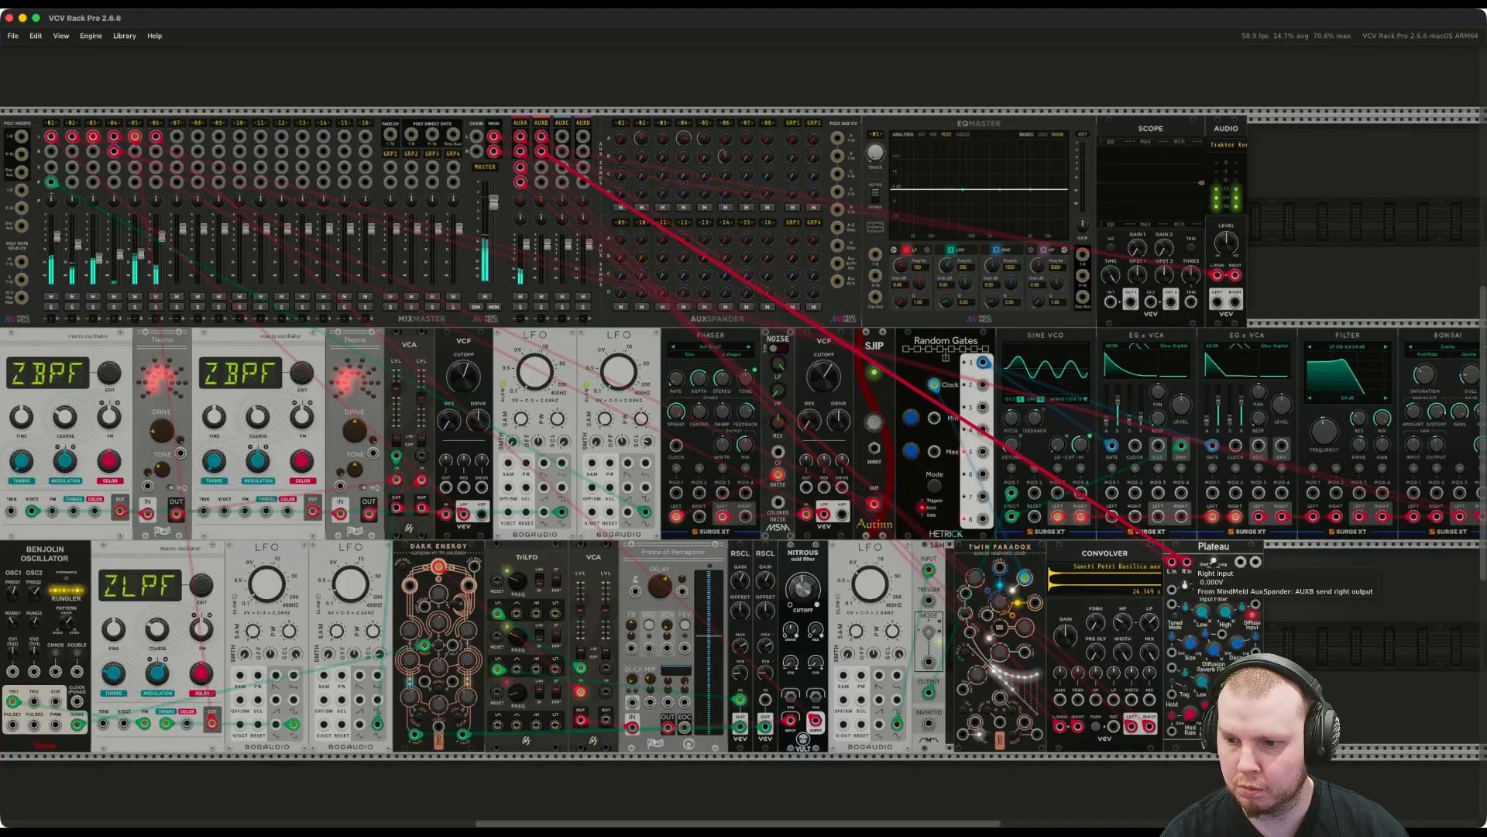
Patch Plateau's left and right outputs to the AUXB return inputs with audio cables and fine-tune channel 6's AUXB send.
right_click(1241, 563)
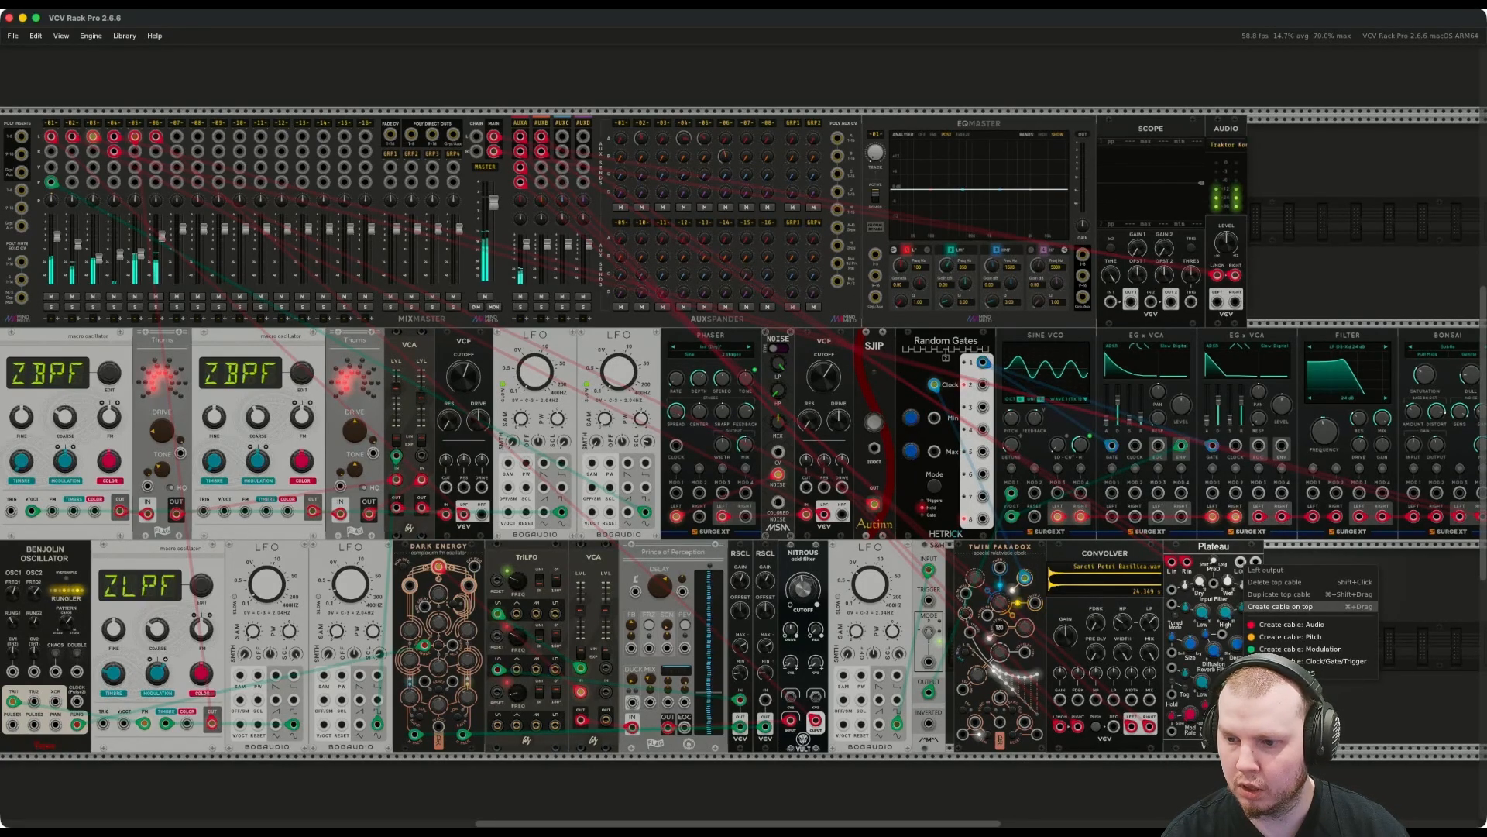
left_click_drag(1267, 624, 542, 167)
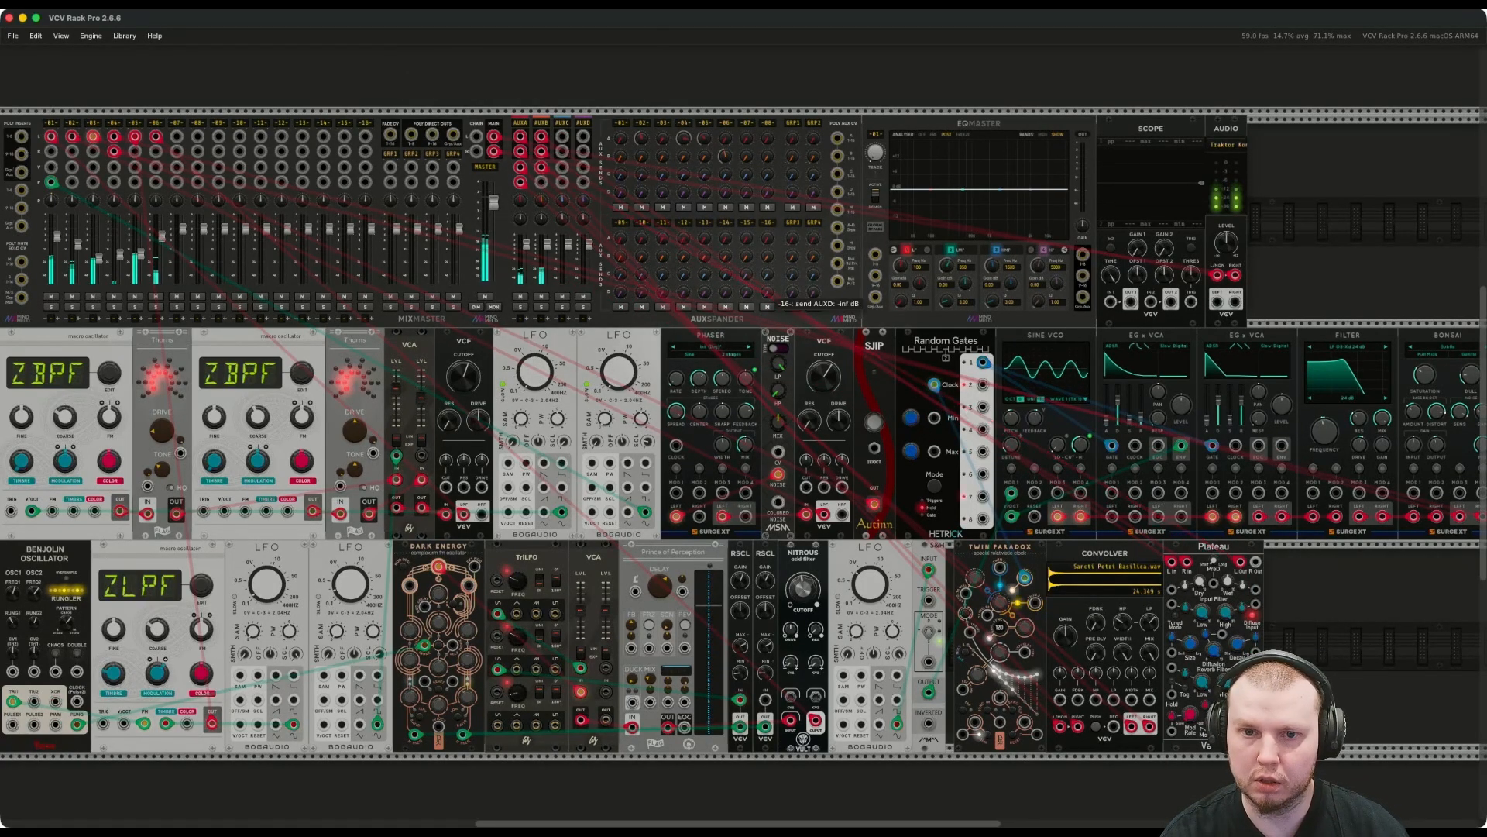
right_click(1256, 563)
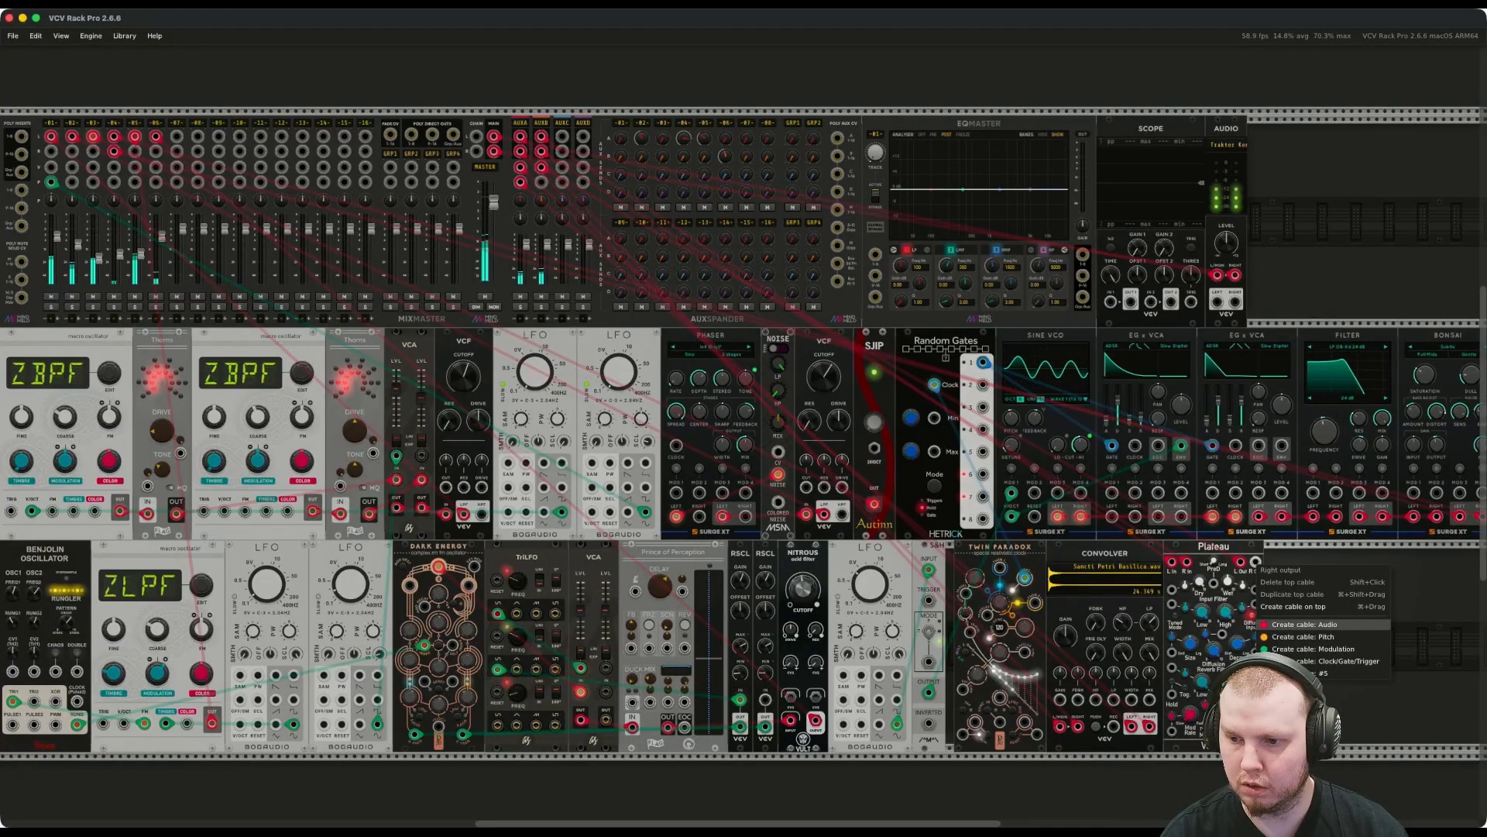
left_click_drag(1276, 624, 541, 182)
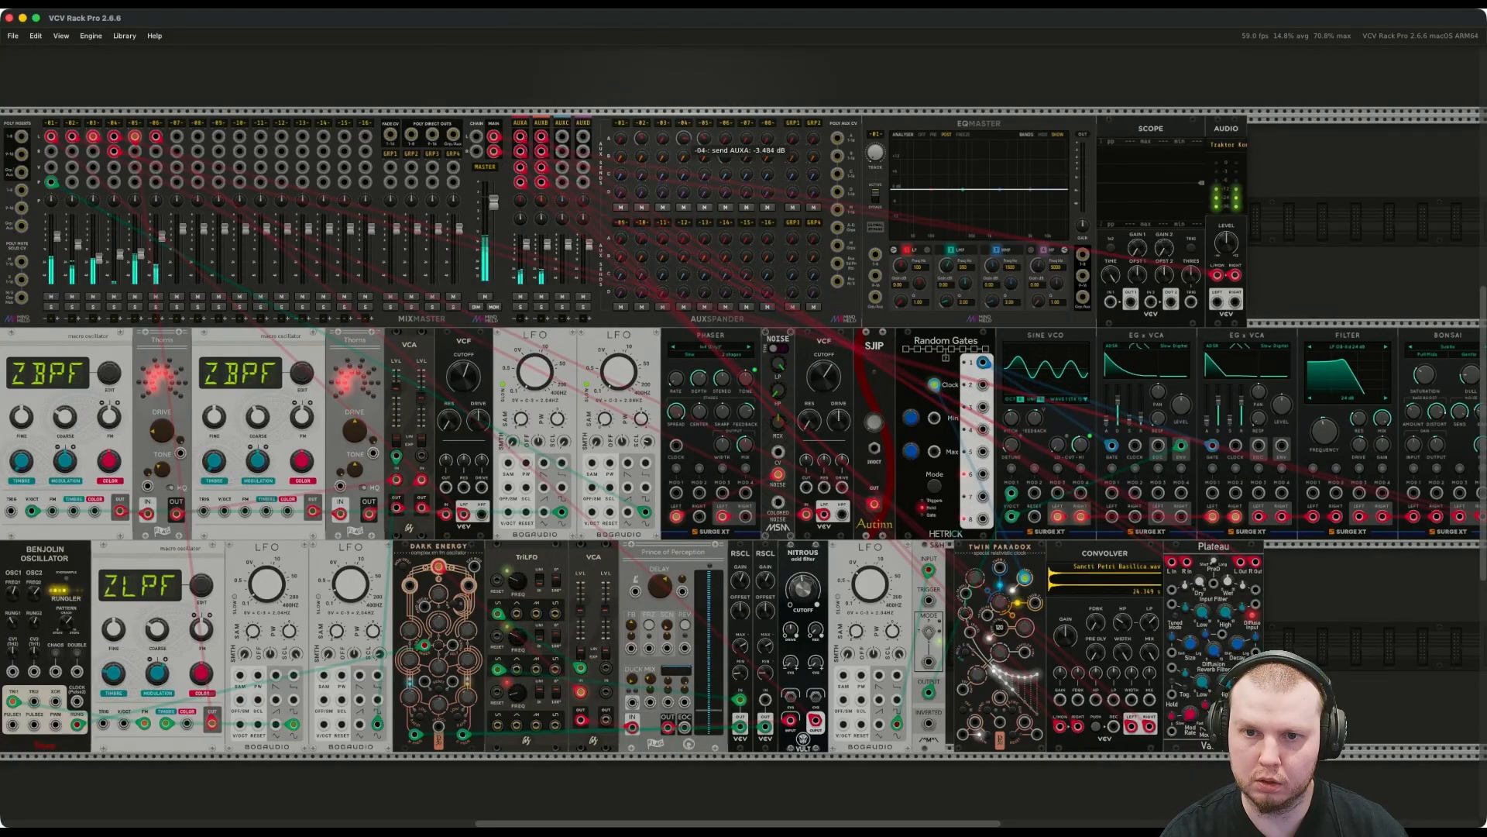
left_click_drag(725, 156, 725, 152)
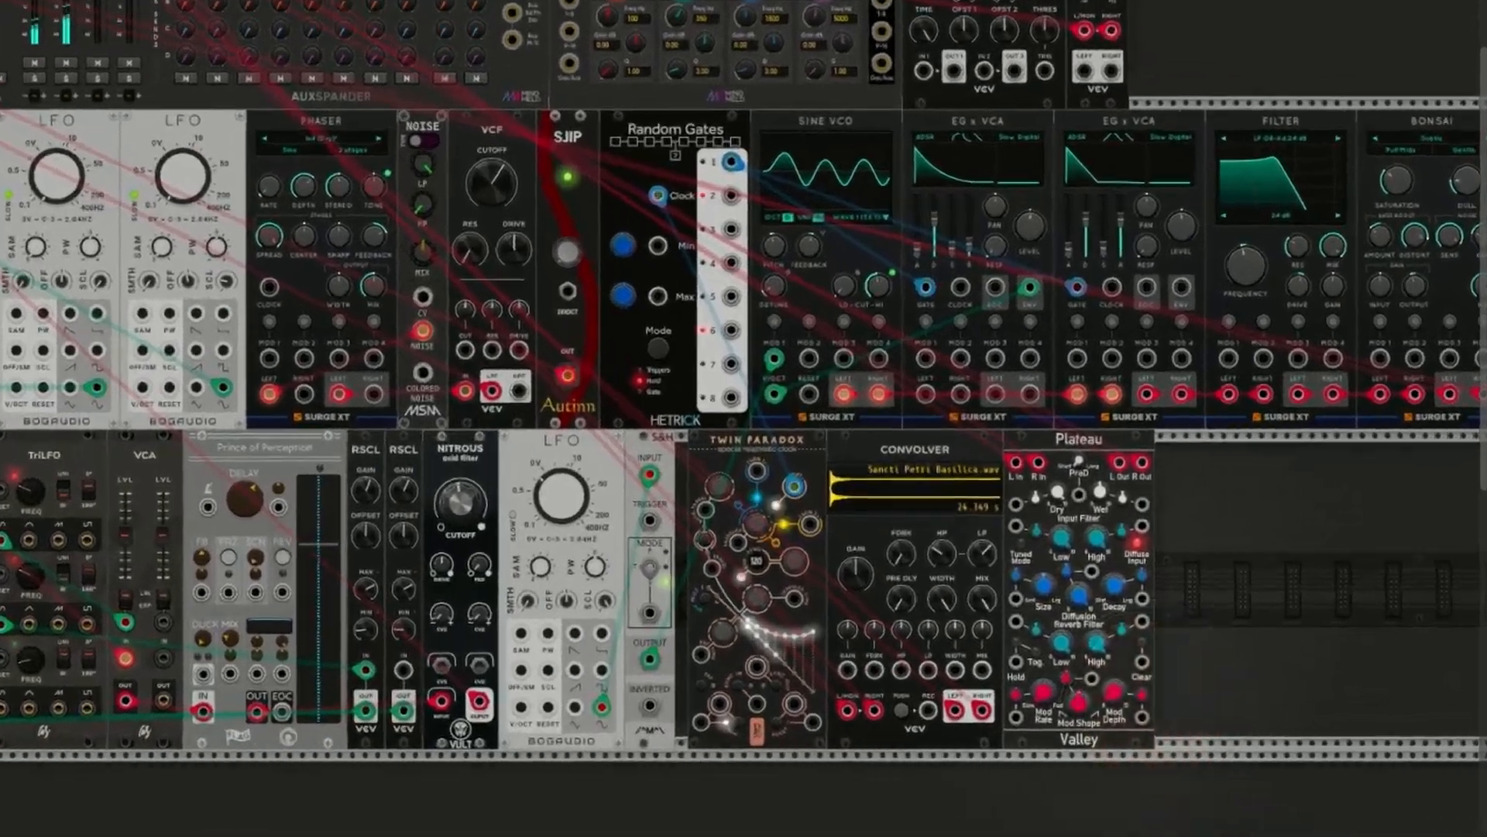
Adjust the Plateau reverb's Size and its input filter's High control.
mouse_move(1238, 644)
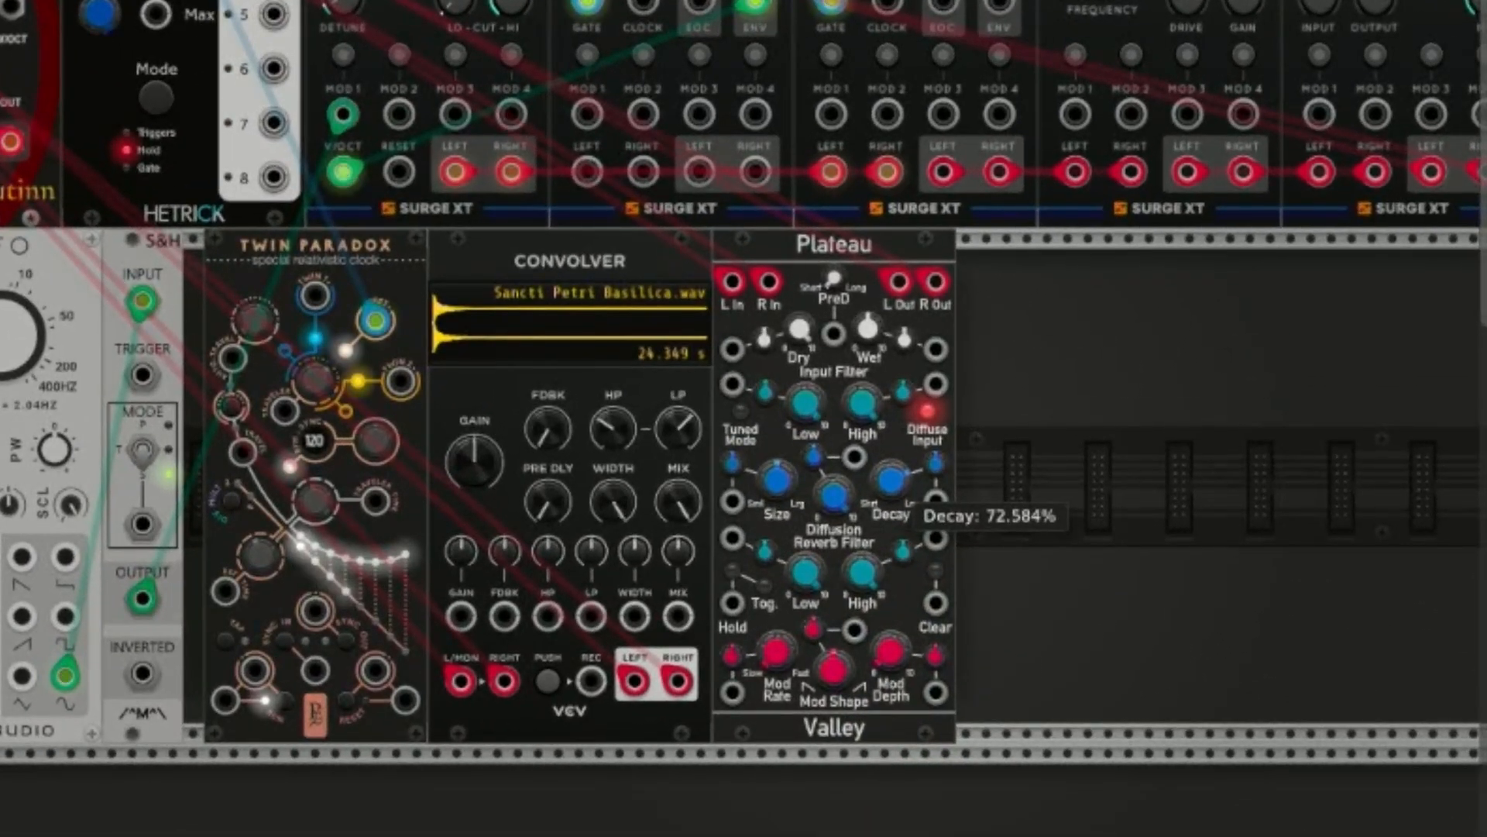
left_click_drag(777, 480, 777, 444)
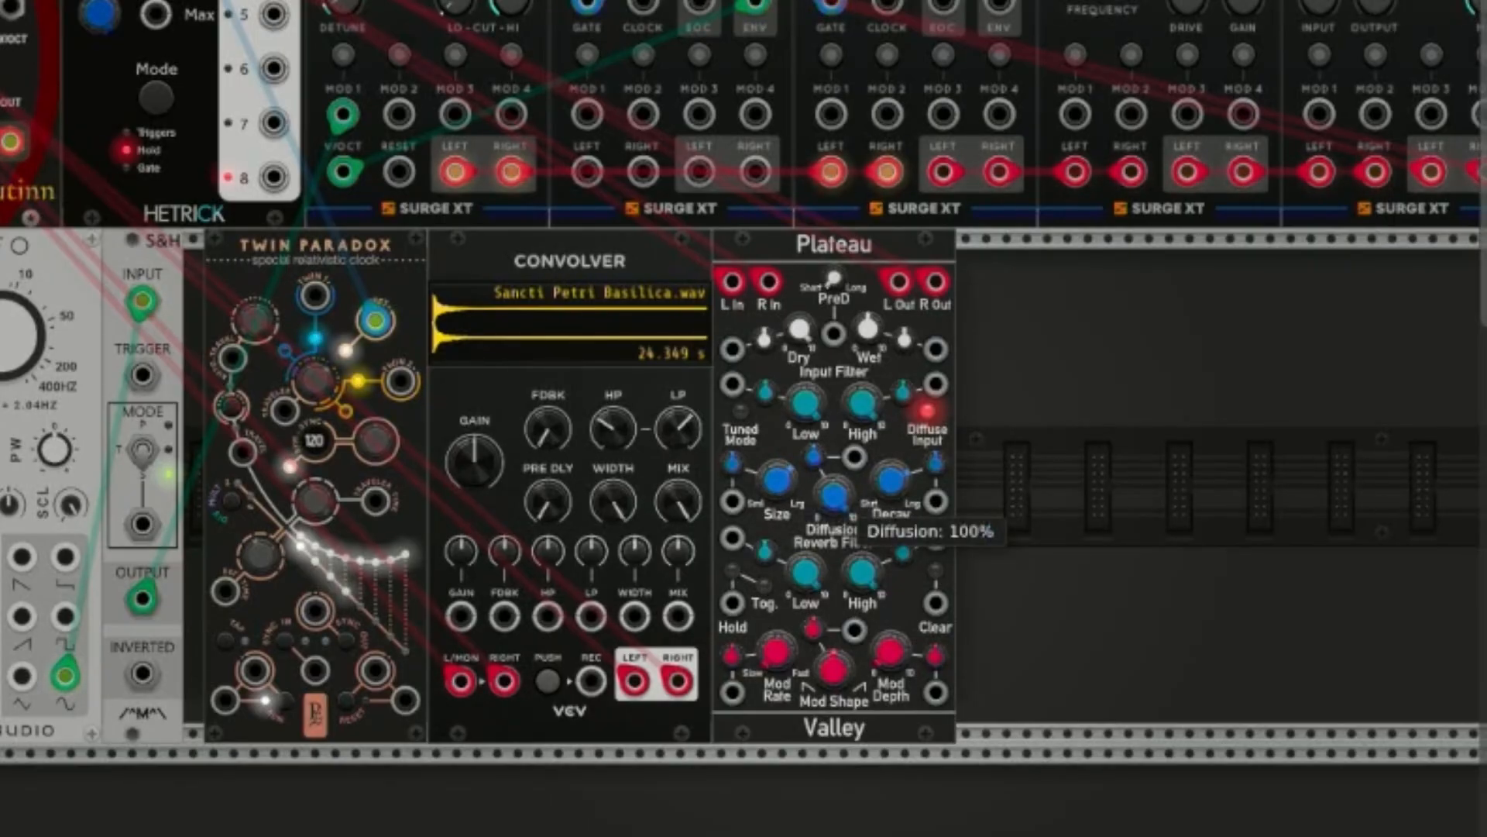
mouse_move(863, 403)
left_click_drag(862, 403, 863, 433)
mouse_move(806, 402)
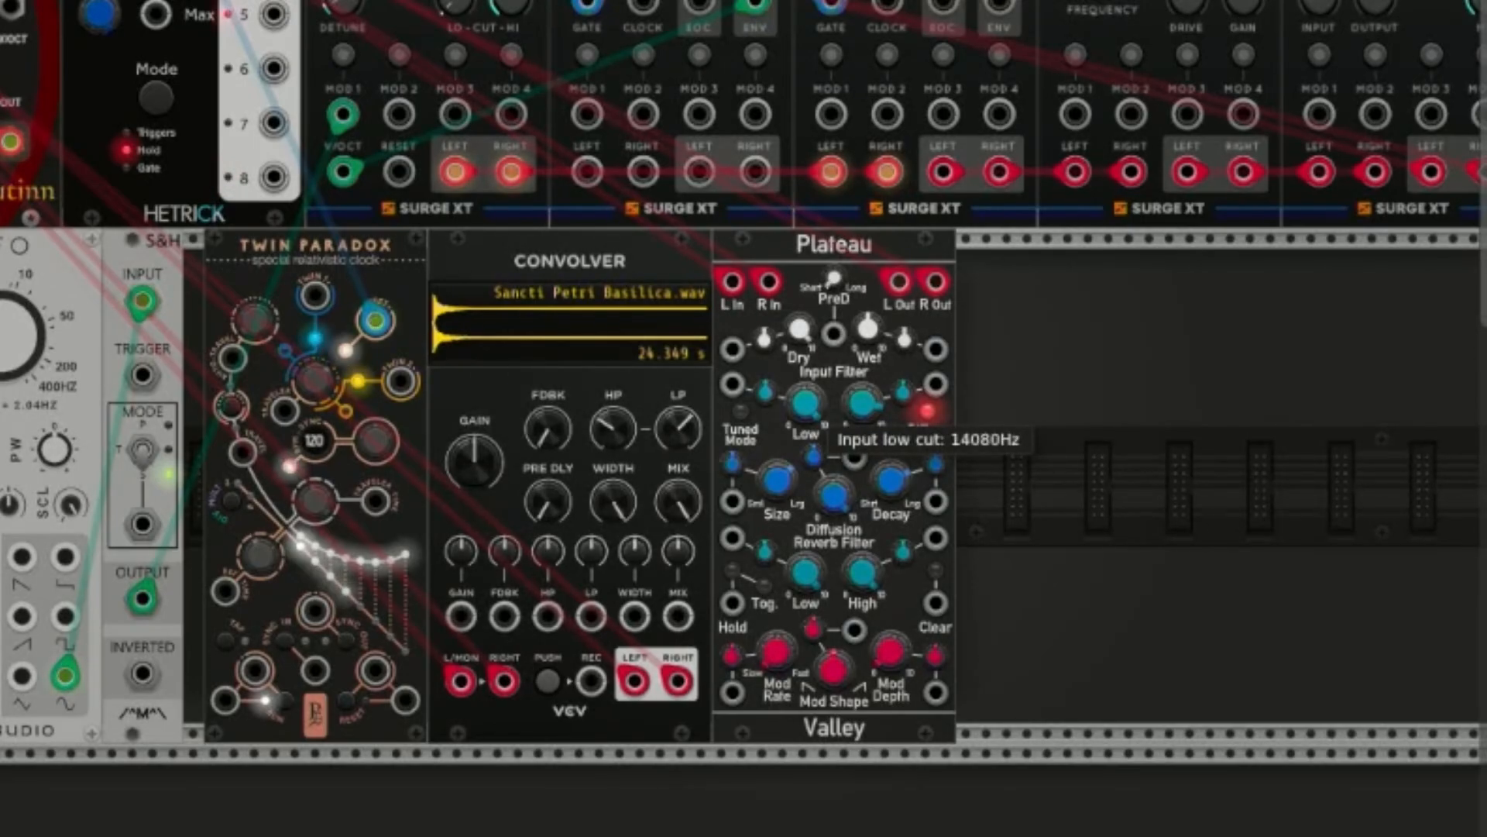
mouse_move(862, 402)
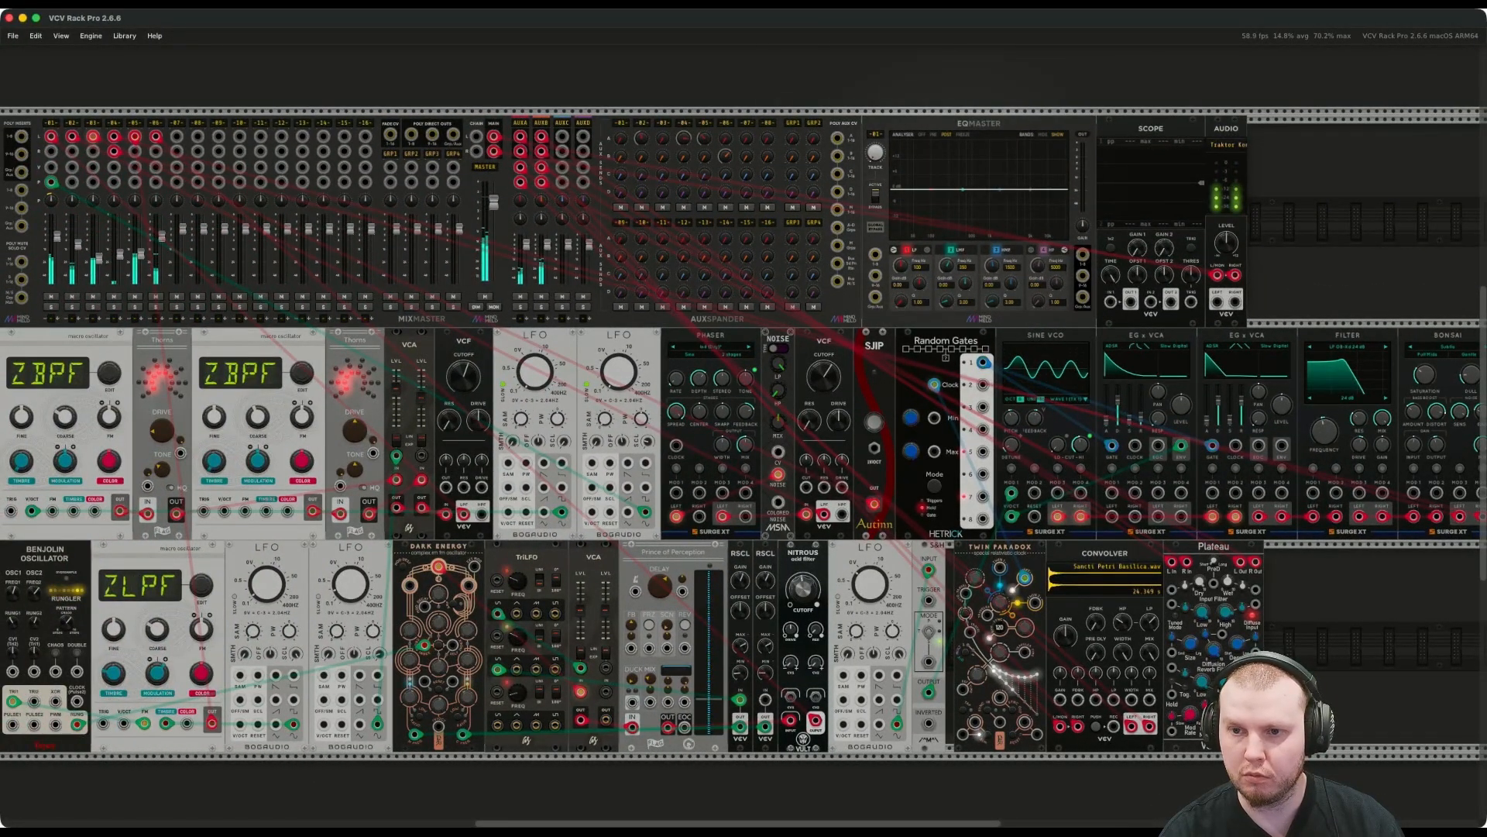
Cut the selected EqMaster track's HF band to about -19.9 dB and lower its frequency to about 2184 Hz.
mouse_move(1041, 270)
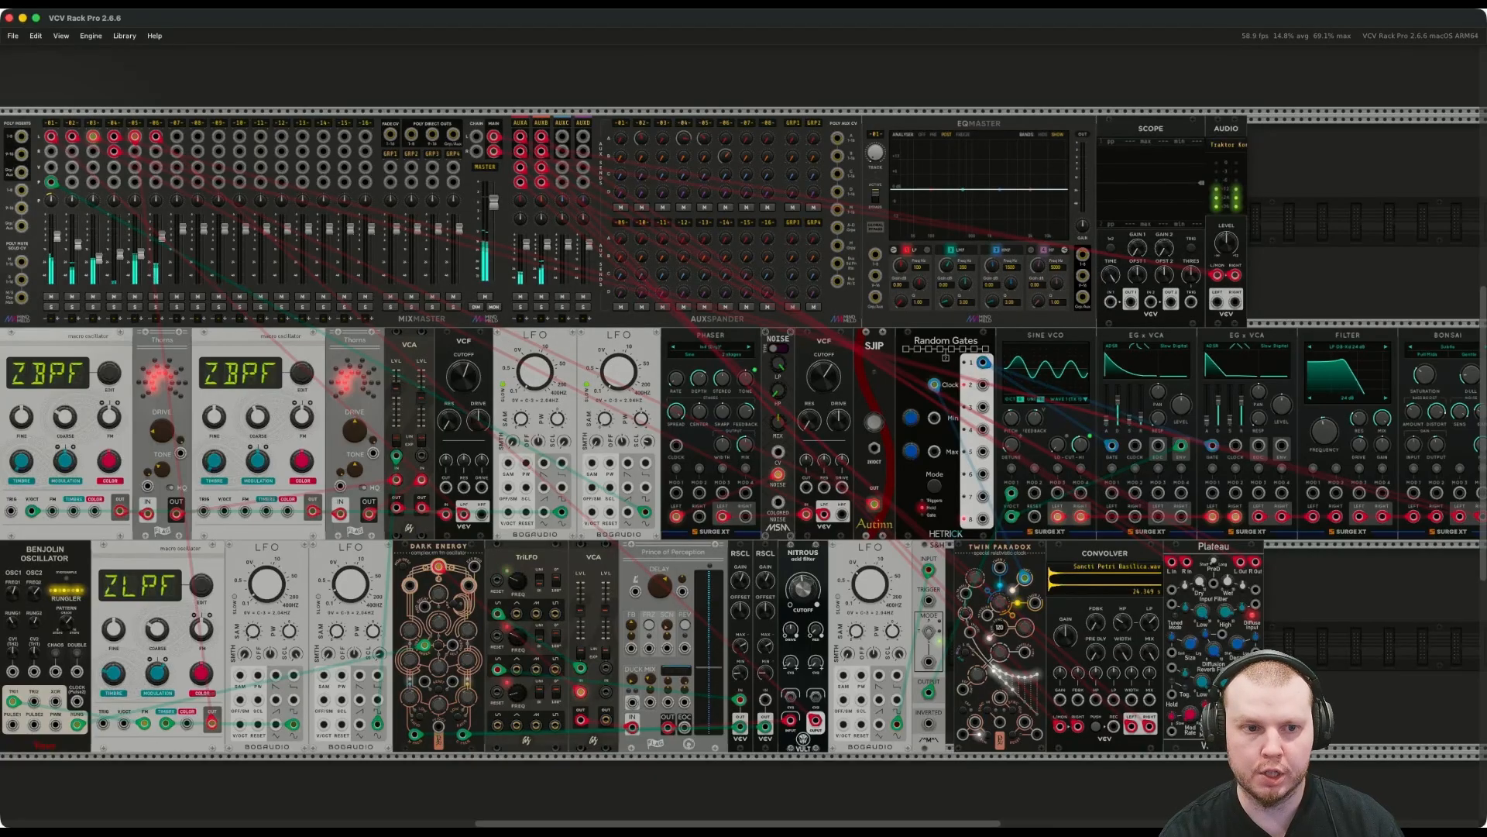
left_click_drag(1036, 282, 1036, 349)
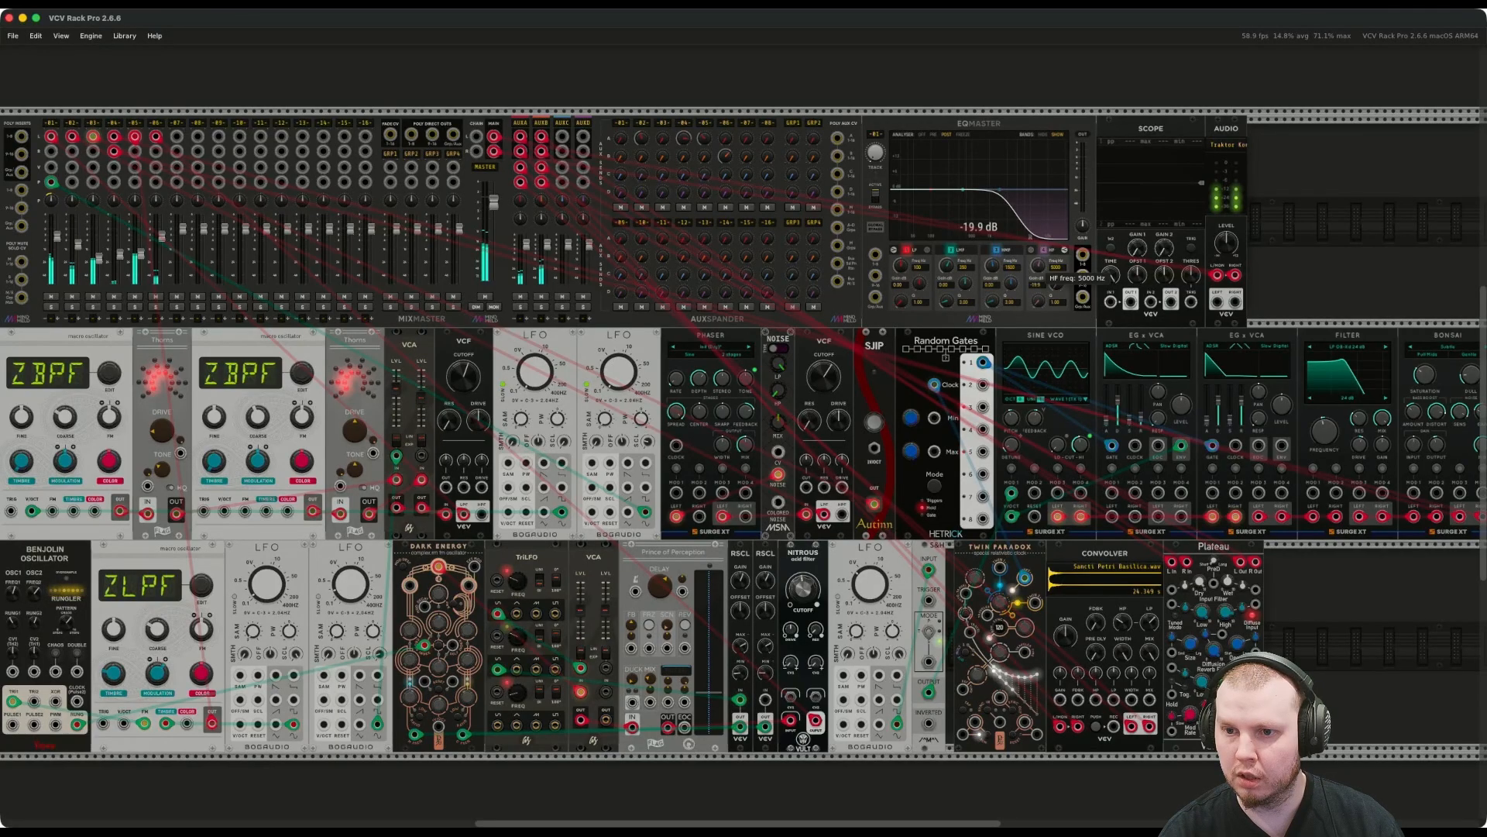
left_click_drag(1037, 265, 1037, 288)
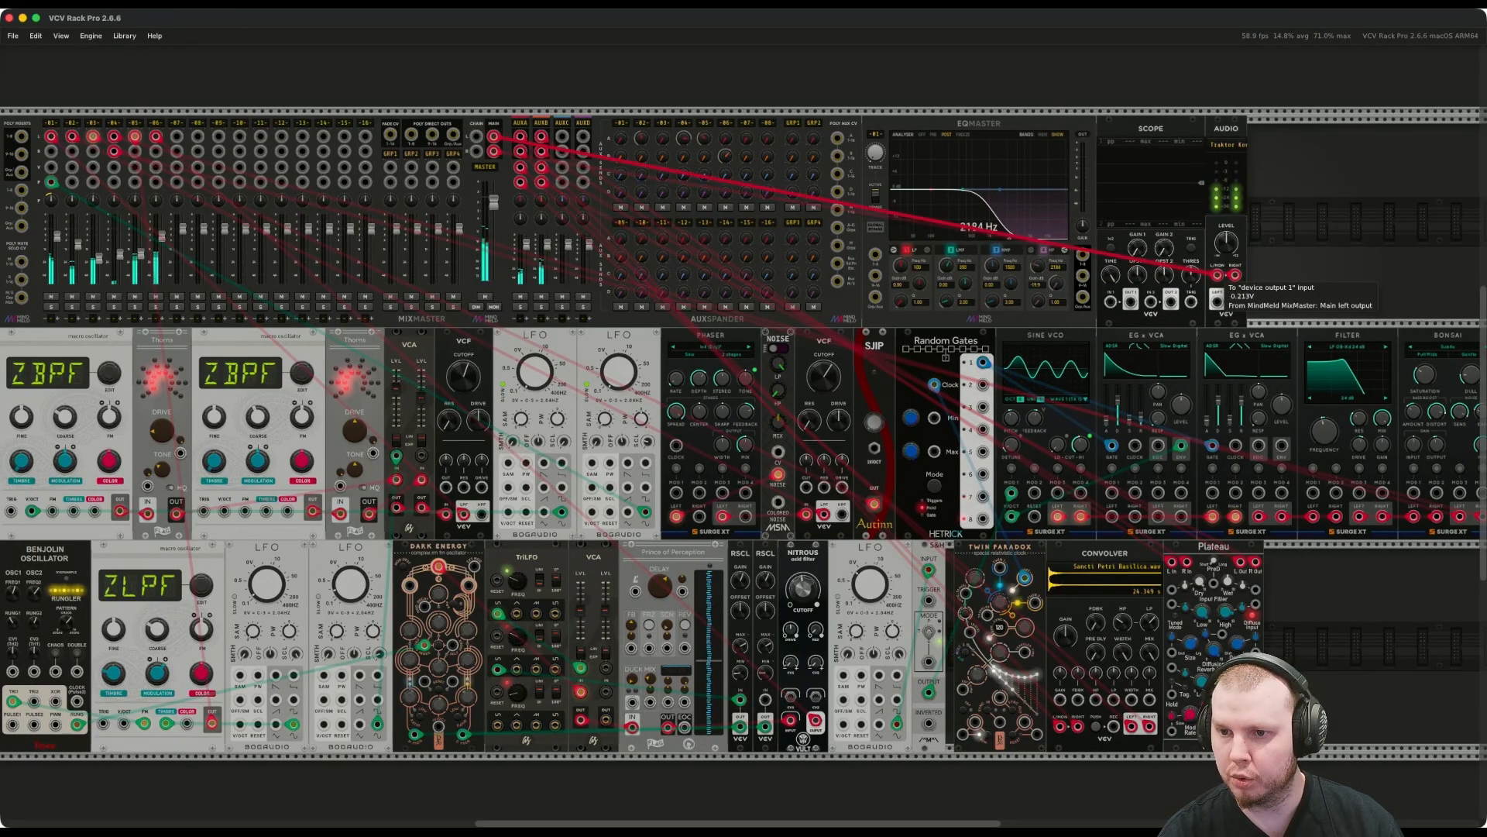
Patch the main audio signal through Scope's two channels with audio cables and adjust Scope's time scale.
right_click(1160, 303)
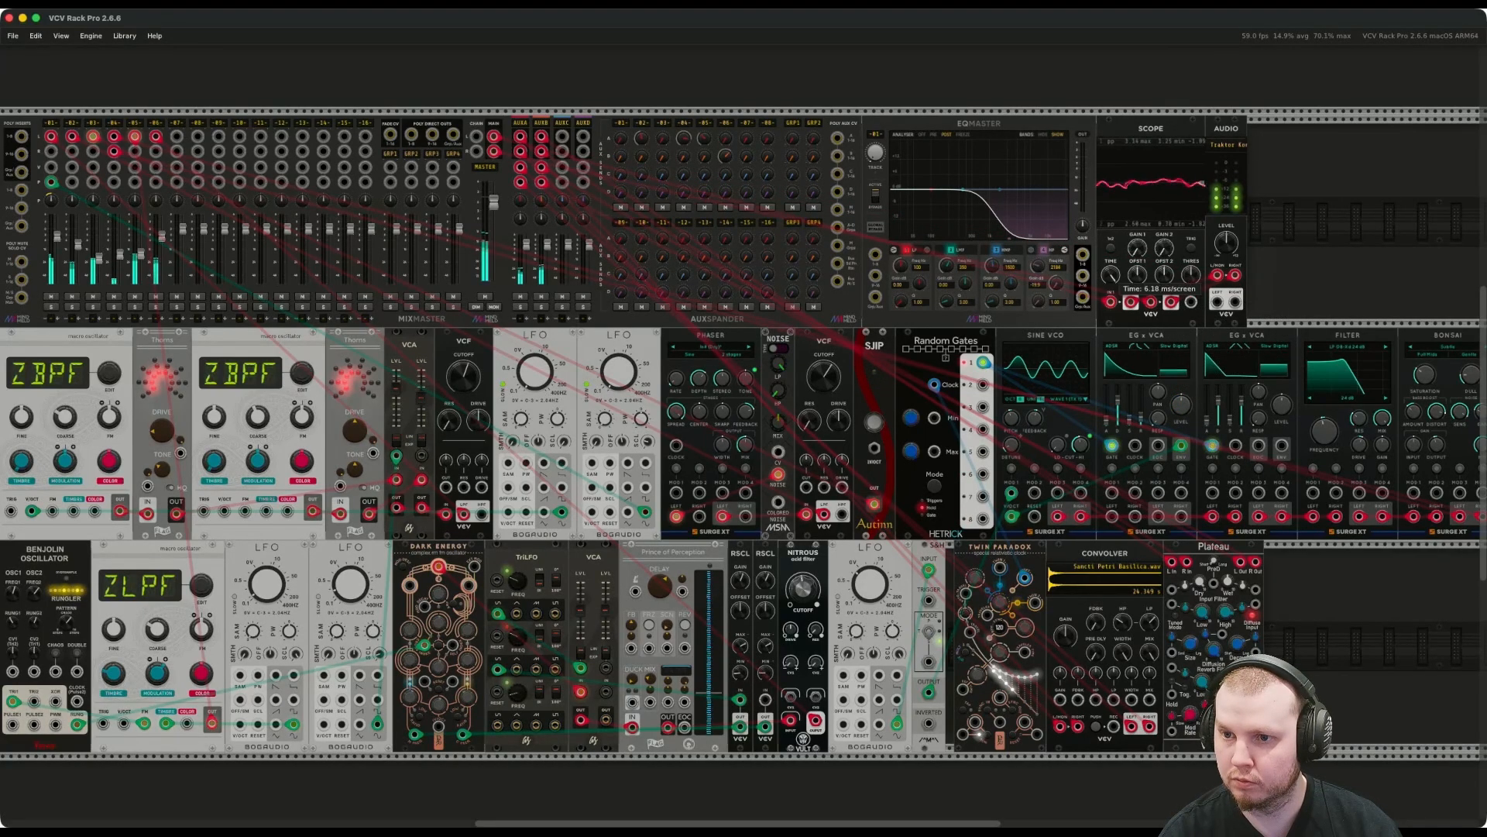
mouse_move(1112, 276)
left_mouse_down()
mouse_move(1111, 301)
mouse_move(1111, 274)
left_mouse_up()
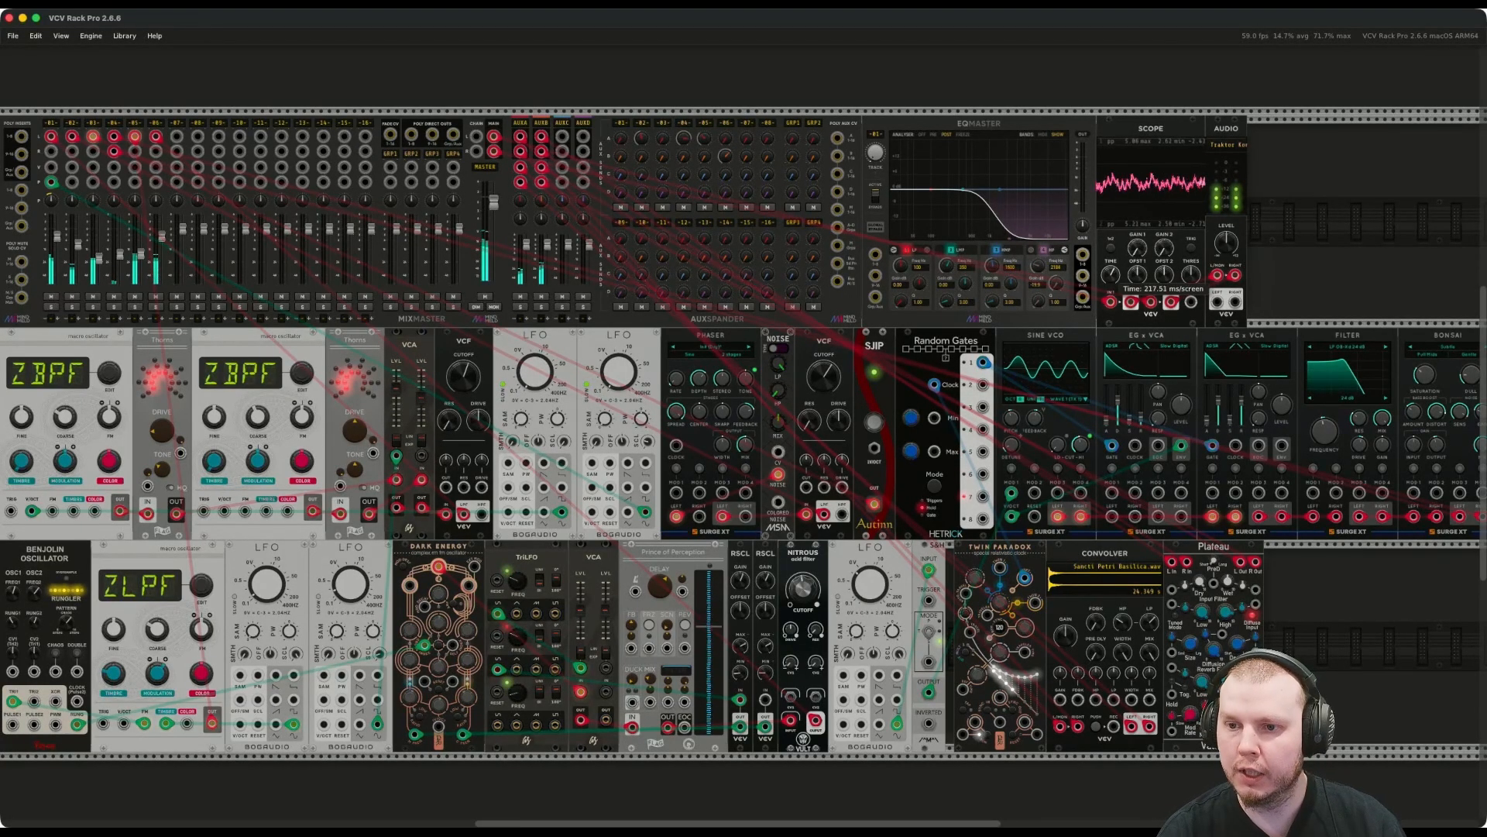
left_click_drag(1112, 275, 1112, 278)
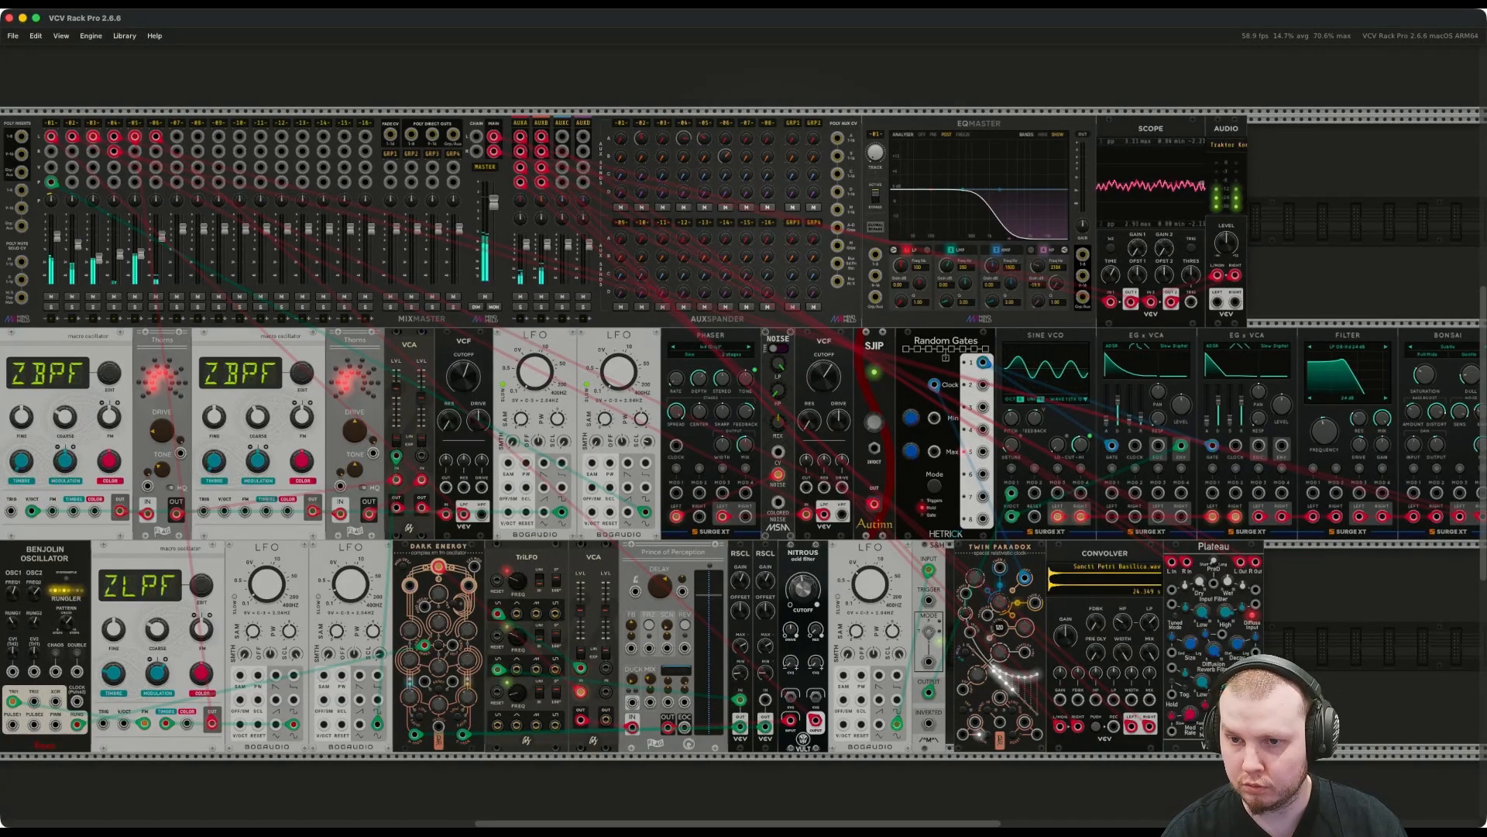
Switch EqMaster to another track, set its HF band to about 1366 Hz at -20.0 dB, and select a further track.
left_click_drag(875, 152, 875, 145)
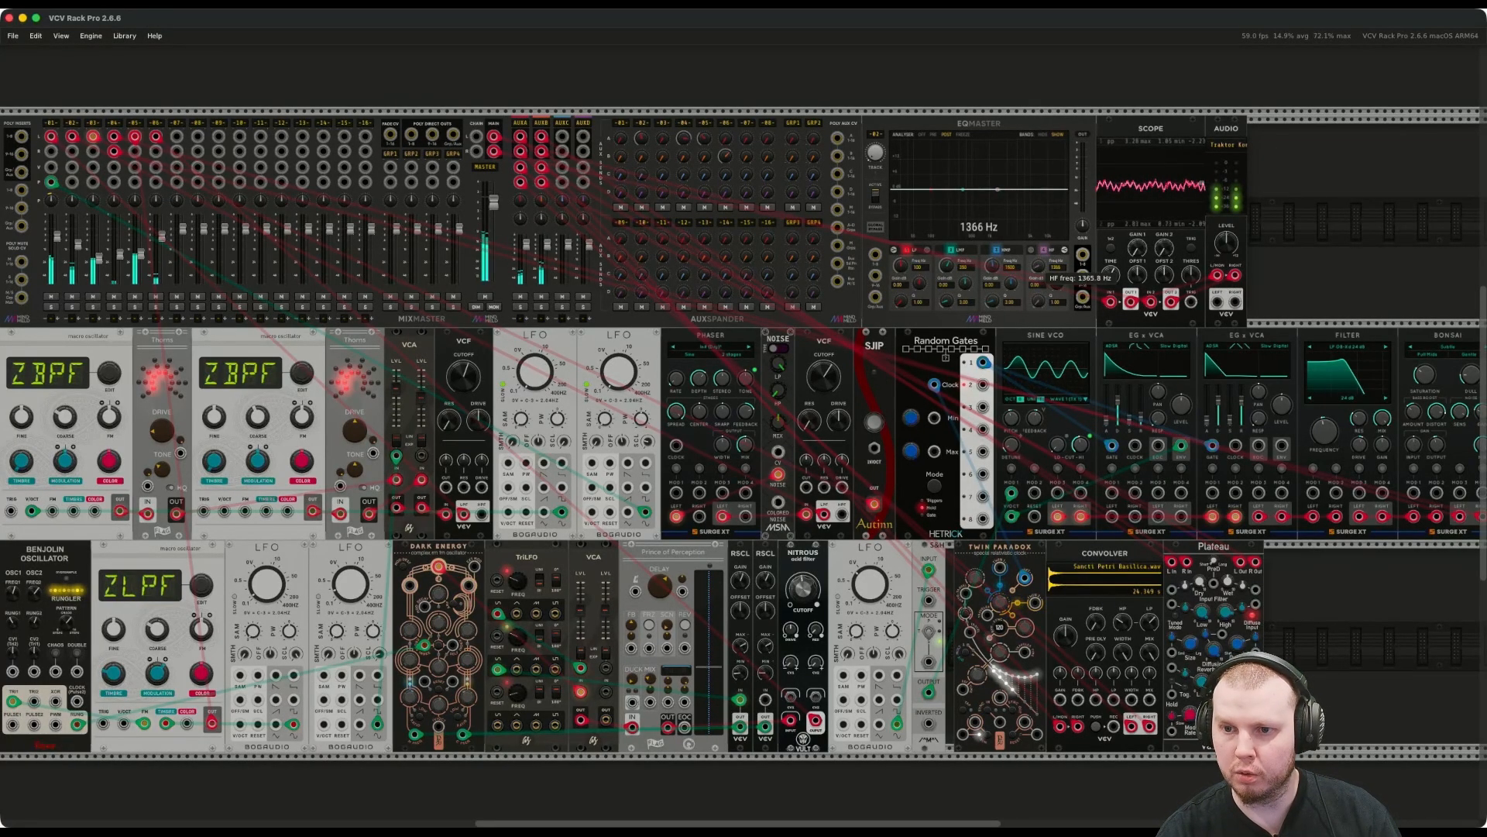
left_click_drag(1038, 266, 1056, 336)
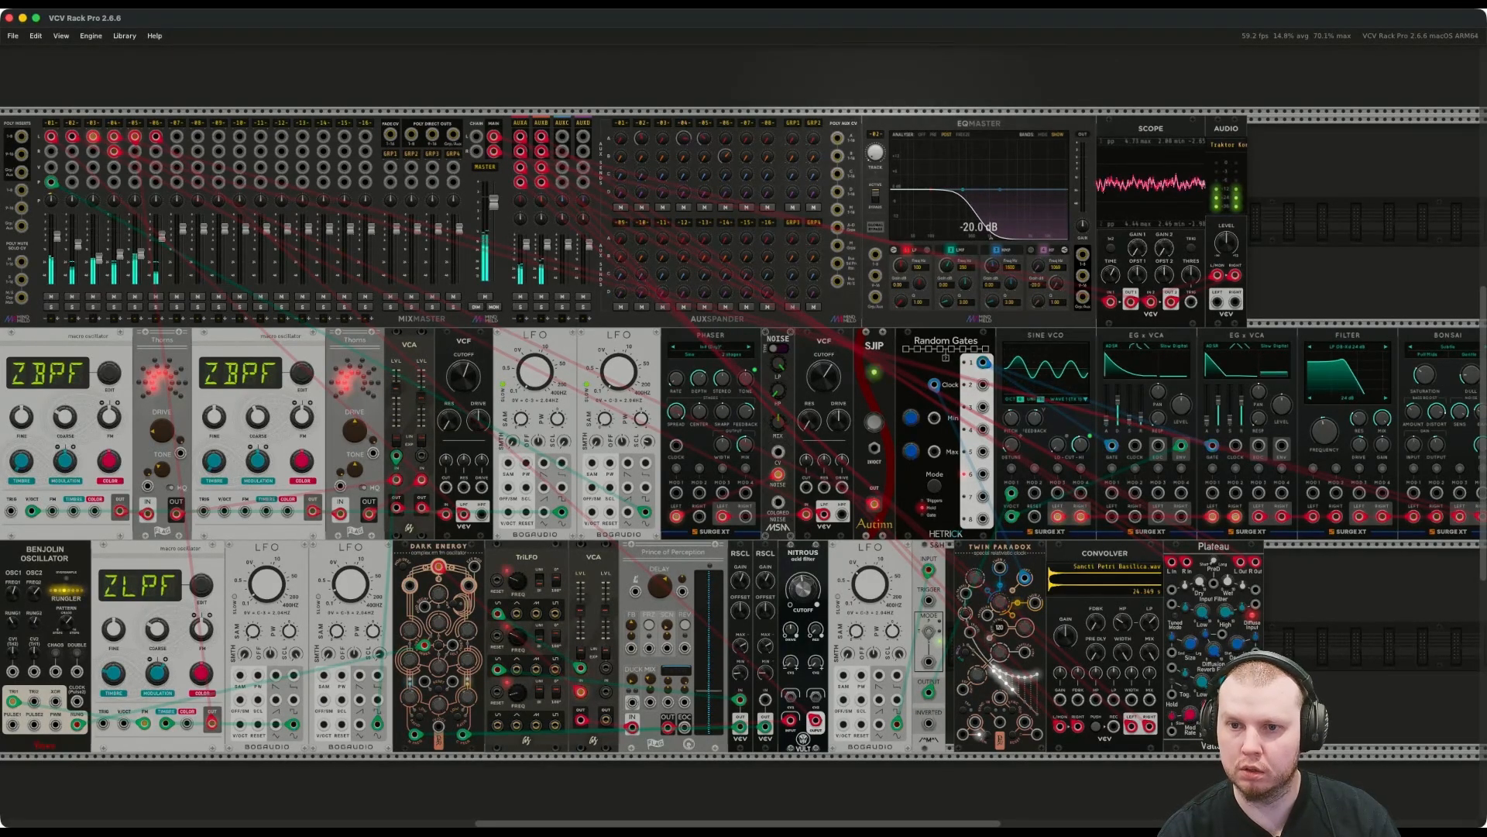
left_click_drag(875, 152, 874, 147)
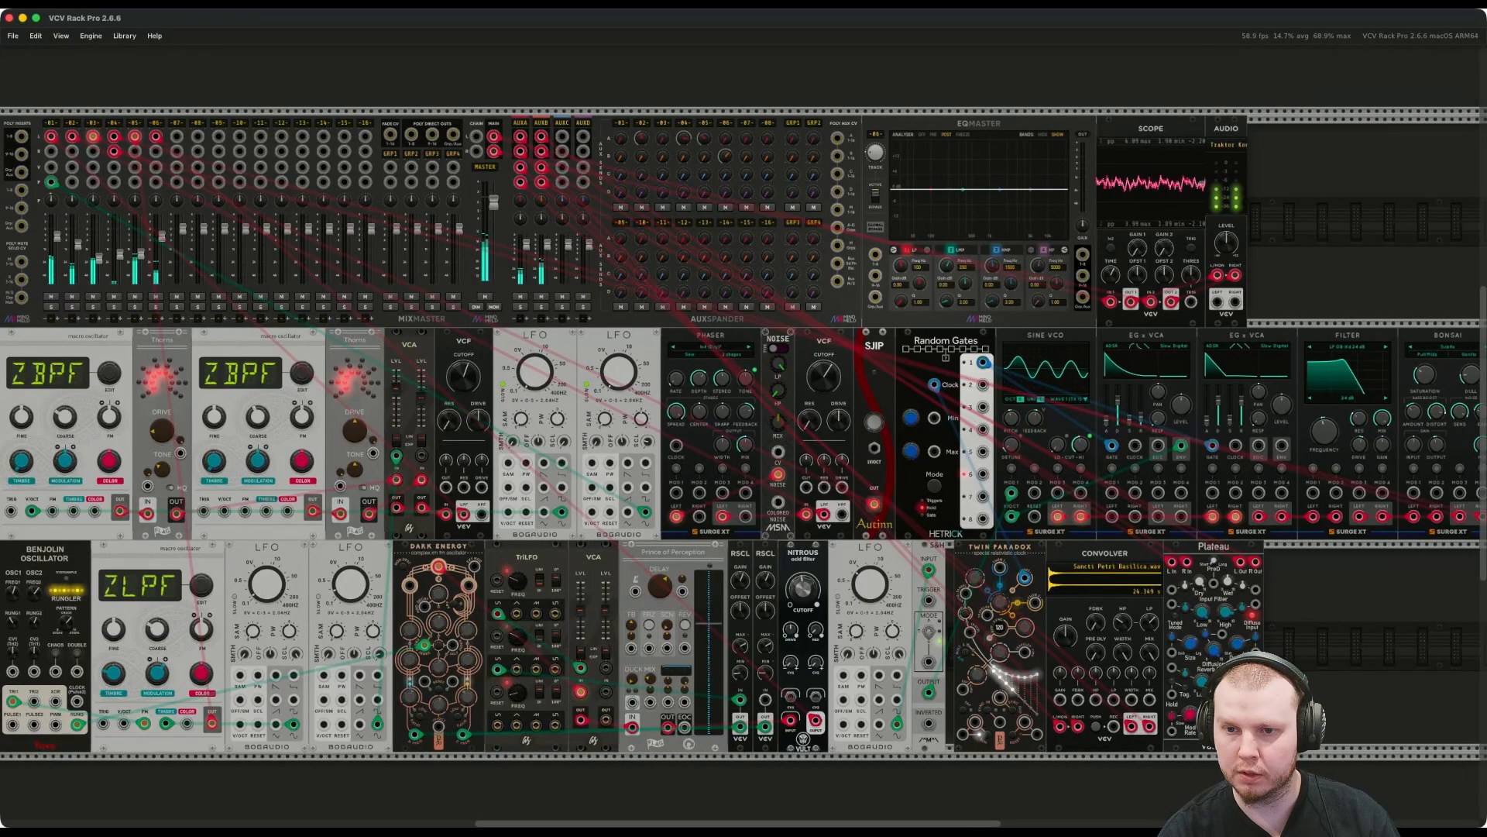
Patch MixMaster's Insert 1-8 output to EqMaster's track 1-8 signal input.
mouse_move(901, 266)
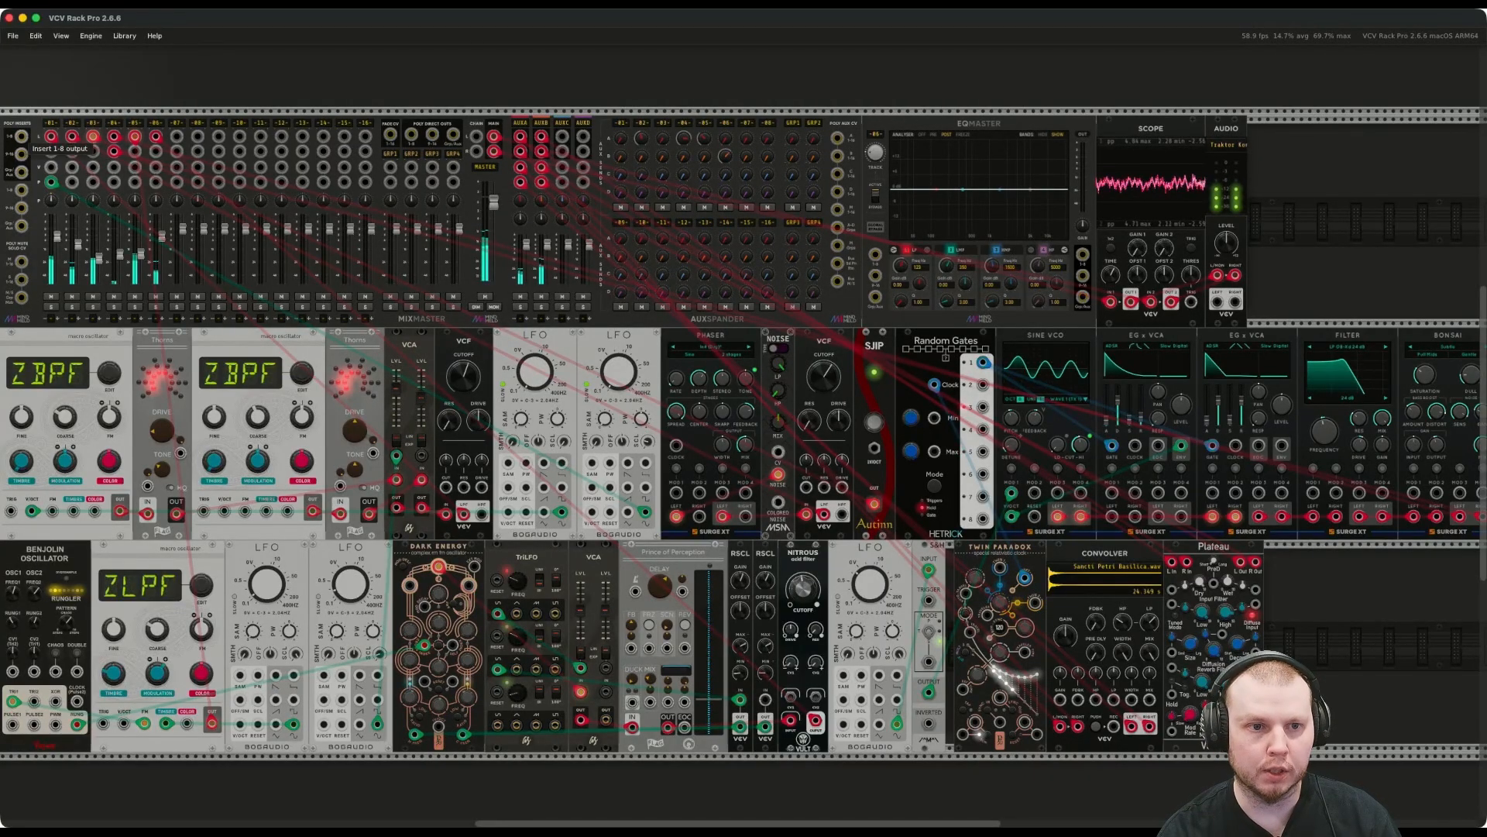
left_click_drag(21, 136, 876, 254)
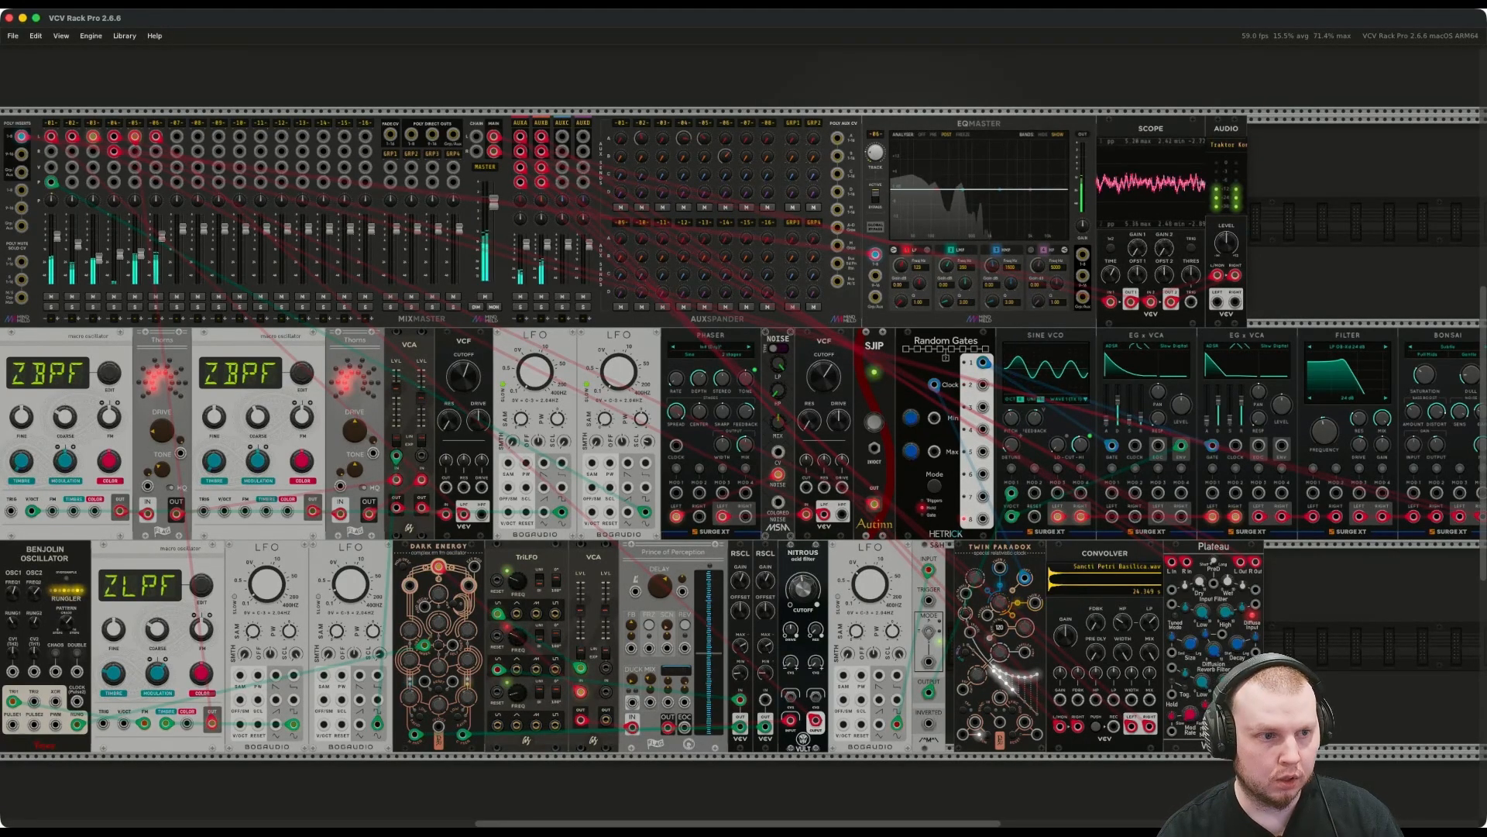
Patch EqMaster's tracks 1-8 output back to MixMaster's Insert 1-8 input with a new audio cable.
right_click(1083, 255)
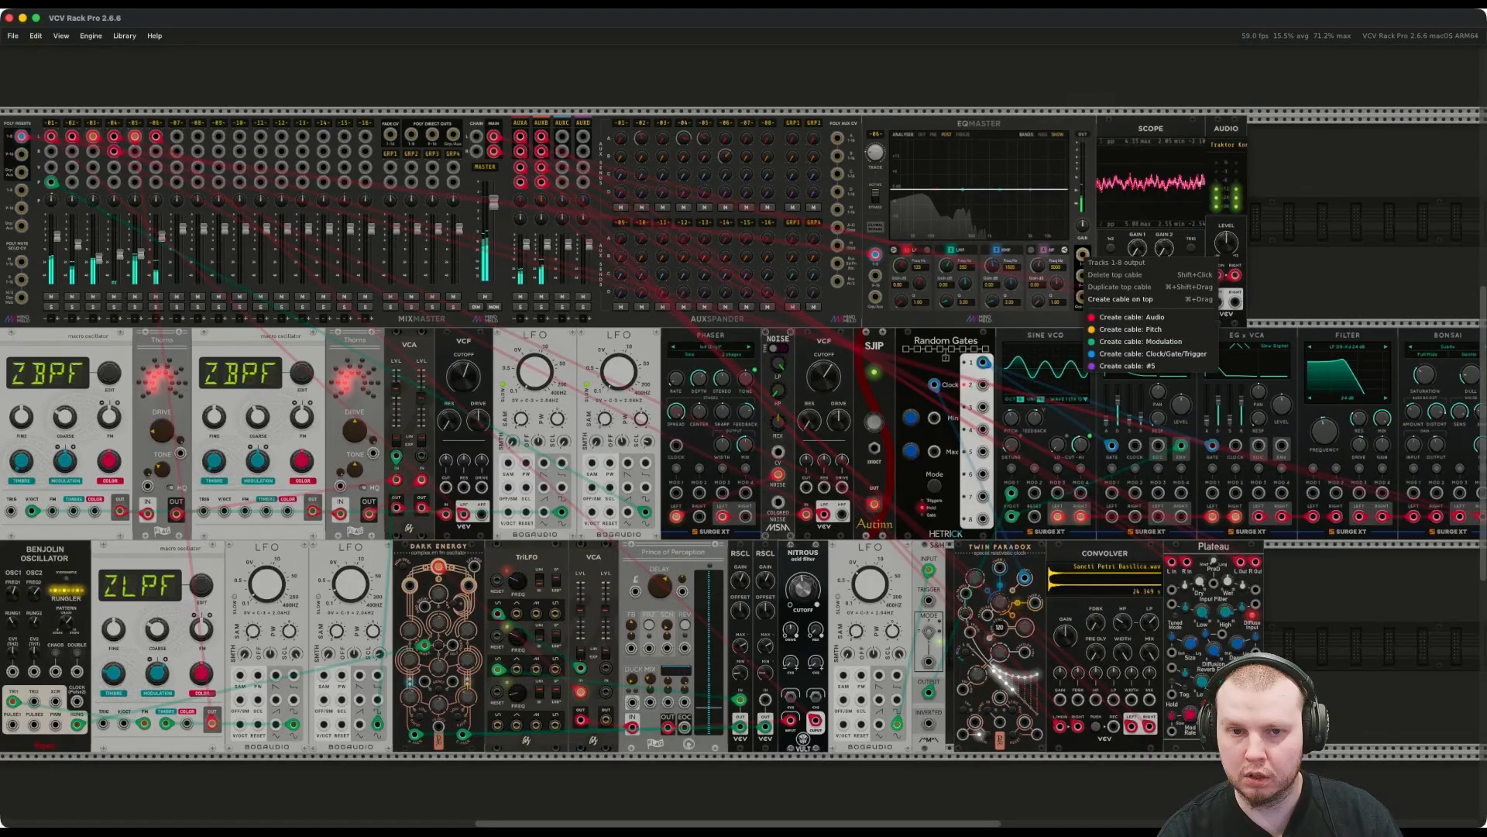
left_click(1131, 317)
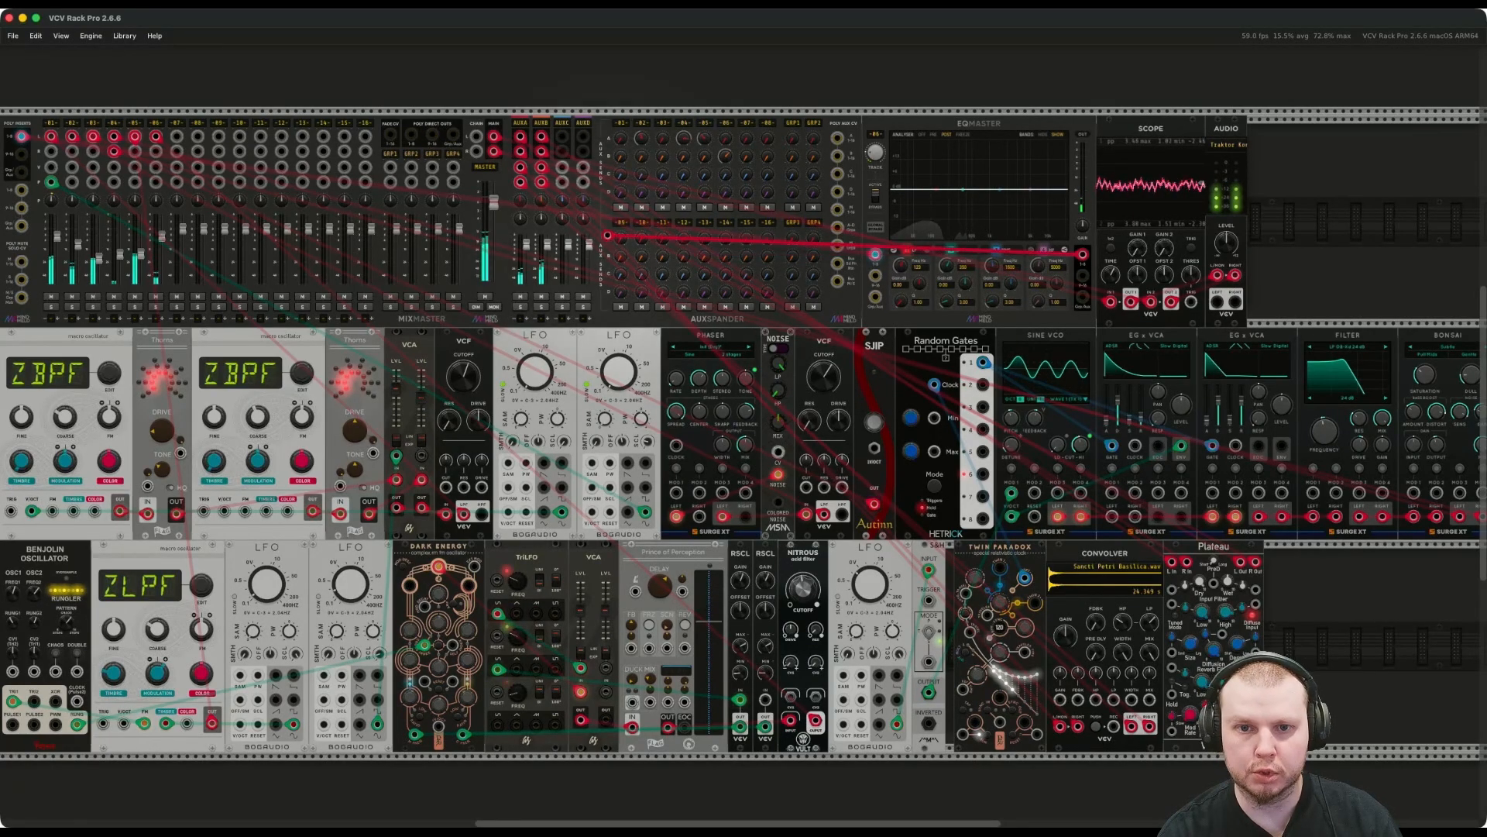
left_click(21, 190)
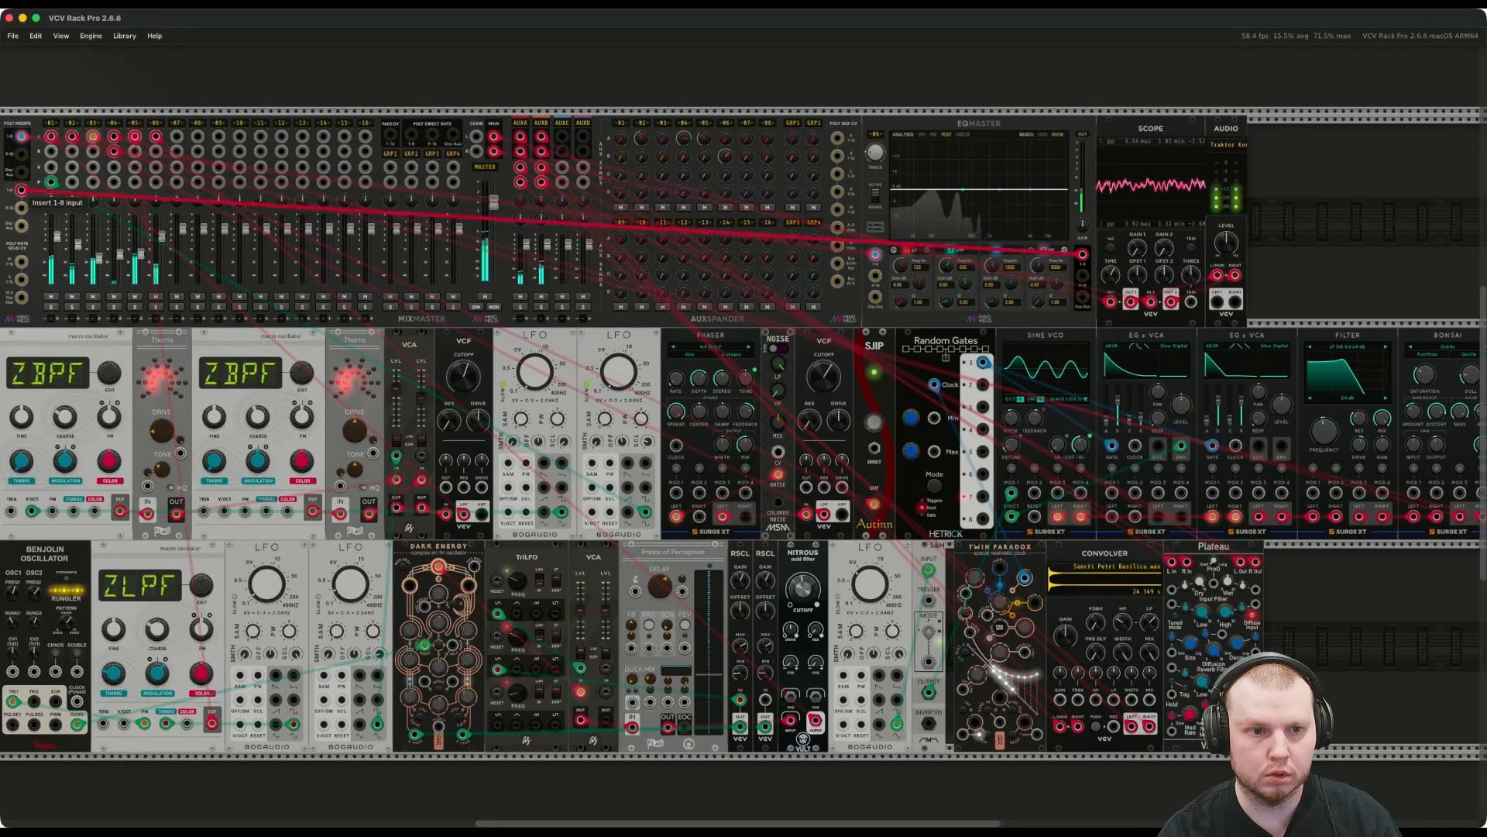
left_click(21, 190)
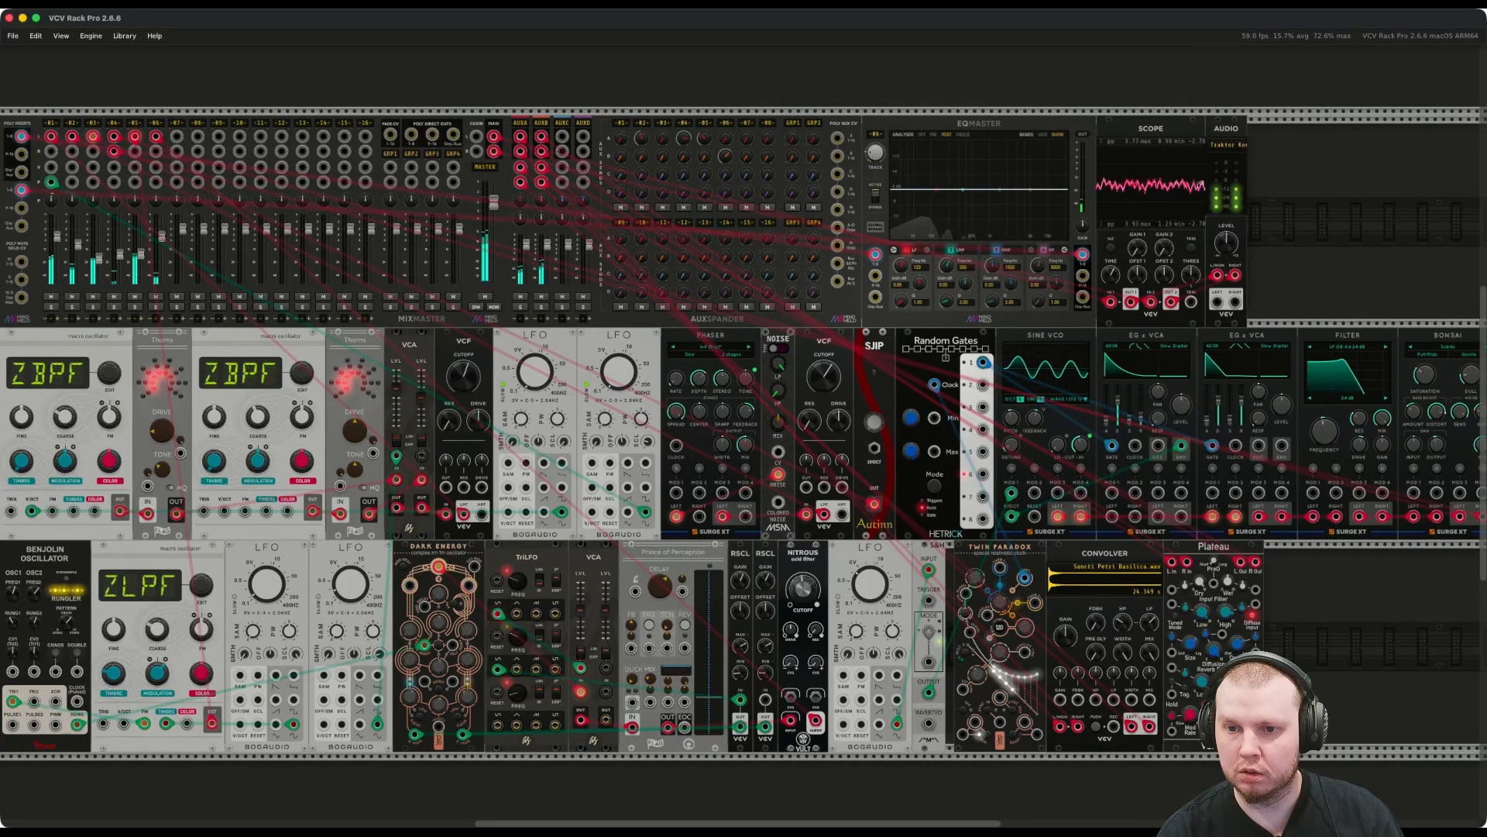
On EqMaster's selected track, lower the LF band's gain slightly and cut the HMF band to about -5.2 dB.
left_click_drag(920, 283, 919, 298)
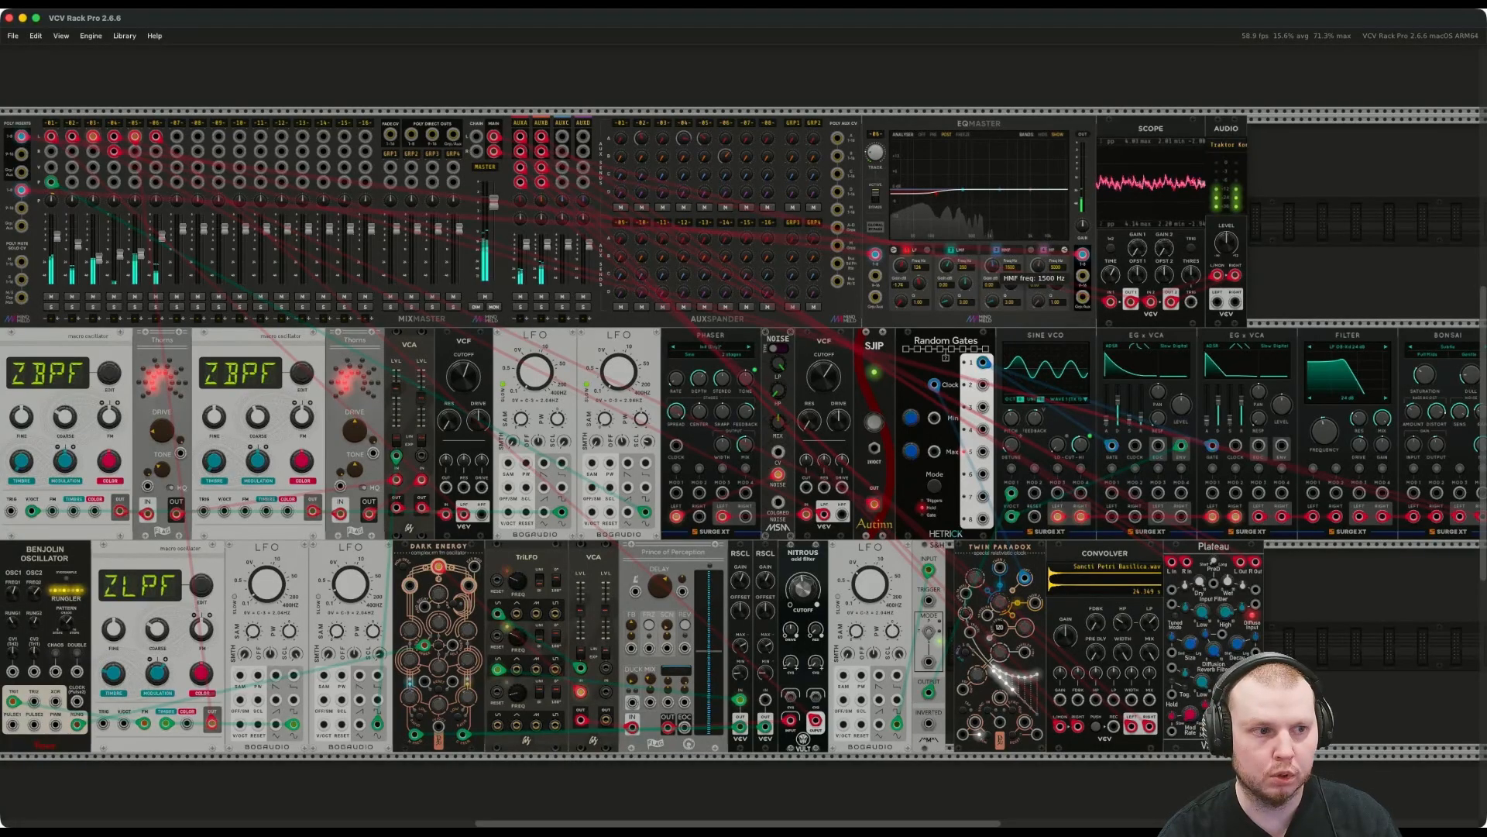
mouse_move(993, 266)
left_mouse_down()
mouse_move(993, 295)
mouse_move(1011, 271)
left_mouse_up()
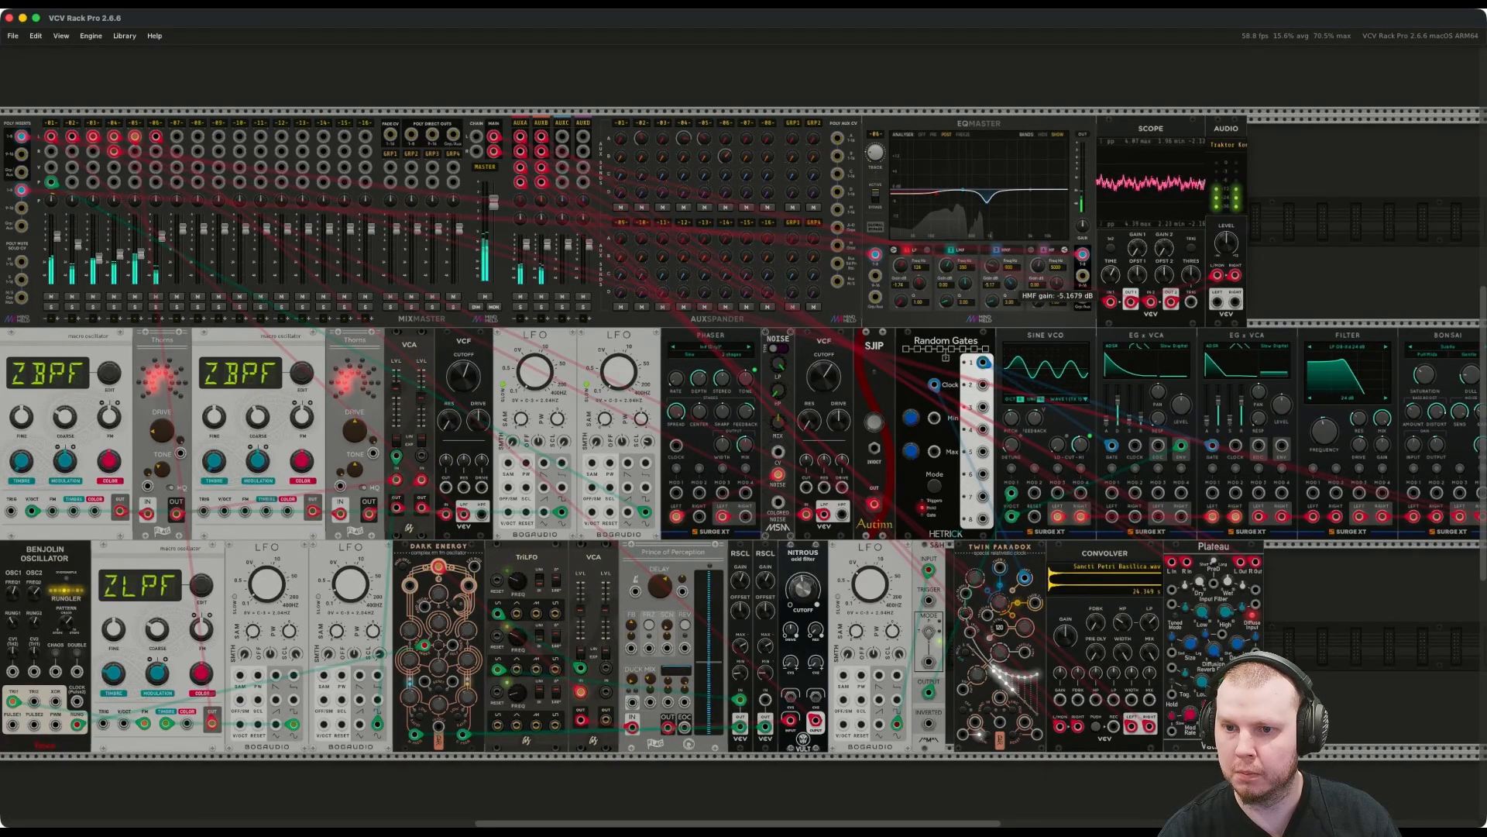
left_click_drag(1011, 284, 1011, 285)
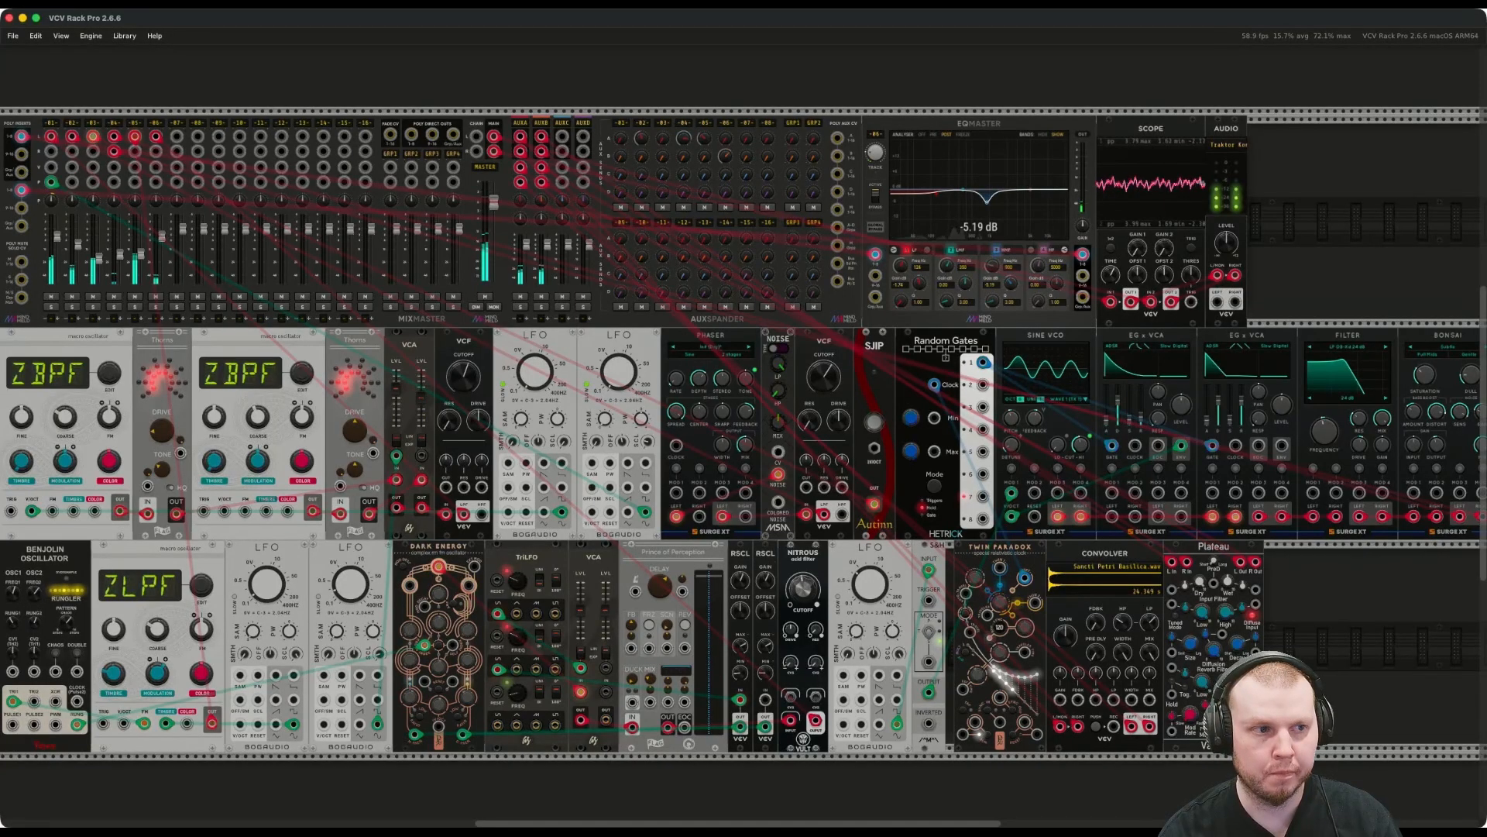